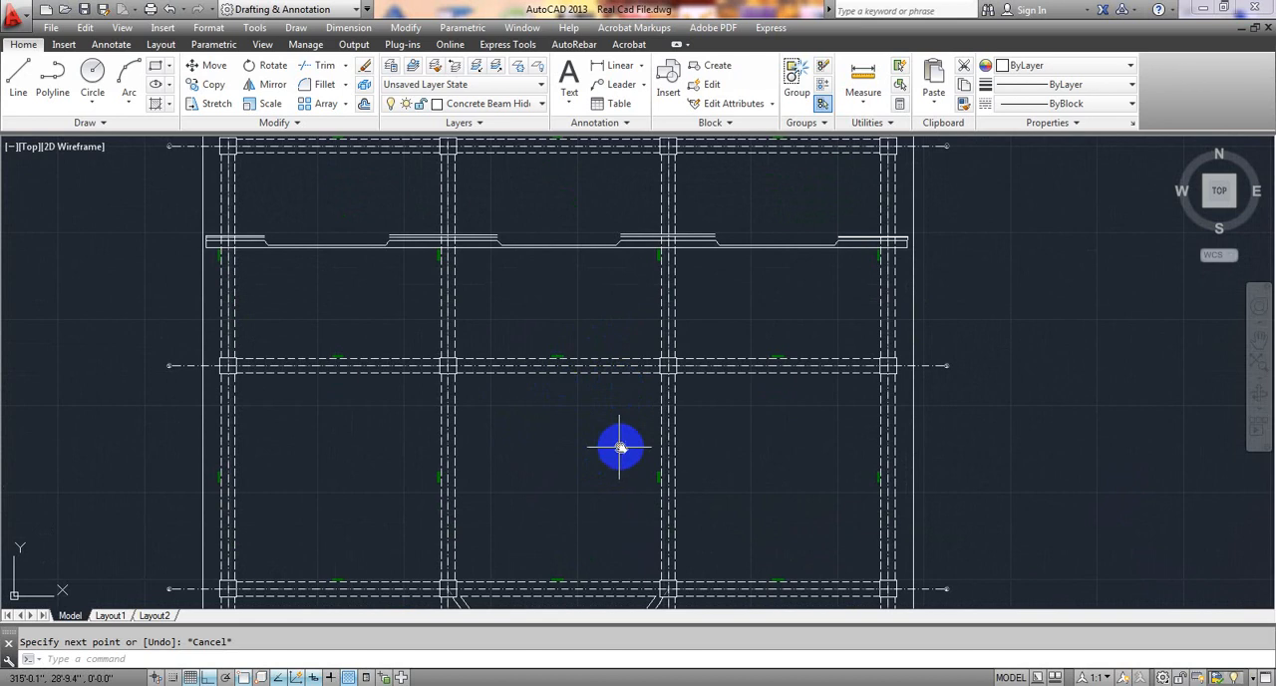
Examine the slab plan's beams, columns, curved beam and outer edges, including the profile line across the upper bays.
middle_click_drag(619, 447, 613, 517)
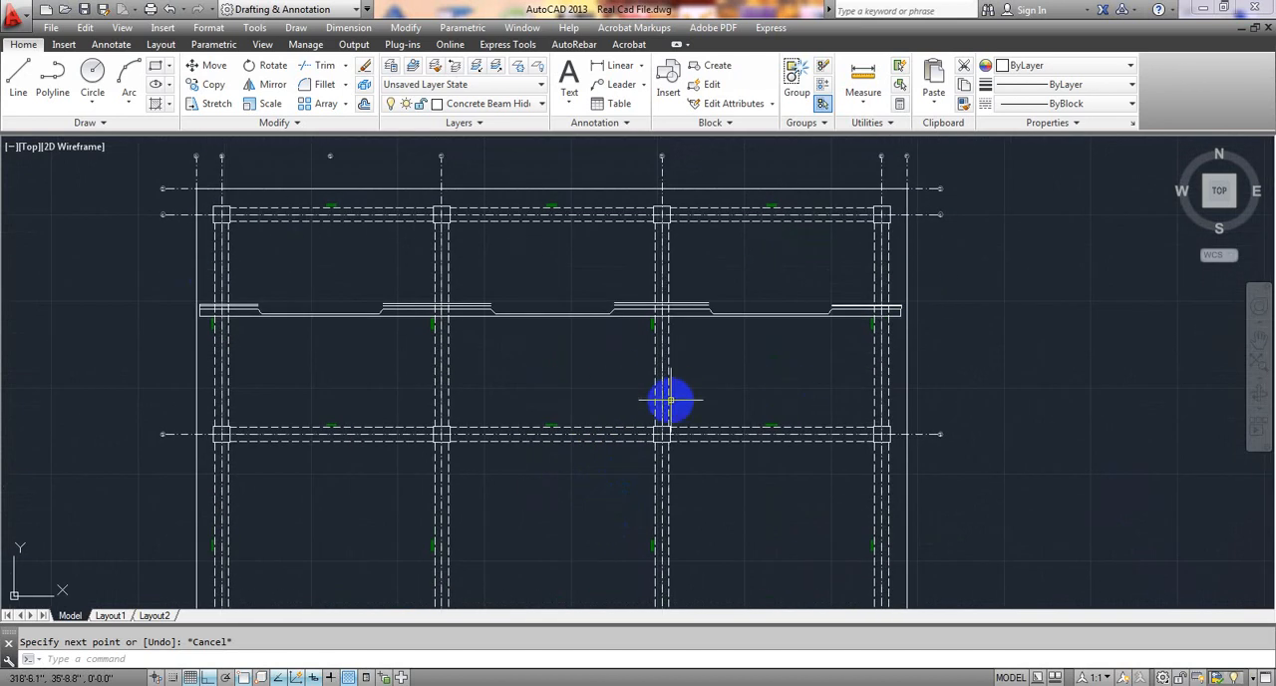
scroll(653, 389, "down", 3)
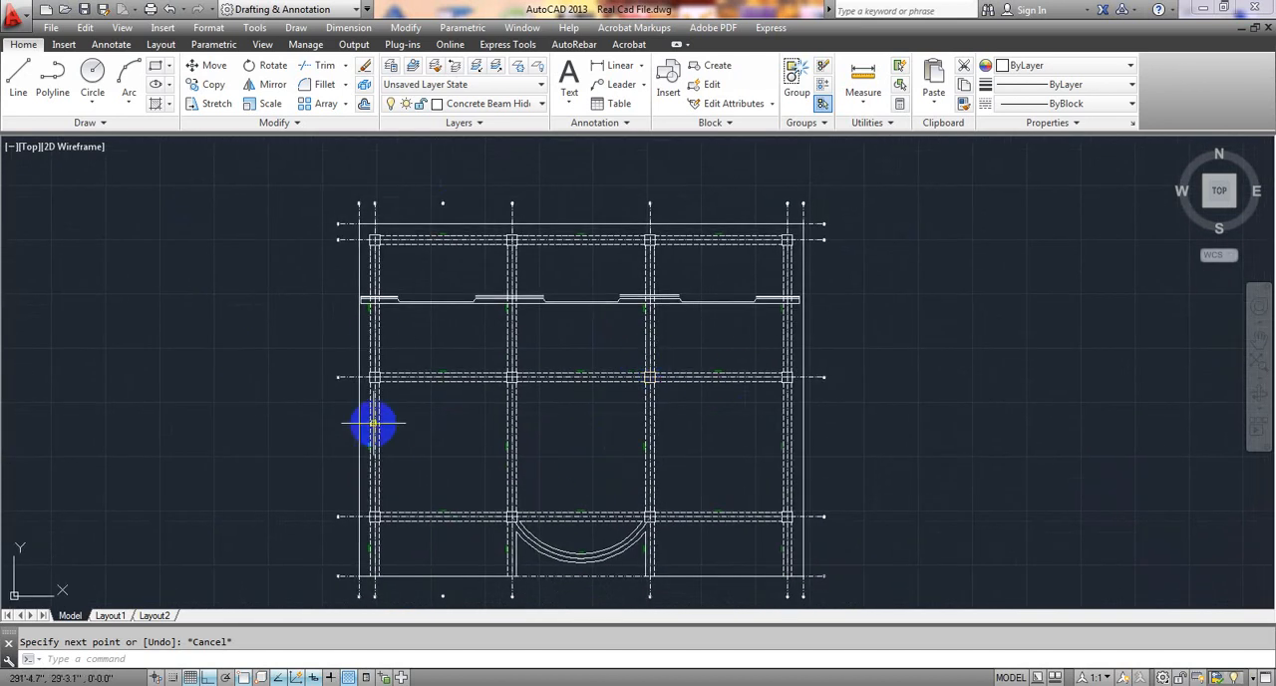
mouse_move(564, 449)
middle_mouse_down()
mouse_move(552, 440)
mouse_move(521, 465)
middle_mouse_up()
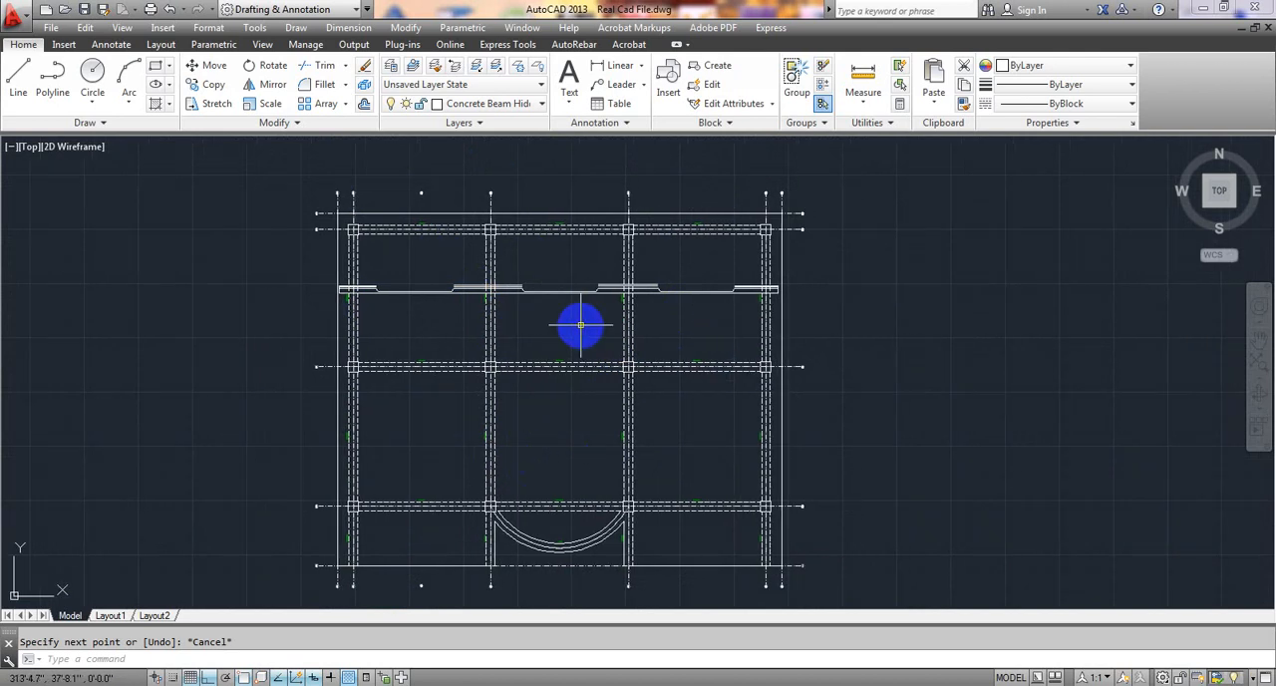
middle_click_drag(603, 350, 590, 350)
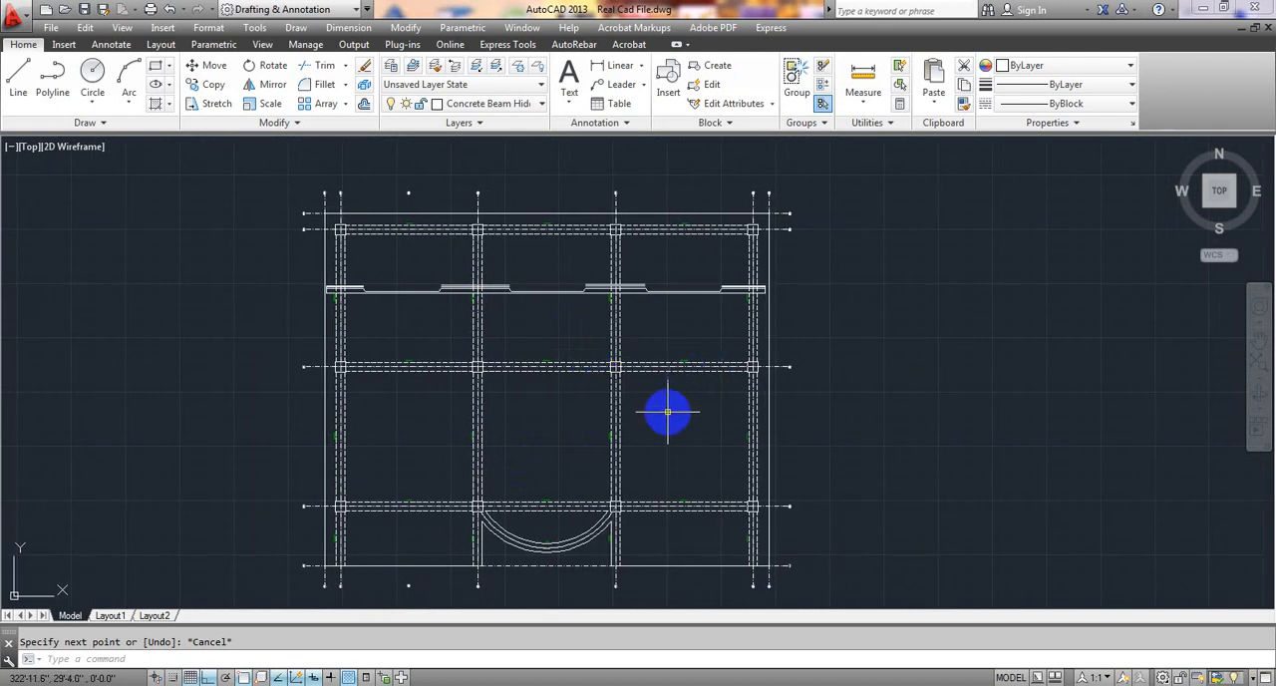
middle_click_drag(667, 412, 661, 404)
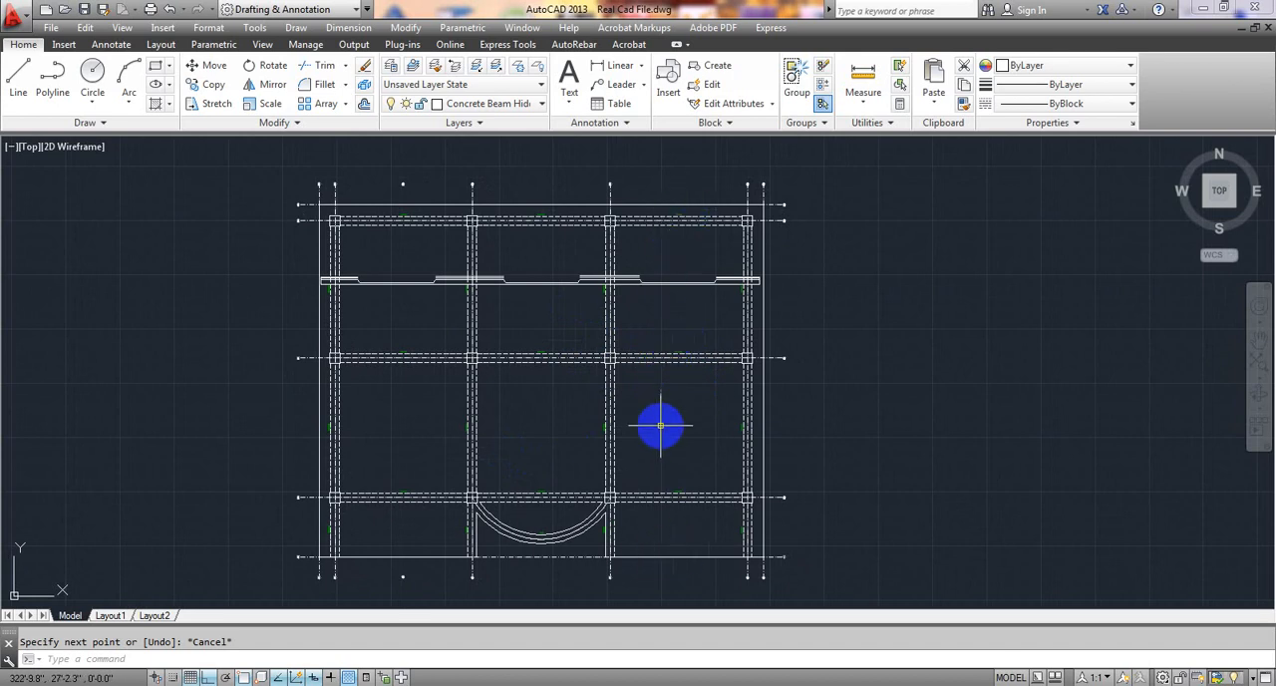
middle_click_drag(649, 441, 641, 438)
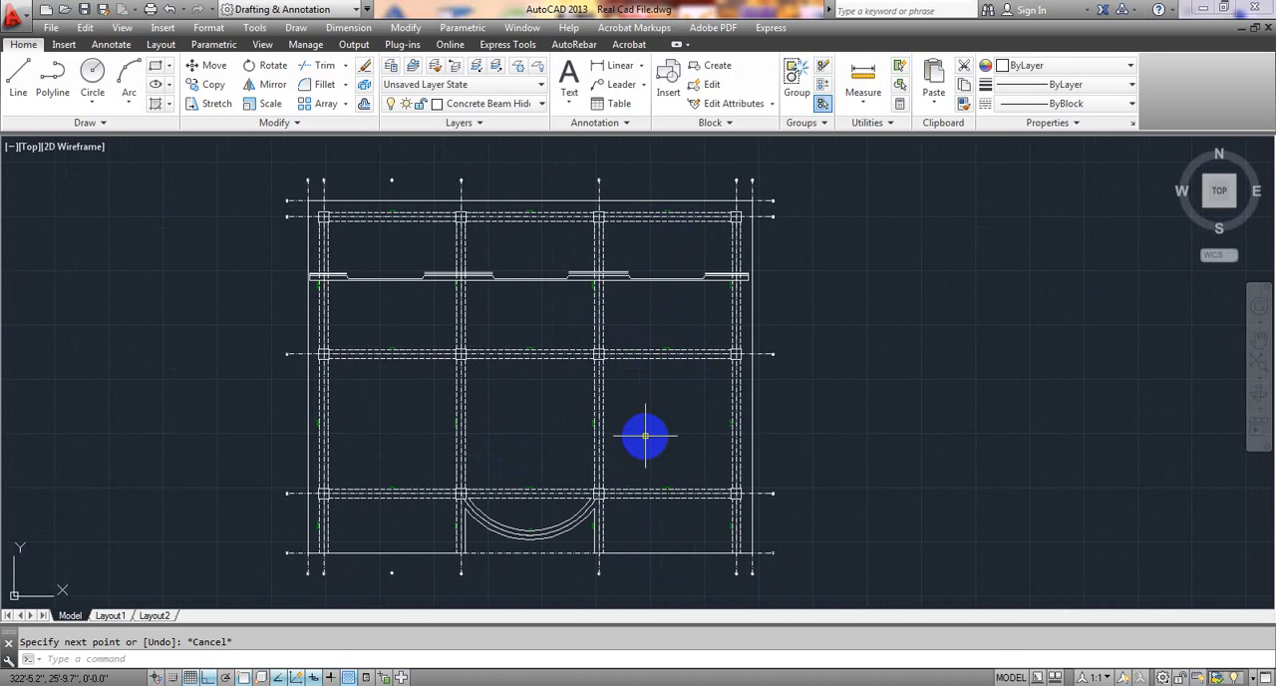
scroll(664, 291, "up", 2)
scroll(663, 295, "up", 4)
mouse_move(661, 313)
middle_mouse_down()
mouse_move(609, 495)
mouse_move(612, 355)
middle_mouse_up()
scroll(612, 488, "down", 4)
scroll(612, 359, "down", 2)
middle_click_drag(612, 401, 627, 266)
scroll(629, 520, "up", 4)
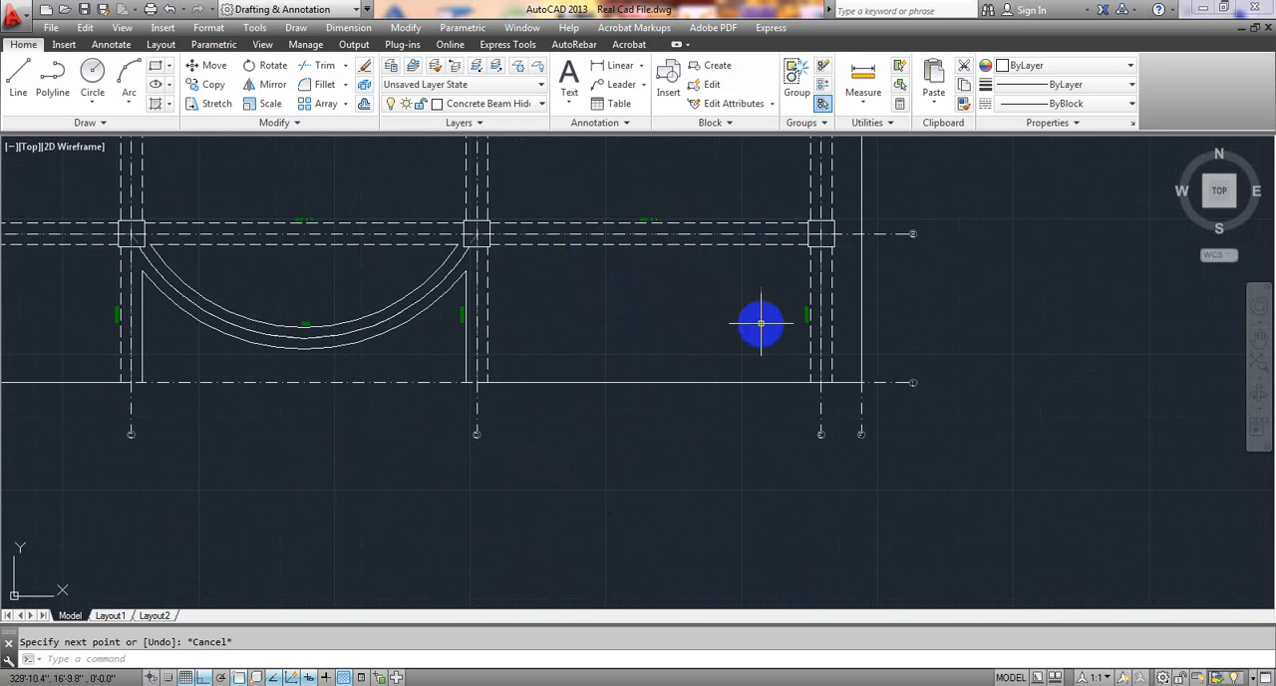
scroll(607, 450, "down", 4)
scroll(416, 353, "up", 4)
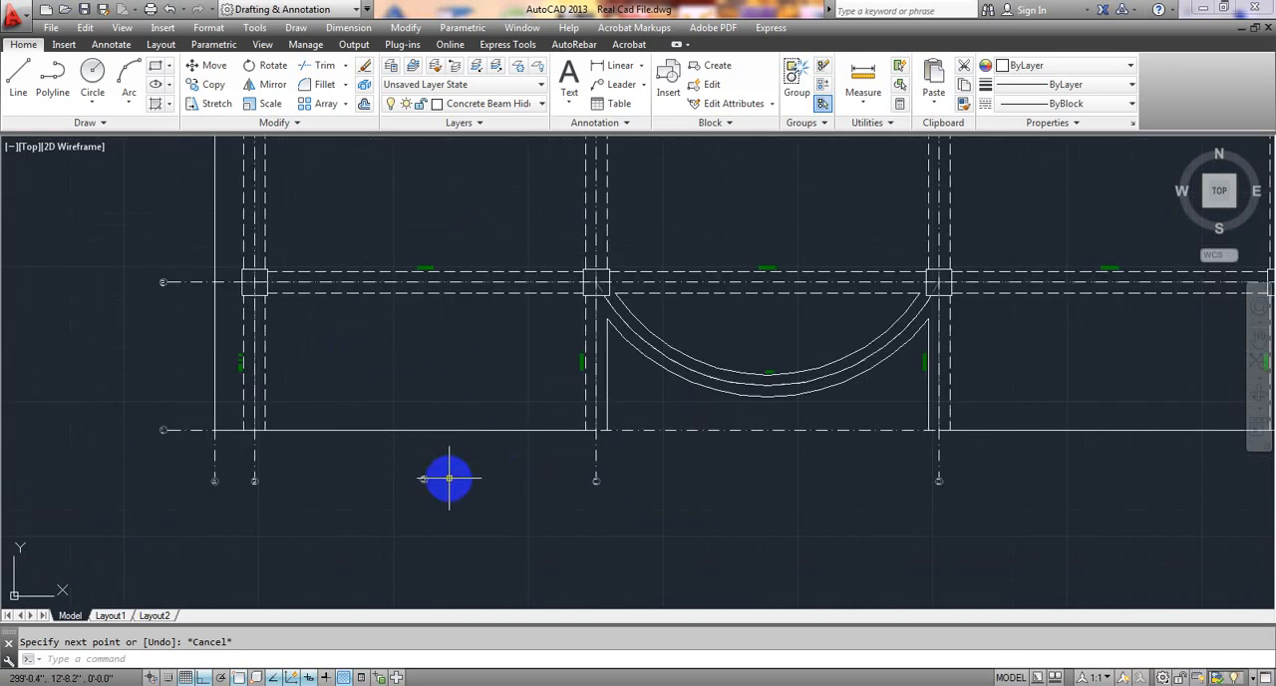
scroll(450, 478, "down", 4)
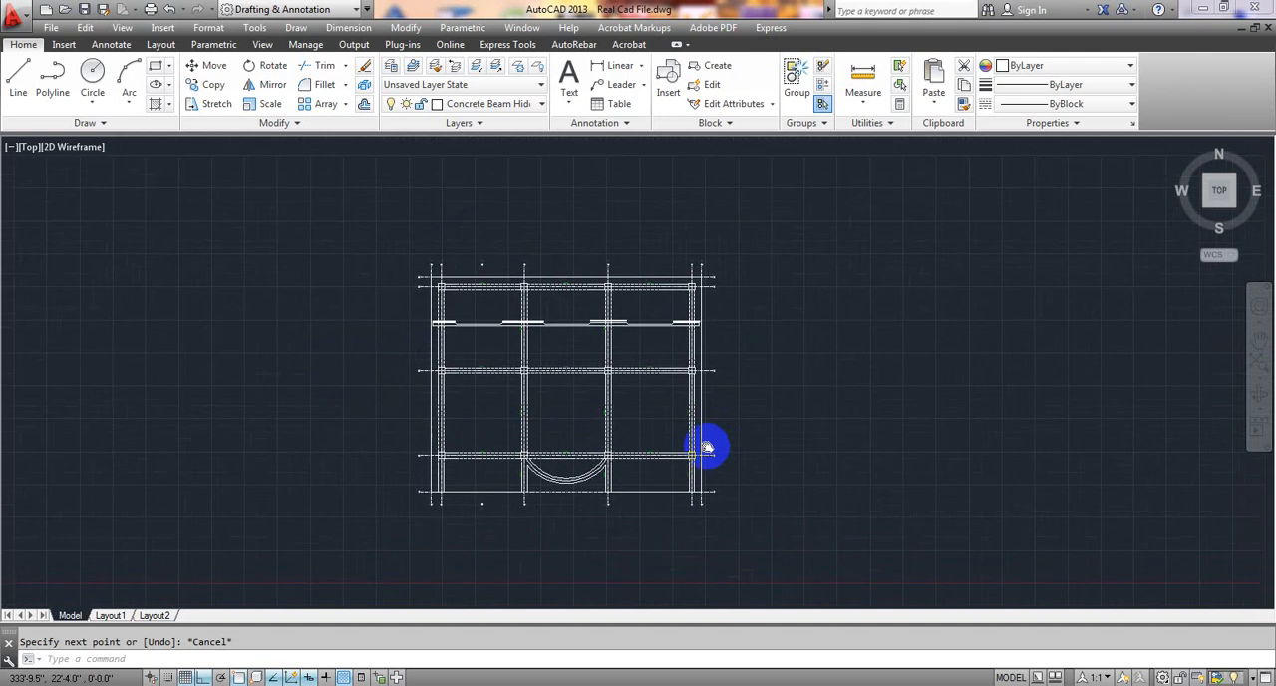
scroll(637, 305, "up", 5)
scroll(584, 422, "down", 4)
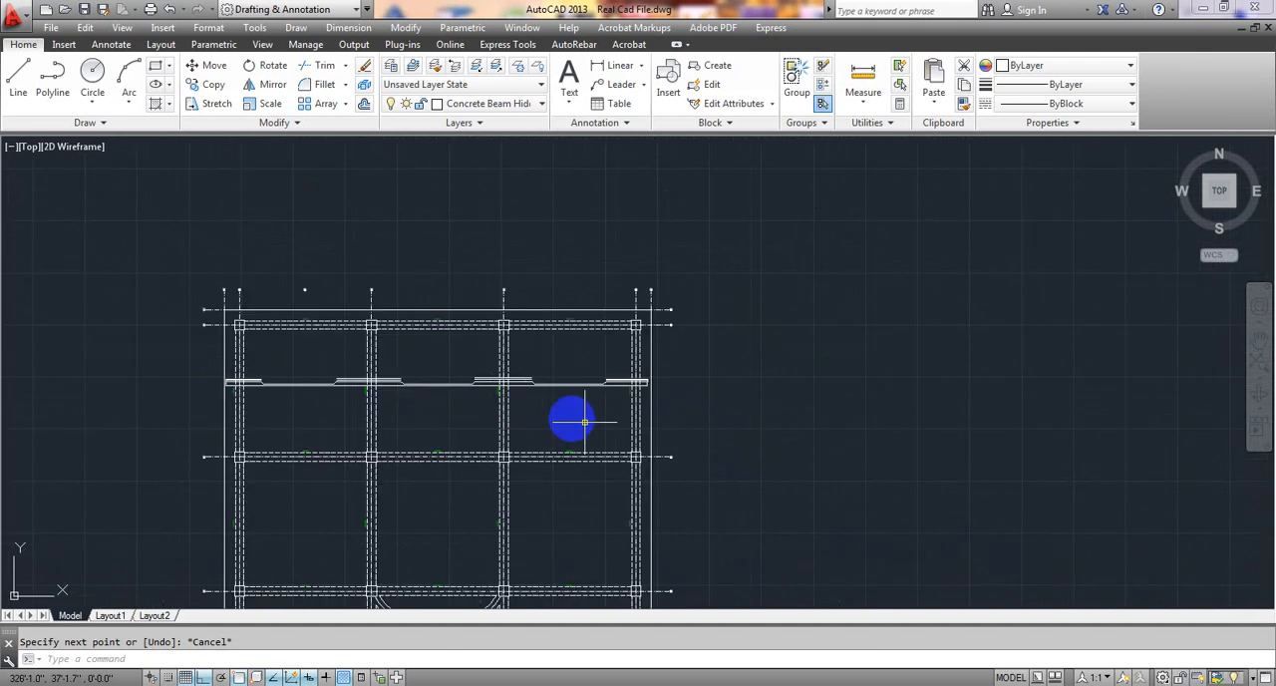
middle_click_drag(661, 448, 678, 330)
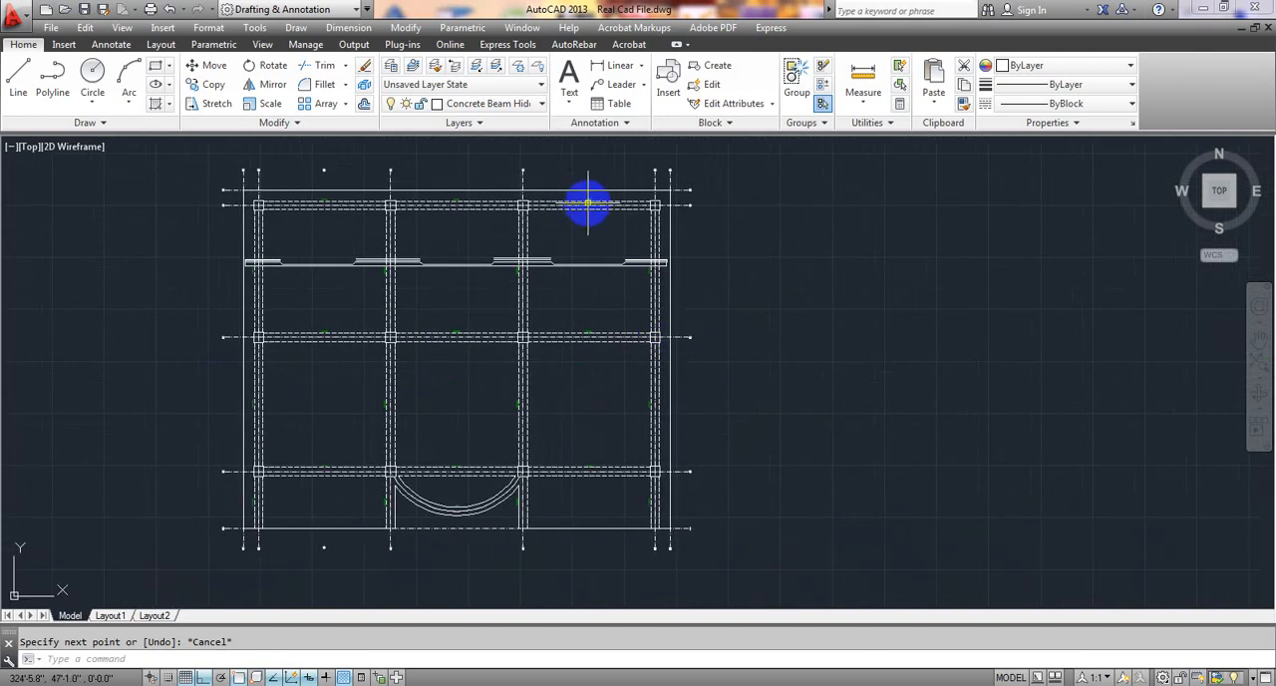
Start a line just inside the slab's upper edge between grids D and E with a 2" horizontal segment pointing toward grid E.
scroll(575, 216, "up", 2)
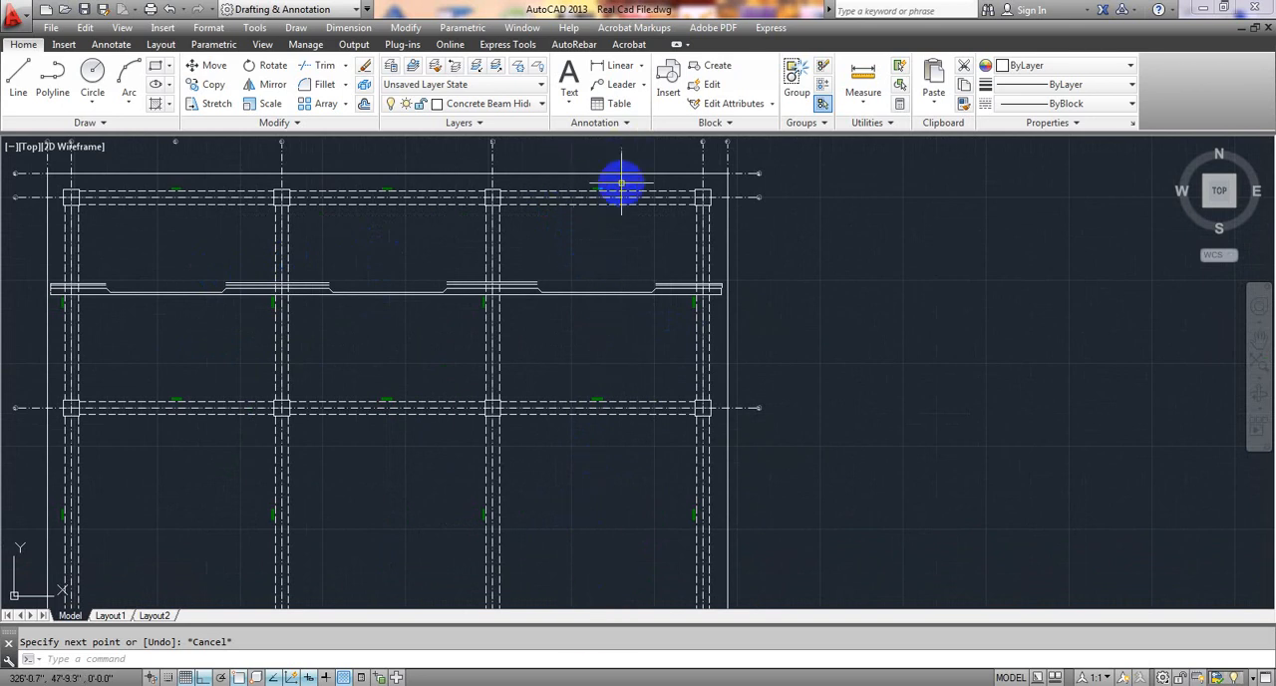
middle_click_drag(599, 314, 592, 313)
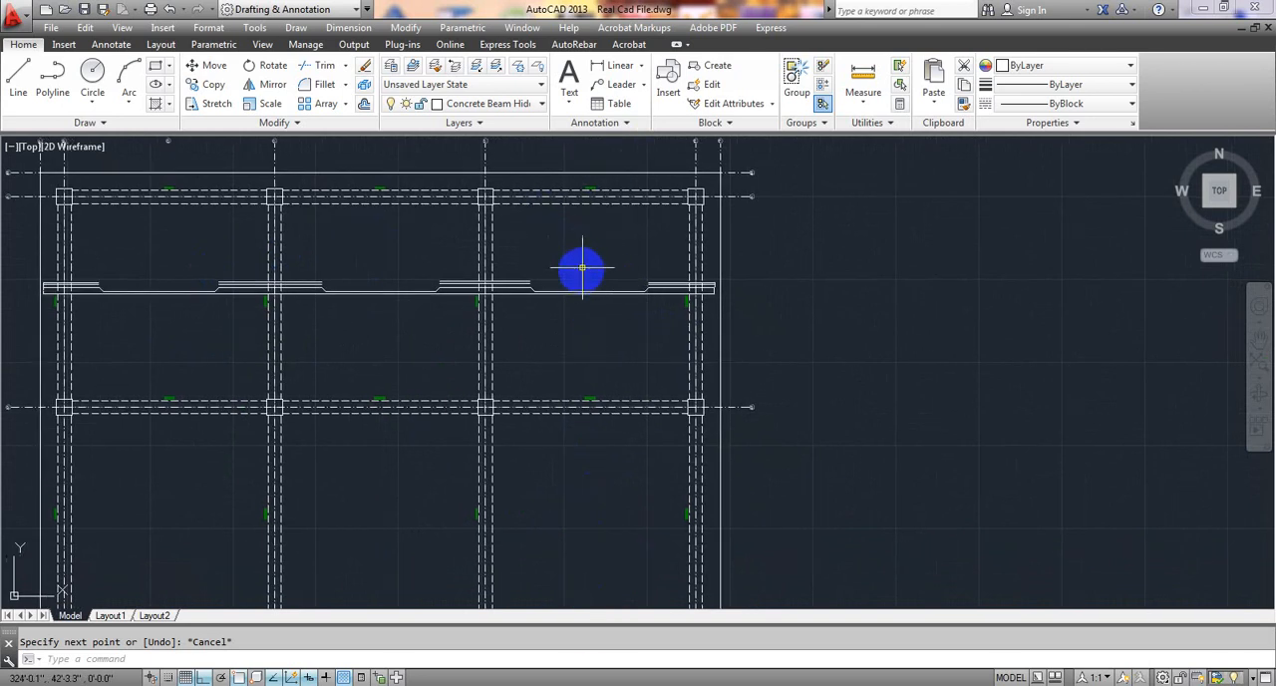
left_click(20, 80)
scroll(512, 219, "up", 4)
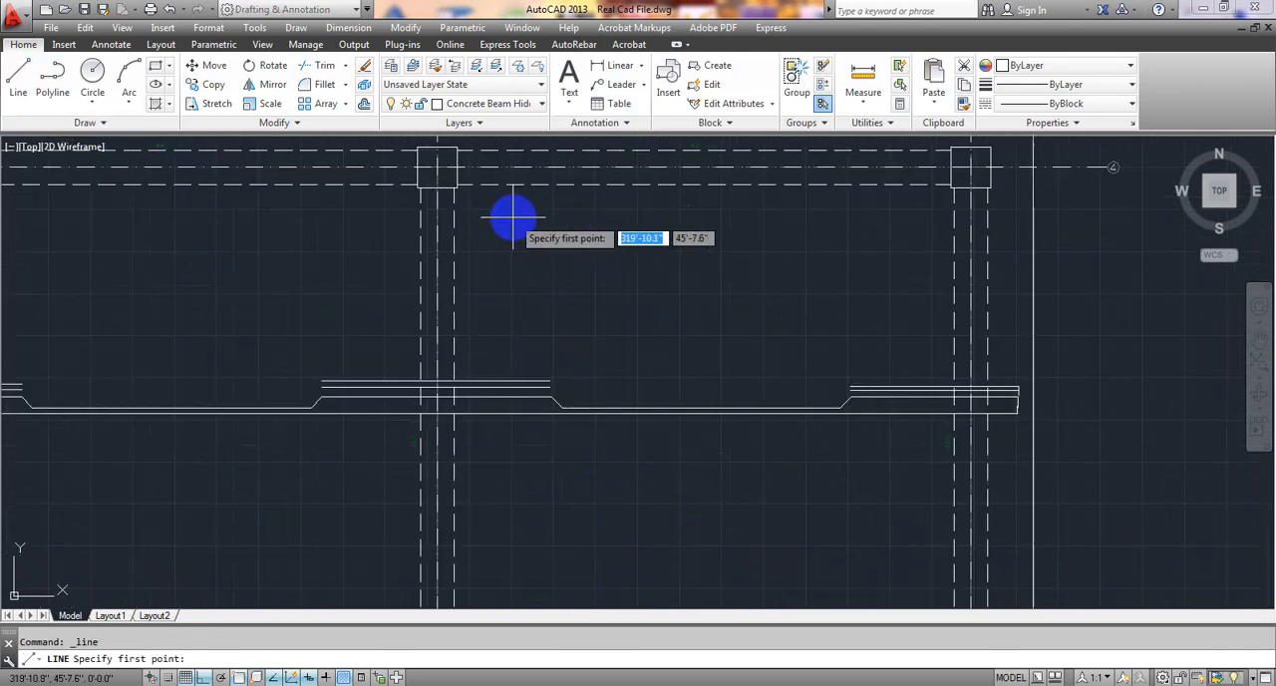
middle_click_drag(666, 245, 319, 369)
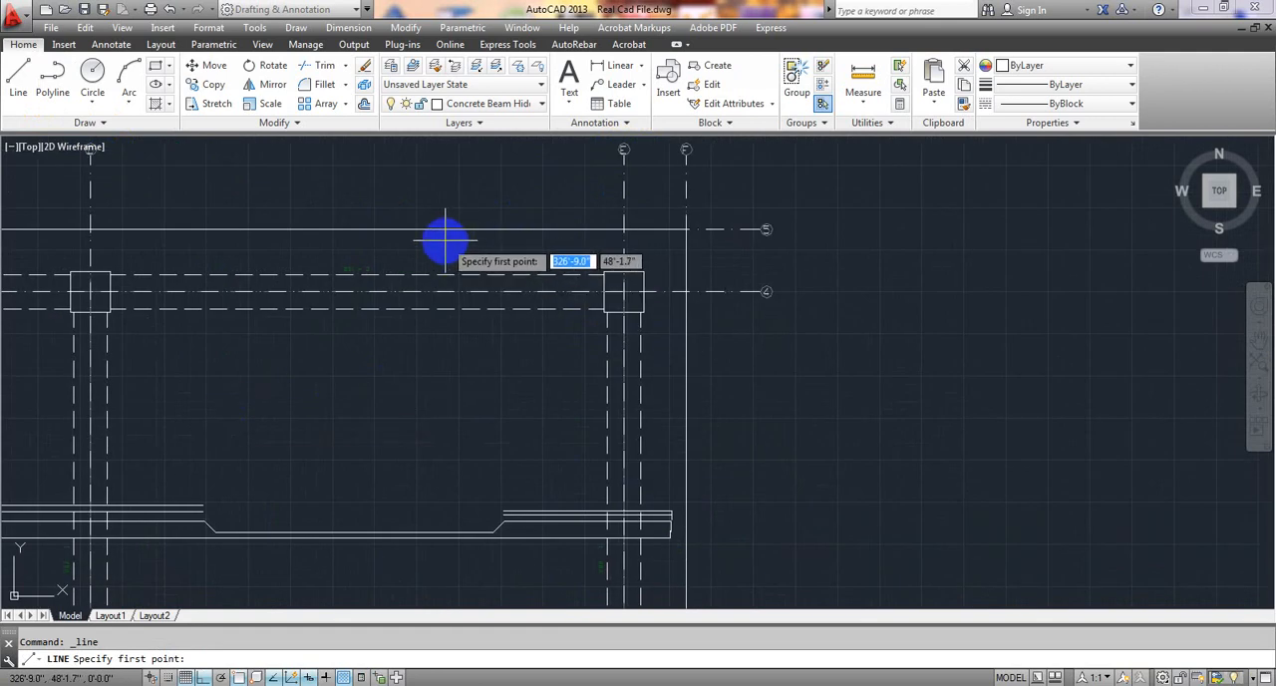
middle_click_drag(444, 239, 672, 194)
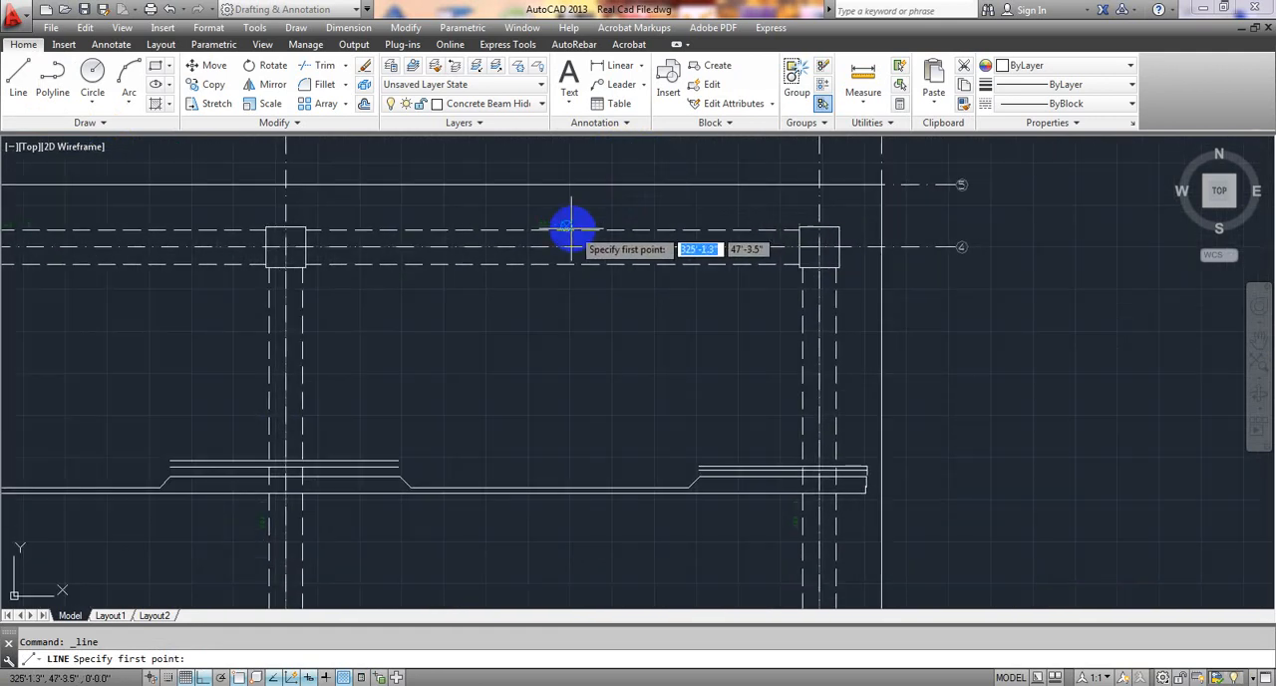
scroll(558, 216, "down", 3)
scroll(589, 210, "up", 5)
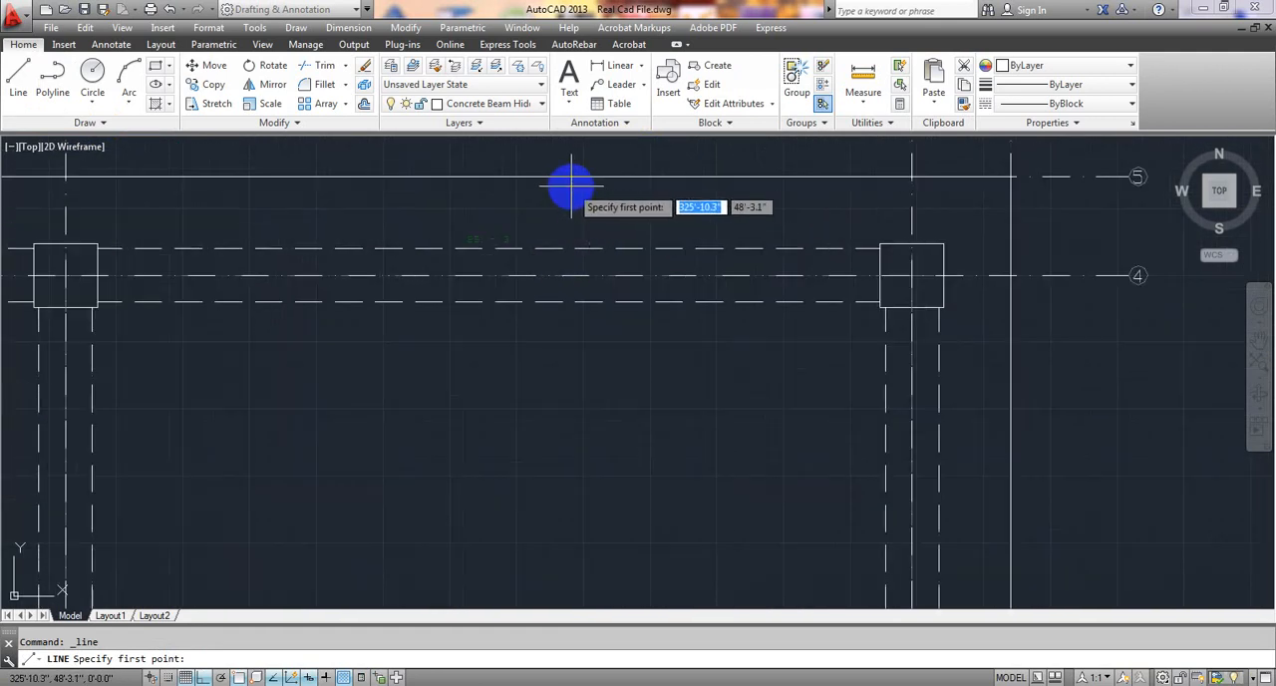
left_click(571, 185)
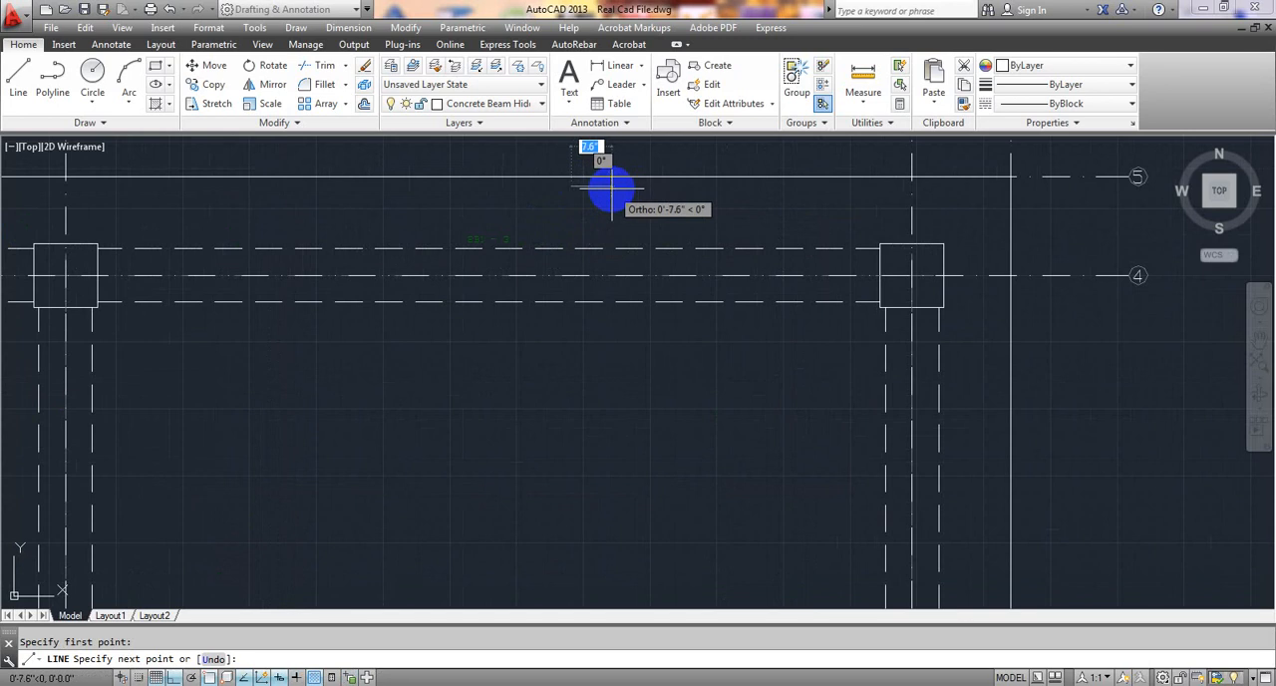
key("Return")
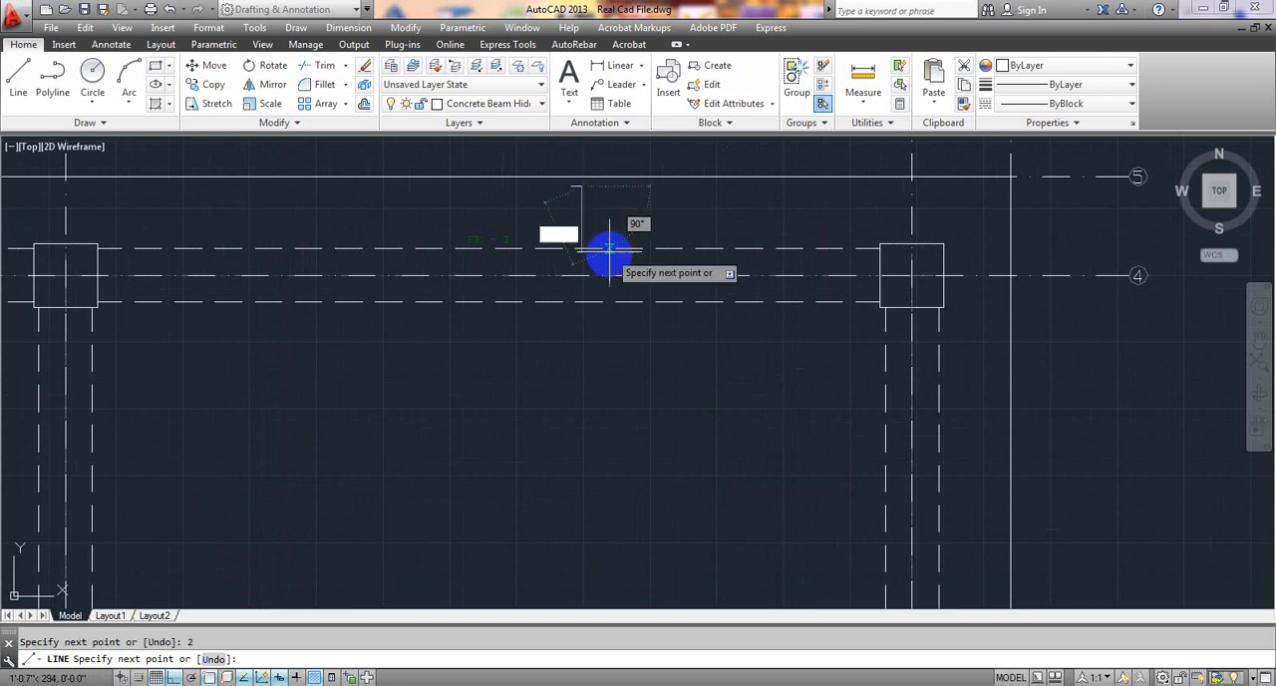
Continue the line straight down about 33'-4" to just inside the slab's lower edge and end it with a 2" horizontal segment toward grid D.
scroll(579, 321, "down", 2)
scroll(568, 299, "down", 2)
scroll(564, 384, "down", 3)
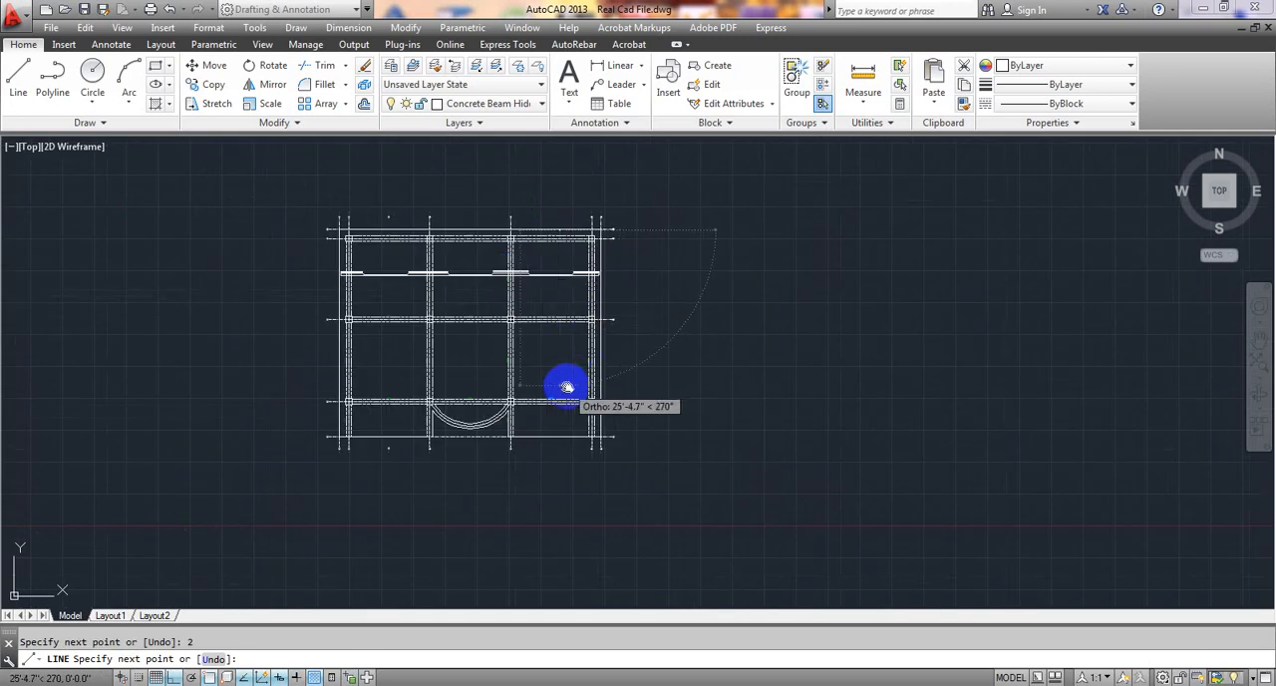
scroll(569, 296, "up", 5)
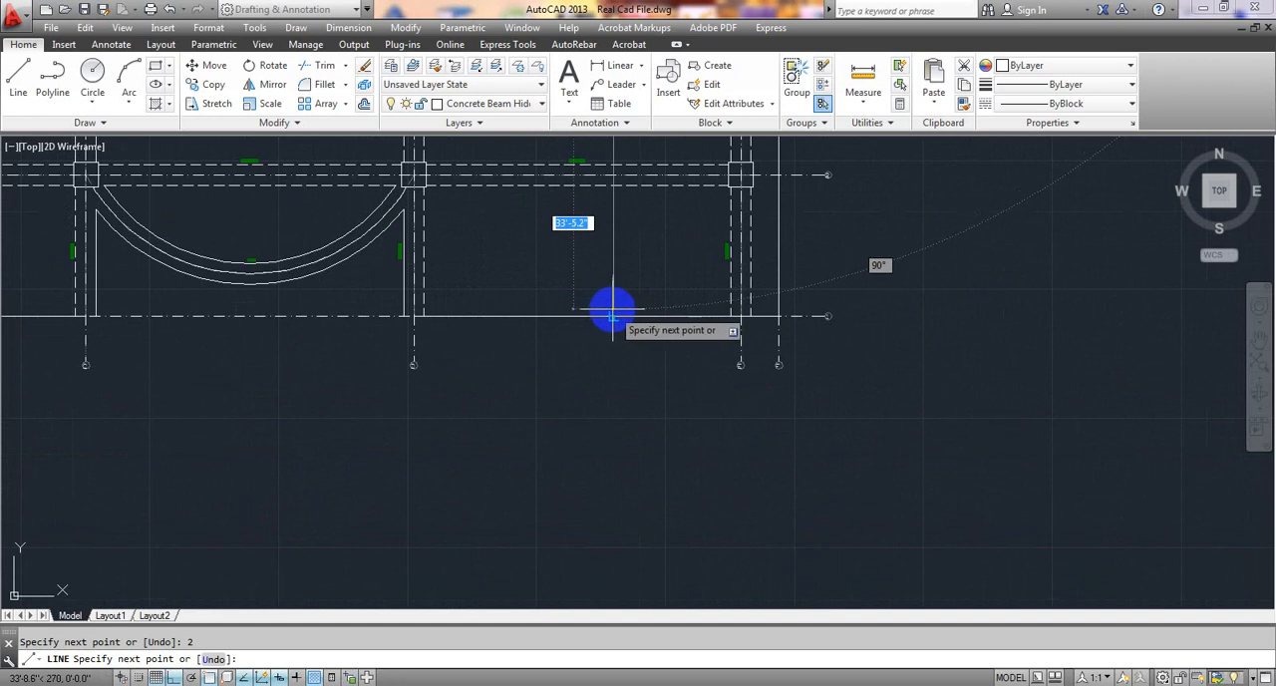
scroll(604, 310, "up", 4)
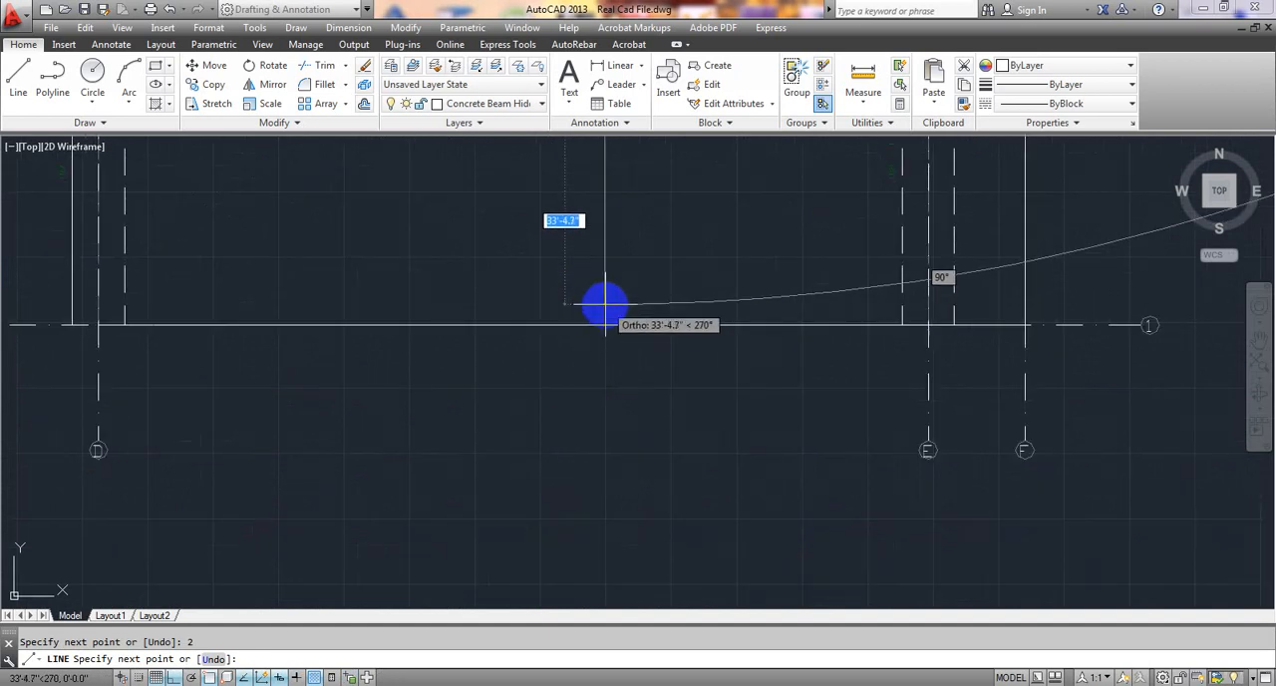
left_click(603, 305)
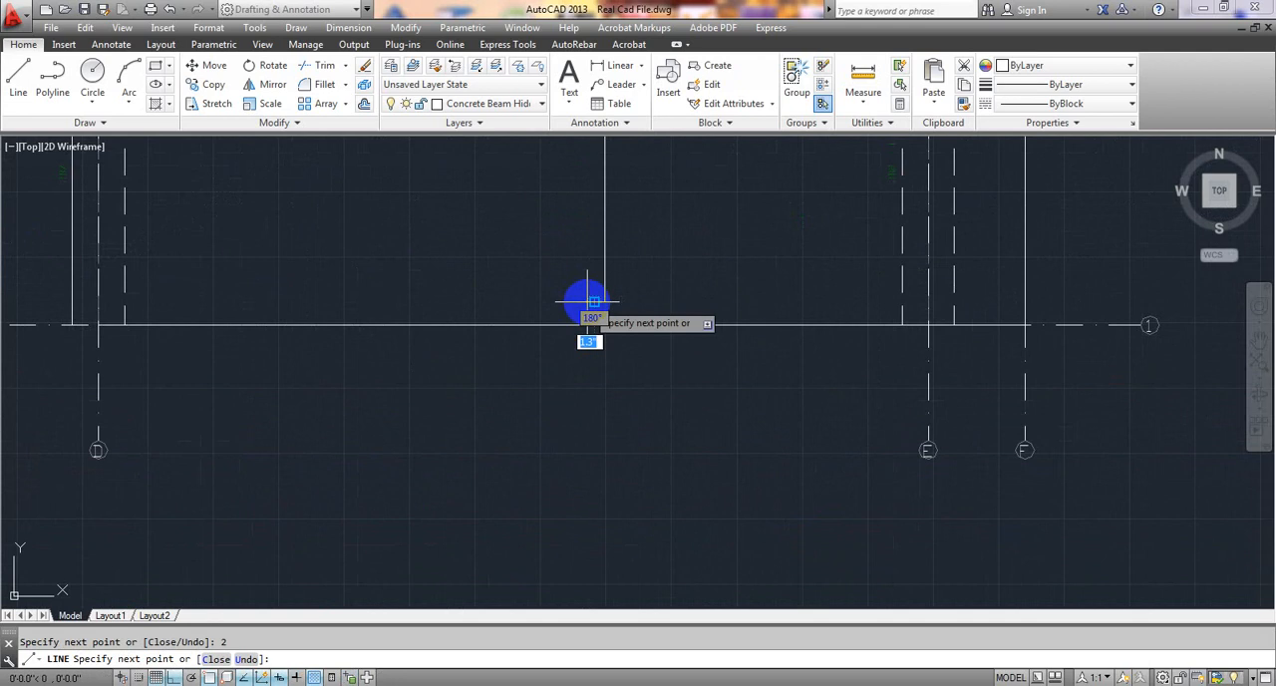
key("Escape")
Examine the new vertical line and its hooked upper end across the plan.
scroll(615, 364, "down", 6)
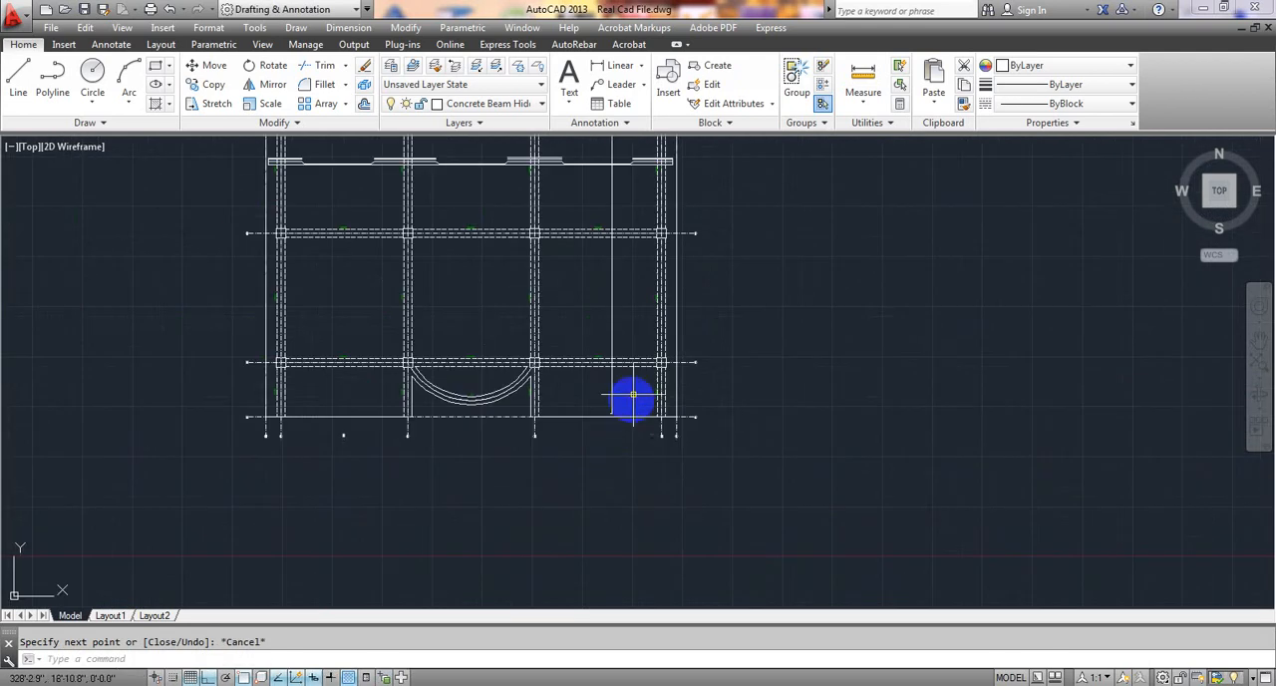
middle_click_drag(631, 396, 649, 468)
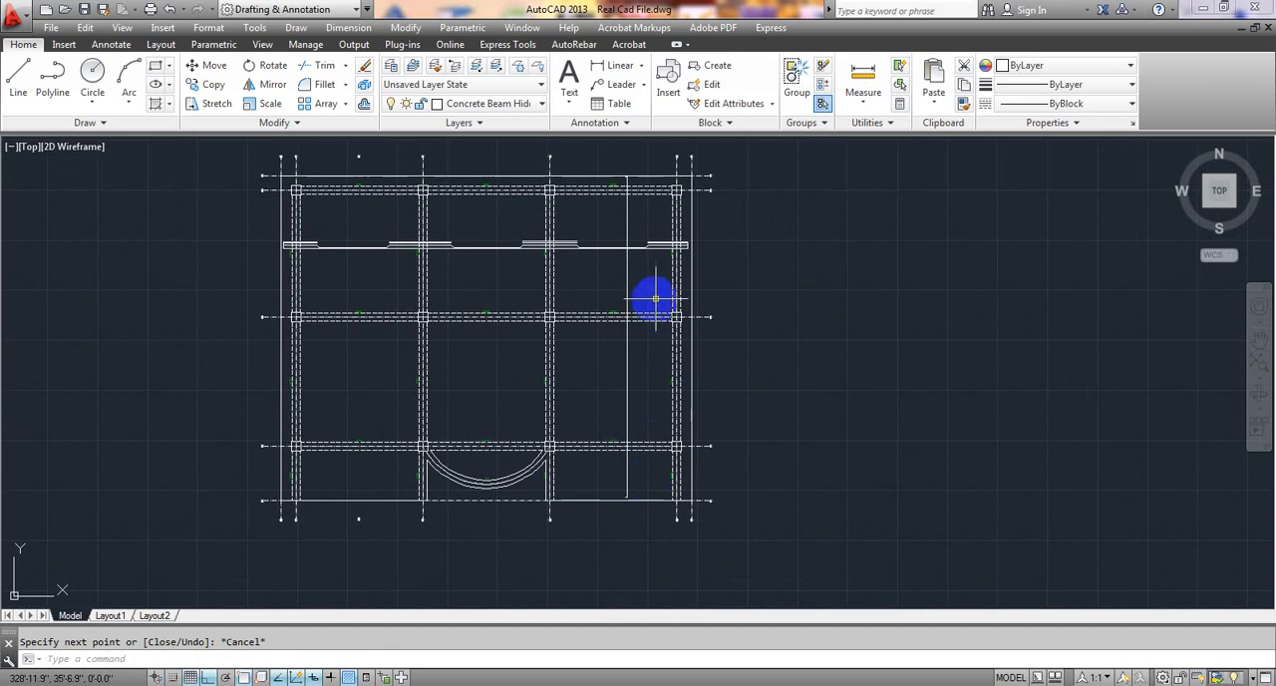
scroll(632, 239, "up", 5)
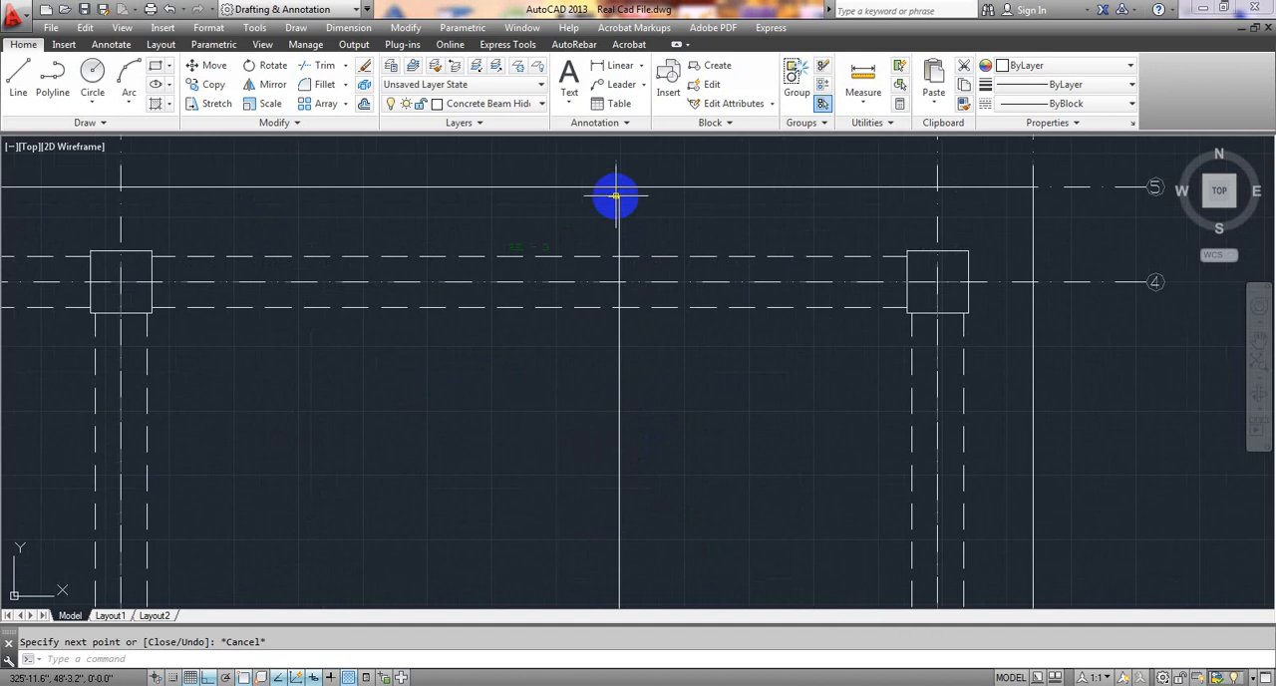
scroll(630, 216, "down", 6)
mouse_move(681, 339)
middle_mouse_down()
mouse_move(687, 206)
mouse_move(686, 244)
mouse_move(684, 232)
middle_mouse_up()
middle_click_drag(671, 302, 670, 285)
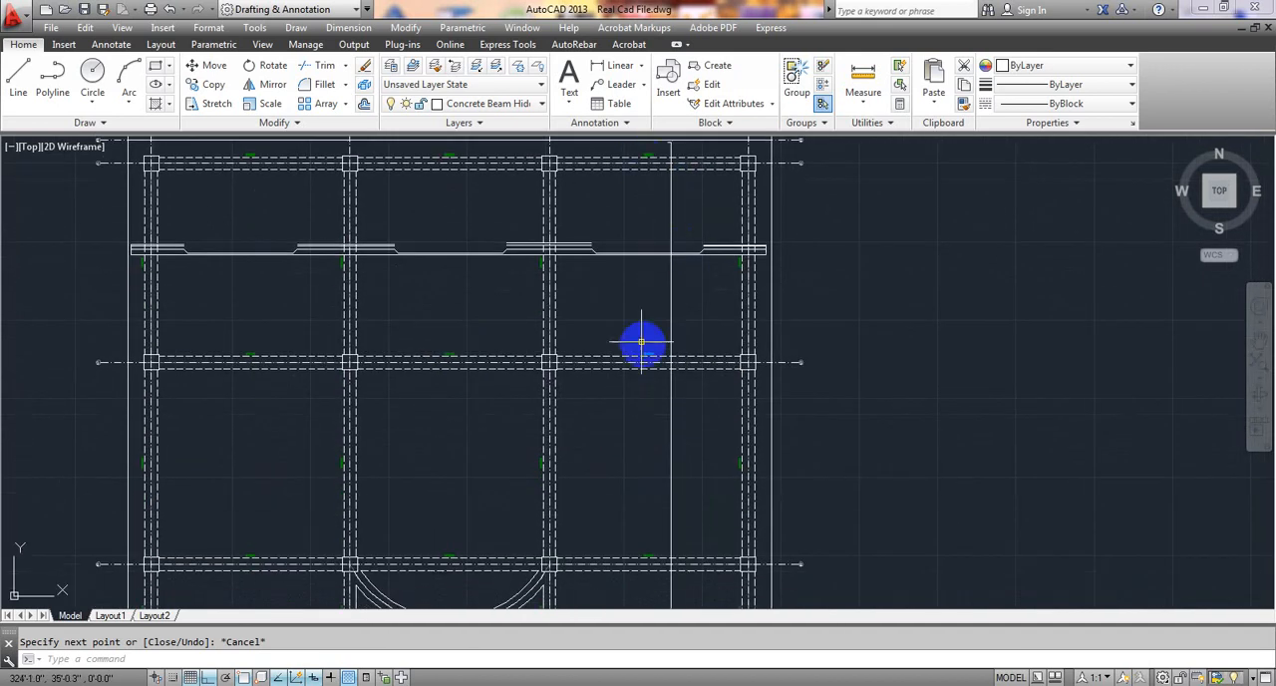
middle_click_drag(640, 339, 638, 365)
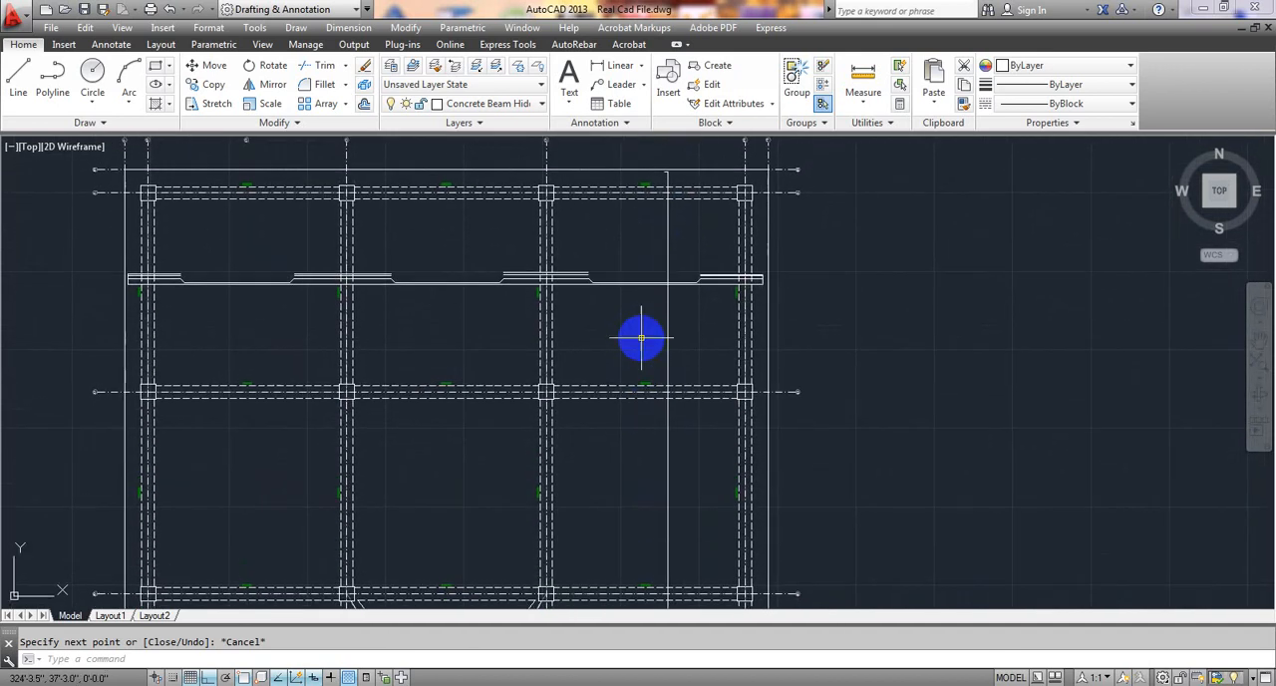
Start a second line slightly above the first line's upper hook with a horizontal segment about 3.6" long toward grid D.
left_click(18, 78)
scroll(641, 233, "up", 10)
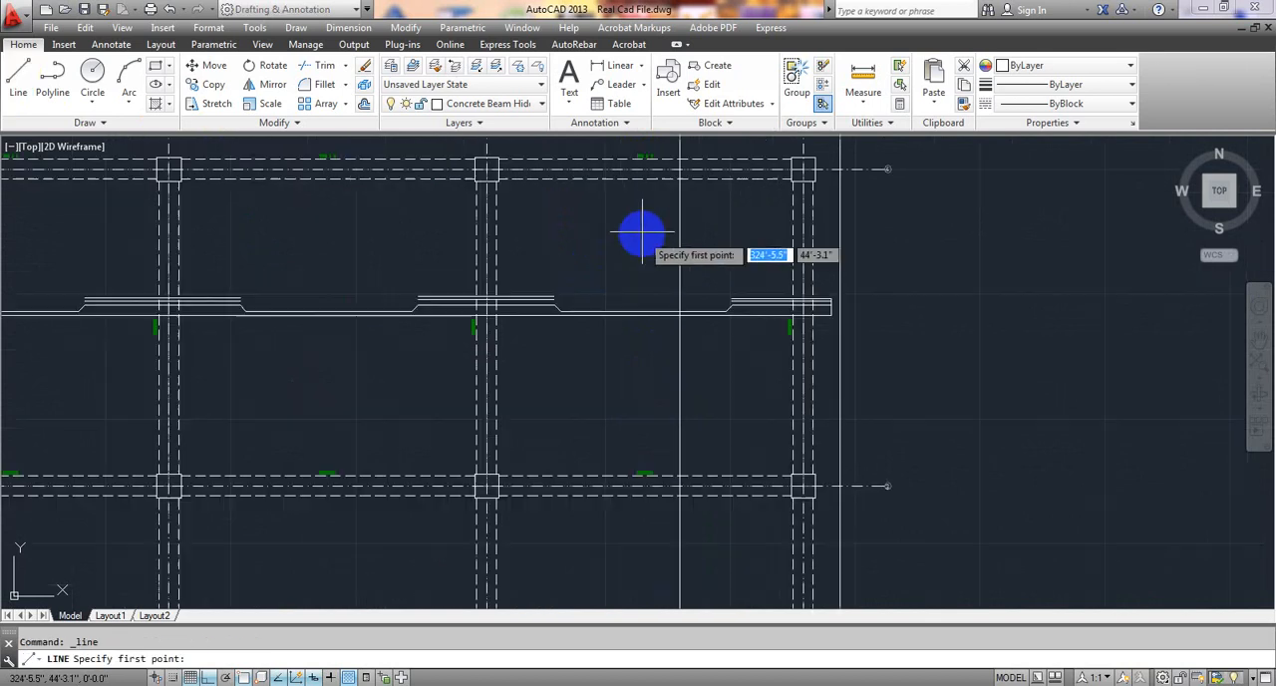
middle_click_drag(634, 316, 638, 330)
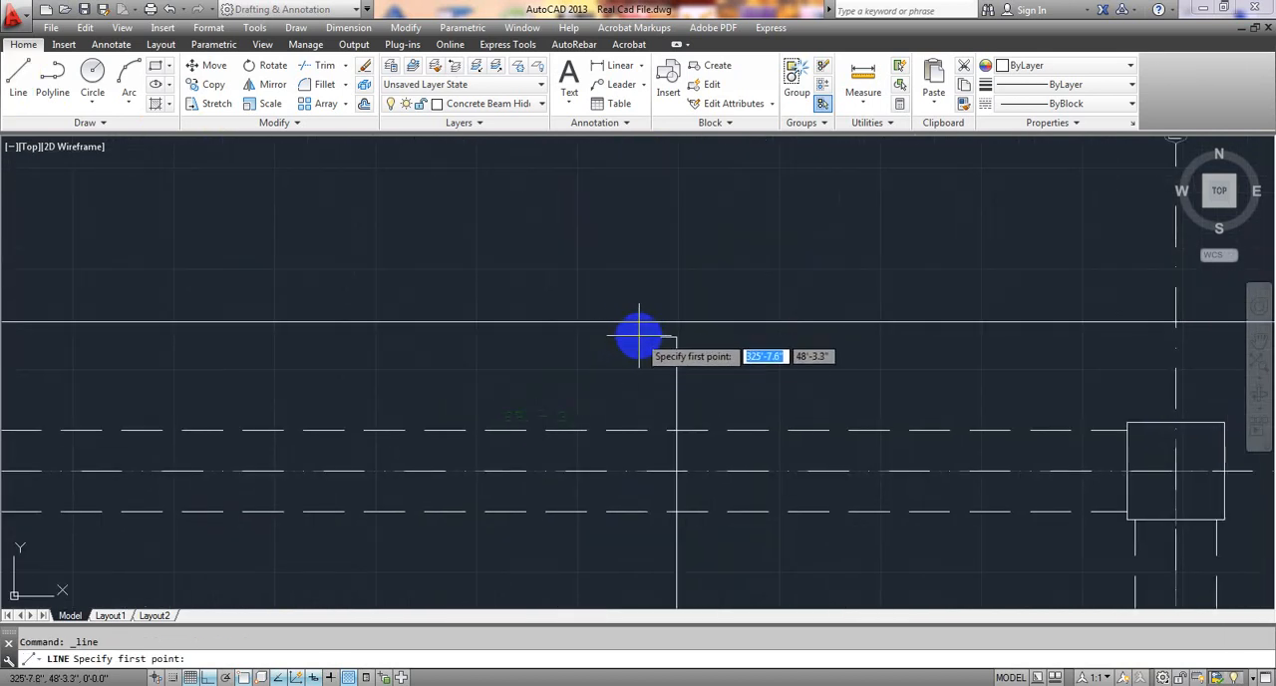
scroll(646, 337, "up", 4)
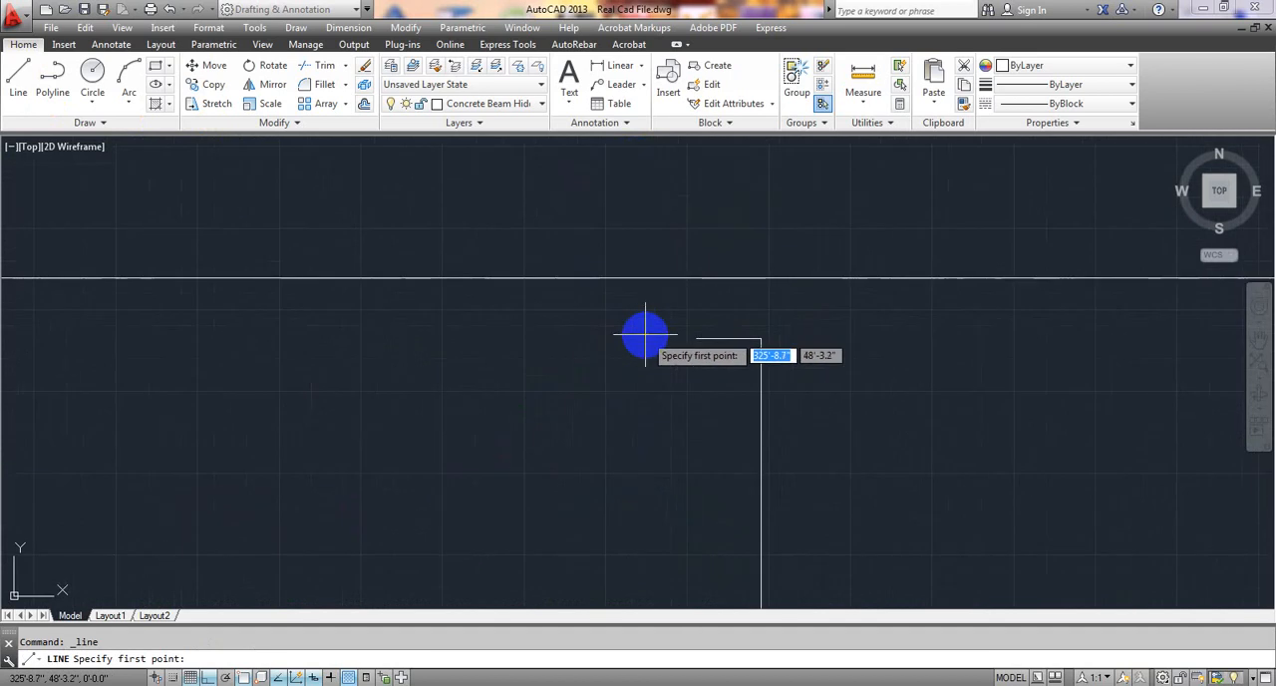
left_click(705, 320)
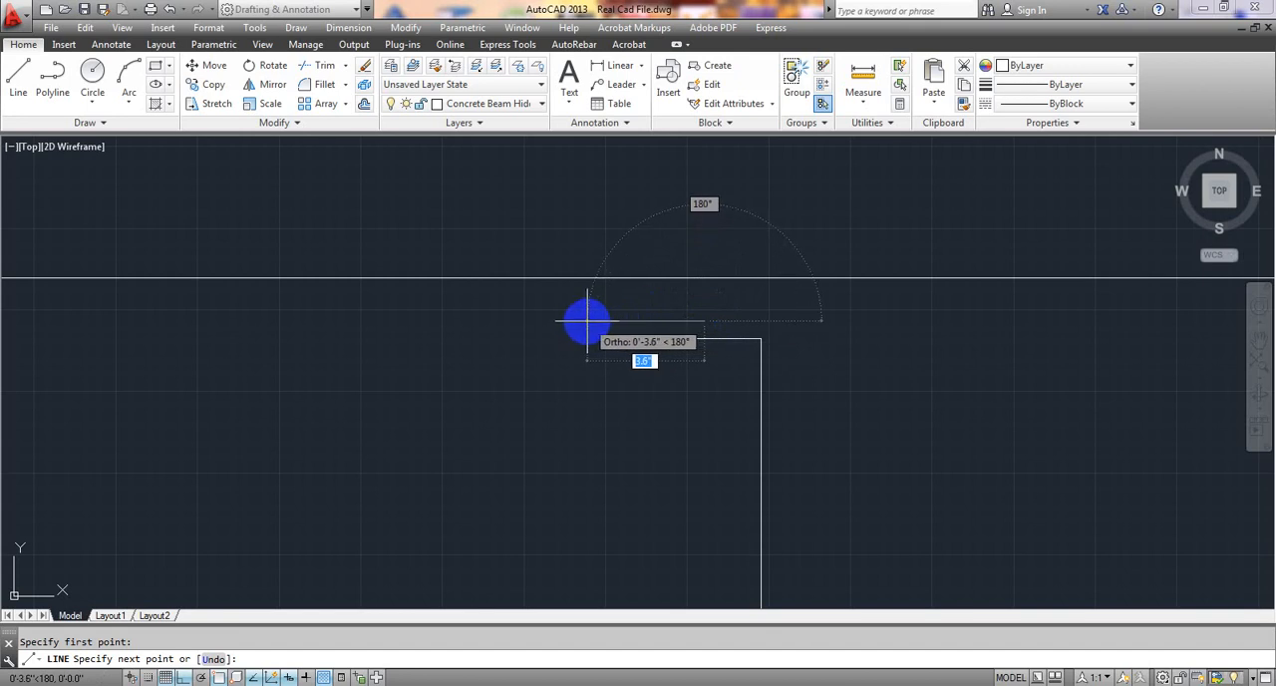
left_click(587, 320)
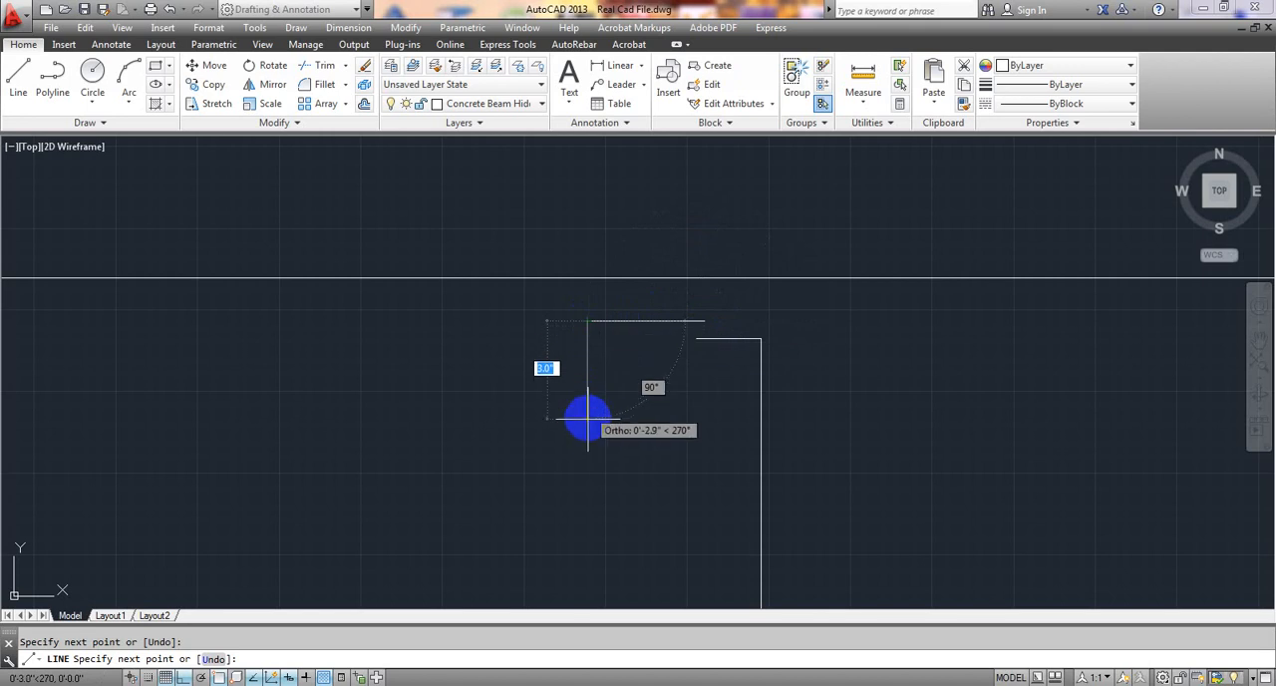
scroll(590, 429, "down", 3)
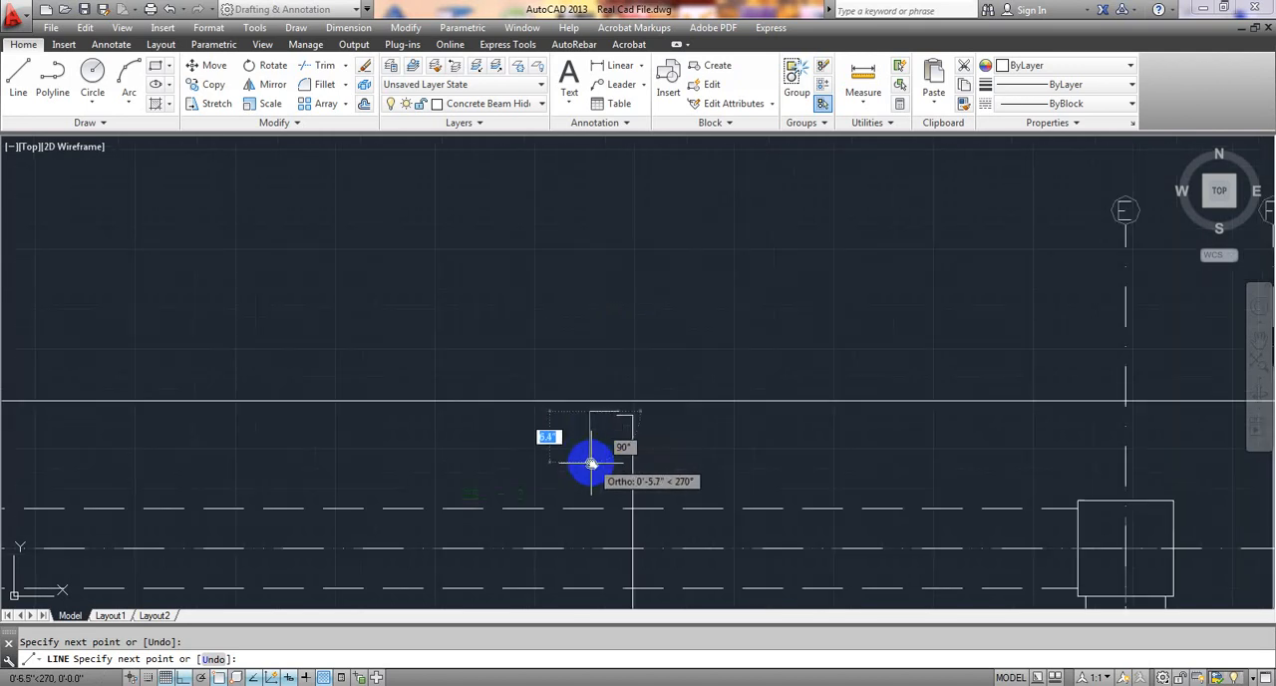
middle_click_drag(593, 455, 578, 248)
scroll(564, 269, "down", 2)
scroll(549, 383, "down", 4)
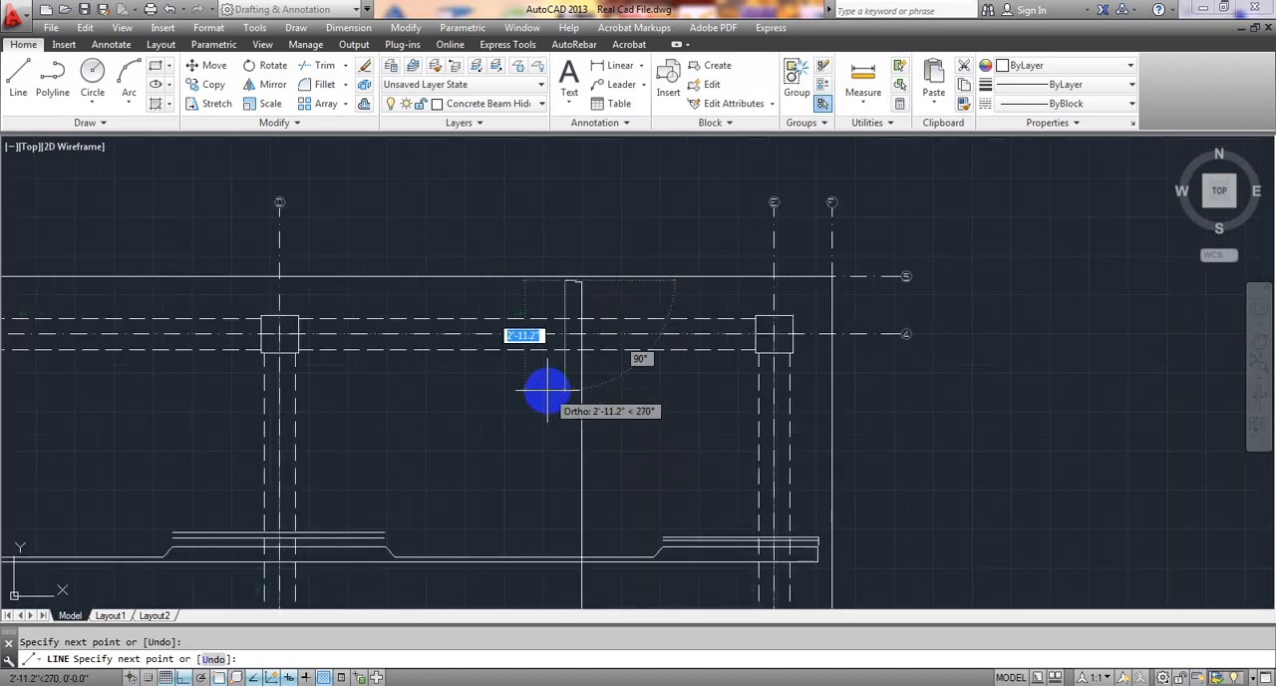
mouse_move(549, 383)
middle_mouse_down()
mouse_move(570, 235)
mouse_move(572, 336)
mouse_move(585, 279)
middle_mouse_up()
scroll(569, 234, "down", 2)
scroll(585, 279, "up", 6)
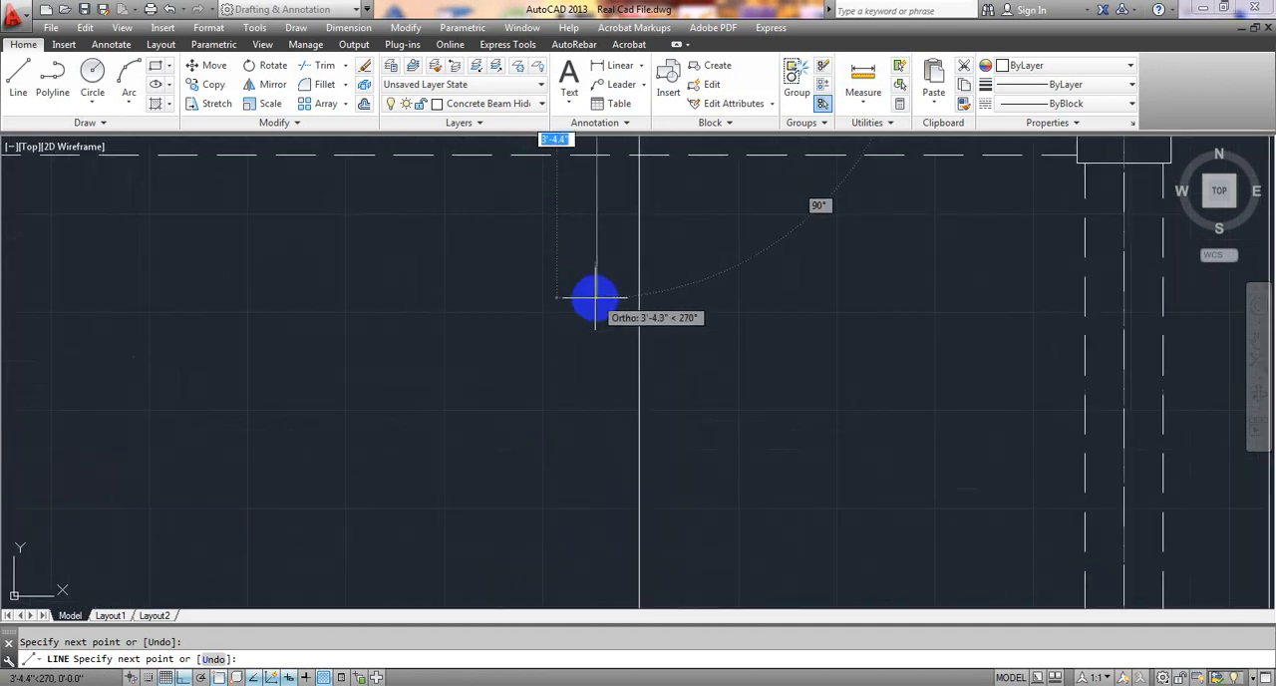
scroll(595, 296, "down", 3)
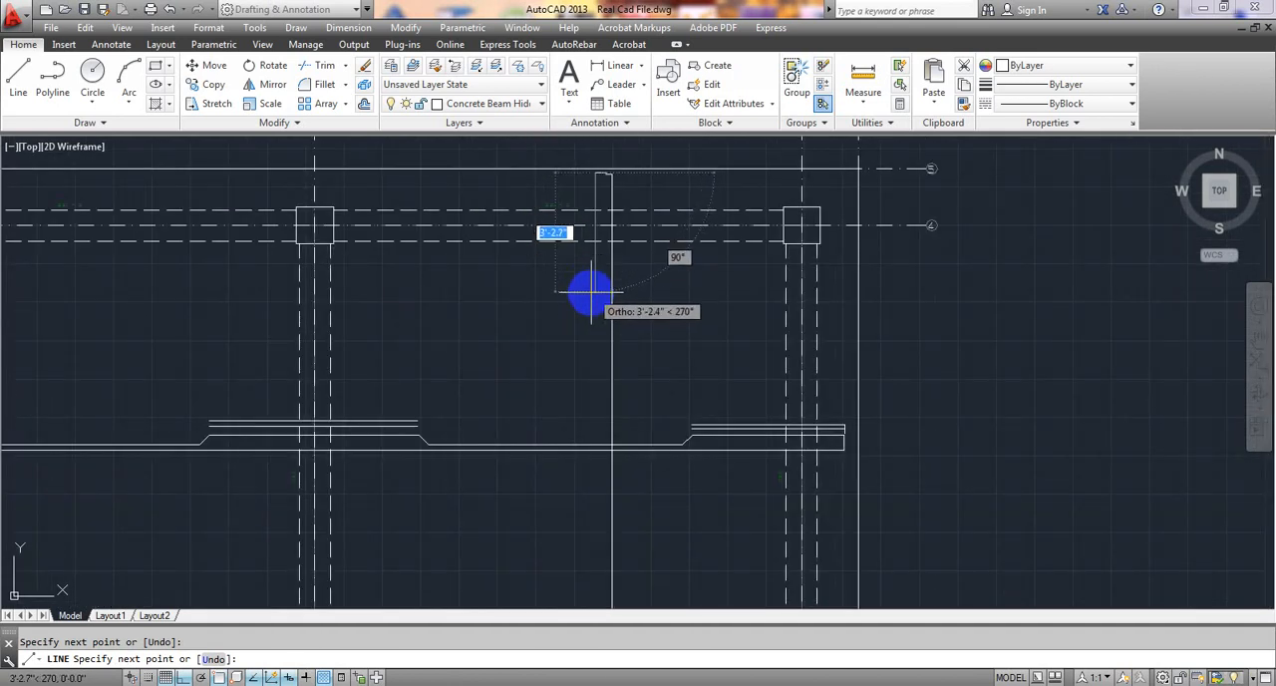
scroll(592, 293, "down", 2)
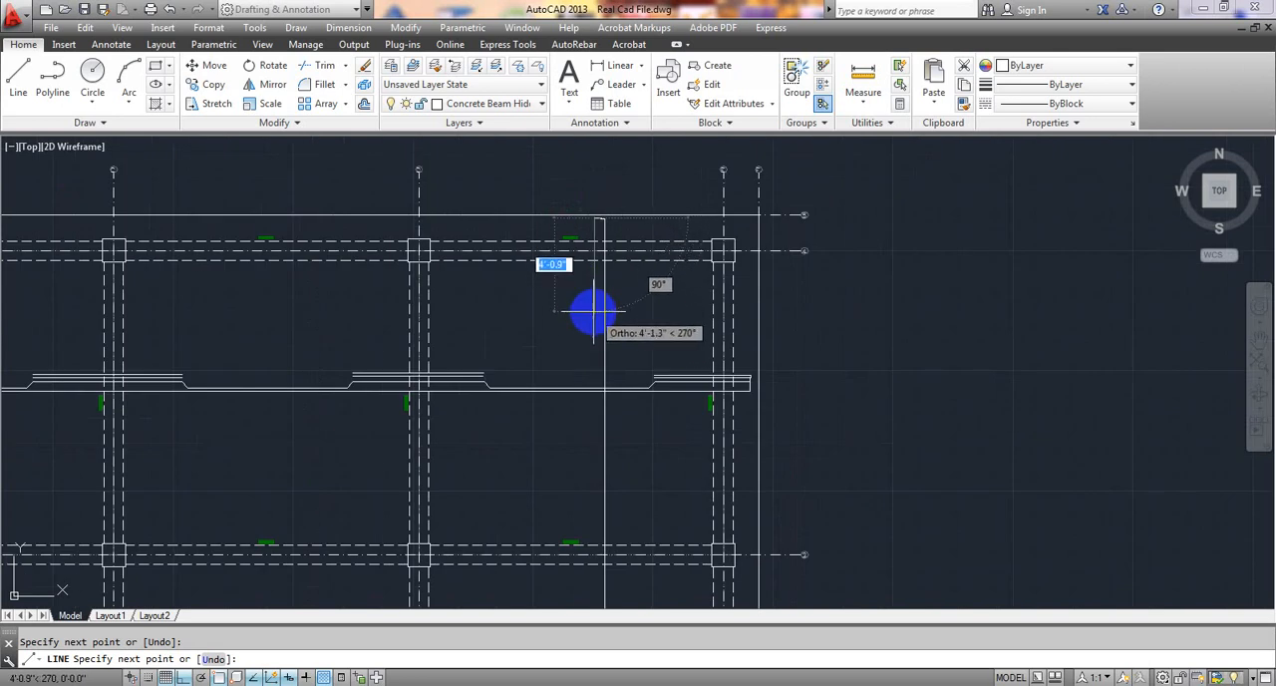
left_click(597, 309)
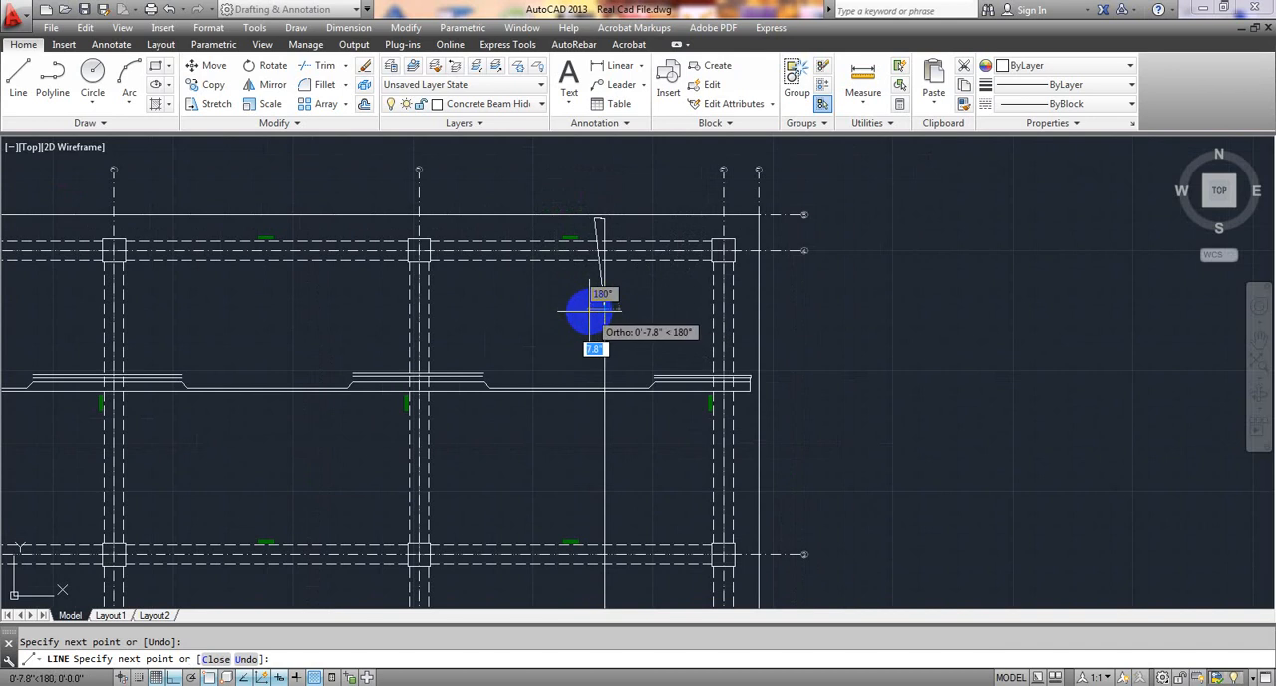
key("ctrl+z")
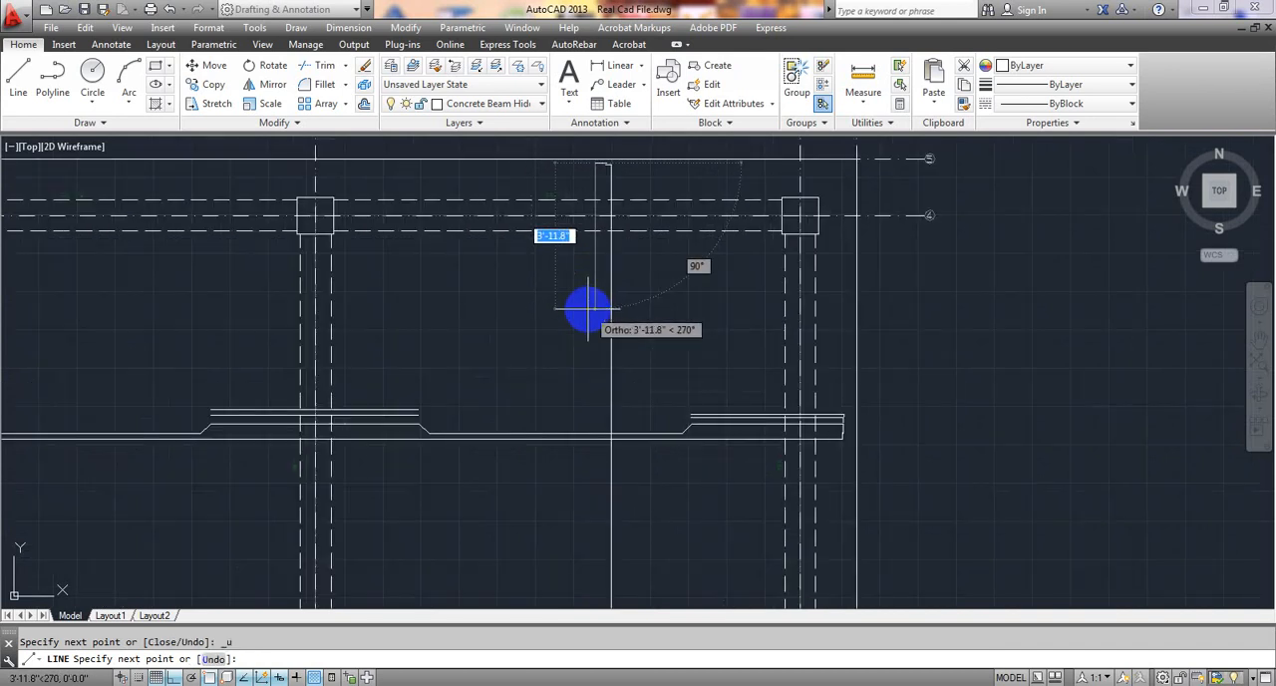
Continue the second line straight down about 3'-11.8" and bend it toward grid E with a 4.5" segment angled 45° downward.
scroll(589, 309, "up", 3)
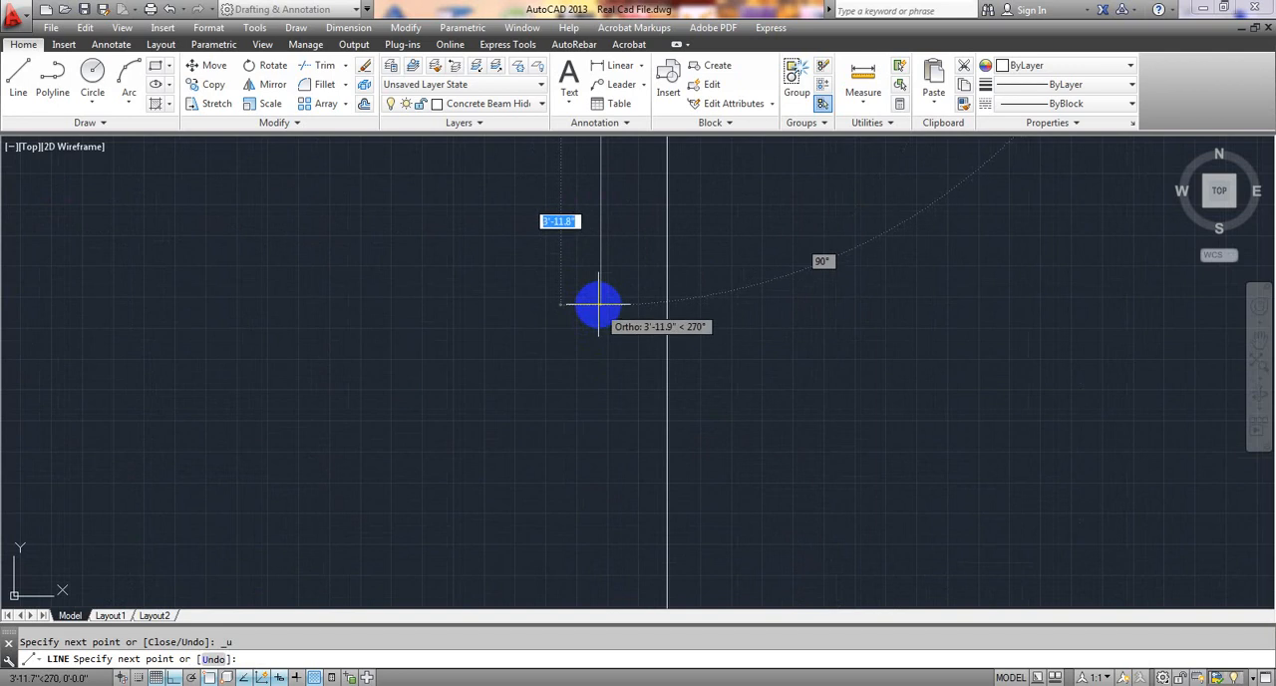
left_click(601, 300)
scroll(601, 300, "down", 5)
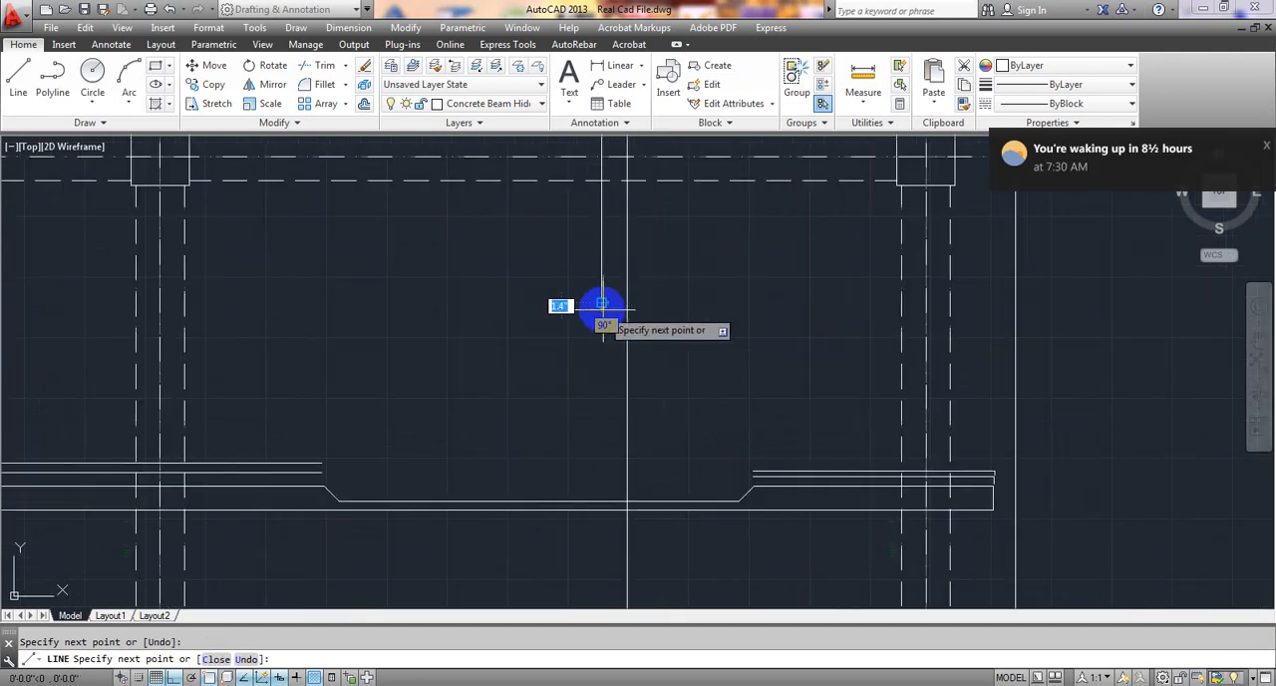
left_click(174, 676)
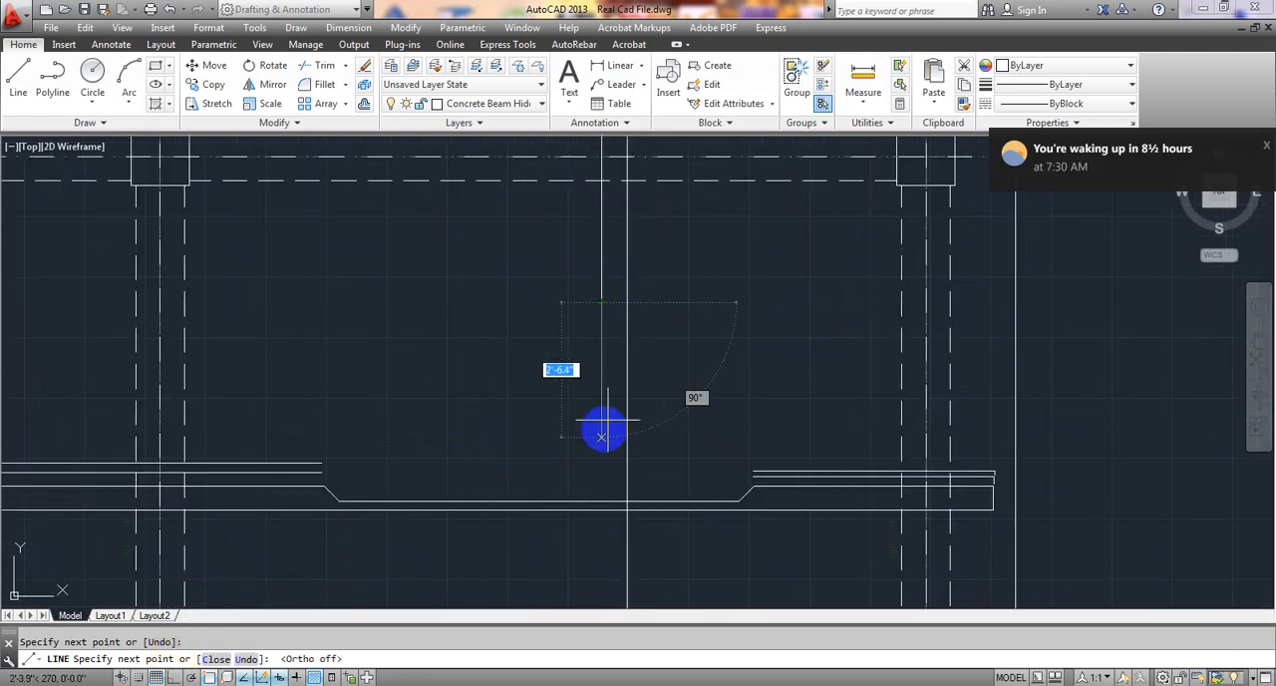
scroll(618, 305, "up", 4)
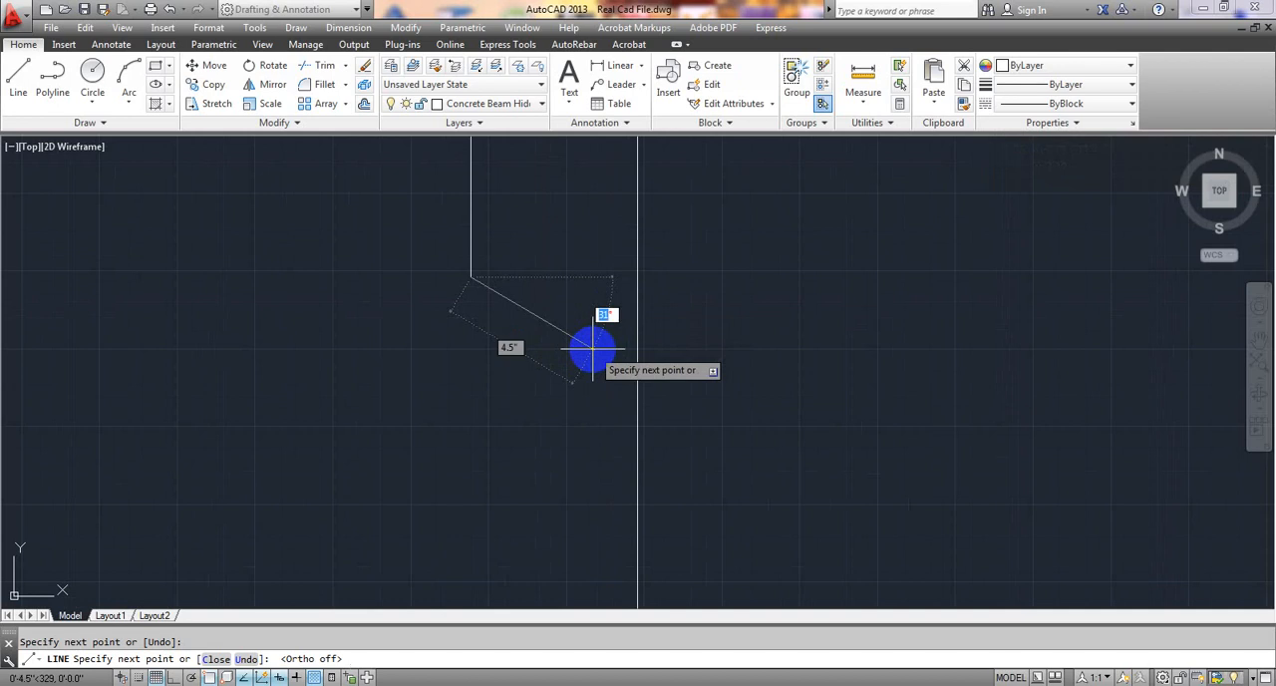
key("Return")
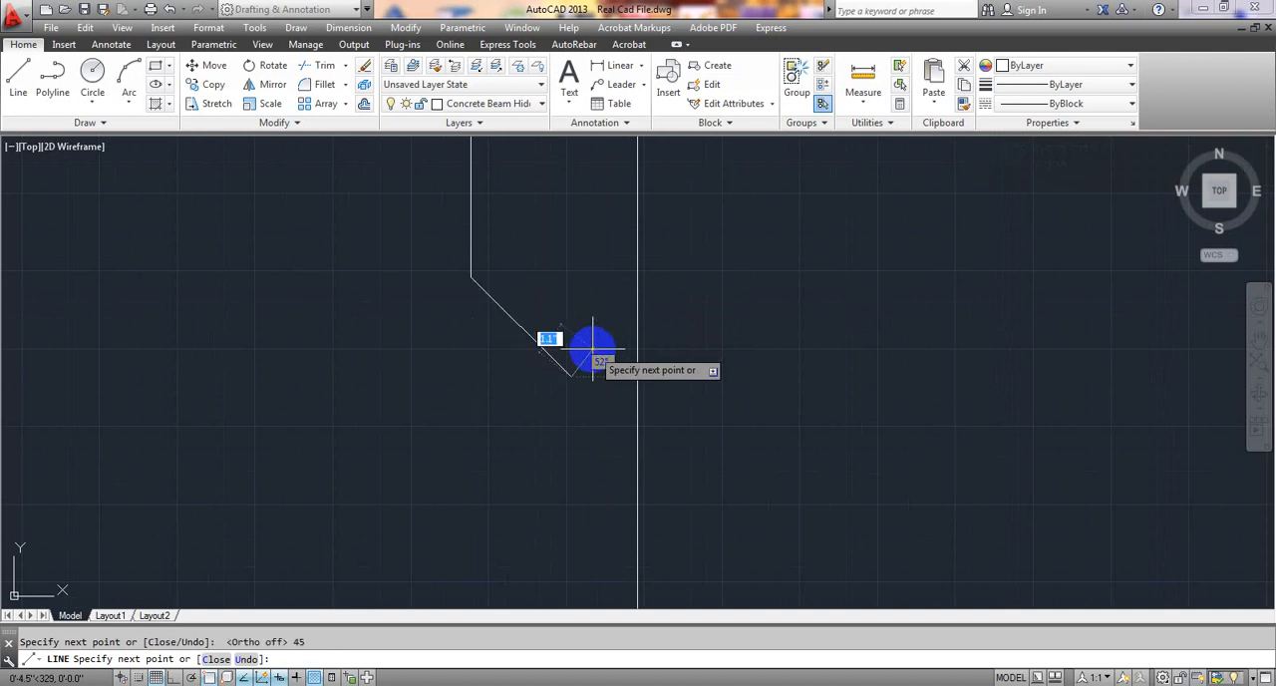
With ortho on, continue the second line straight down about 6'-4" across the horizontal bar lines to a point above grid 3.
scroll(567, 535, "down", 4)
middle_click_drag(567, 535, 559, 189)
scroll(560, 189, "down", 6)
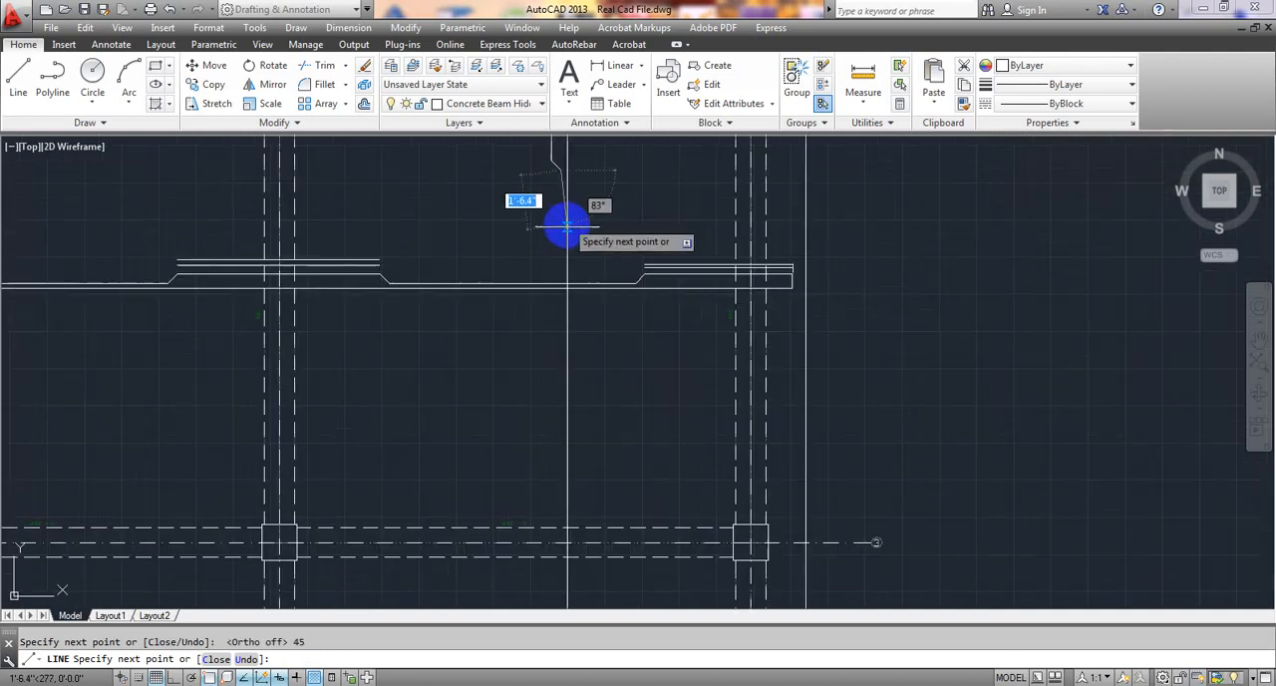
scroll(567, 521, "down", 4)
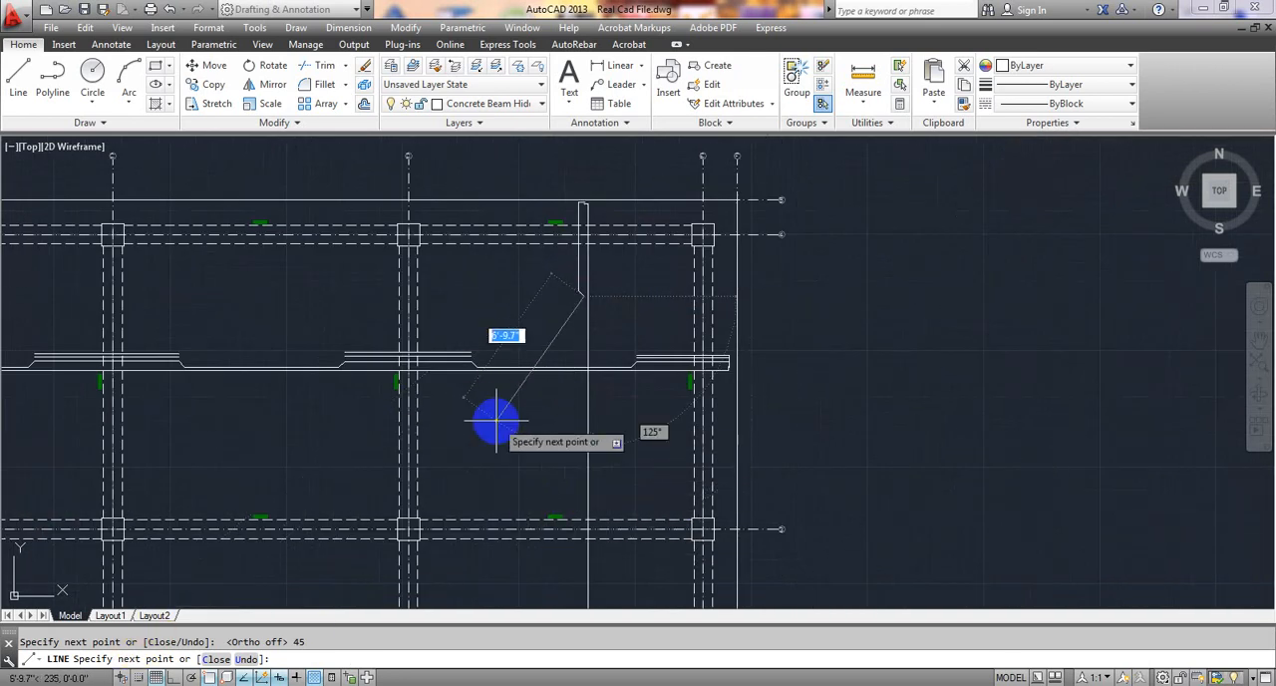
left_click(174, 678)
scroll(654, 455, "up", 2)
scroll(568, 429, "up", 2)
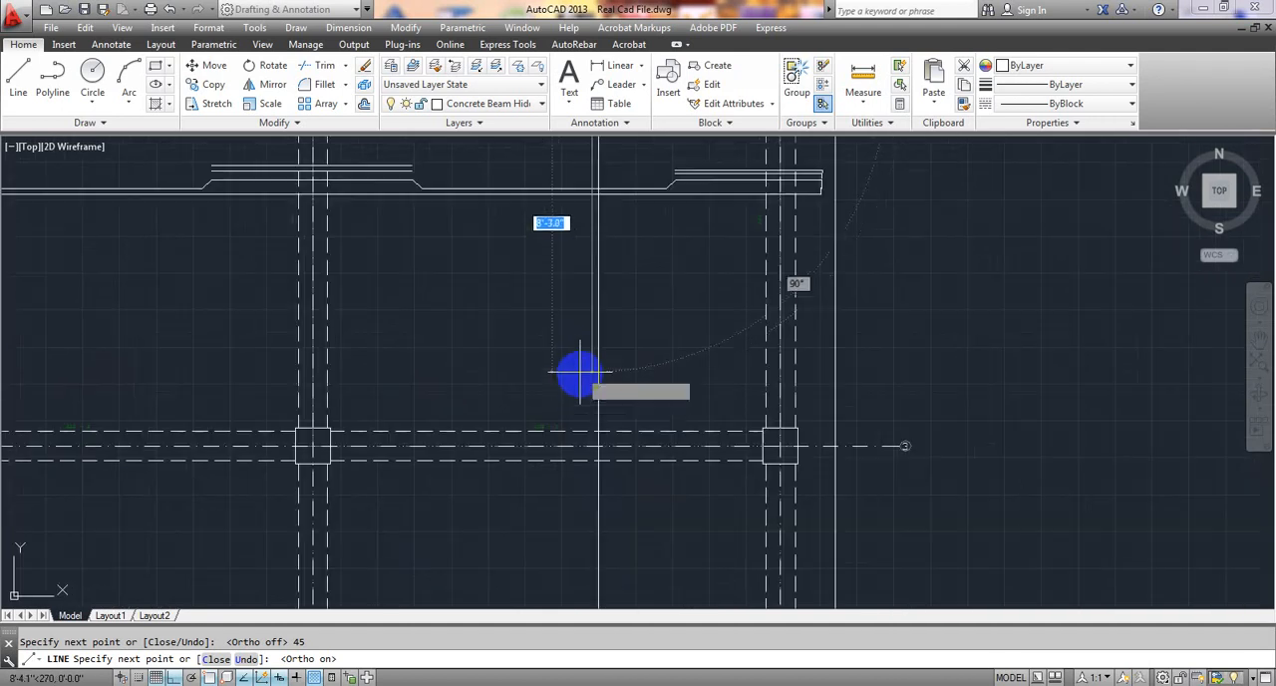
scroll(584, 314, "down", 2)
middle_click_drag(584, 299, 585, 388)
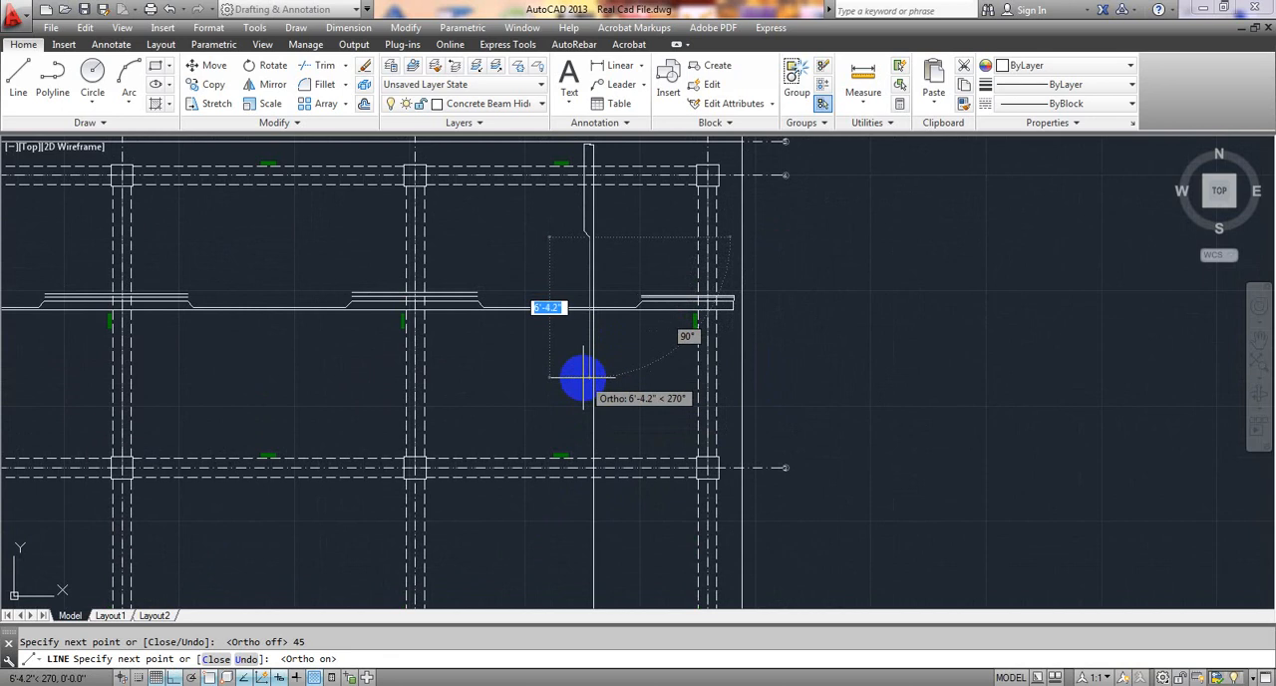
scroll(584, 377, "up", 4)
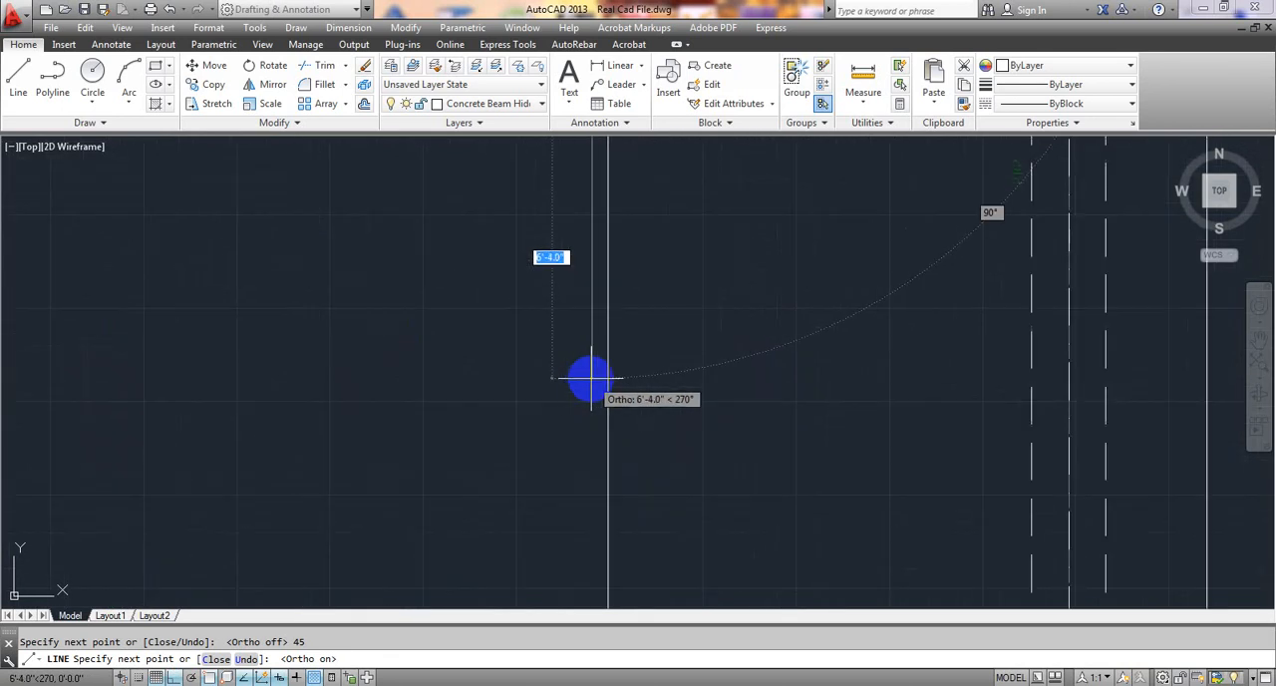
scroll(591, 377, "down", 5)
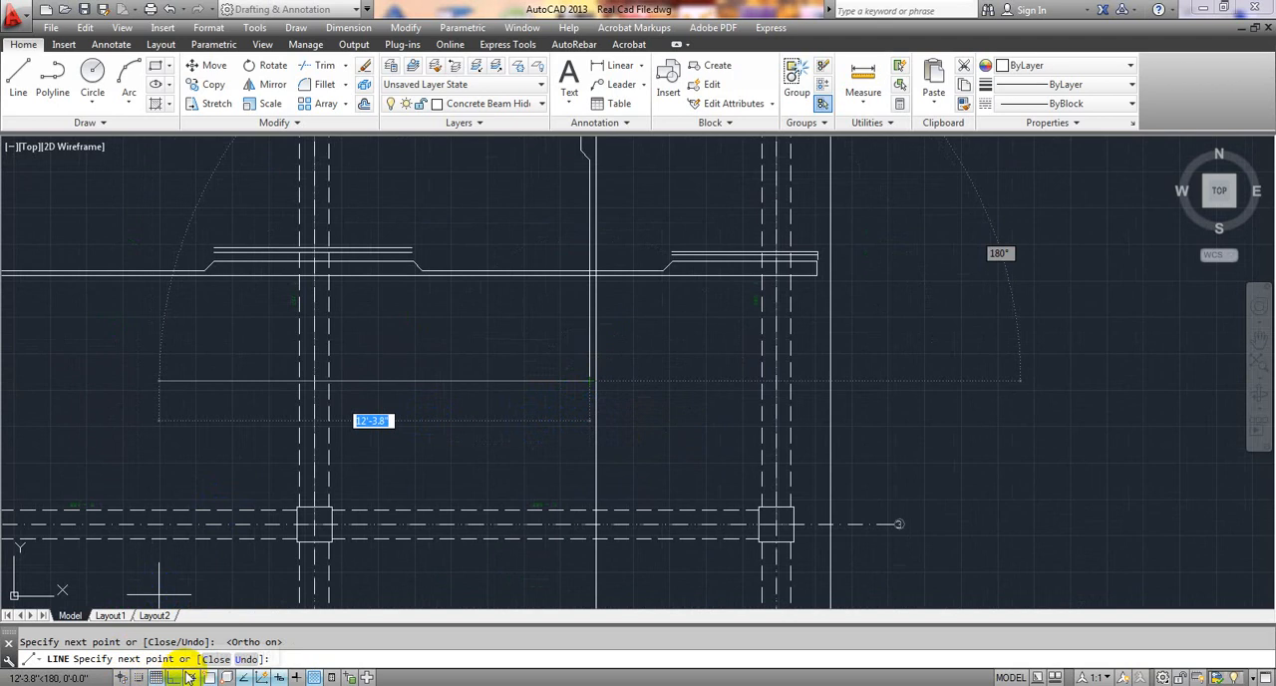
With ortho off, add a 4.5" segment angled 135° downward toward grid D above grid 3.
left_click(175, 675)
scroll(633, 421, "up", 2)
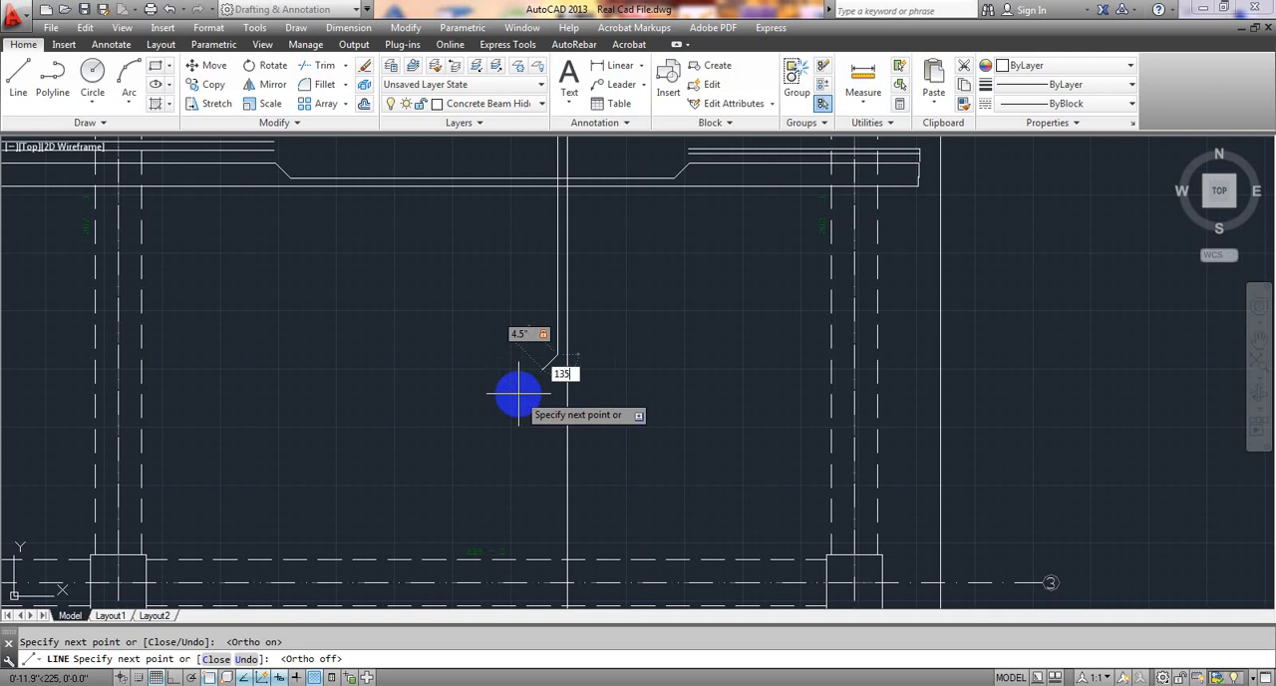
key("Tab")
With ortho on, continue the line straight down about 6'-11.6" across the grid 3 beam.
scroll(544, 482, "down", 4)
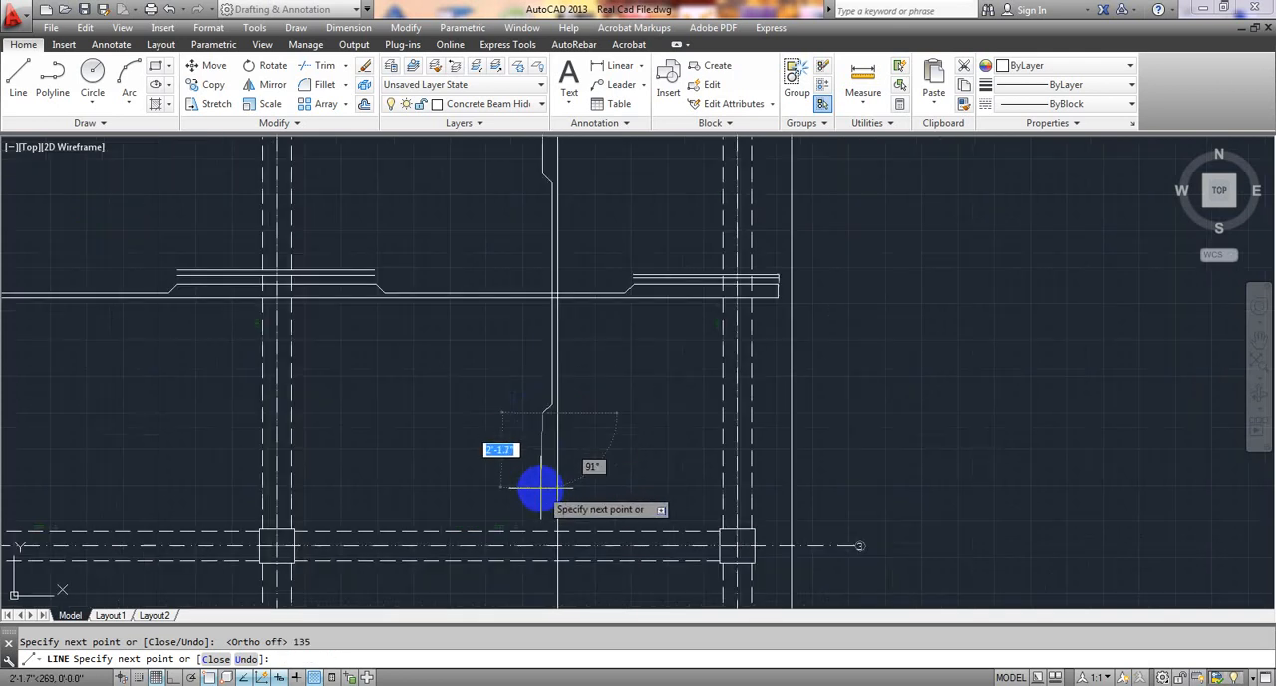
middle_click_drag(568, 457, 576, 374)
left_click(173, 678)
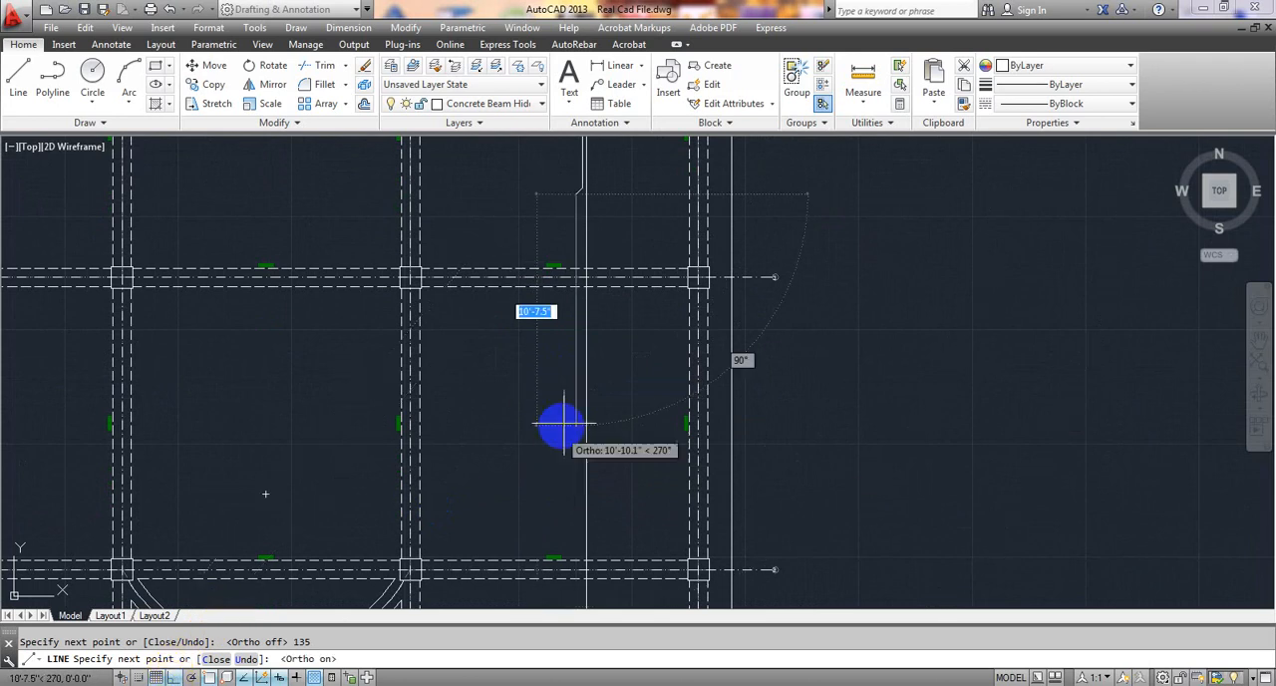
left_click(576, 345)
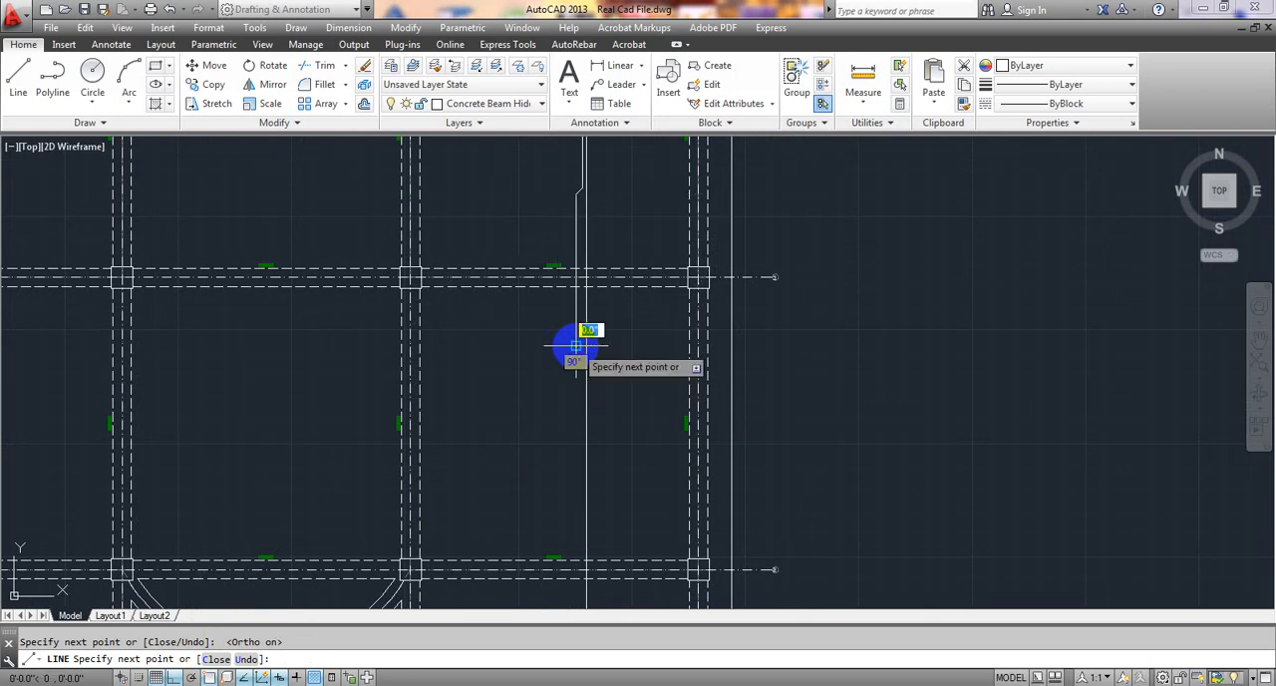
With ortho off, bend the line back toward grid E below grid 3 with a 4.5" segment angled 45° downward.
scroll(576, 345, "up", 8)
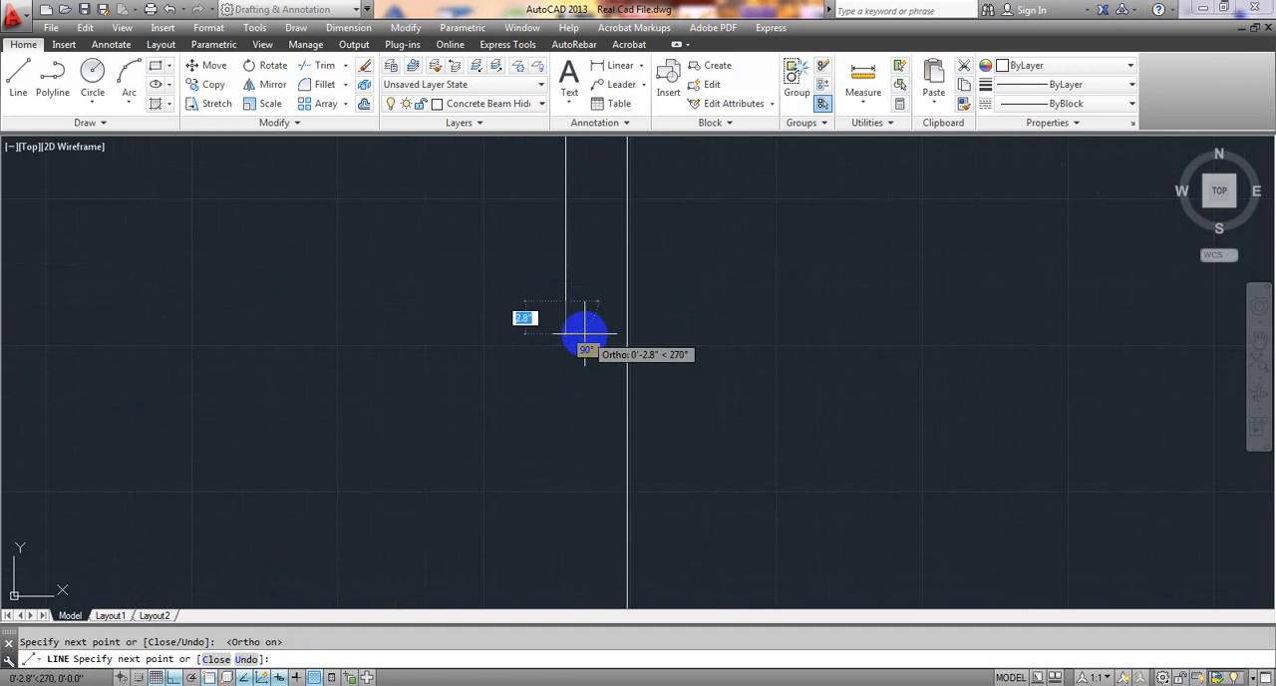
key("F8")
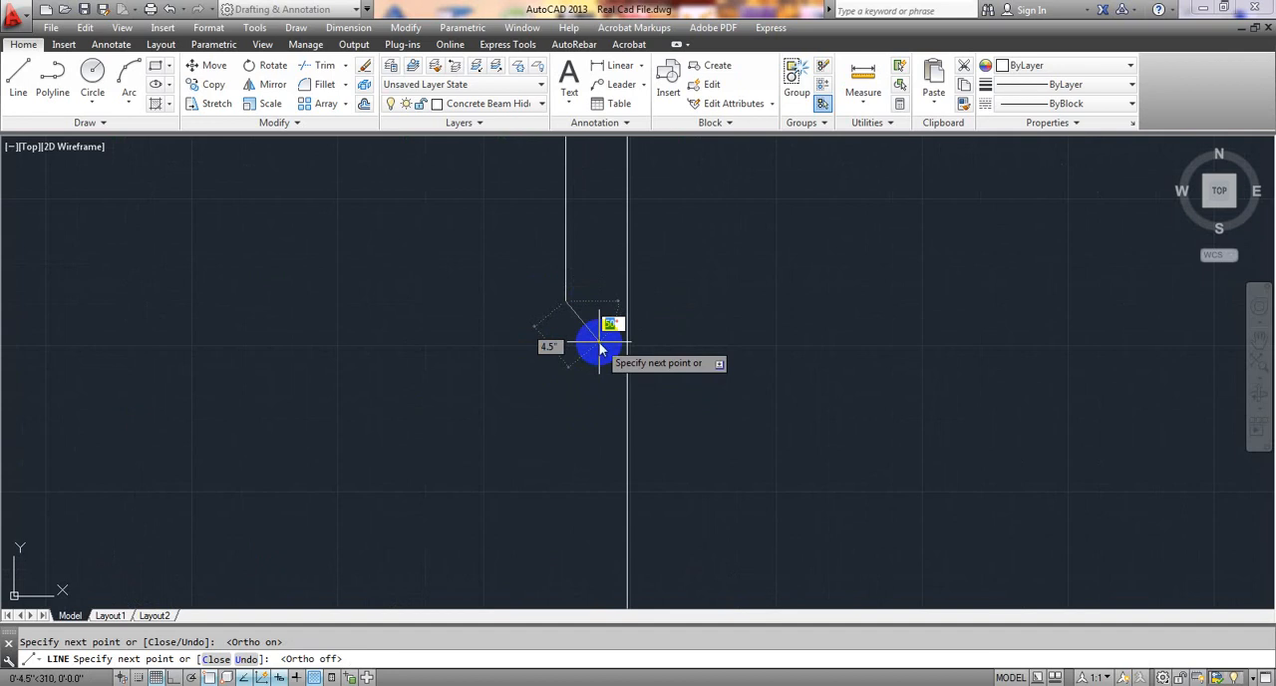
key("Return")
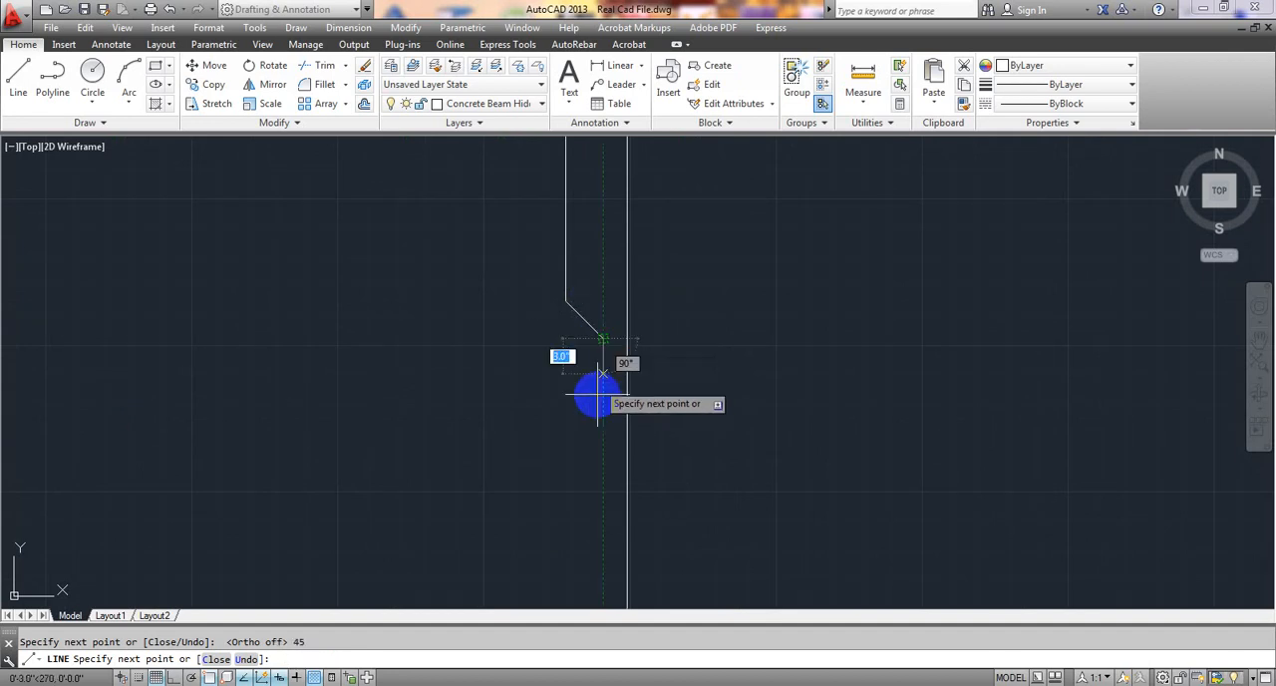
With ortho on, continue the line straight down about 6'-5" beside the first bar to a point above grid 2.
scroll(589, 480, "down", 2)
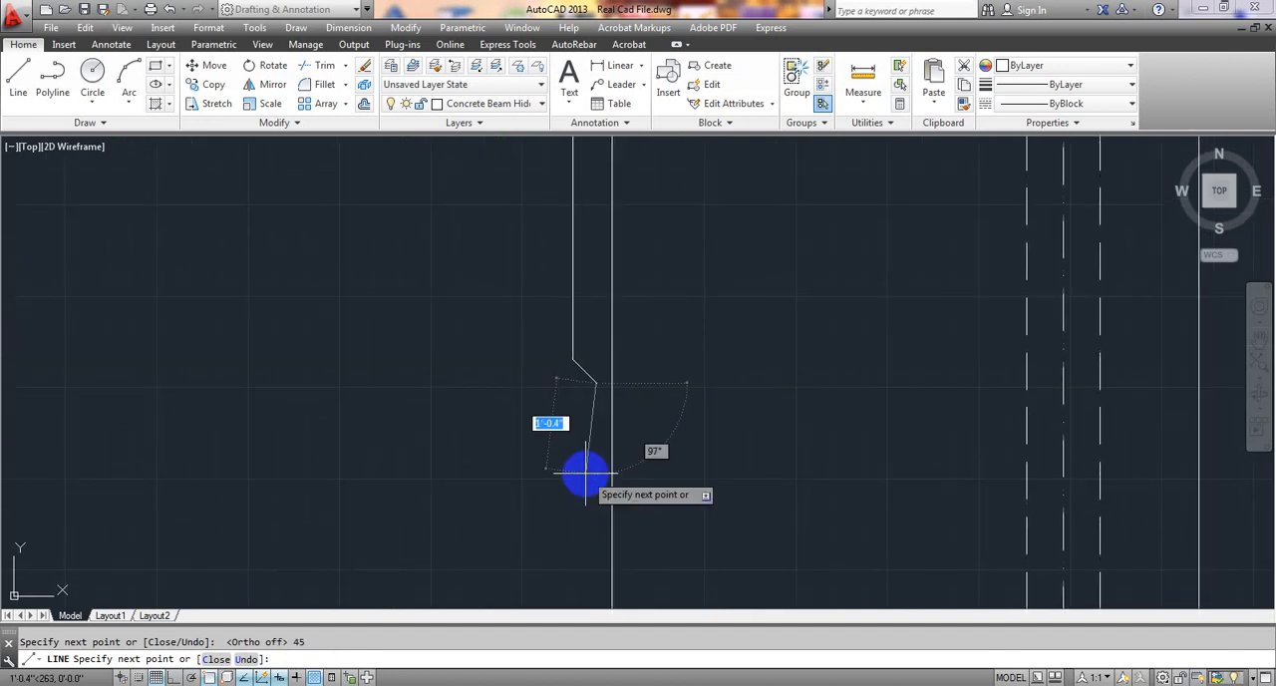
key("F8")
scroll(587, 482, "down", 3)
middle_click_drag(585, 484, 569, 365)
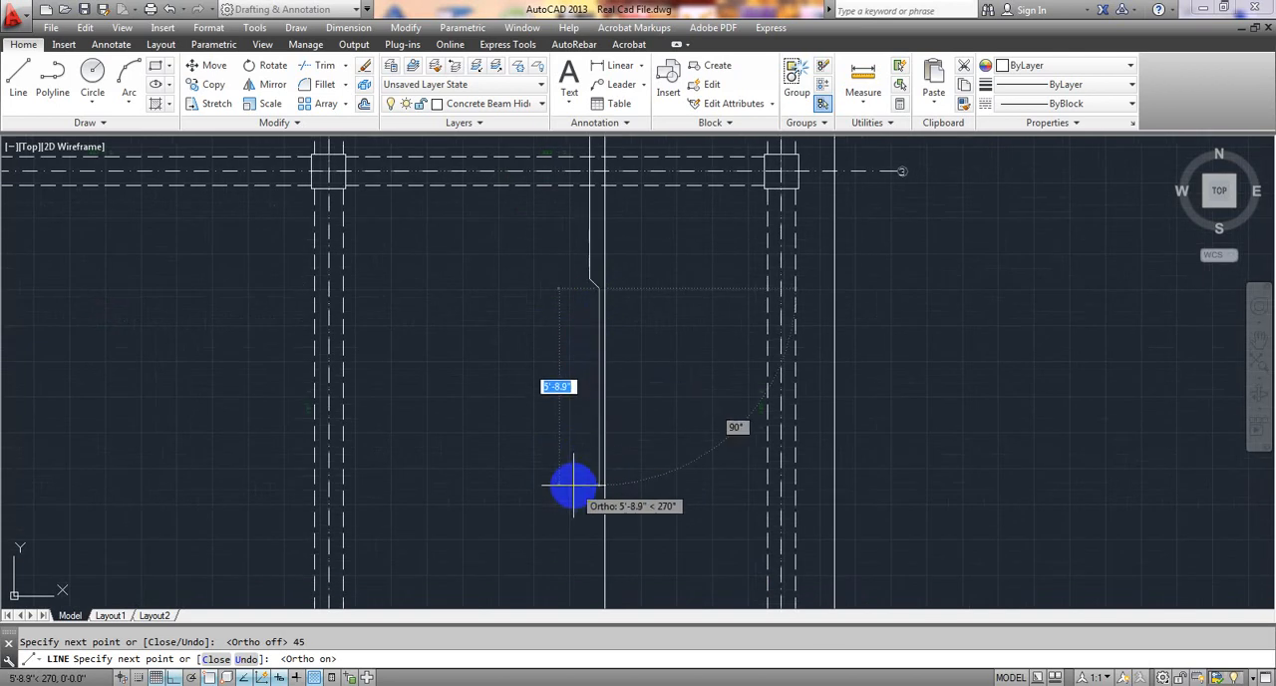
scroll(572, 484, "down", 3)
middle_click_drag(573, 484, 629, 330)
scroll(633, 334, "up", 4)
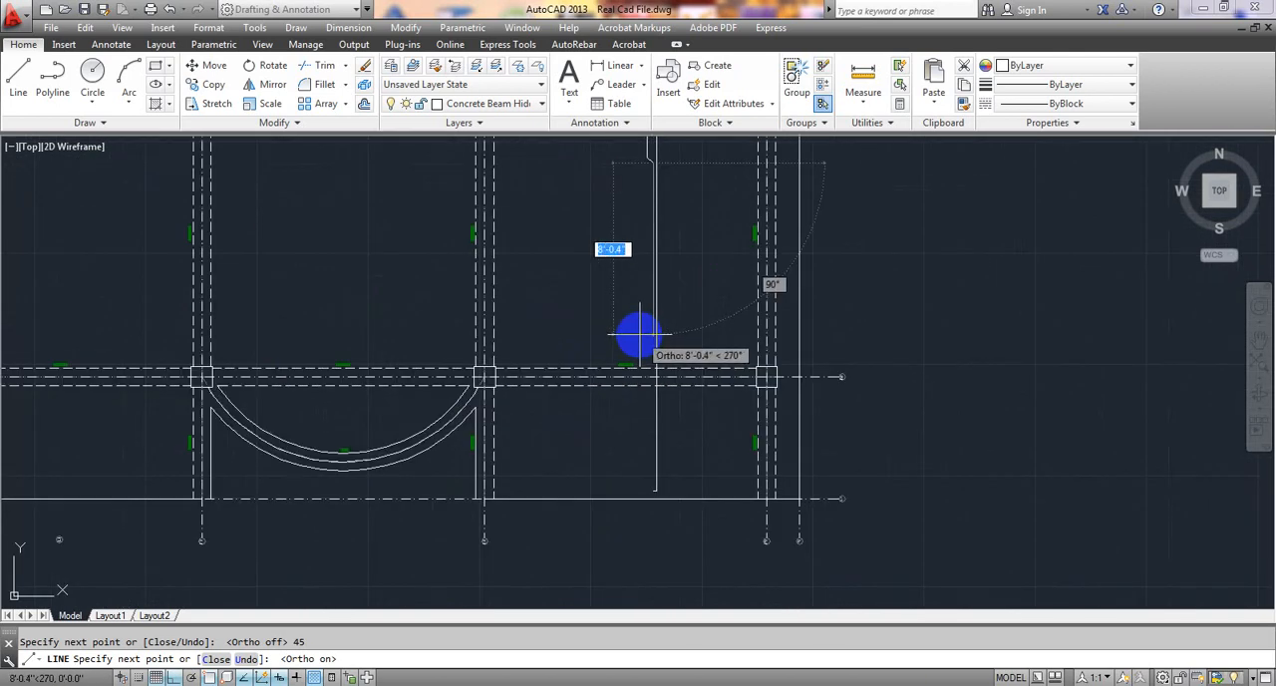
scroll(648, 346, "up", 4)
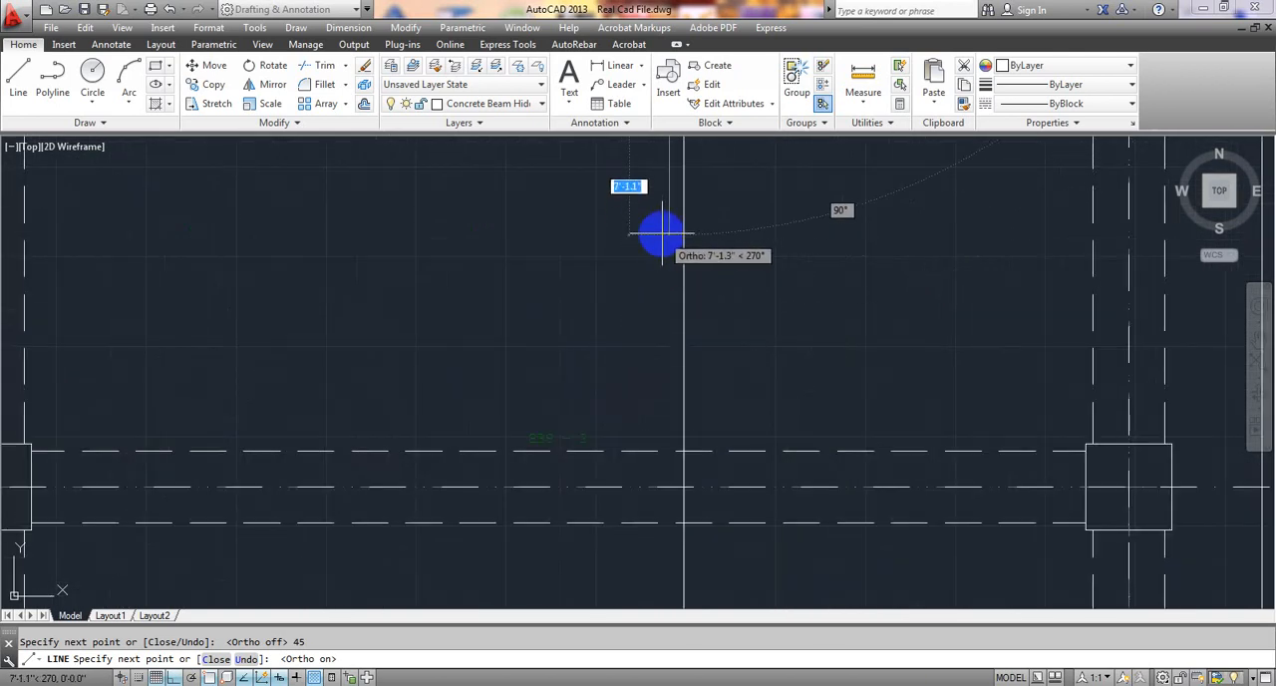
scroll(661, 219, "down", 8)
middle_click_drag(660, 217, 626, 423)
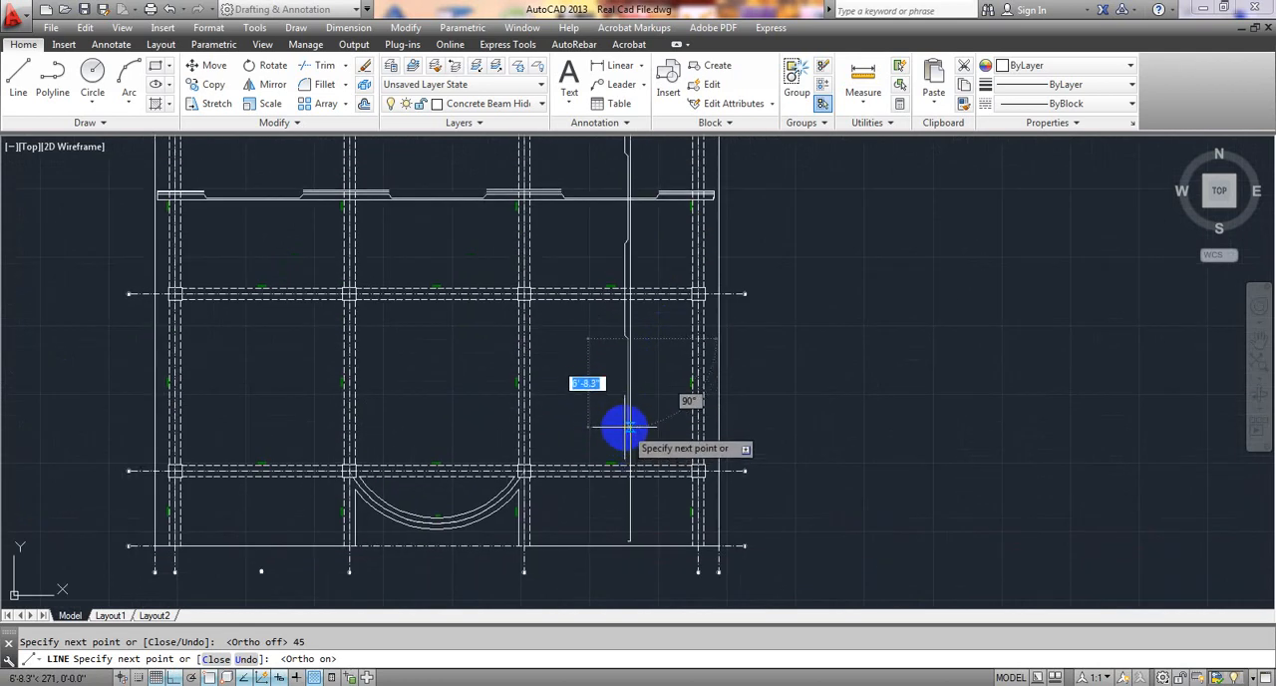
scroll(623, 431, "up", 4)
scroll(621, 429, "up", 2)
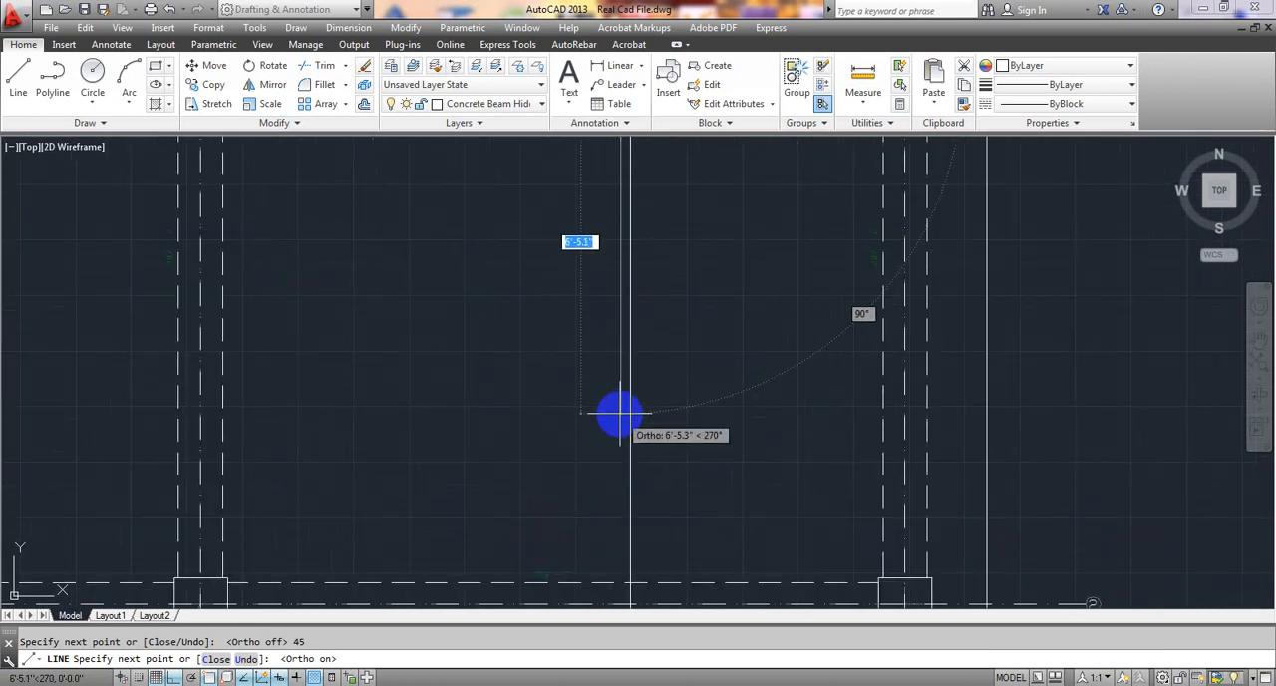
left_click(618, 407)
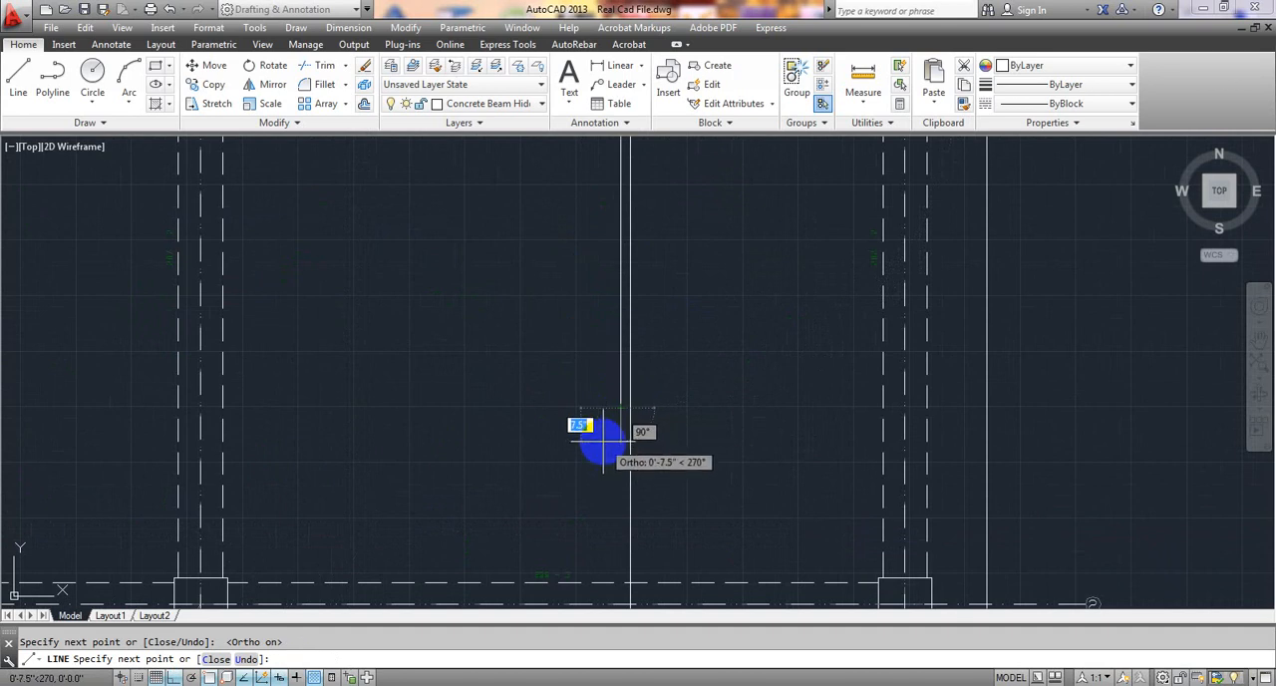
With ortho off, bend the cranked bar toward grid D above grid 2 with a 4.5" segment angled 135° downward.
key("F8")
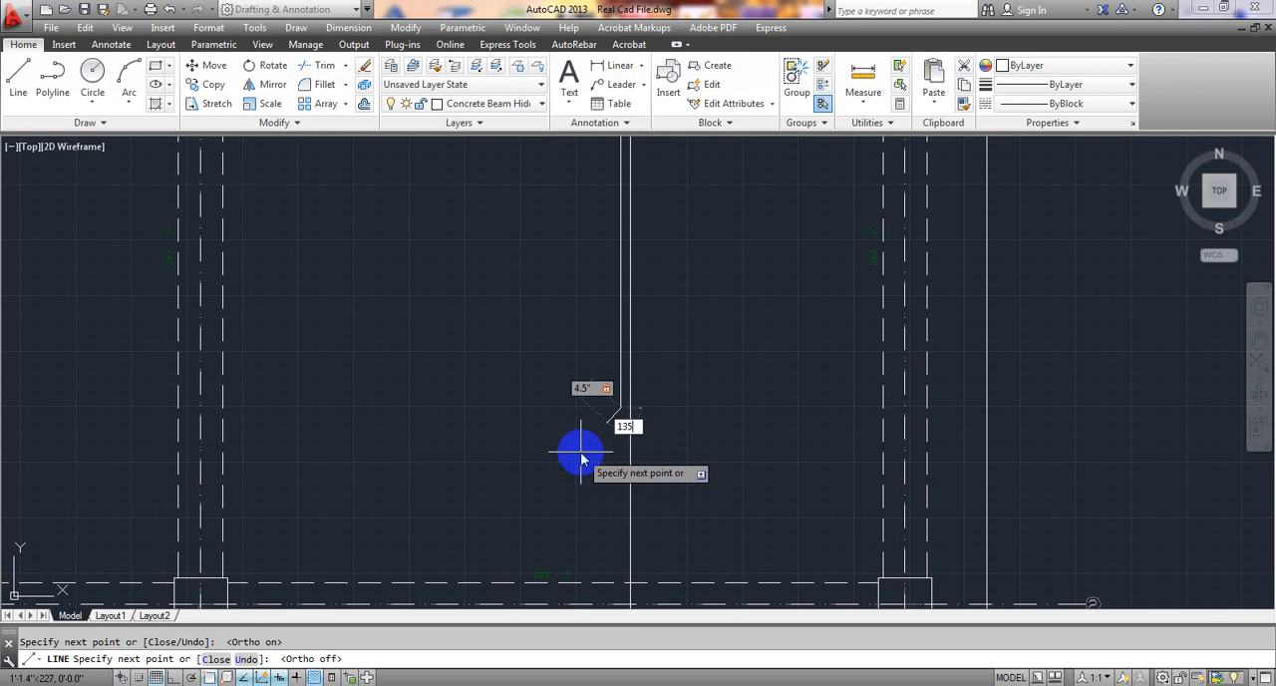
key("Return")
middle_click_drag(601, 515, 616, 424)
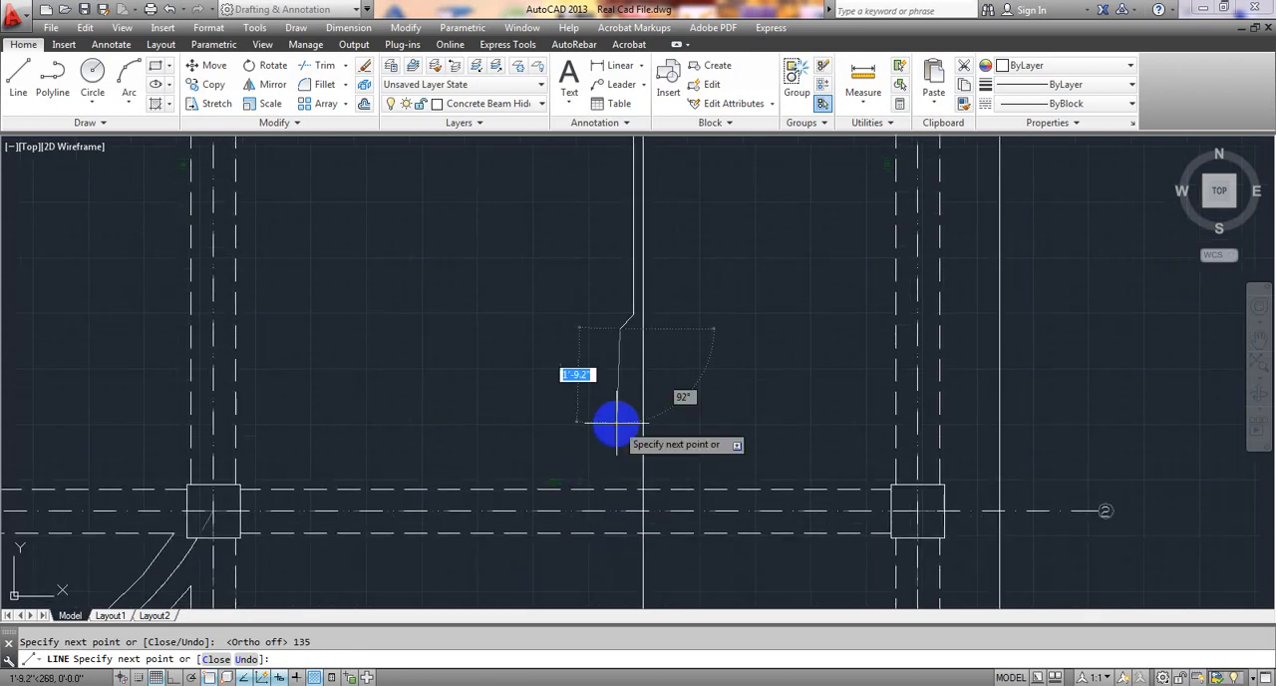
With ortho on, continue the cranked bar straight down about 8'-9.5" past grid 2 and finish it with a short hook toward the first bar near grid 1.
key("F8")
scroll(616, 424, "down", 2)
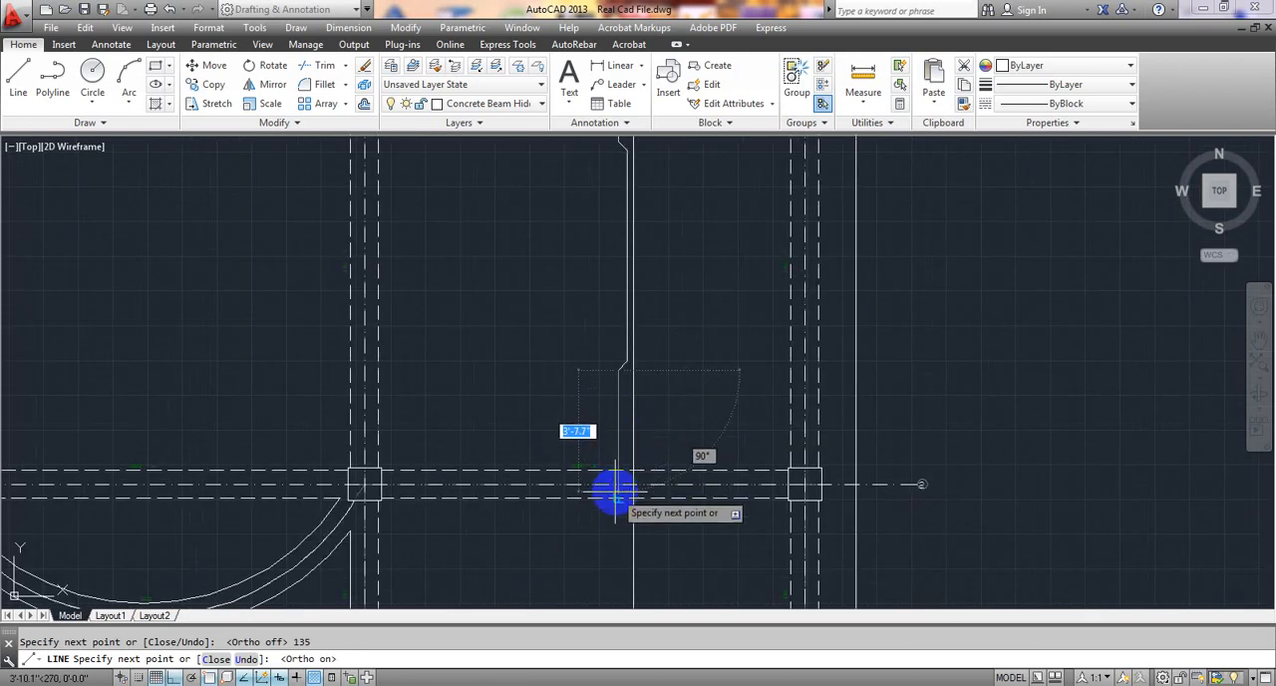
middle_click_drag(612, 490, 621, 356)
scroll(618, 508, "up", 5)
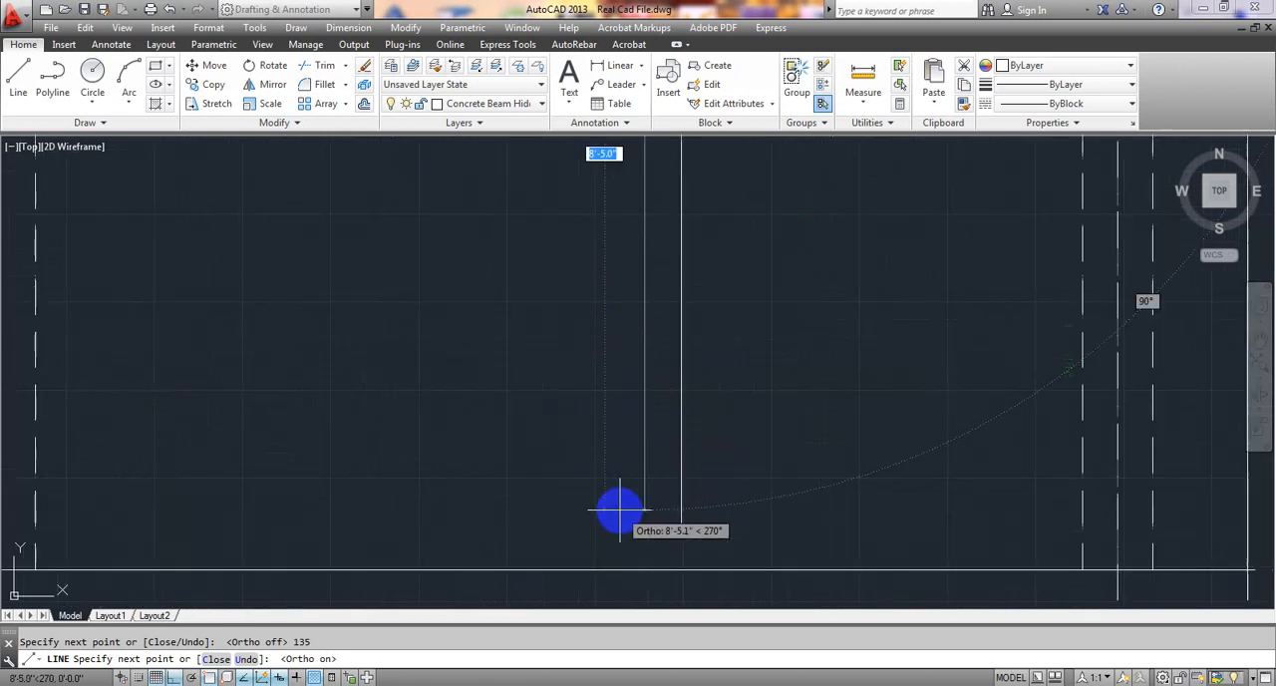
left_click(681, 433)
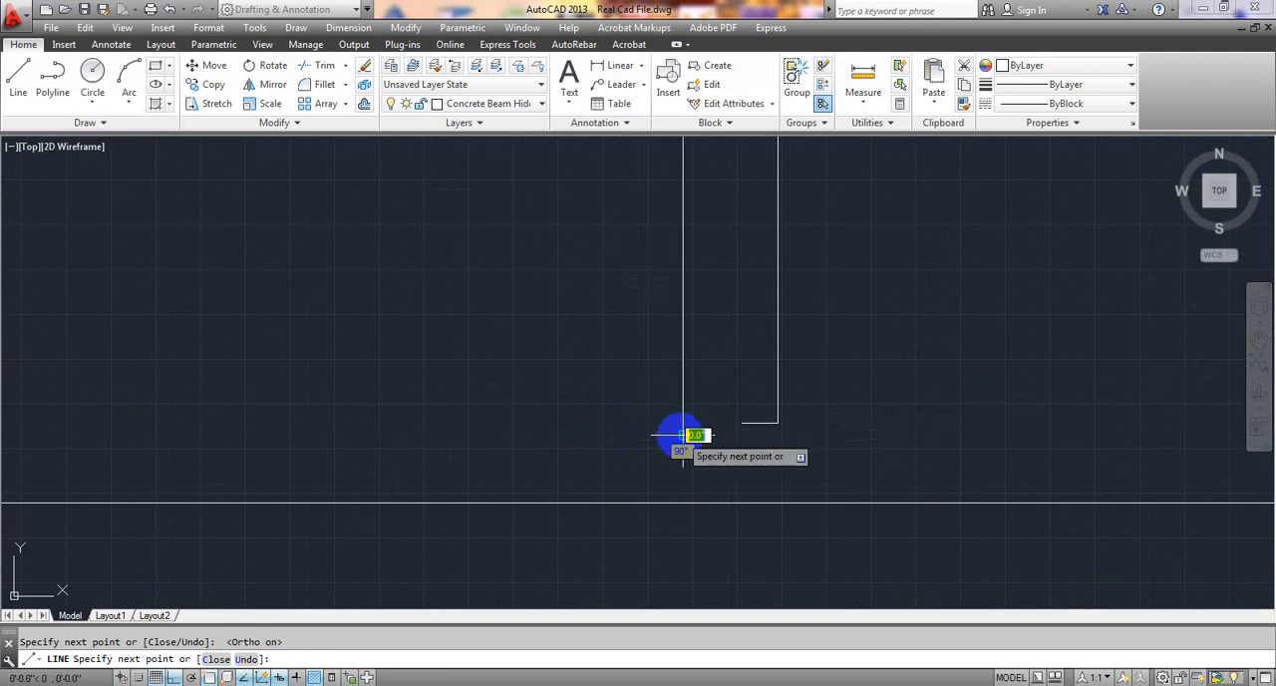
left_click(763, 438)
key("Escape")
Examine the straight and cranked bars and their bends along the full height between grids 1 and 5.
scroll(755, 454, "down", 4)
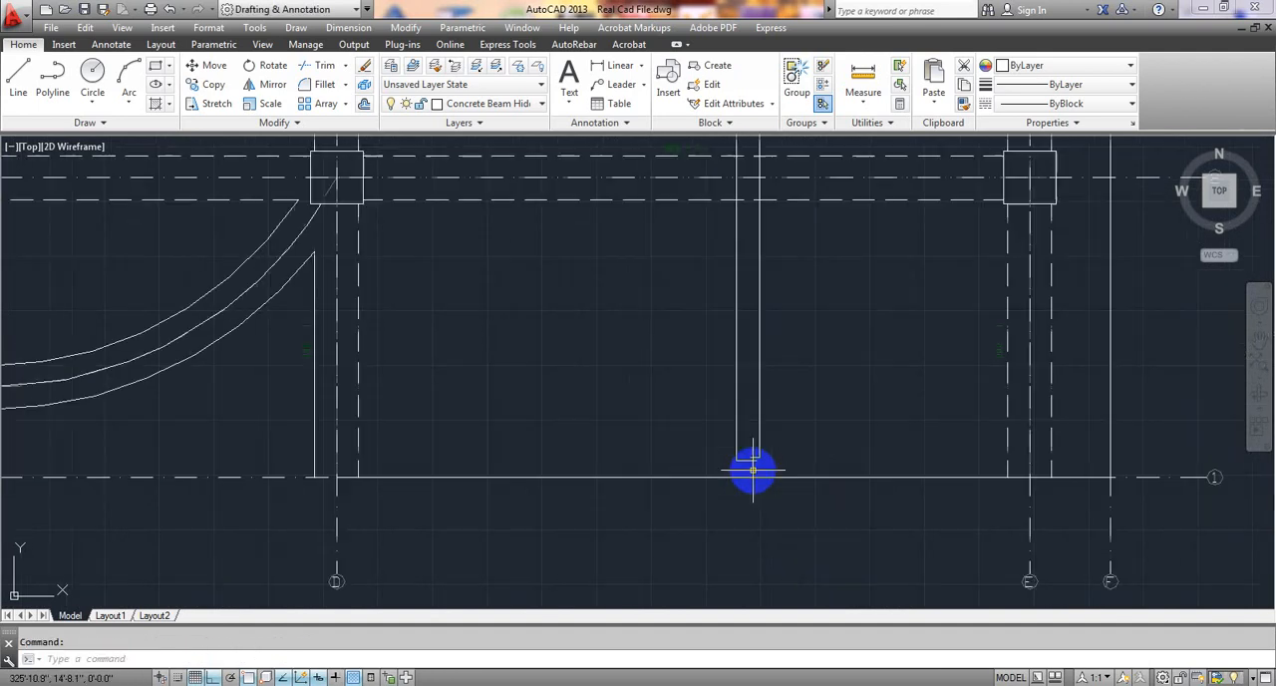
scroll(631, 385, "down", 3)
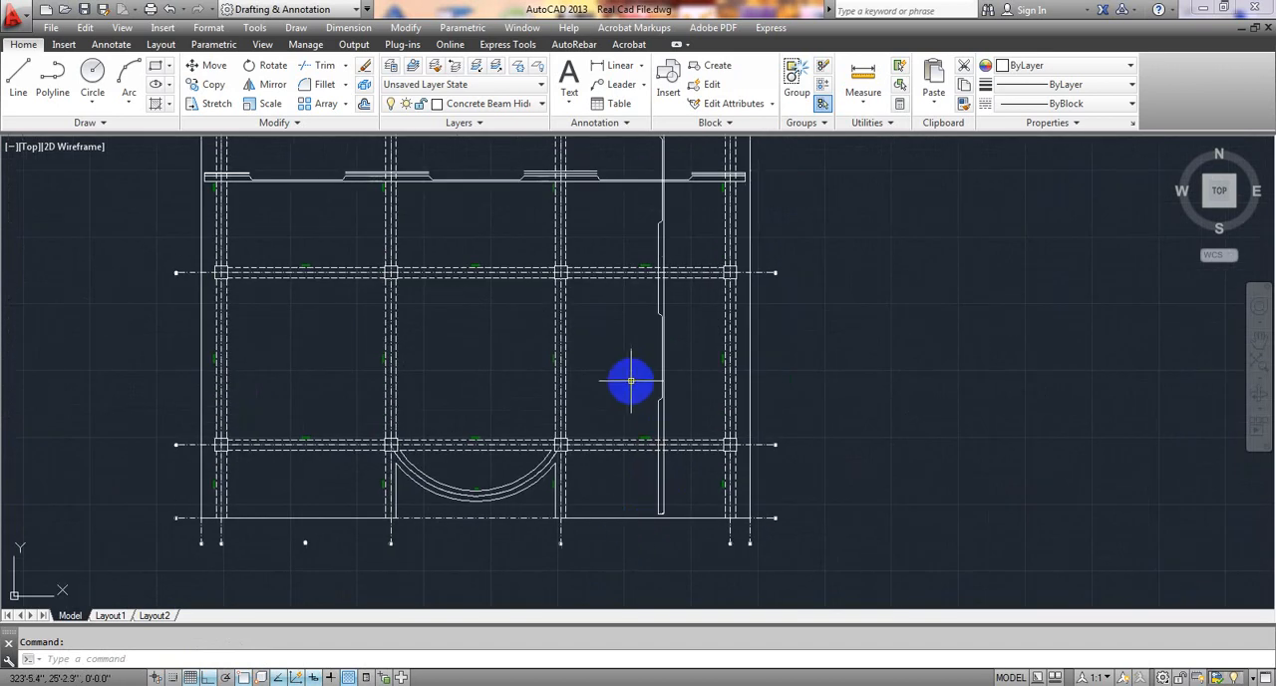
middle_click_drag(628, 369, 615, 441)
scroll(626, 388, "down", 2)
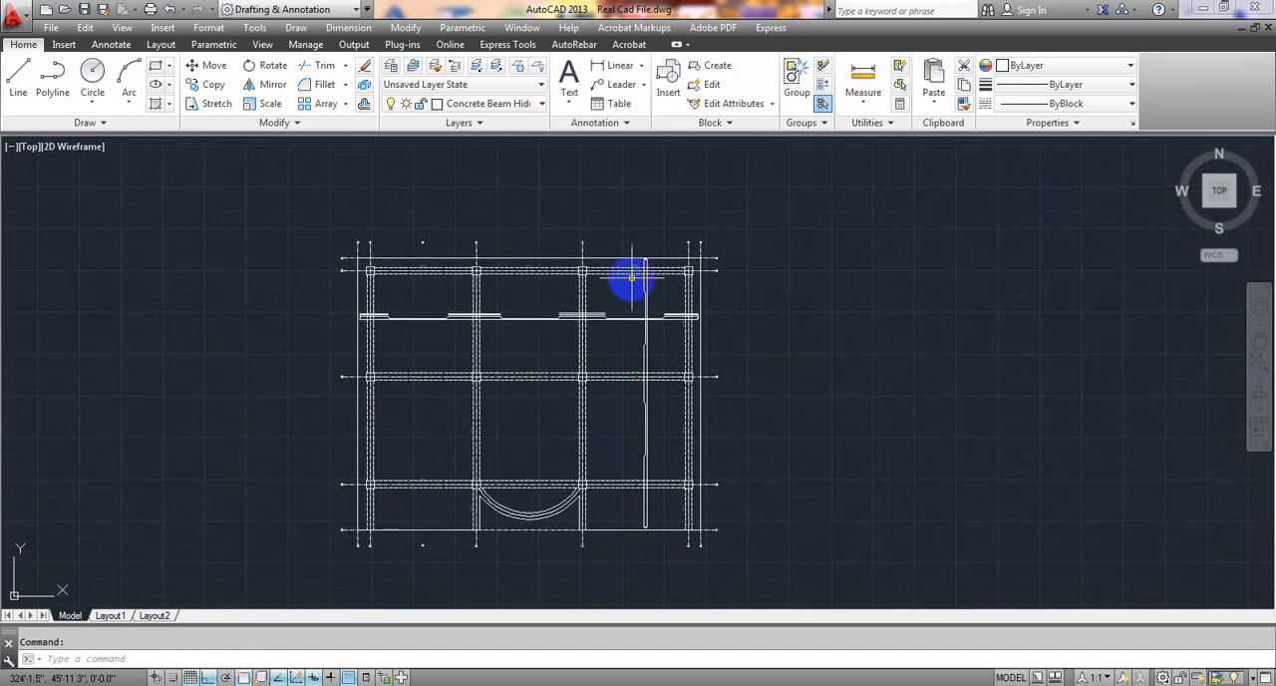
scroll(632, 329, "up", 5)
middle_click_drag(619, 329, 608, 427)
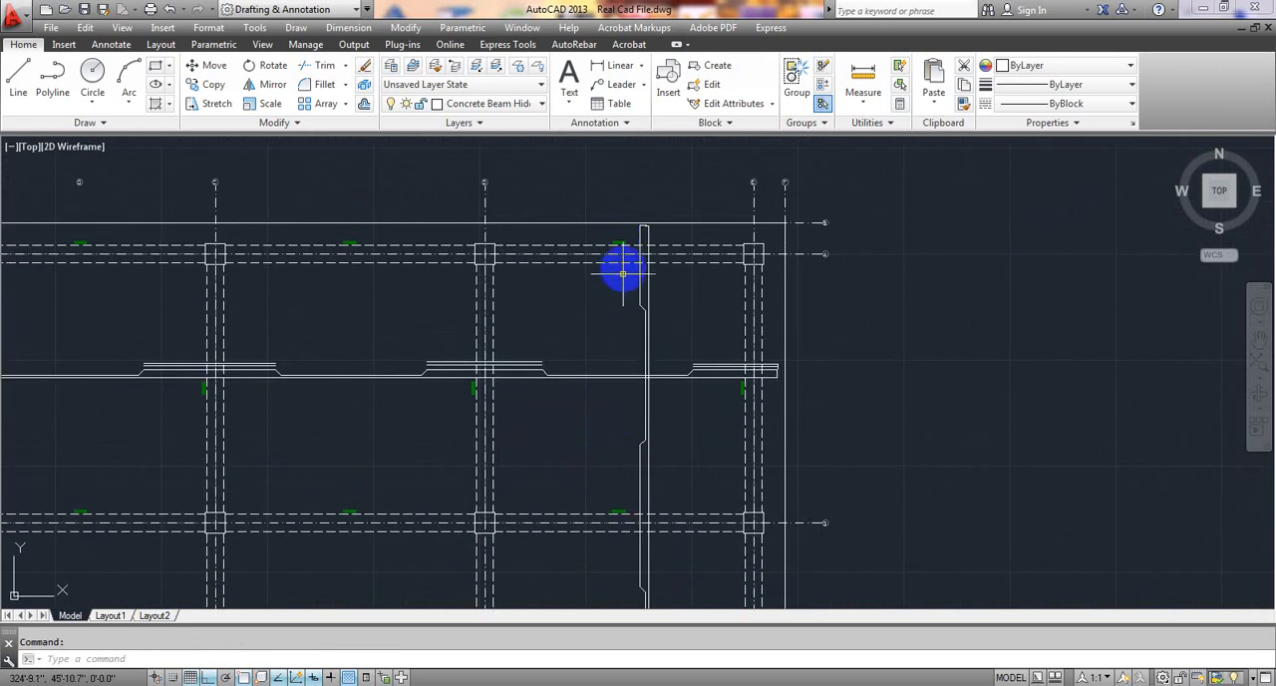
scroll(621, 308, "down", 3)
scroll(618, 330, "up", 5)
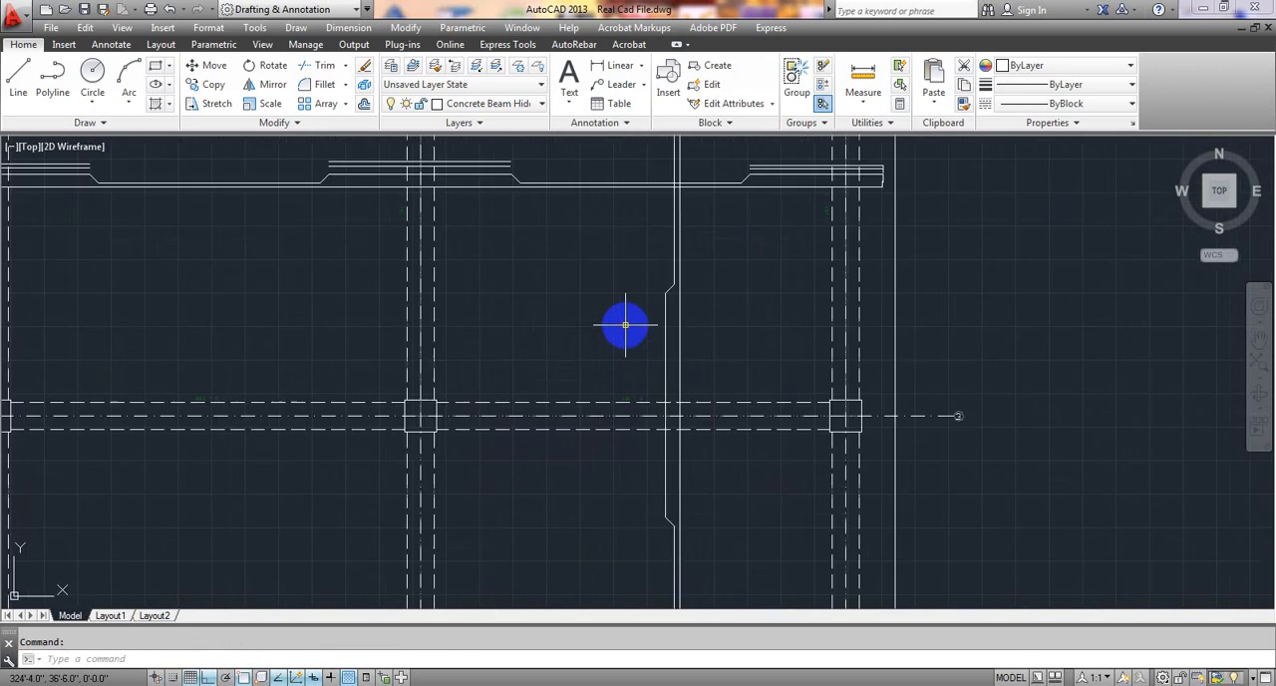
scroll(634, 319, "down", 5)
middle_click_drag(615, 427, 627, 356)
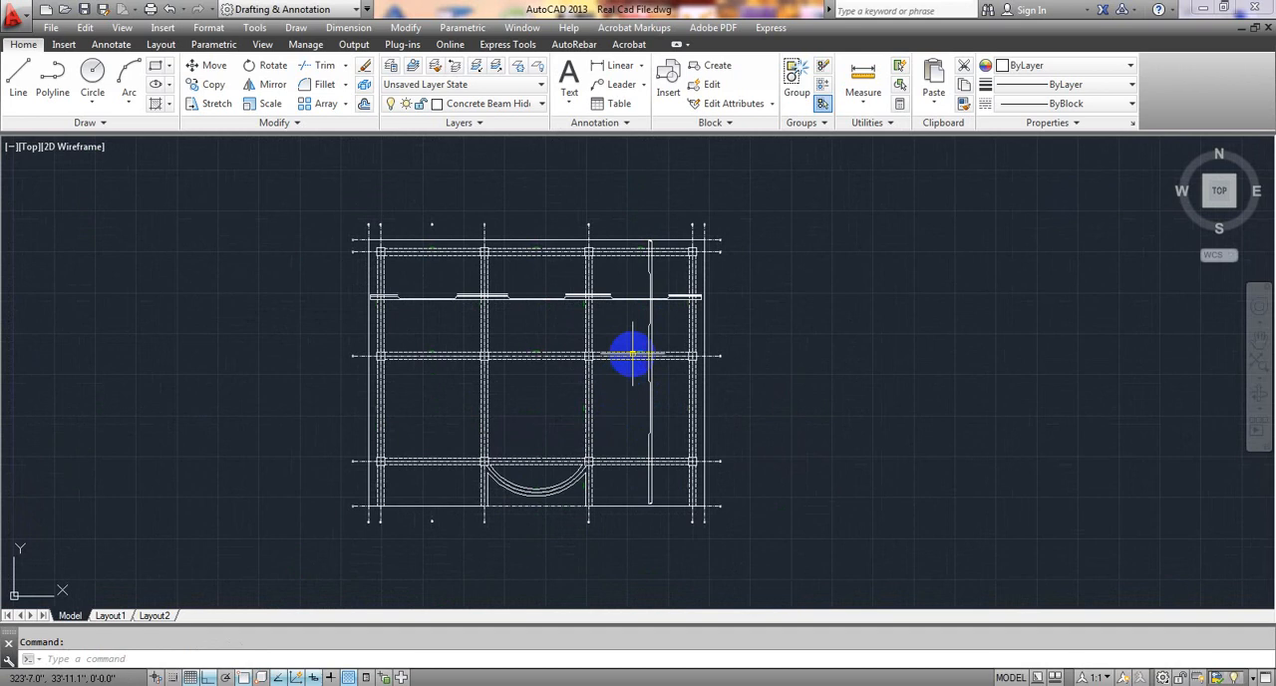
Start an extra top bar just below grid 5, on the cranked bar's grid D side, with a 2" horizontal hook level with its hook.
scroll(630, 299, "up", 4)
middle_click_drag(634, 257, 539, 345)
scroll(538, 385, "up", 4)
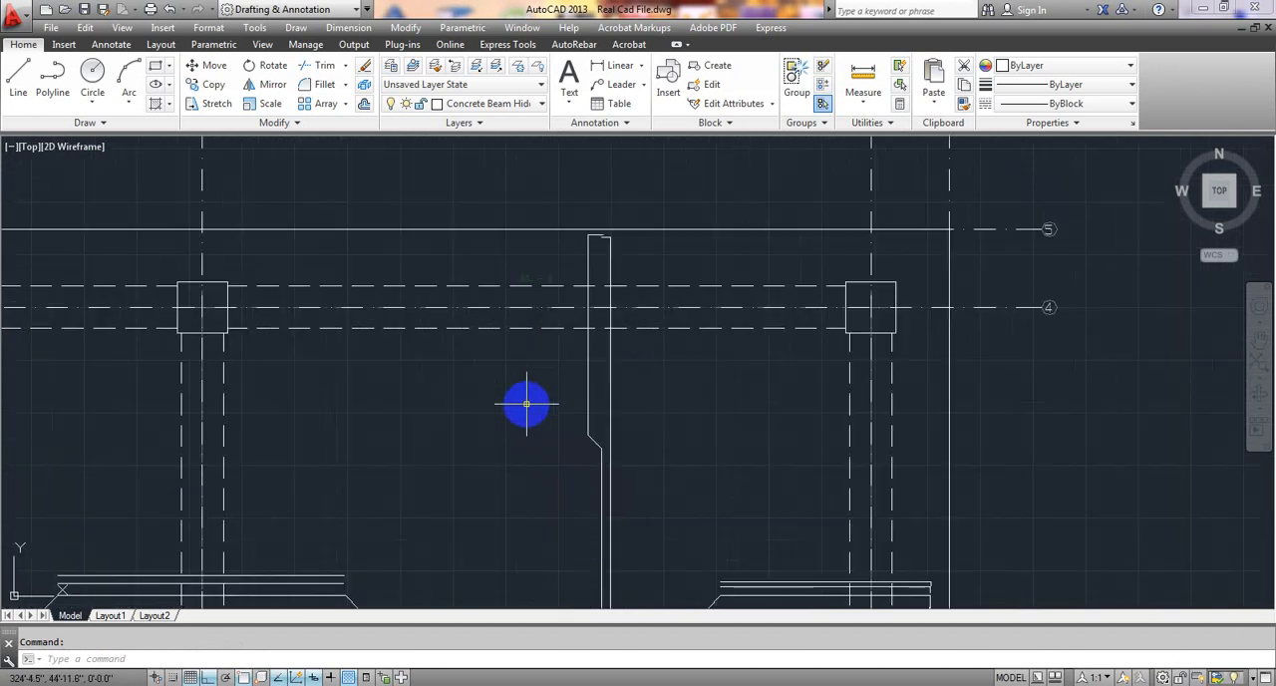
middle_click_drag(524, 404, 529, 364)
left_click(22, 70)
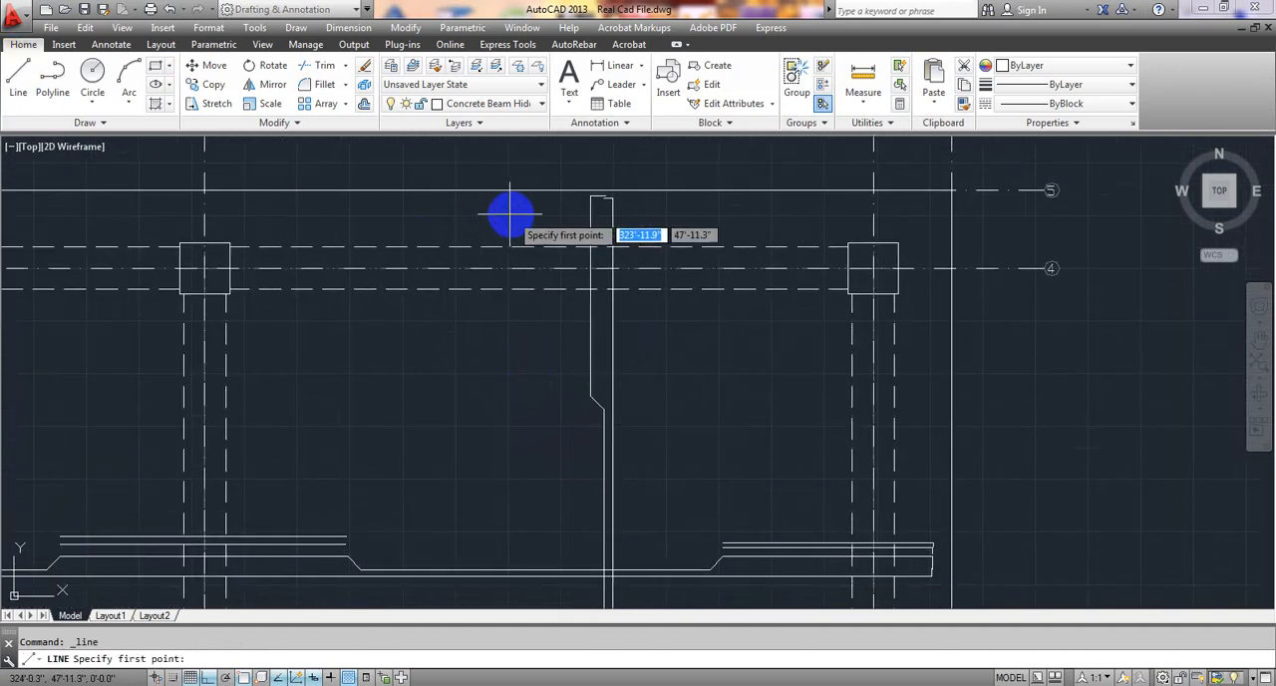
scroll(553, 195, "up", 4)
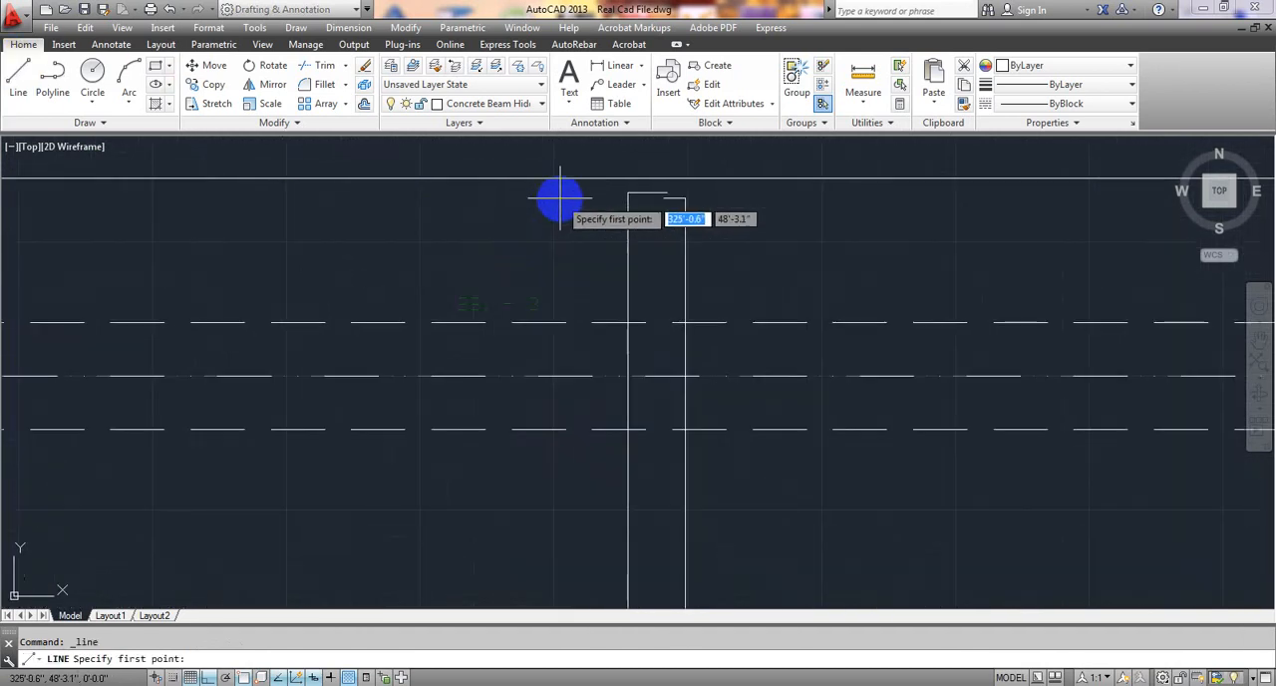
left_click(615, 191)
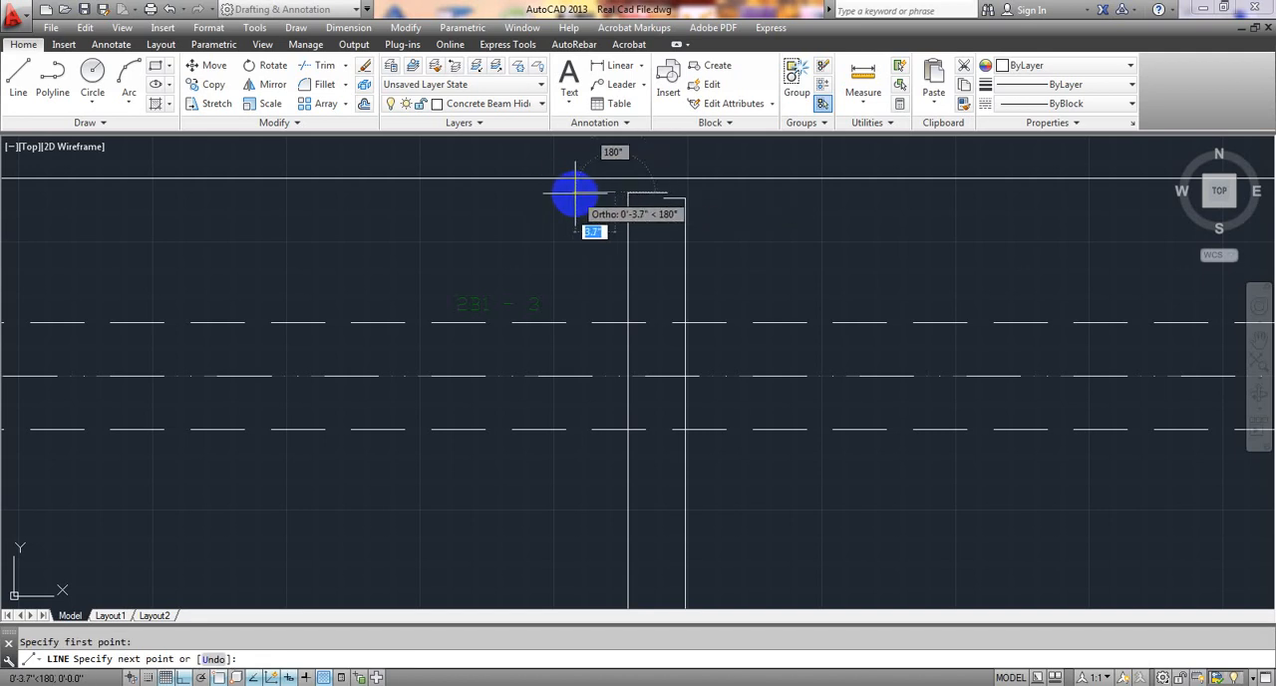
key("F2")
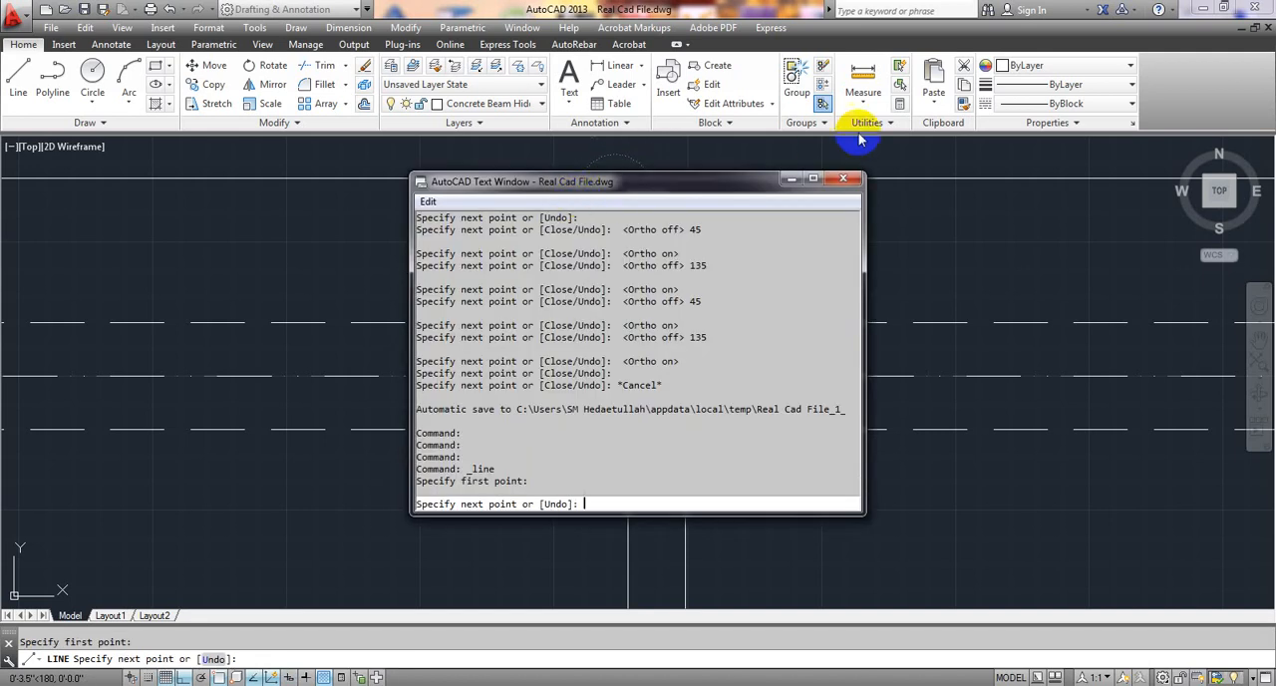
left_click(843, 180)
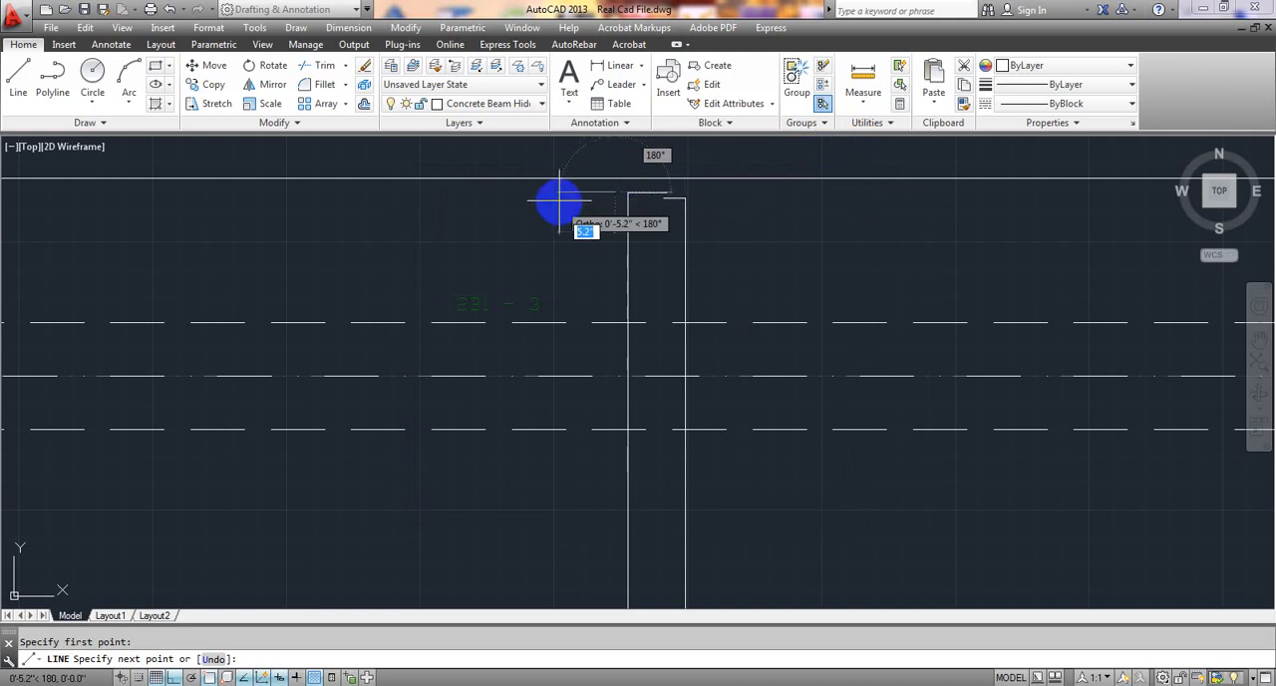
key("Return")
Run the extra top bar straight down about 3'-11.4" to the level of the cranked bar's first bend below grid 4.
scroll(573, 279, "down", 2)
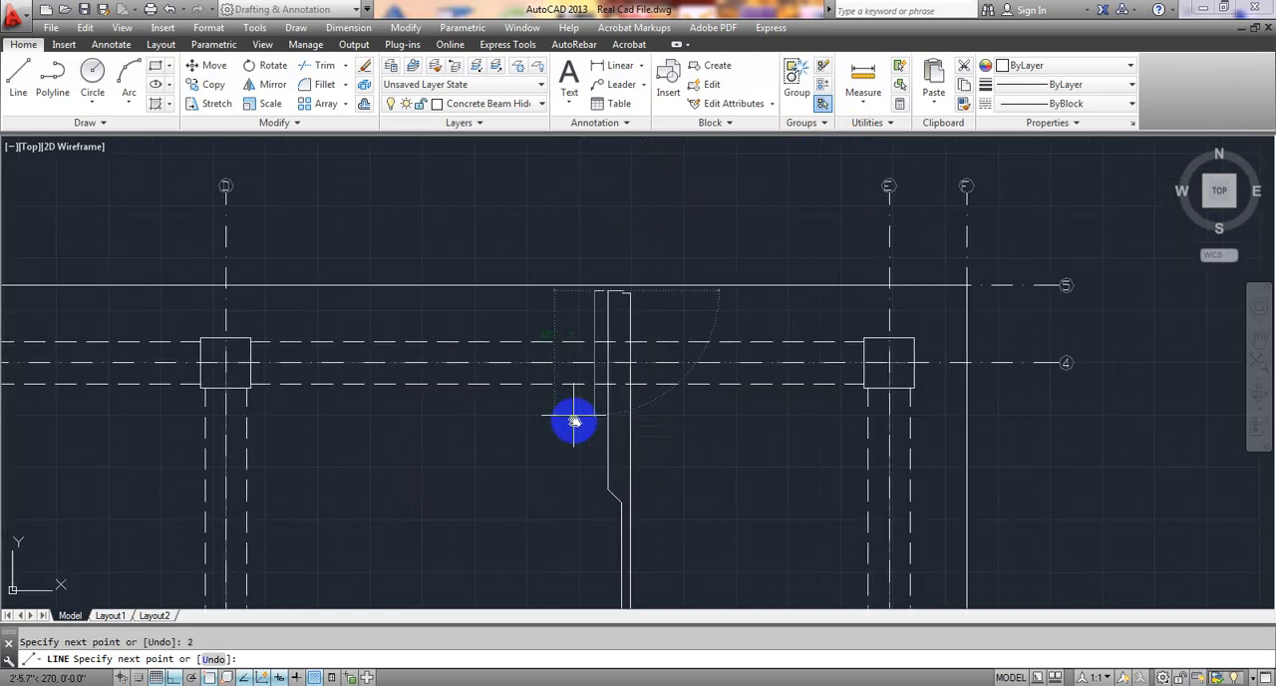
scroll(588, 389, "up", 4)
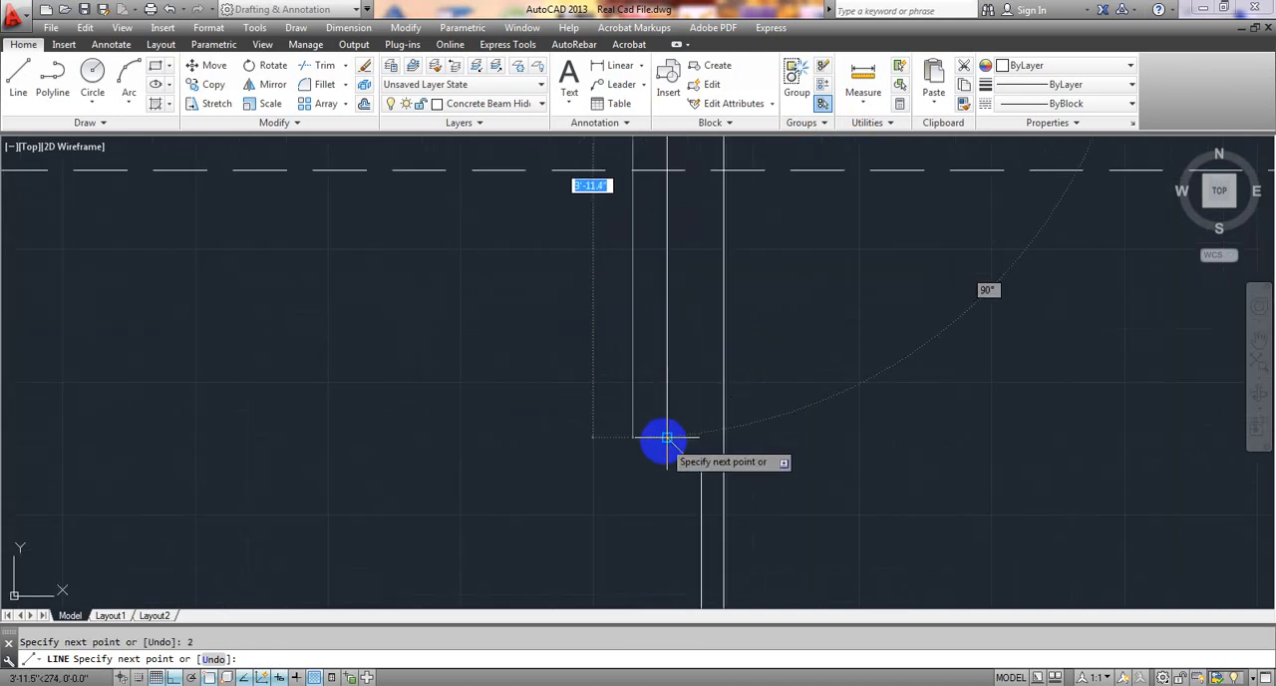
left_click(631, 437)
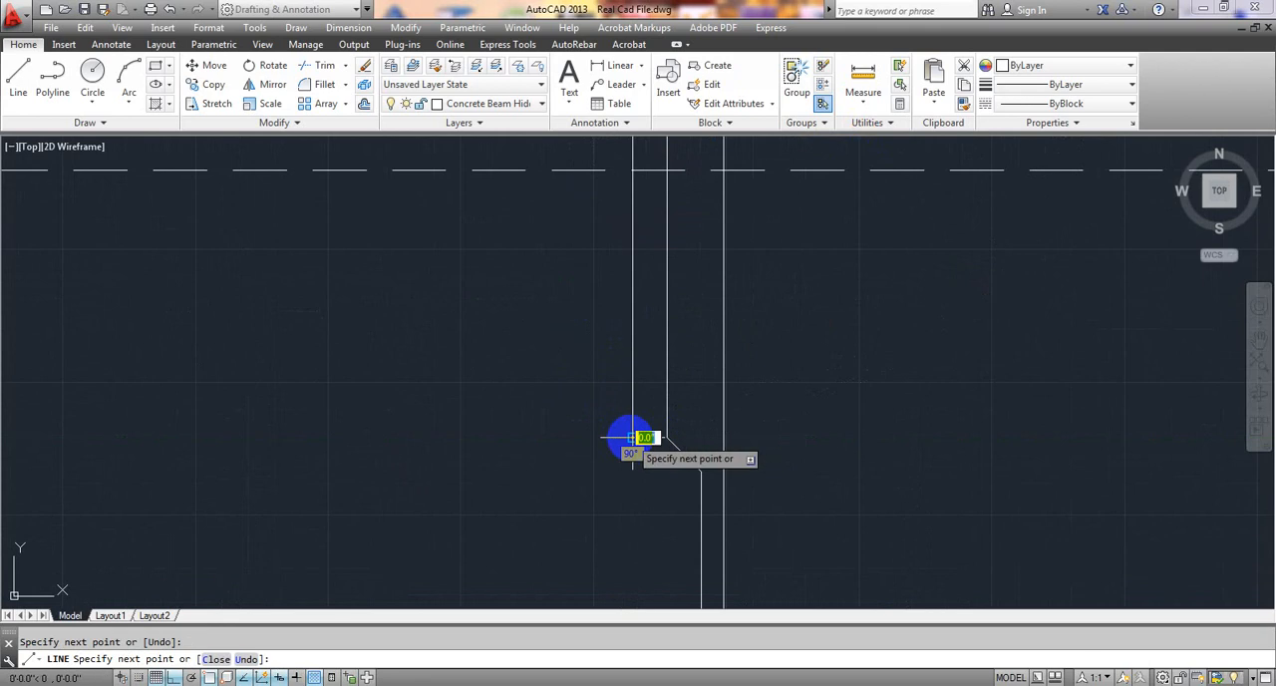
key("Escape")
Start a second extra top bar on the grid D side of the first, with a 2" horizontal hook level with its hook.
scroll(588, 427, "down", 4)
middle_click_drag(572, 404, 578, 432)
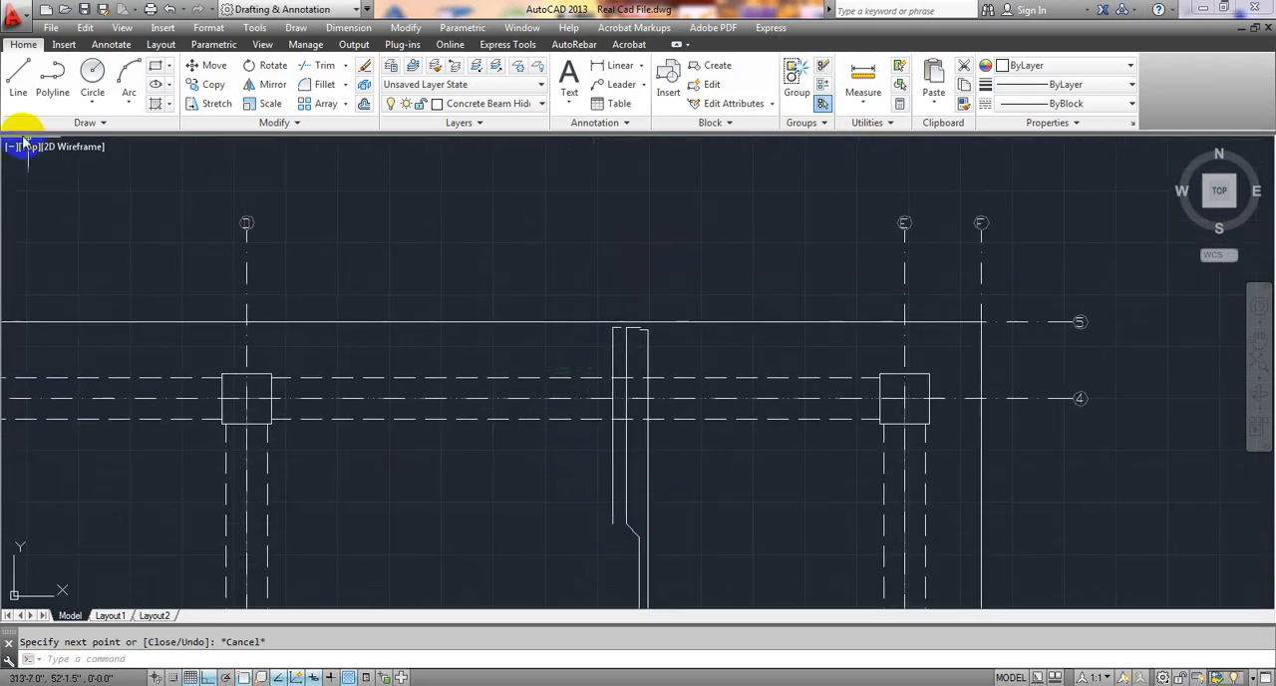
left_click(17, 94)
scroll(535, 333, "up", 6)
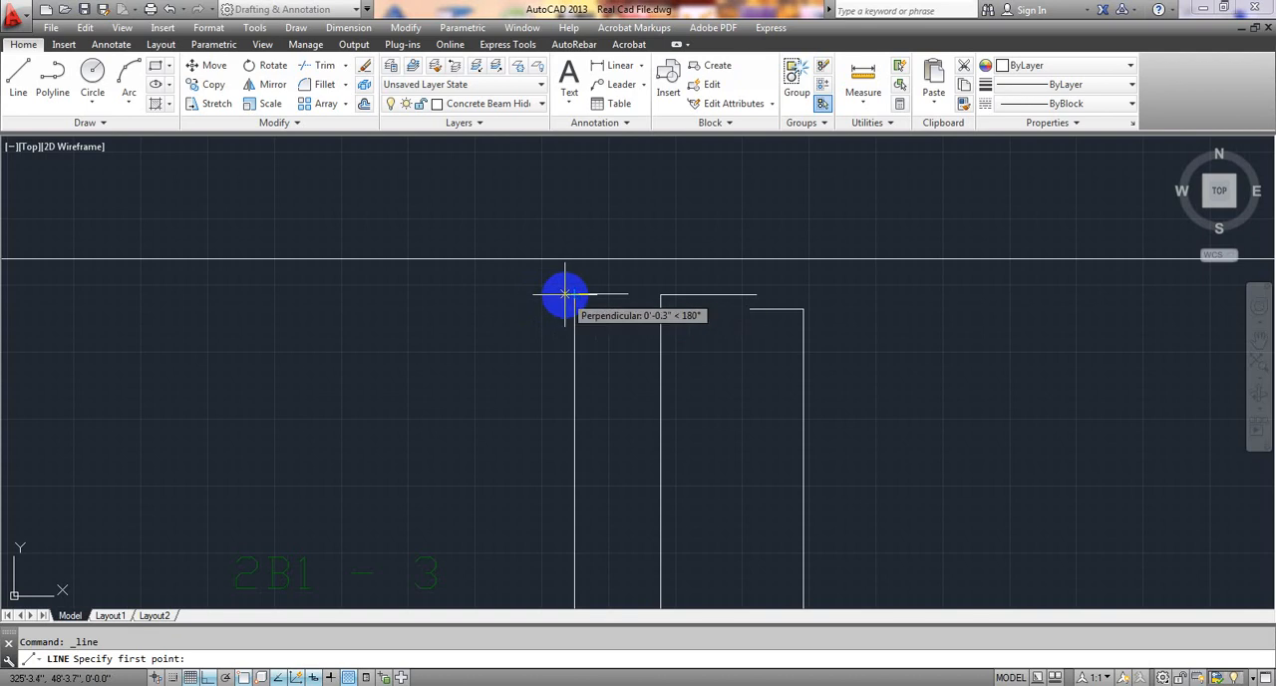
left_click(563, 293)
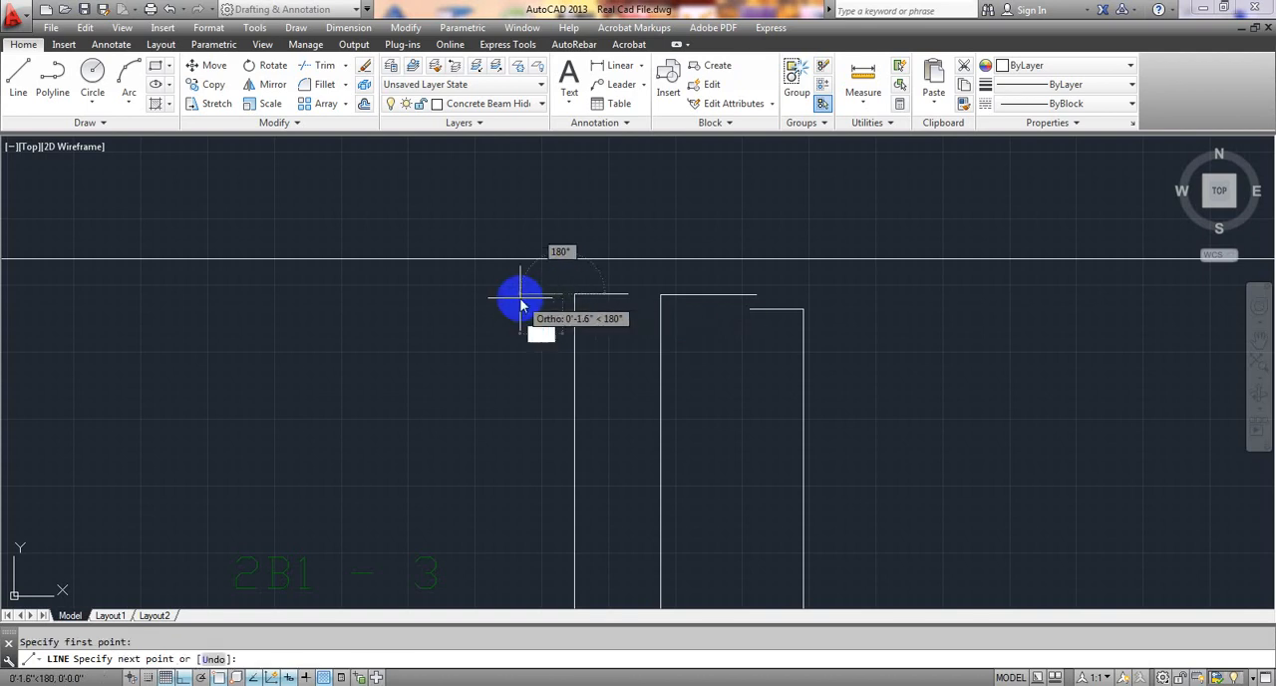
key("Return")
Run the second extra top bar straight down about 3'-11.4" to end level with the first one.
scroll(518, 348, "down", 5)
scroll(489, 413, "up", 4)
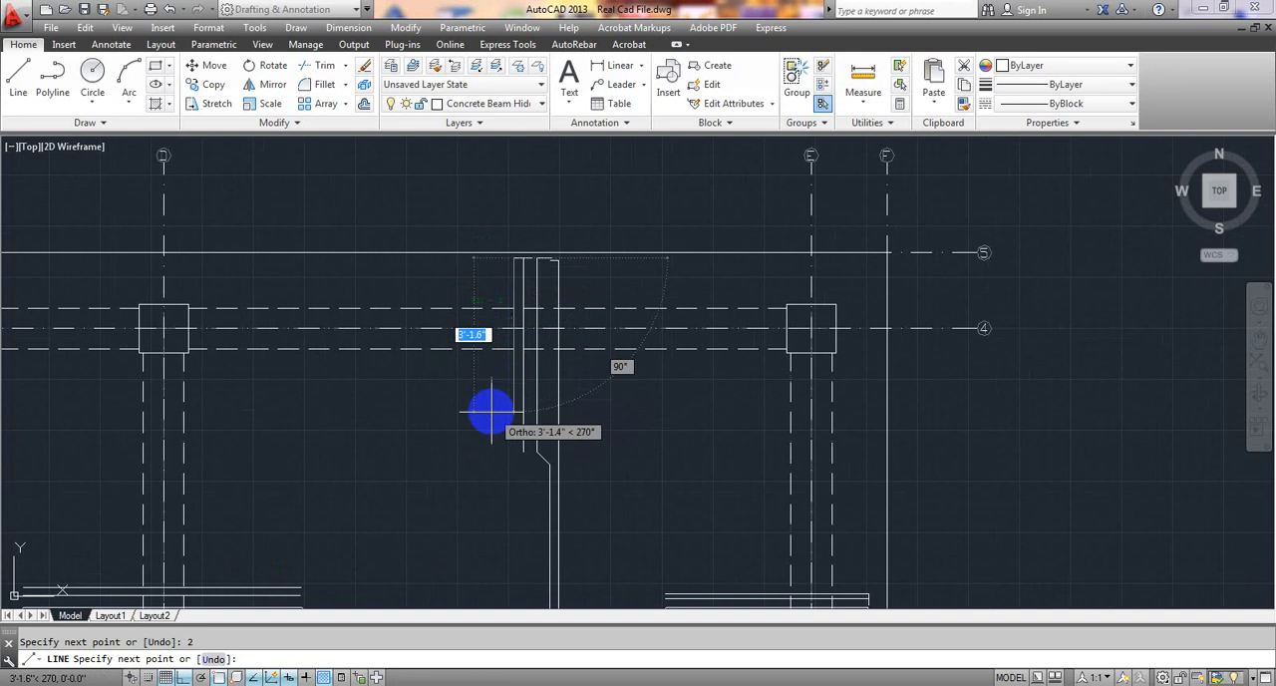
scroll(523, 354, "up", 2)
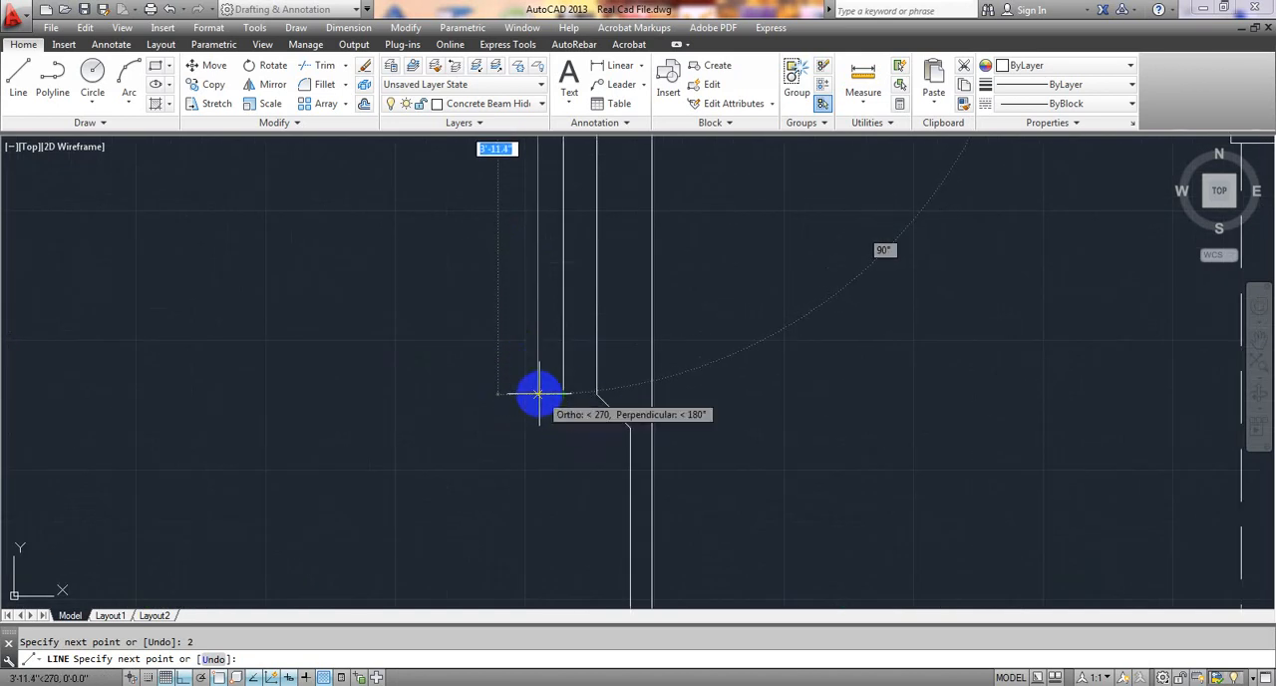
left_click(538, 394)
key("Escape")
Draw a straight extra bar about 6'-11.5" long across the grid 3 beam, on the cranked bar's grid D side, spanning between its bends.
scroll(529, 399, "down", 6)
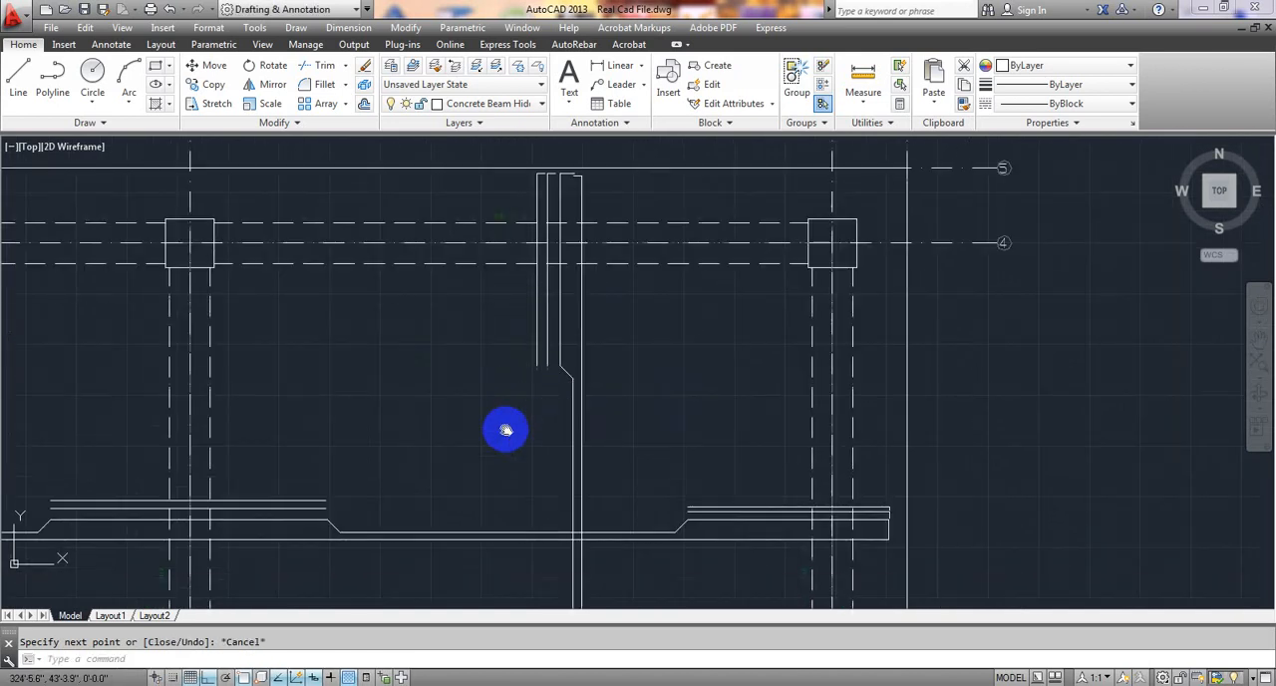
middle_click_drag(520, 408, 560, 363)
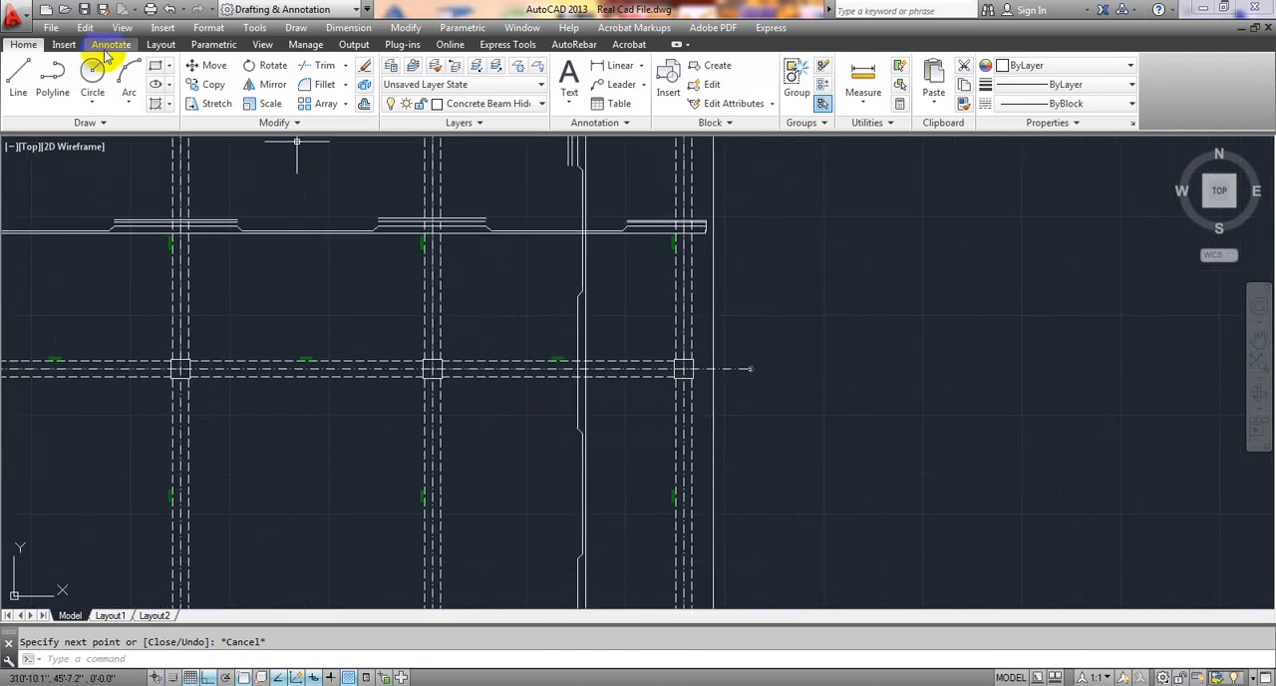
left_click(18, 72)
scroll(484, 313, "up", 6)
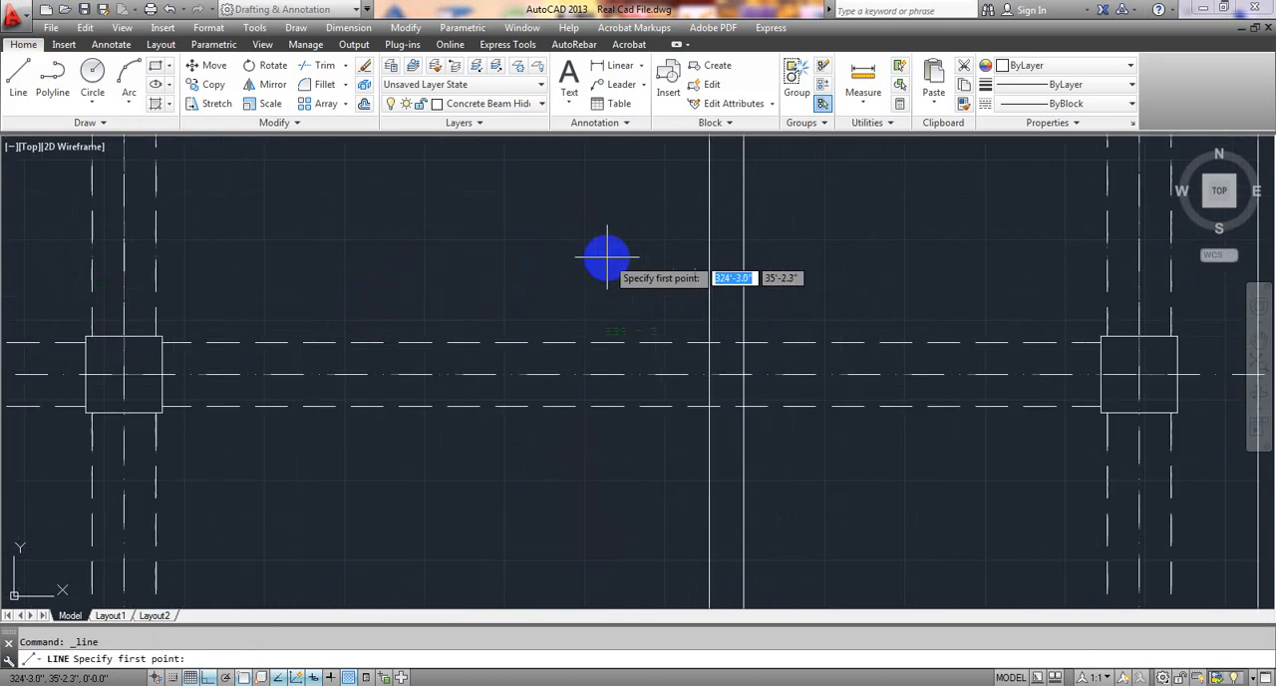
scroll(491, 345, "down", 2)
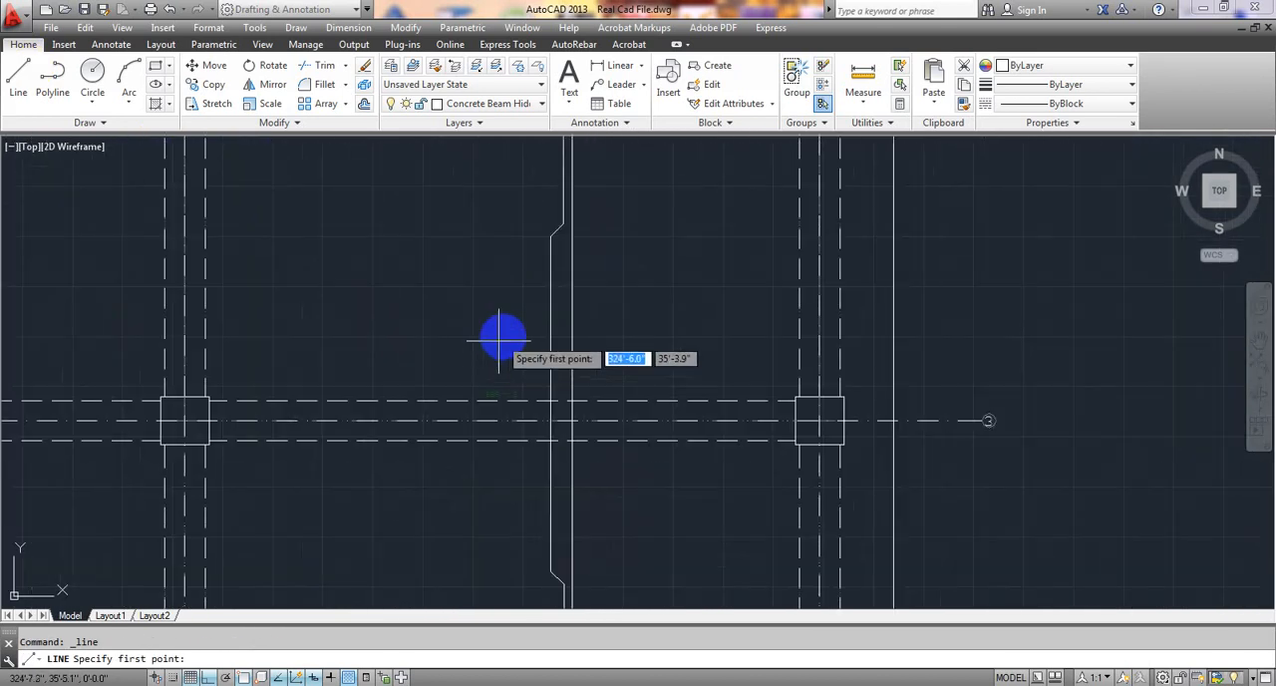
left_click(533, 235)
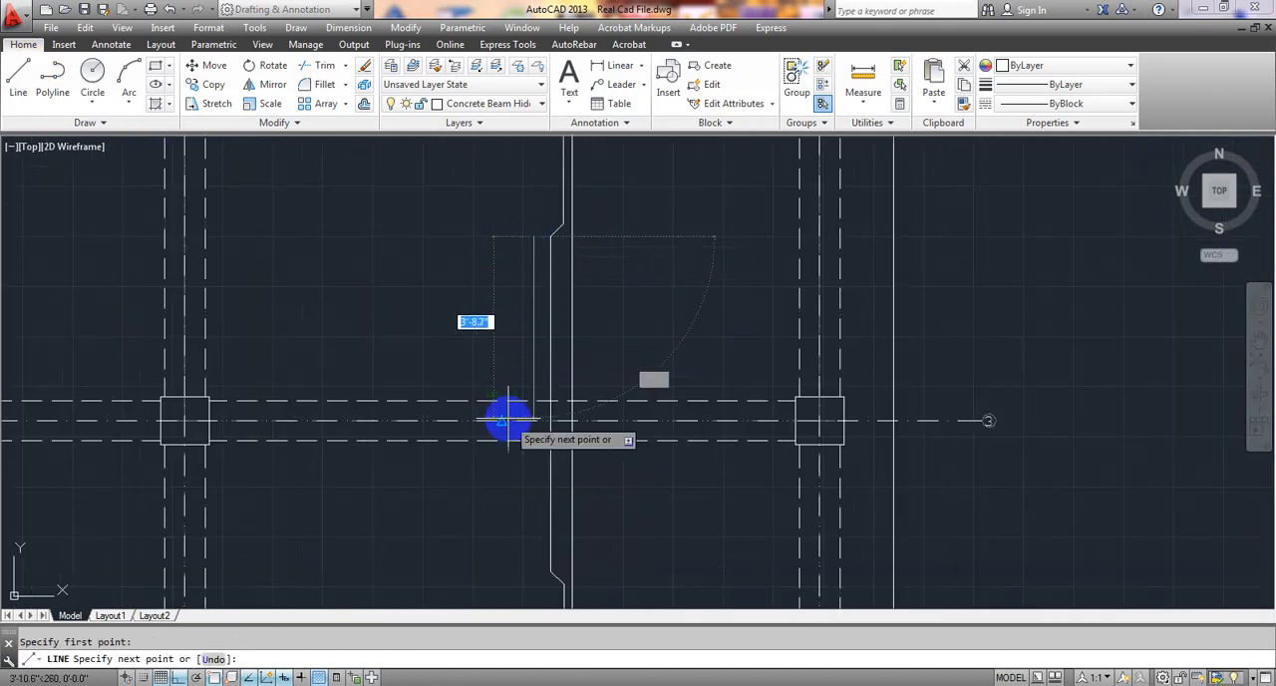
middle_click_drag(498, 473, 512, 341)
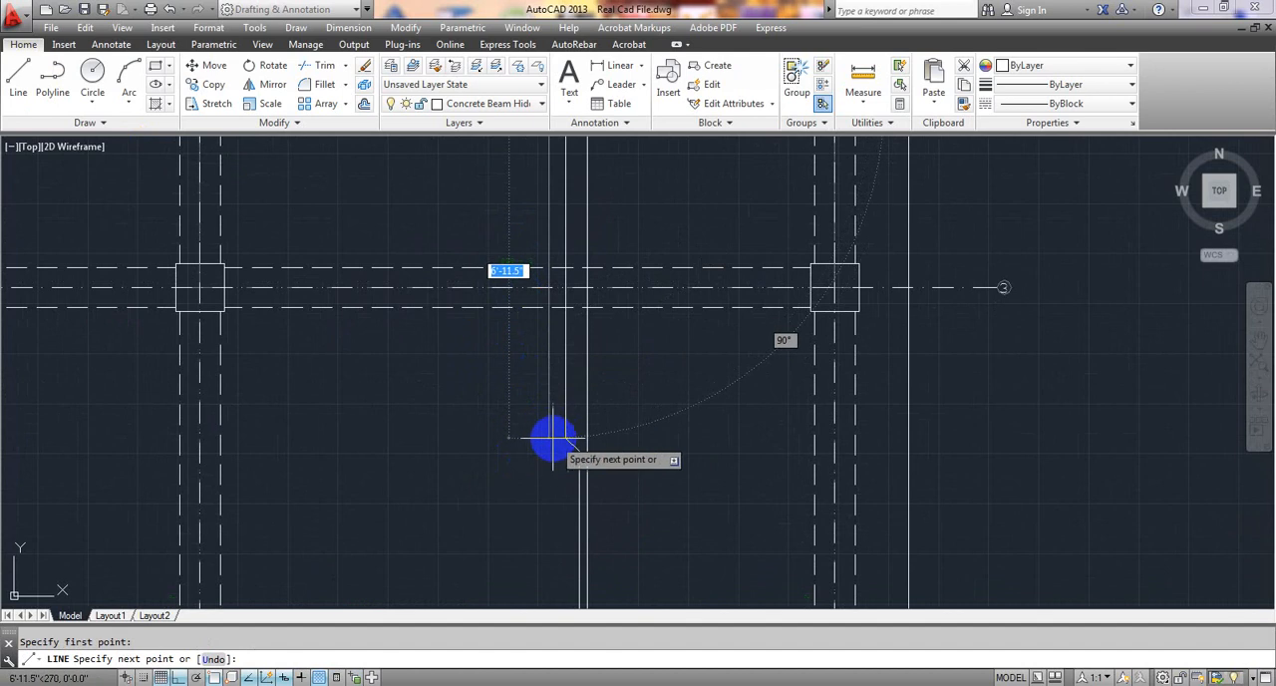
left_click(547, 436)
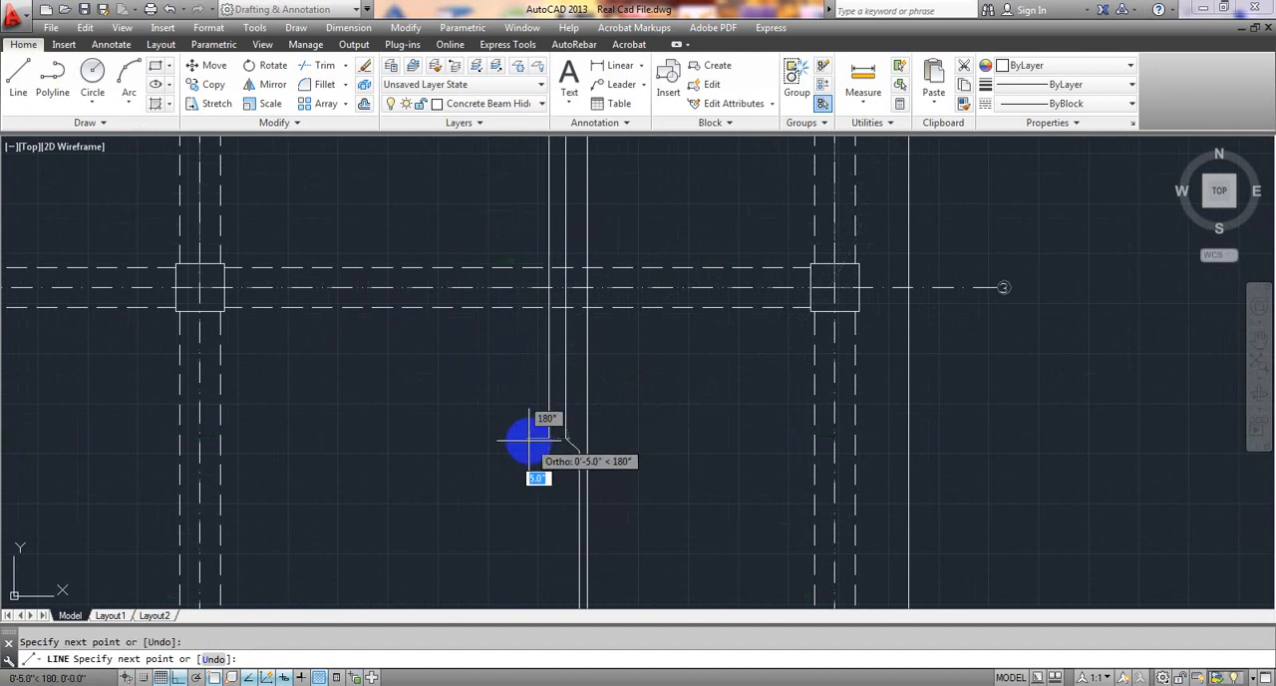
key("Escape")
Draw a second parallel extra bar about 6'-11" long across the grid 3 beam, upward from the first one's lower end level on its grid D side.
left_click(18, 76)
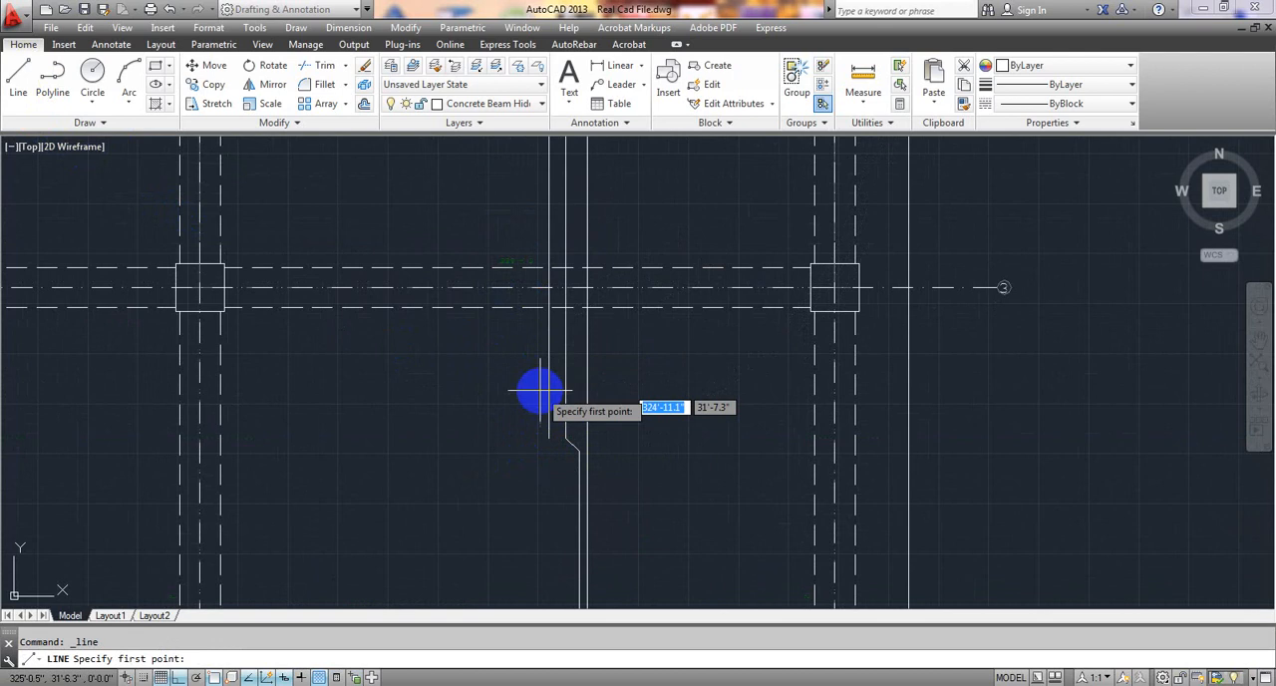
left_click(543, 440)
middle_click_drag(527, 399, 525, 571)
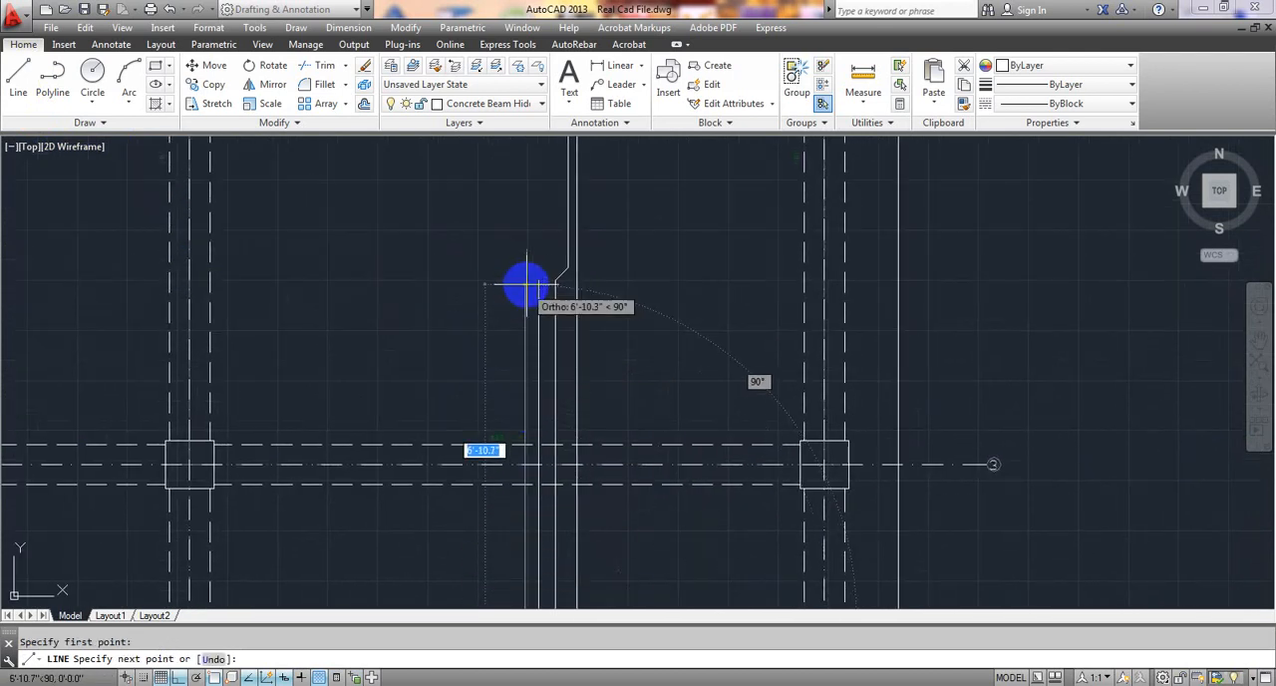
key("Escape")
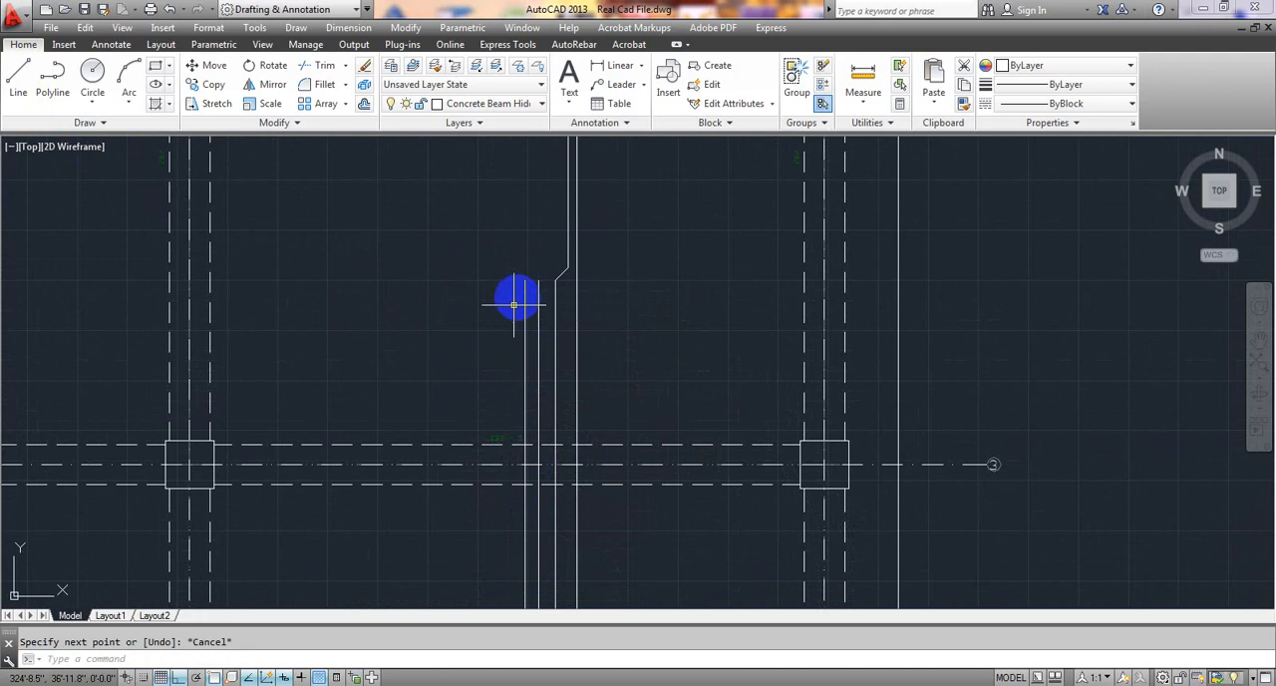
Draw a vertical extra top bar about 8'-9.5" long across the grid 2 beam, from the cranked bar's bend down to its hook level.
scroll(475, 490, "down", 3)
scroll(515, 504, "up", 4)
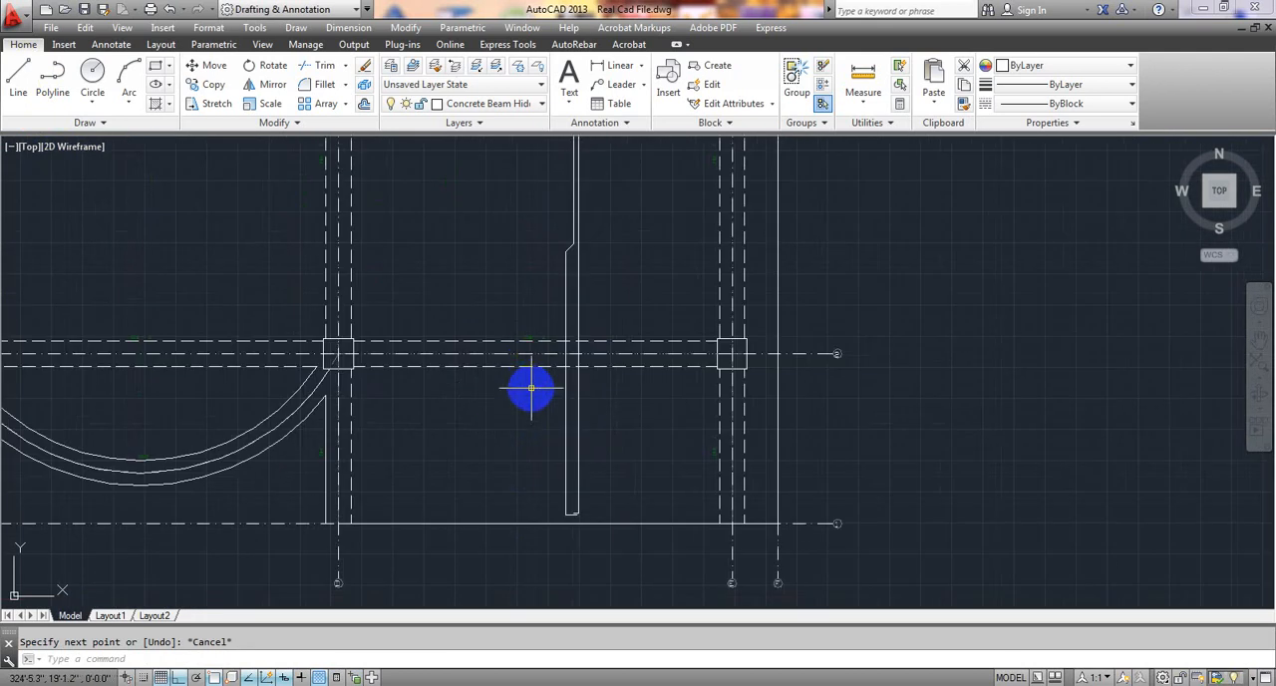
scroll(534, 385, "up", 2)
middle_click_drag(542, 372, 483, 475)
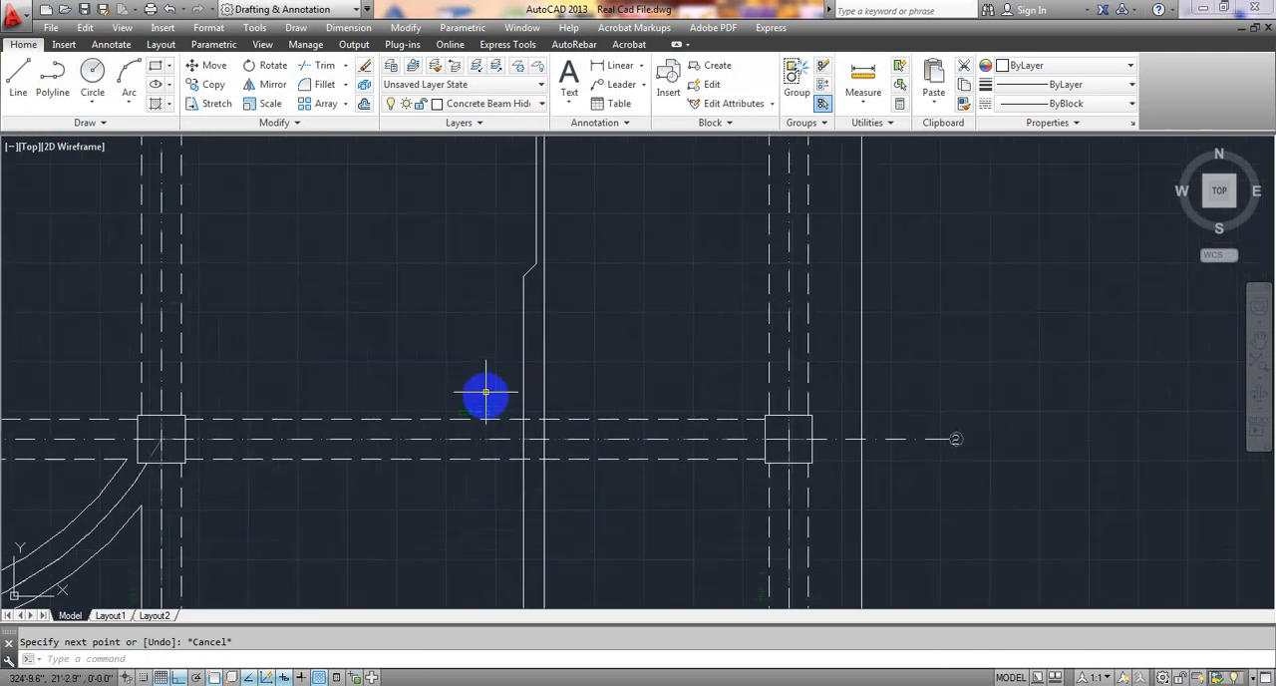
left_click(22, 90)
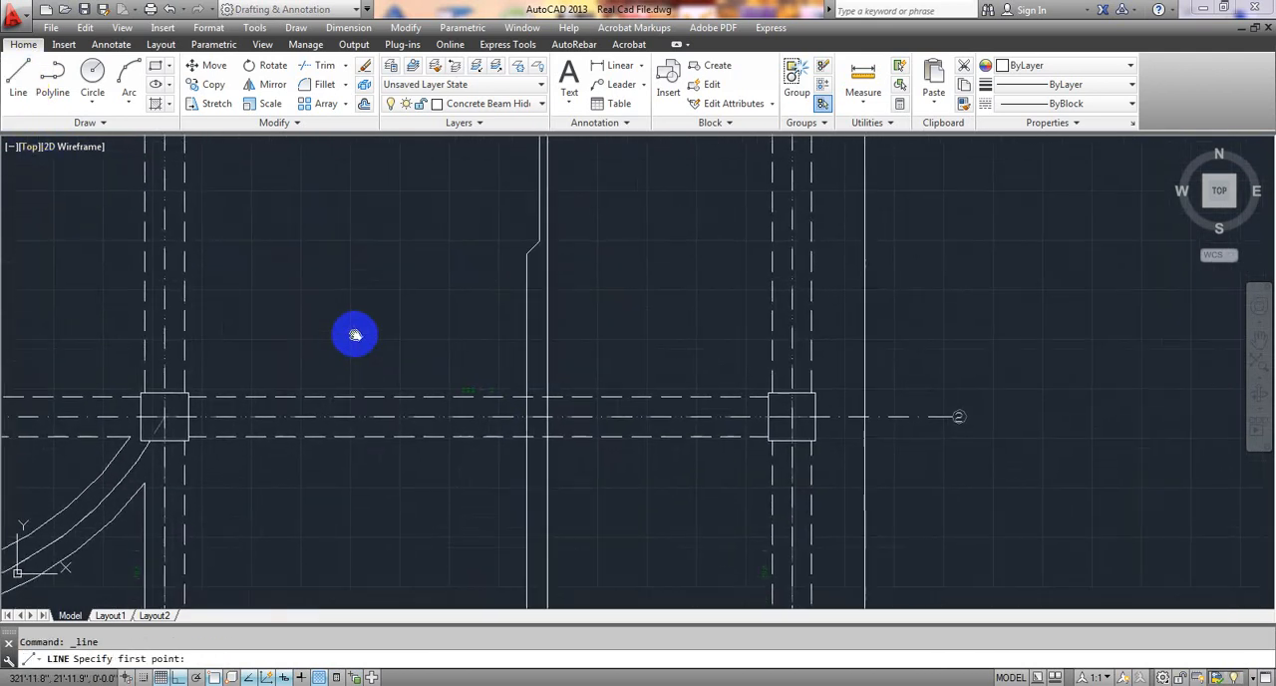
left_click(513, 256)
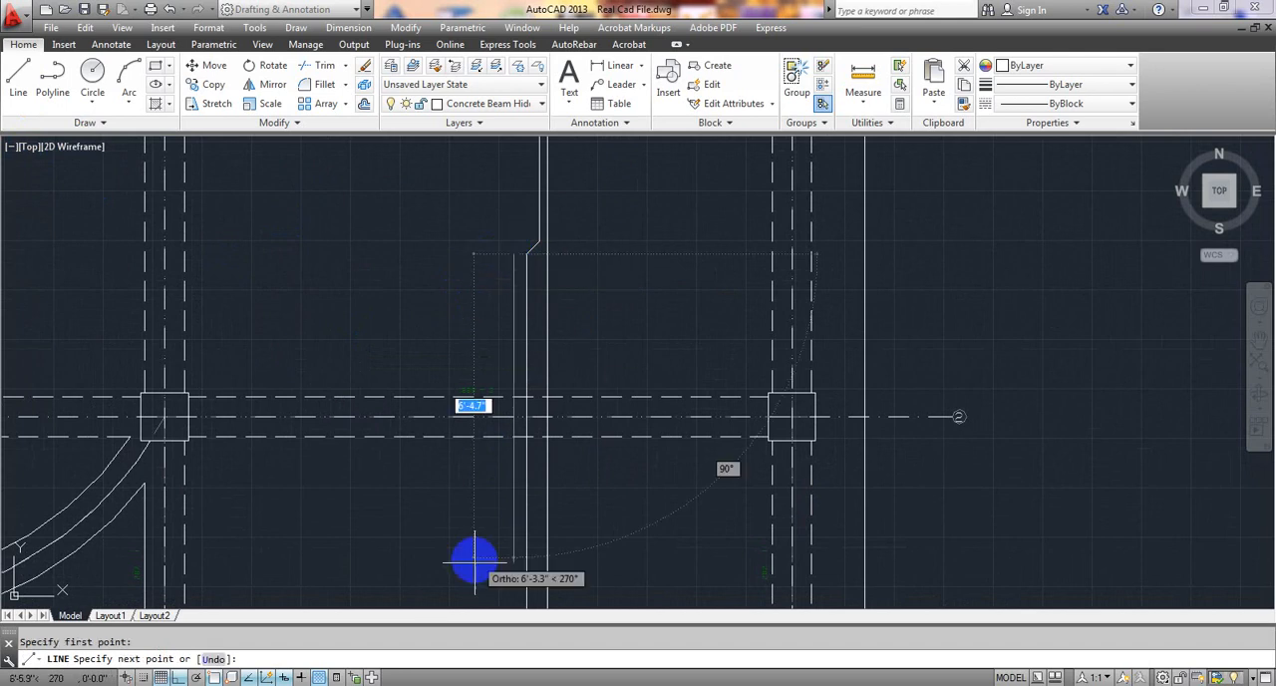
middle_click_drag(469, 561, 489, 447)
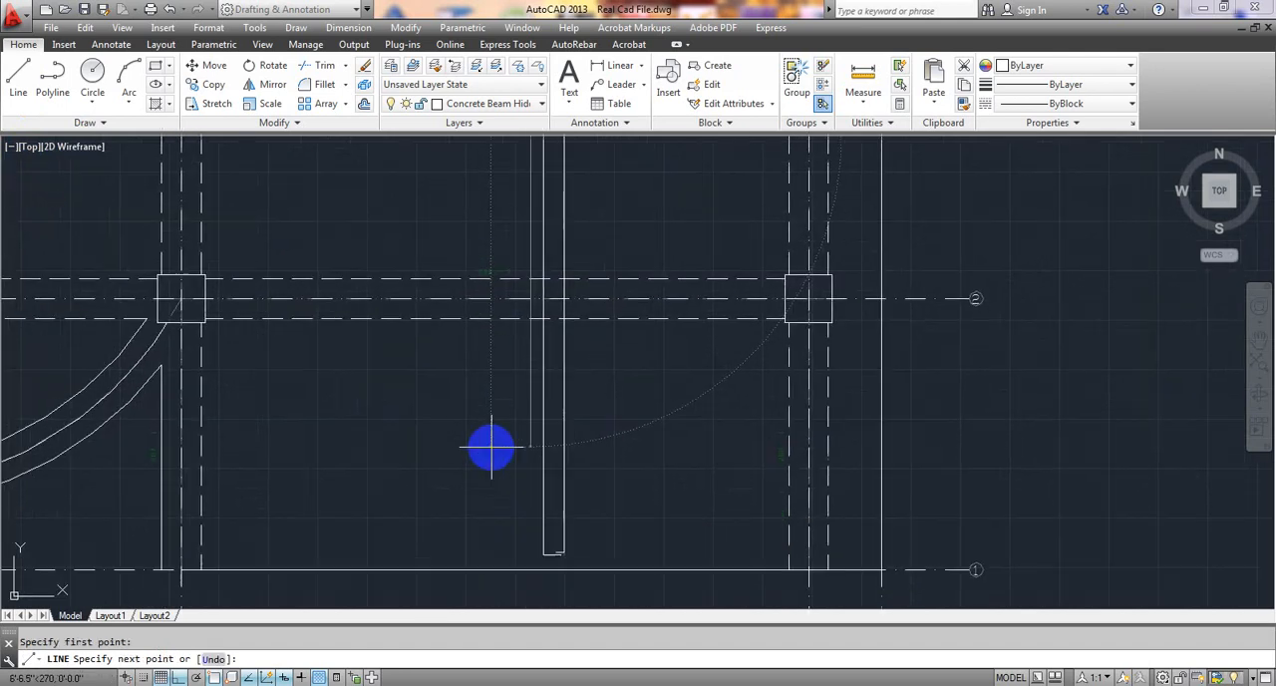
left_click(531, 553)
Finish the extra bar's lower end with a horizontal hook about 2.3" long toward the cranked bar.
scroll(528, 554, "up", 3)
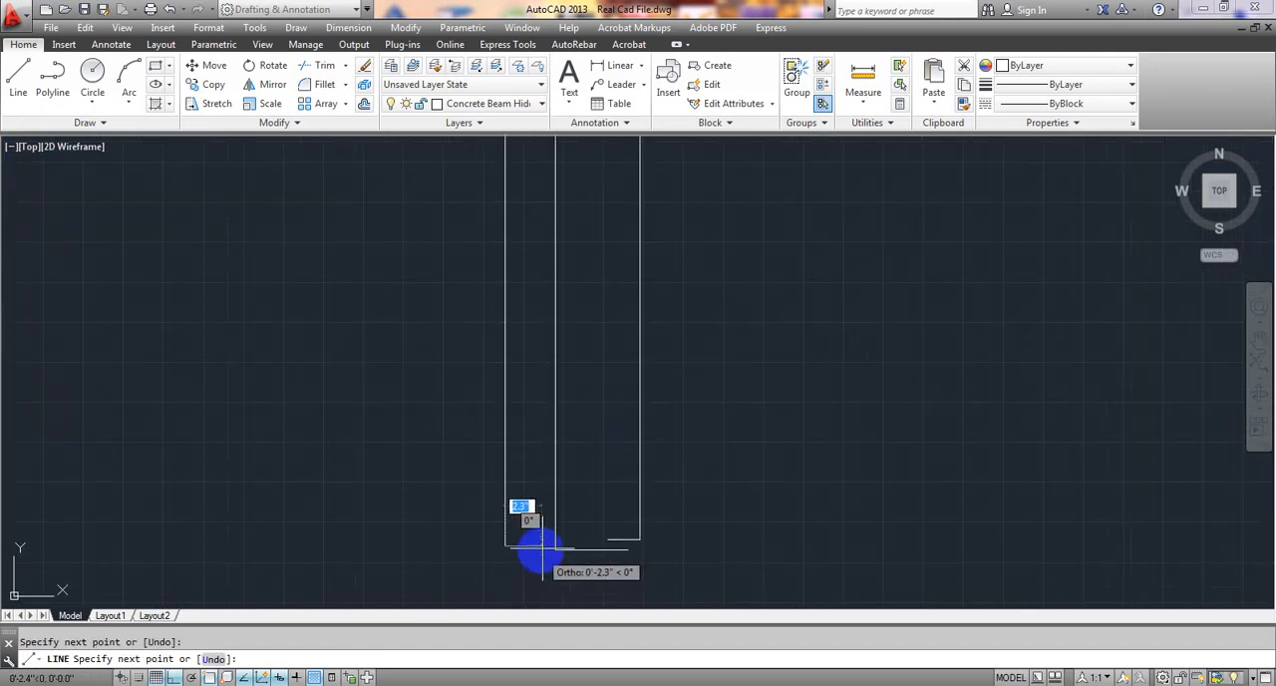
left_click(538, 549)
key("Escape")
scroll(441, 442, "down", 4)
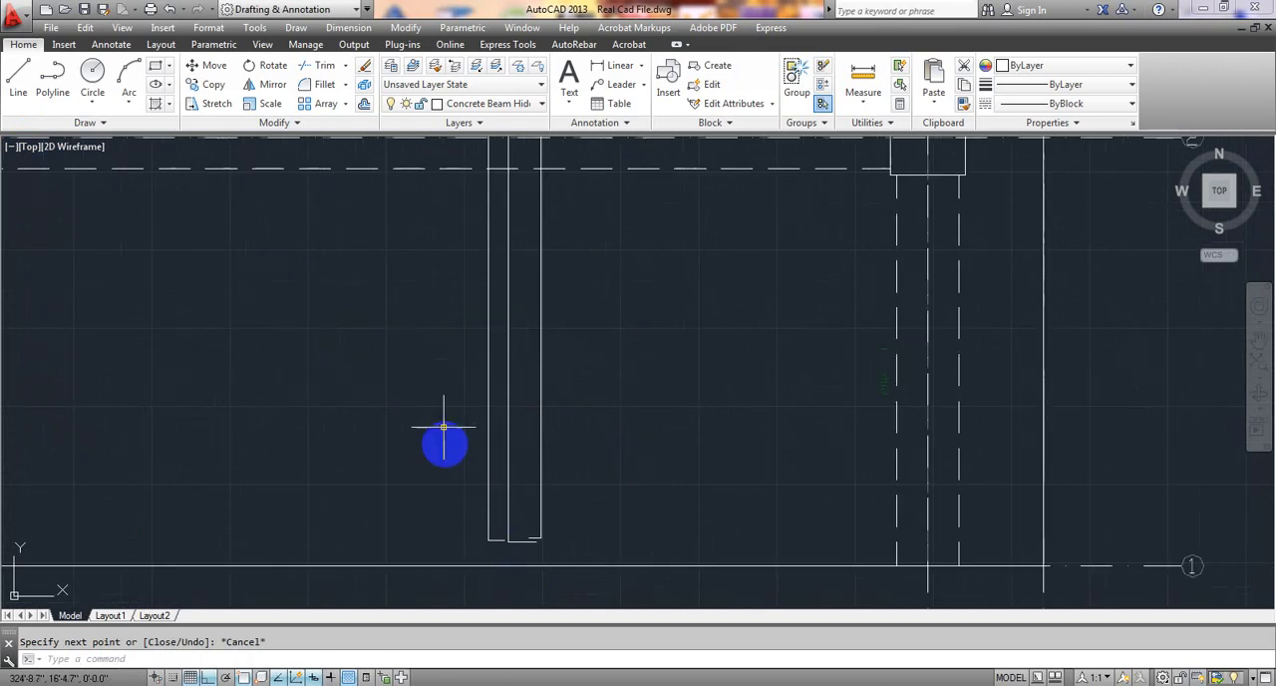
Start a second extra bar on the grid D side of the first, with a horizontal hook about 1.8" long near the lower slab edge.
left_click(18, 79)
scroll(442, 430, "up", 2)
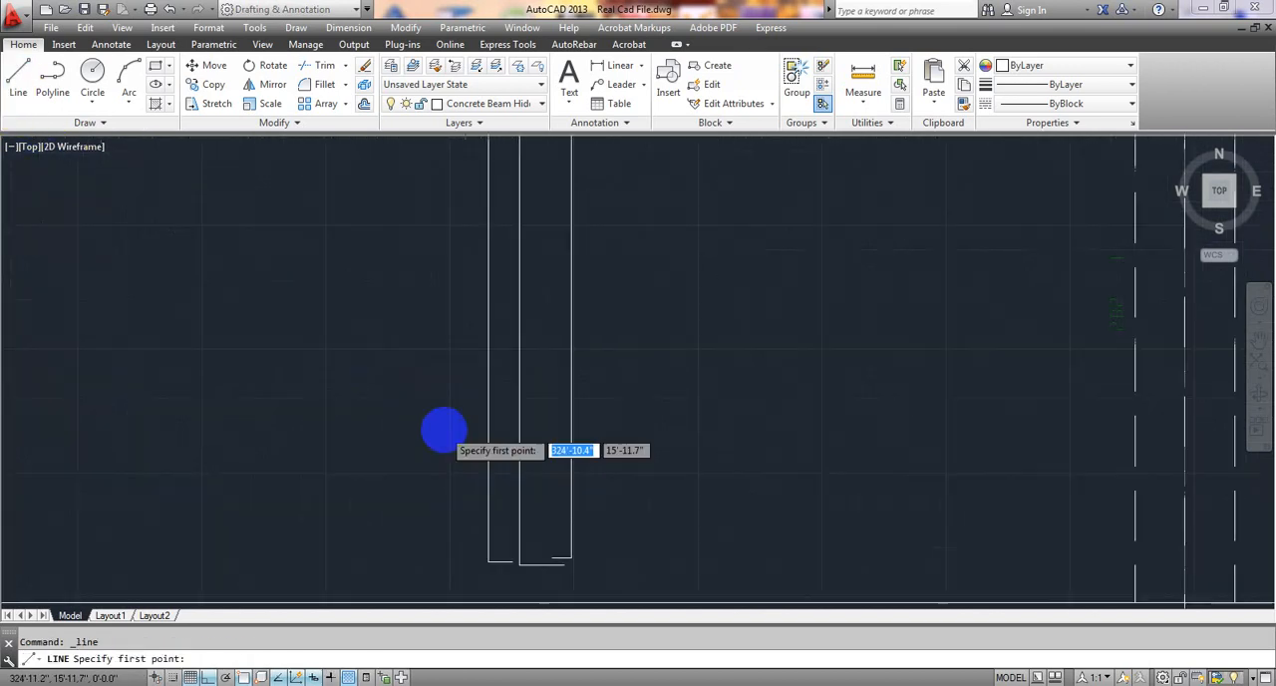
middle_click_drag(442, 429, 469, 386)
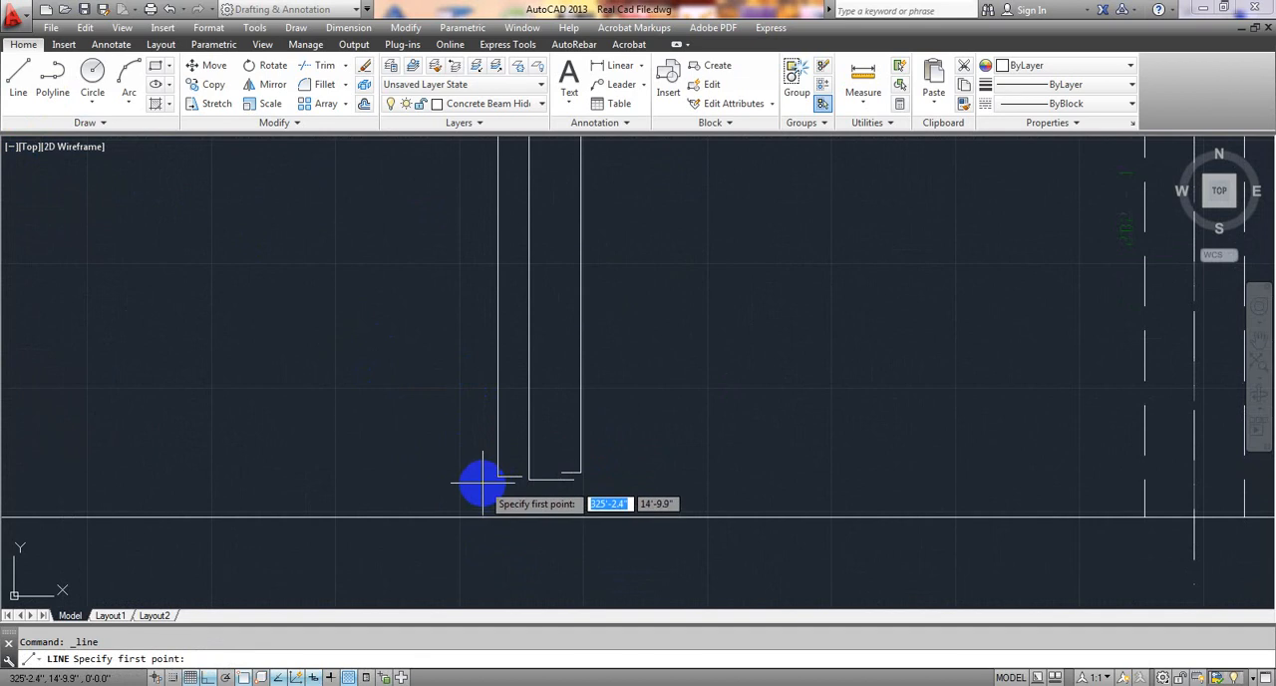
left_click(497, 478)
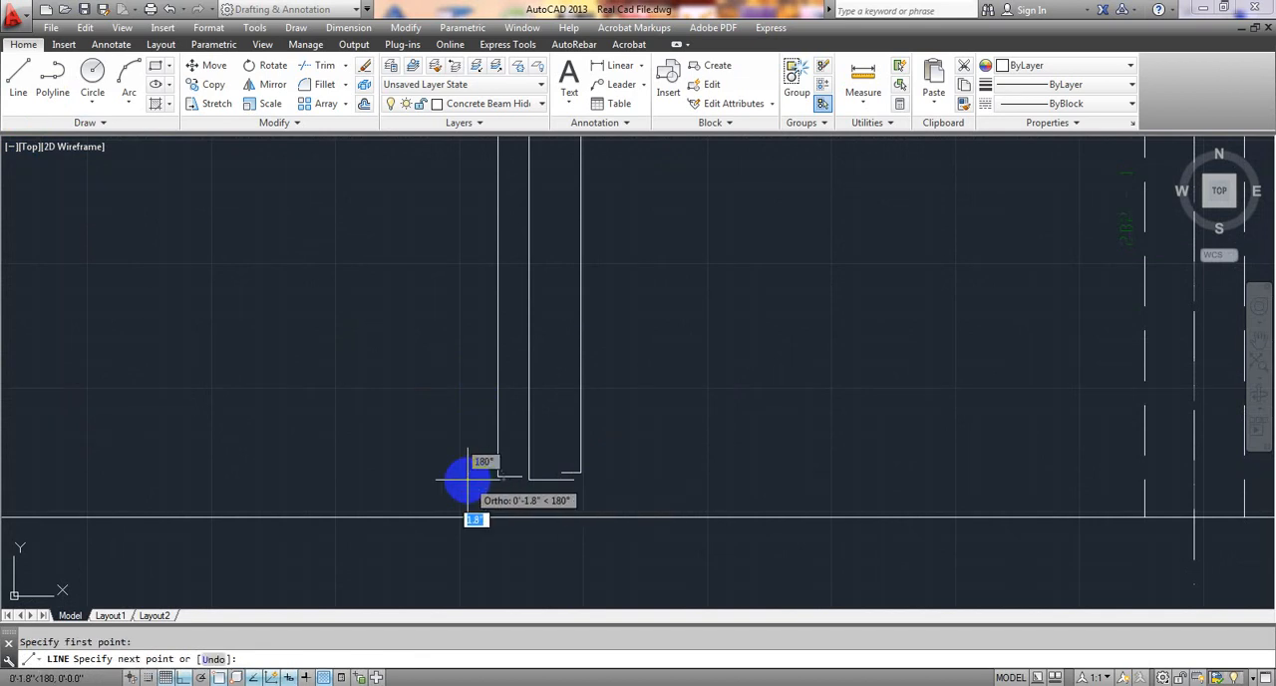
left_click(467, 480)
Run the second extra bar straight up about 8'-9.8" across the grid 2 beam to end level with the first one.
scroll(464, 396, "down", 4)
middle_click_drag(465, 406, 468, 538)
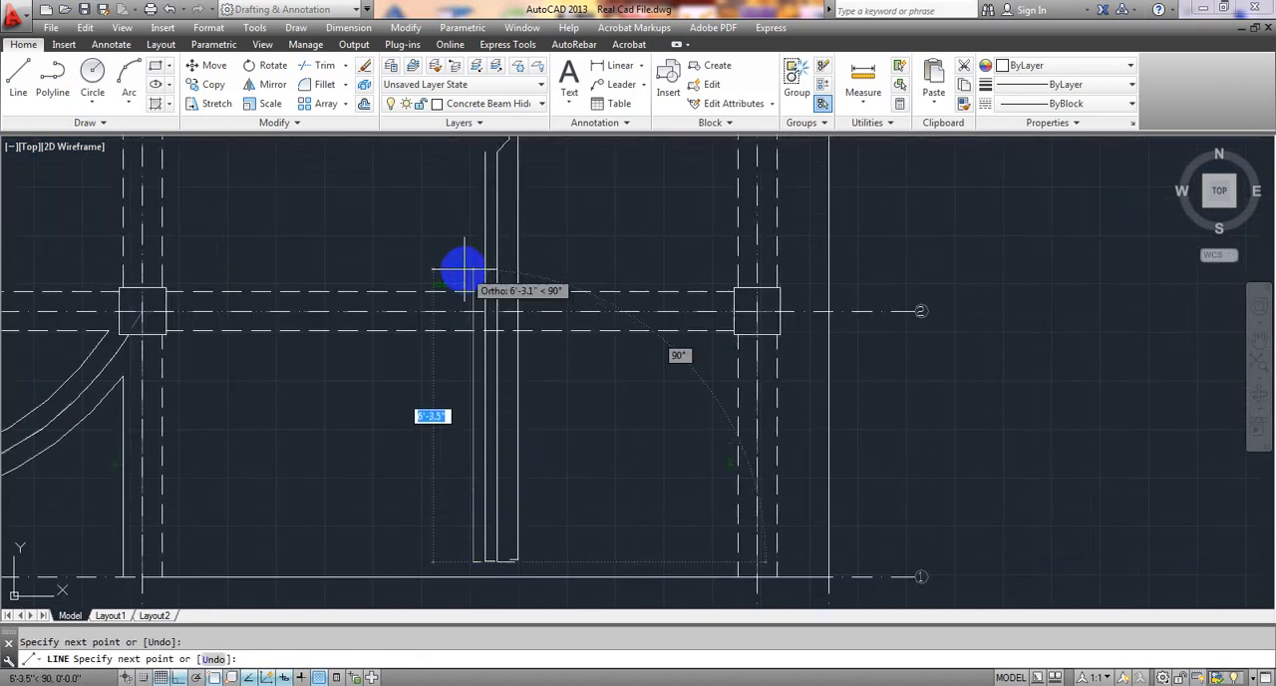
middle_click_drag(464, 269, 456, 450)
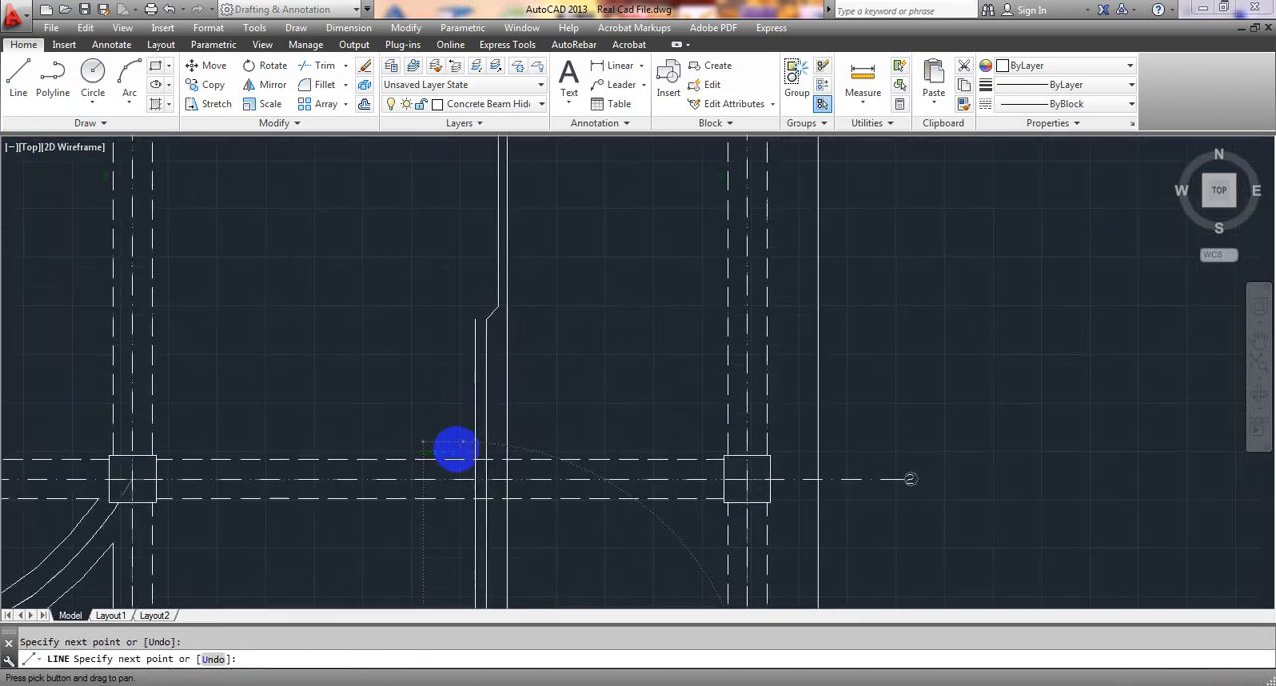
left_click(458, 319)
key("Escape")
Review the horizontal and vertical slab reinforcement across the whole plan, including the cranks and the extra top bars over the beams.
scroll(432, 407, "down", 4)
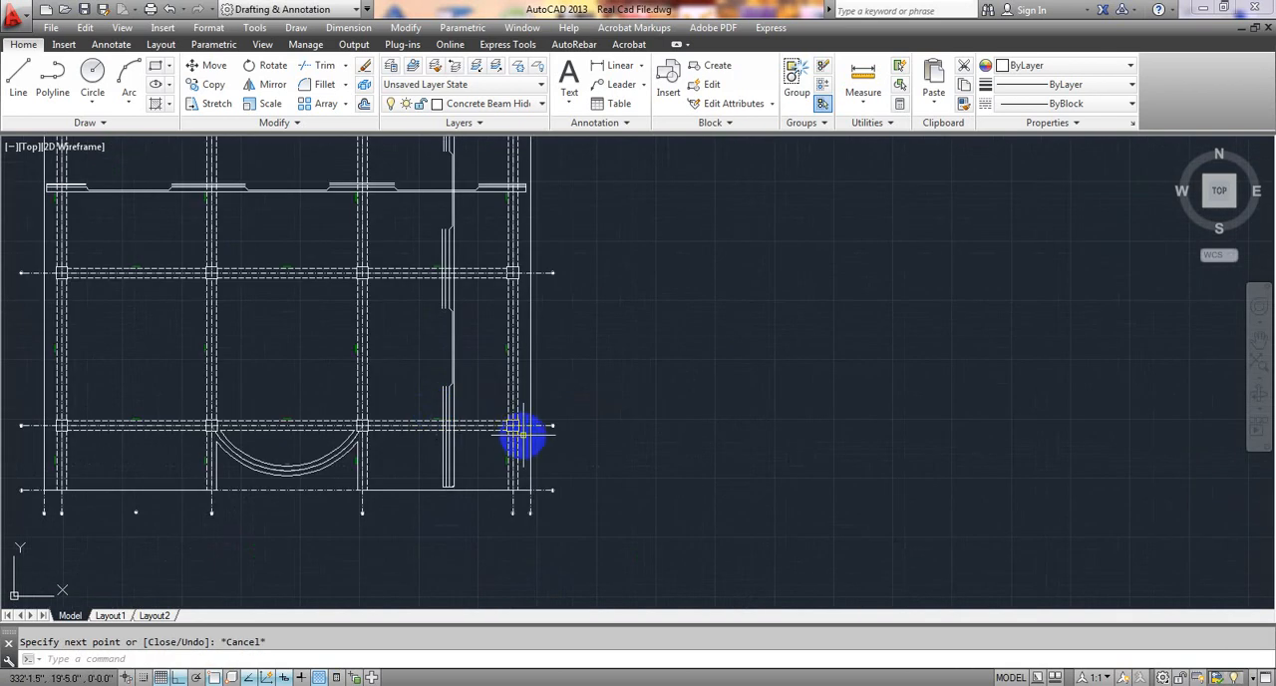
scroll(522, 434, "down", 2)
middle_click_drag(542, 370, 623, 399)
scroll(612, 357, "up", 2)
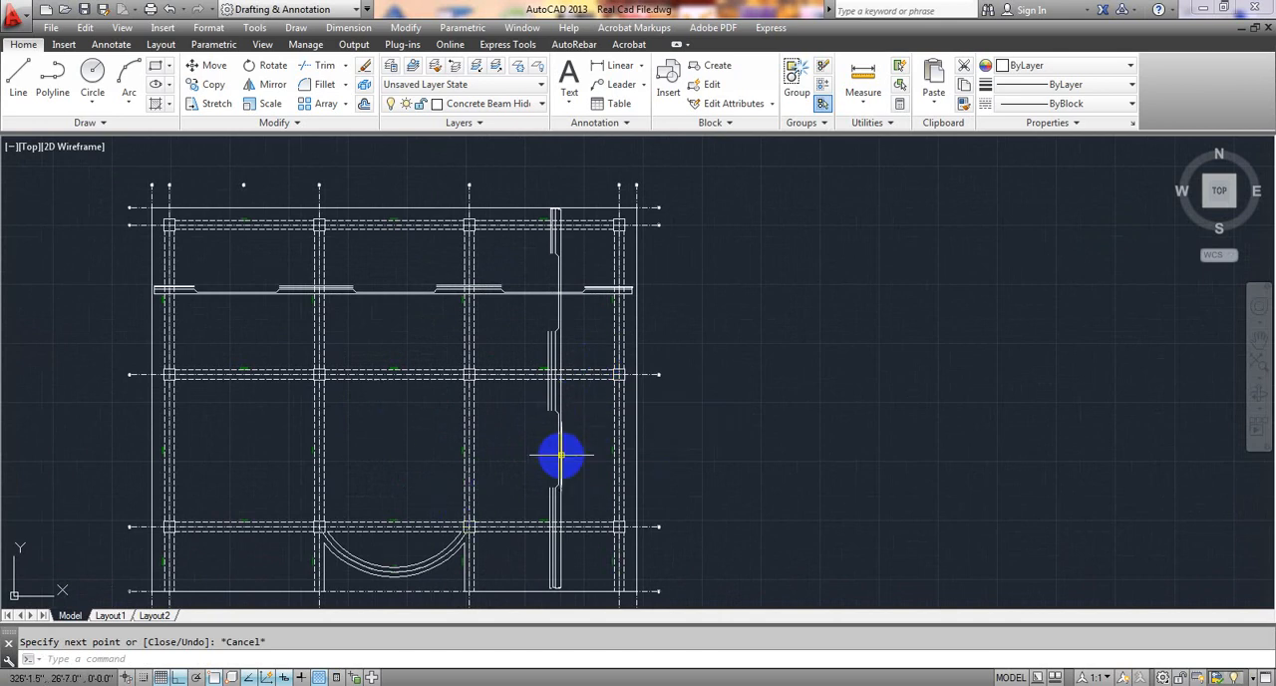
middle_click_drag(561, 456, 546, 474)
mouse_move(332, 364)
middle_mouse_down()
mouse_move(361, 365)
mouse_move(380, 316)
middle_mouse_up()
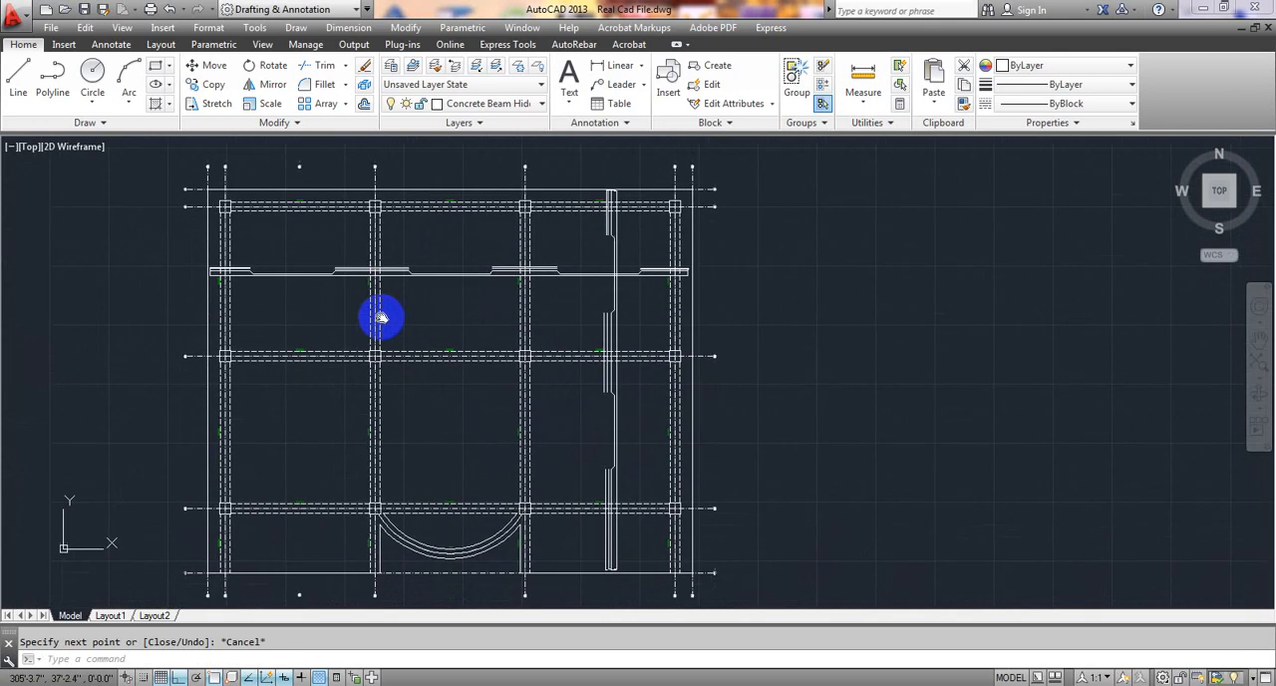
middle_click_drag(466, 420, 471, 424)
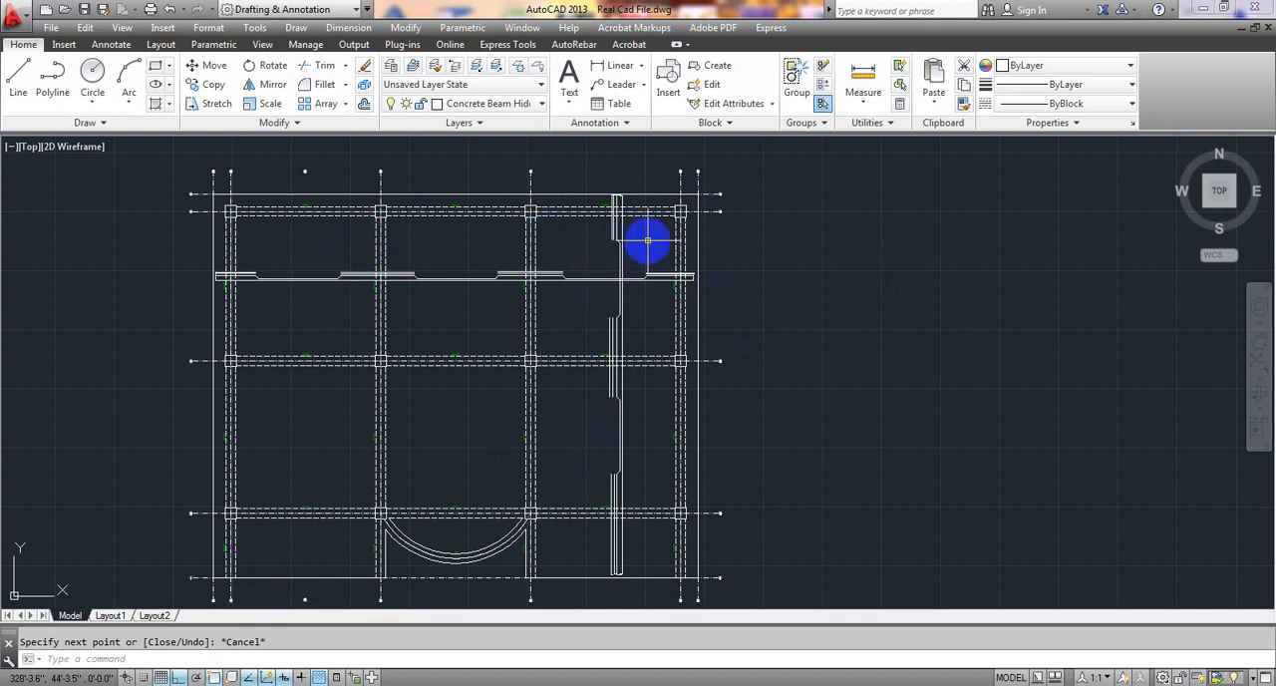
scroll(589, 293, "up", 4)
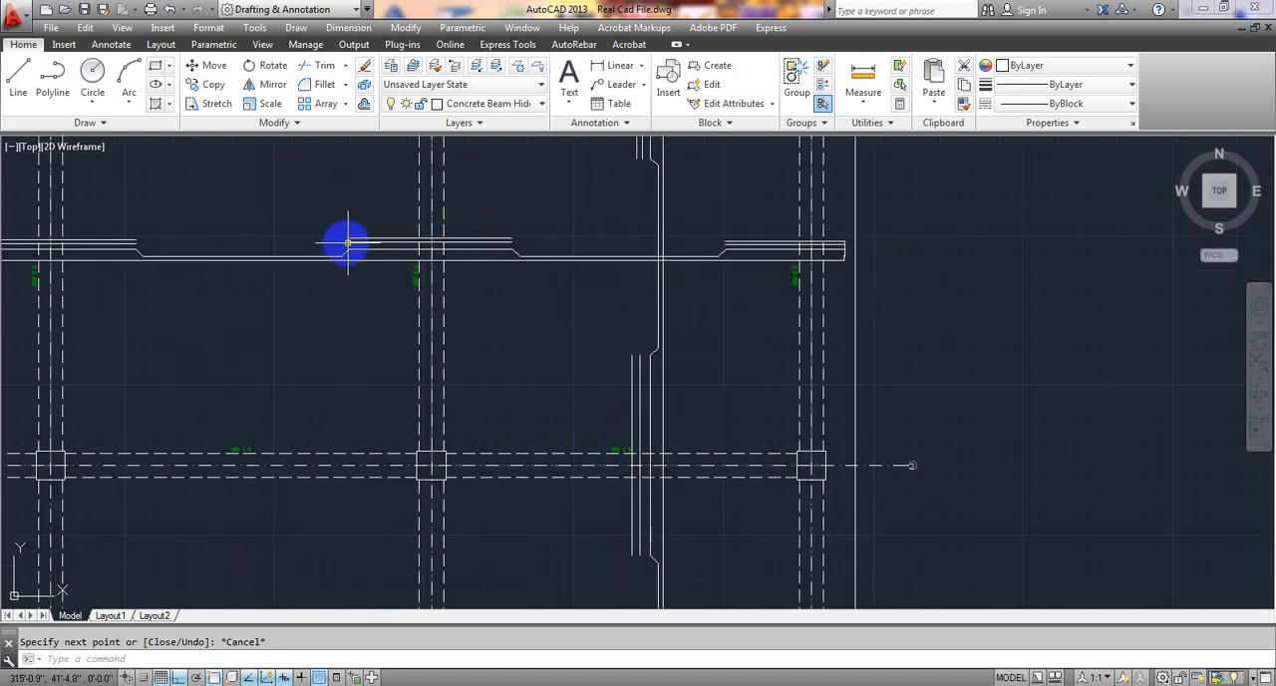
scroll(461, 292, "down", 4)
scroll(446, 257, "up", 4)
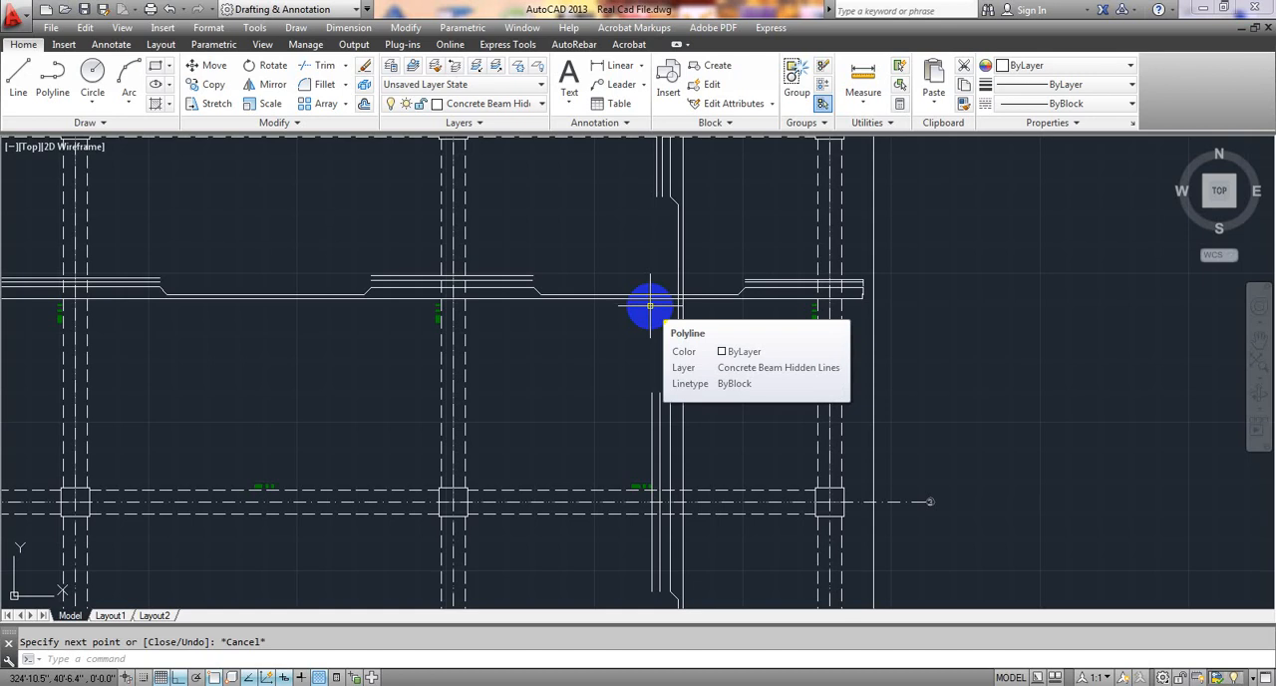
scroll(259, 379, "down", 4)
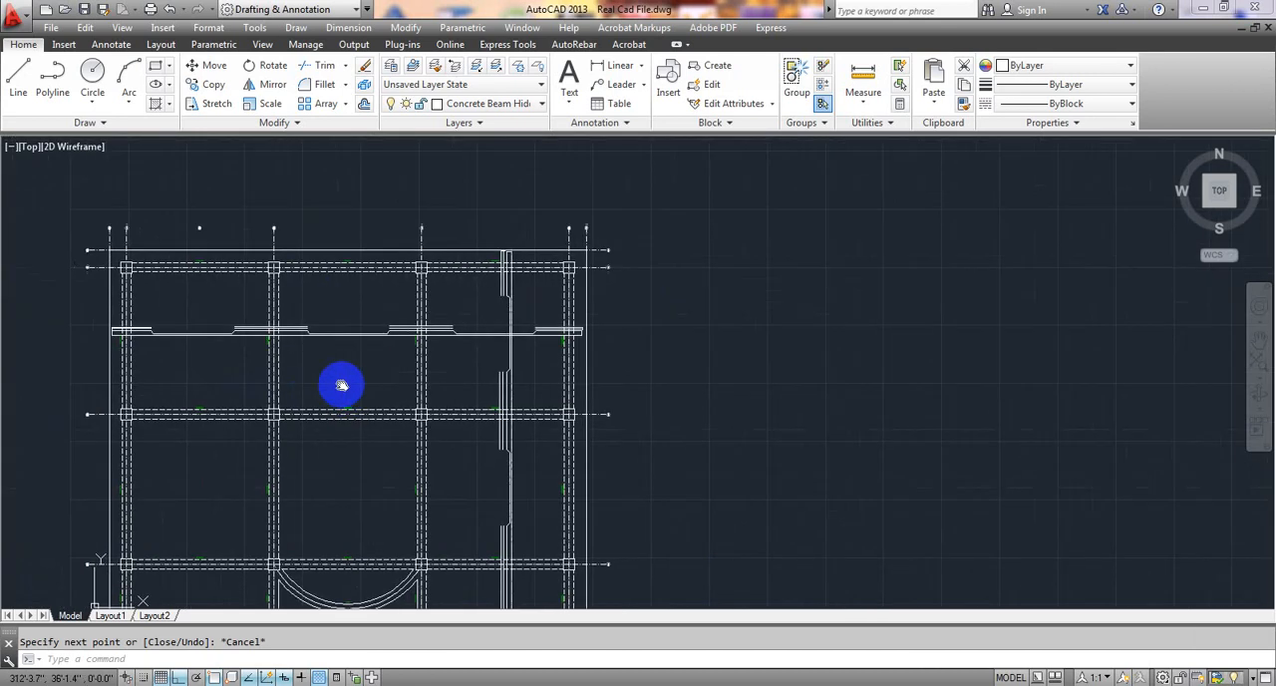
mouse_move(336, 384)
middle_mouse_down()
mouse_move(530, 386)
mouse_move(612, 373)
middle_mouse_up()
scroll(513, 285, "up", 5)
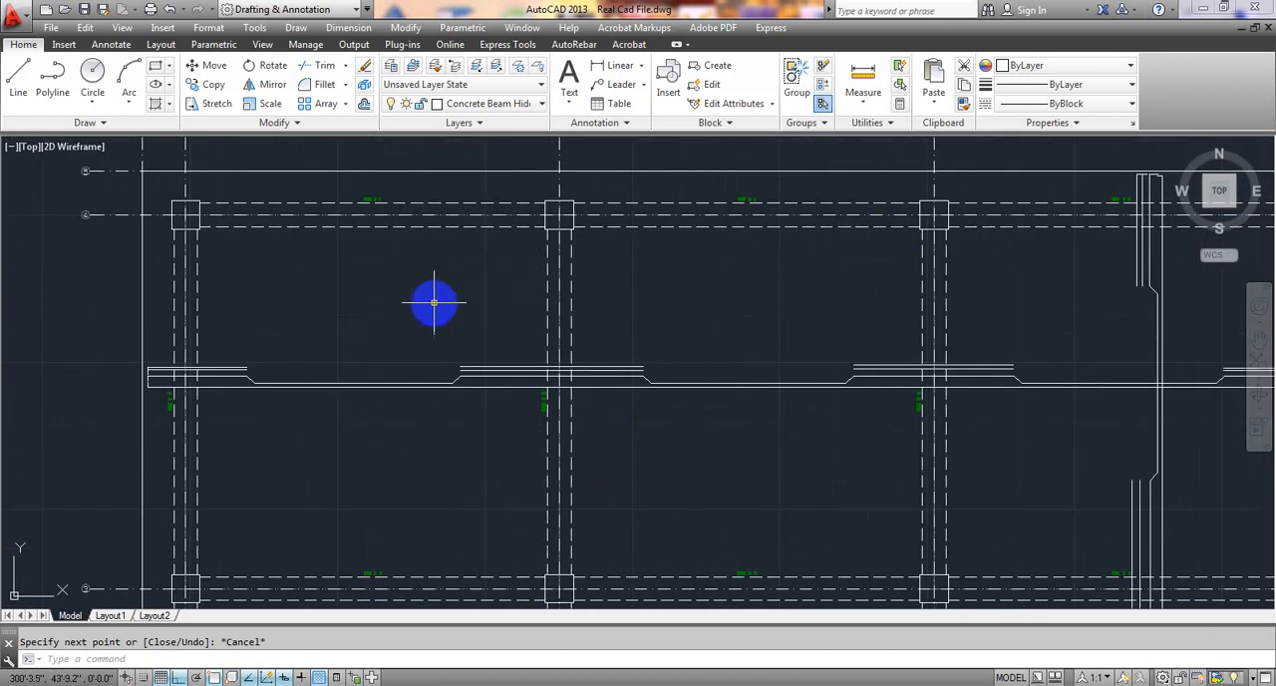
middle_click_drag(451, 310, 441, 310)
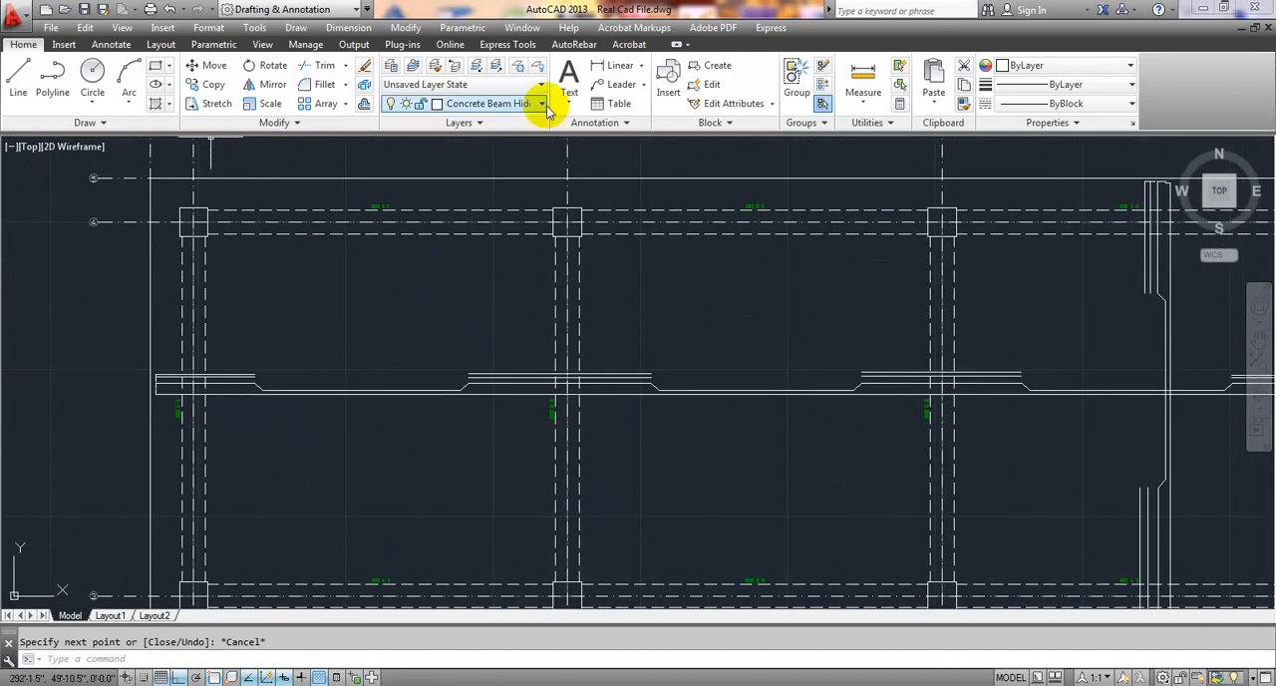
Draw a horizontal dimension line about 1'-8.9" long above the leftmost extra top bars, from the beam's inner face to the bars' ends.
left_click(613, 71)
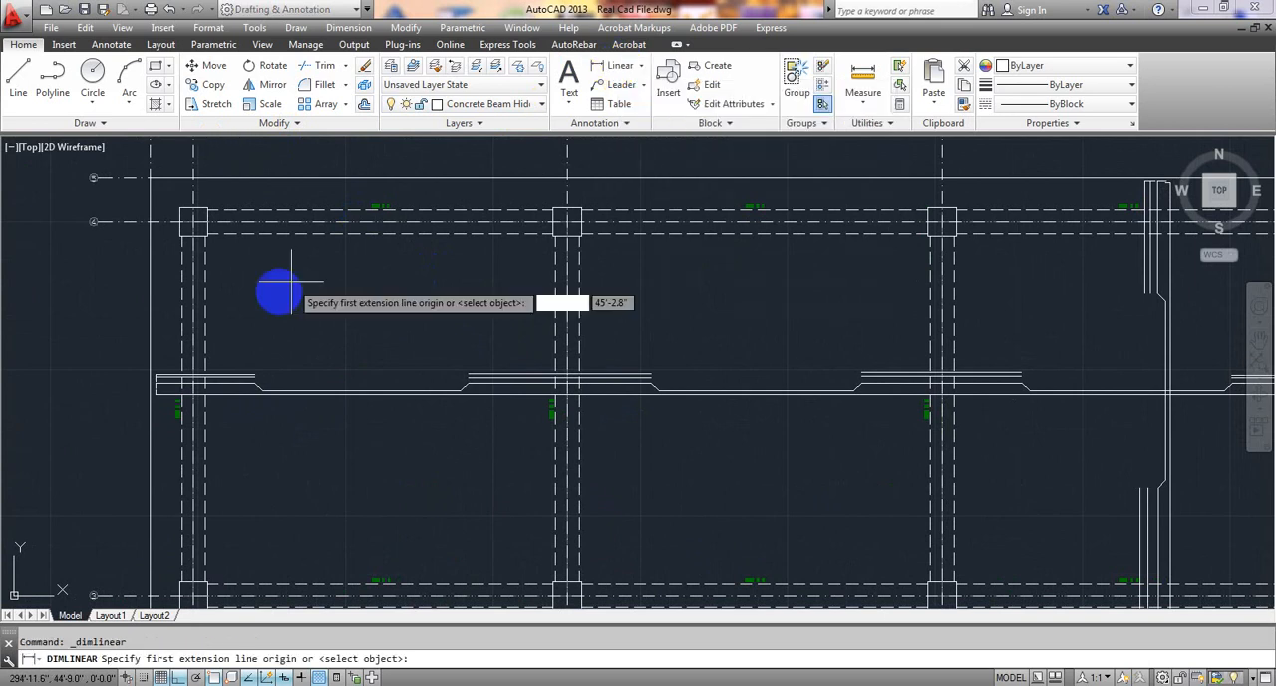
scroll(217, 361, "up", 4)
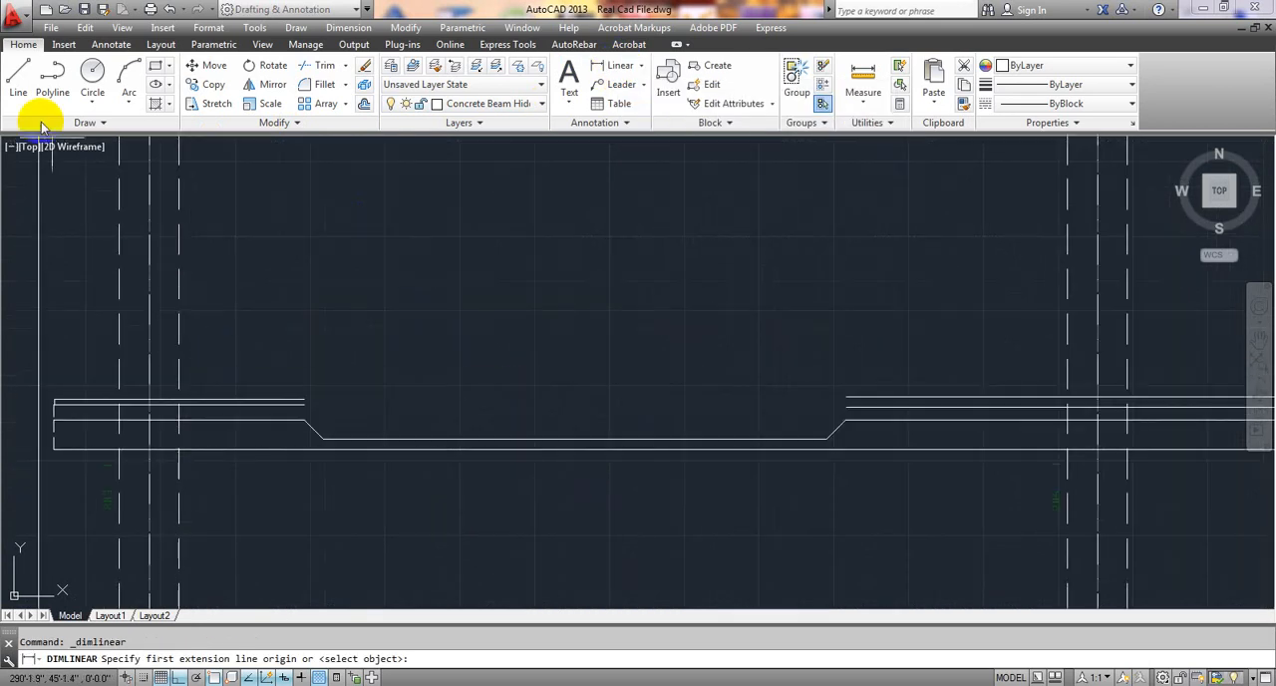
left_click(18, 80)
scroll(267, 383, "up", 2)
mouse_move(267, 384)
middle_mouse_down()
mouse_move(279, 342)
mouse_move(305, 330)
middle_mouse_up()
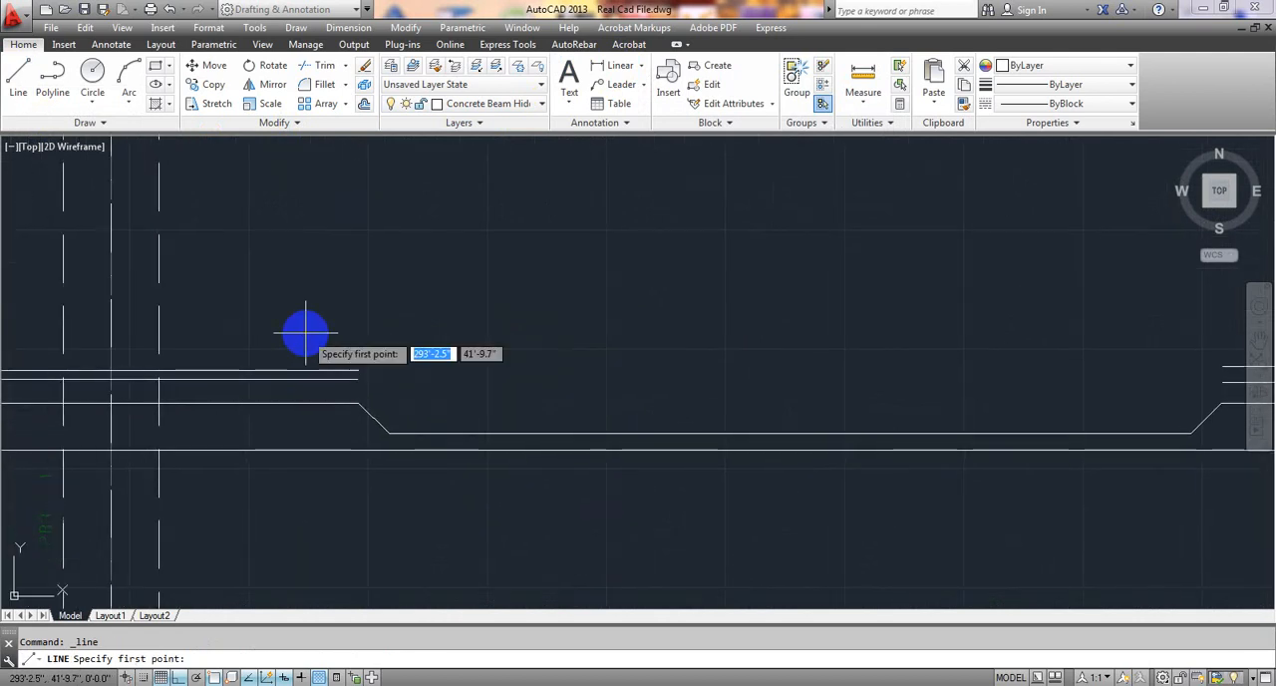
left_click(159, 326)
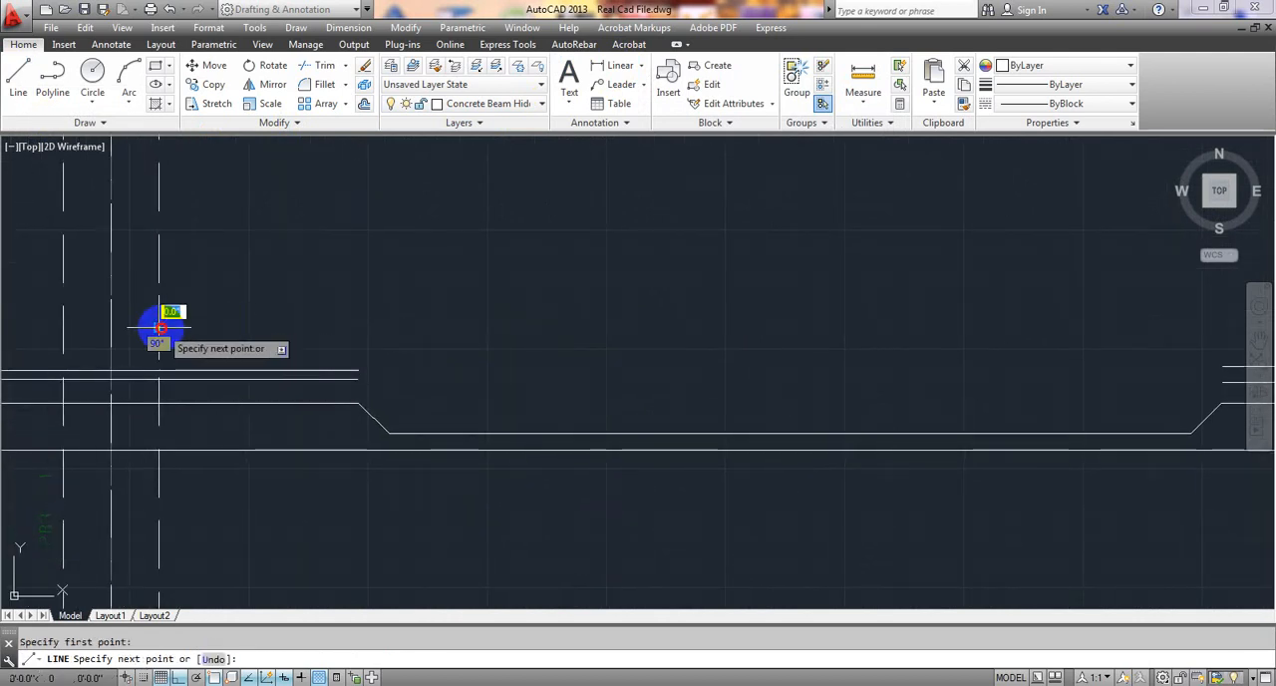
left_click(356, 327)
Draw a vertical end tick about 1.4" long across the dimension line's end above the extra bars' ends.
left_click(18, 79)
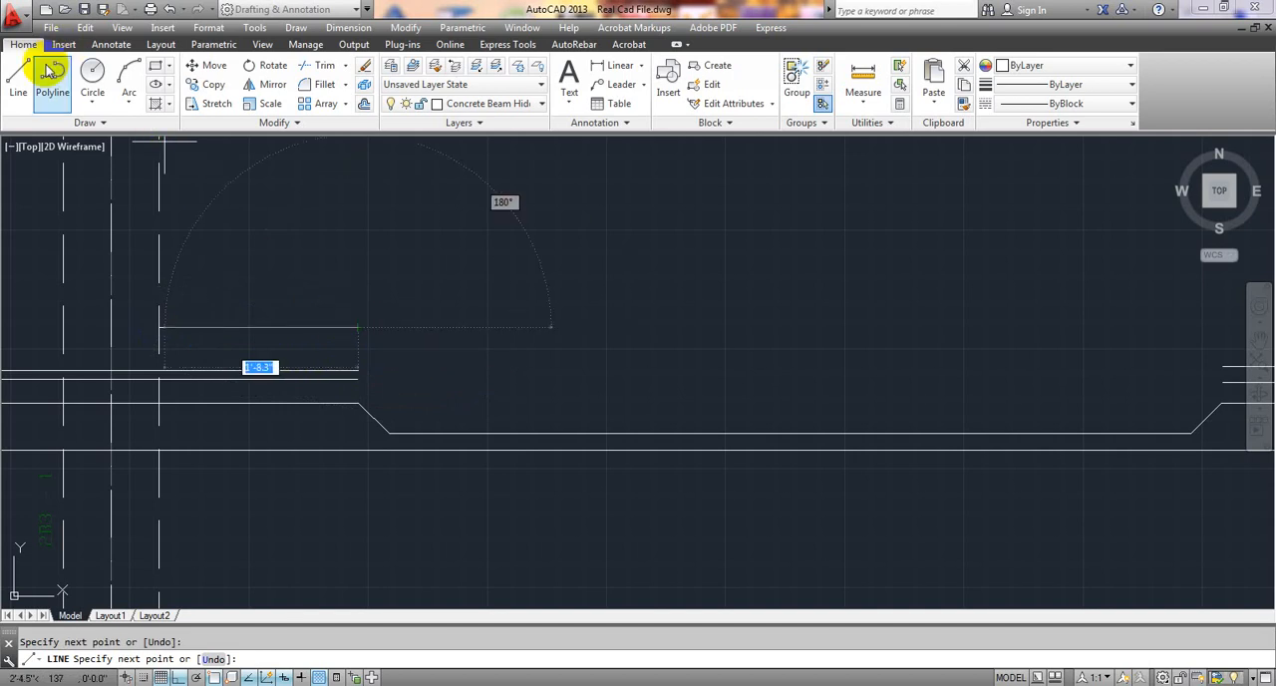
scroll(374, 334, "up", 3)
mouse_move(365, 338)
middle_mouse_down()
mouse_move(482, 313)
mouse_move(633, 319)
middle_mouse_up()
left_click(22, 80)
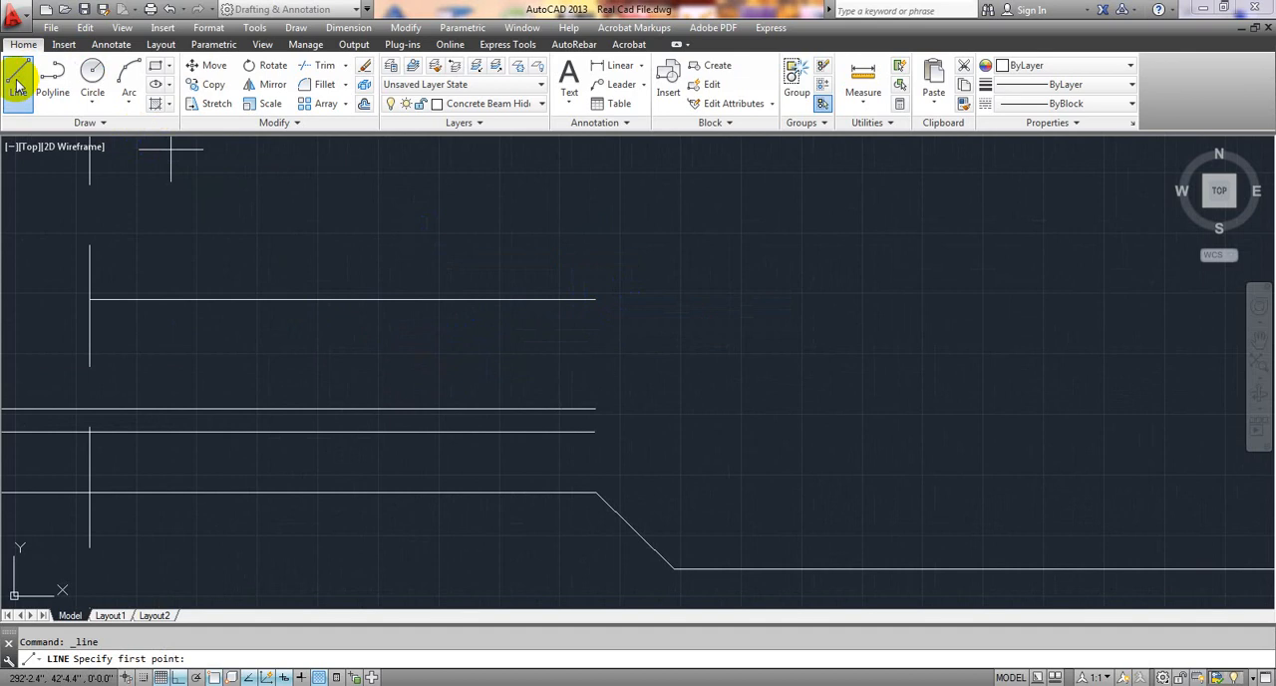
left_click(596, 298)
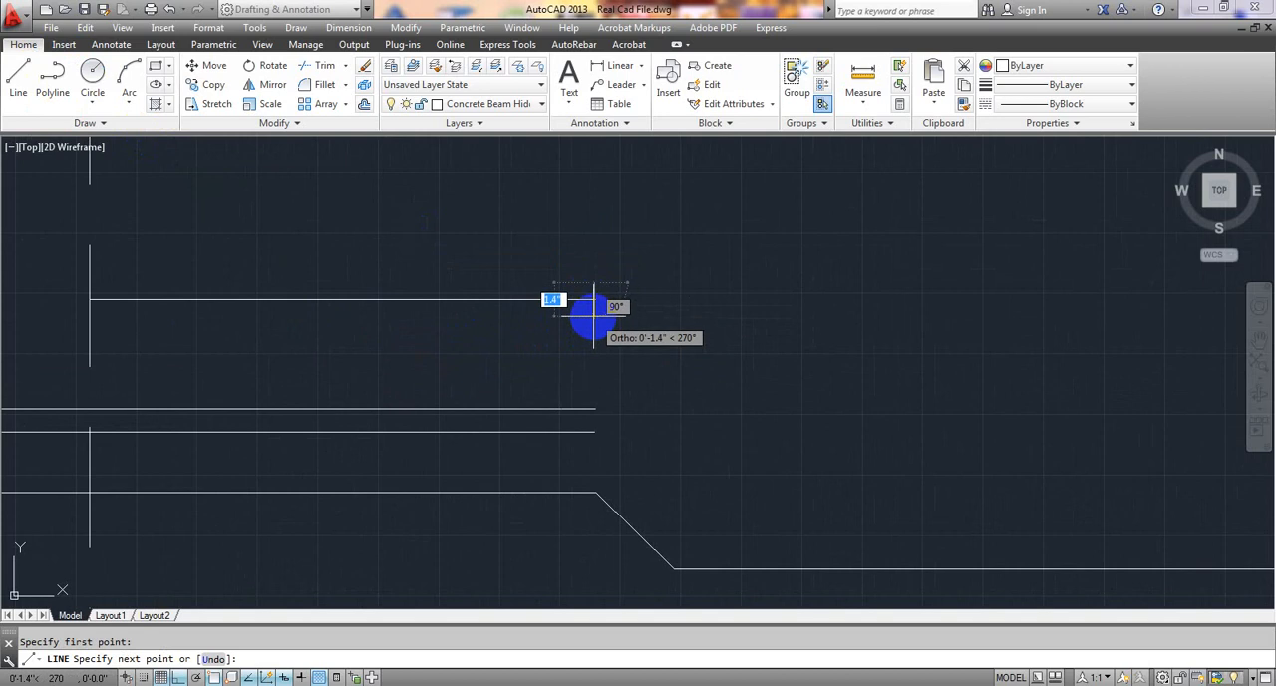
left_click(593, 316)
key("Escape")
With ortho off, draw a small triangular arrowhead from lines at the dimension line's beam-face end, pointing at the beam.
middle_click_drag(535, 366, 524, 367)
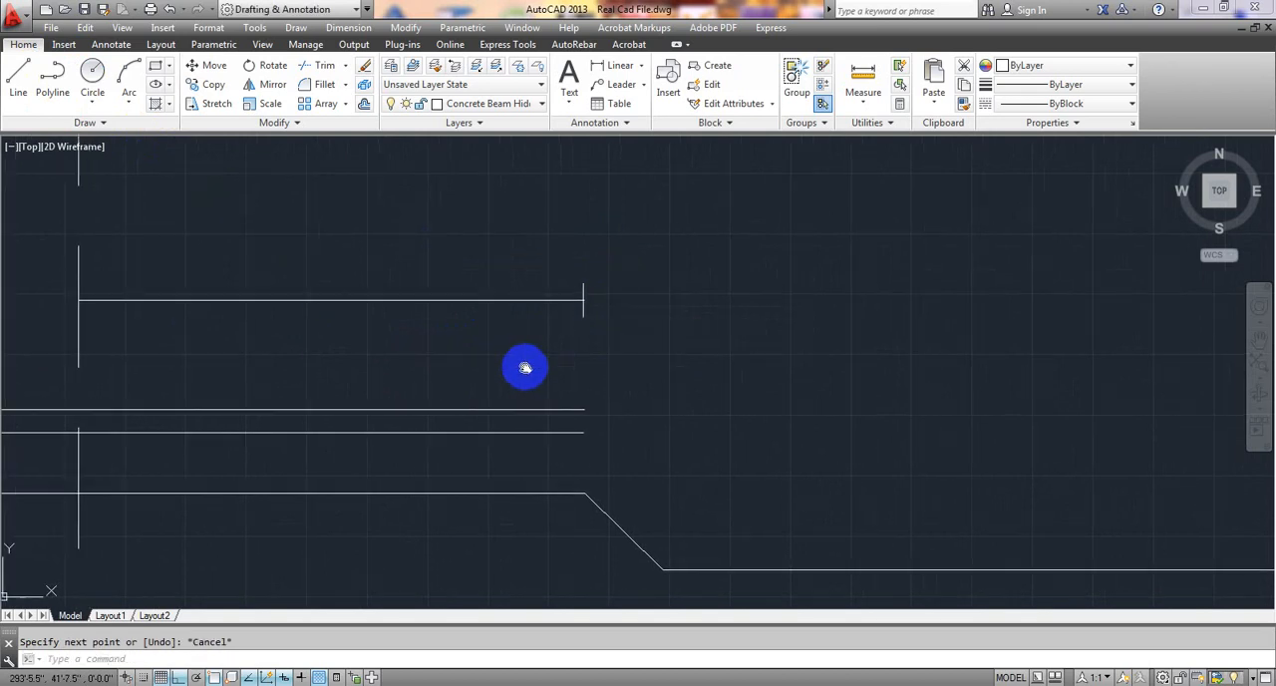
left_click(20, 79)
scroll(123, 329, "up", 5)
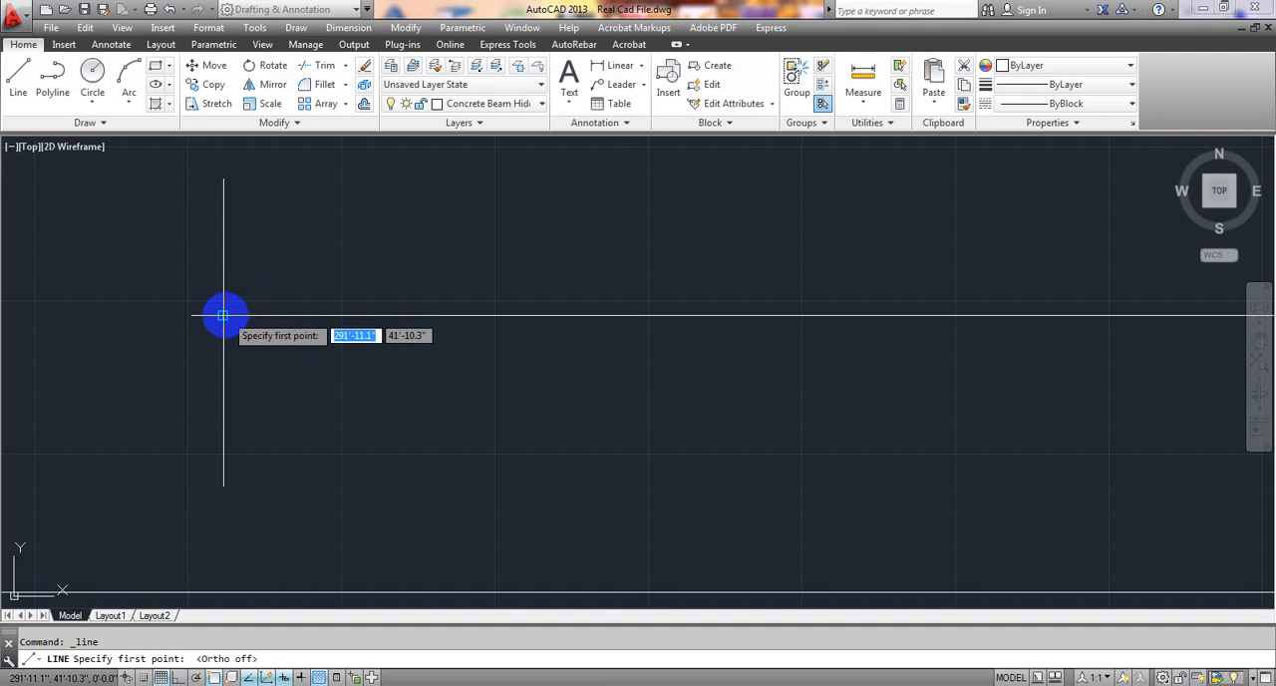
left_click(223, 315)
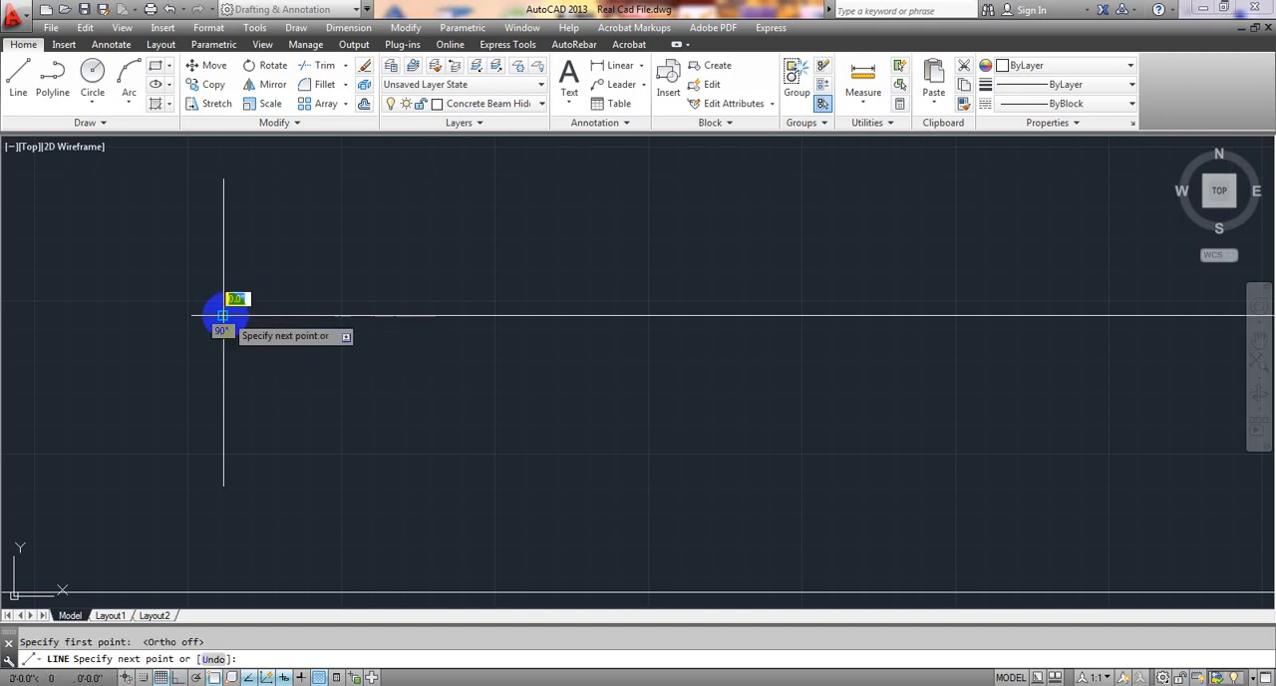
left_click(265, 284)
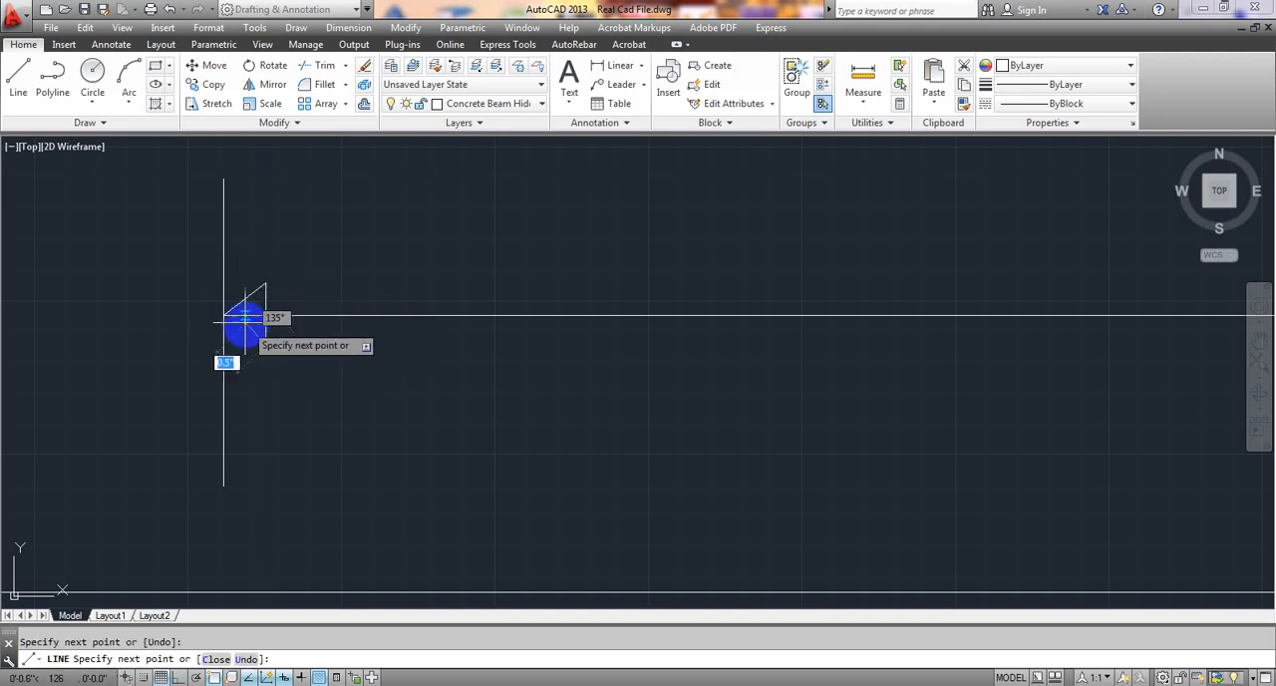
key("Escape")
scroll(332, 378, "down", 3)
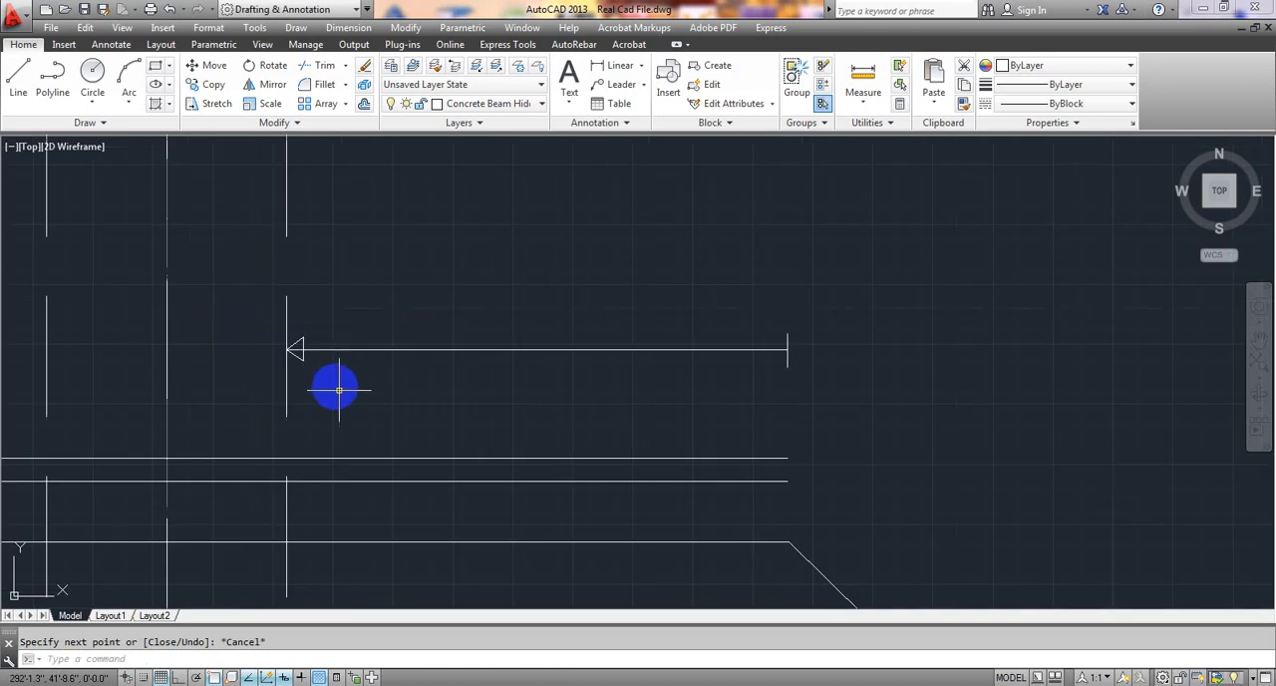
Draw a small triangular arrowhead at the other end of the first dimension line, pointing at the end tick above the bars' ends.
scroll(472, 413, "down", 3)
middle_click_drag(475, 413, 322, 378)
scroll(434, 358, "up", 3)
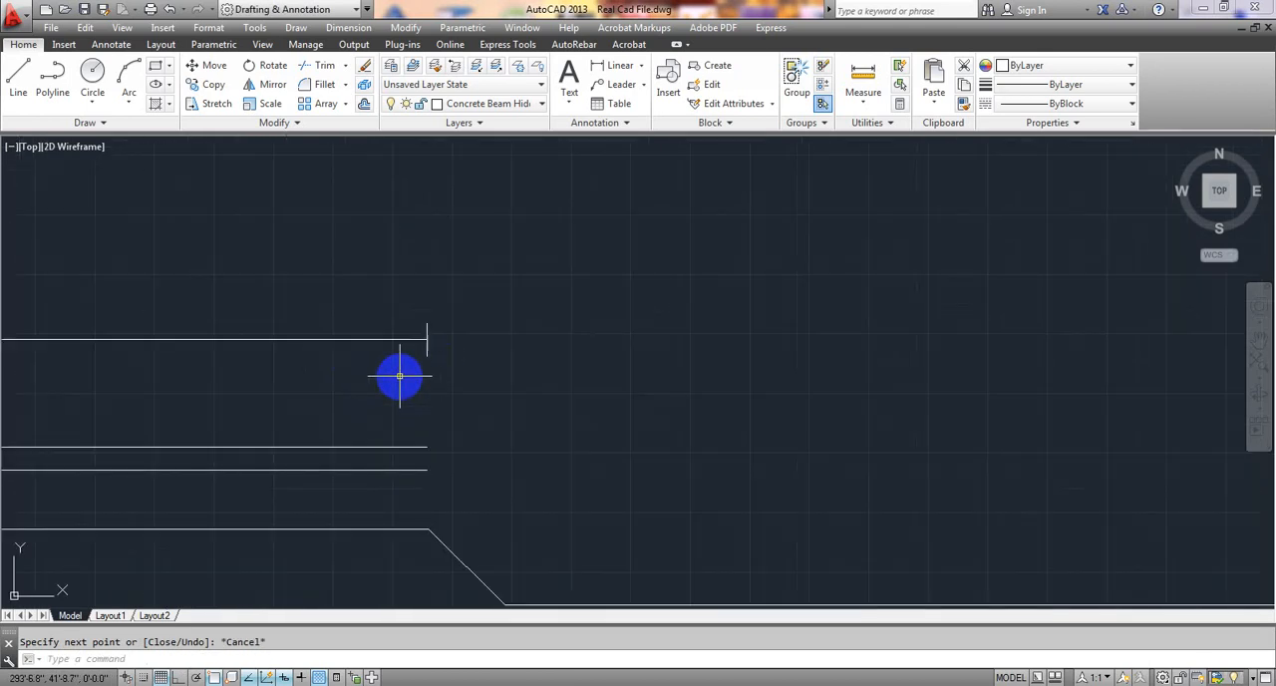
key("Return")
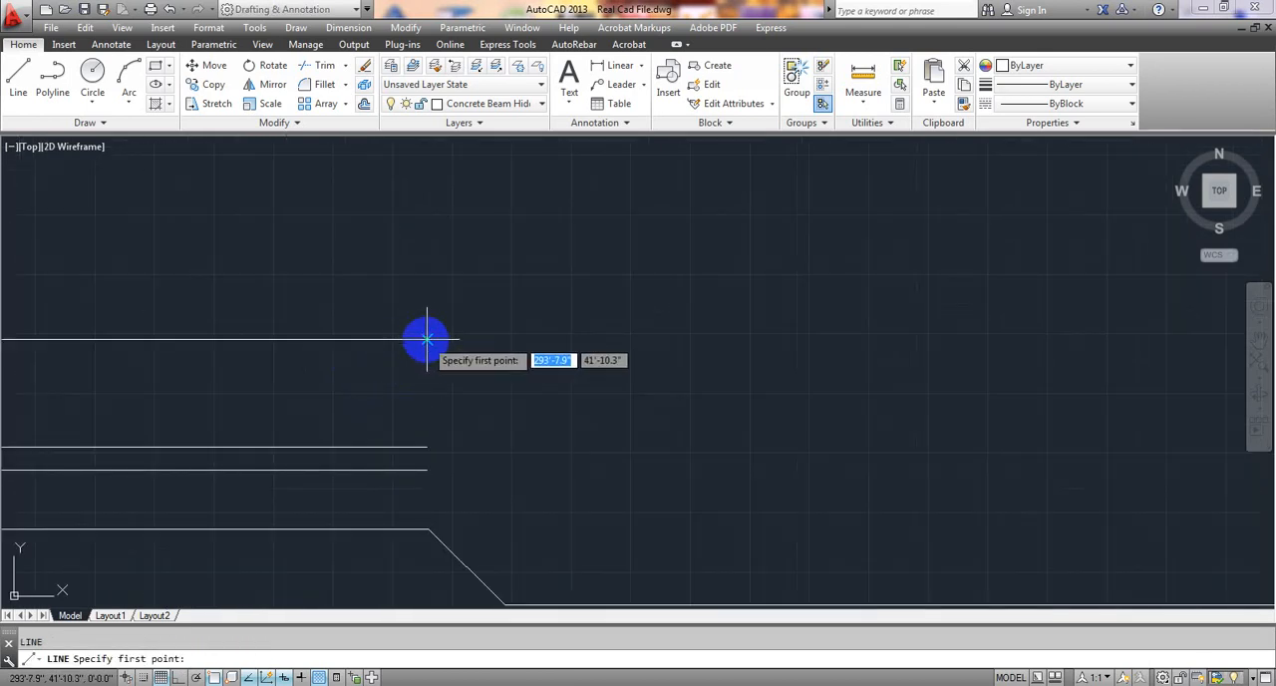
left_click(426, 340)
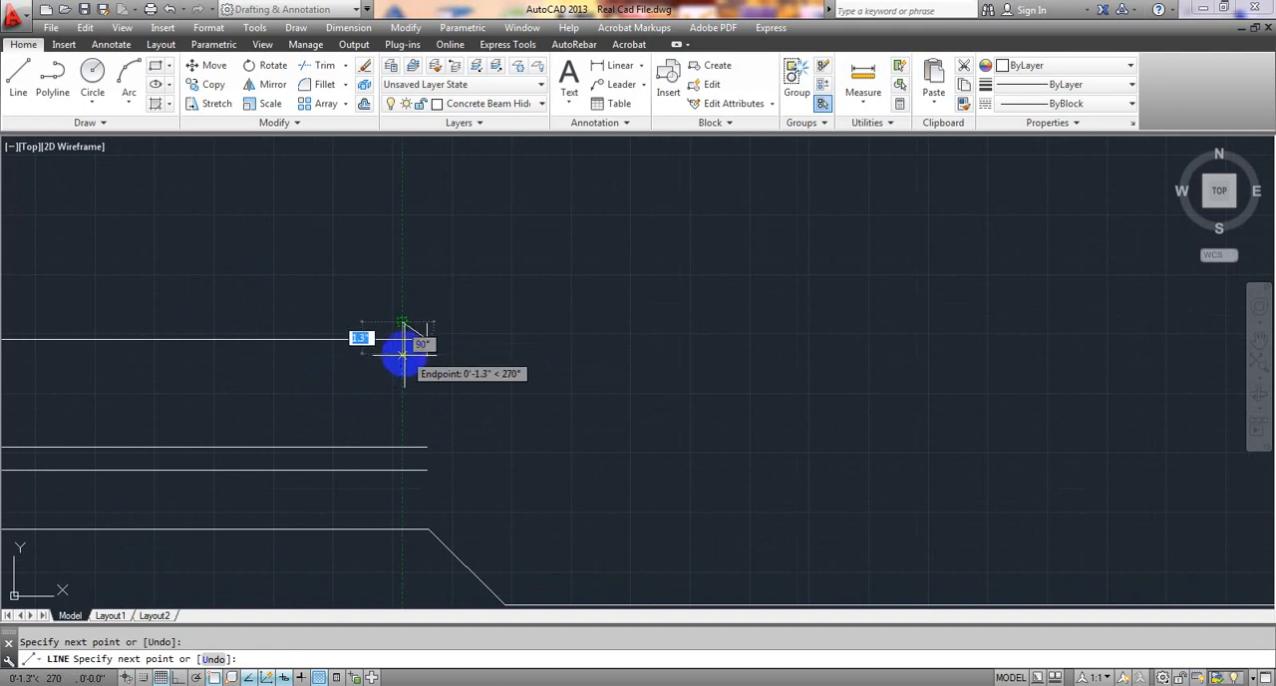
left_click(426, 339)
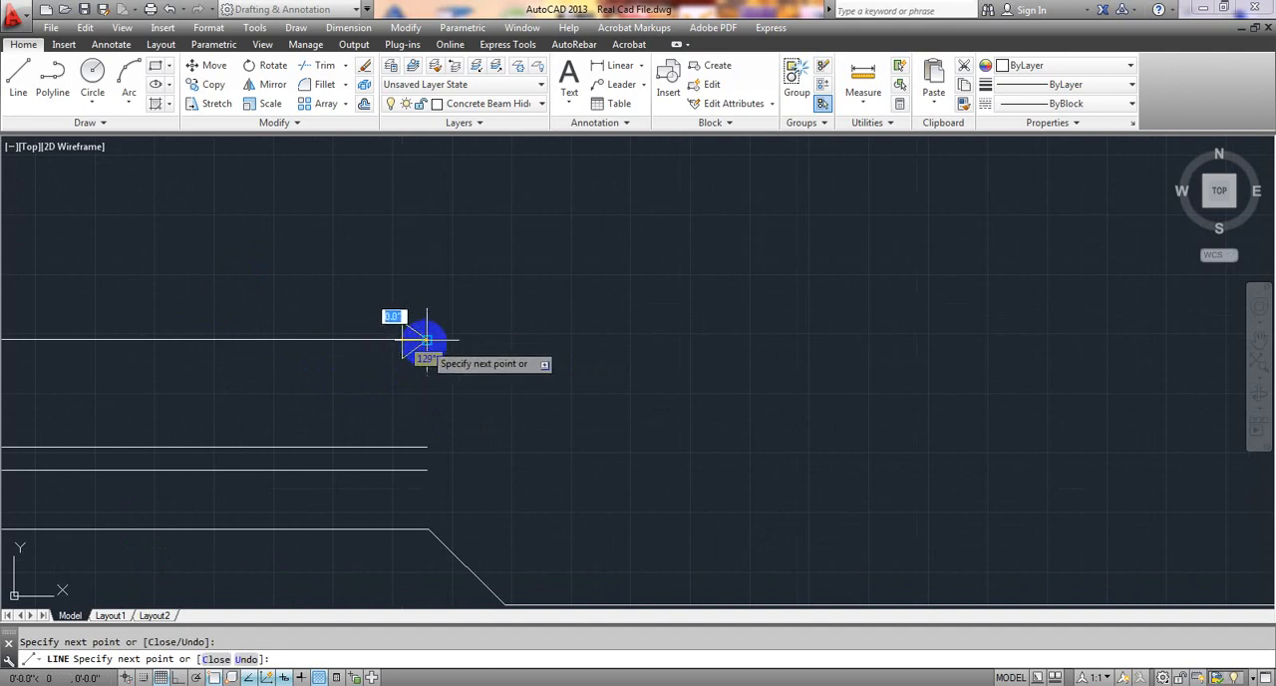
key("Escape")
Draw a horizontal dimension line about 3'-0.9" long above the second beam's extra top bars, from their left ends to the near beam face, using ortho.
scroll(421, 340, "down", 5)
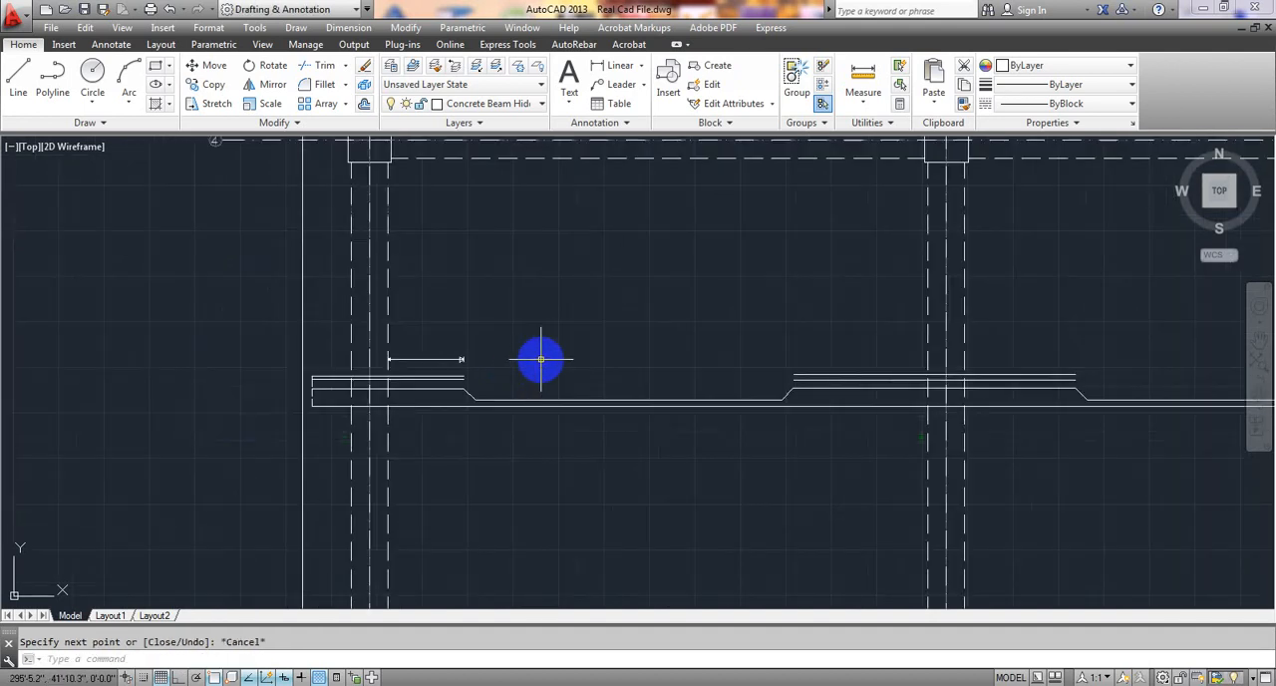
mouse_move(541, 362)
middle_mouse_down()
mouse_move(408, 320)
mouse_move(205, 305)
middle_mouse_up()
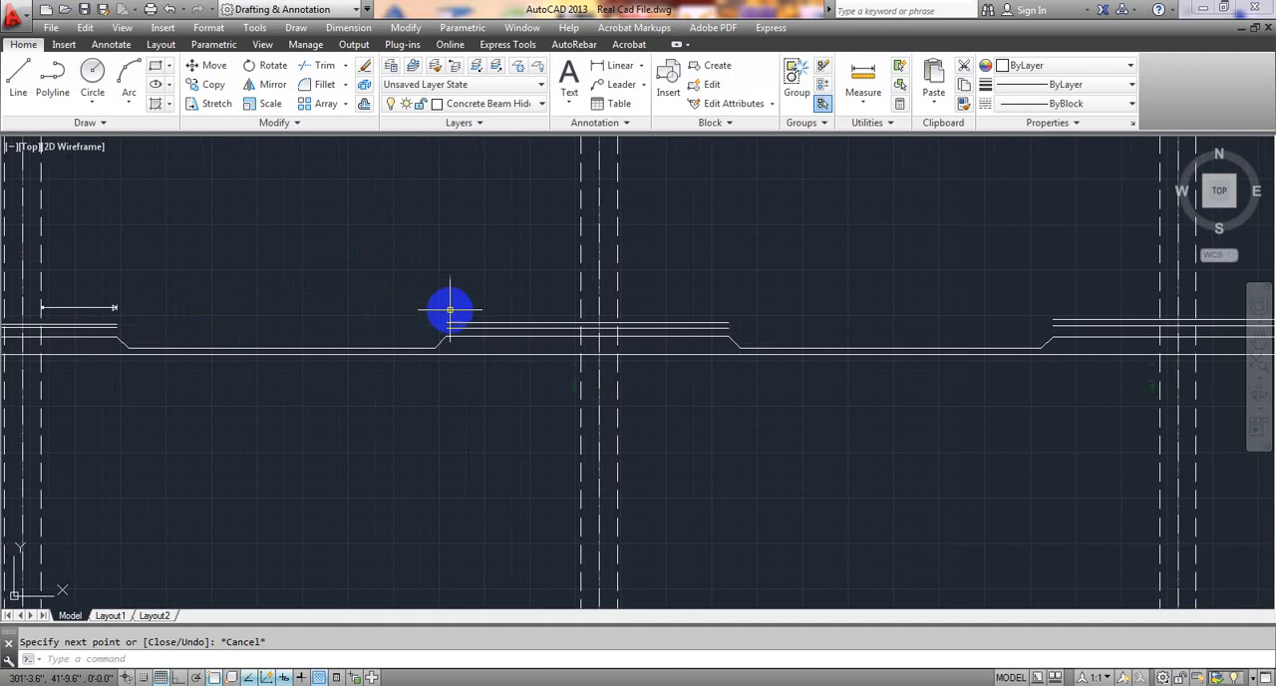
middle_click_drag(524, 285, 506, 303)
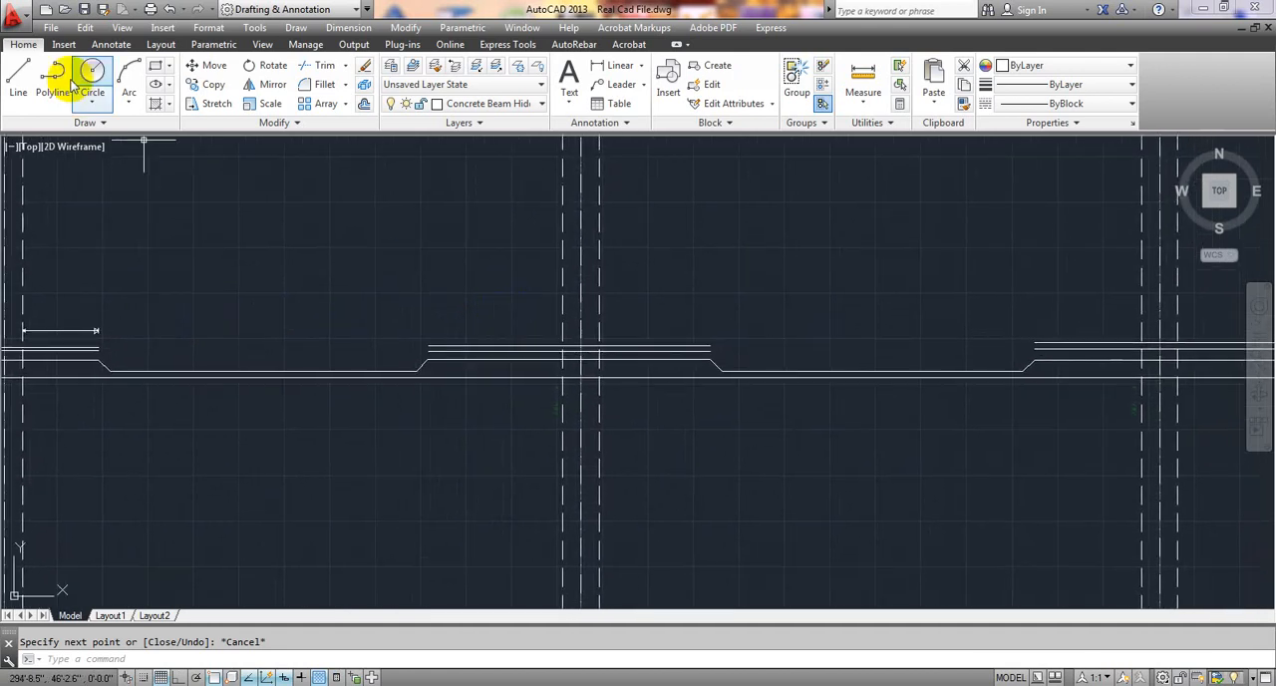
left_click(20, 71)
scroll(391, 271, "up", 2)
middle_click_drag(465, 342, 335, 290)
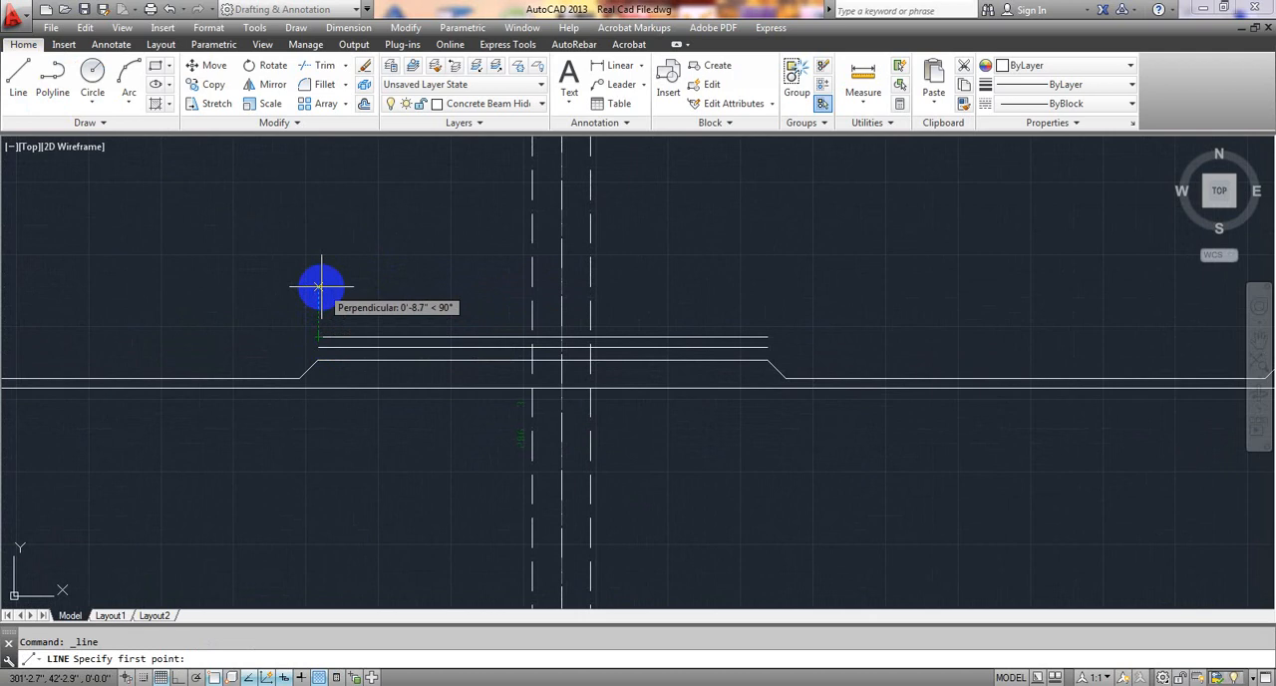
middle_click_drag(321, 294, 663, 273)
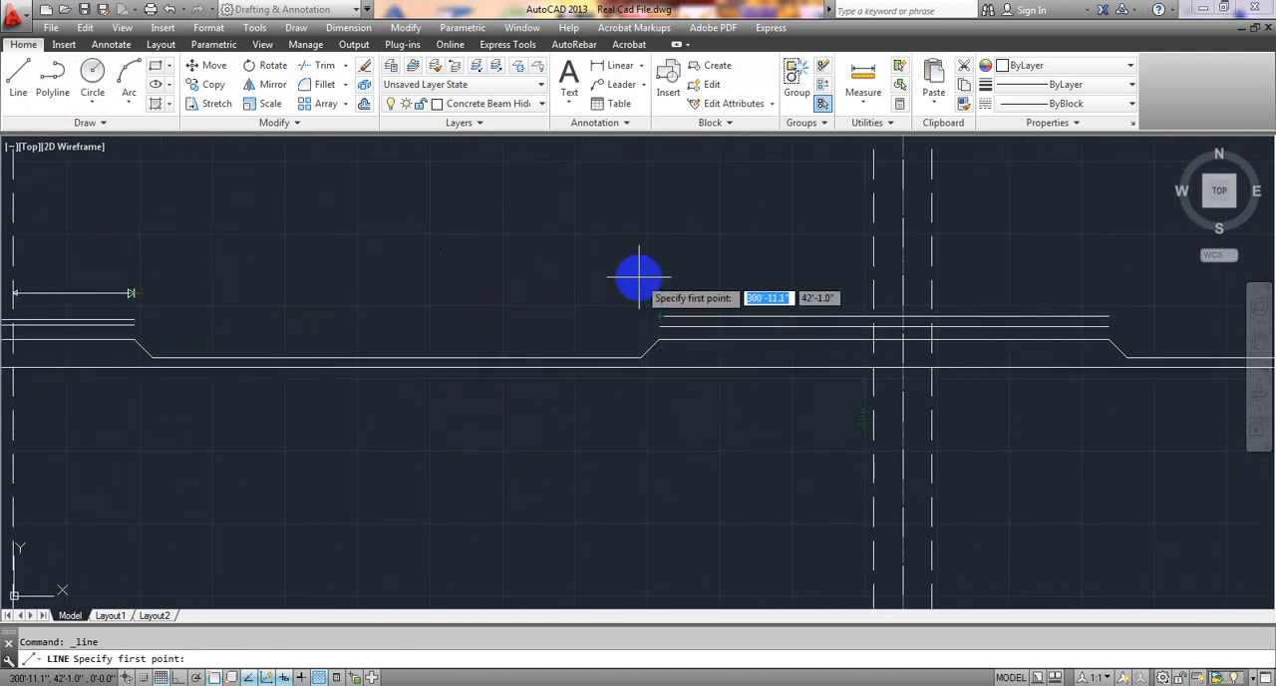
left_click(662, 292)
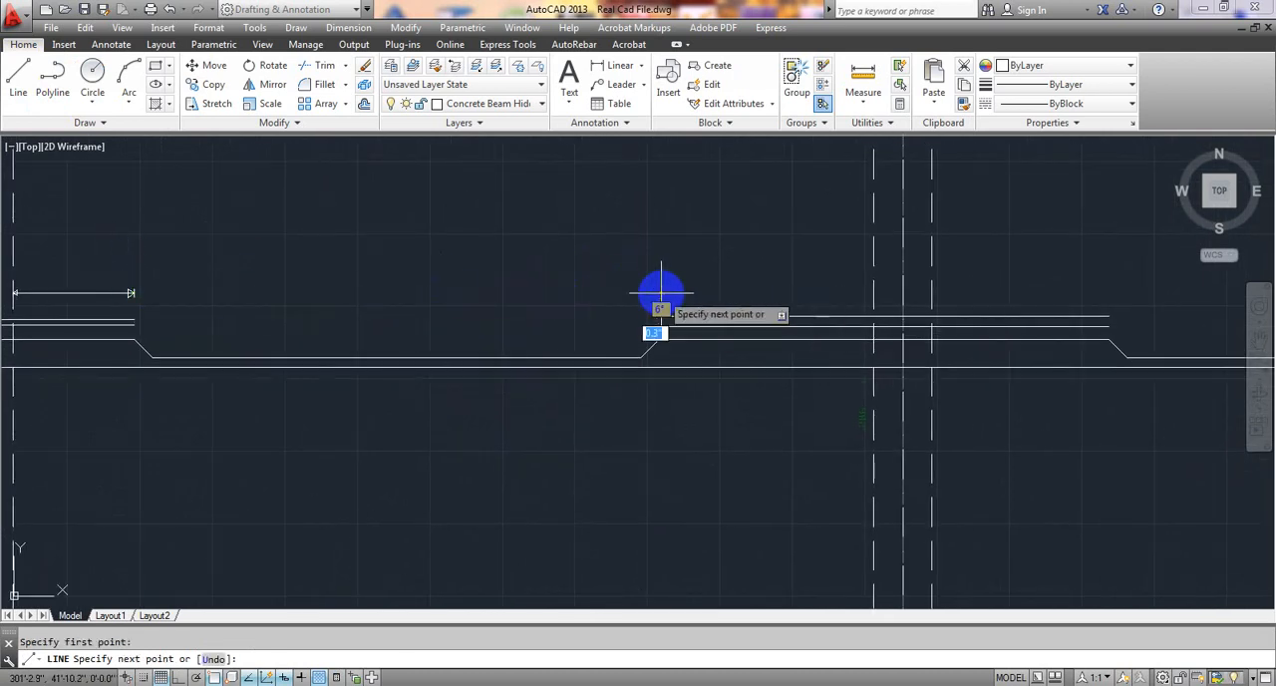
middle_click_drag(835, 293, 608, 289)
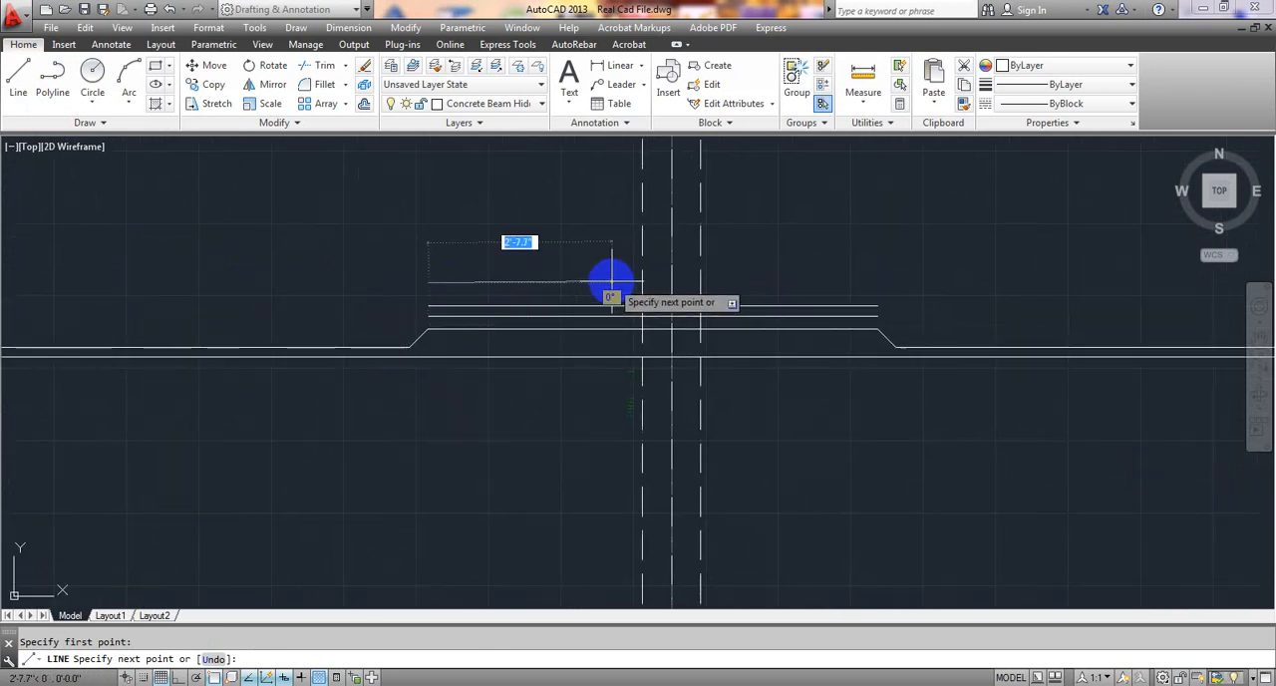
key("F8")
left_click(643, 285)
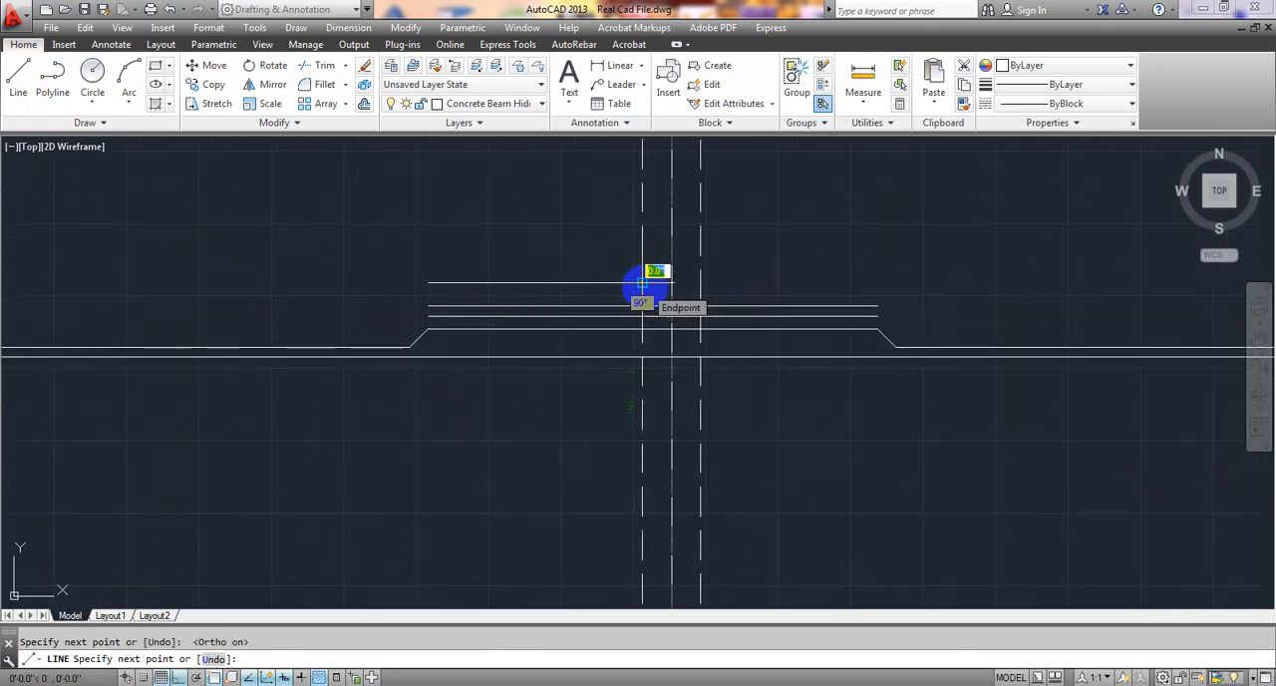
key("Escape")
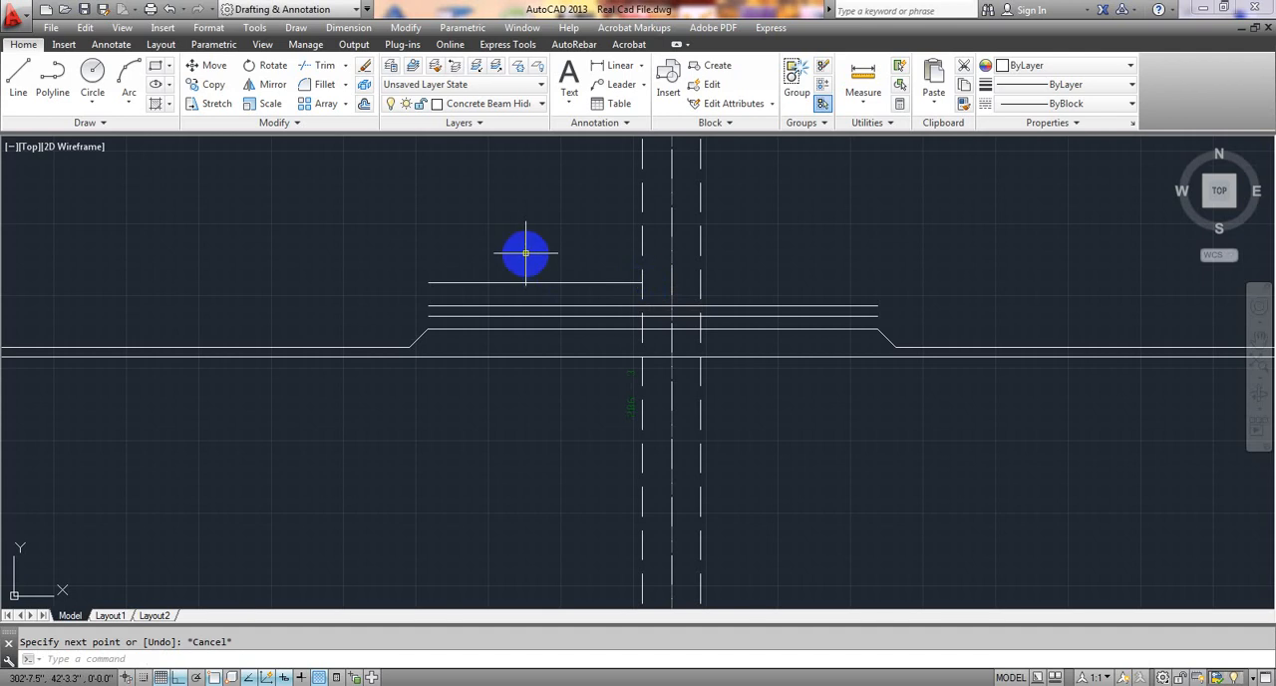
Draw a short vertical end tick, just over 1" long, across the second dimension line's end above the bars' left ends.
left_click(18, 78)
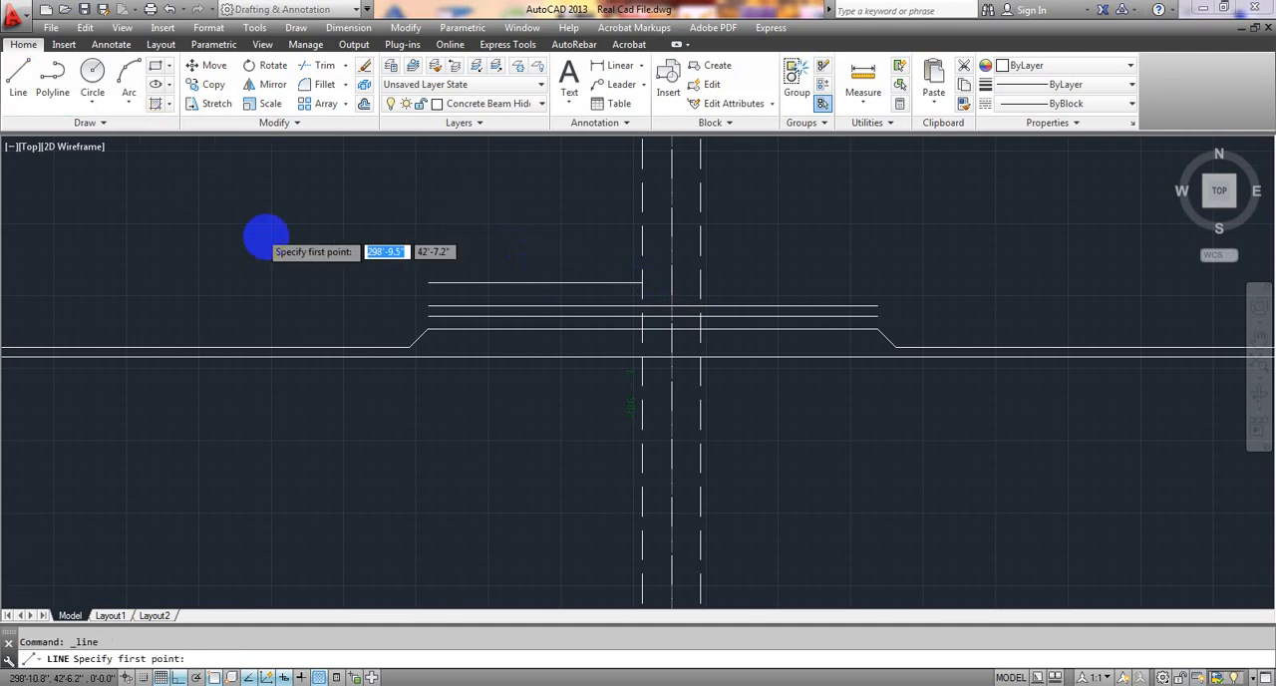
scroll(508, 270, "up", 5)
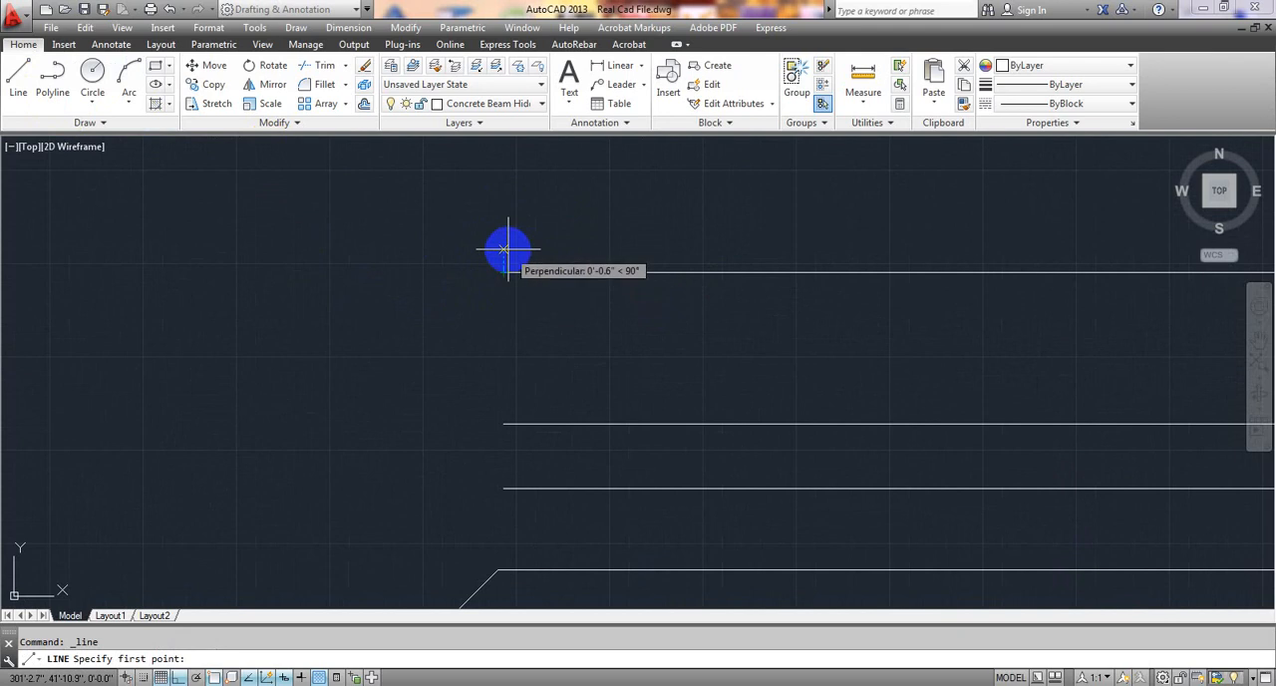
left_click(505, 248)
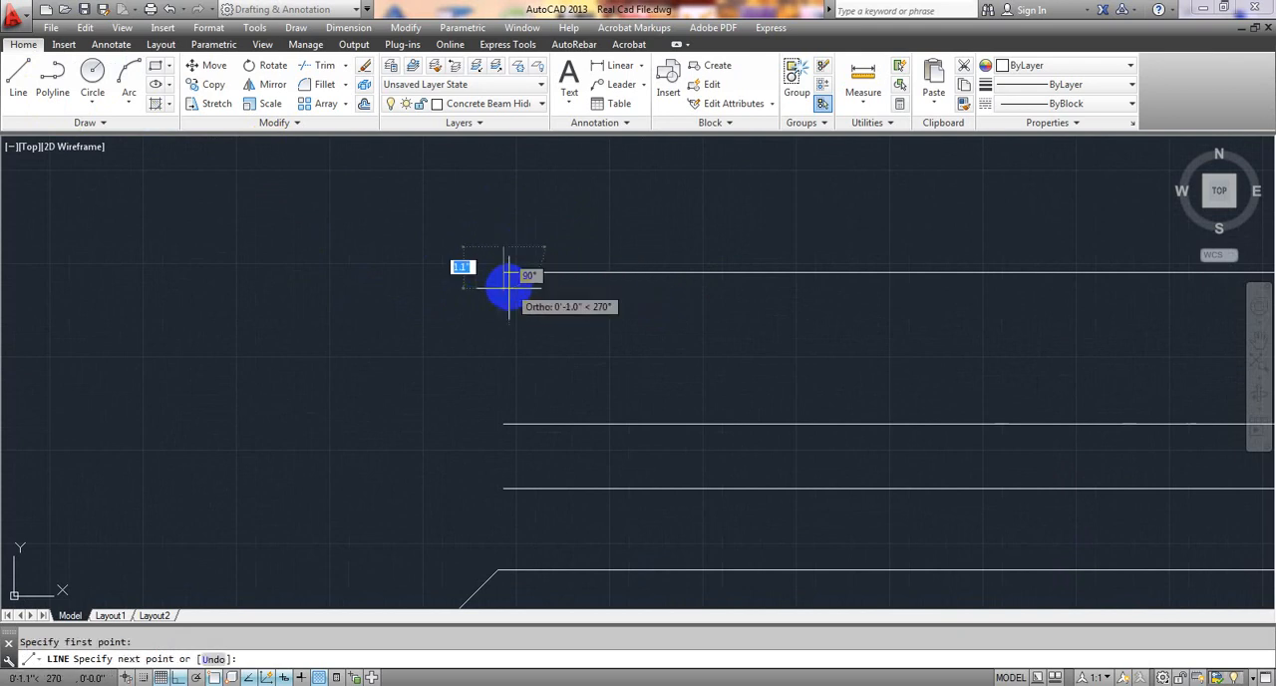
left_click(506, 292)
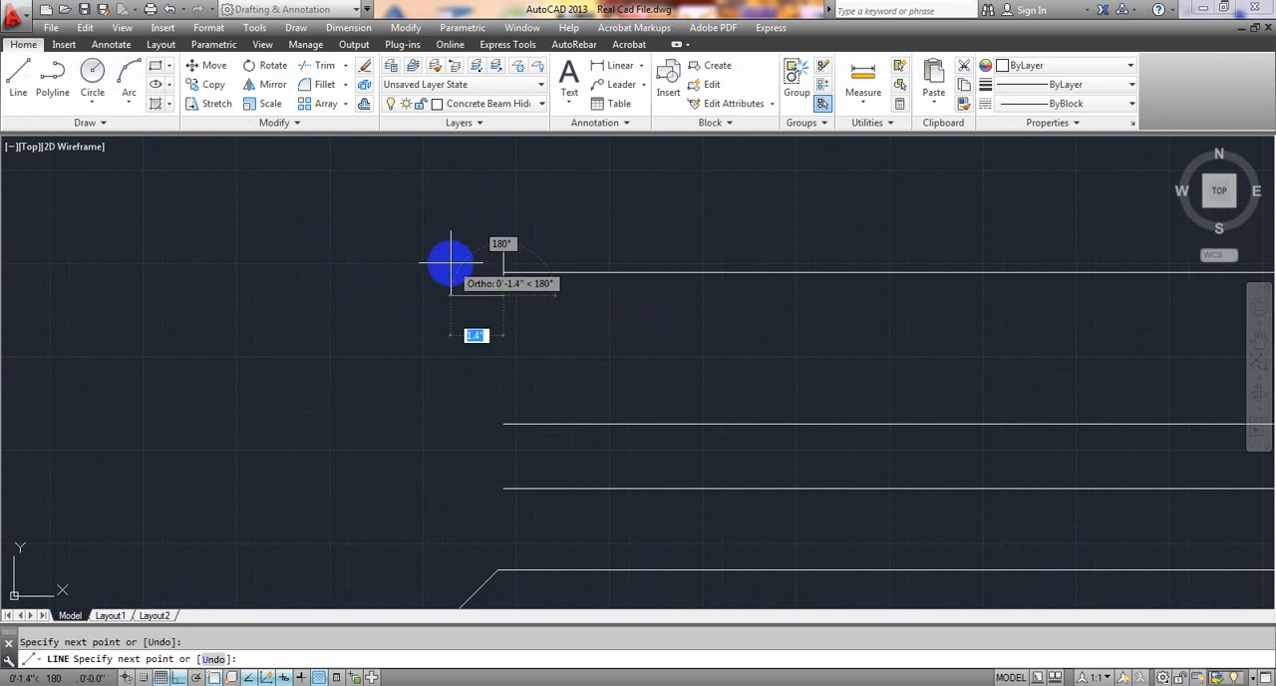
key("Escape")
With ortho off, draw a small triangular arrowhead at the second dimension line's left end, pointing at the end tick.
middle_click_drag(272, 212, 228, 206)
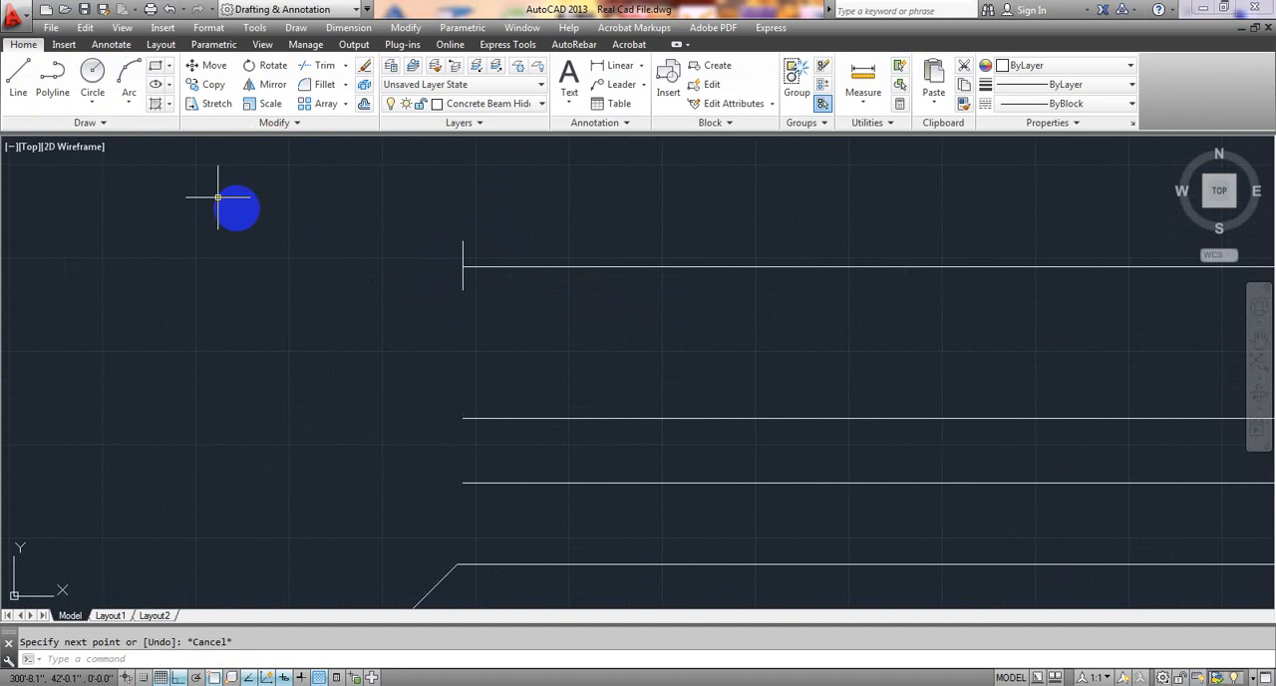
left_click(22, 84)
scroll(463, 278, "up", 4)
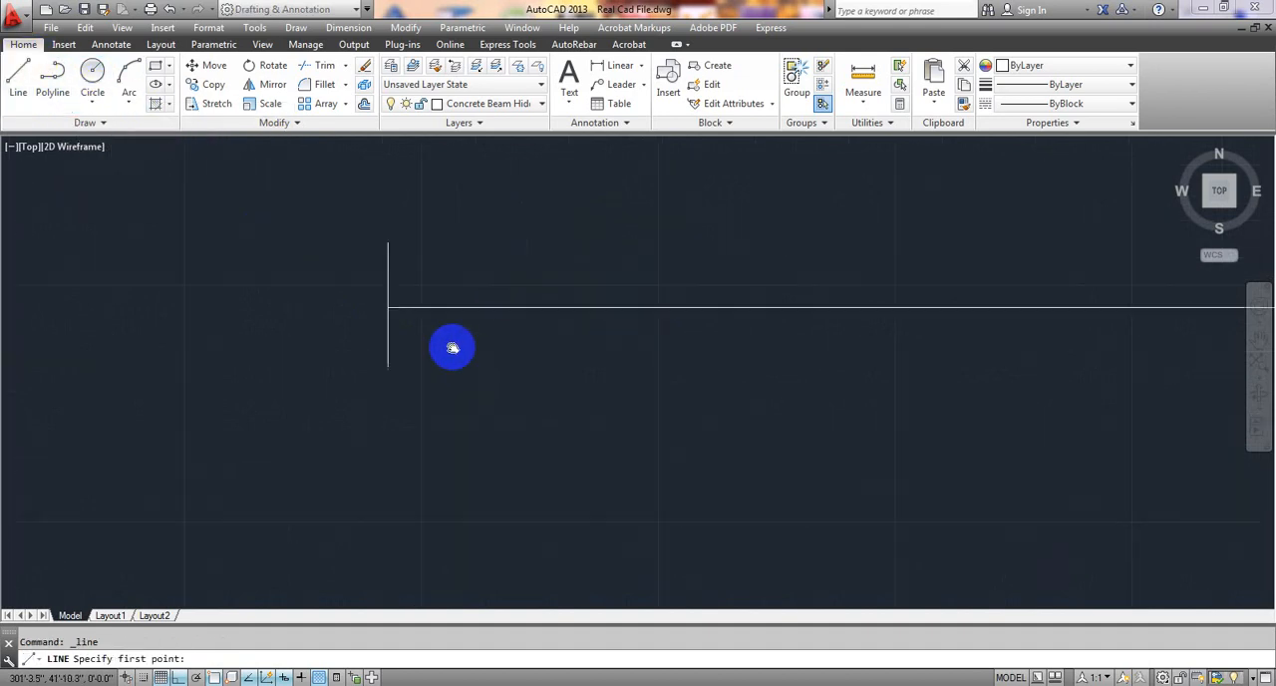
left_click(386, 315)
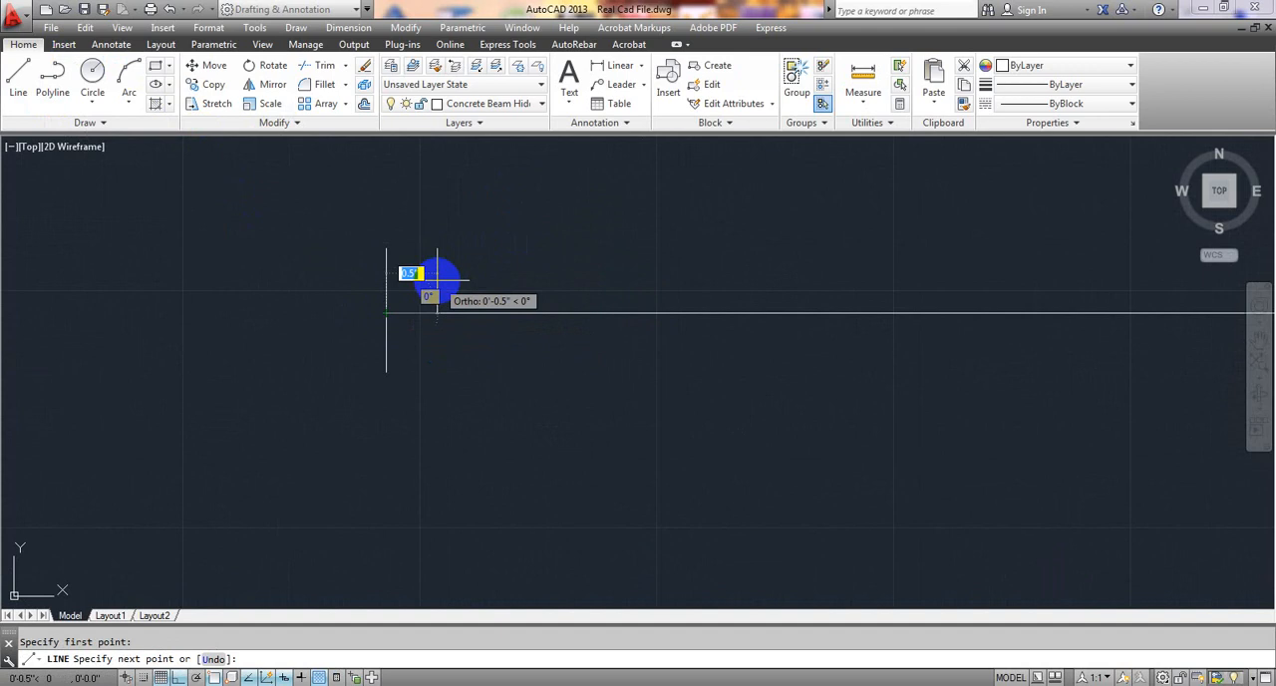
key("F8")
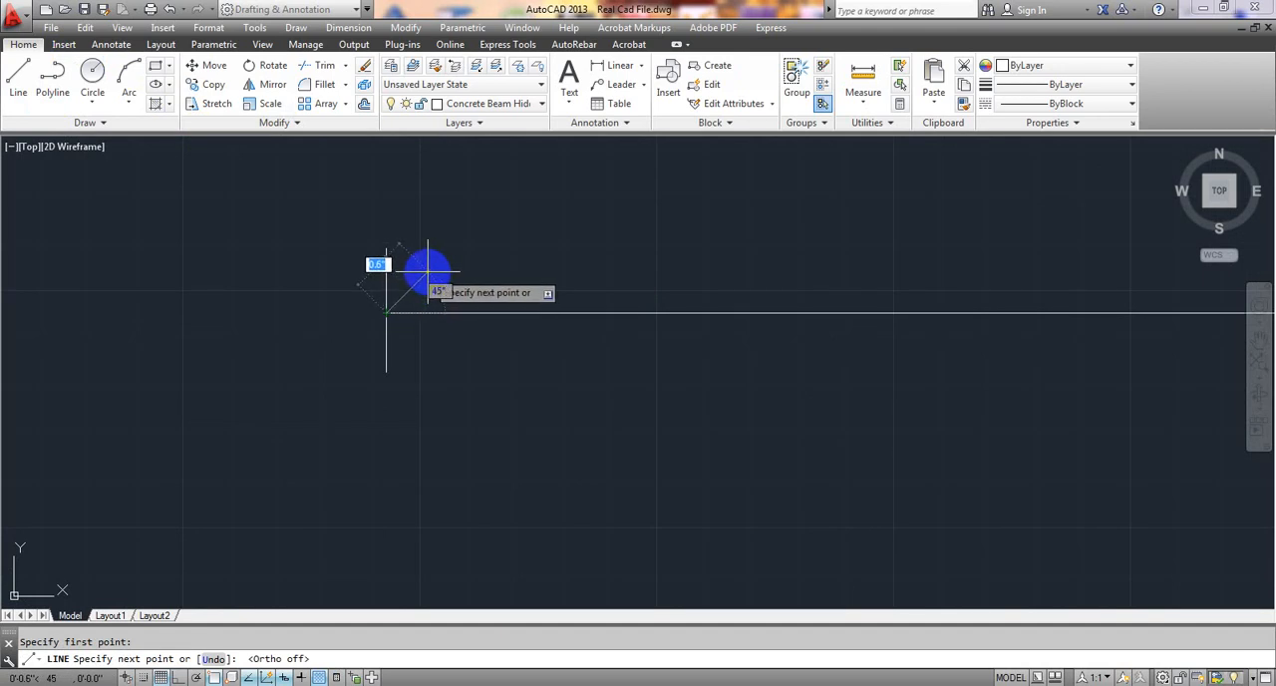
left_click(424, 342)
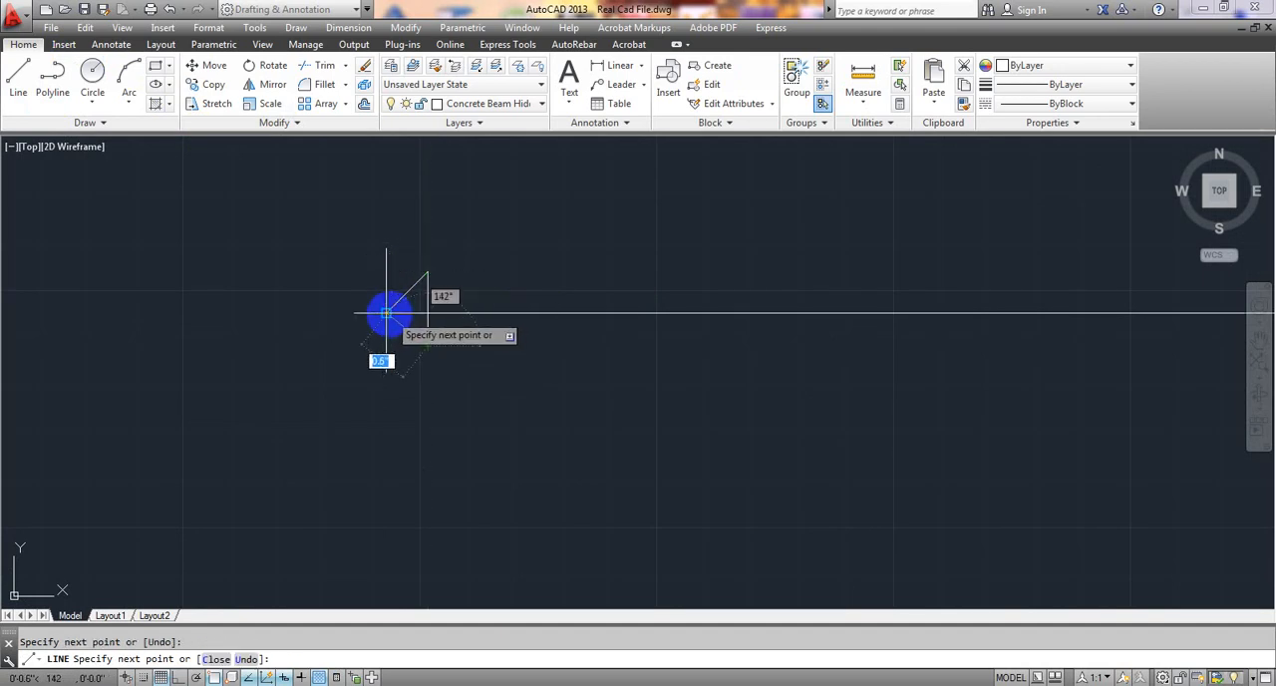
key("Escape")
Draw a small triangular arrowhead at the second dimension line's beam-face end, pointing at the beam.
scroll(491, 353, "down", 5)
middle_click_drag(548, 404, 72, 302)
middle_click_drag(663, 237, 575, 314)
key("Return")
scroll(698, 308, "up", 4)
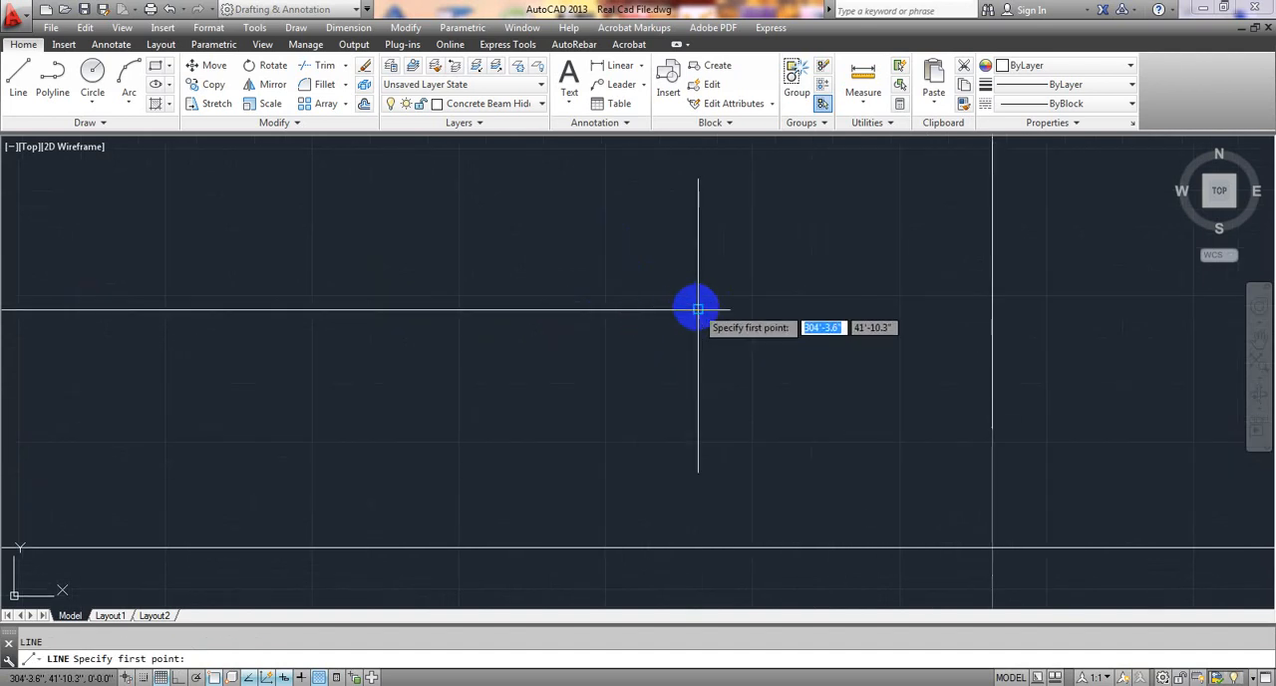
left_click(697, 309)
left_click(657, 272)
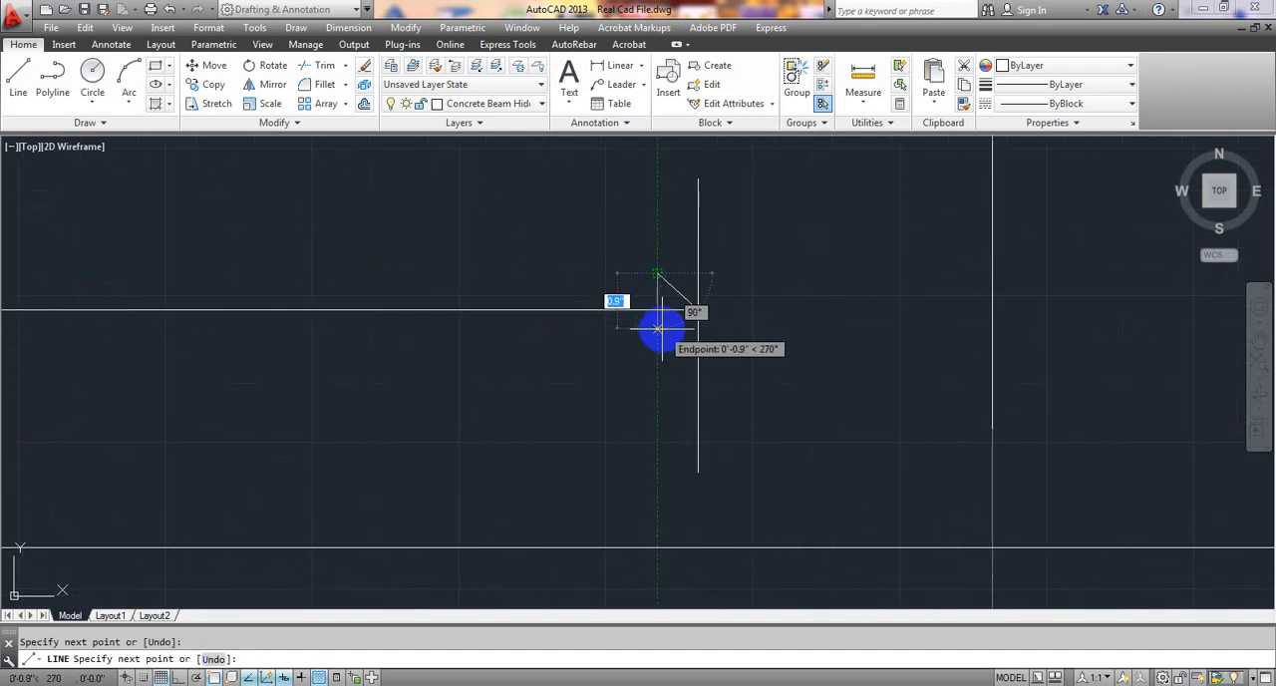
left_click(658, 336)
left_click(688, 314)
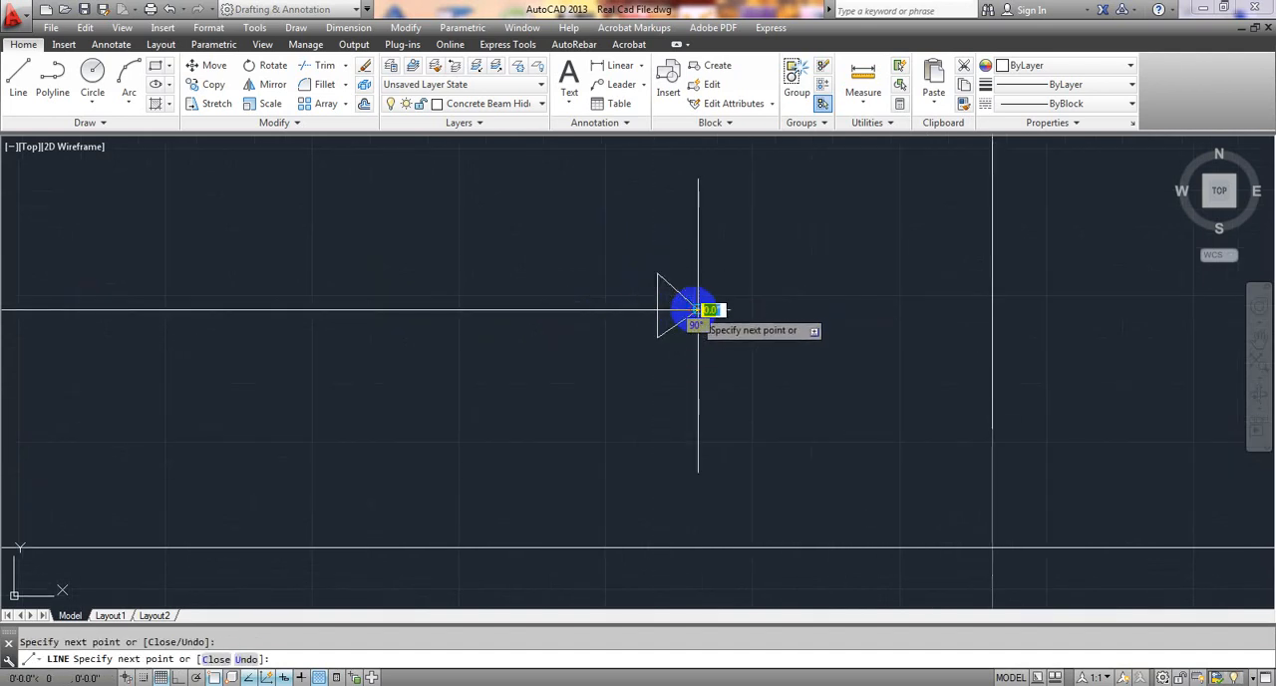
key("Escape")
Review the two dimension lines above the extra top bars in relation to the beams and the rest of the slab plan.
scroll(528, 366, "down", 5)
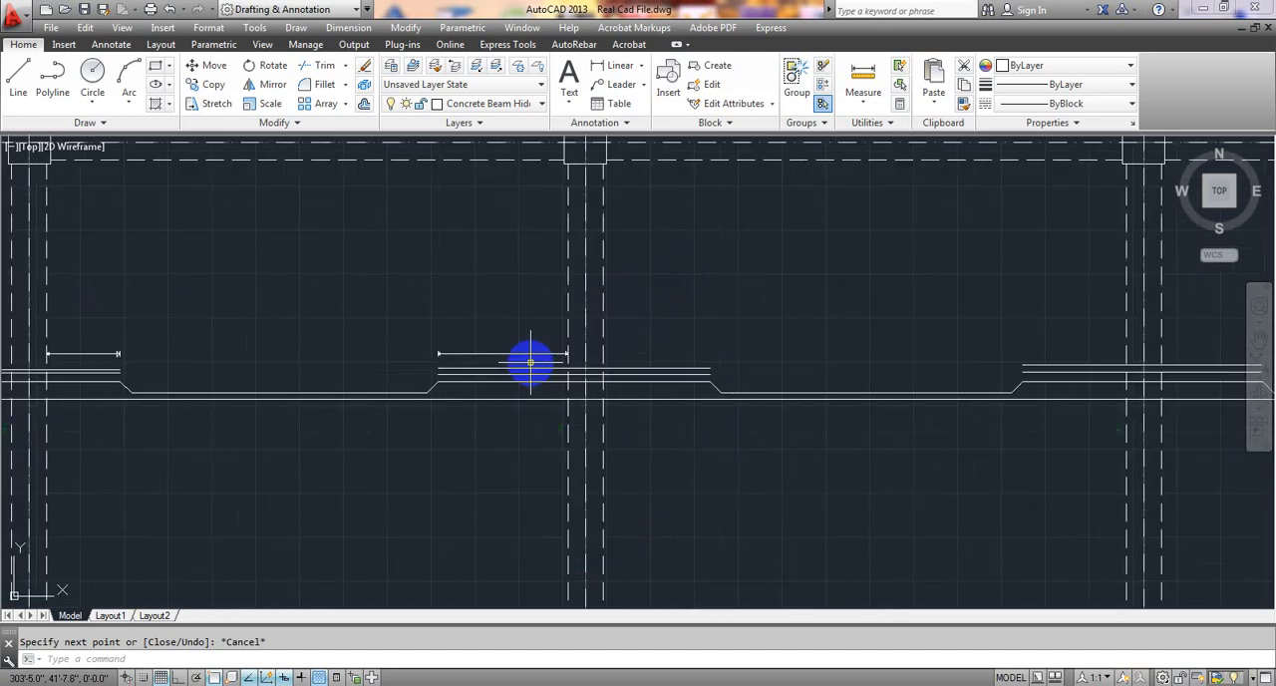
scroll(638, 309, "down", 2)
scroll(613, 294, "down", 3)
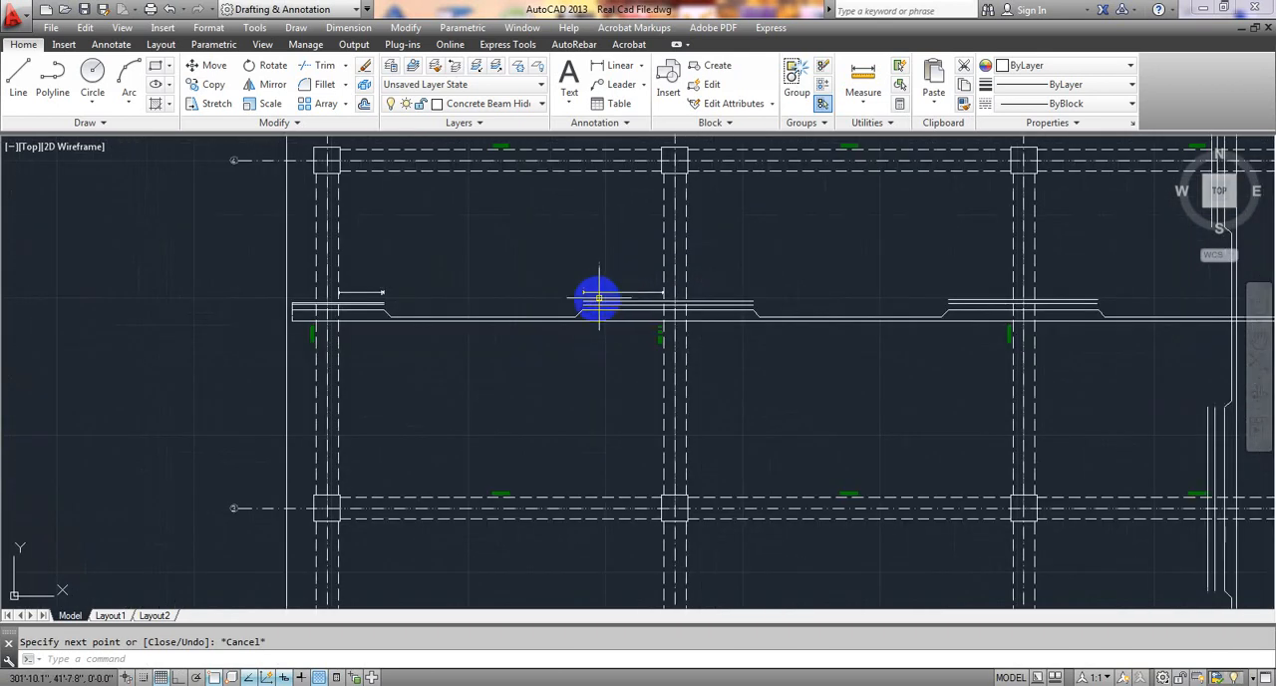
middle_click_drag(546, 397, 548, 403)
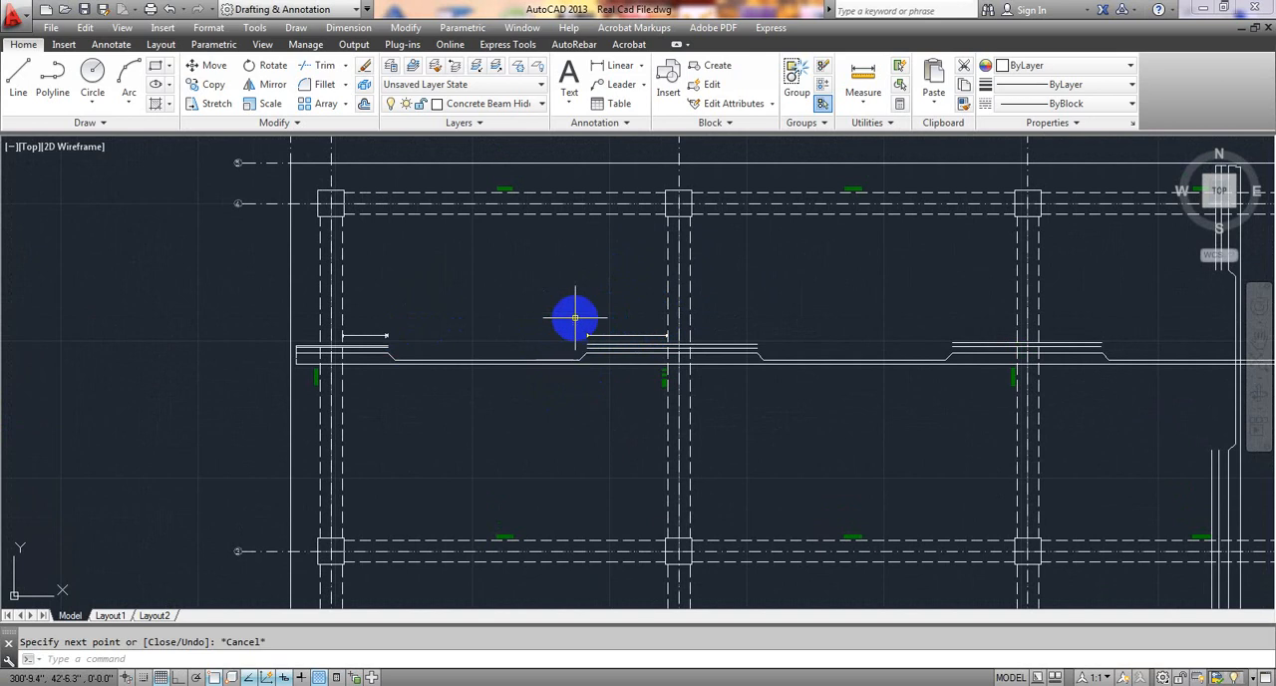
scroll(335, 341, "up", 5)
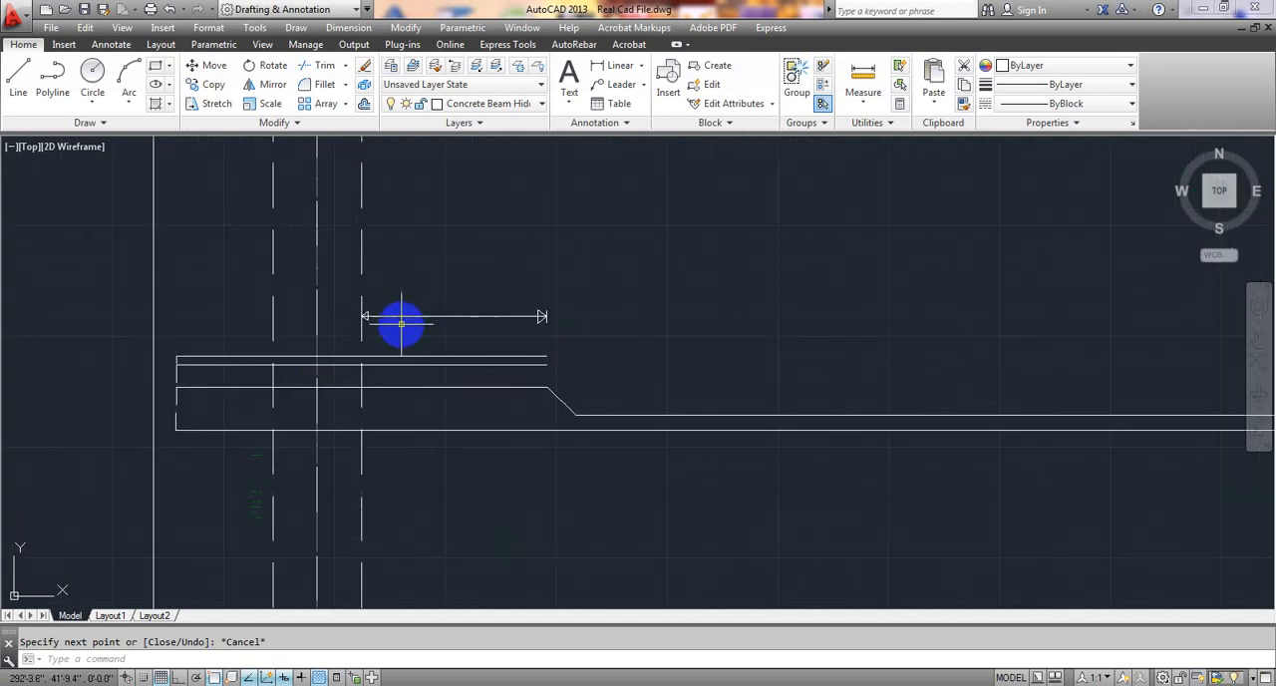
scroll(784, 319, "down", 2)
middle_click_drag(783, 319, 250, 328)
scroll(682, 289, "down", 4)
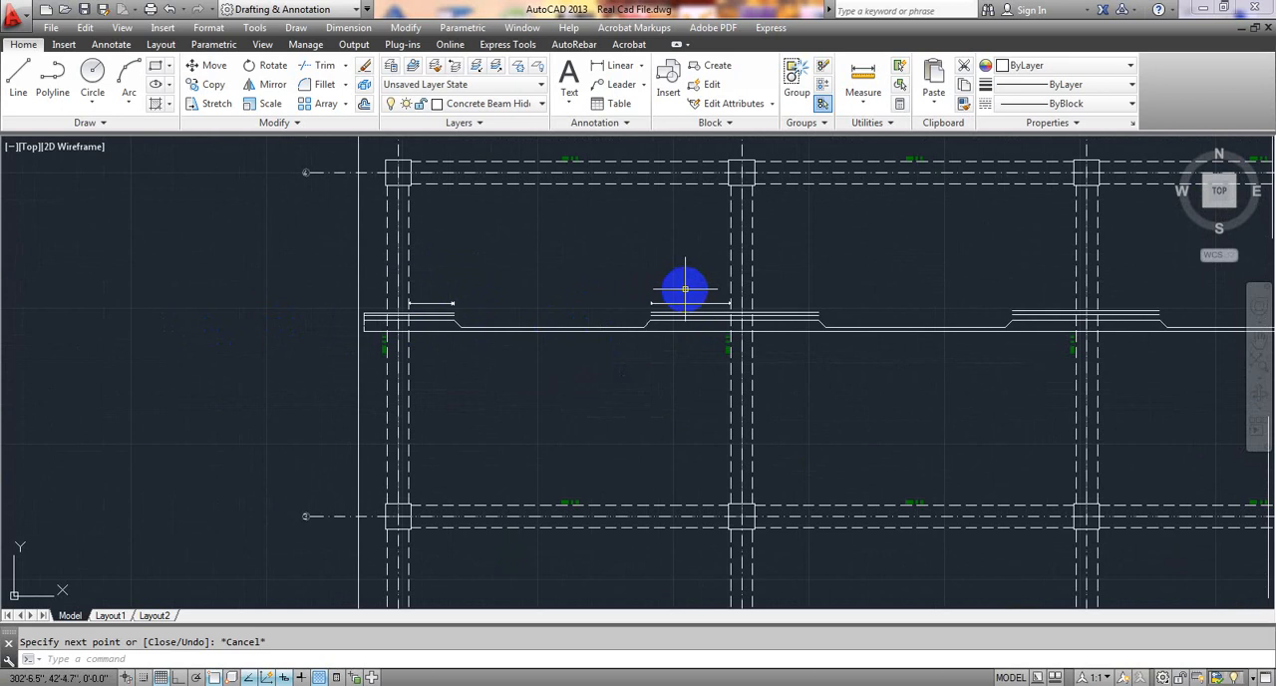
middle_click_drag(685, 289, 396, 269)
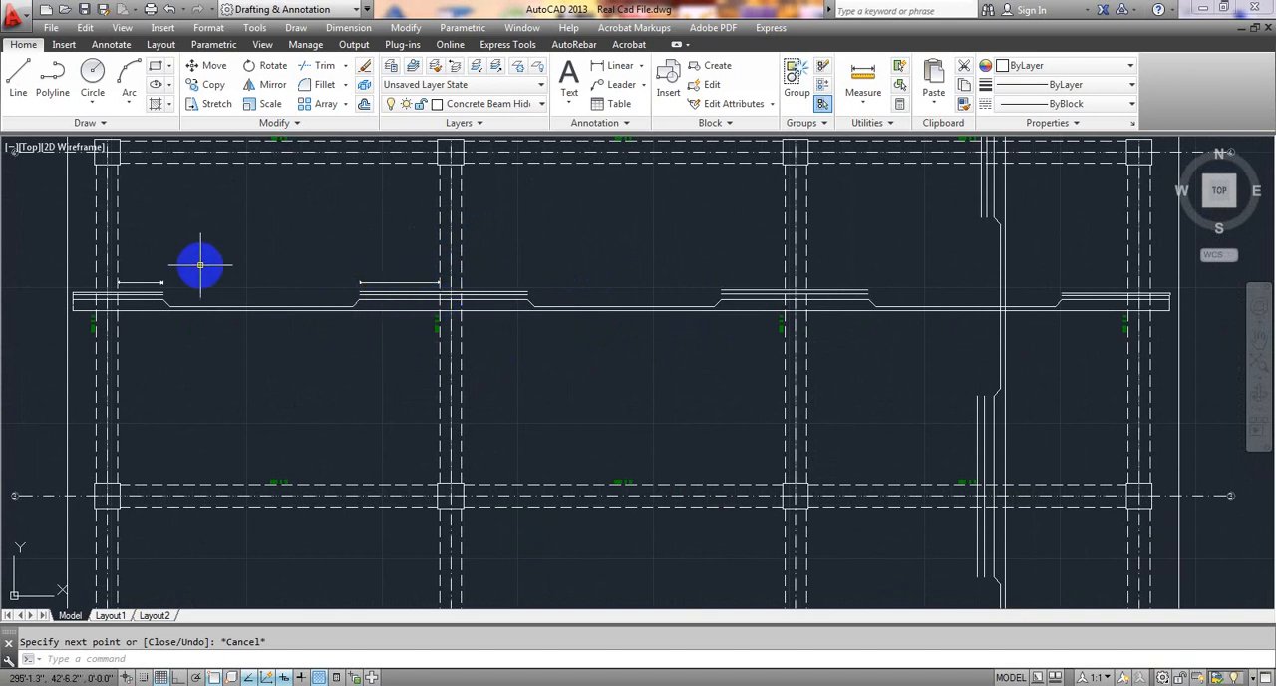
middle_click_drag(199, 264, 313, 267)
scroll(252, 275, "up", 2)
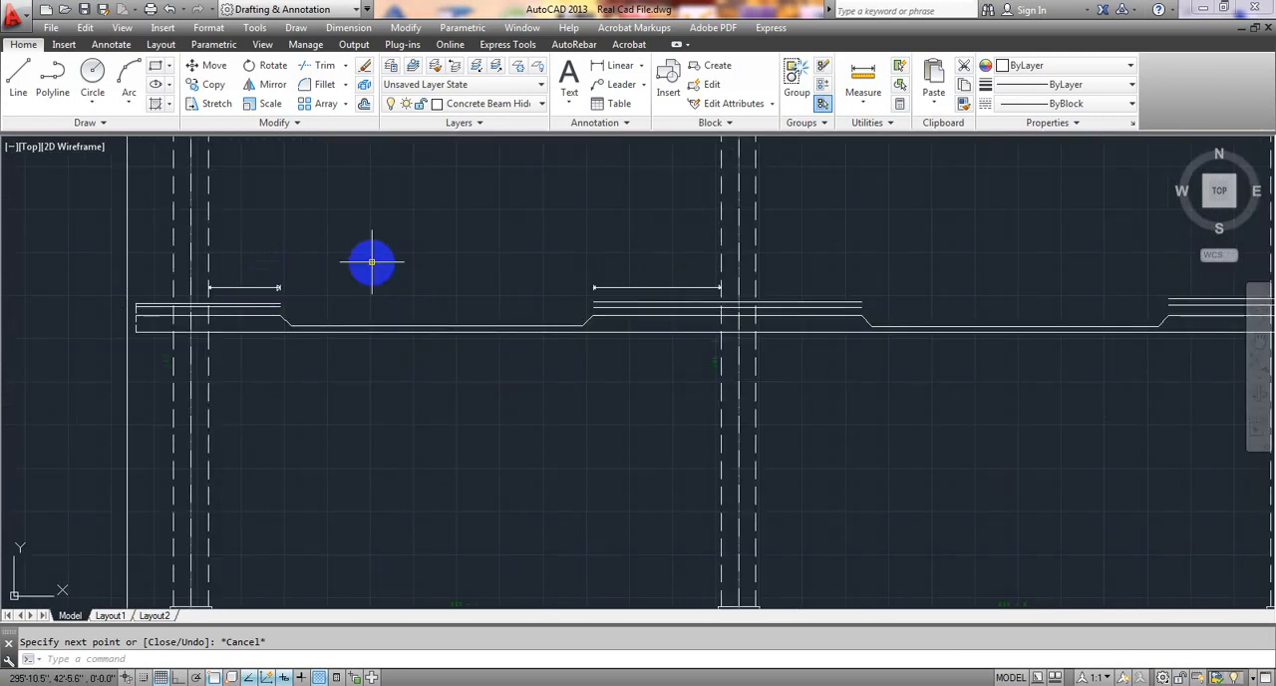
middle_click_drag(370, 262, 377, 282)
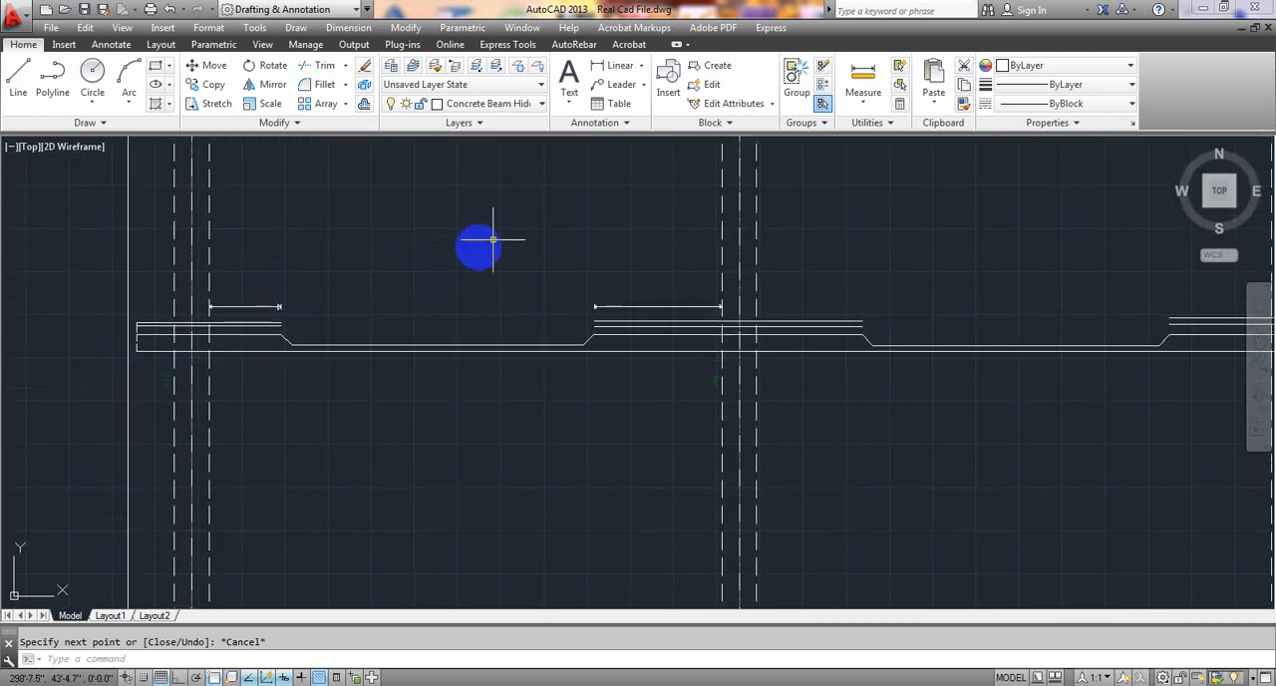
scroll(489, 245, "down", 8)
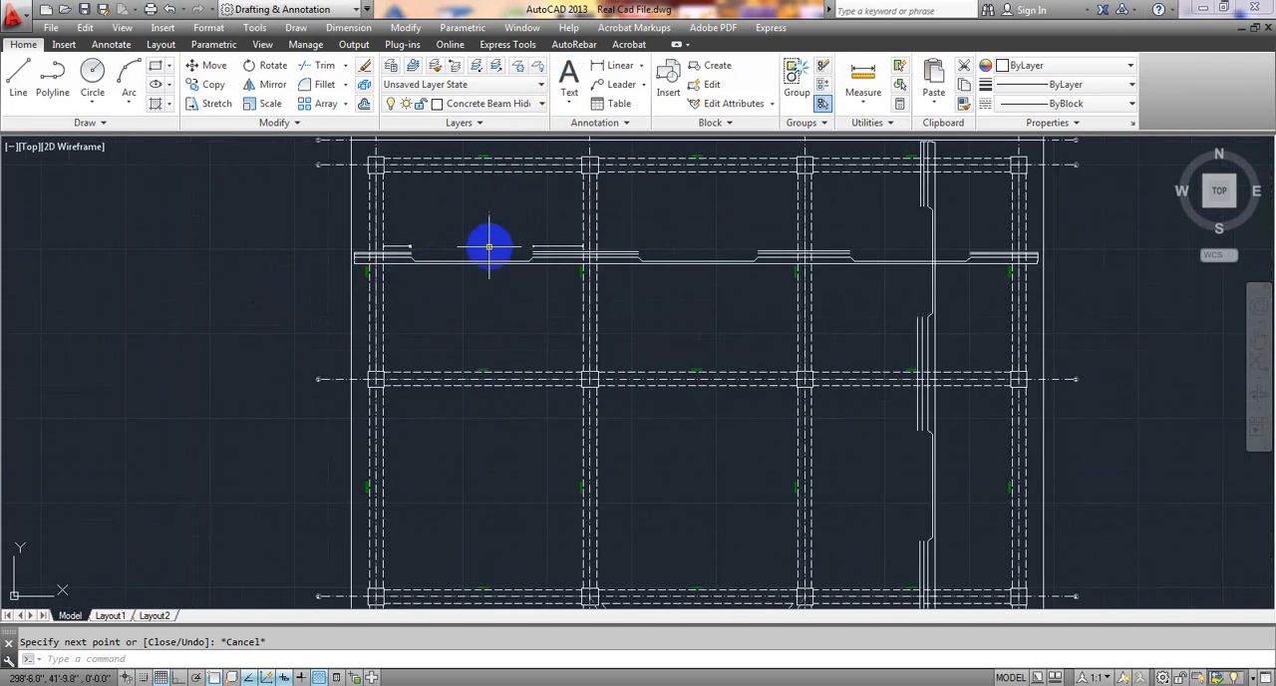
Examine the loose beam elevation and its cross-sections, checking how the top bar extensions from the supports are dimensioned.
middle_click_drag(474, 259, 572, 240)
mouse_move(370, 380)
middle_mouse_down()
mouse_move(521, 342)
mouse_move(669, 330)
middle_mouse_up()
scroll(227, 321, "up", 4)
scroll(407, 310, "up", 4)
scroll(365, 311, "up", 2)
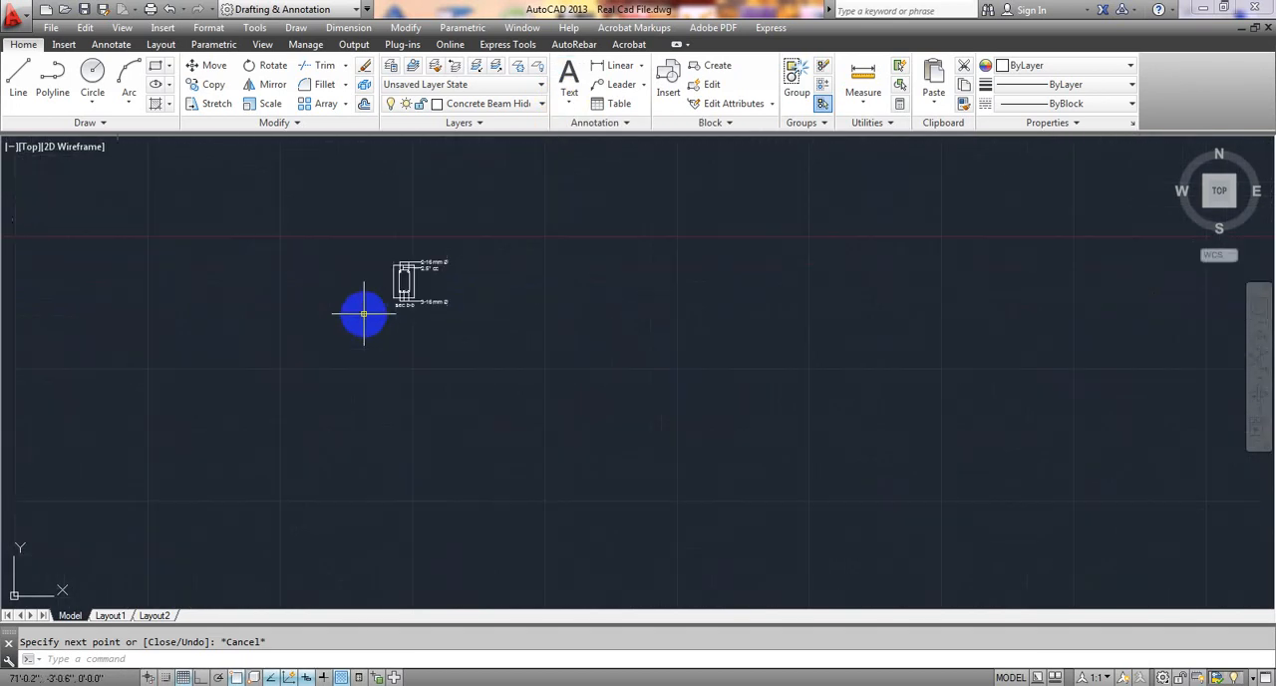
scroll(362, 313, "down", 6)
middle_click_drag(497, 350, 208, 357)
scroll(510, 339, "up", 4)
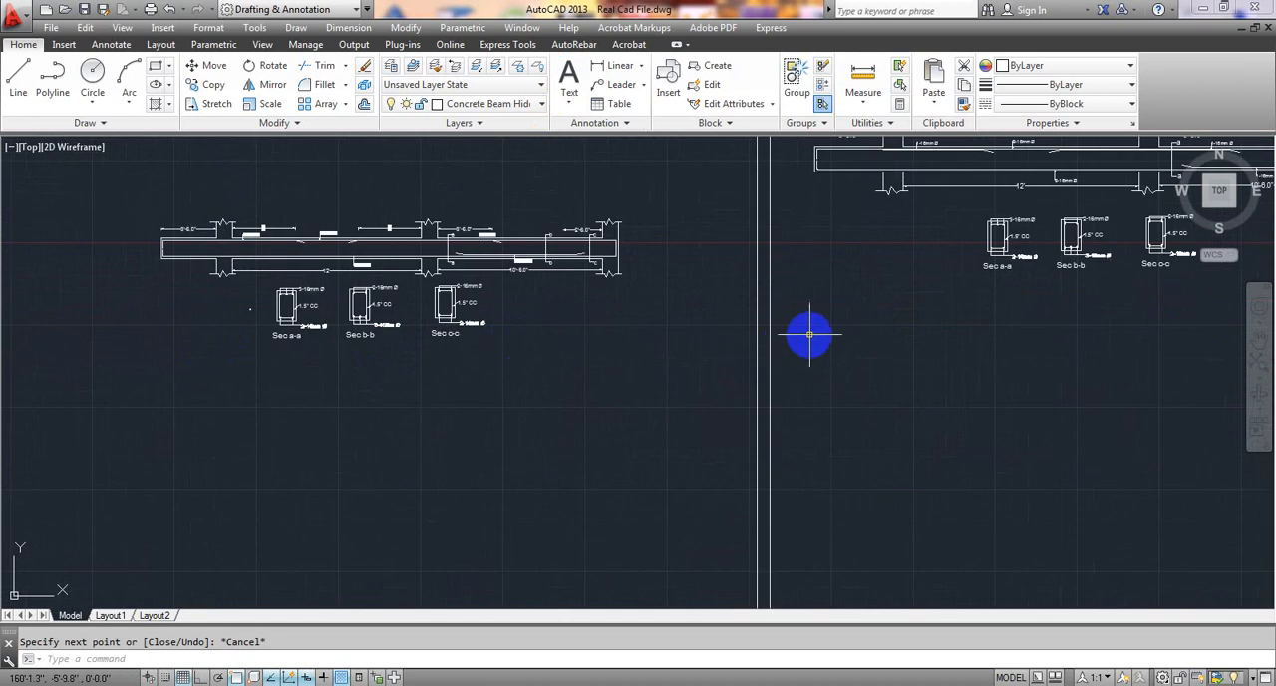
middle_click_drag(803, 336, 647, 370)
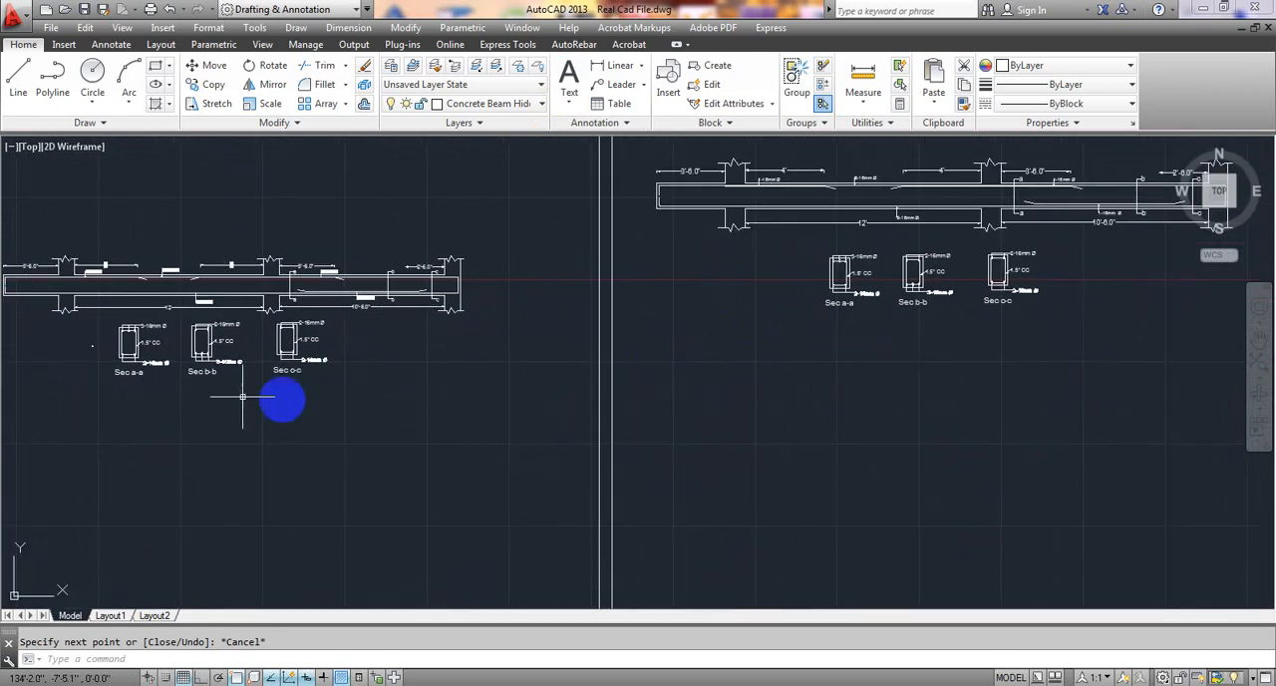
scroll(137, 379, "up", 4)
scroll(204, 443, "up", 2)
scroll(205, 442, "down", 3)
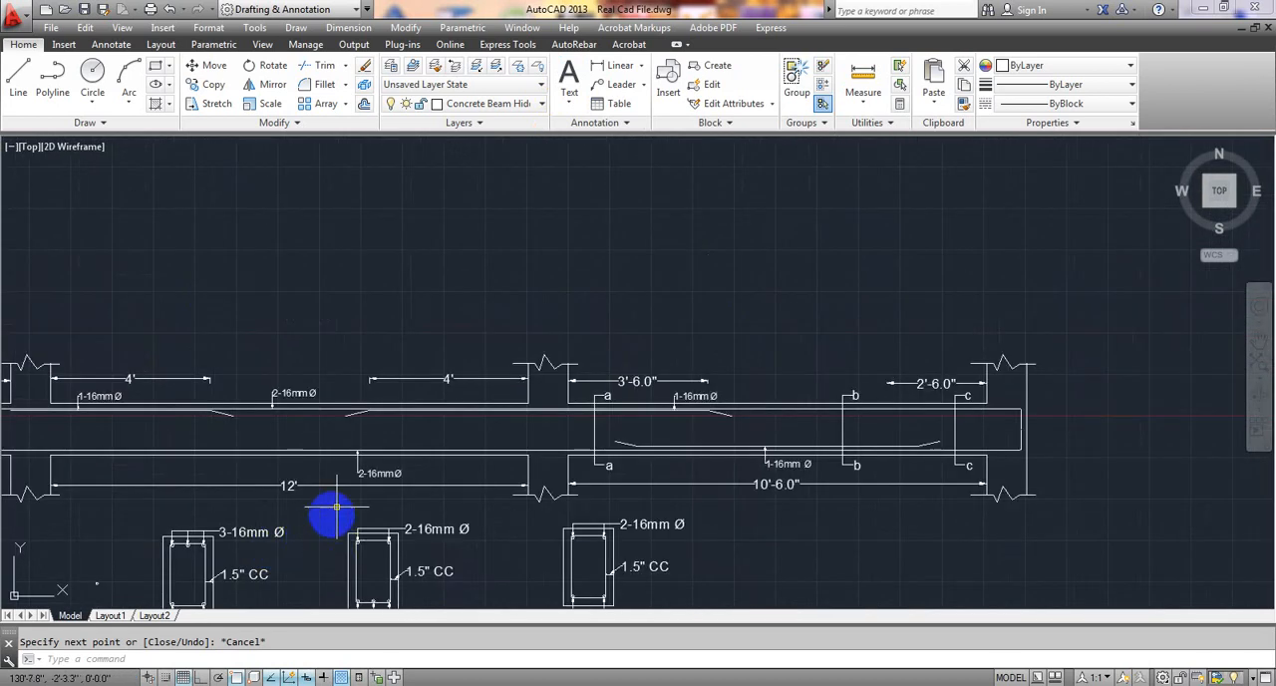
scroll(598, 463, "up", 1)
left_click(610, 430)
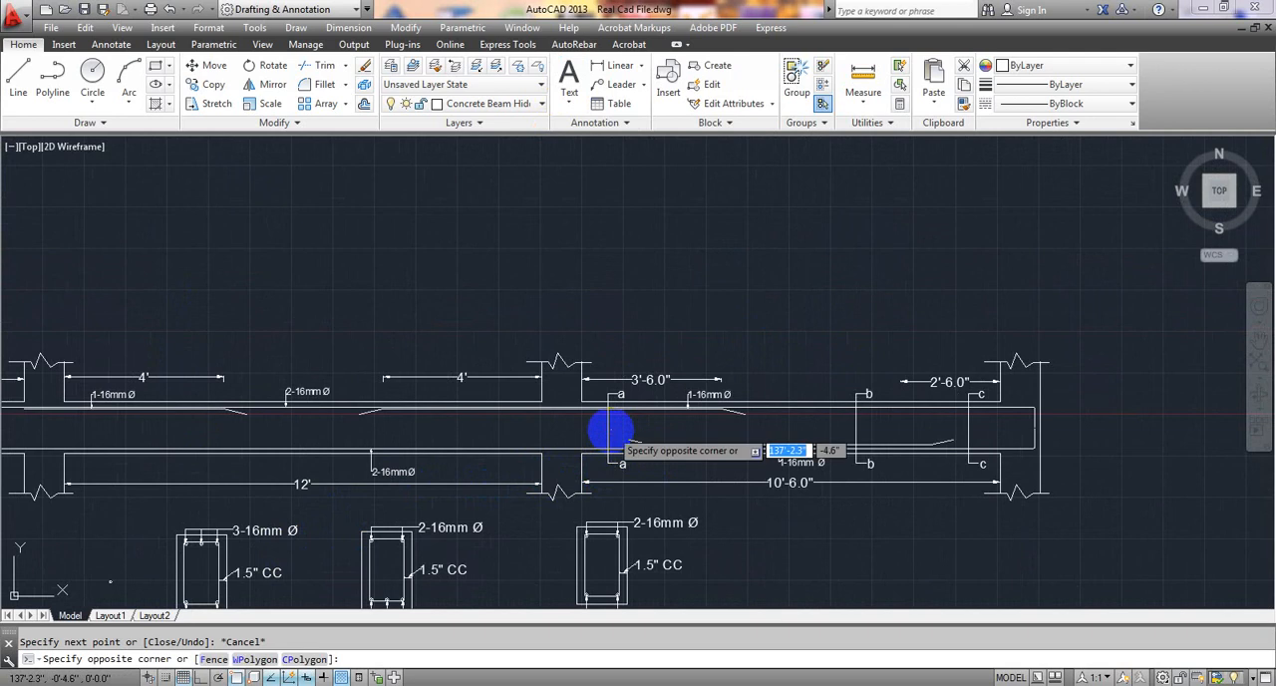
left_click(608, 424)
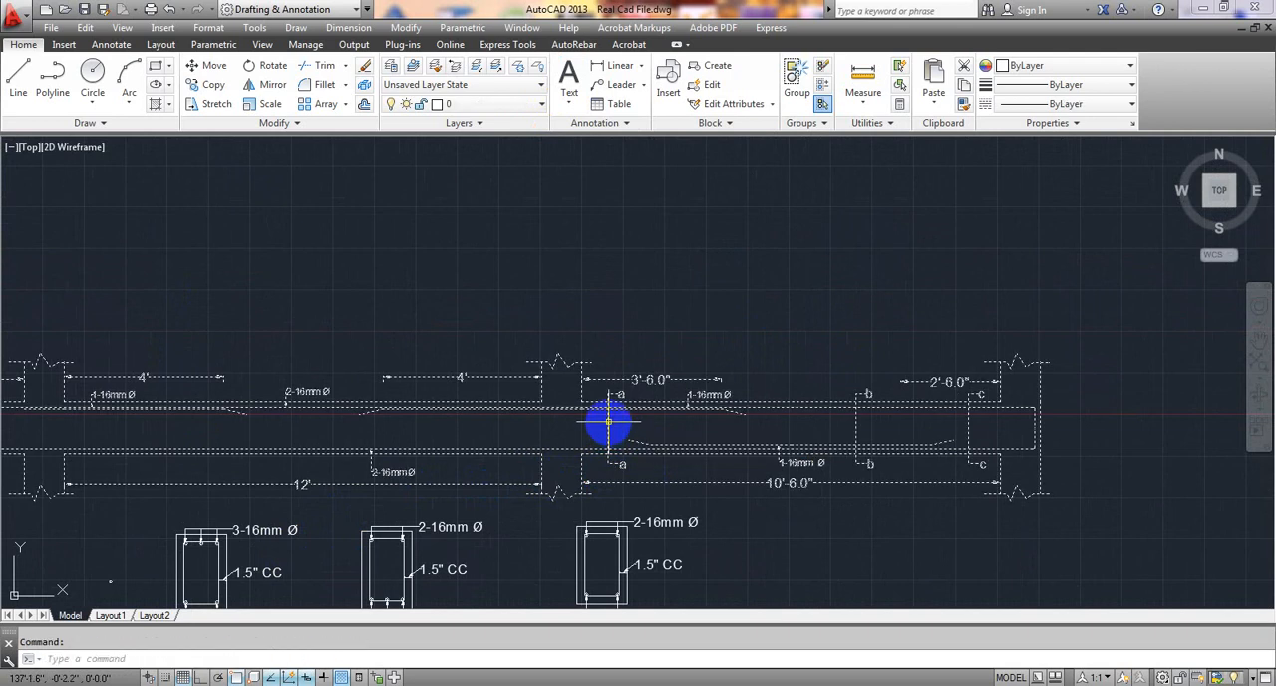
scroll(613, 424, "down", 2)
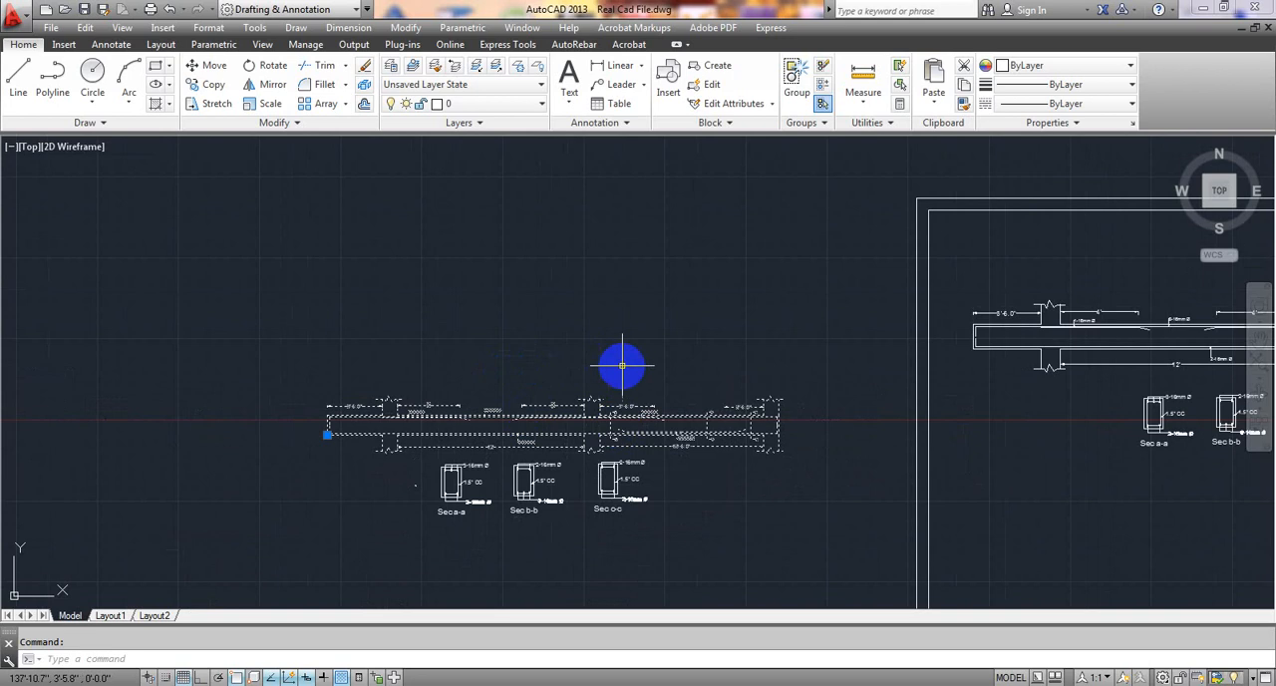
Look over the framed beam detail sheet, then return to the hand-drawn dimension lines on the slab plan.
middle_click_drag(963, 372, 242, 422)
scroll(609, 426, "down", 2)
mouse_move(714, 468)
middle_mouse_down()
mouse_move(805, 359)
mouse_move(814, 396)
mouse_move(530, 411)
mouse_move(448, 396)
middle_mouse_up()
scroll(679, 317, "up", 3)
scroll(678, 316, "up", 2)
scroll(448, 395, "down", 5)
scroll(756, 398, "down", 3)
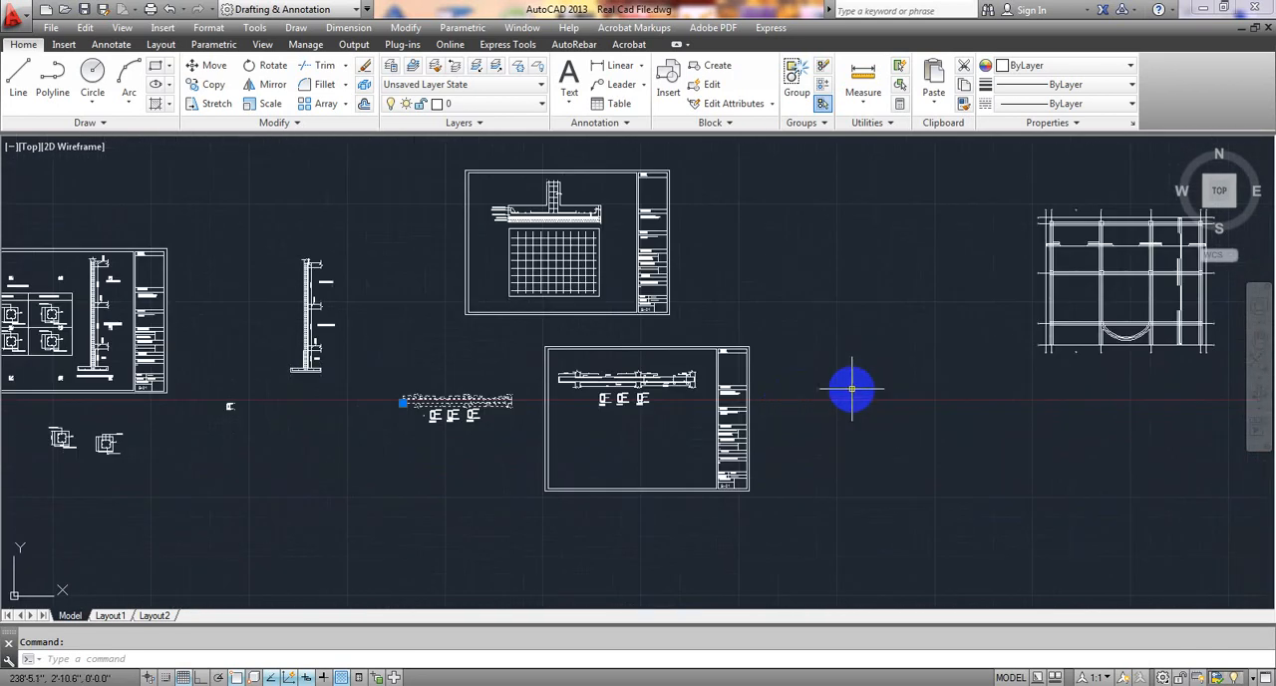
middle_click_drag(849, 390, 615, 393)
scroll(687, 353, "up", 4)
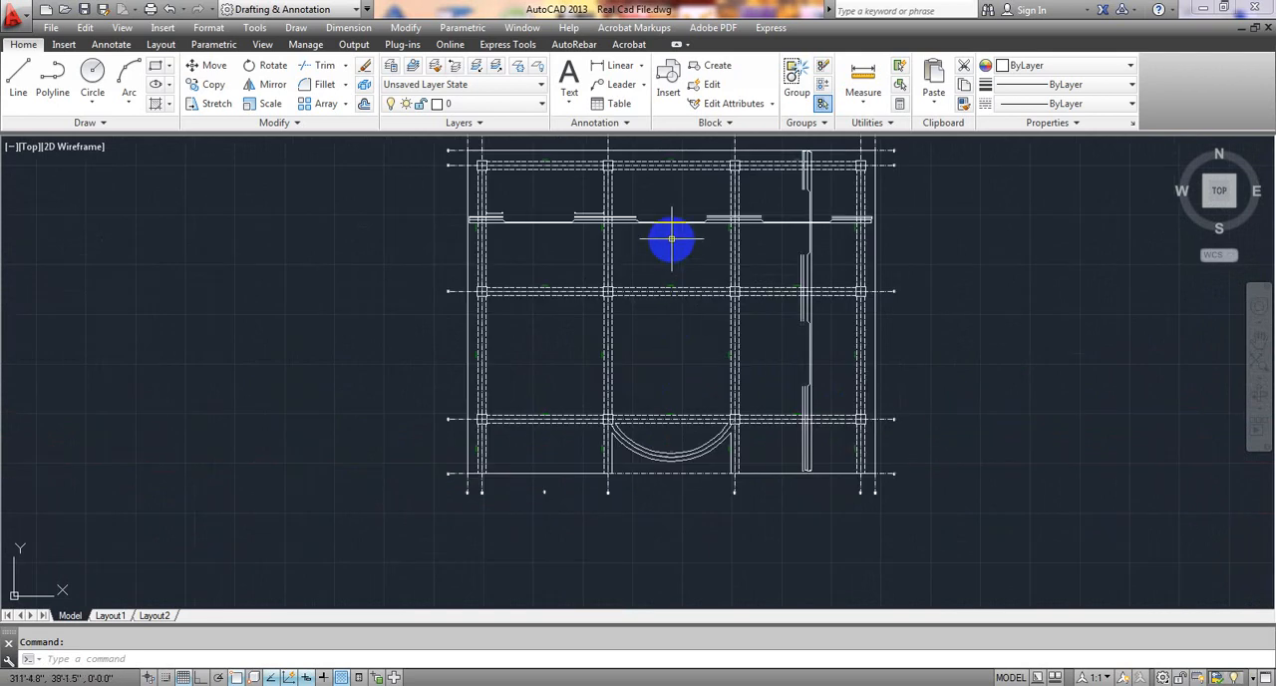
middle_click_drag(672, 239, 721, 342)
scroll(720, 342, "up", 4)
middle_click_drag(550, 288, 414, 341)
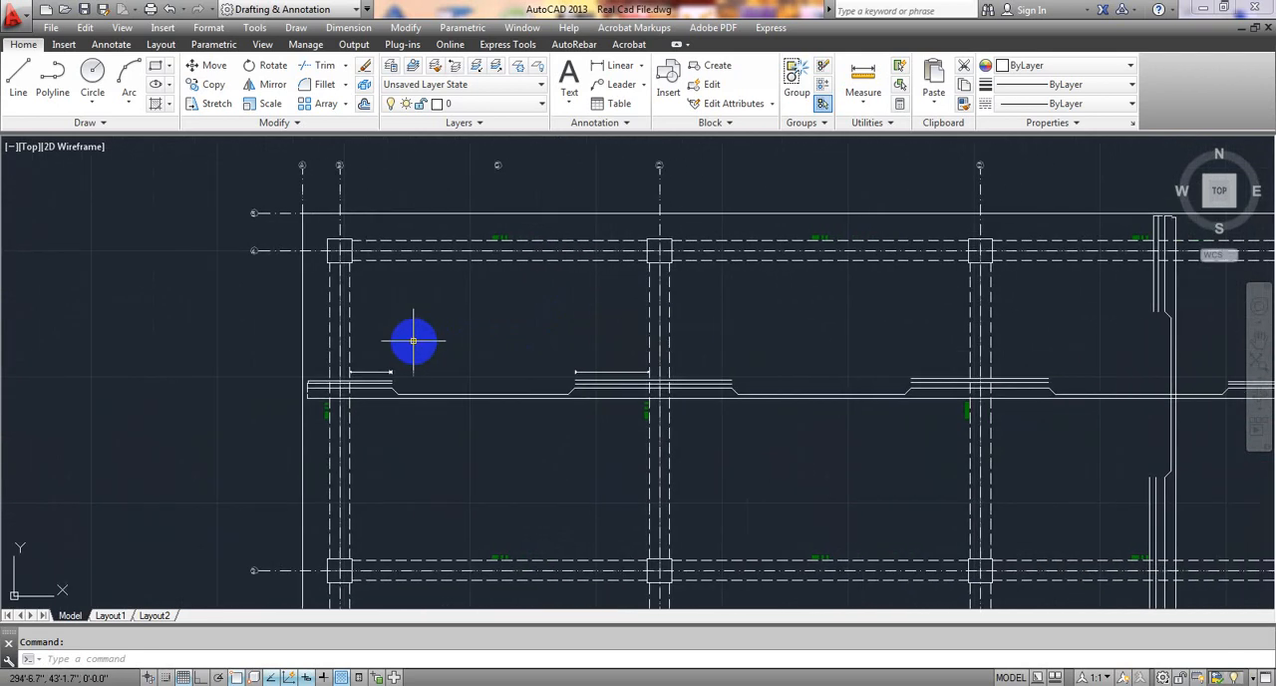
scroll(413, 341, "up", 2)
scroll(427, 356, "down", 8)
scroll(385, 328, "up", 6)
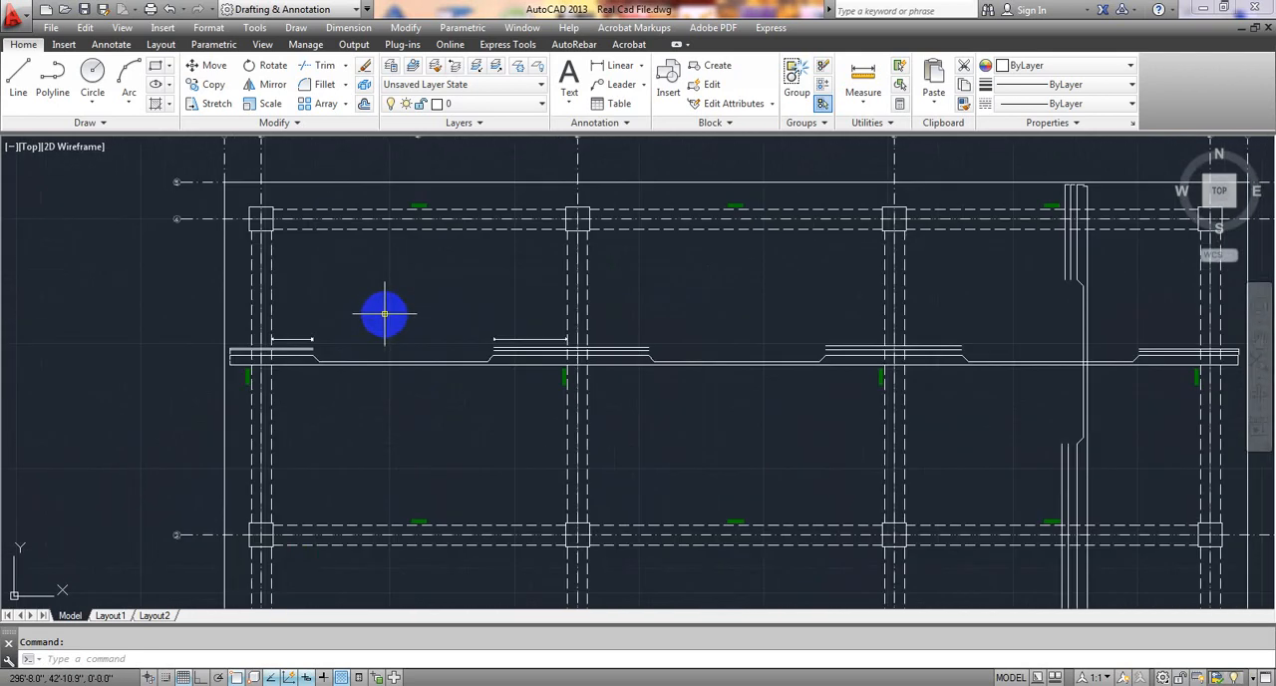
Add the multiline text "L/4" above the first dimension line in the slab plan's first bay.
mouse_move(388, 306)
middle_mouse_down()
mouse_move(210, 302)
mouse_move(278, 310)
middle_mouse_up()
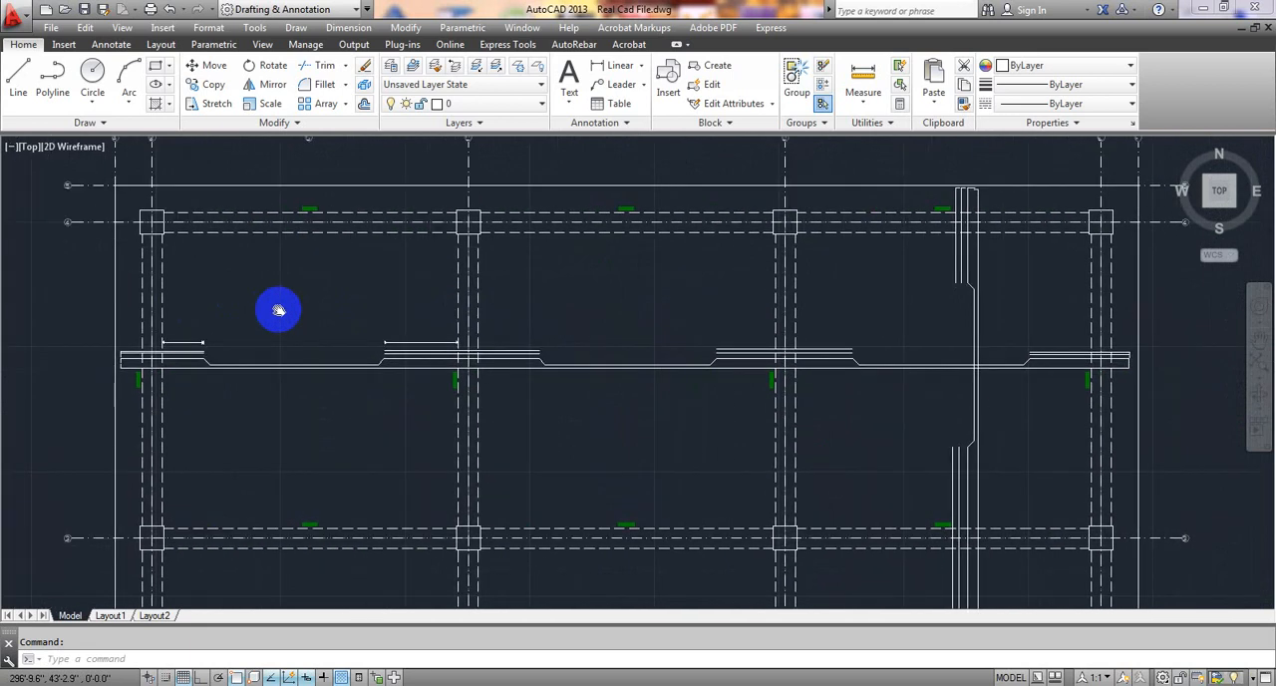
left_click(569, 72)
left_click(194, 292)
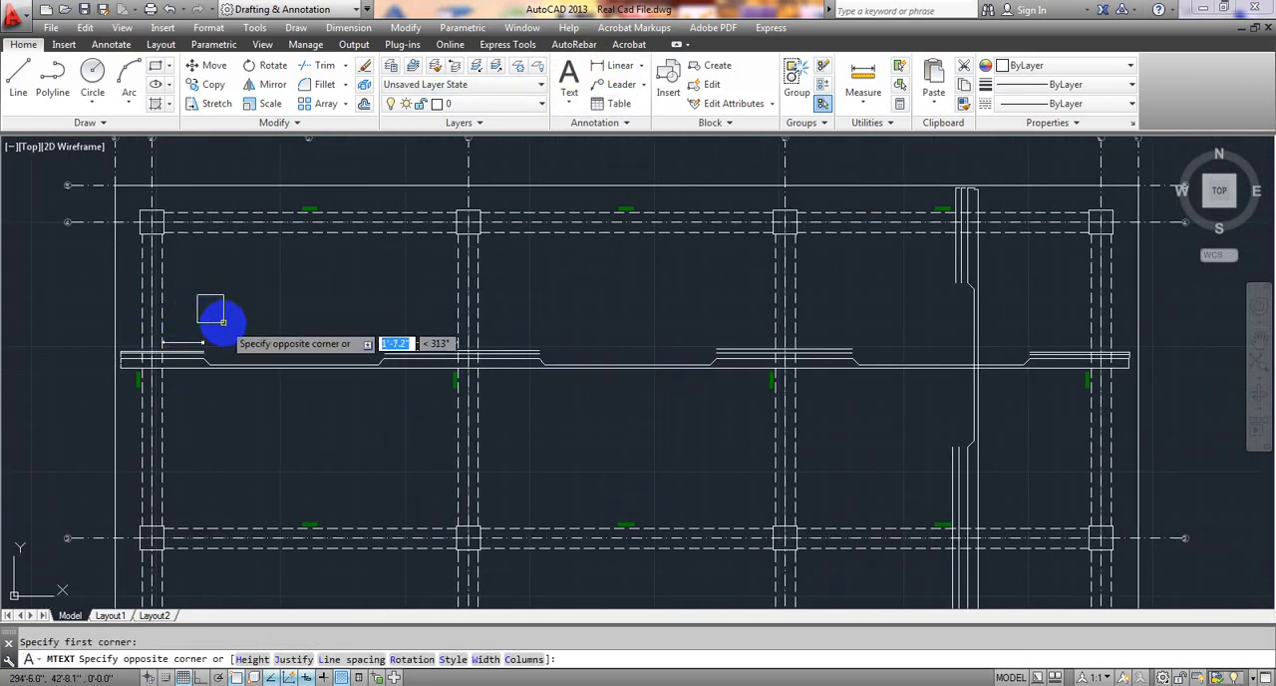
left_click(225, 326)
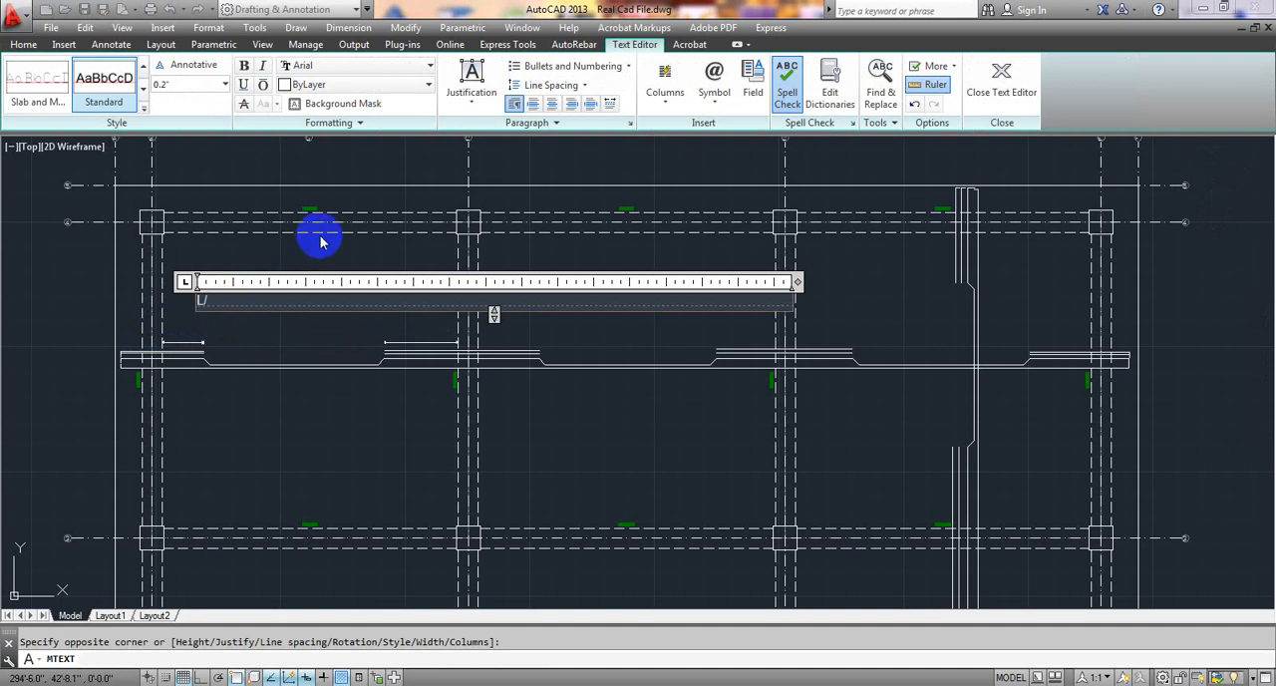
left_click(310, 334)
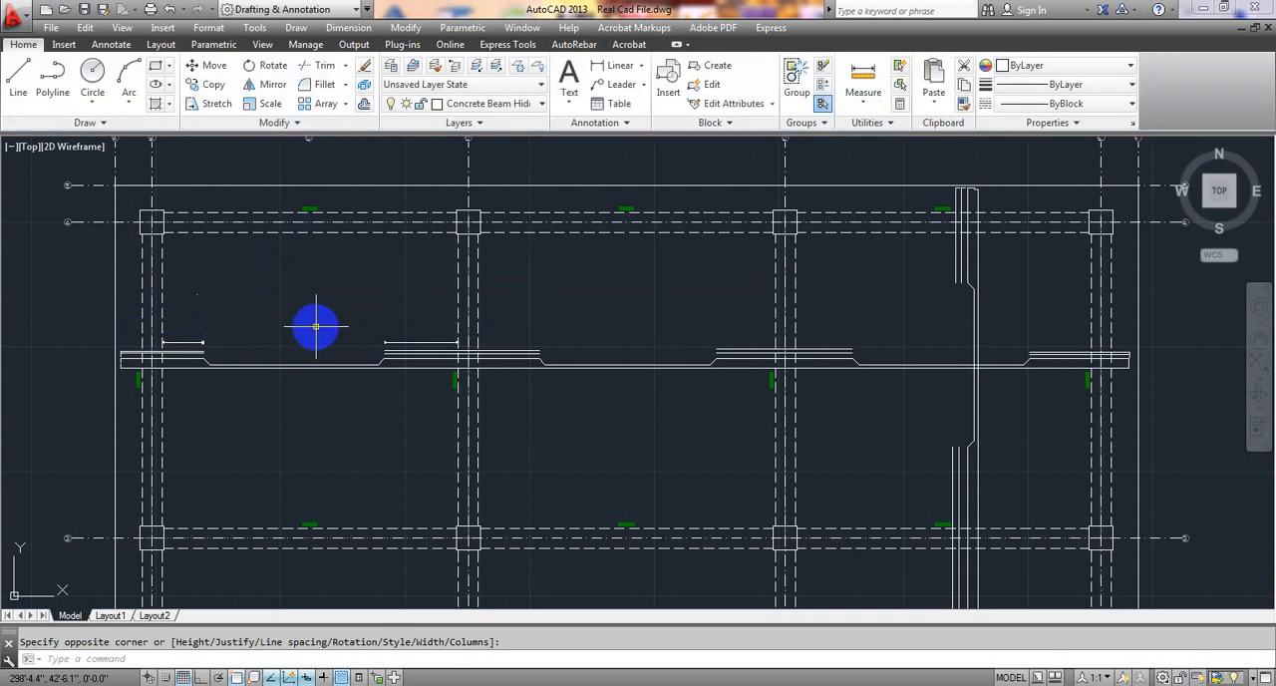
Set the text height of the L/4 label to 2".
double_click(202, 300)
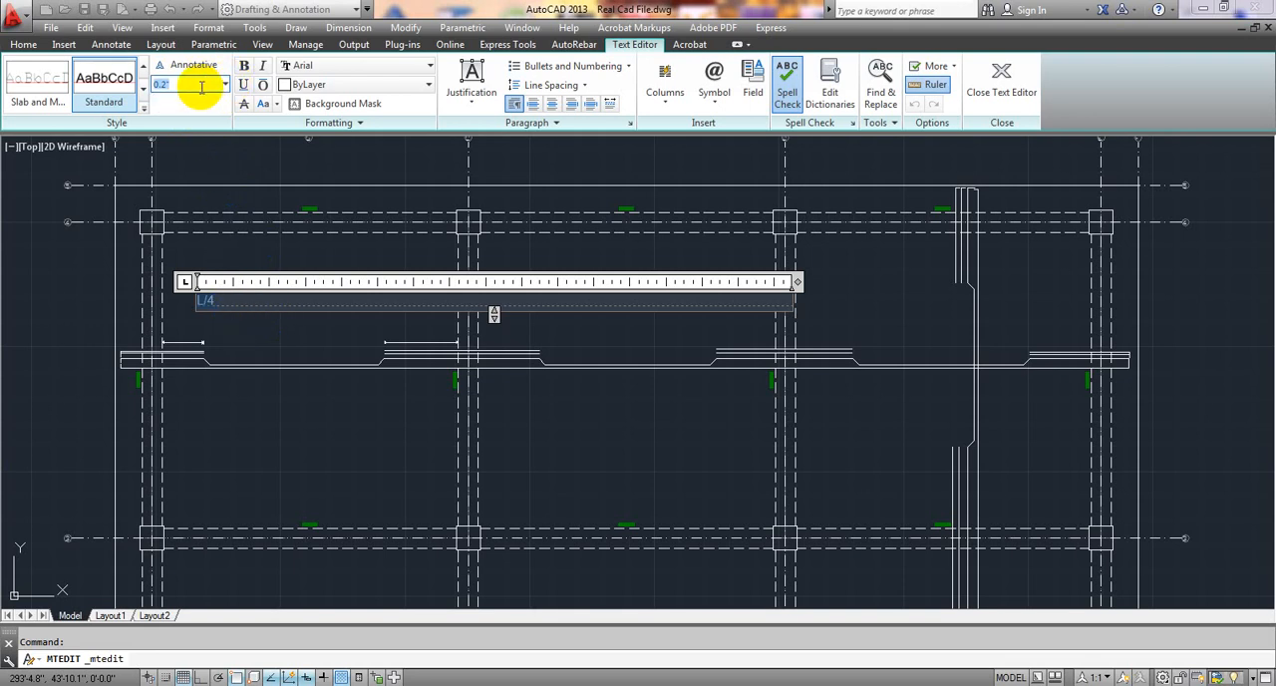
type("2")
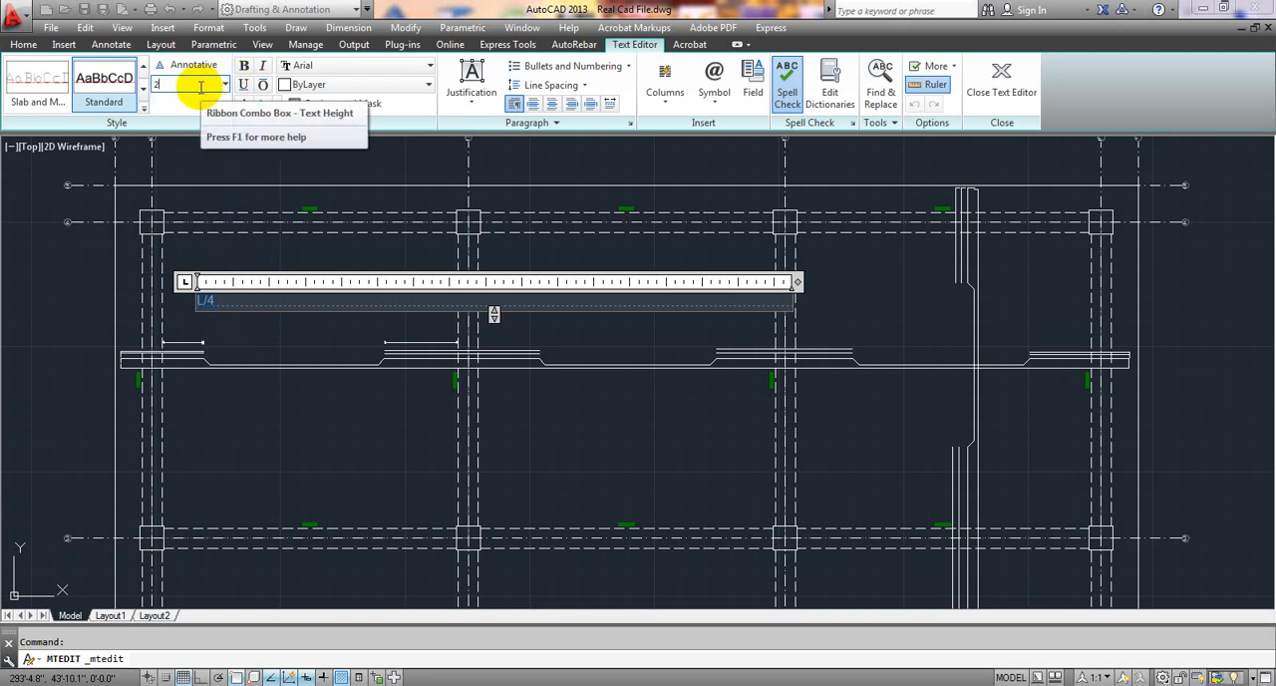
key("Return")
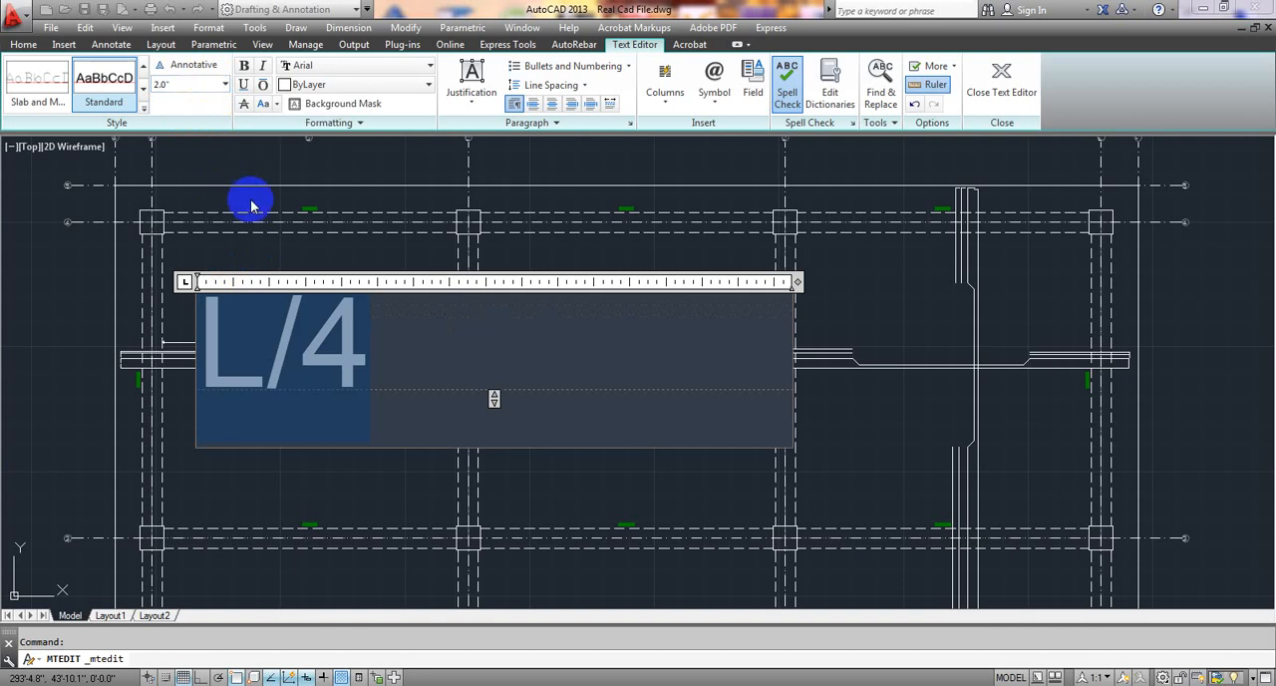
left_click(265, 248)
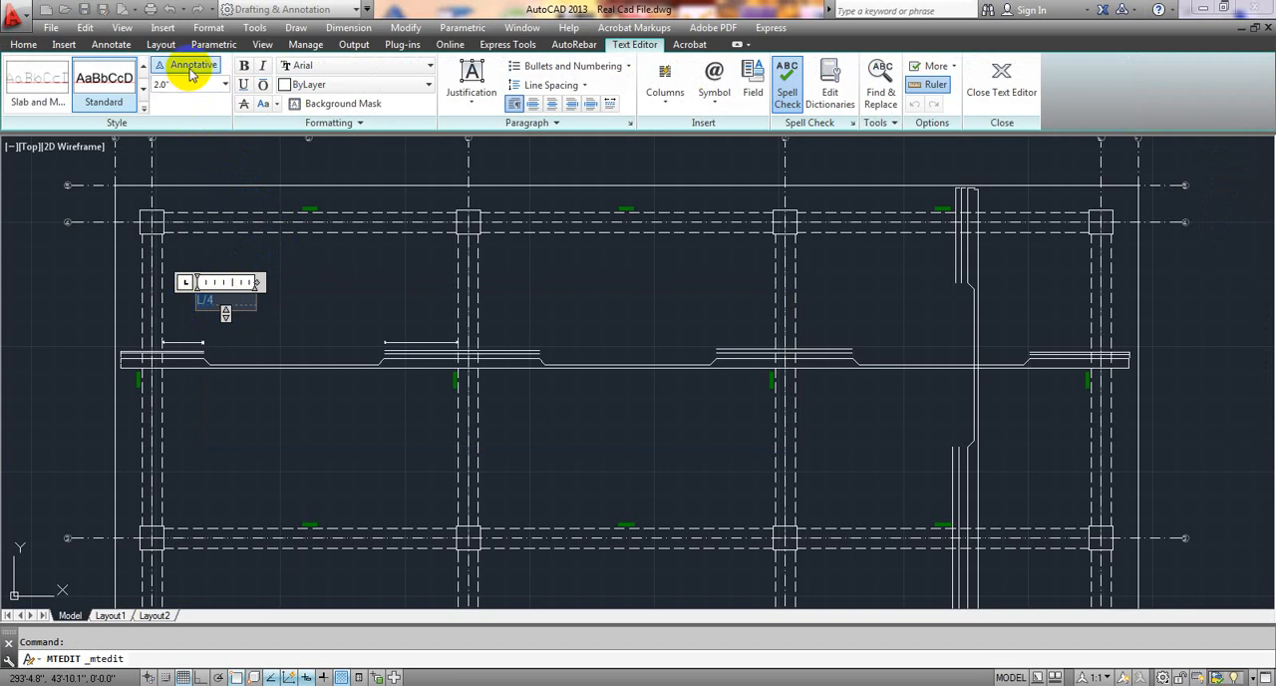
Increase the L/4 label's text height to 3" and check its legibility on the plan.
left_click(225, 84)
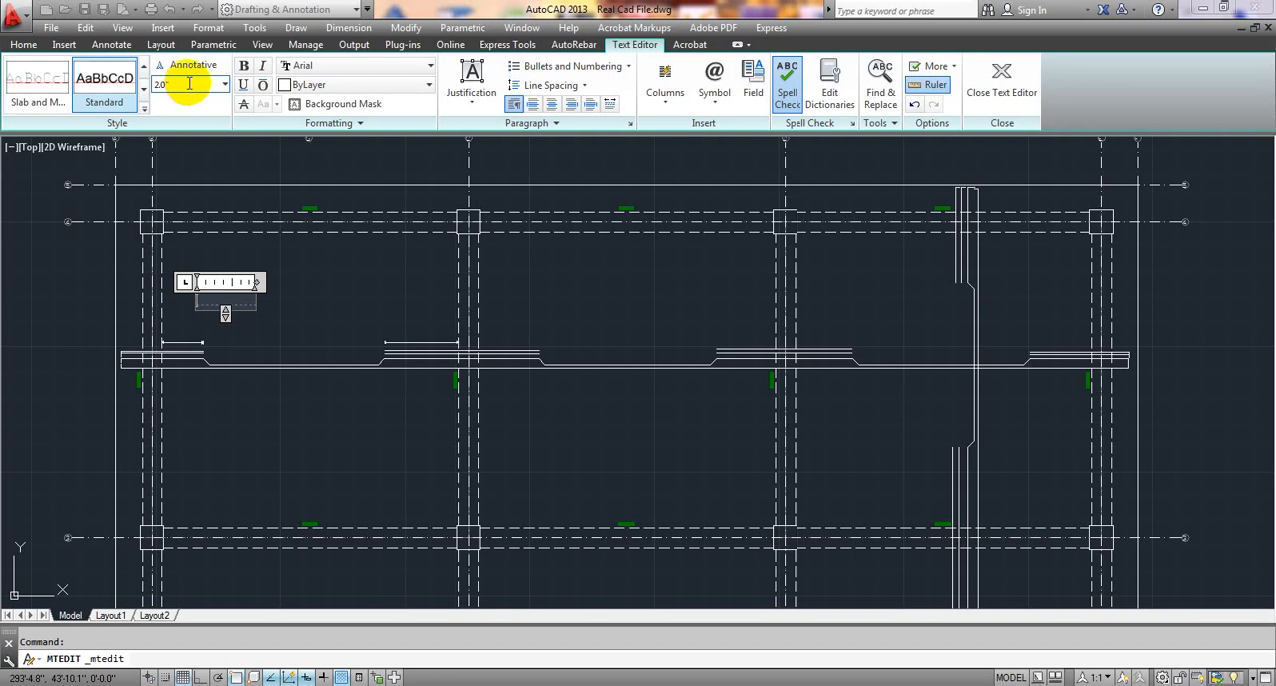
left_click(210, 302)
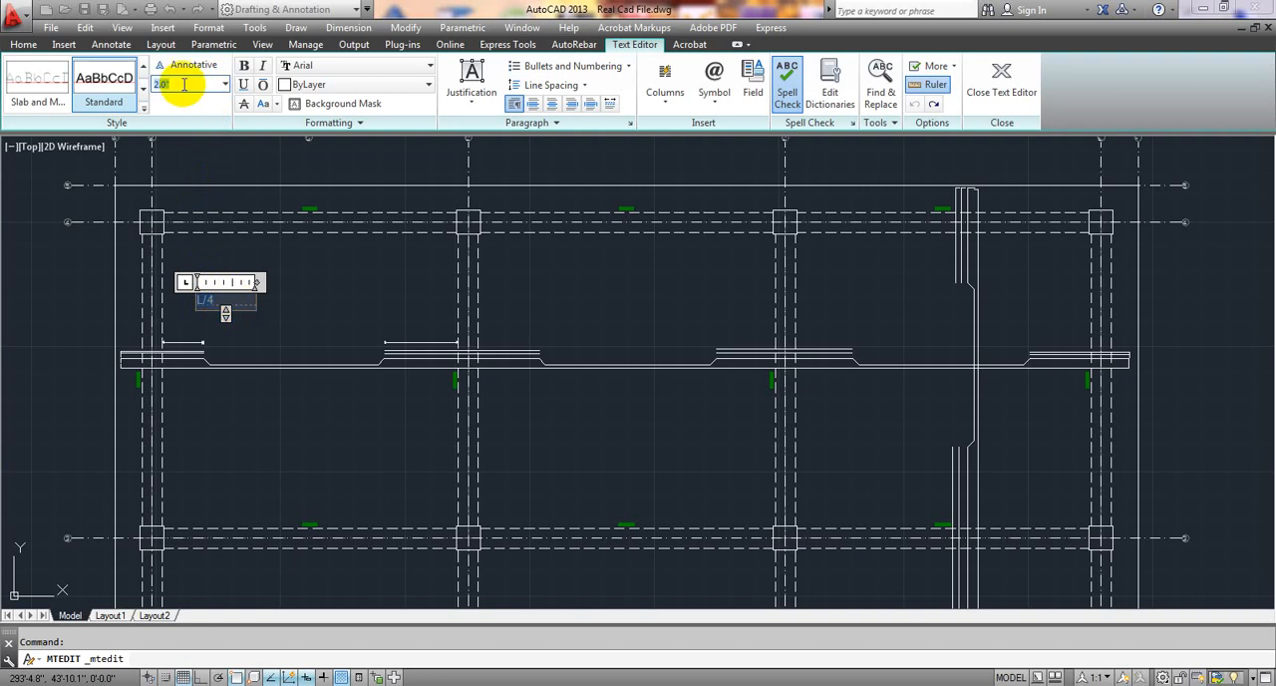
left_click(308, 285)
scroll(204, 304, "up", 2)
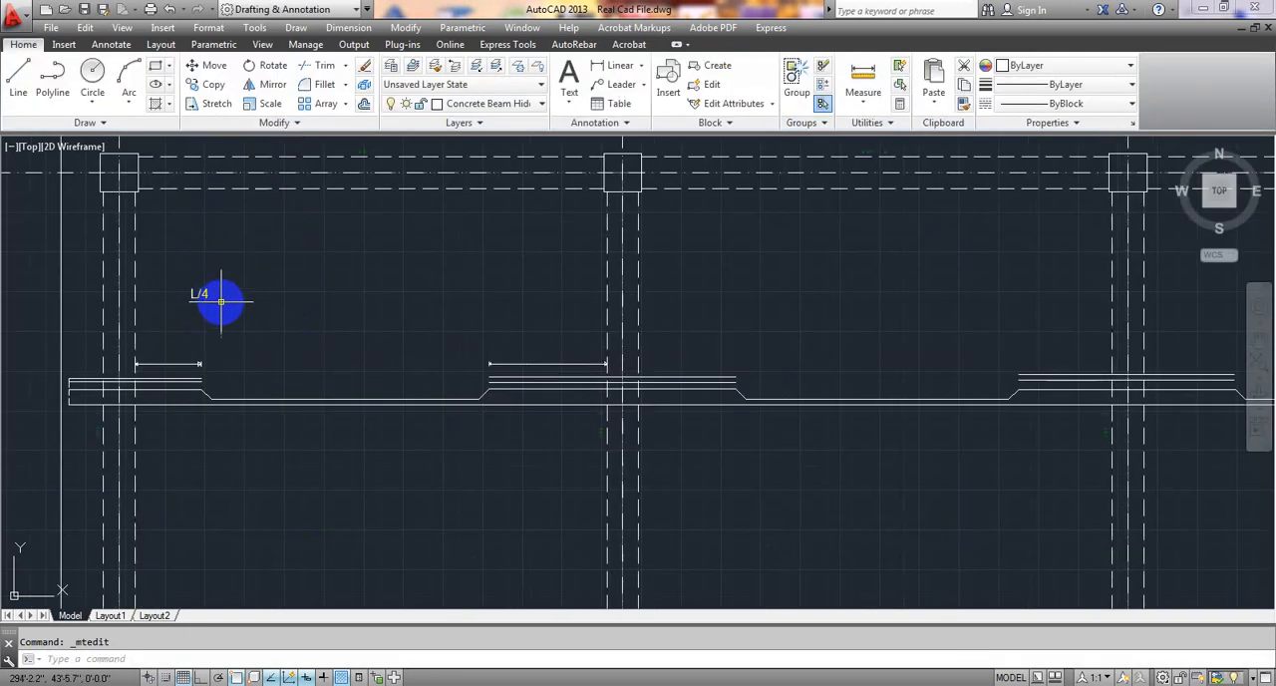
scroll(221, 301, "down", 3)
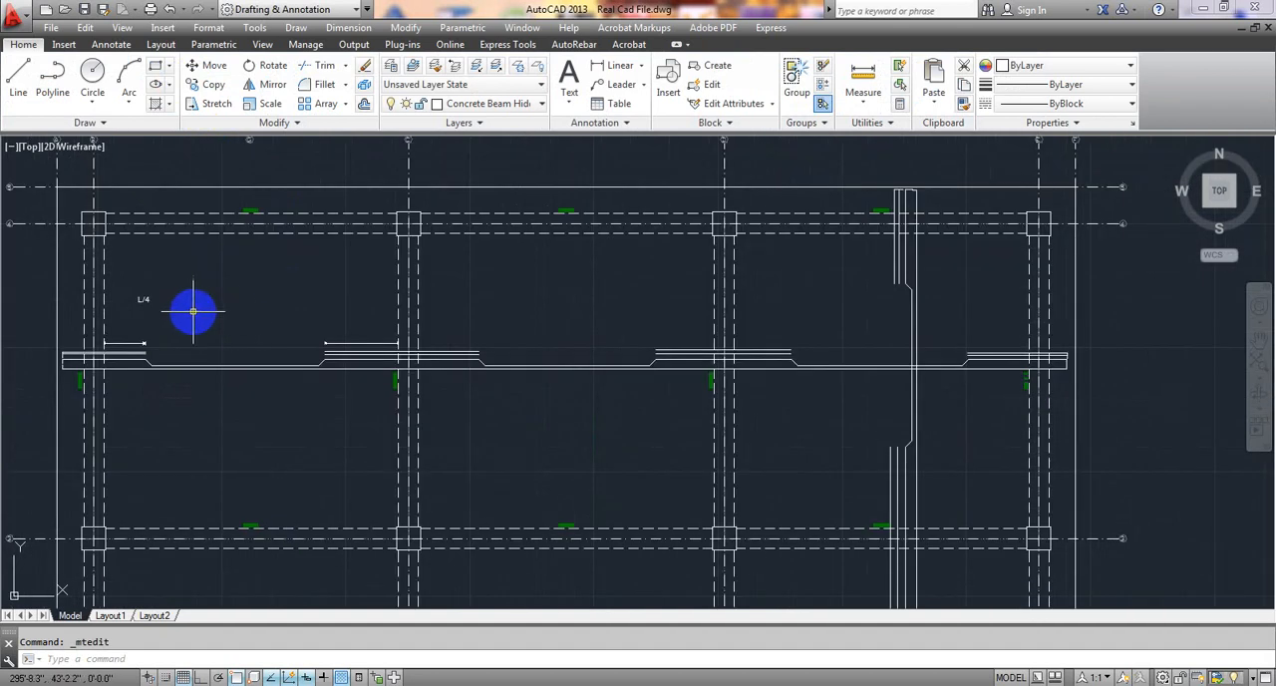
Set the text height of the L/4 label to 4".
middle_click_drag(194, 312, 232, 318)
scroll(179, 309, "up", 2)
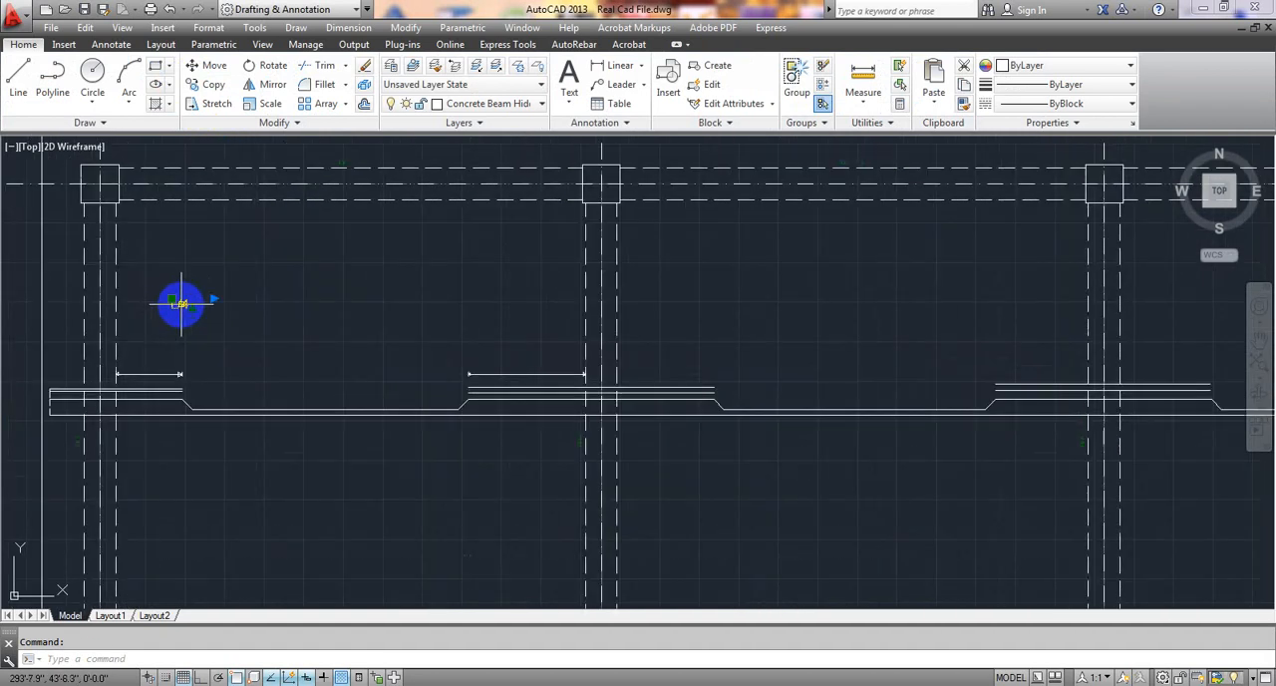
double_click(180, 302)
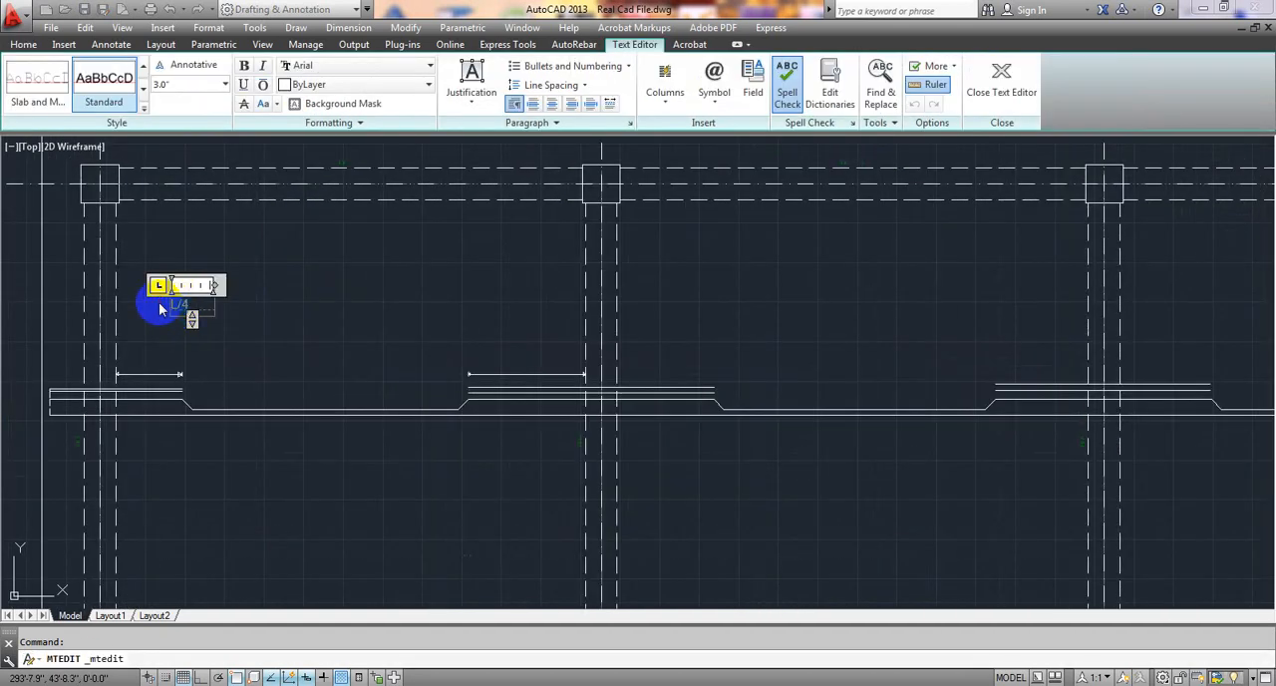
left_click(188, 86)
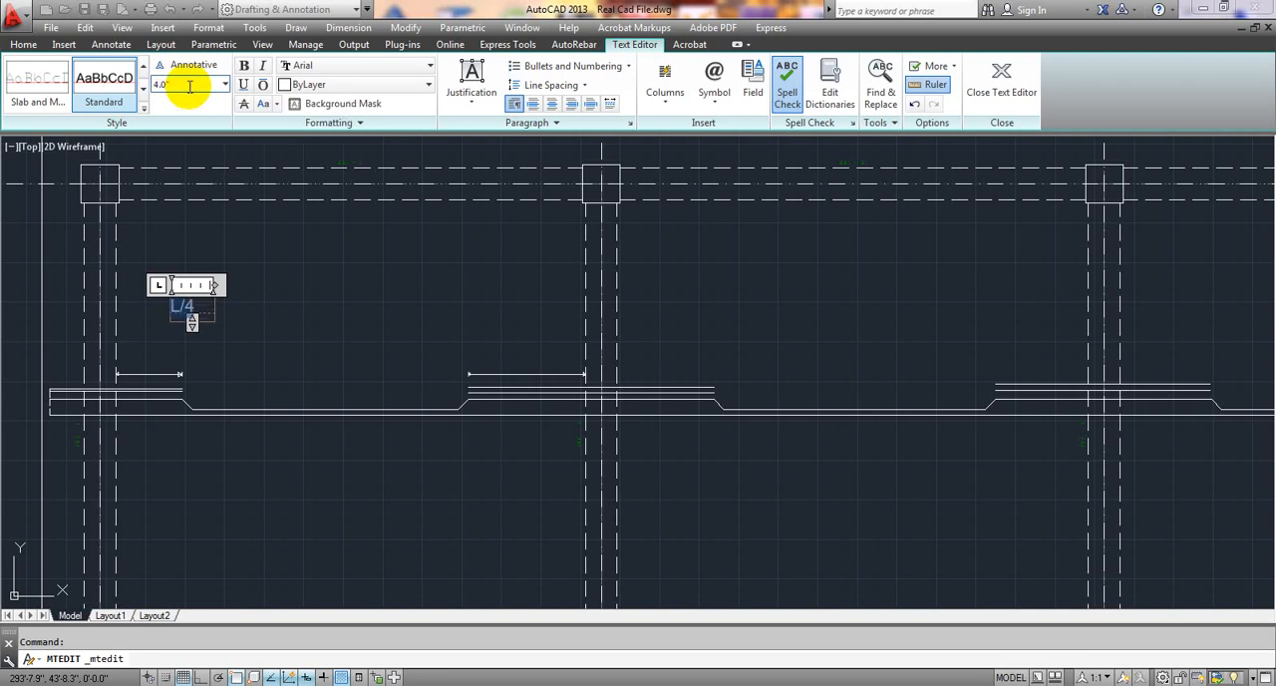
left_click(288, 273)
scroll(288, 289, "down", 2)
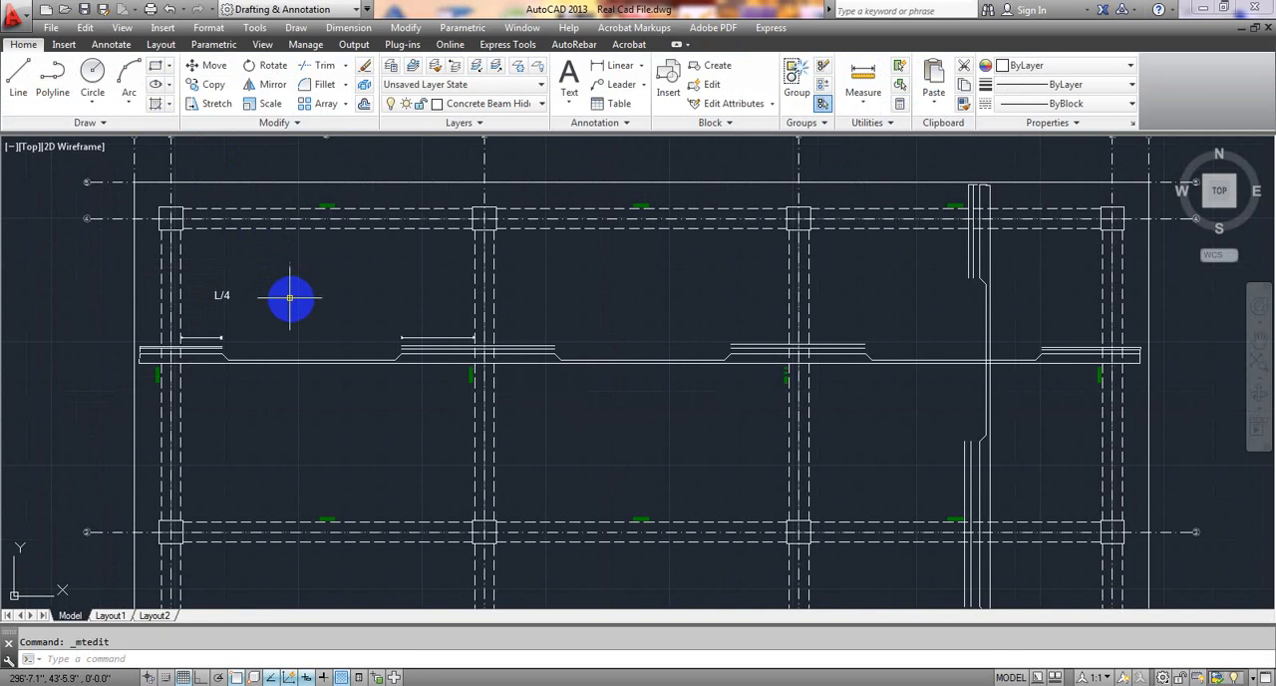
Move the L/4 label down so it sits just above the first dimension line.
scroll(222, 293, "up", 3)
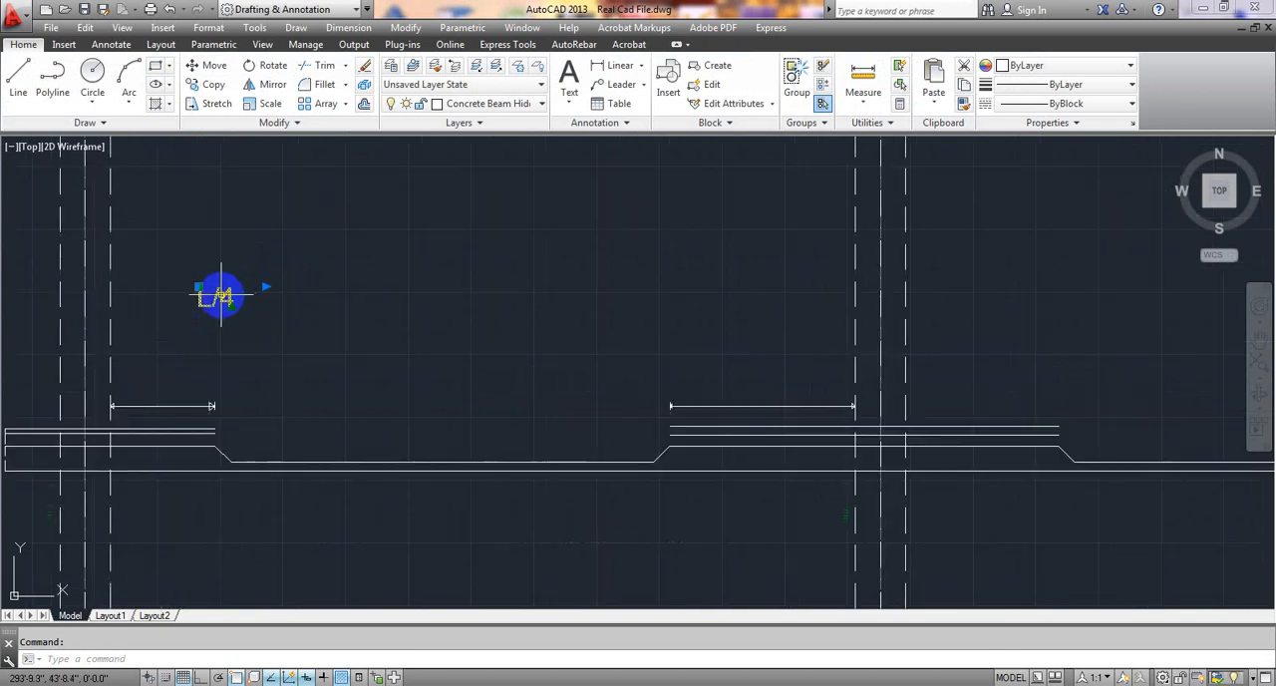
left_click(199, 288)
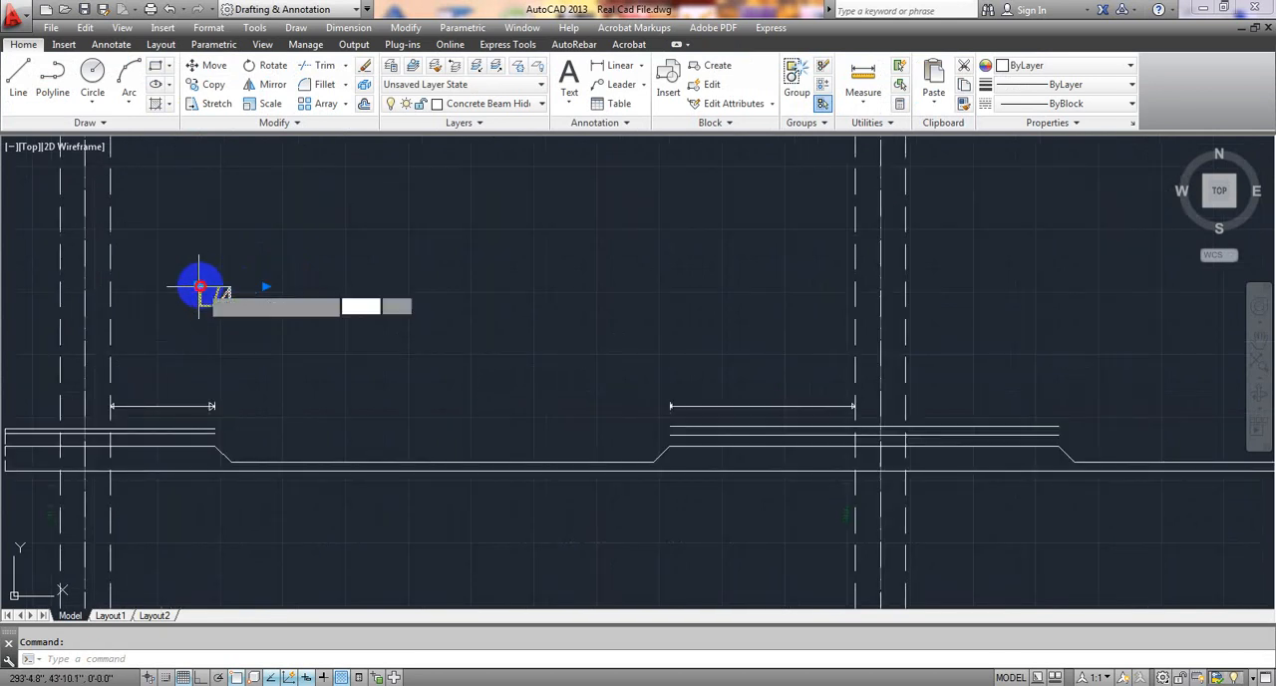
left_click(141, 377)
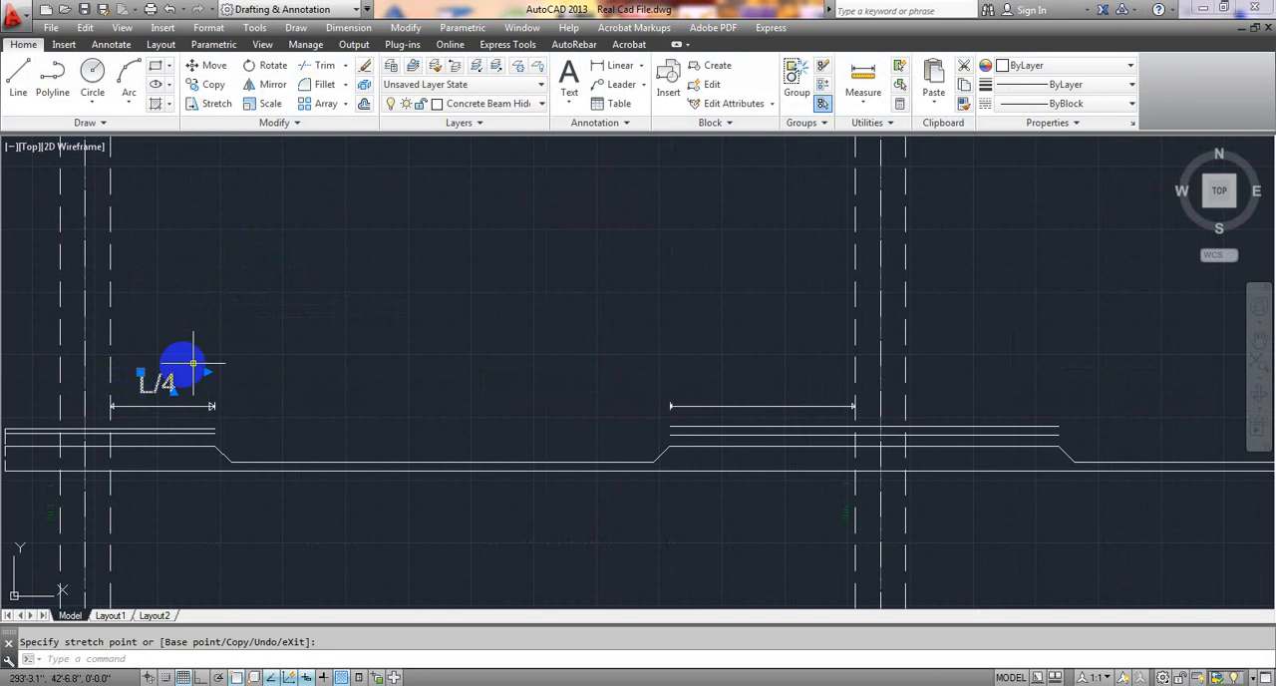
key("Escape")
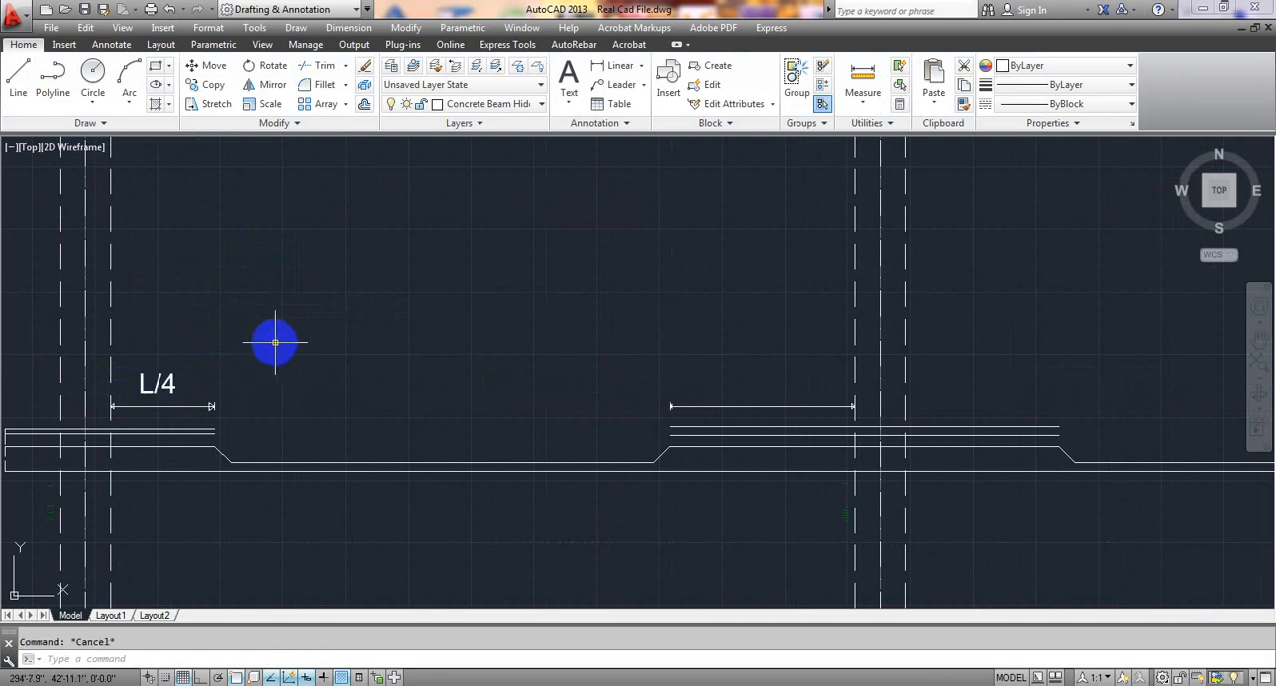
Copy the L/4 label and place the copy just above the second dimension line, near its middle.
left_click(157, 381)
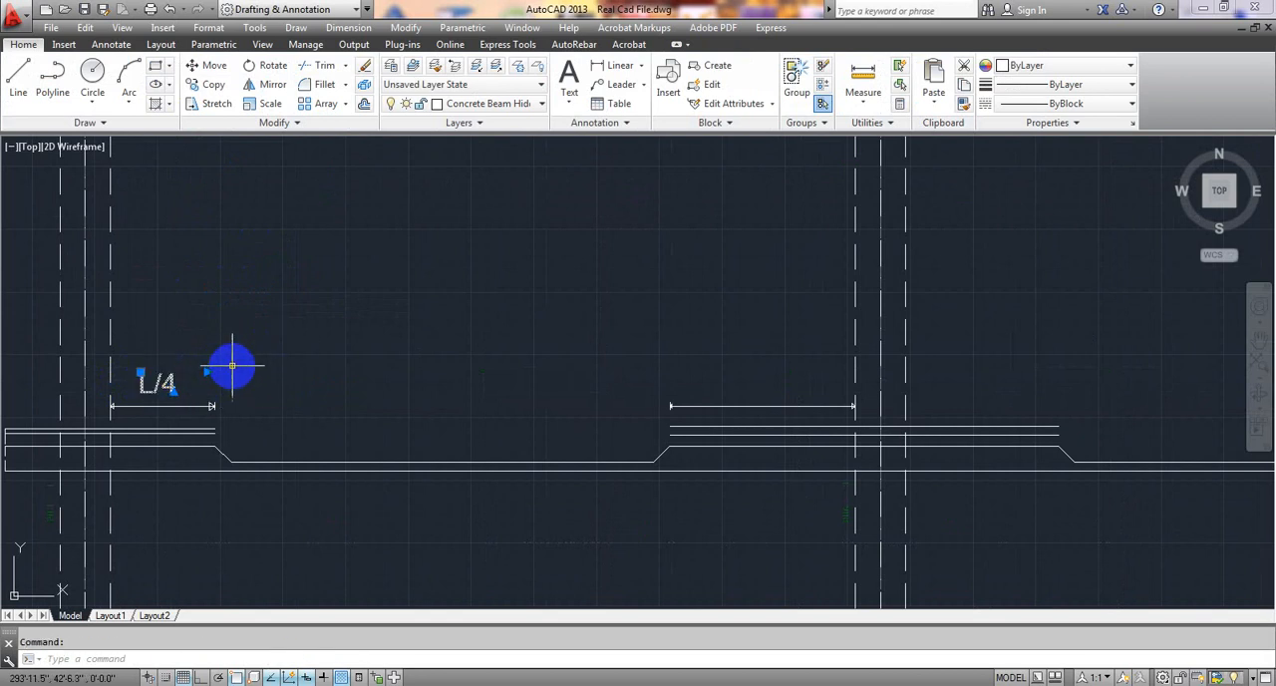
key("ctrl+c")
key("ctrl+v")
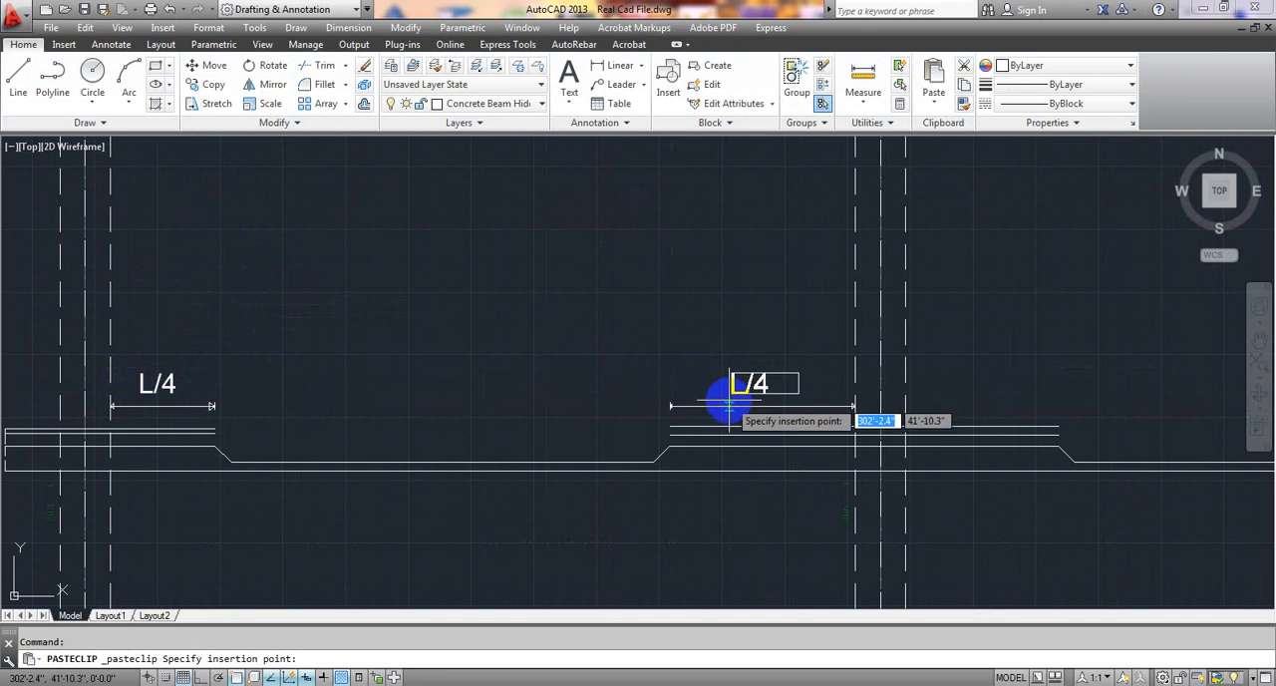
left_click(733, 404)
scroll(740, 396, "up", 3)
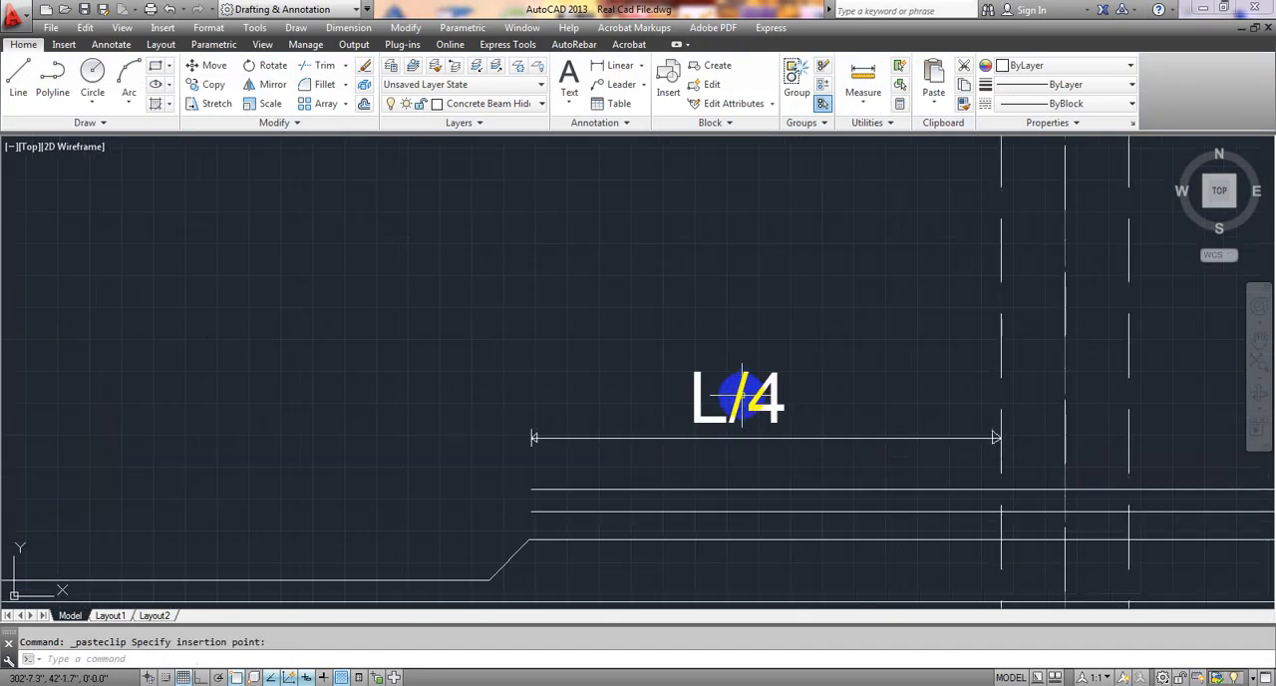
Edit the copied label above the second dimension line to read L/3.
left_click(768, 397)
left_click(769, 398)
left_click(770, 397)
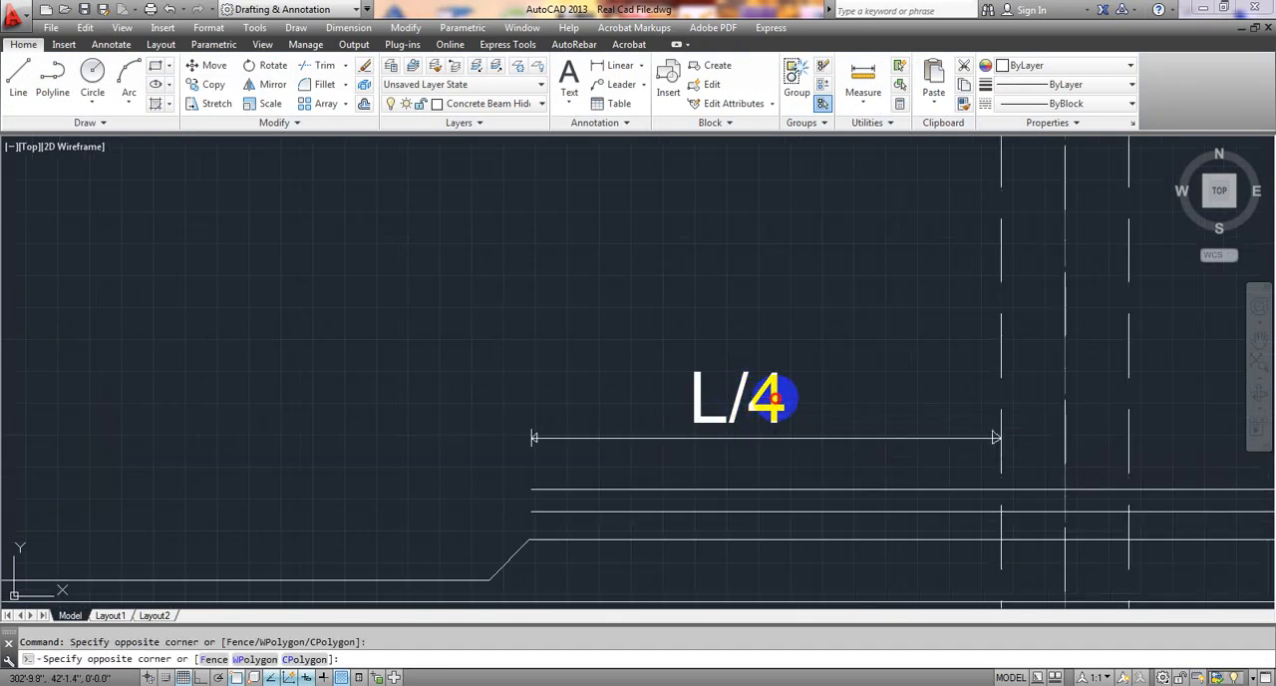
double_click(775, 398)
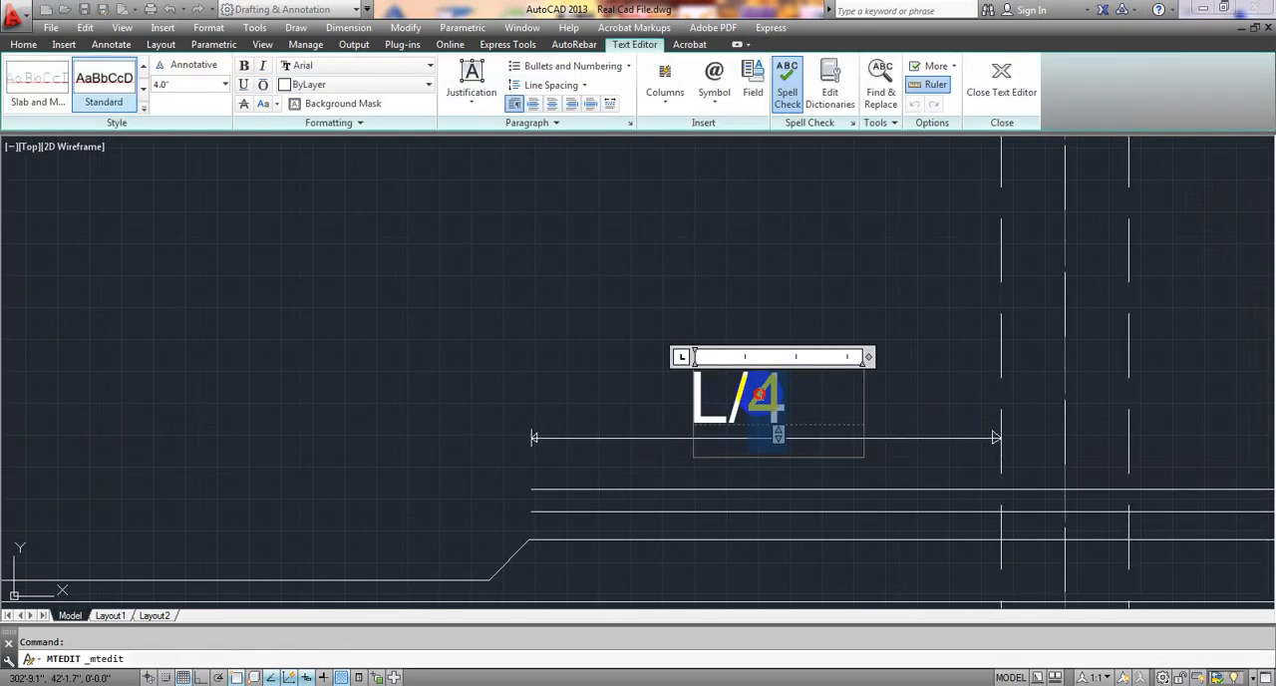
type("3")
left_click(578, 319)
scroll(578, 319, "down", 5)
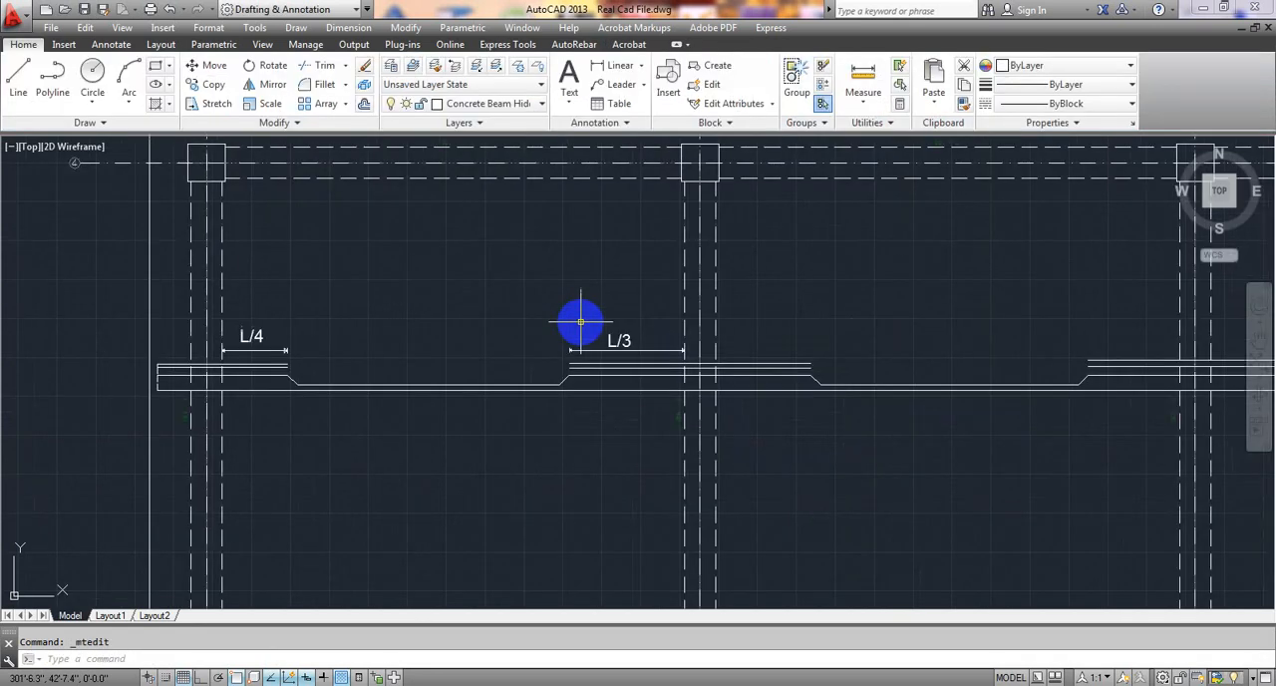
Review the labelled horizontal bars and follow the vertical bars down to the slab's lower edge, comparing them on the whole plan.
middle_click_drag(609, 425, 592, 419)
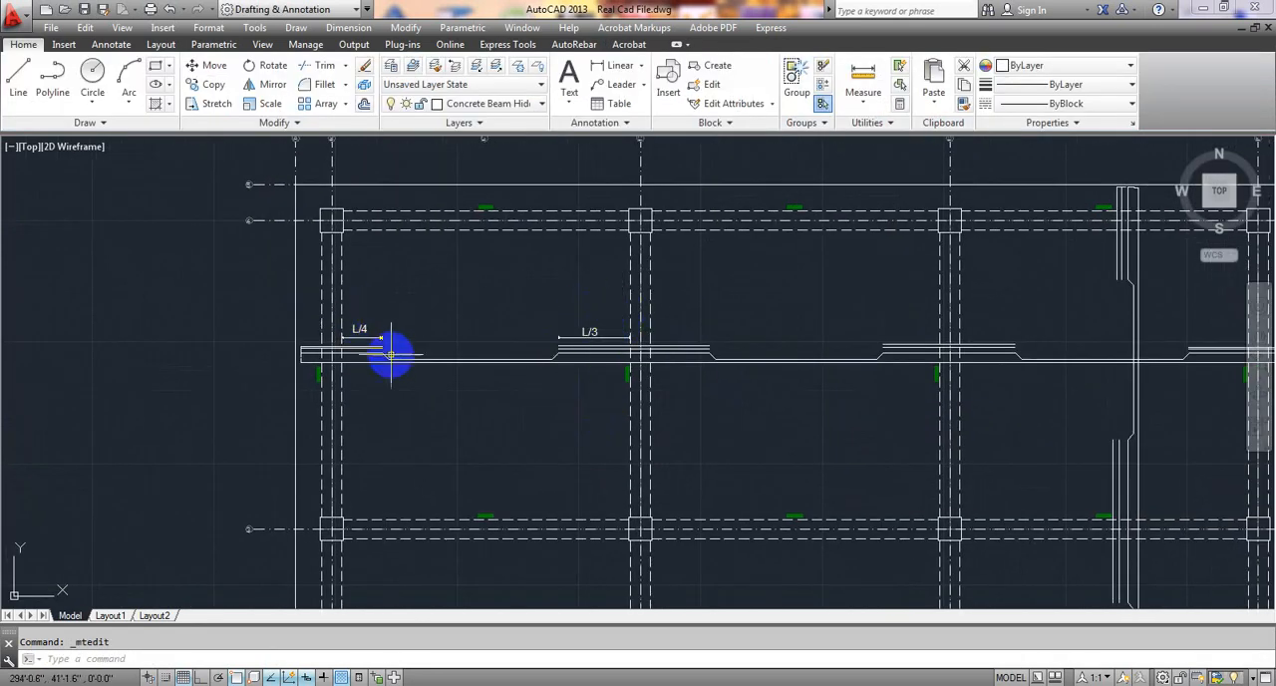
scroll(541, 342, "down", 2)
mouse_move(564, 370)
middle_mouse_down()
mouse_move(511, 356)
mouse_move(441, 379)
mouse_move(482, 360)
middle_mouse_up()
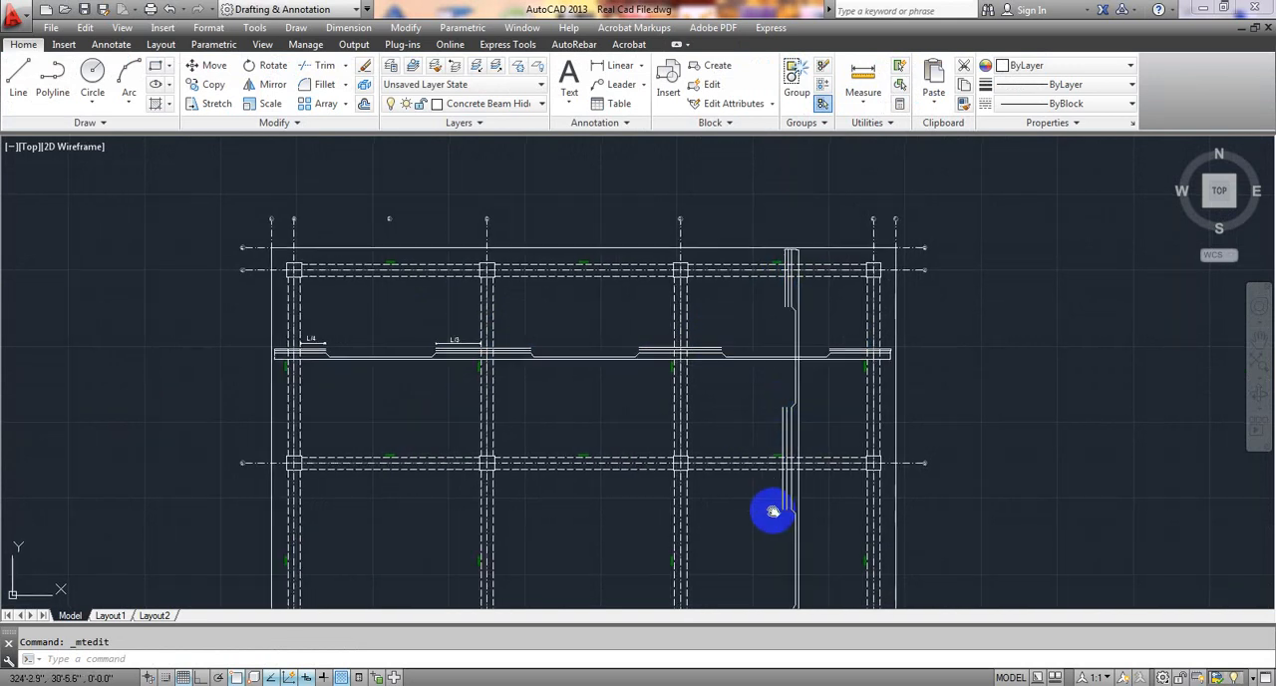
middle_click_drag(774, 512, 768, 393)
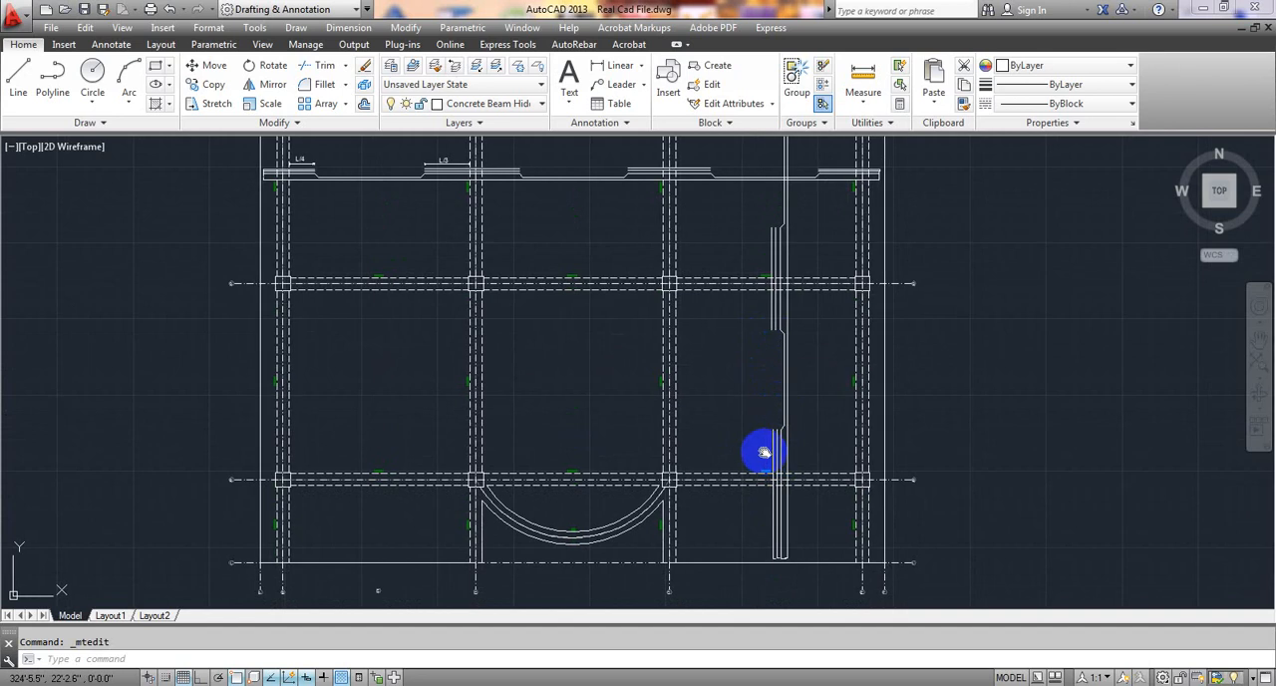
middle_click_drag(760, 448, 757, 419)
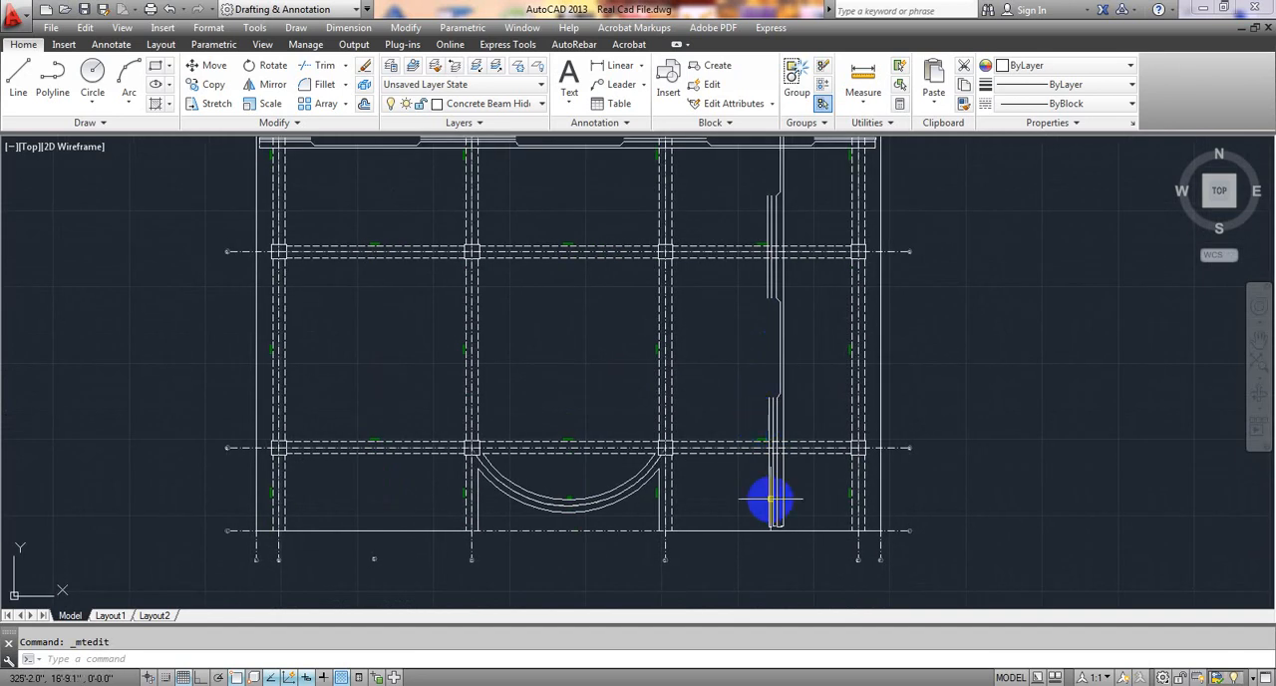
scroll(780, 479, "up", 5)
scroll(770, 456, "down", 5)
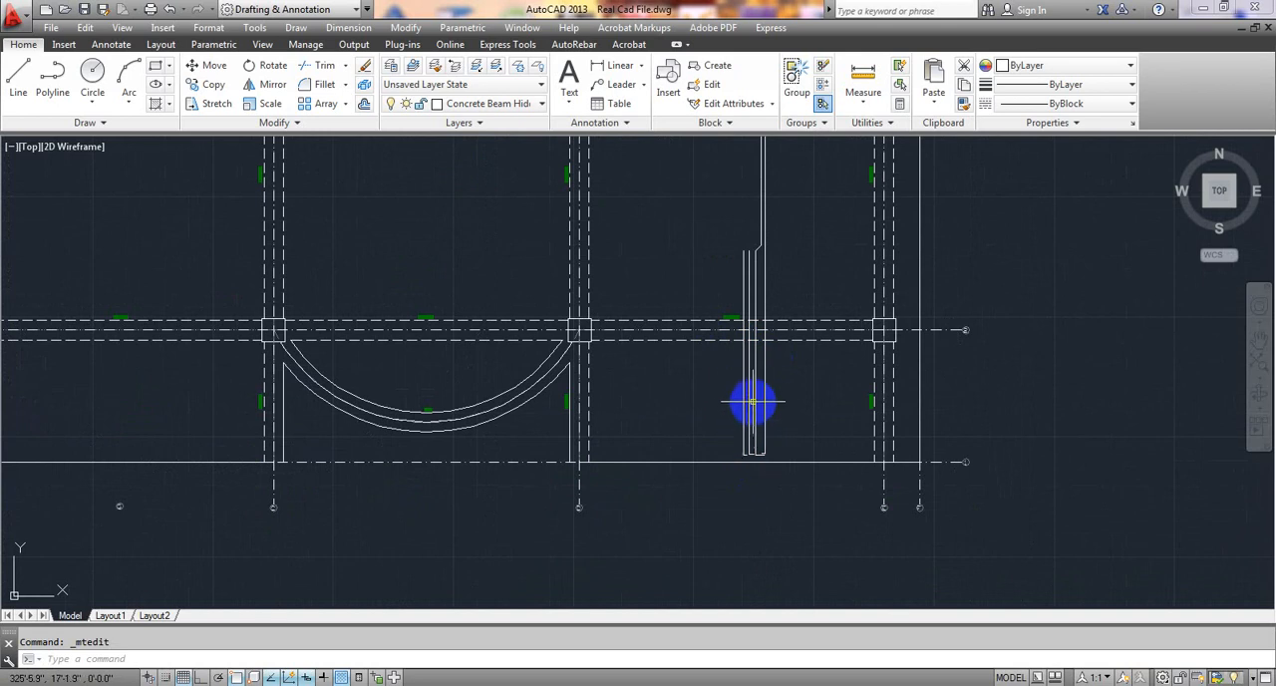
scroll(741, 391, "down", 4)
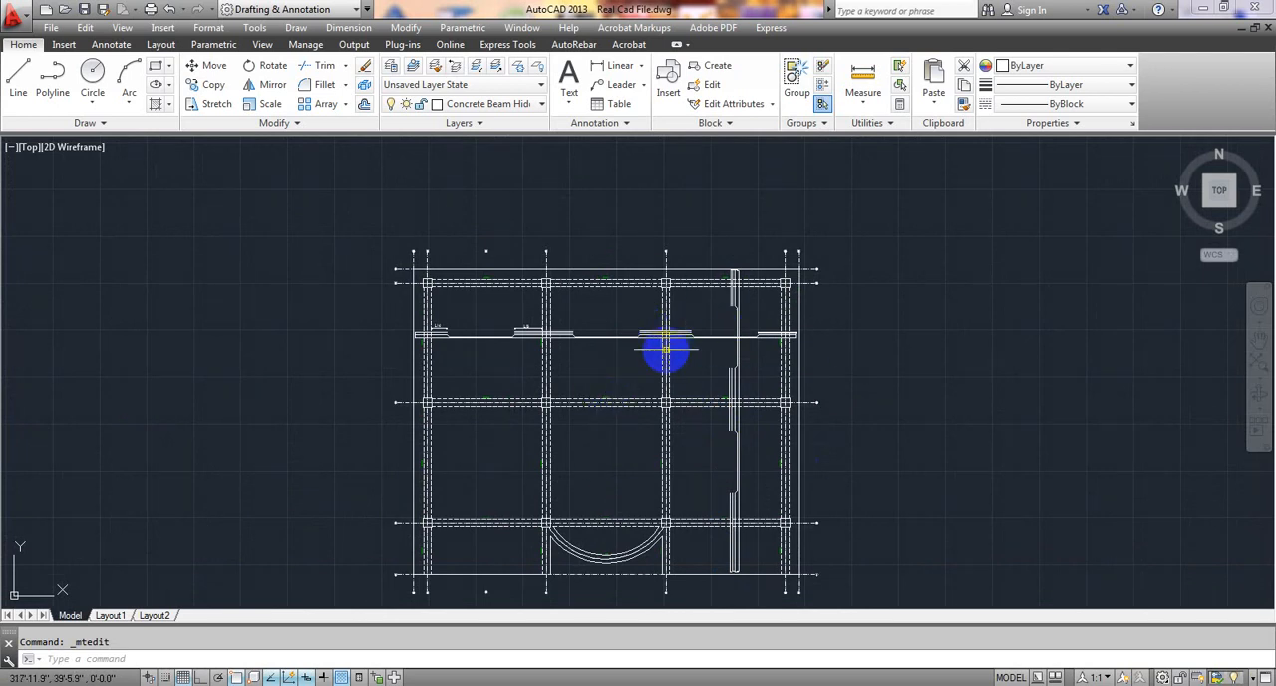
scroll(608, 313, "up", 3)
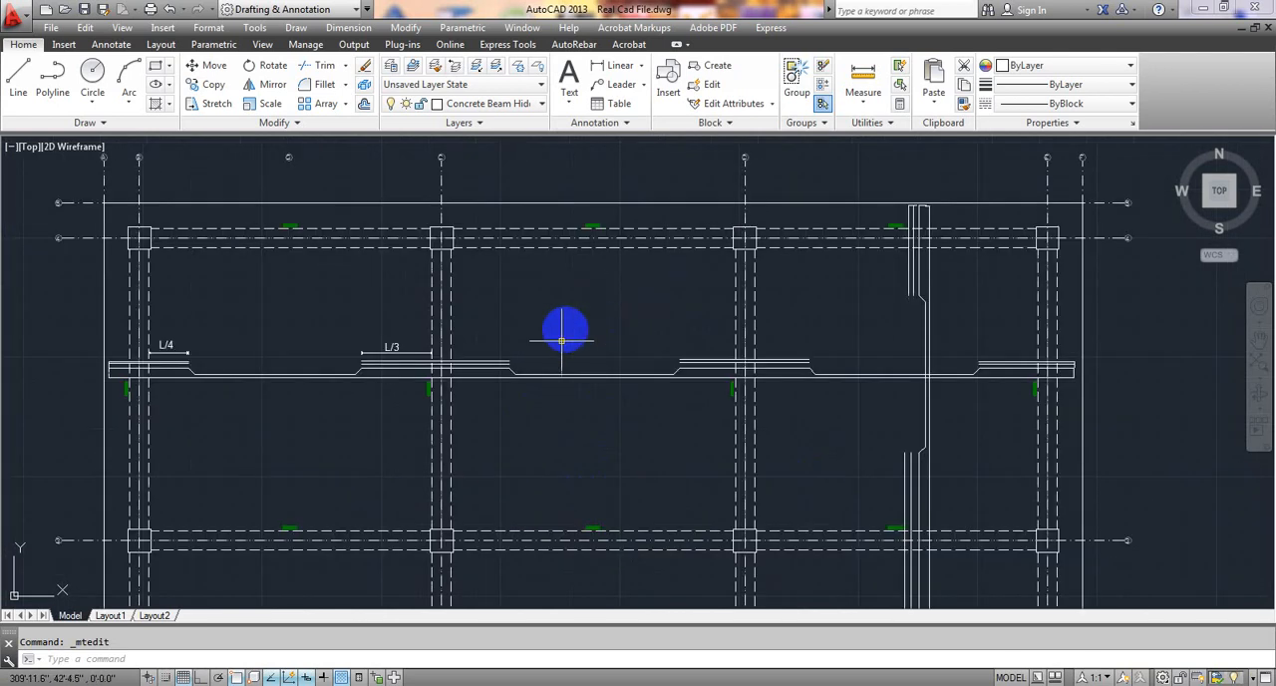
scroll(591, 357, "down", 2)
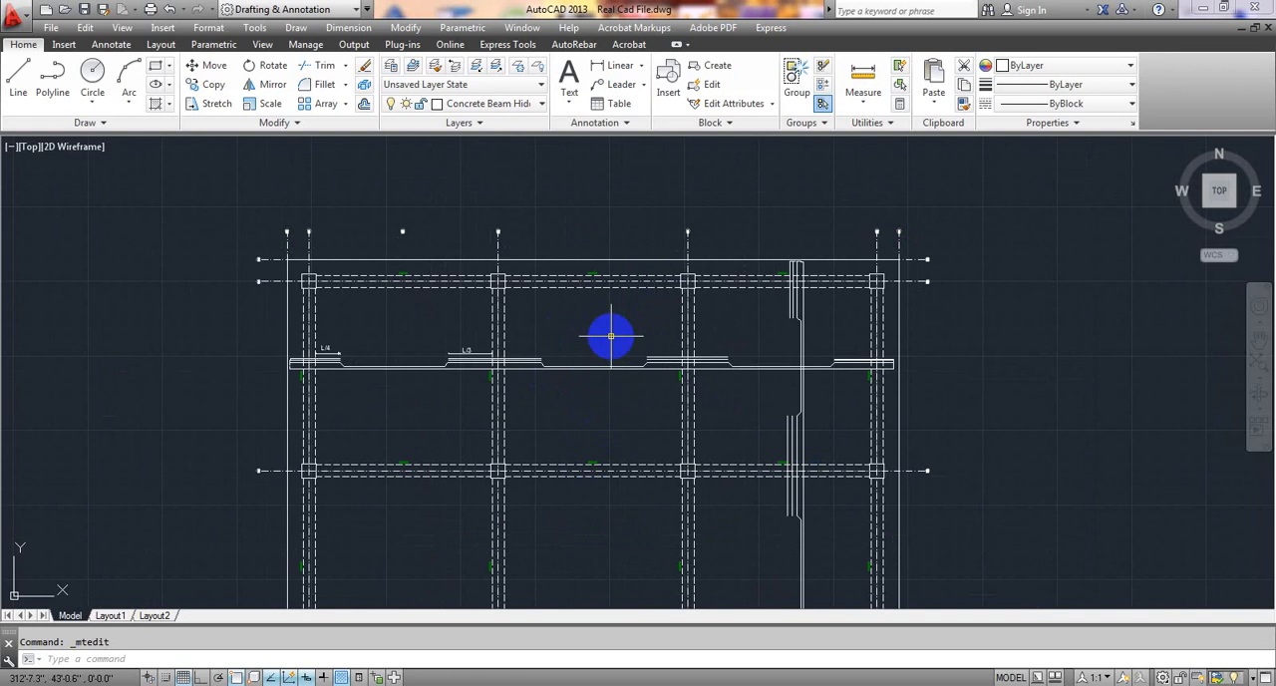
scroll(616, 359, "down", 2)
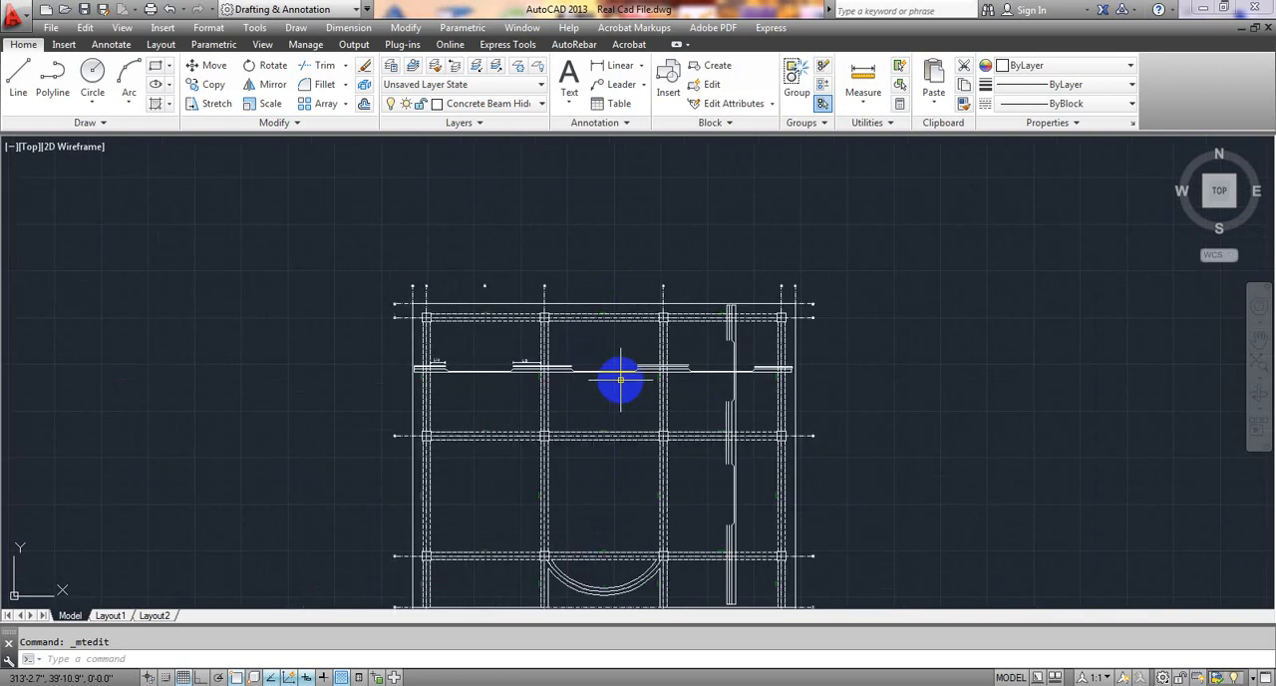
middle_click_drag(620, 380, 618, 333)
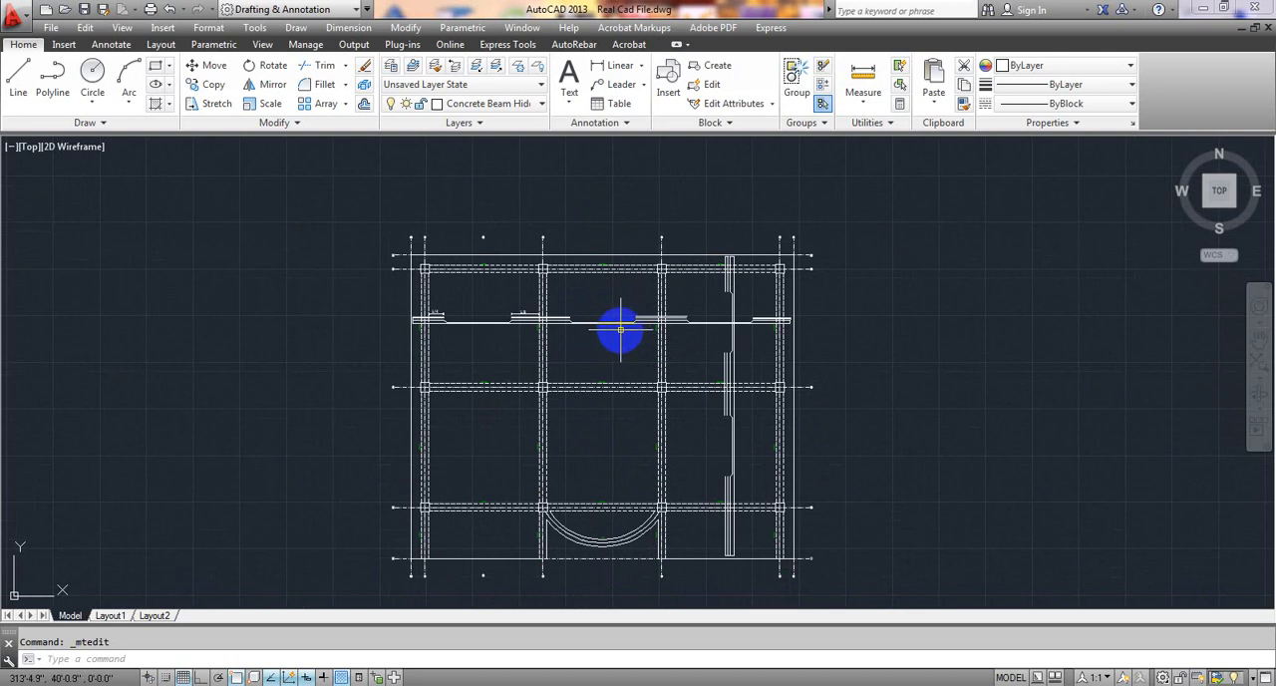
middle_click_drag(620, 330, 631, 308)
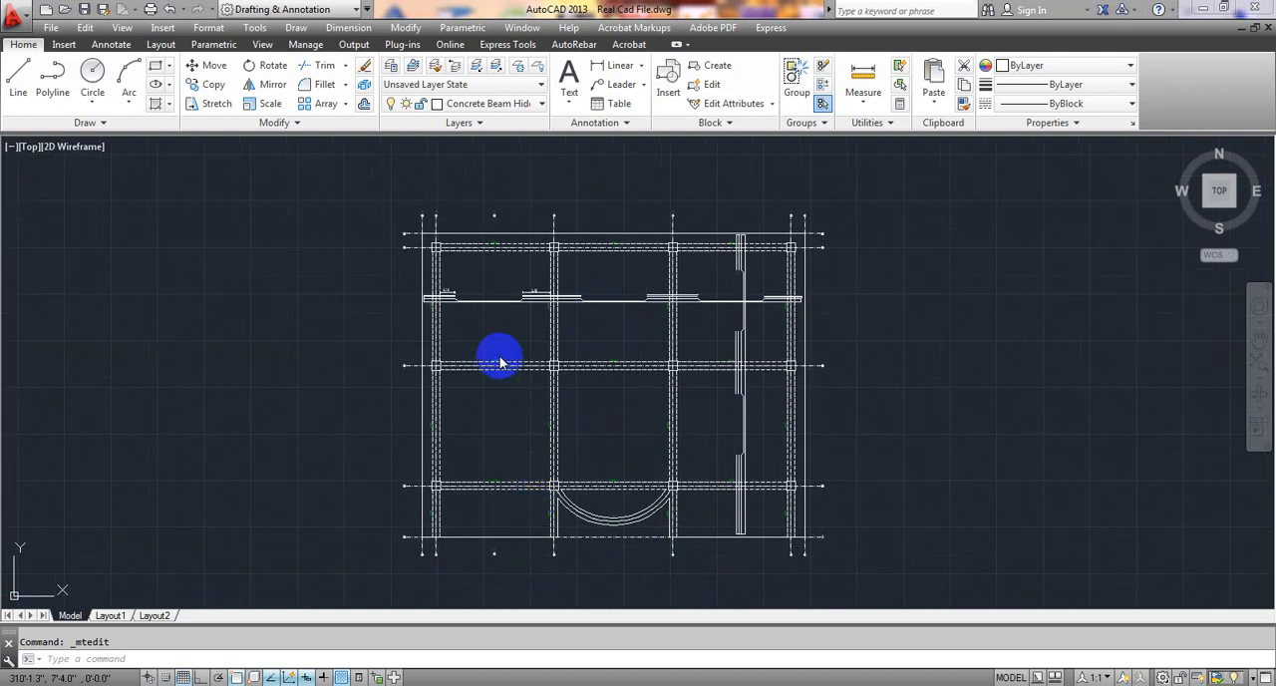
Examine the bay between grids B and C from the slab's upper edge down to its lower edge.
scroll(498, 334, "up", 4)
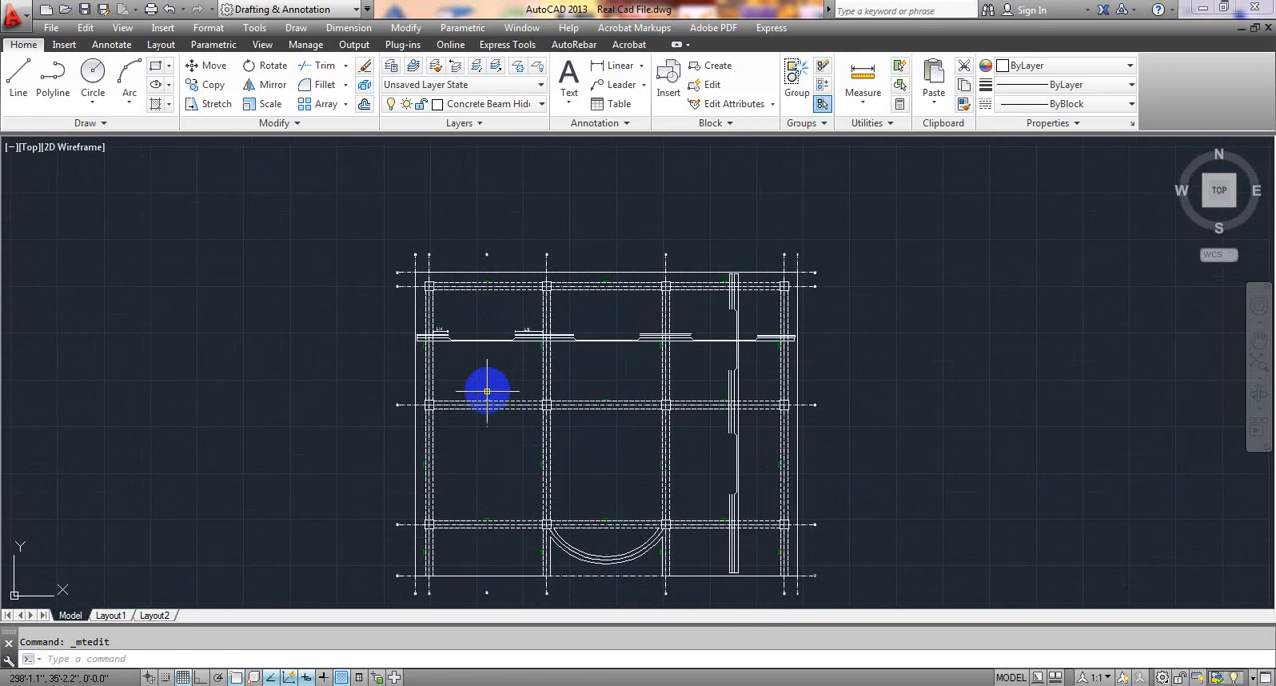
scroll(488, 378, "up", 2)
middle_click_drag(470, 330, 491, 479)
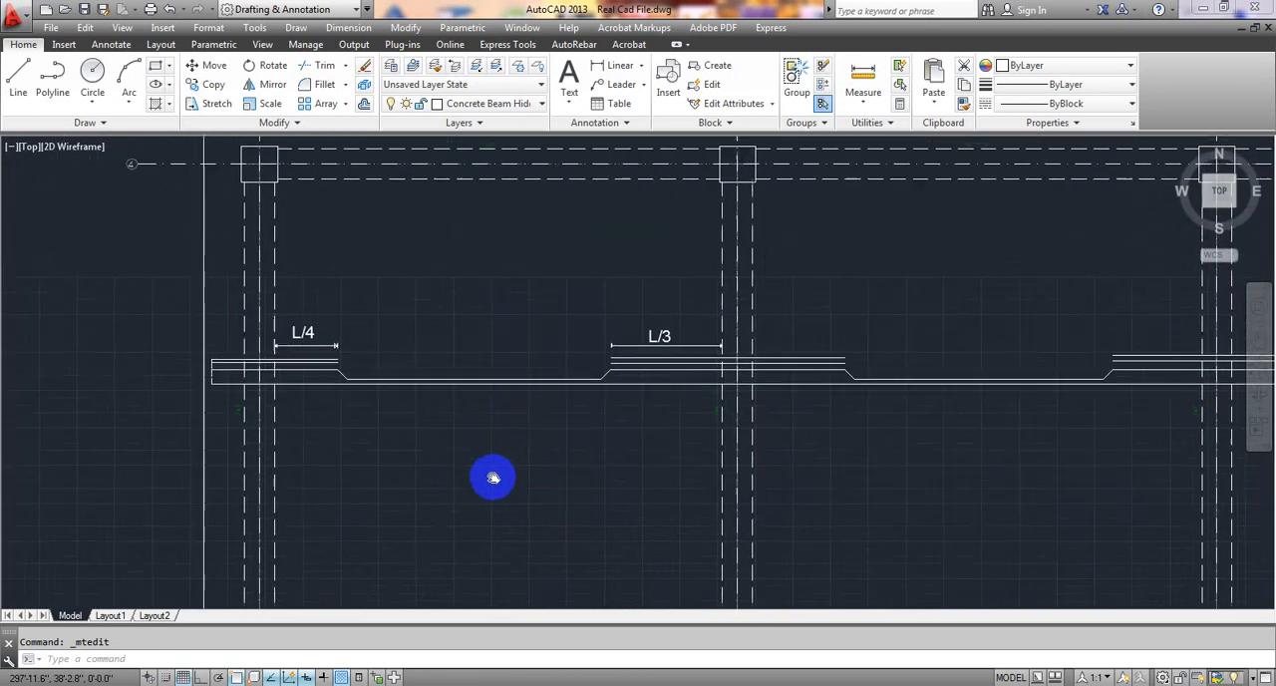
middle_click_drag(477, 325, 477, 370)
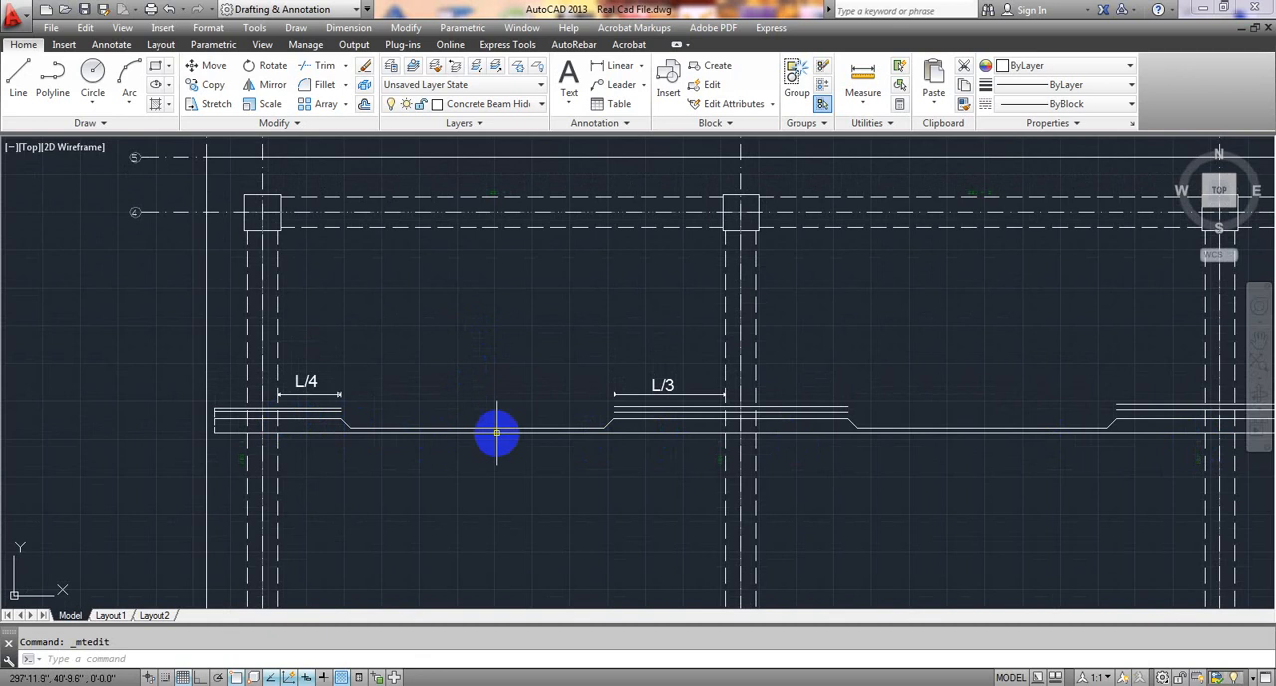
middle_click_drag(496, 431, 502, 356)
middle_click_drag(457, 300, 445, 387)
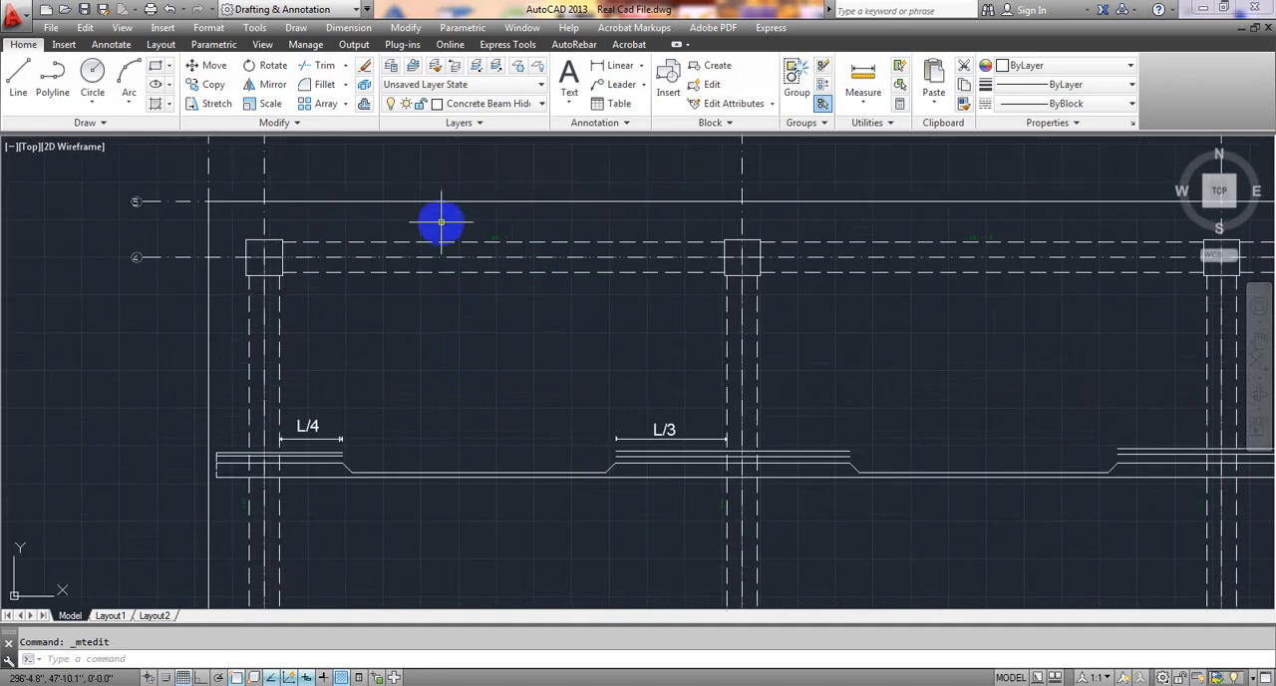
scroll(464, 309, "down", 6)
middle_click_drag(473, 475, 478, 370)
scroll(480, 398, "up", 4)
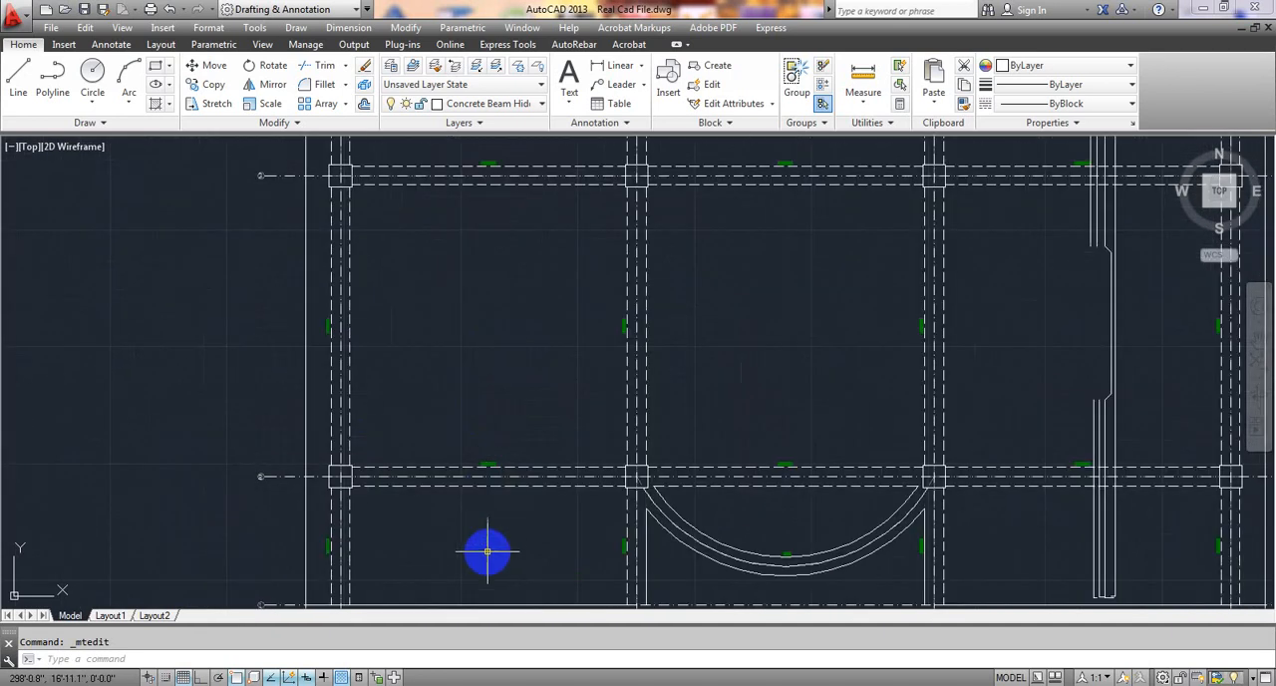
middle_click_drag(487, 551, 487, 404)
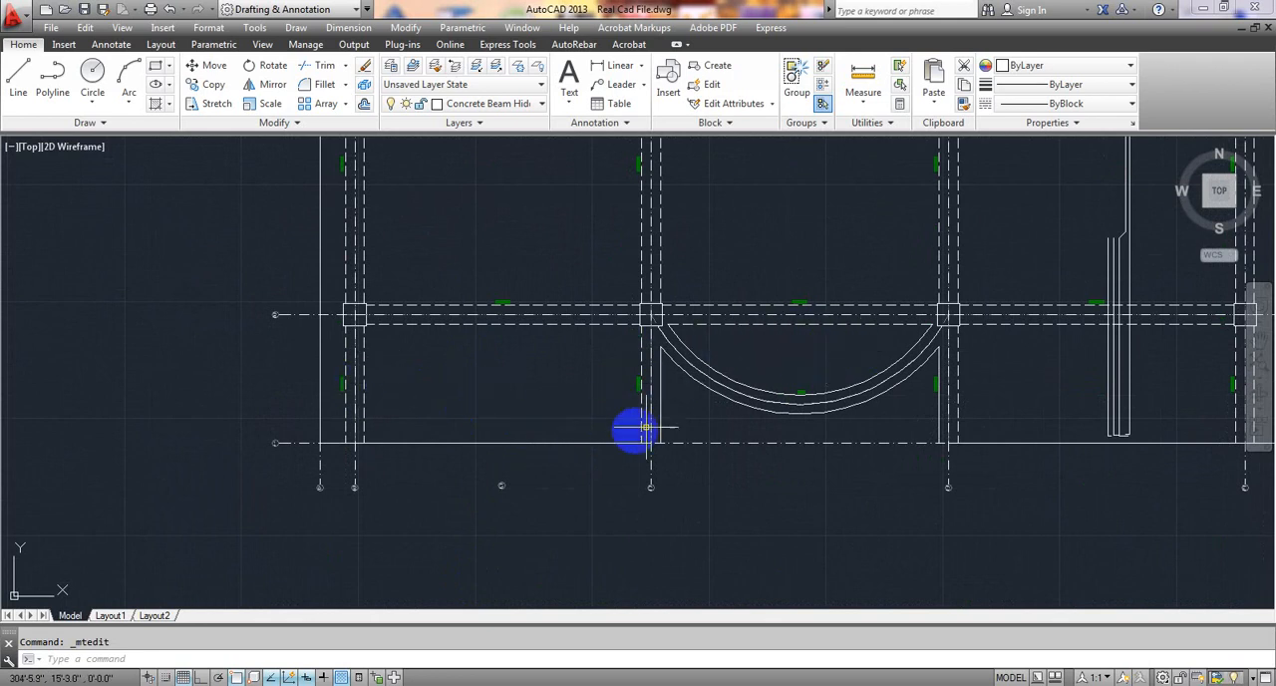
scroll(678, 426, "down", 2)
scroll(627, 455, "down", 2)
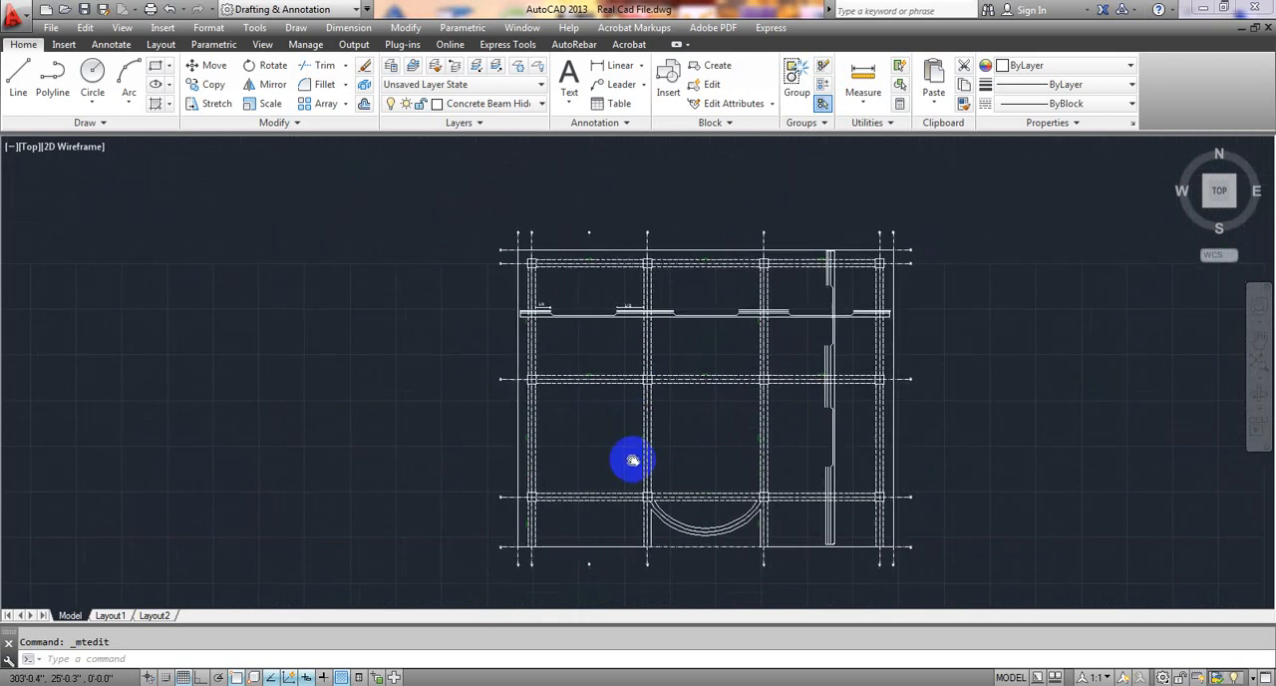
scroll(595, 346, "up", 1)
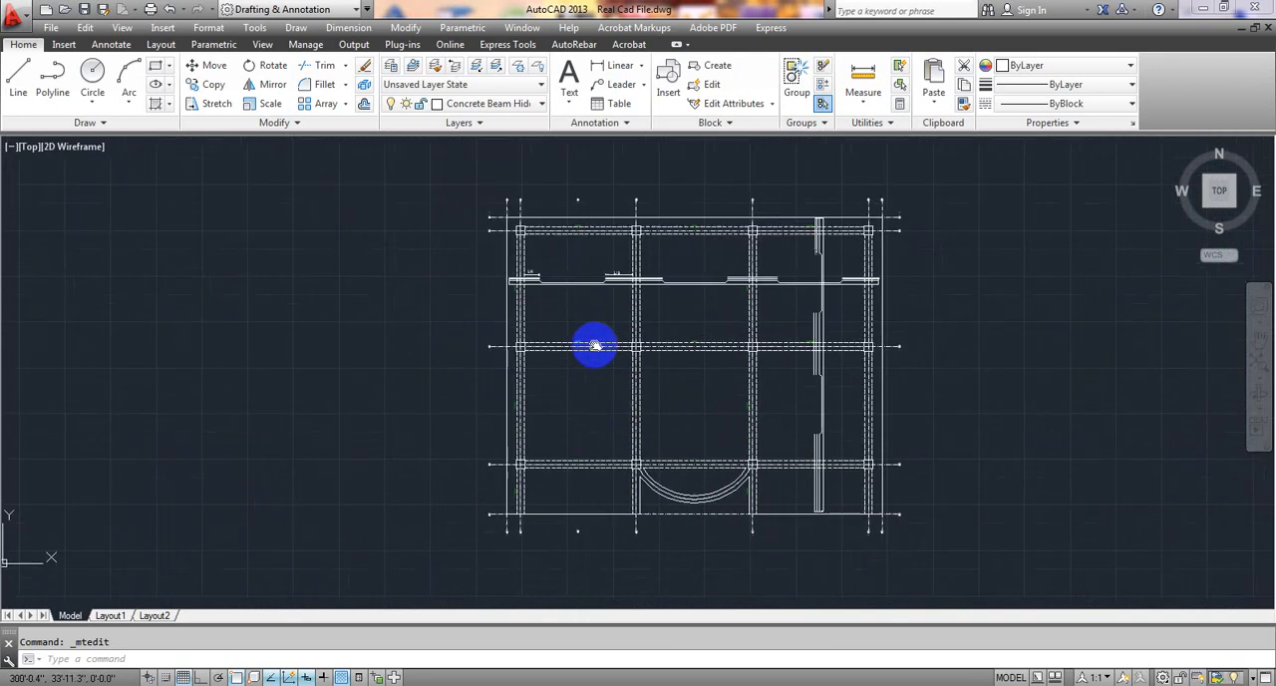
With Ortho on, draw a vertical line about 33' long through the B–C bay, from just inside the slab's upper edge to just inside its lower edge.
left_click(20, 76)
scroll(589, 231, "up", 4)
scroll(485, 248, "up", 2)
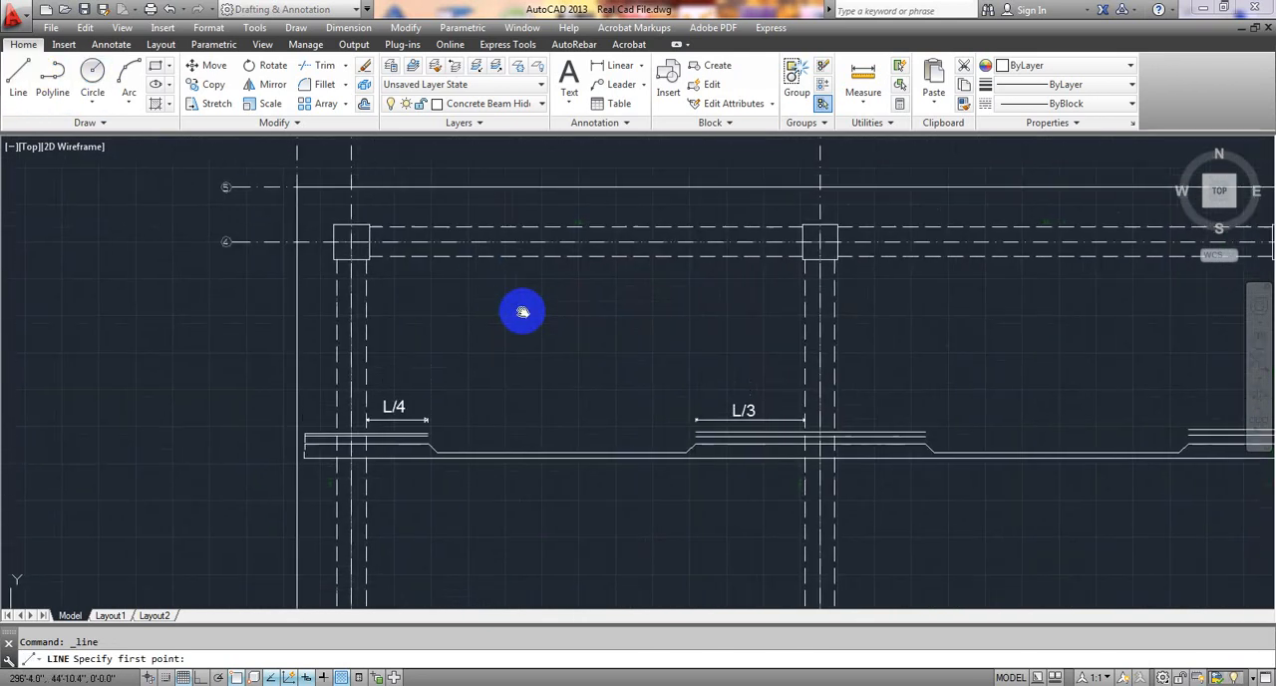
middle_click_drag(521, 310, 492, 393)
scroll(492, 289, "up", 2)
scroll(493, 289, "up", 2)
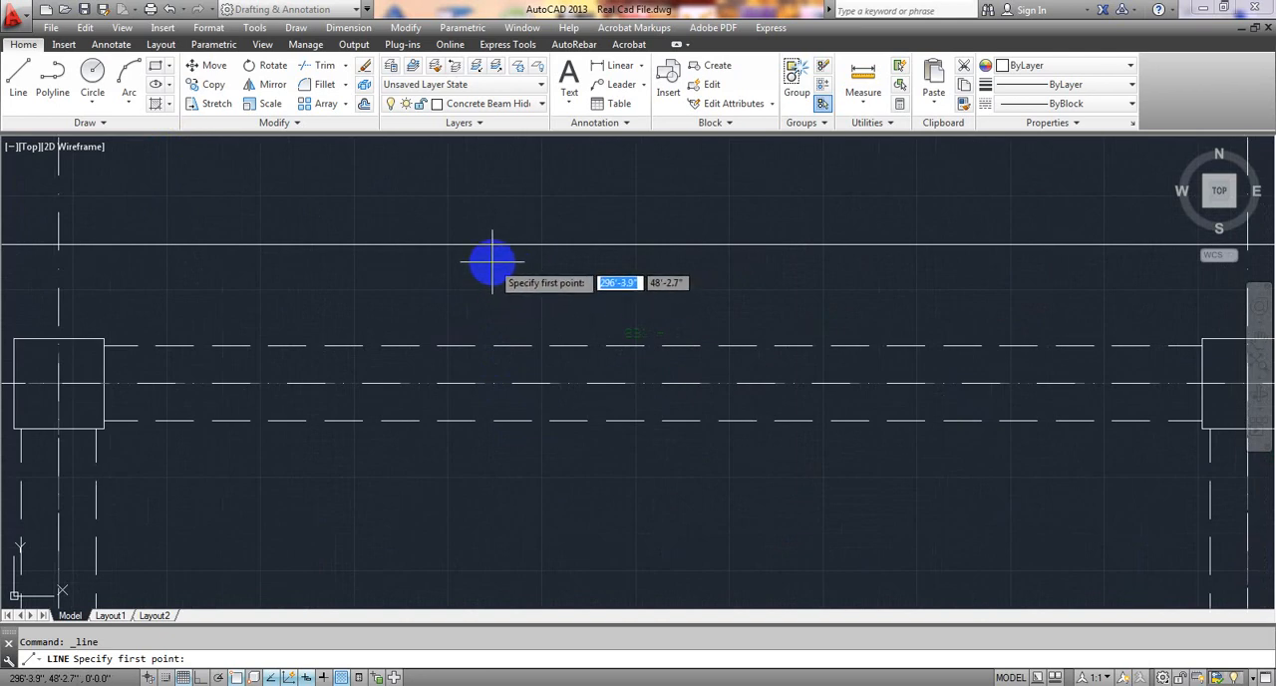
left_click(492, 263)
scroll(493, 465, "down", 2)
middle_click_drag(493, 465, 498, 353)
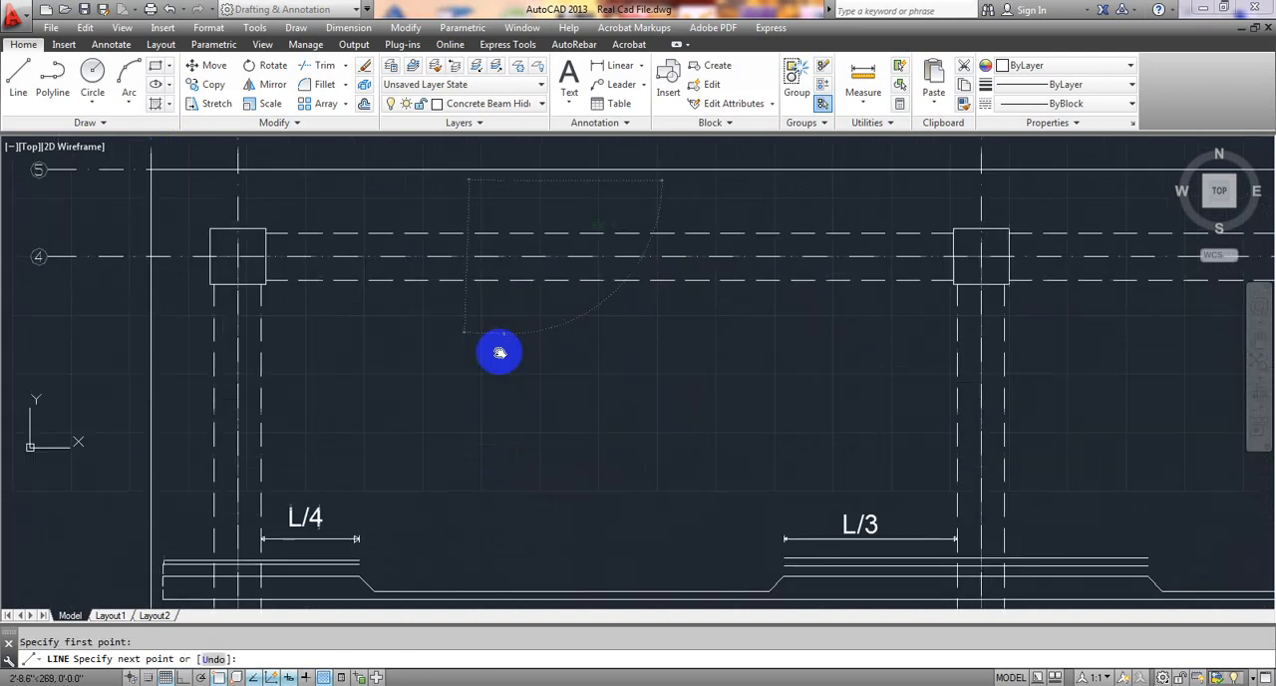
left_click(184, 677)
scroll(521, 428, "down", 2)
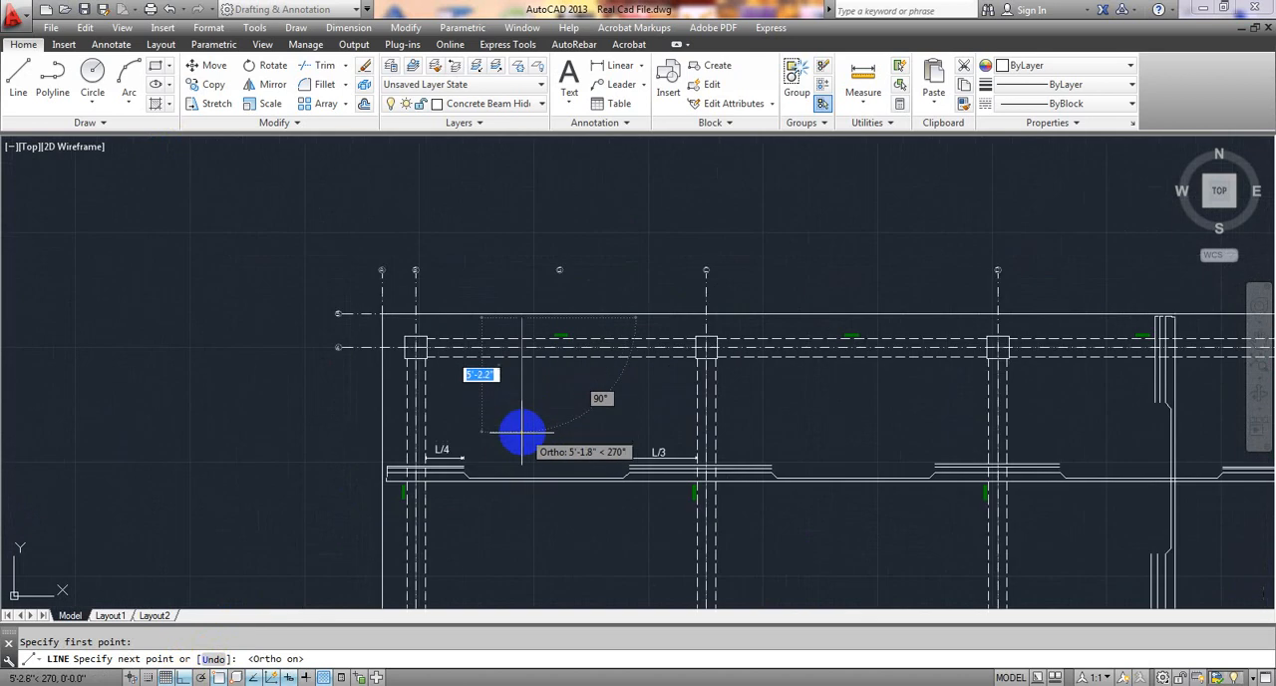
middle_click_drag(521, 428, 565, 233)
scroll(564, 234, "up", 1)
mouse_move(558, 489)
middle_mouse_down()
mouse_move(573, 314)
mouse_move(593, 402)
middle_mouse_up()
scroll(599, 402, "up", 2)
scroll(593, 401, "up", 2)
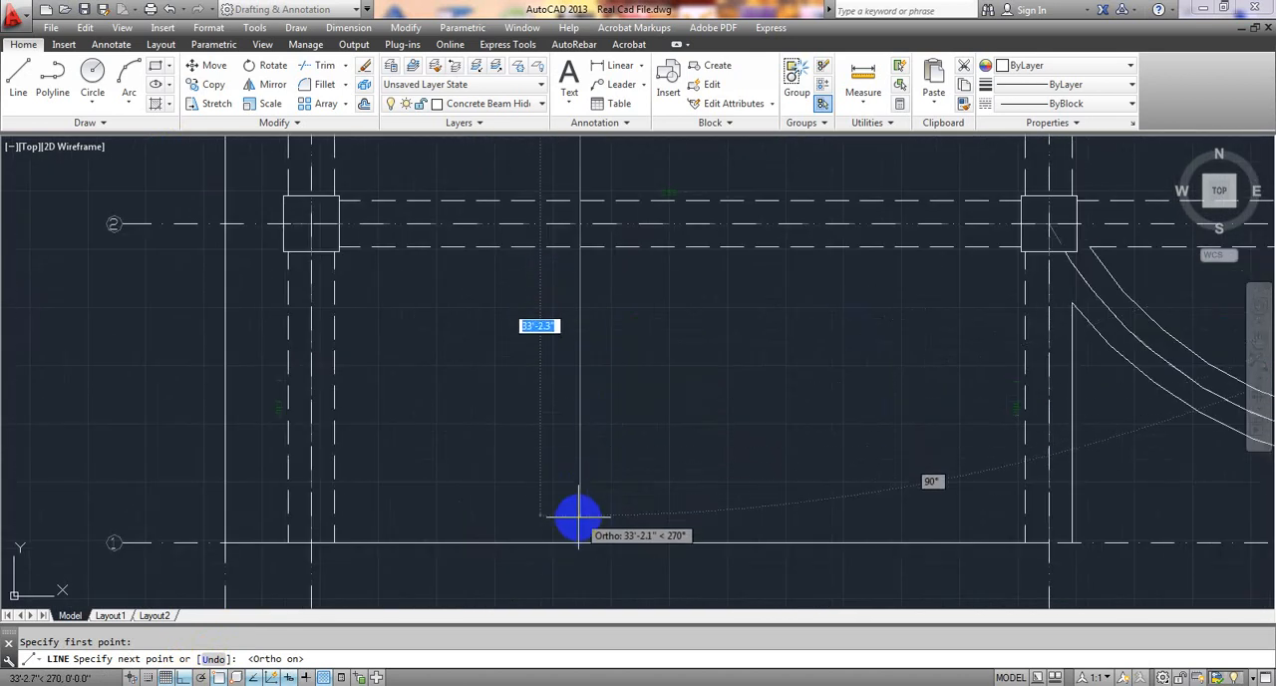
left_click(580, 526)
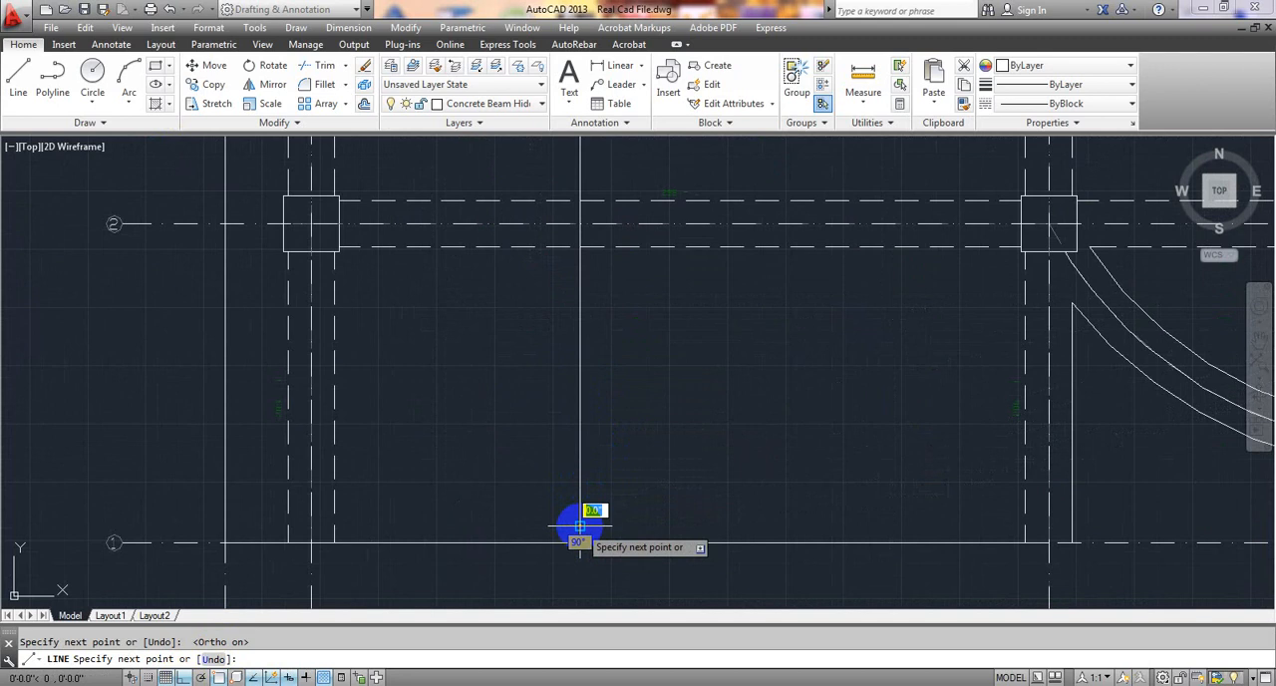
key("Escape")
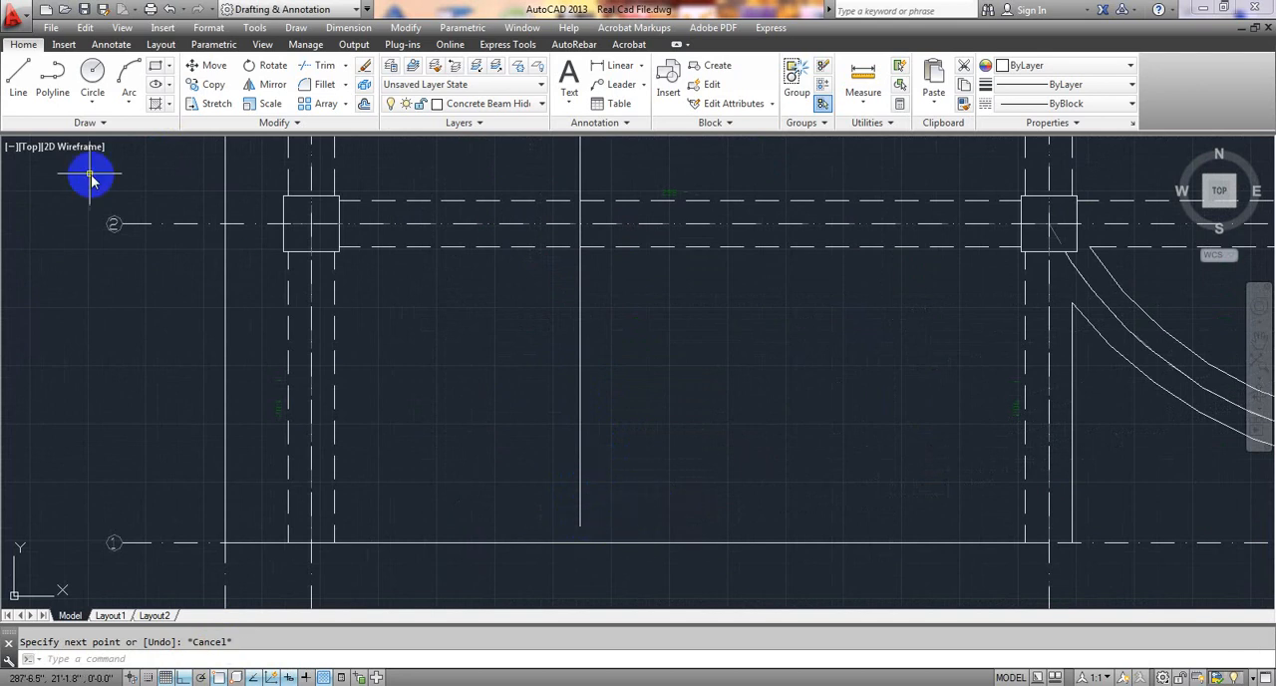
Draw a short horizontal tick line across the lower end of the long vertical line.
left_click(18, 74)
scroll(598, 538, "up", 5)
scroll(606, 481, "up", 2)
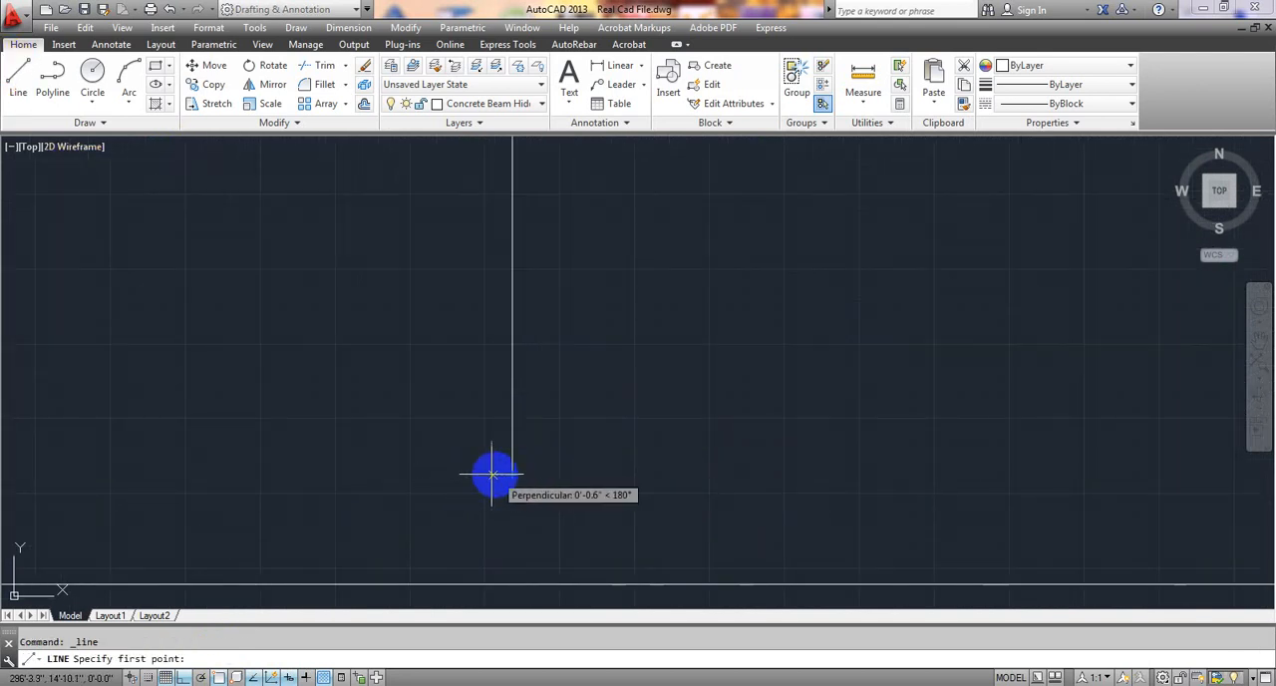
left_click(472, 474)
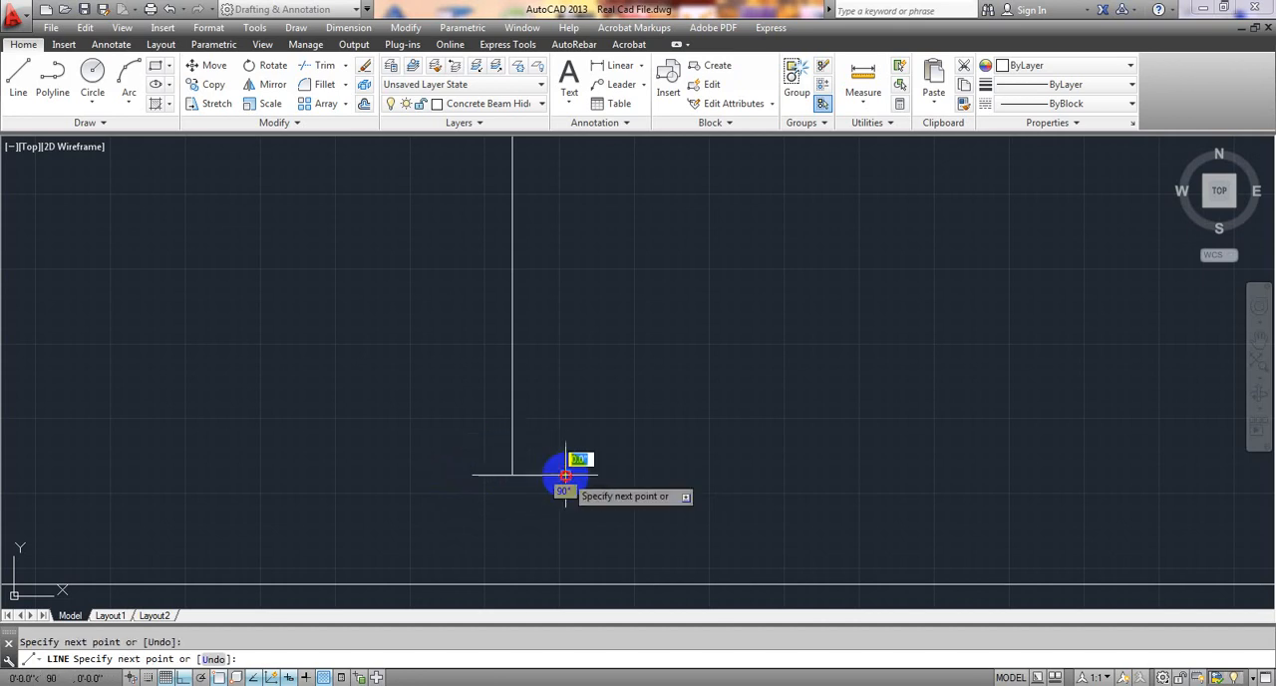
left_click(566, 477)
key("Escape")
Draw a short horizontal tick line across the upper end of the long vertical line, just inside the slab's upper edge.
scroll(638, 484, "down", 10)
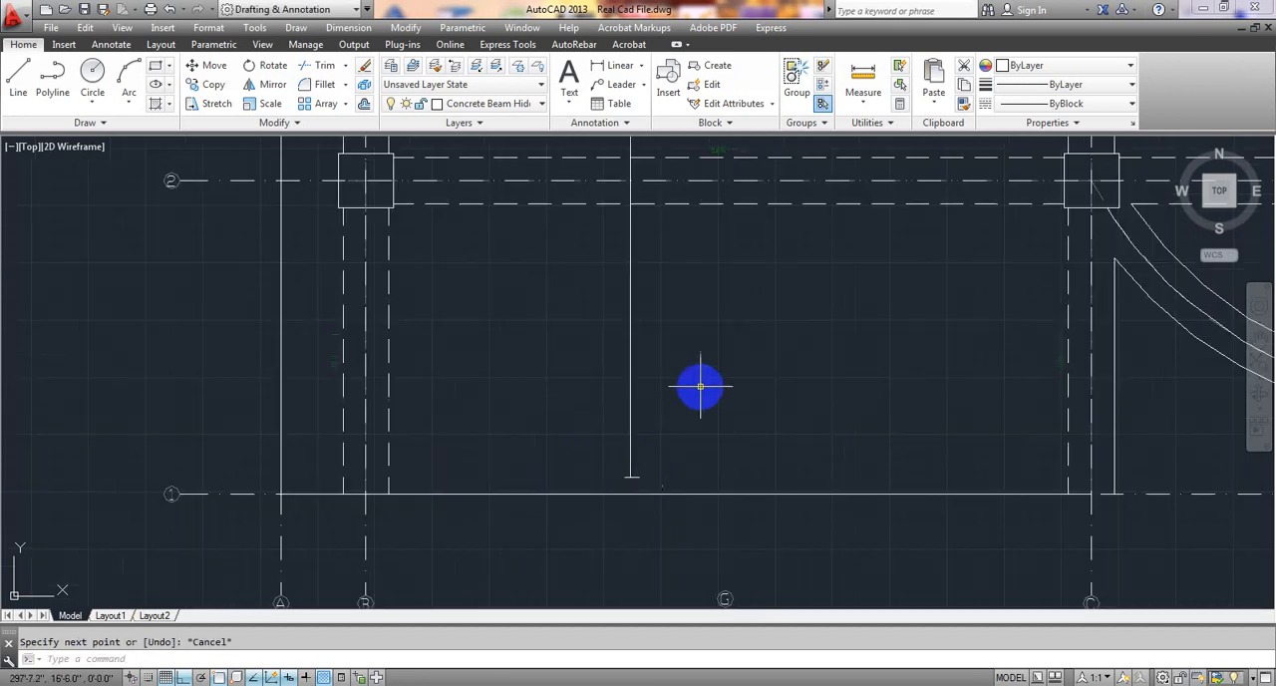
middle_click_drag(713, 355, 664, 580)
middle_click_drag(660, 244, 634, 495)
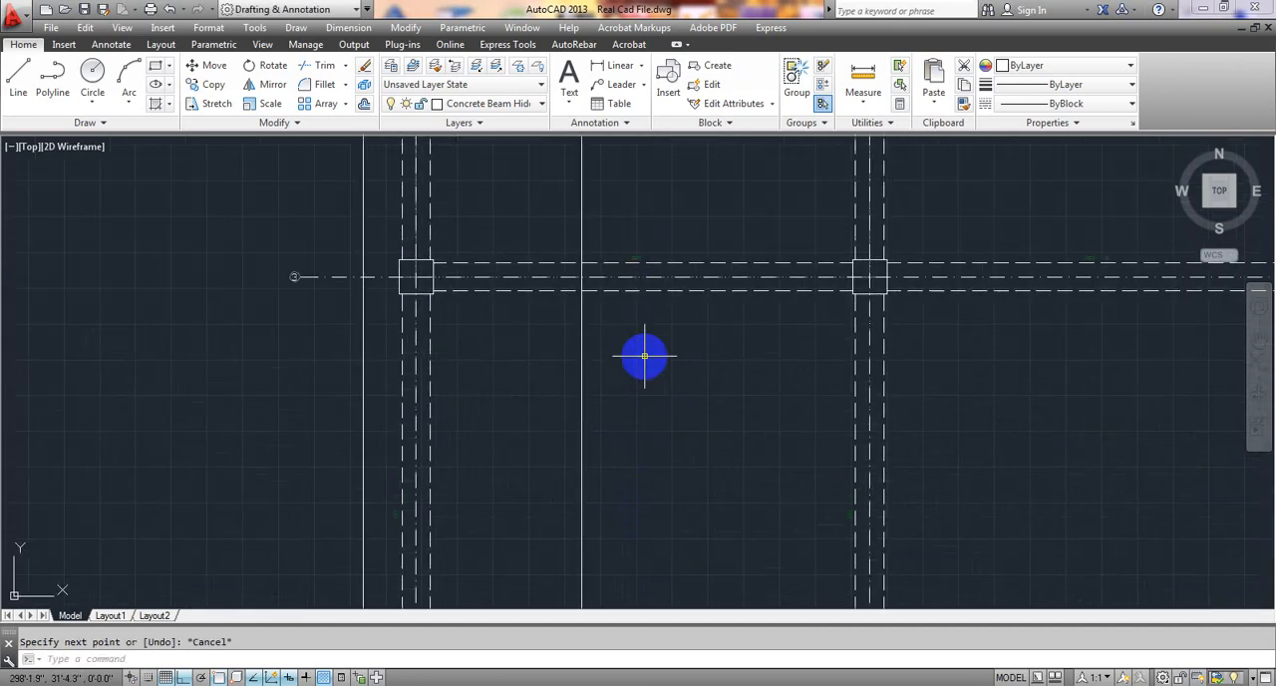
scroll(646, 339, "down", 2)
middle_click_drag(646, 319, 632, 478)
middle_click_drag(609, 327, 593, 538)
middle_click_drag(584, 418, 581, 444)
scroll(564, 372, "up", 8)
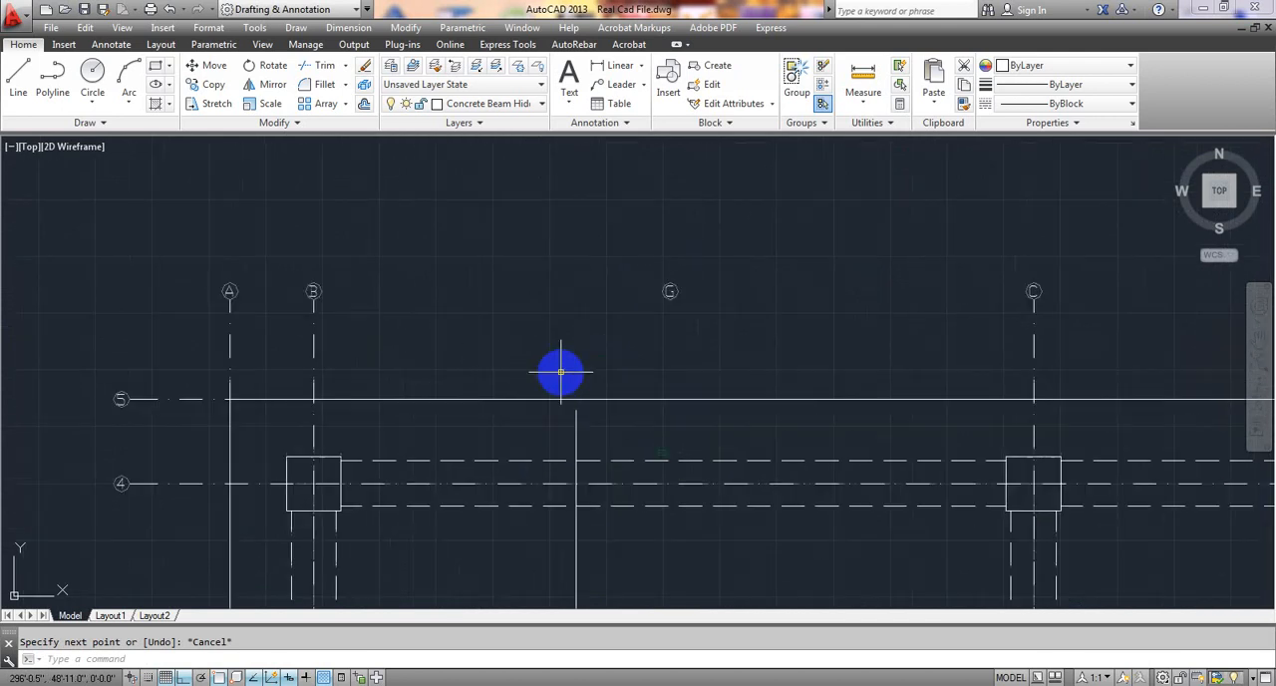
left_click(18, 74)
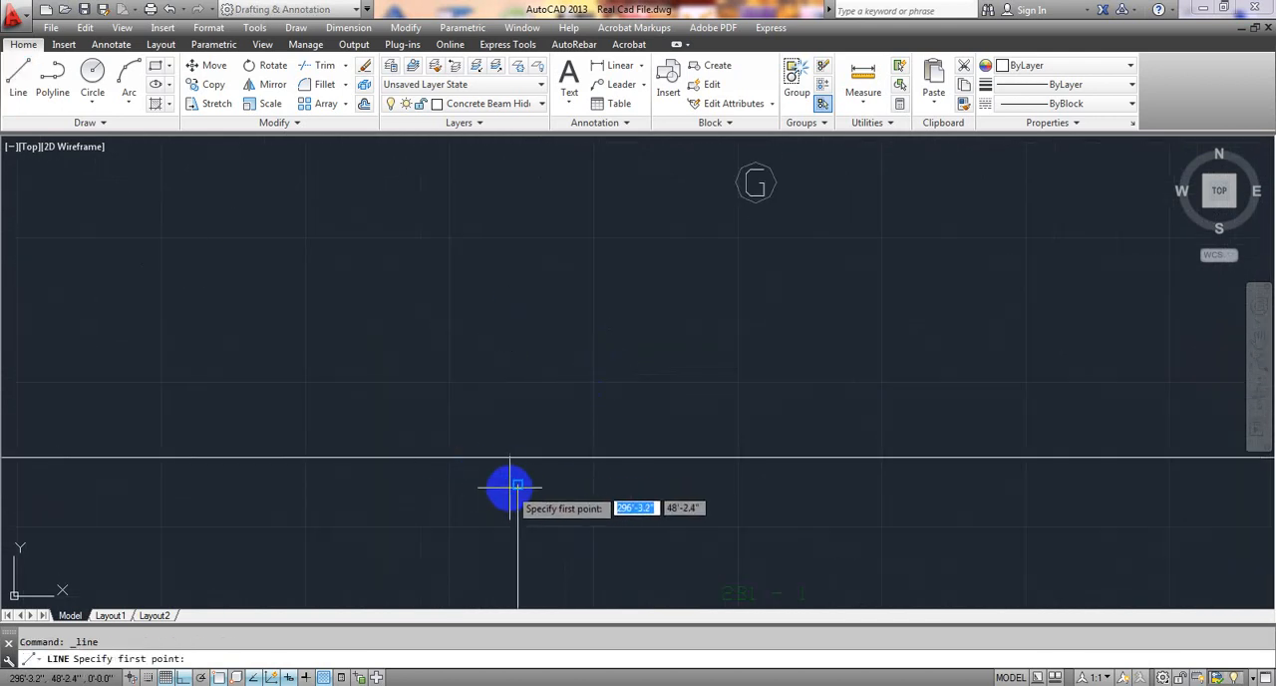
left_click(518, 458)
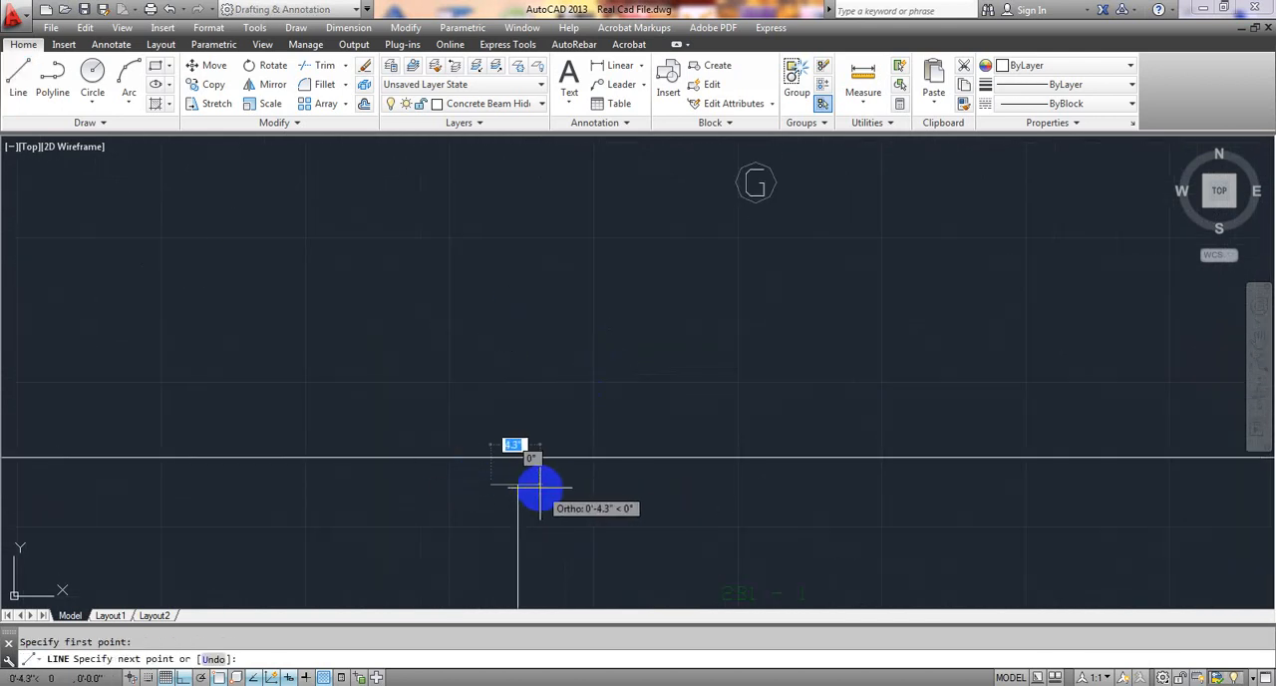
left_click(545, 487)
key("Escape")
Draw a circle of about 0.2" radius where the long vertical line crosses the cranked horizontal bar.
scroll(570, 498, "down", 8)
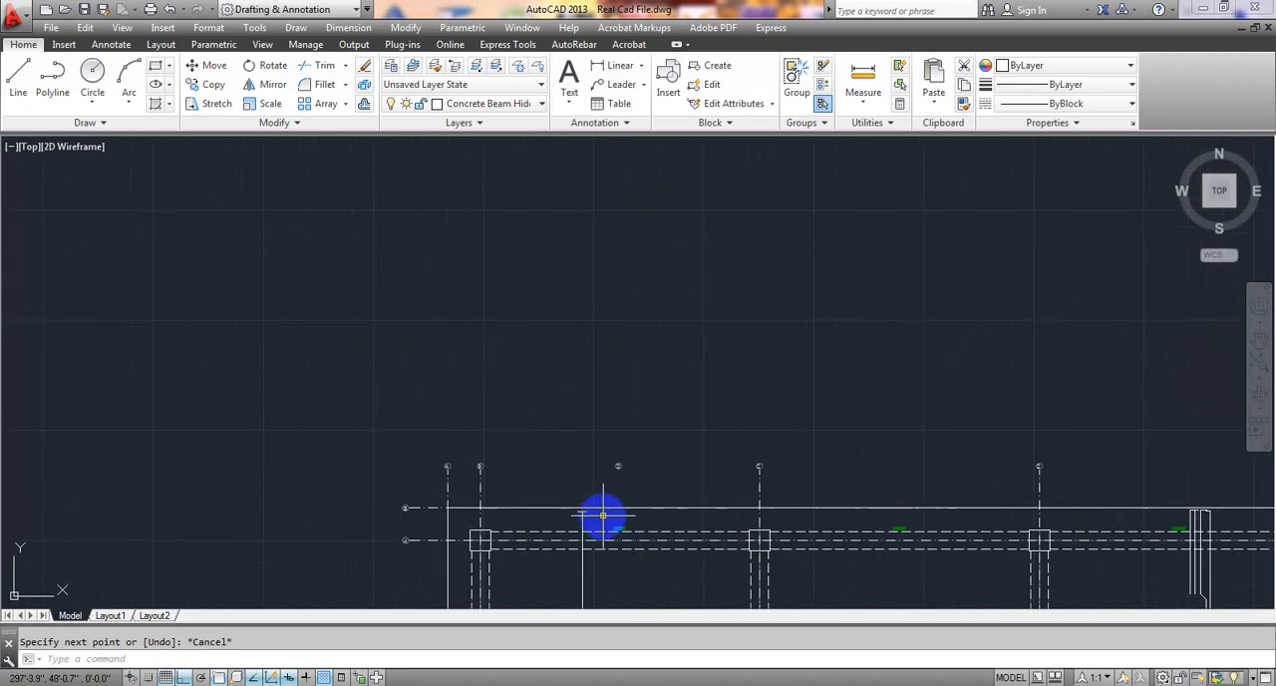
middle_click_drag(602, 516, 599, 304)
middle_click_drag(661, 446, 641, 396)
scroll(640, 418, "up", 10)
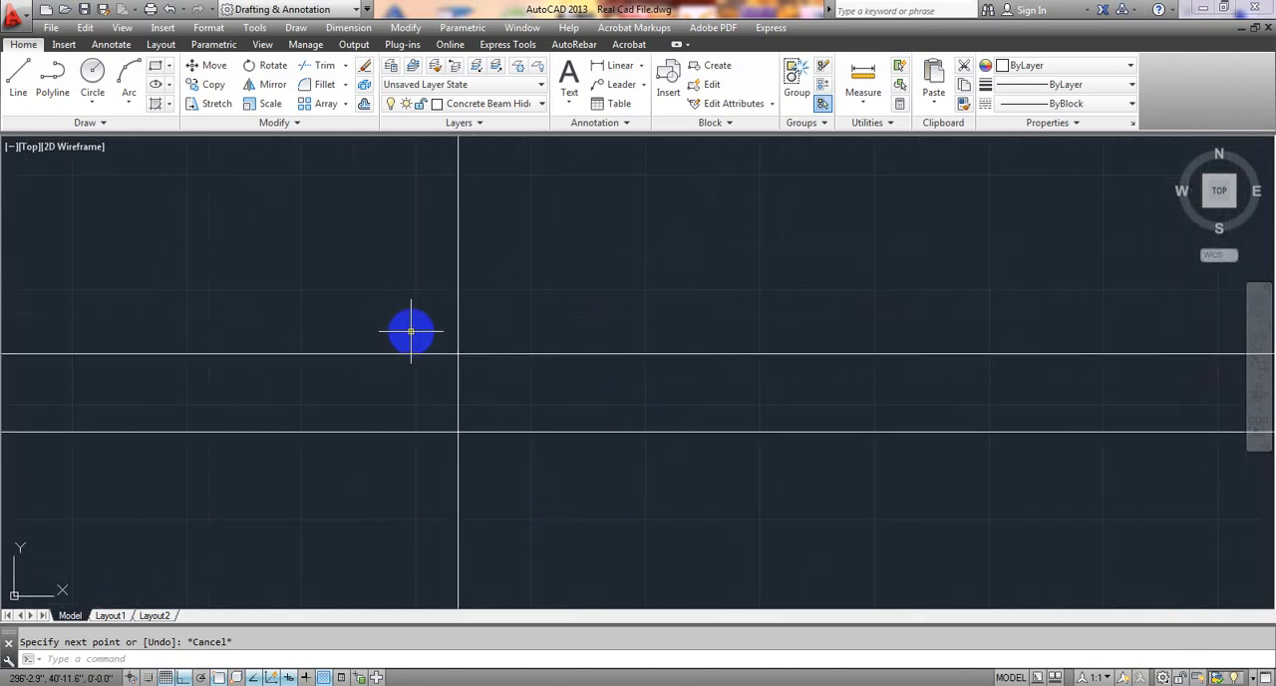
left_click(91, 71)
scroll(348, 310, "up", 4)
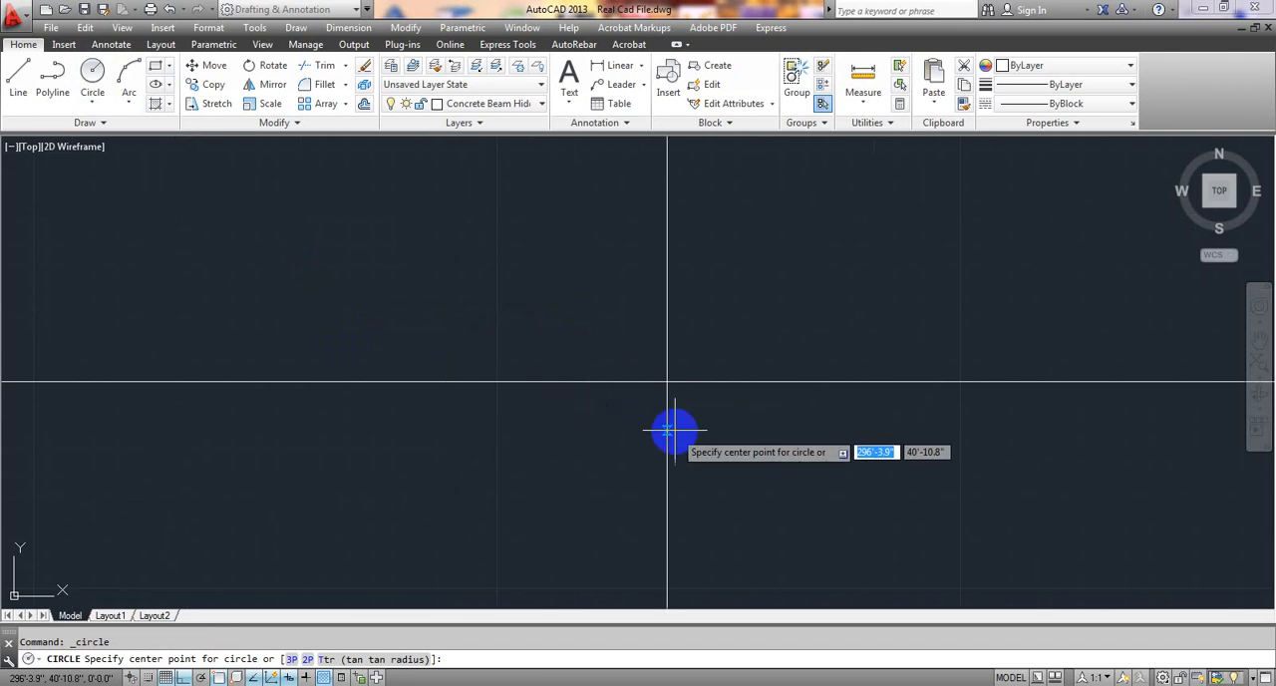
left_click(578, 333)
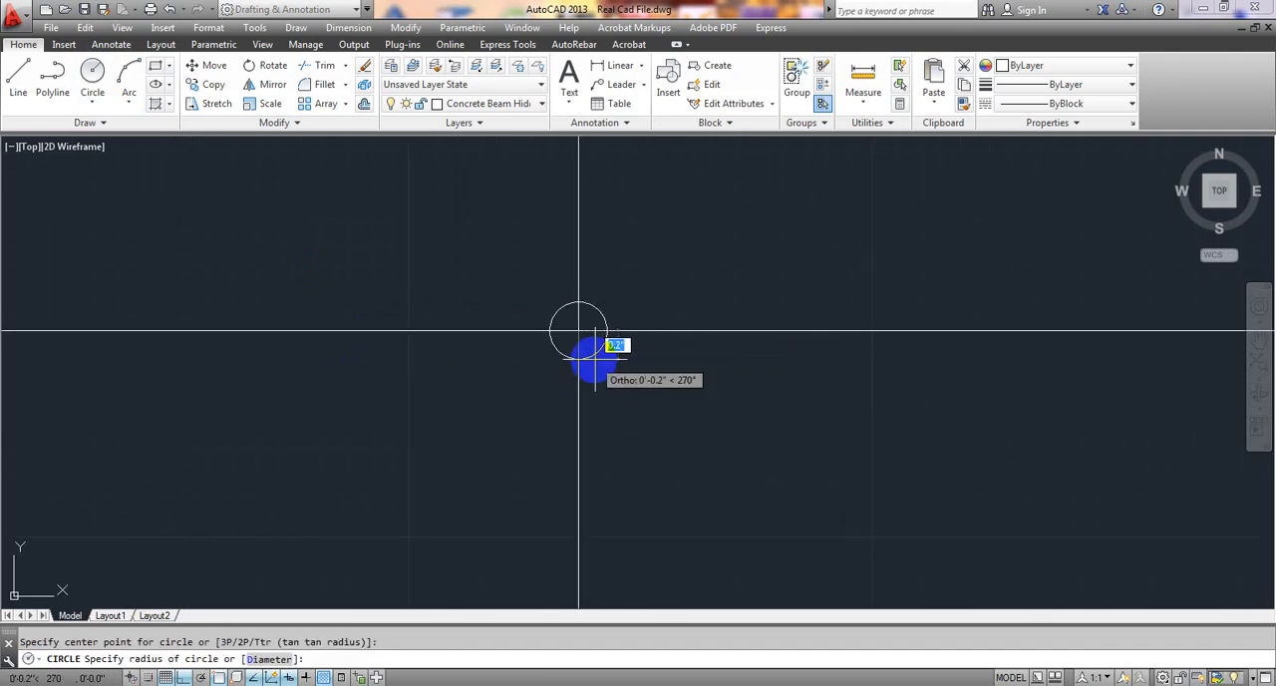
left_click(607, 369)
Draw a second circle of about 0.2" radius where the vertical line crosses the straight bottom bar.
scroll(615, 386, "down", 4)
middle_click_drag(641, 477, 604, 345)
scroll(555, 367, "up", 2)
key("Return")
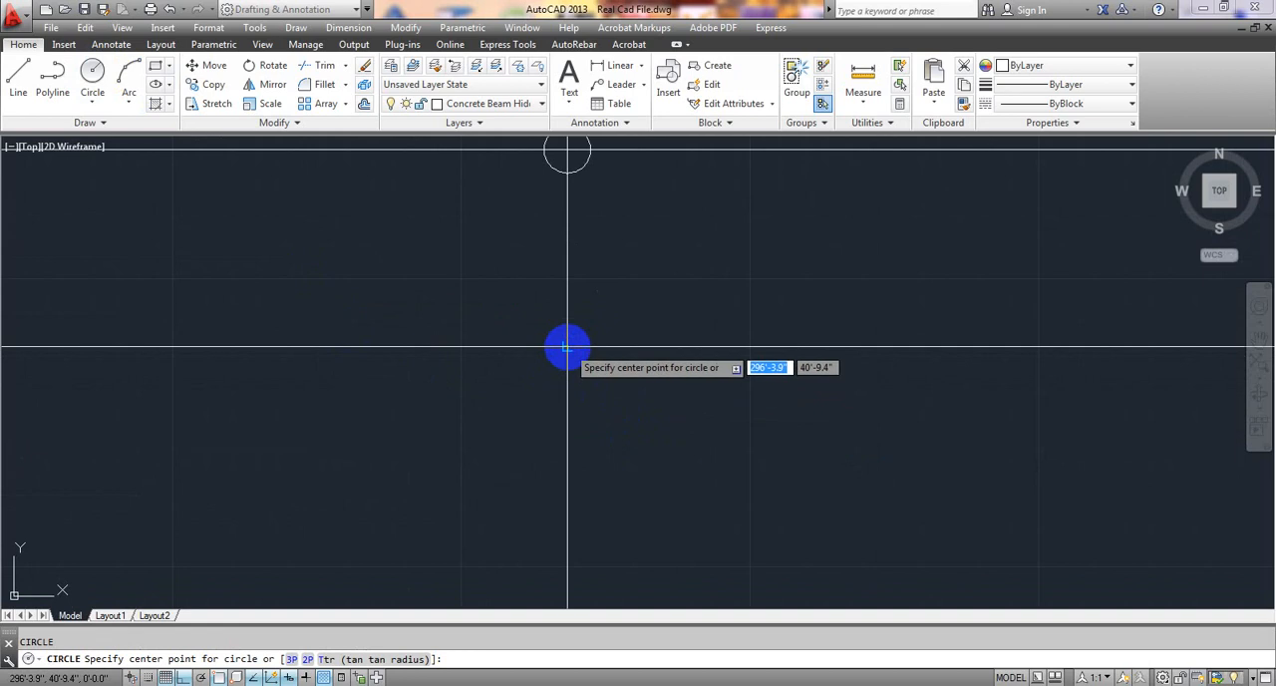
left_click(568, 347)
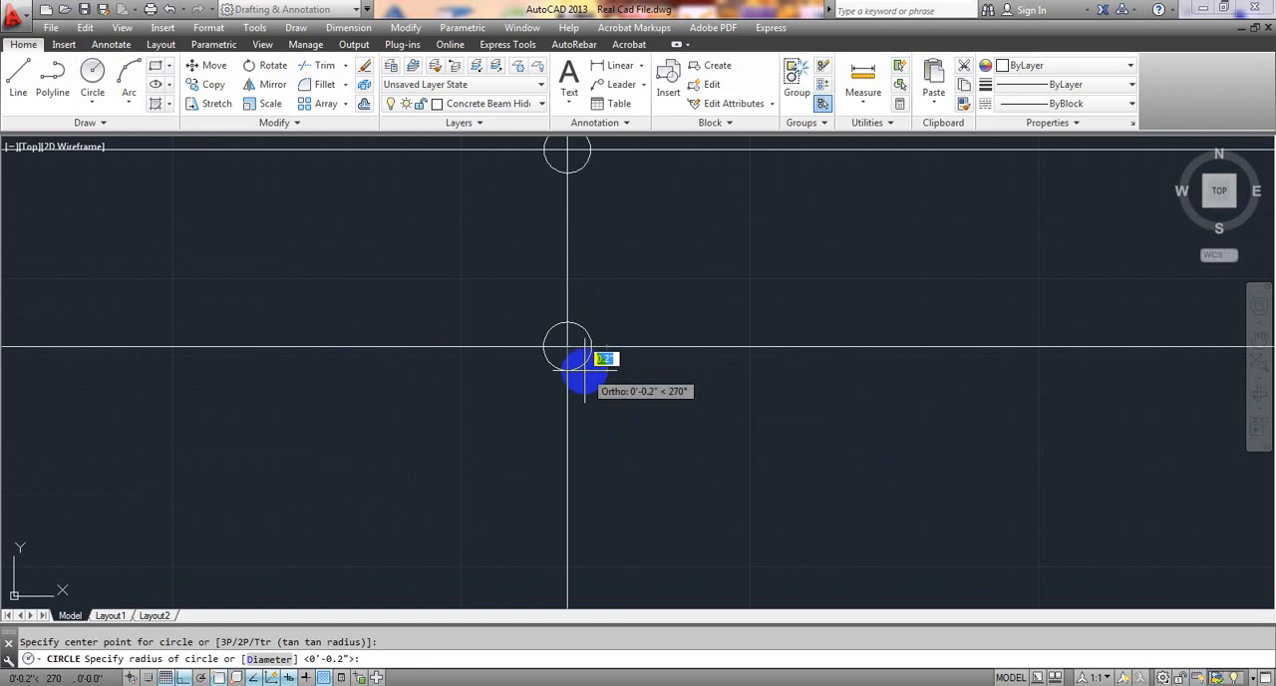
left_click(586, 371)
scroll(584, 373, "down", 5)
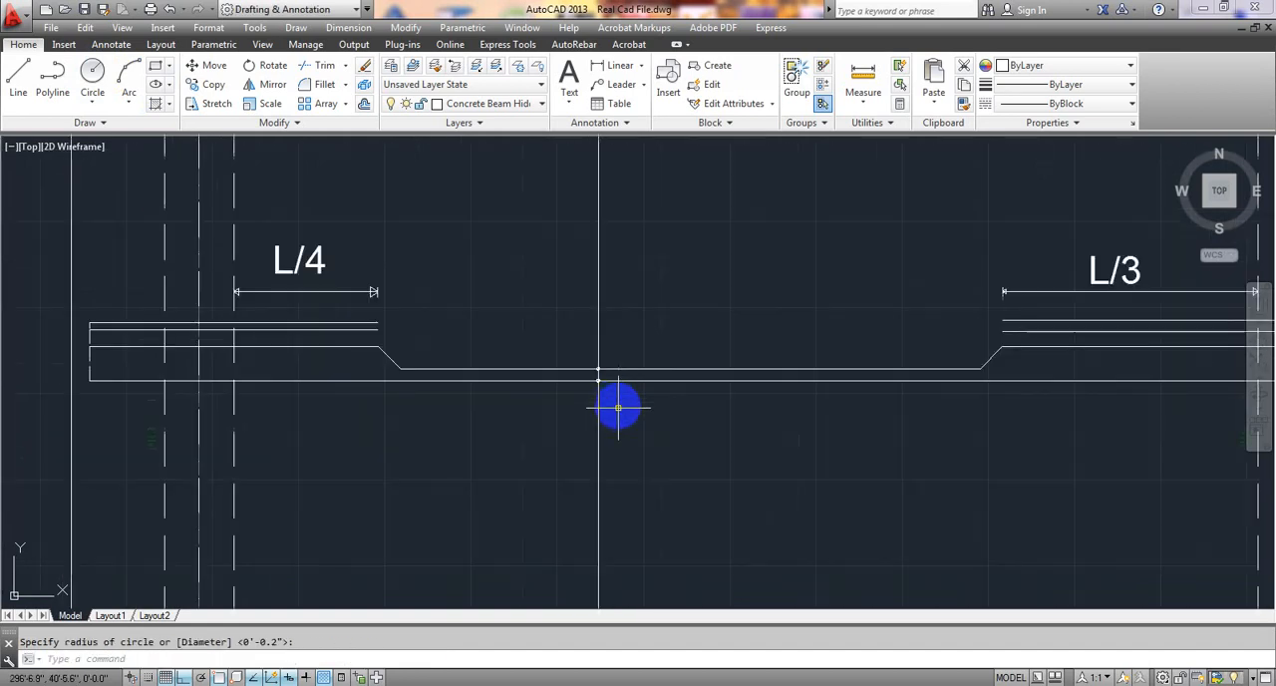
Check the two small circles at plan scale and erase both of them.
scroll(598, 370, "down", 3)
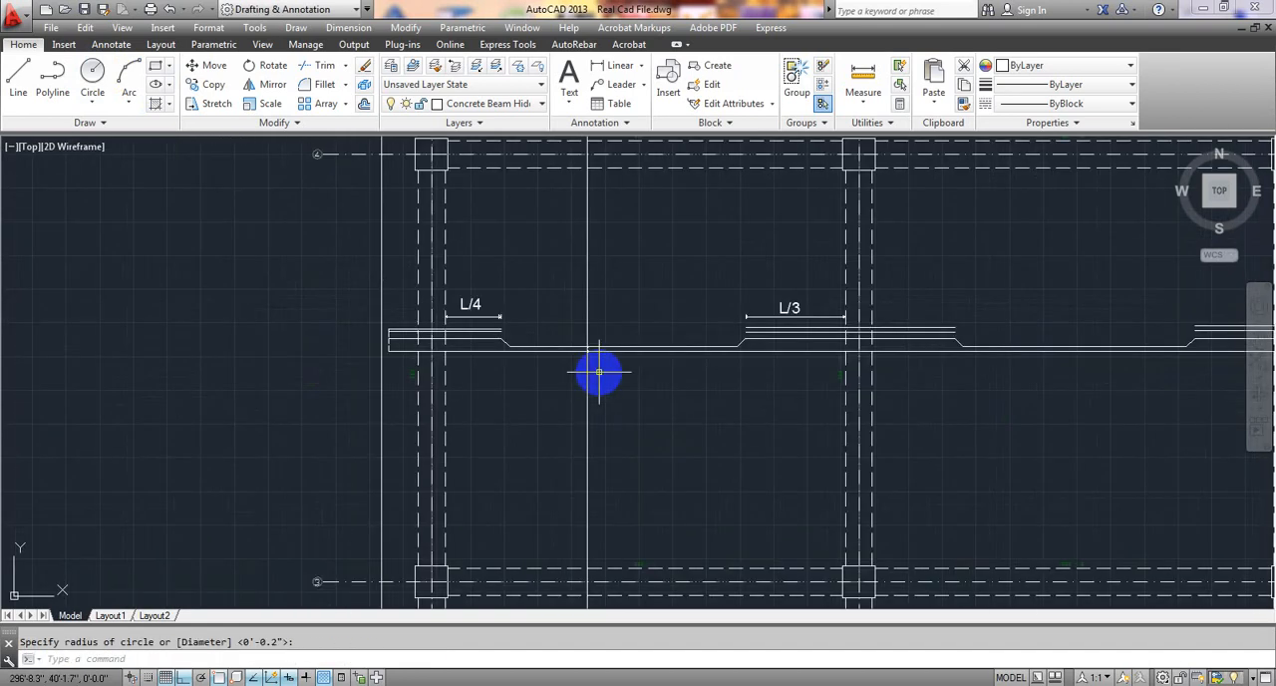
scroll(587, 388, "down", 3)
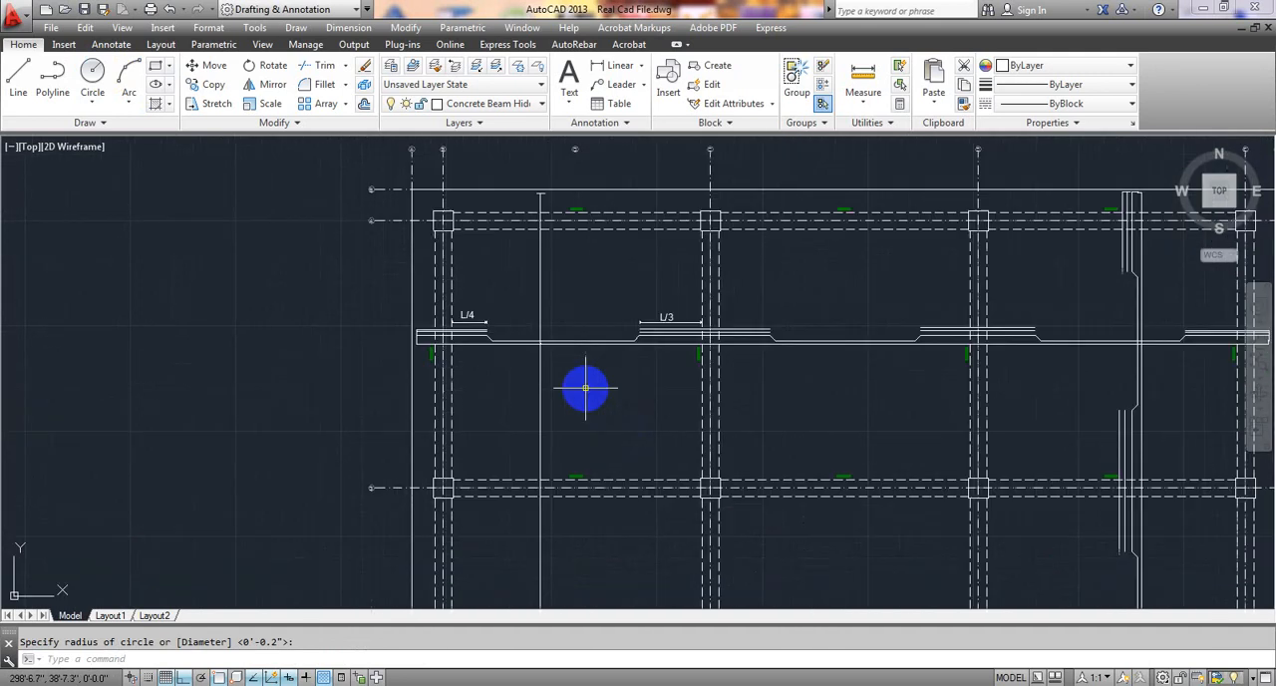
middle_click_drag(598, 393, 410, 356)
scroll(254, 324, "up", 10)
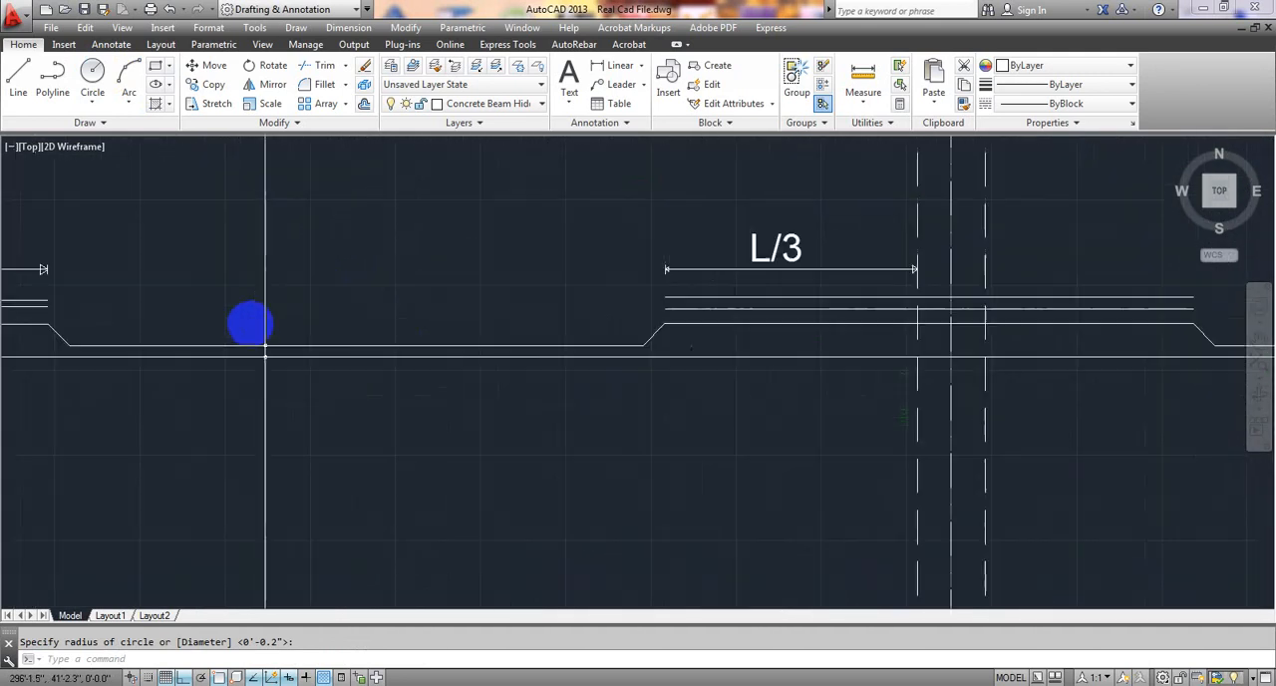
middle_click_drag(284, 377, 501, 418)
scroll(480, 406, "up", 4)
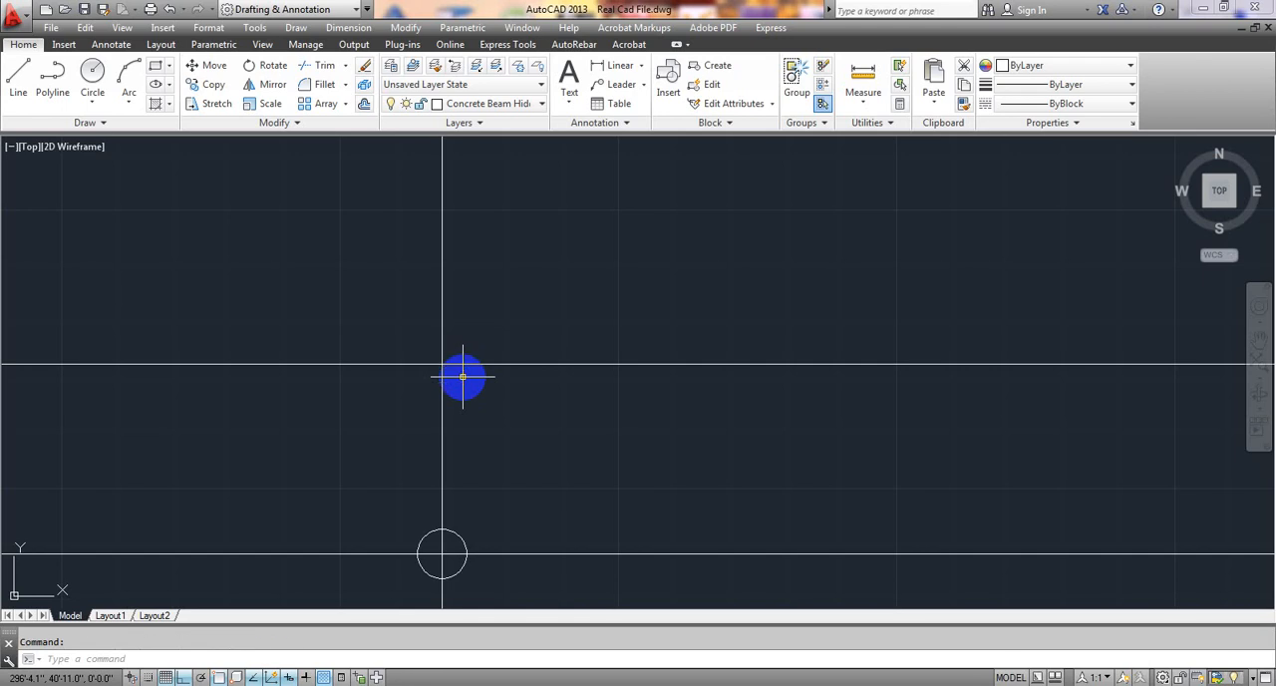
key("Delete")
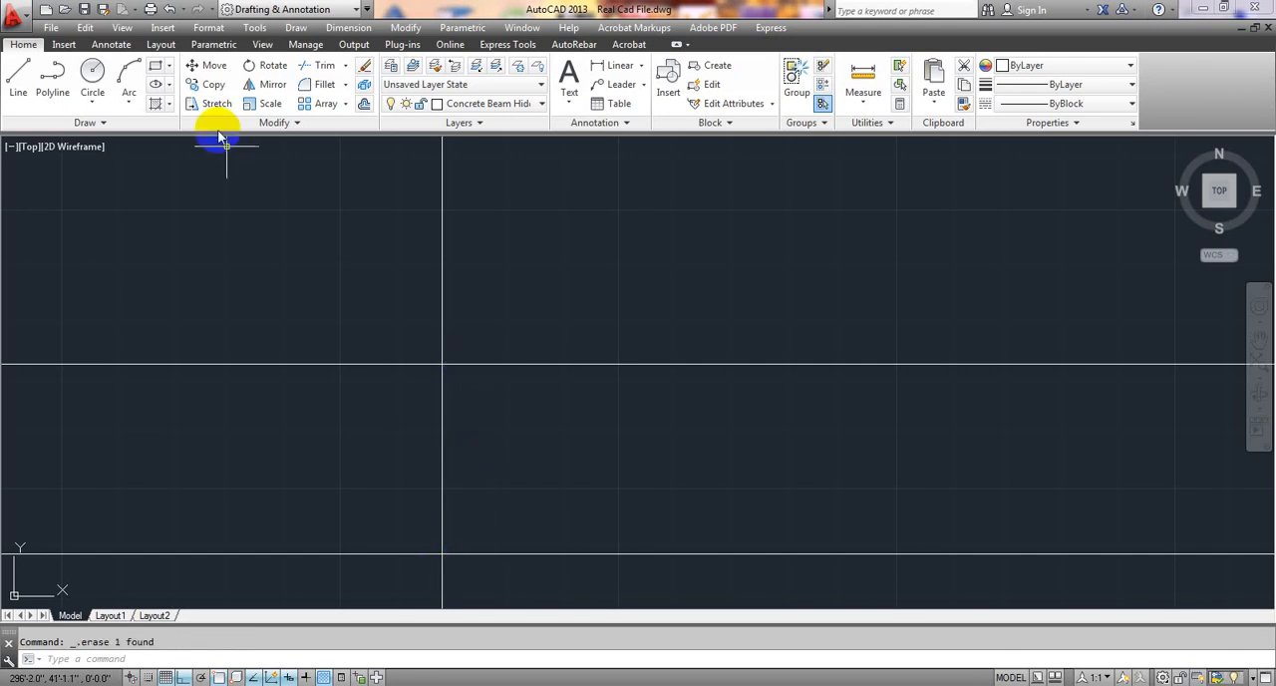
Draw a larger circle of about 0.6" radius centred where the vertical line crosses the cranked horizontal bar.
left_click(95, 71)
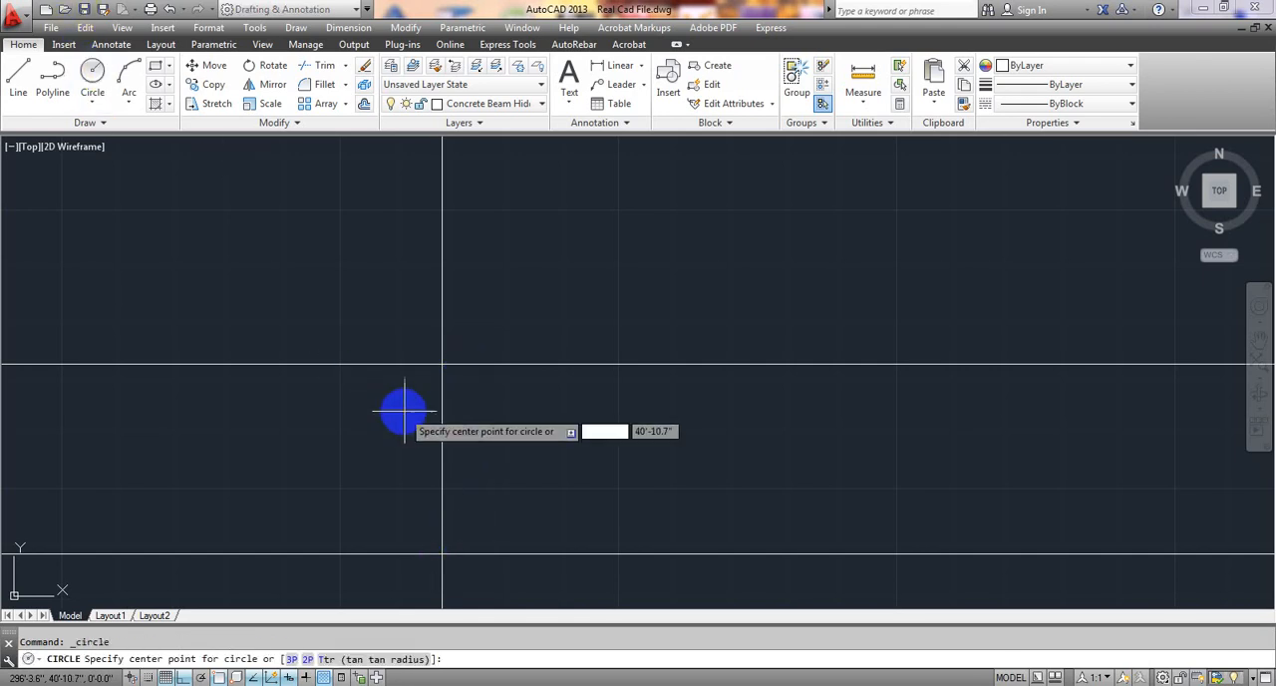
left_click(442, 364)
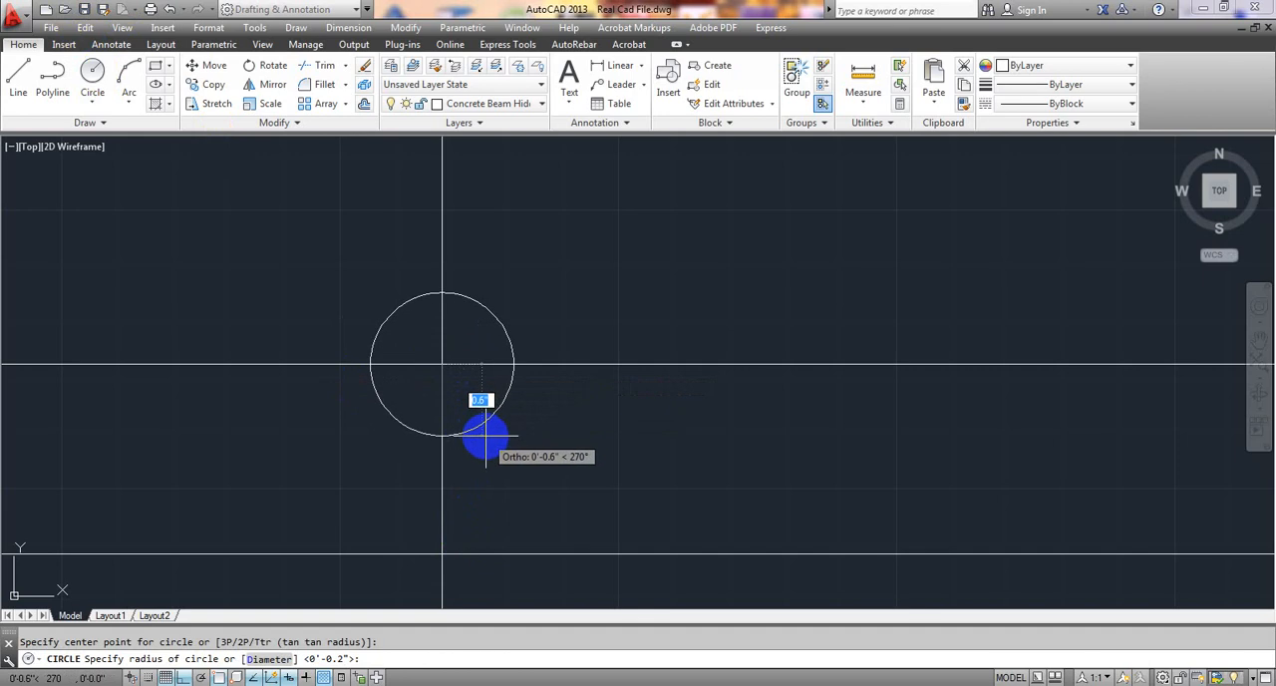
left_click(479, 434)
middle_click_drag(485, 509, 507, 418)
scroll(484, 442, "down", 2)
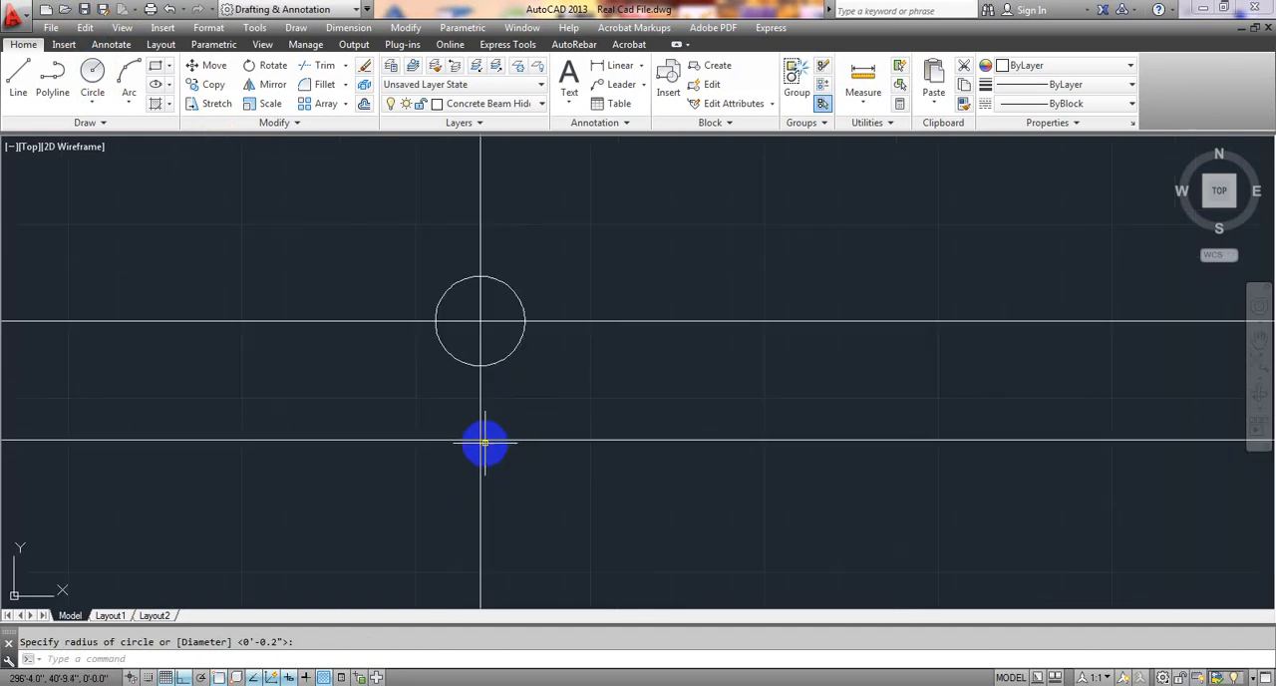
Draw a matching circle of about 0.6" radius centred where the vertical line crosses the straight bottom bar.
left_click(92, 77)
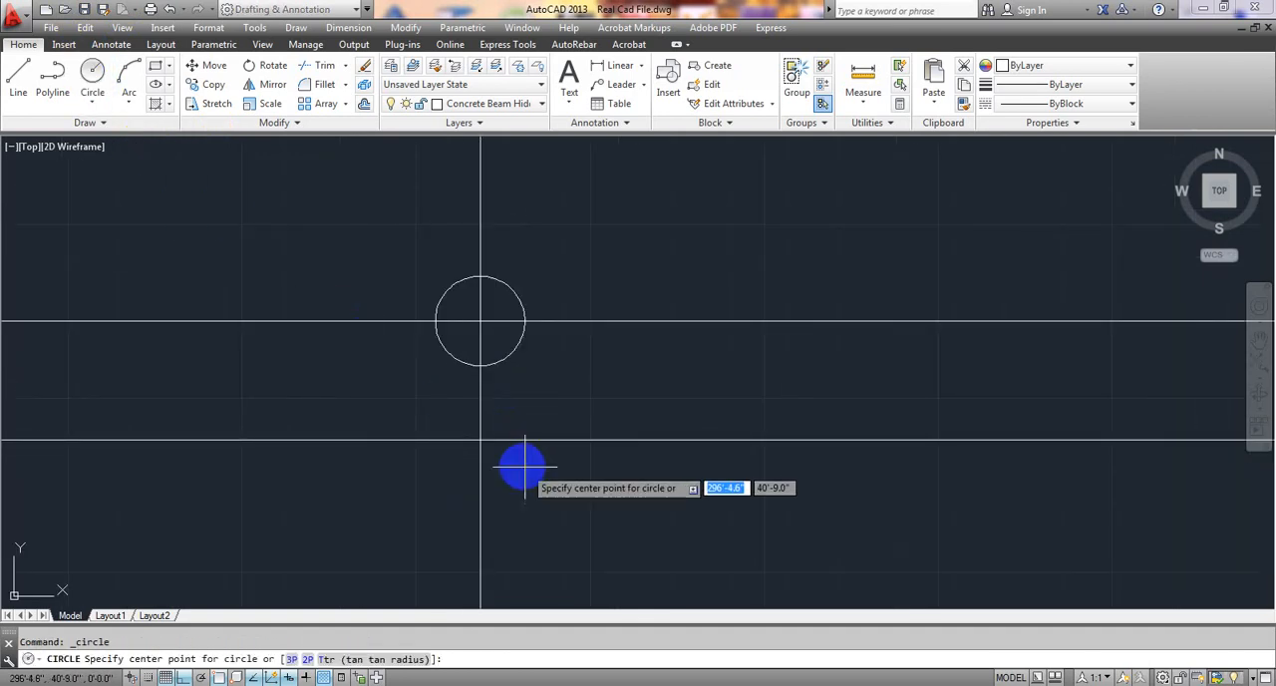
left_click(480, 440)
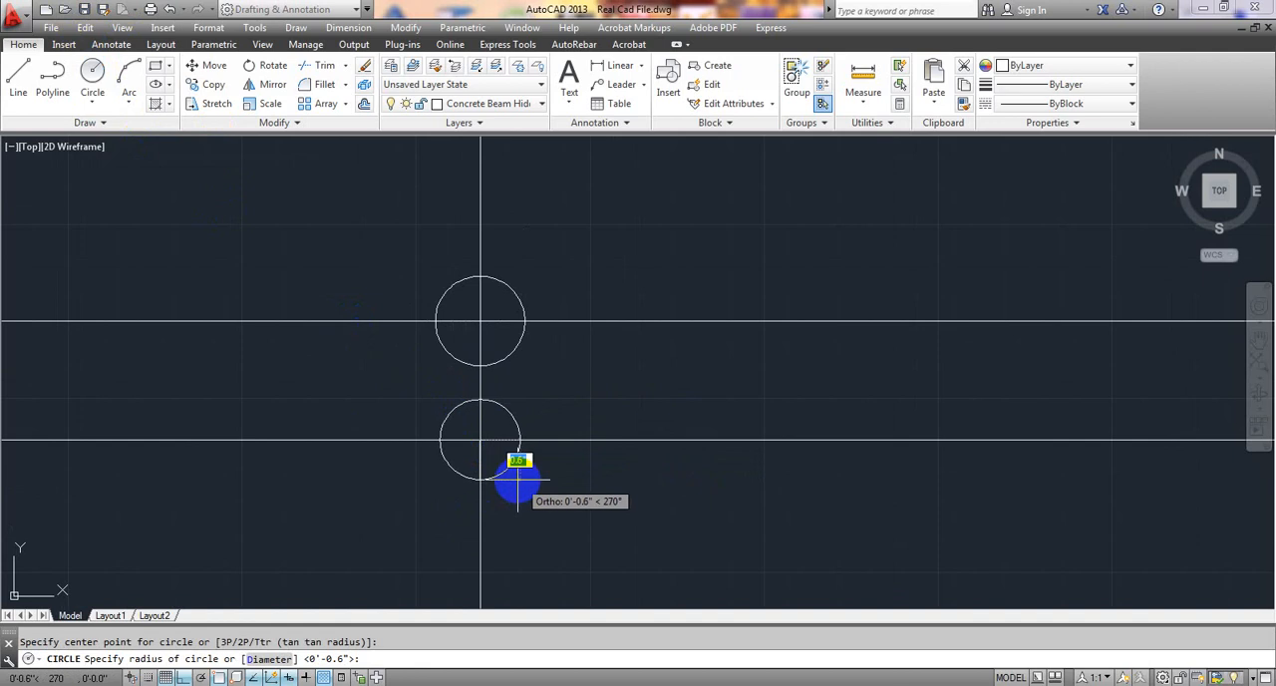
left_click(520, 482)
scroll(534, 484, "down", 6)
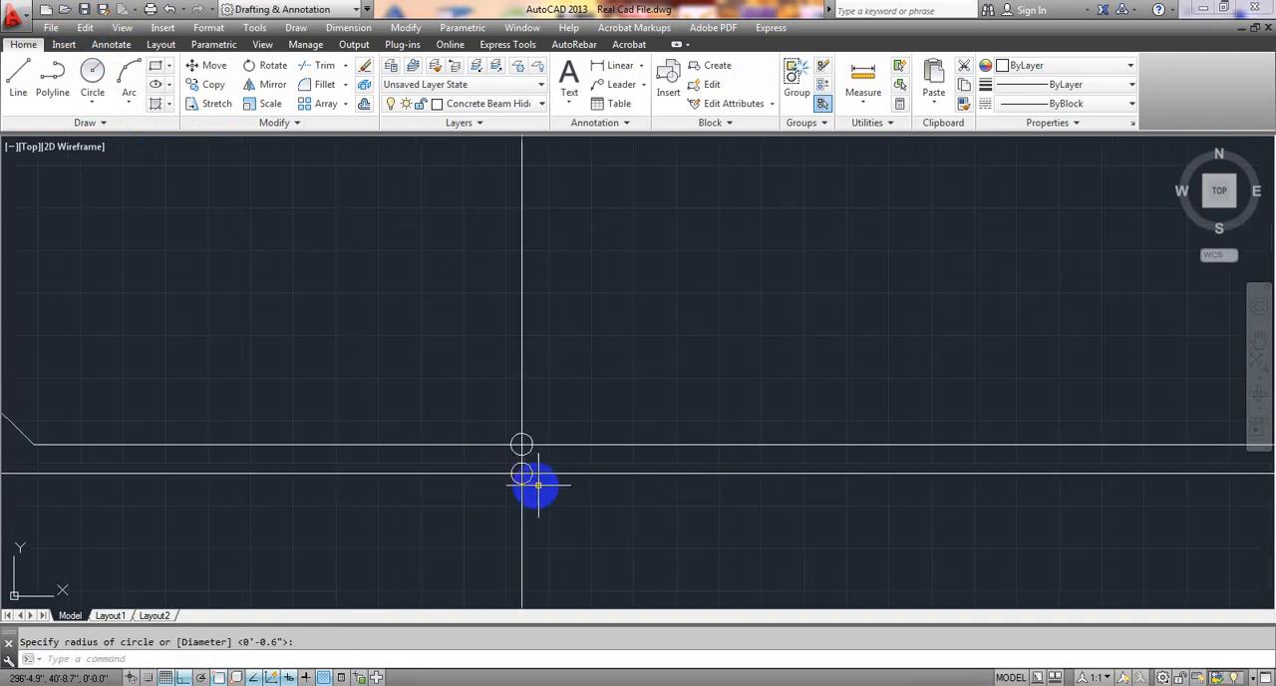
Examine the circled bar crossings on the plan and the extra top bars under the L/3 dimension at grid C.
mouse_move(707, 528)
middle_mouse_down()
mouse_move(639, 387)
mouse_move(486, 366)
middle_mouse_up()
scroll(638, 402, "down", 3)
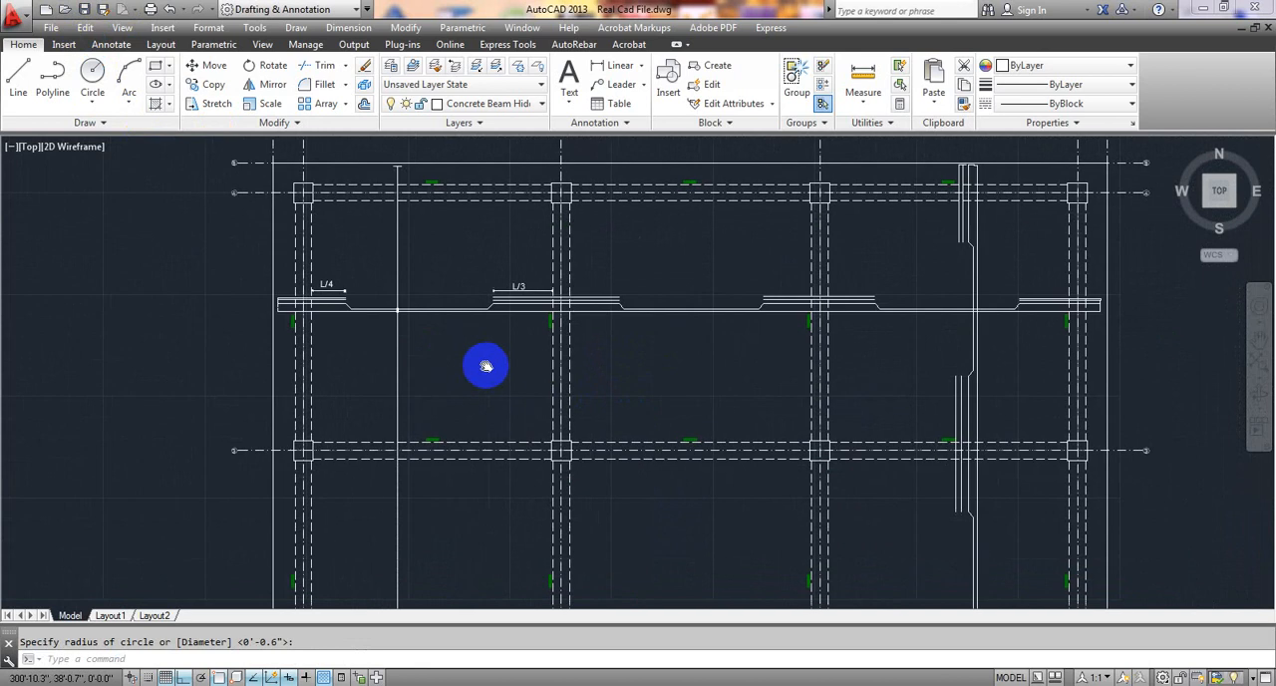
scroll(399, 284, "up", 6)
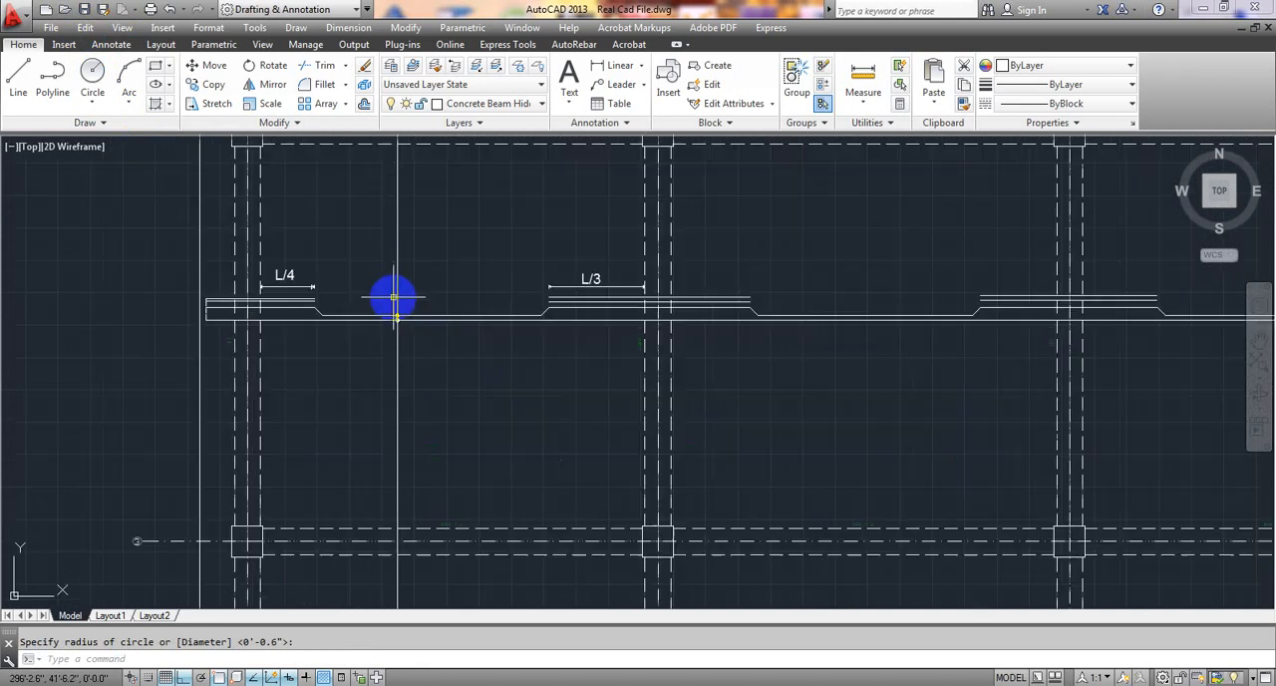
scroll(411, 274, "up", 4)
scroll(411, 264, "down", 10)
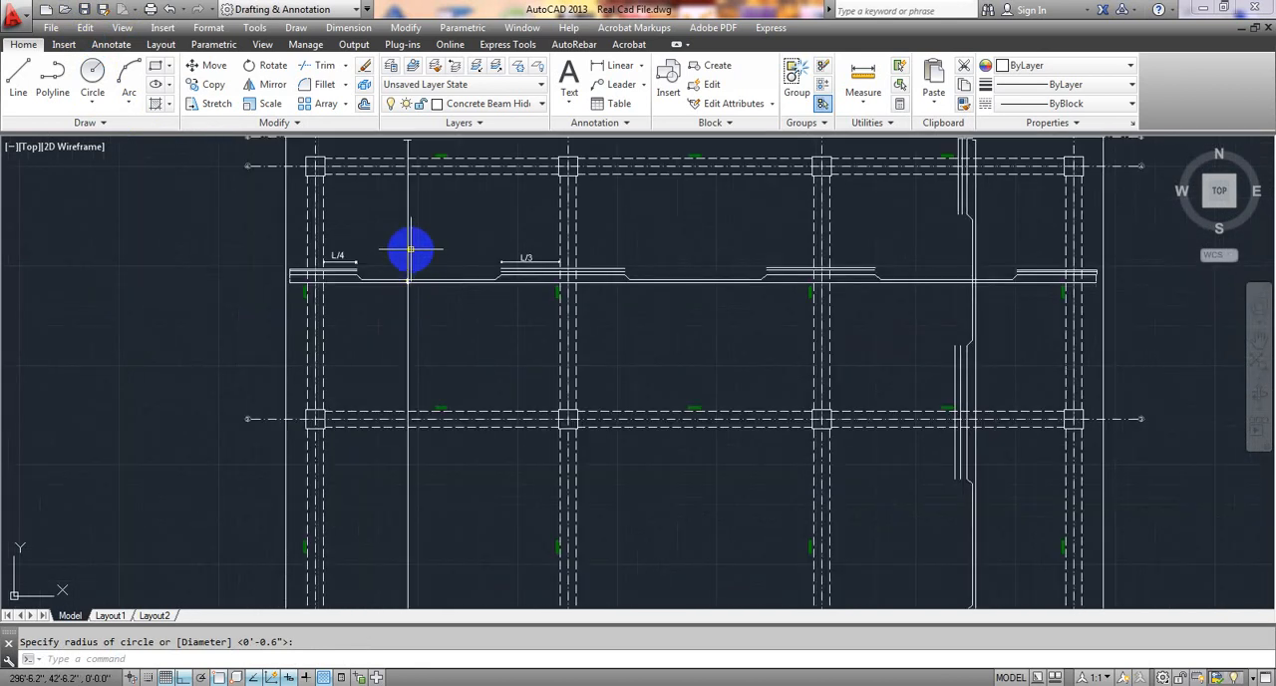
scroll(450, 265, "up", 4)
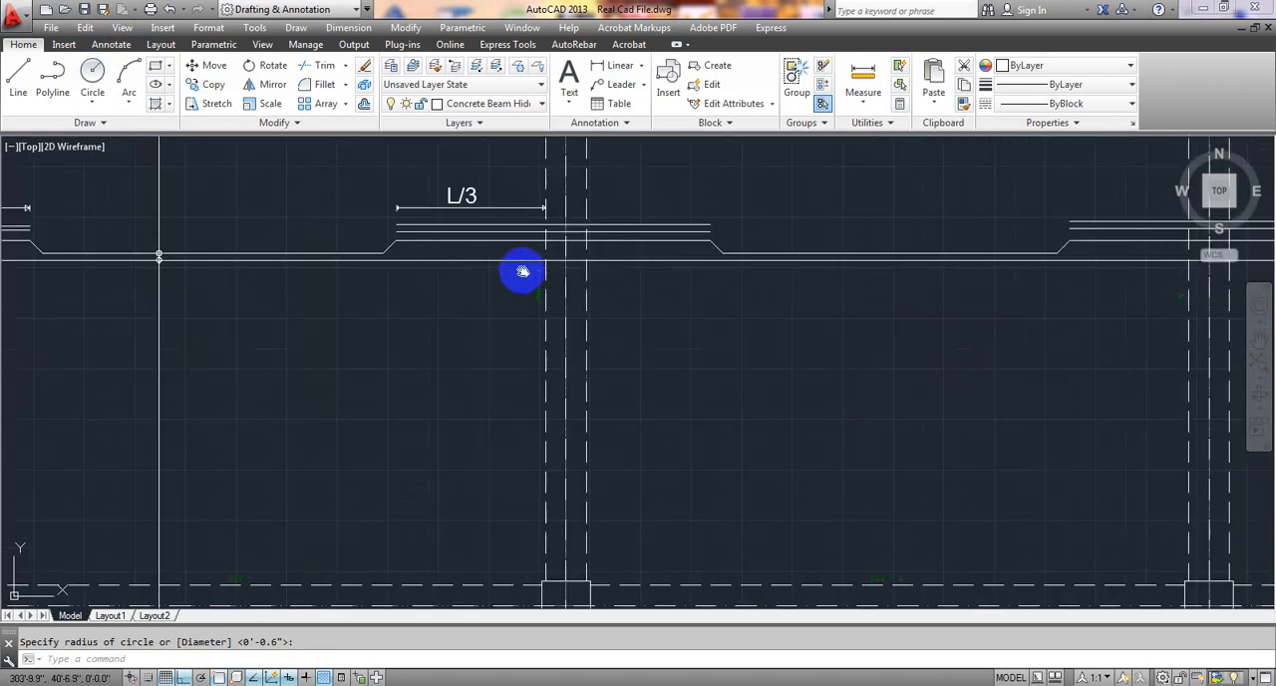
scroll(523, 271, "down", 6)
mouse_move(422, 327)
middle_mouse_down()
mouse_move(433, 282)
mouse_move(399, 185)
mouse_move(398, 328)
middle_mouse_up()
scroll(415, 328, "up", 5)
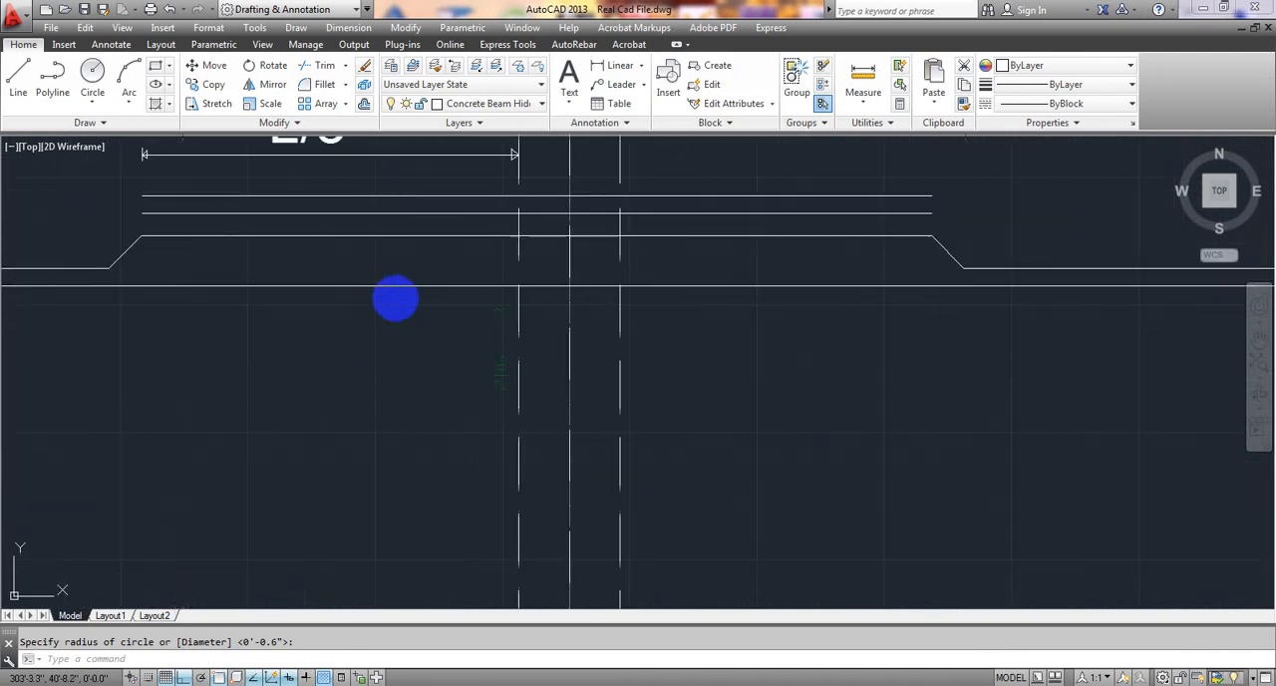
scroll(395, 299, "up", 2)
scroll(435, 342, "down", 8)
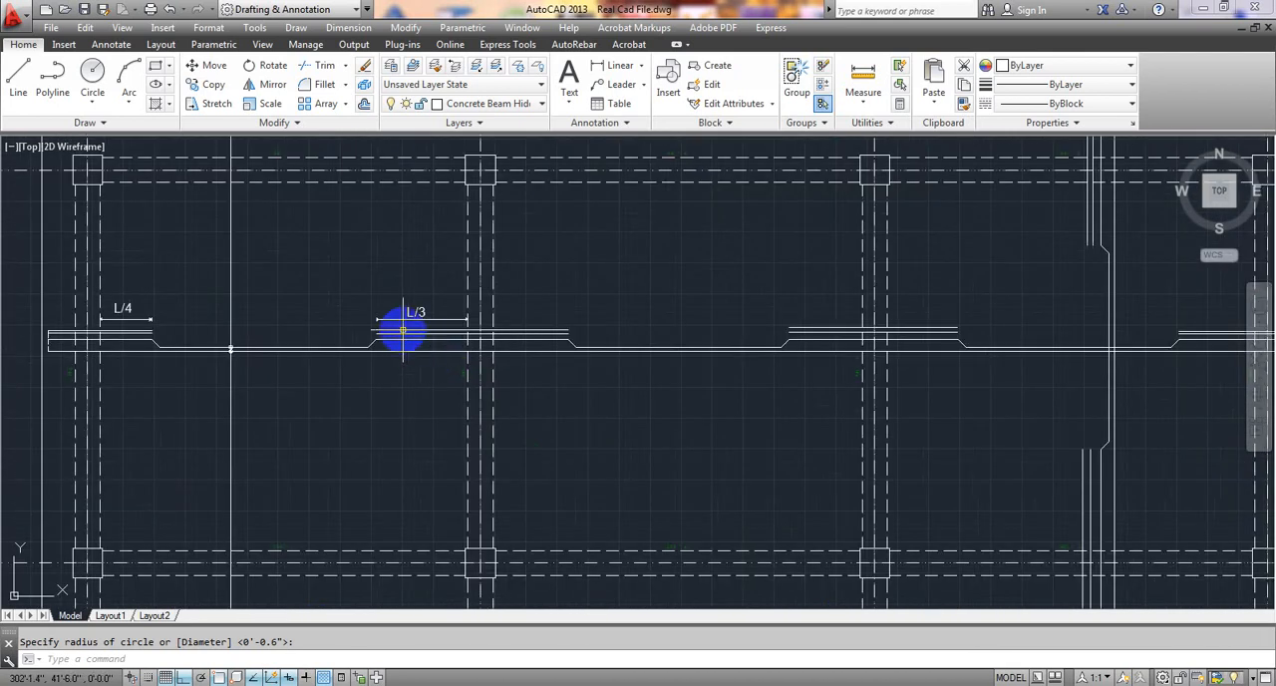
scroll(403, 330, "down", 3)
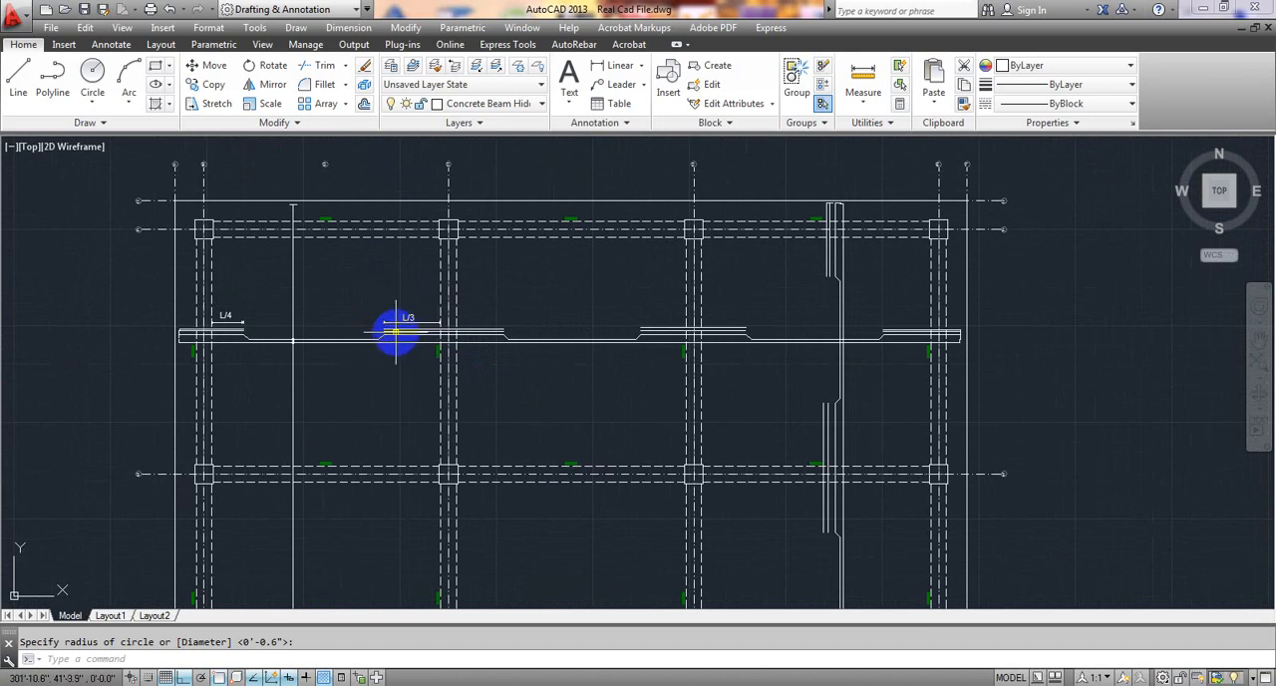
scroll(395, 332, "up", 6)
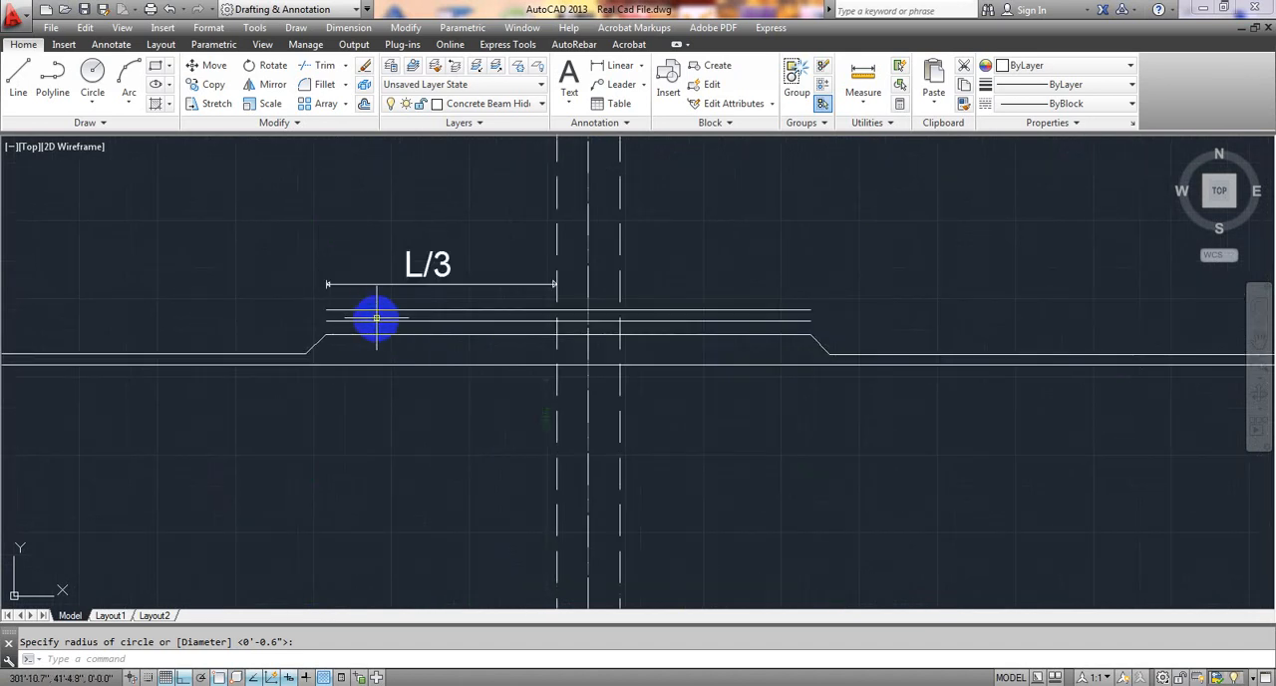
scroll(378, 319, "down", 2)
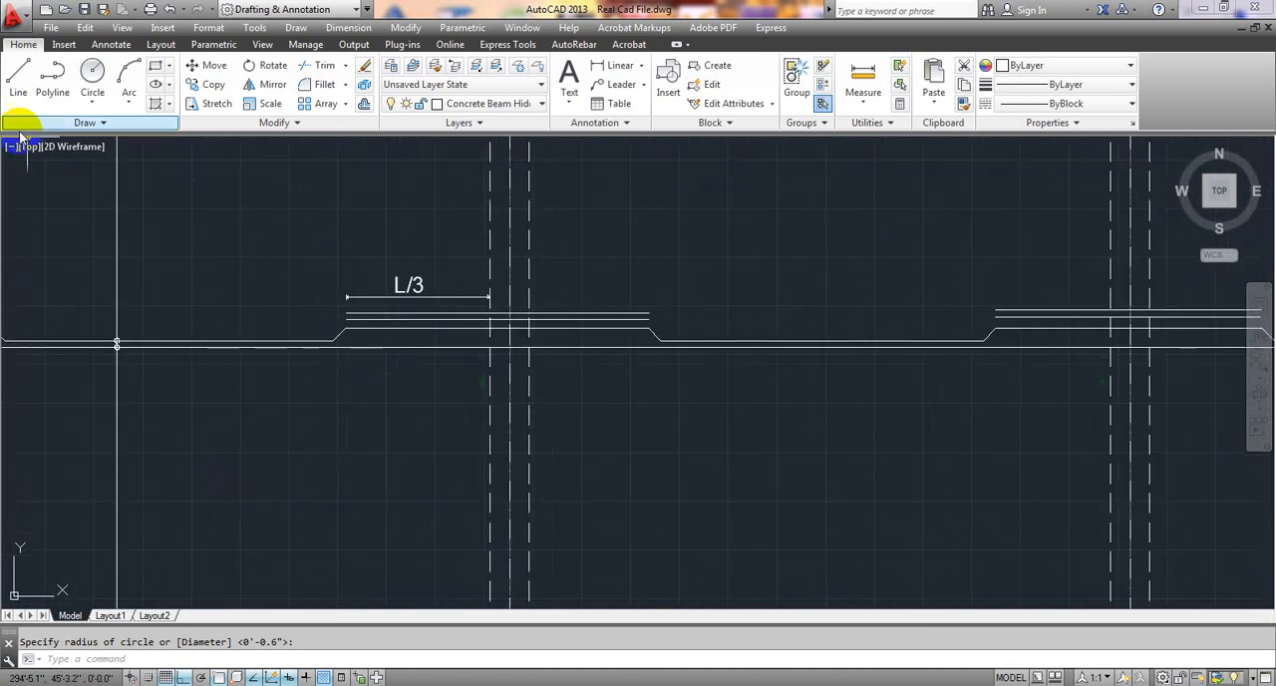
left_click(18, 78)
scroll(408, 325, "down", 2)
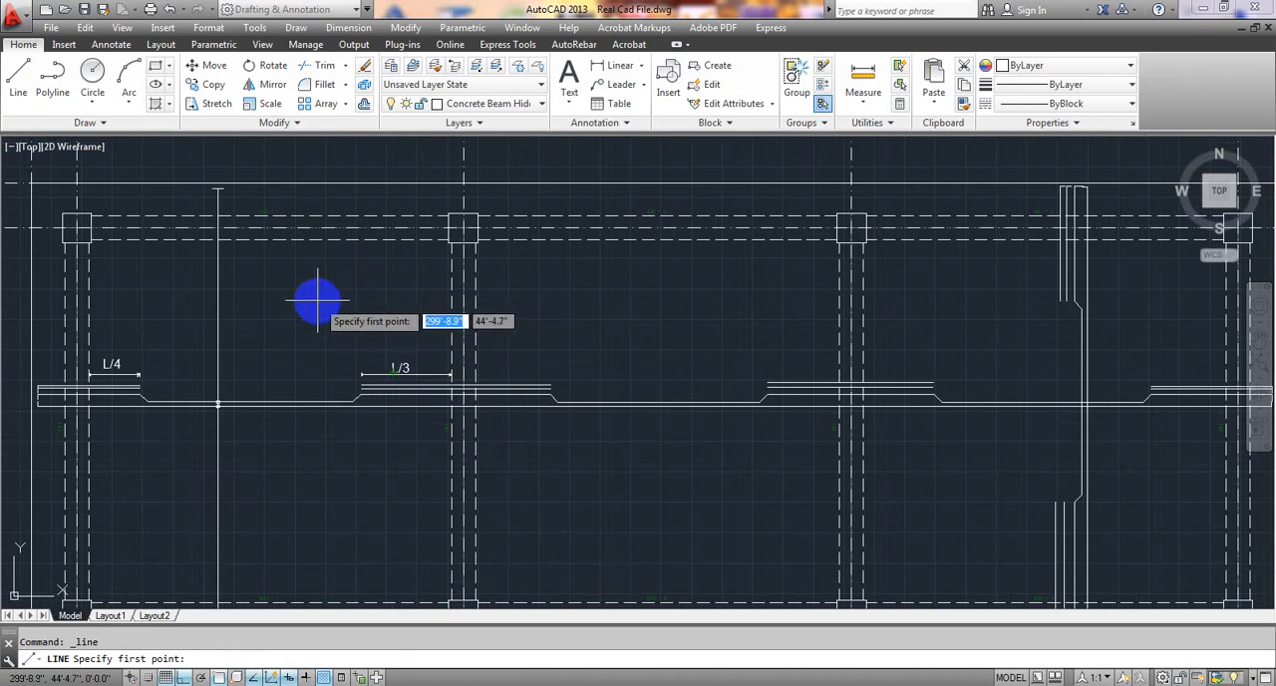
key("Escape")
Copy the vertical extent line with both end ticks about 5'-5.2" right of its bottom-bar crossing, across the extra top bars under L/3.
scroll(218, 194, "up", 2)
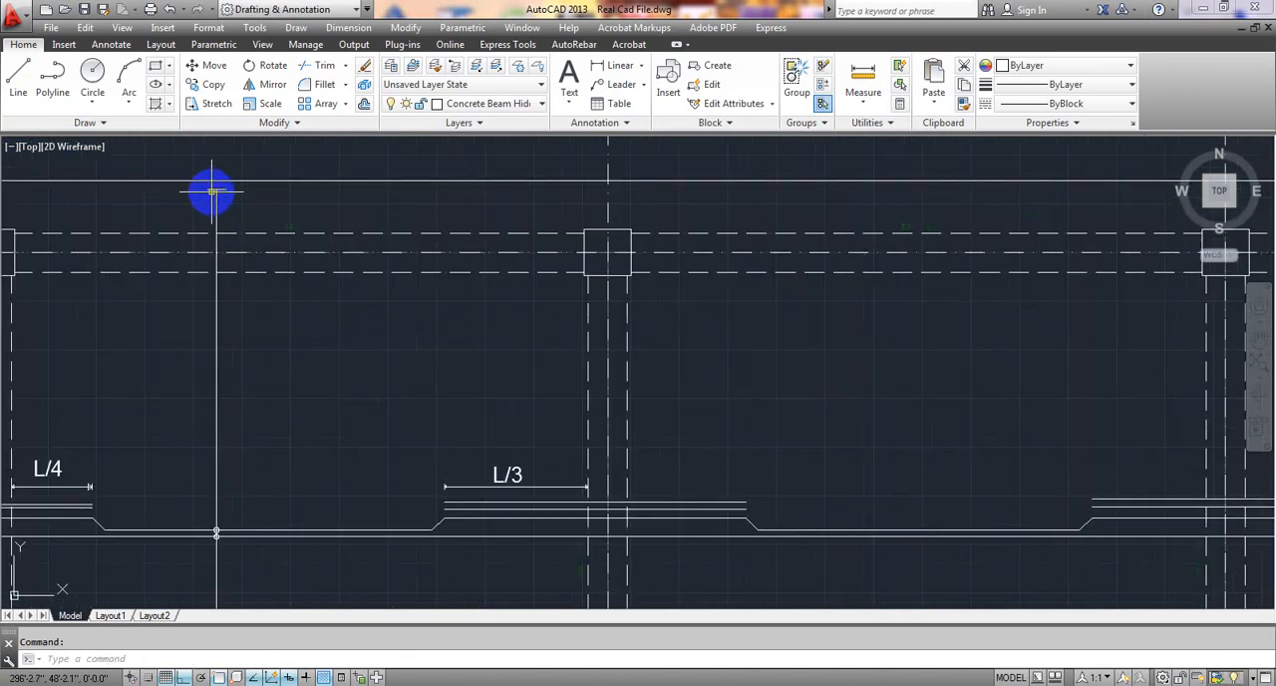
left_click(248, 200)
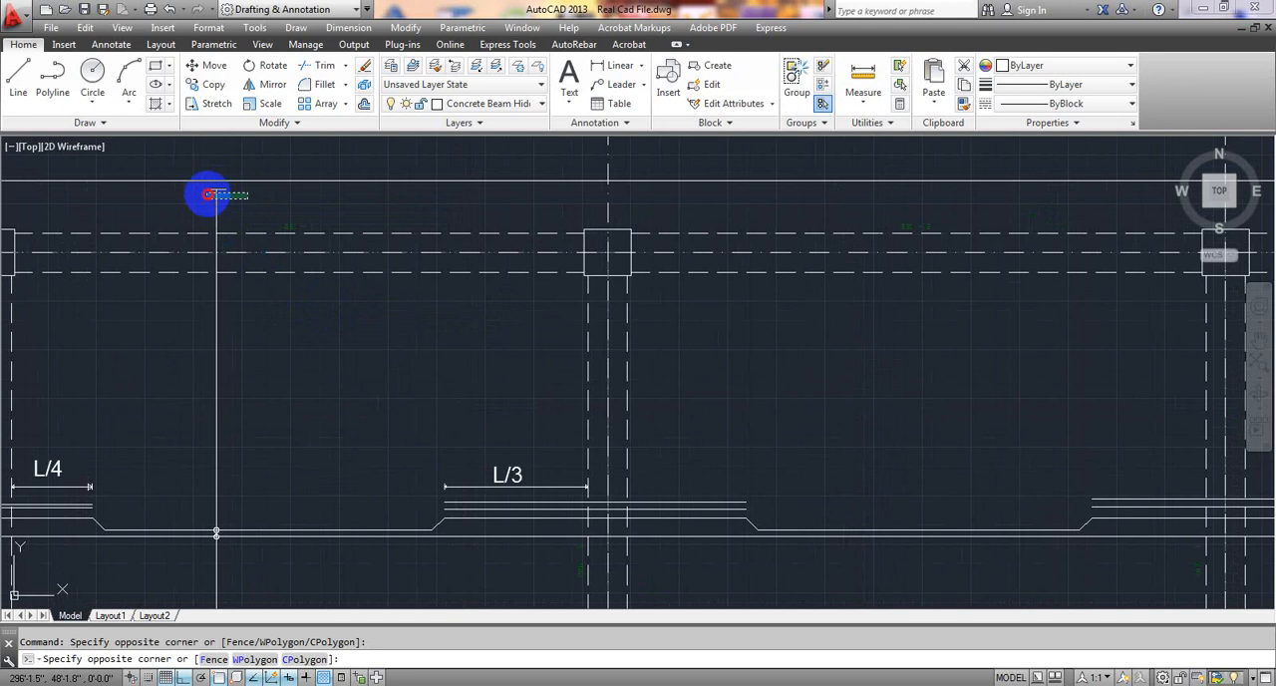
scroll(289, 424, "down", 5)
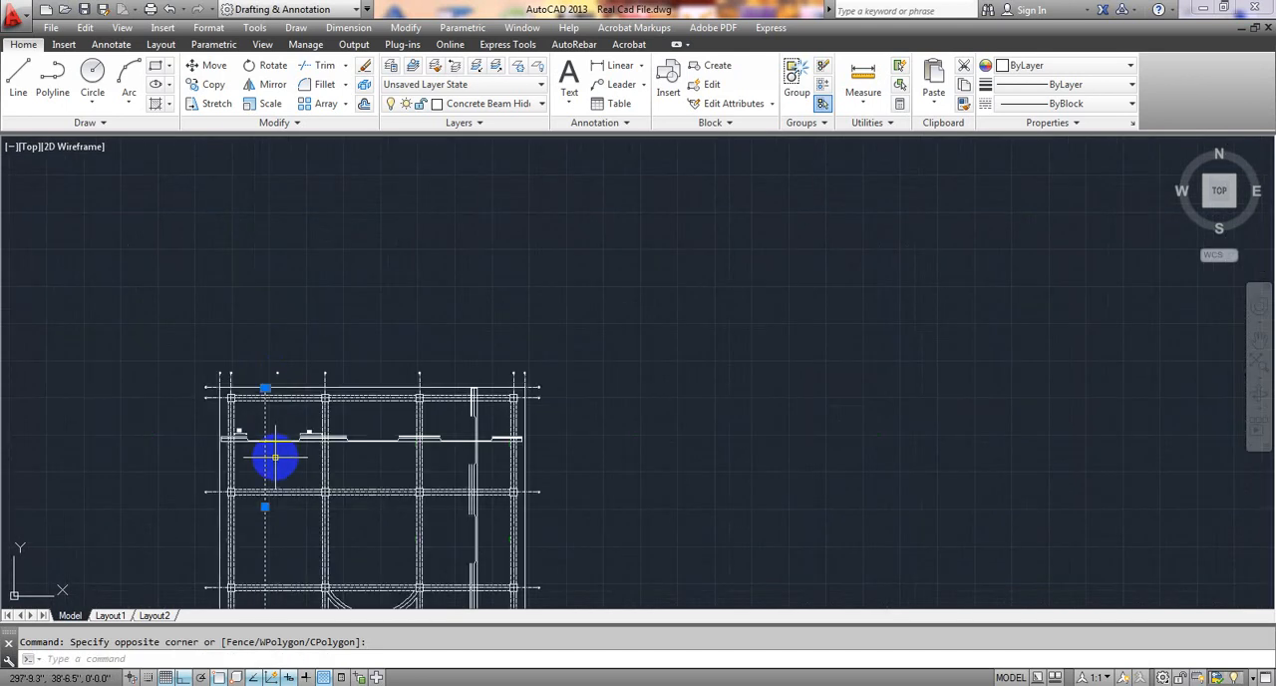
scroll(265, 498, "up", 8)
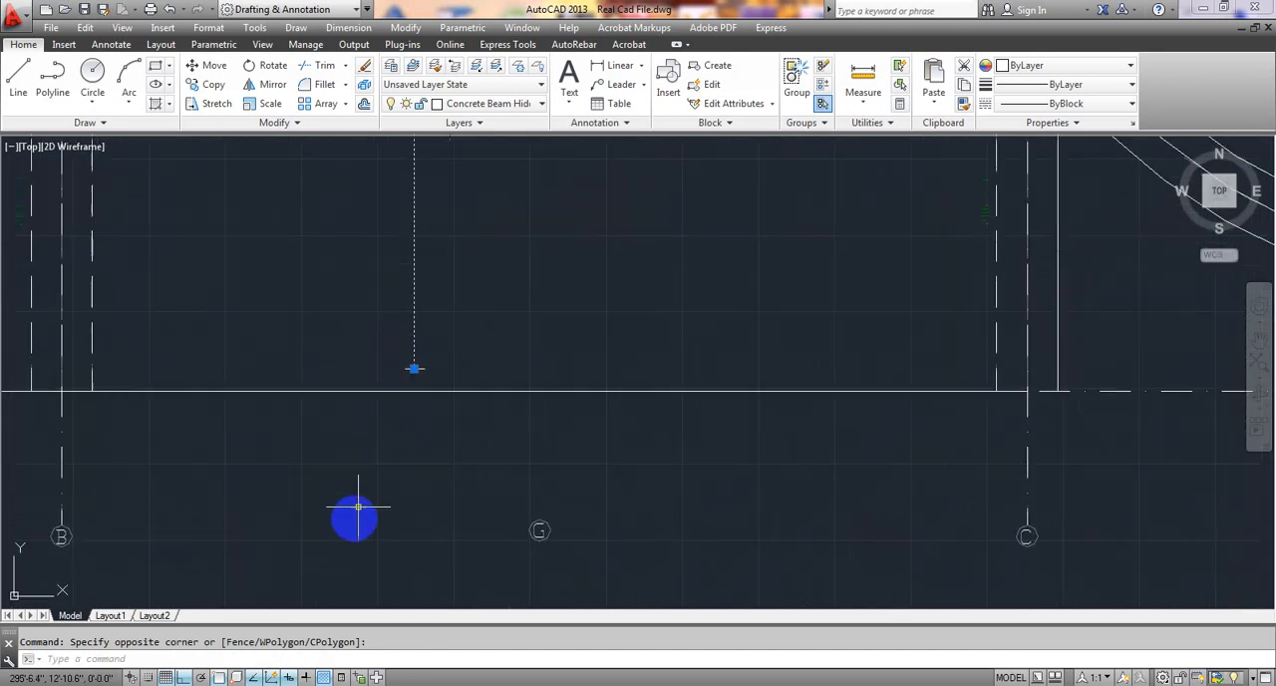
left_click(323, 366)
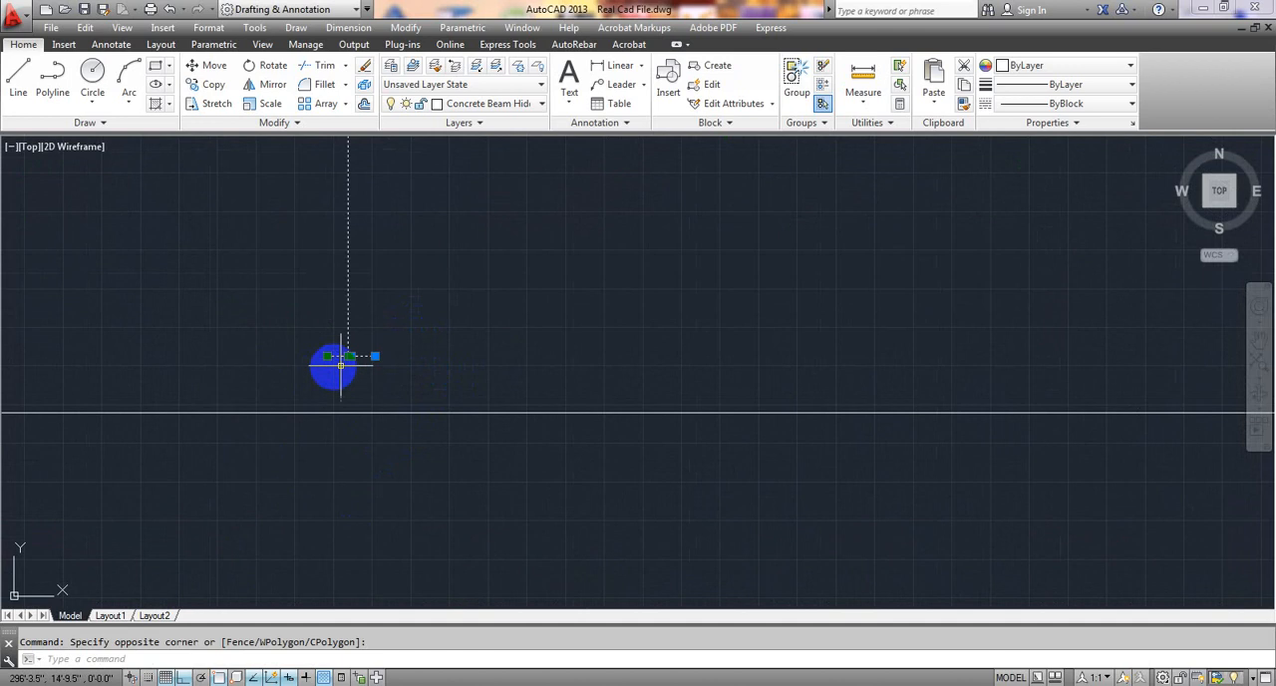
scroll(461, 341, "down", 1)
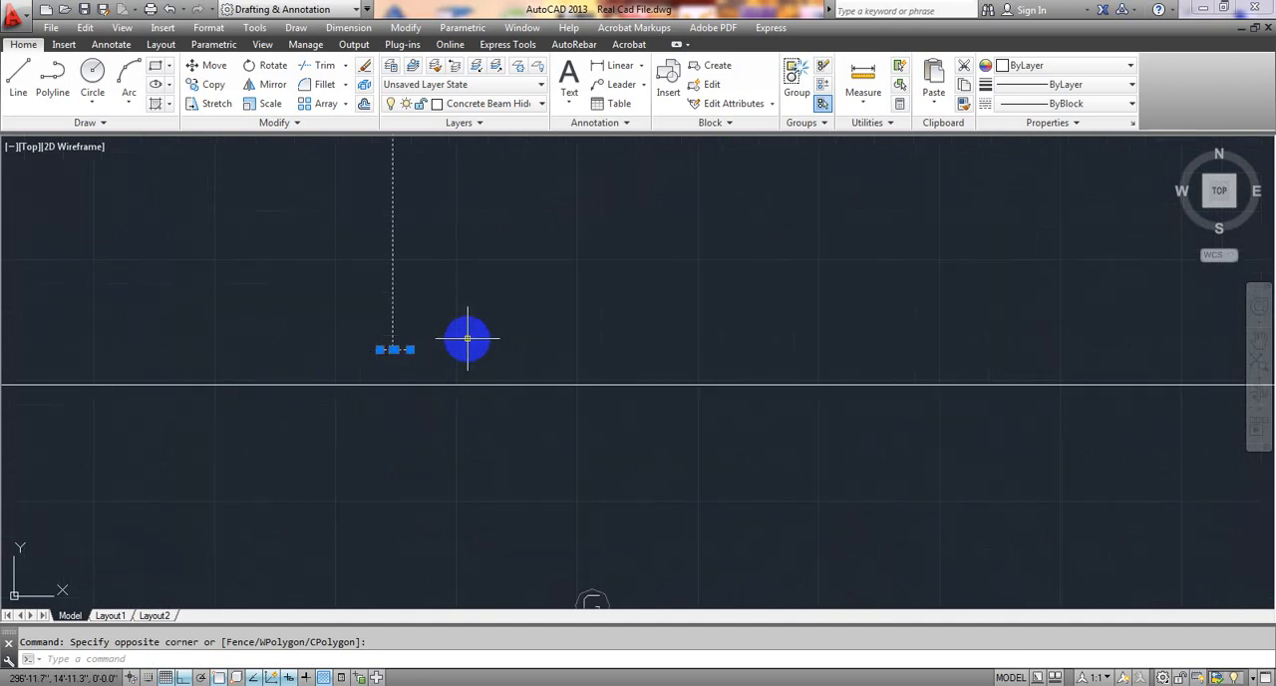
type("O")
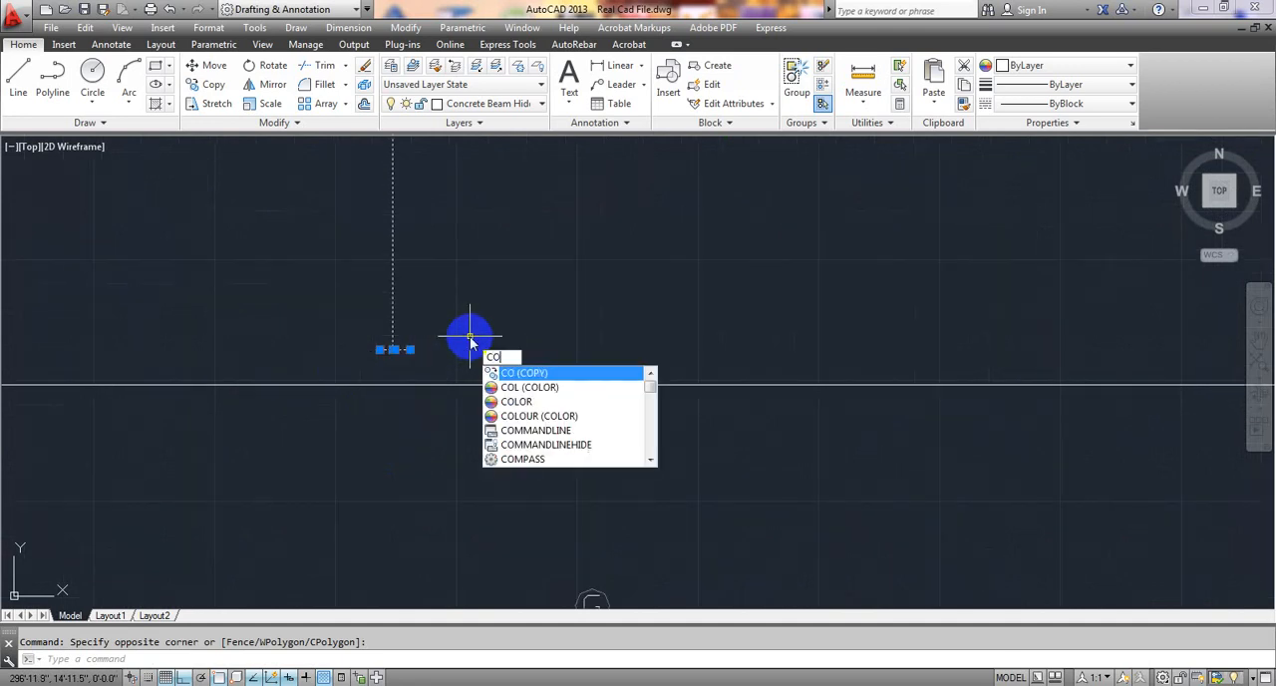
key("Return")
scroll(496, 285, "down", 5)
middle_click_drag(522, 268, 464, 471)
middle_click_drag(464, 391, 411, 544)
scroll(412, 241, "down", 5)
middle_click_drag(415, 242, 410, 495)
middle_click_drag(411, 401, 399, 493)
scroll(370, 342, "up", 3)
scroll(369, 342, "up", 3)
middle_click_drag(370, 342, 366, 472)
scroll(332, 442, "up", 4)
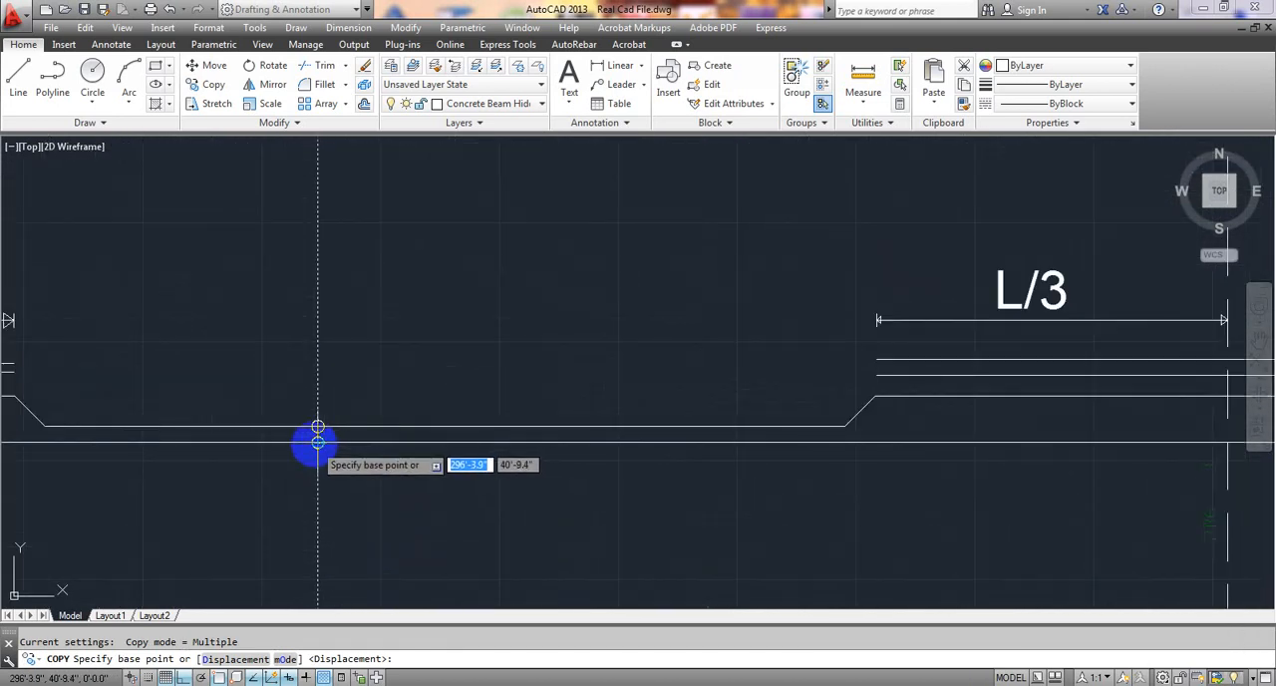
left_click(317, 441)
scroll(710, 439, "down", 2)
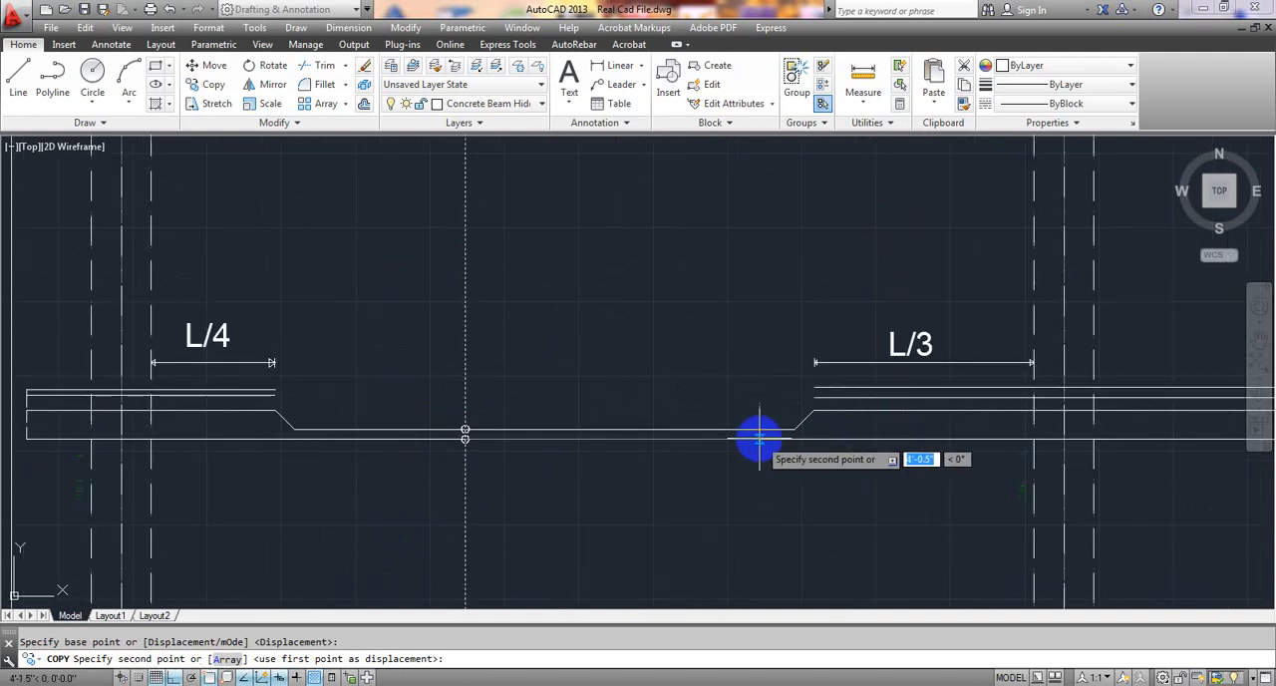
middle_click_drag(776, 439, 316, 441)
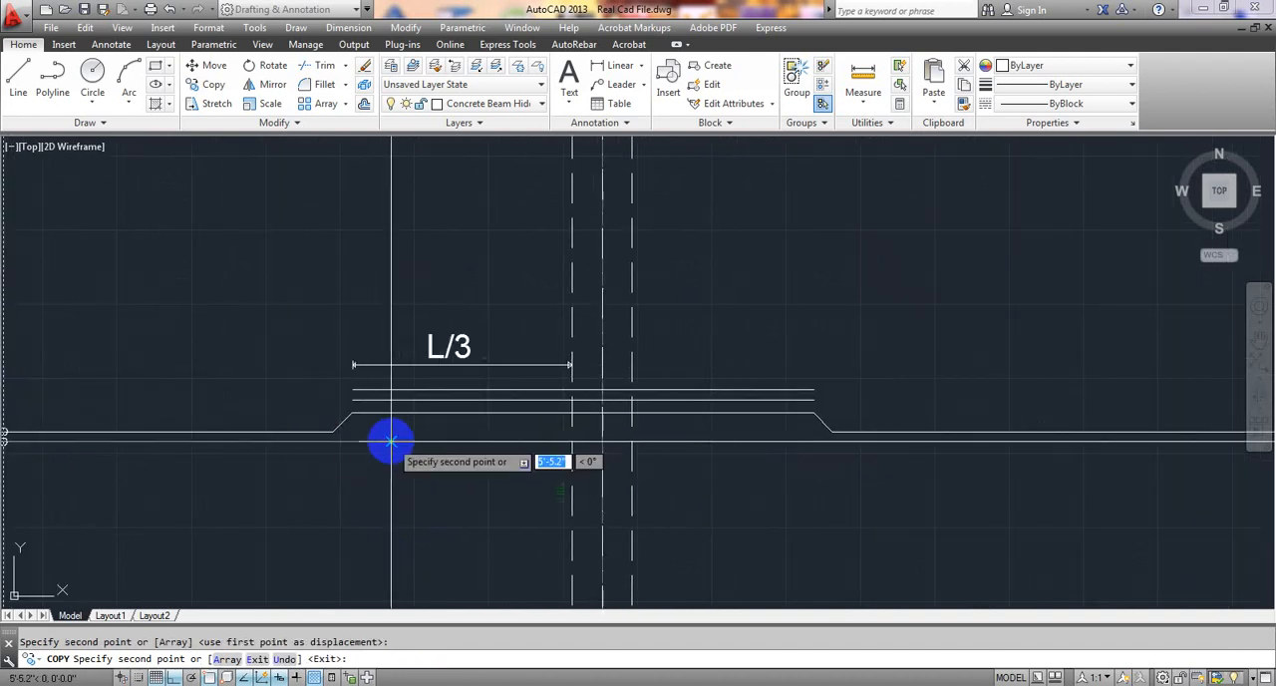
scroll(388, 439, "down", 5)
key("Escape")
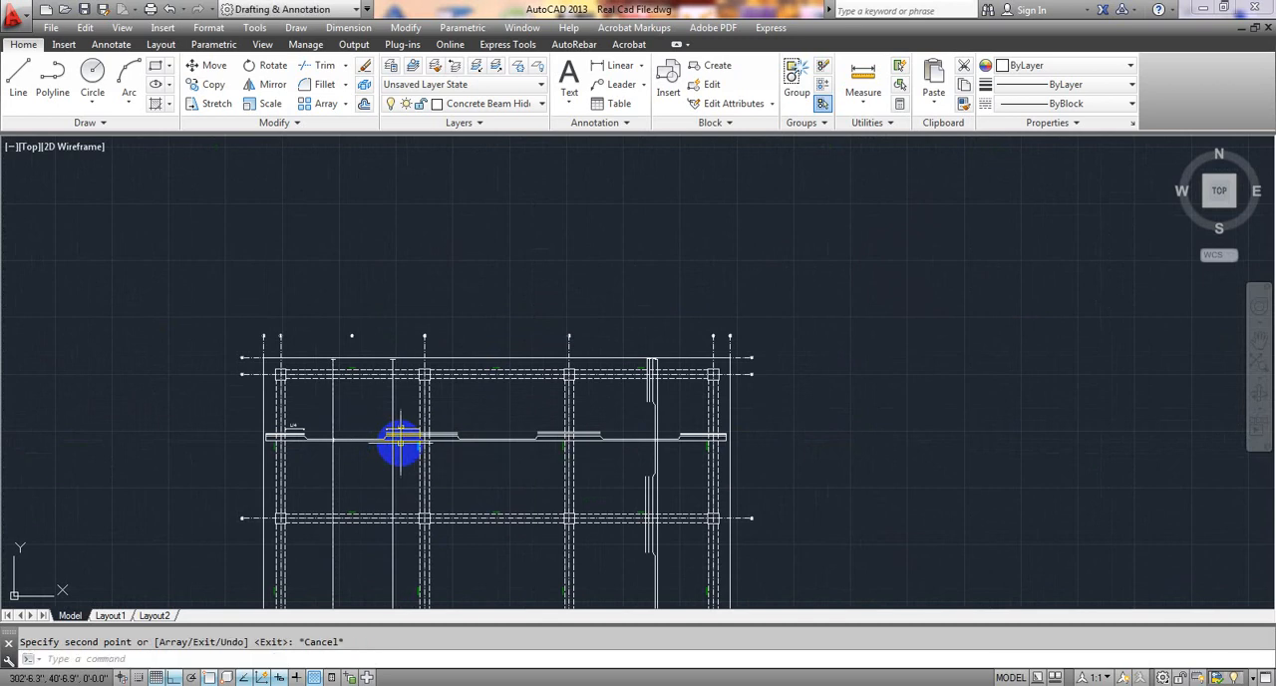
Draw a circle of about 0.8" radius centred where the copied extent line crosses the upper extra top bar under L/3.
scroll(397, 479, "down", 3)
mouse_move(390, 476)
middle_mouse_down()
mouse_move(447, 286)
mouse_move(439, 461)
middle_mouse_up()
scroll(438, 461, "up", 8)
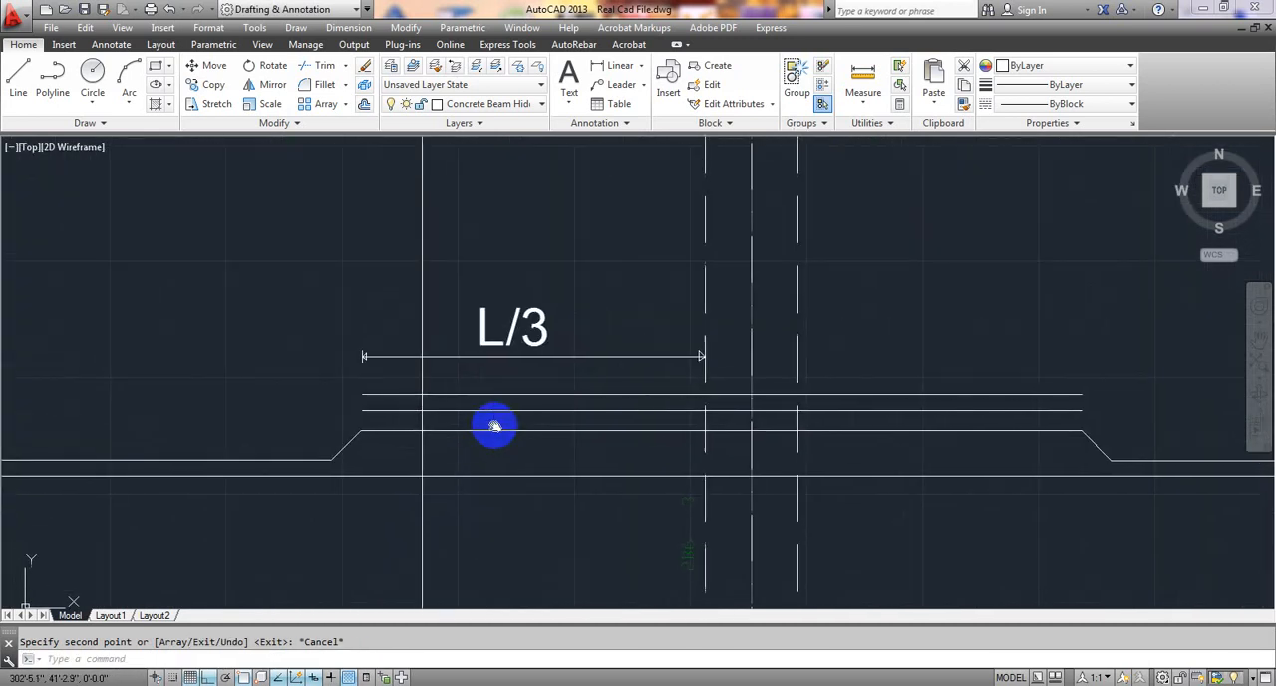
scroll(387, 421, "down", 3)
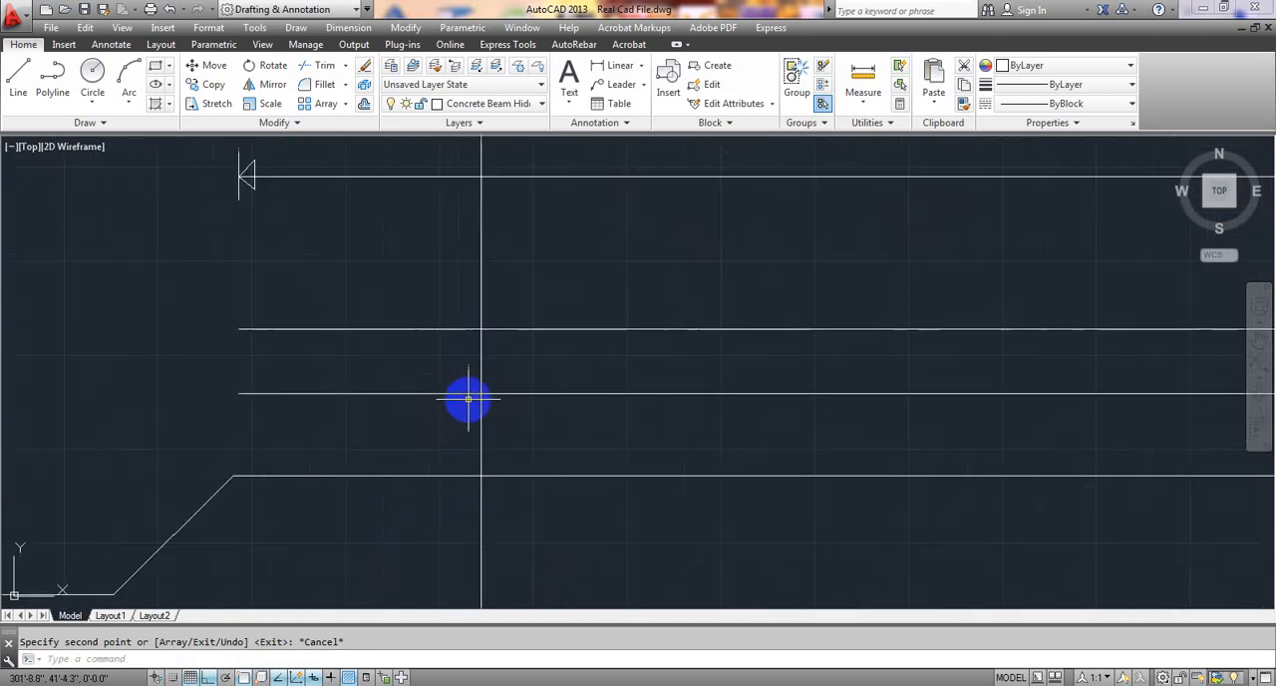
left_click(92, 75)
scroll(379, 323, "up", 2)
scroll(380, 324, "up", 2)
middle_click_drag(728, 396, 574, 349)
scroll(572, 349, "down", 4)
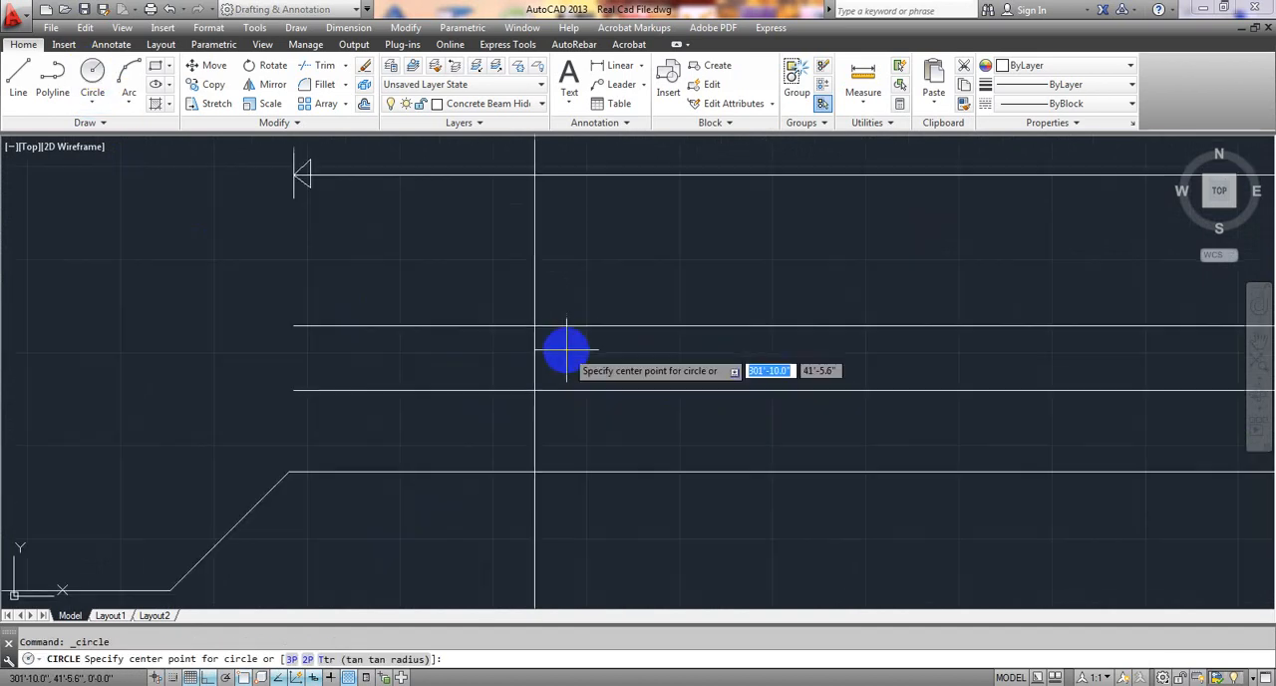
left_click(534, 326)
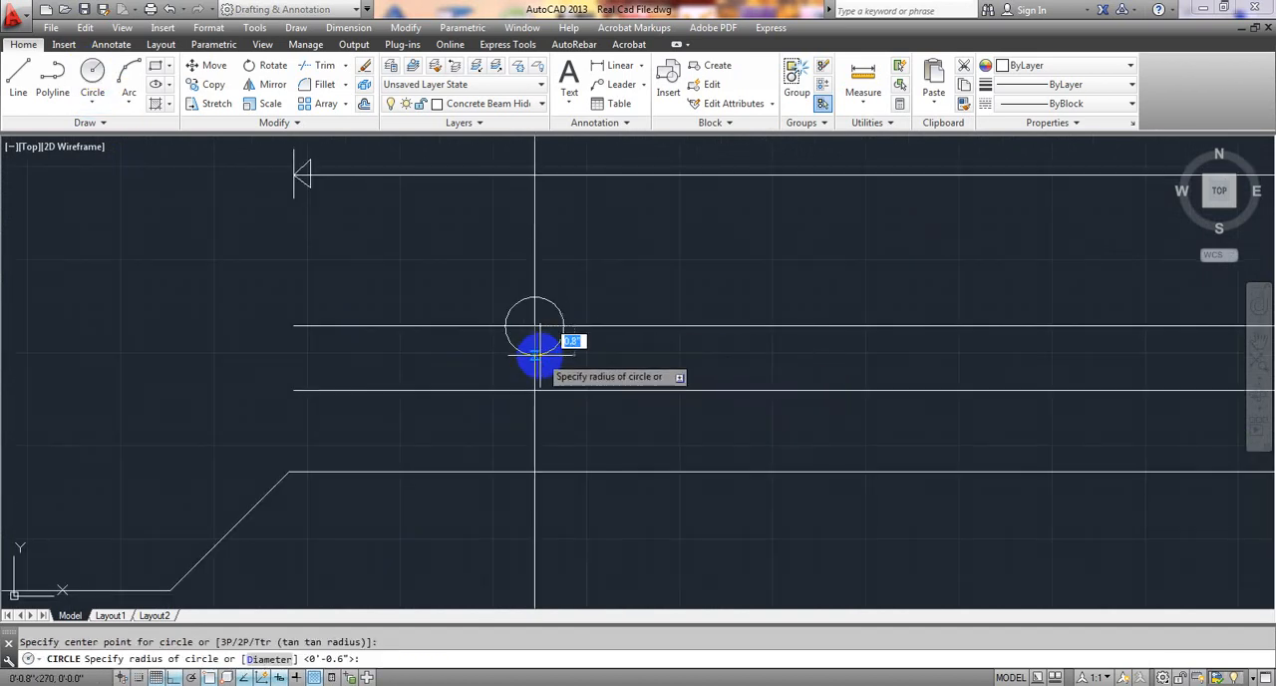
scroll(538, 351, "up", 4)
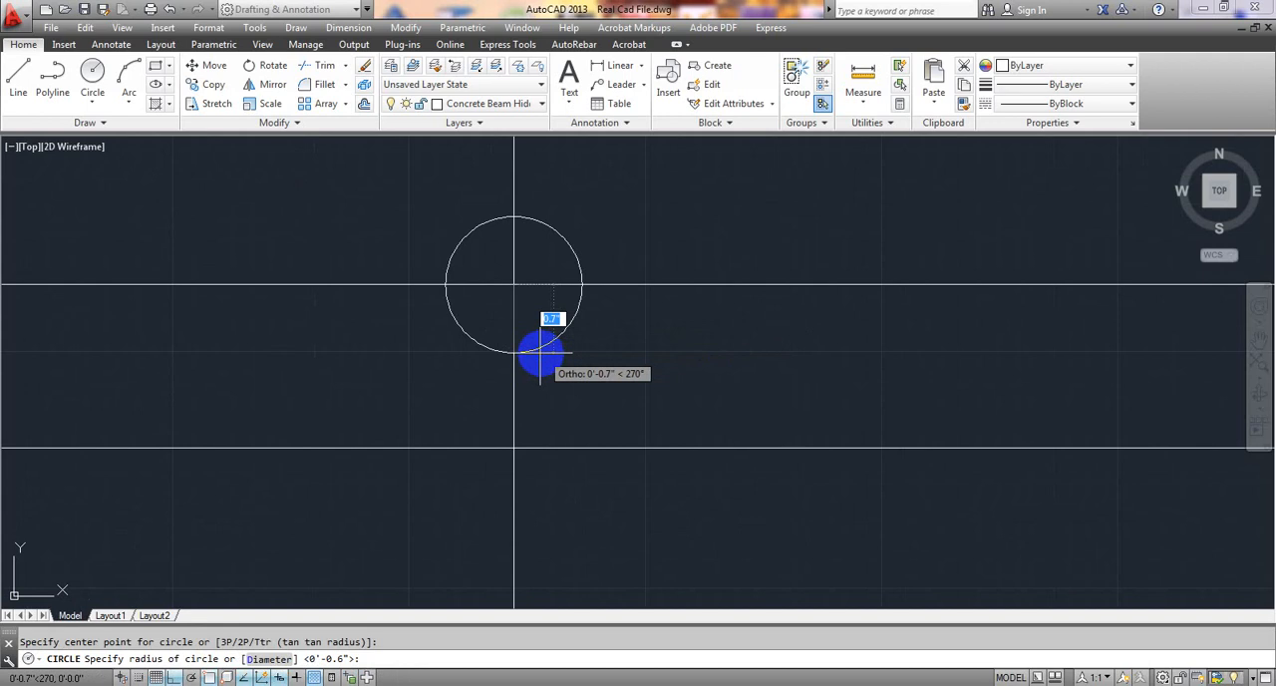
left_click(534, 354)
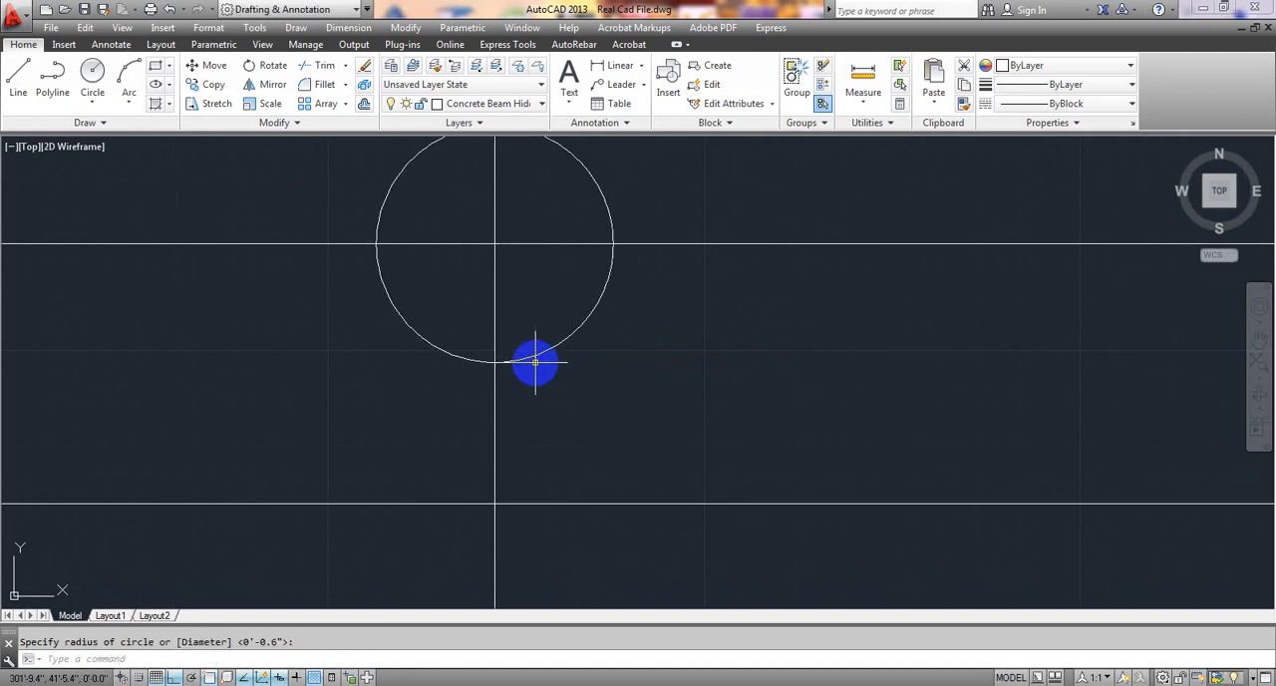
Draw a matching circle of about 0.8" radius centred where the copied extent line crosses the lower extra top bar.
left_click(92, 72)
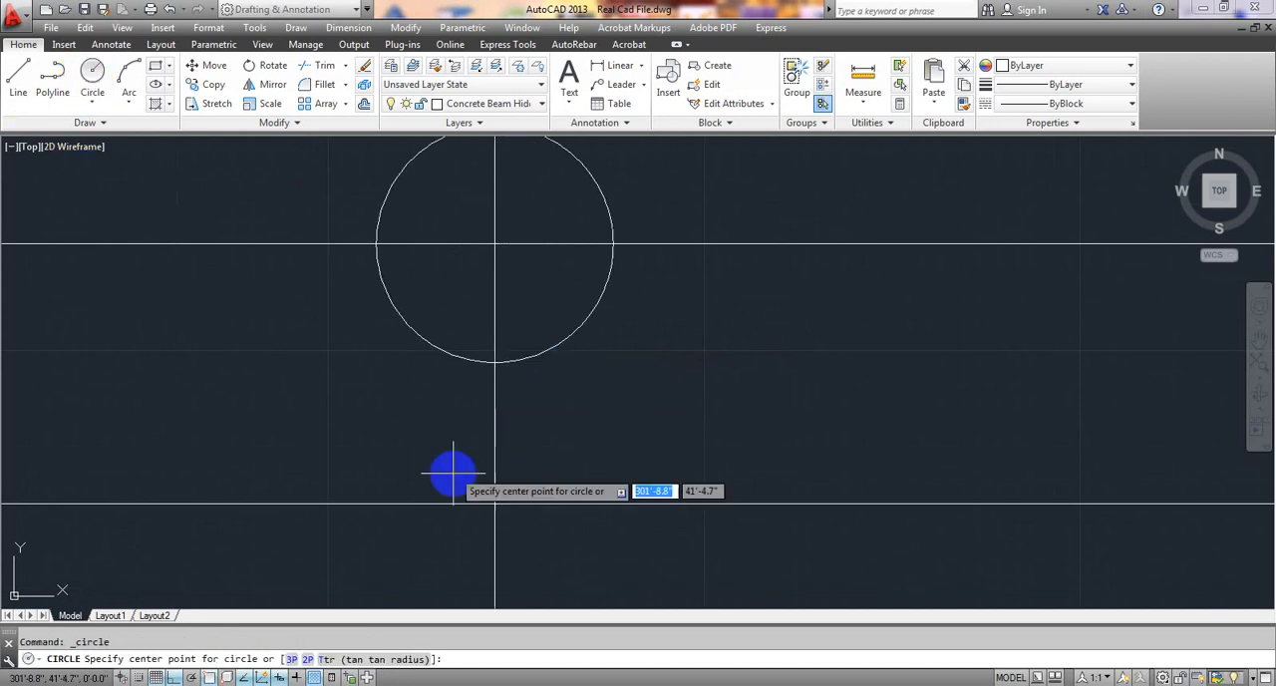
left_click(495, 506)
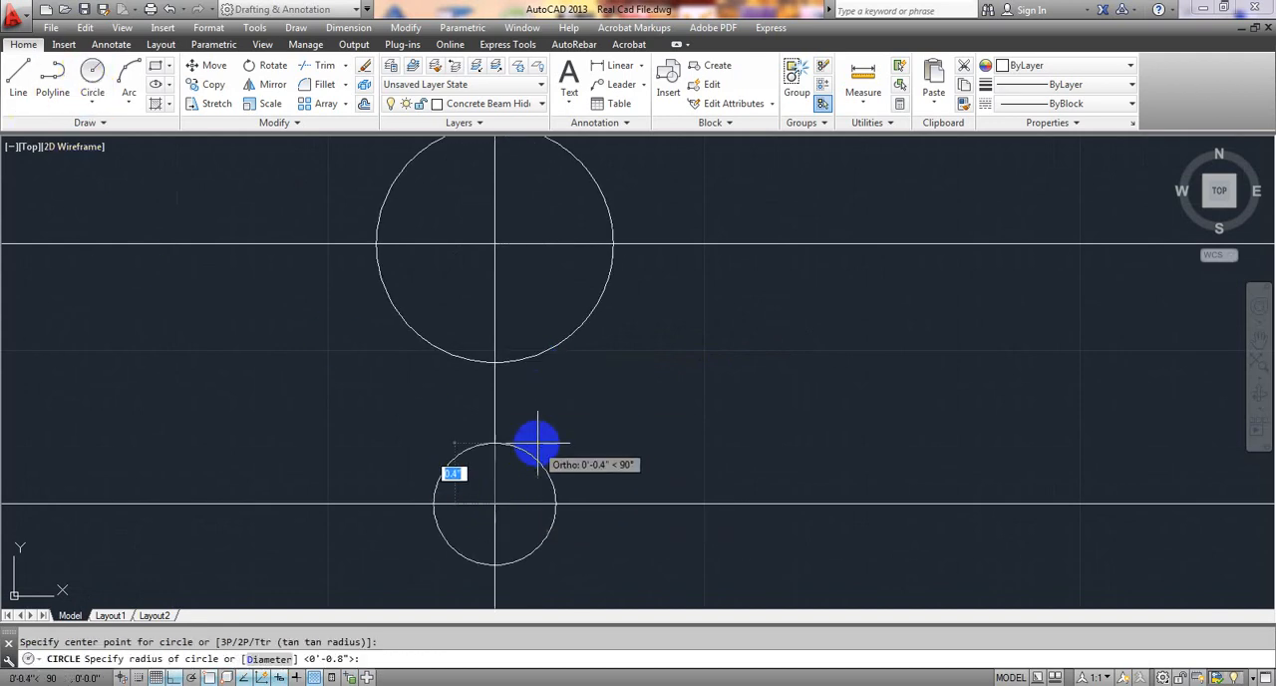
left_click(559, 382)
scroll(555, 393, "down", 15)
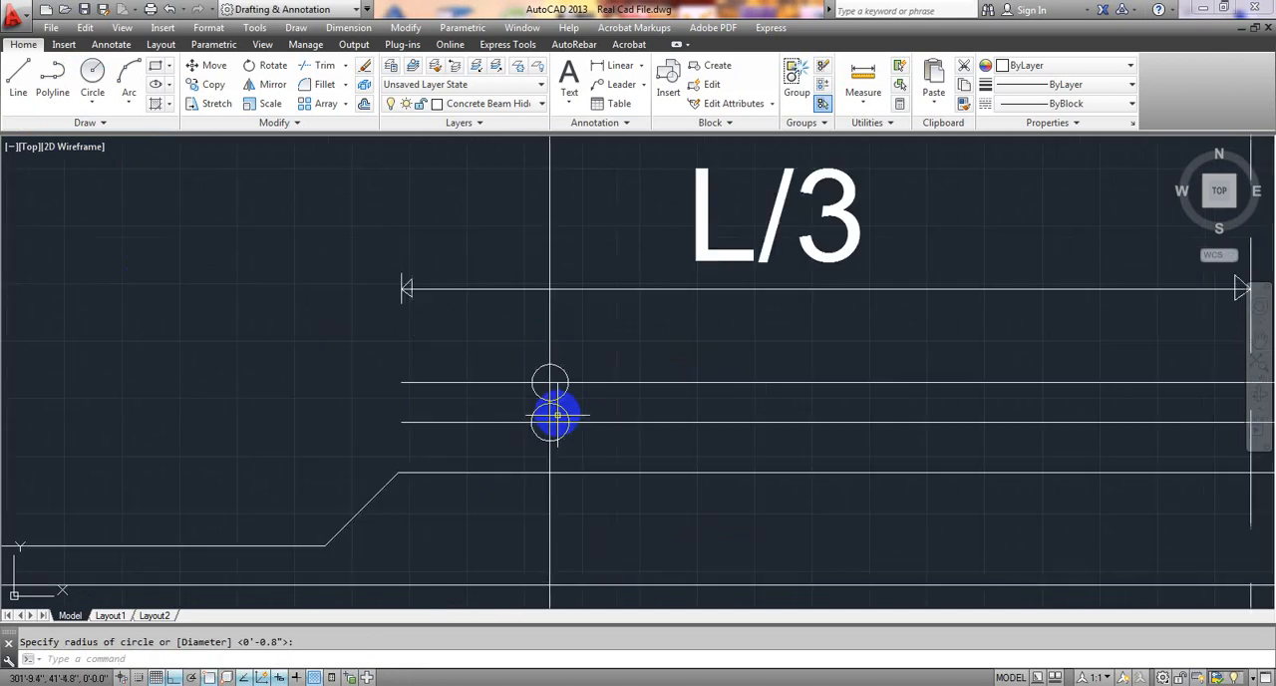
scroll(598, 469, "down", 3)
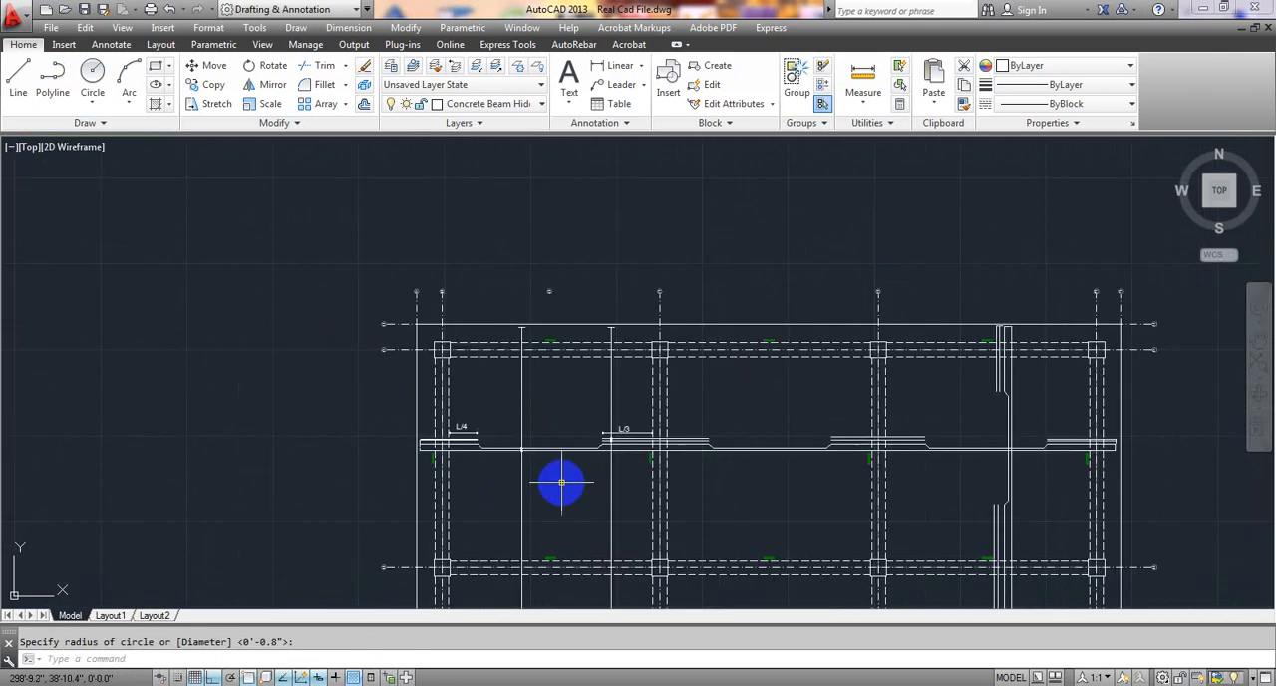
scroll(495, 359, "down", 3)
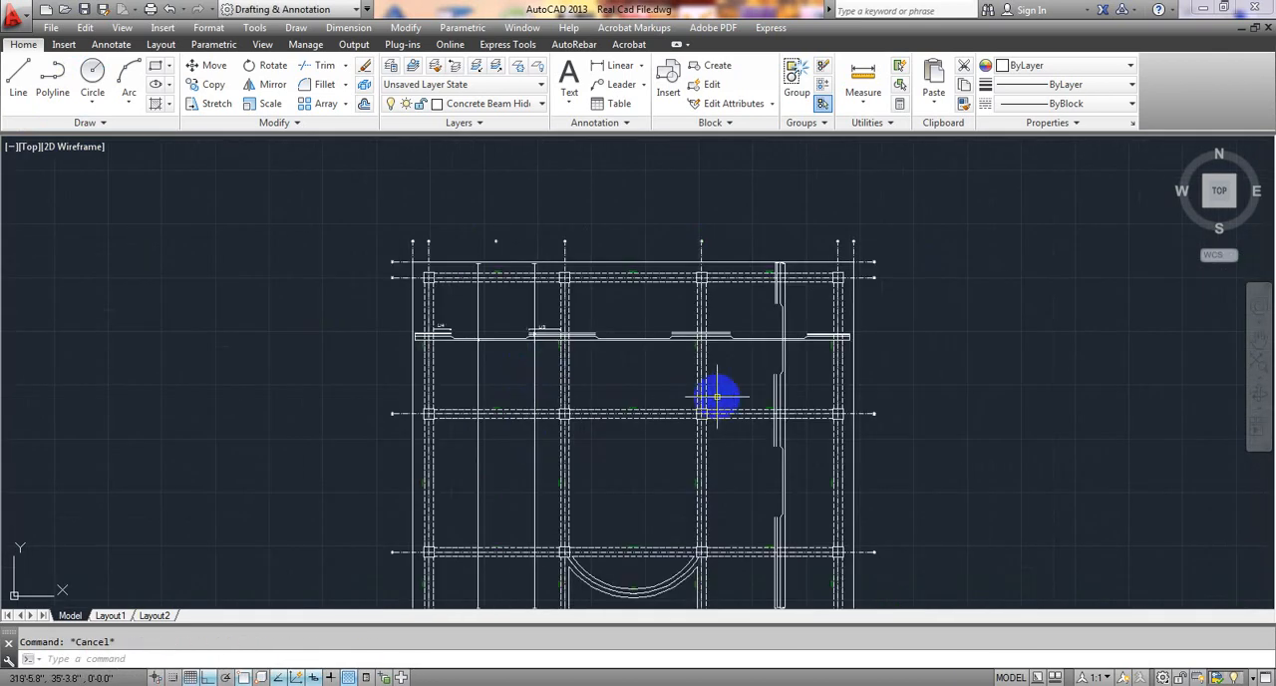
middle_click_drag(711, 390, 550, 322)
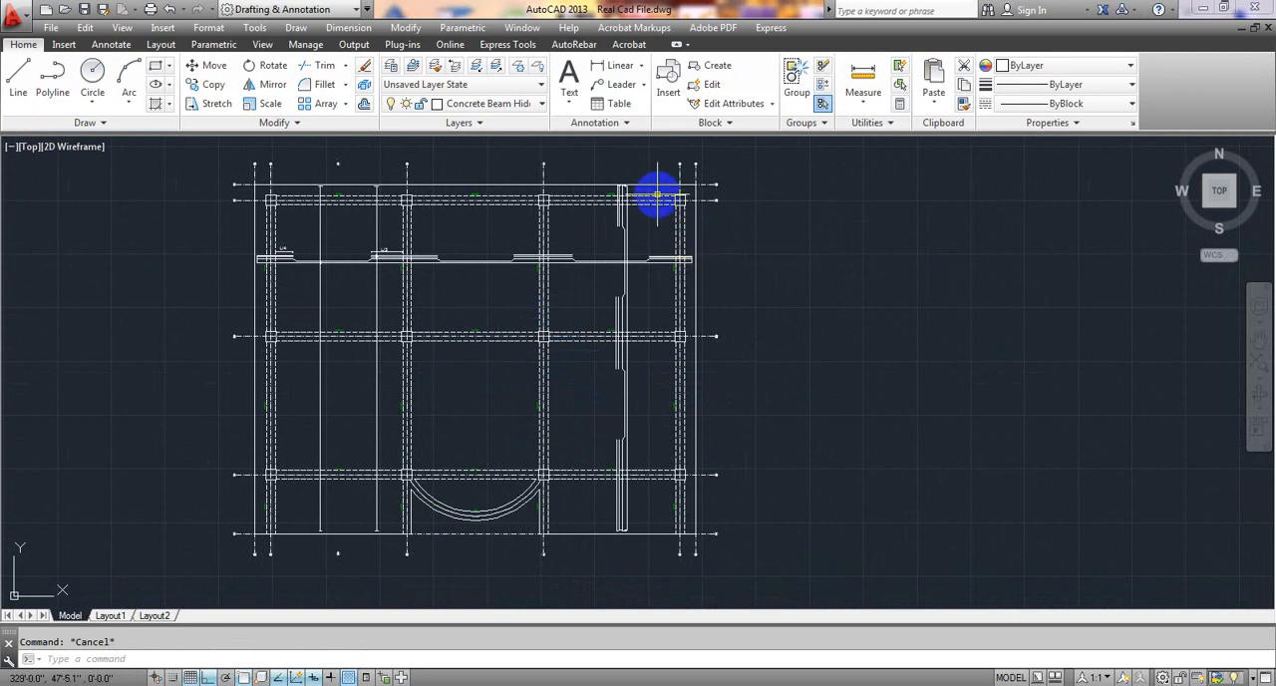
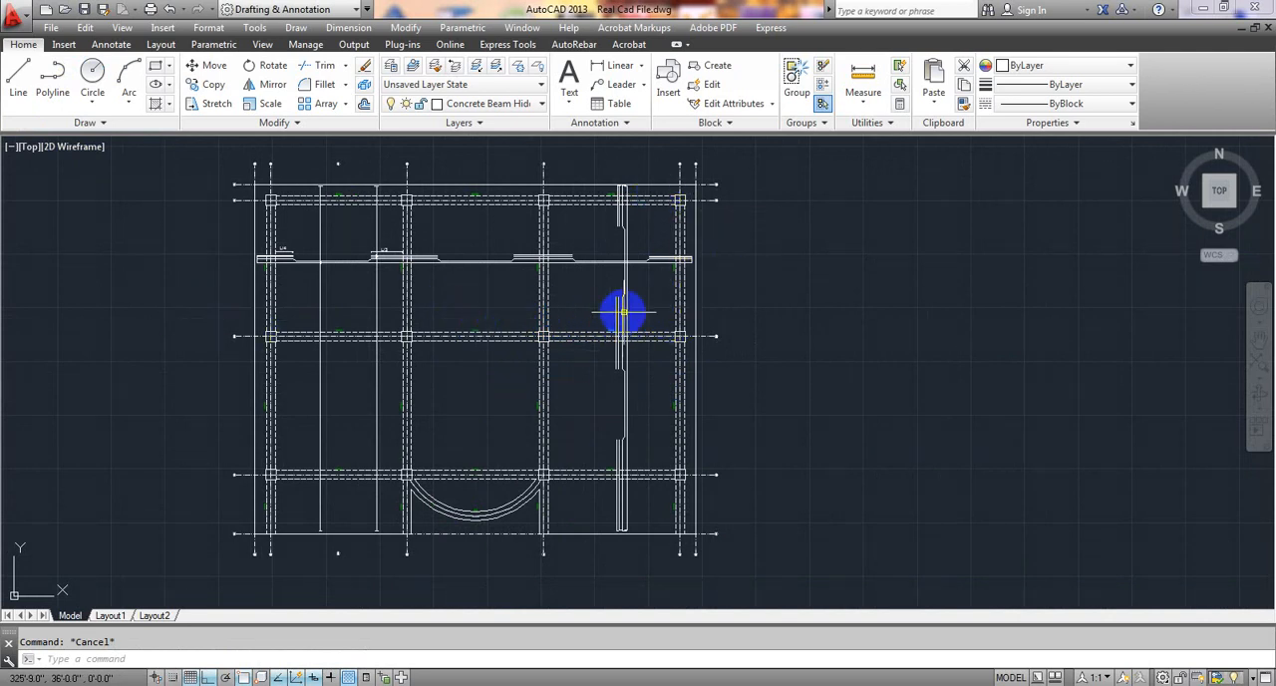
Draw a horizontal extent line about 42' long between the slab's side edges, just below the horizontal main bars.
scroll(628, 304, "up", 6)
scroll(670, 389, "down", 4)
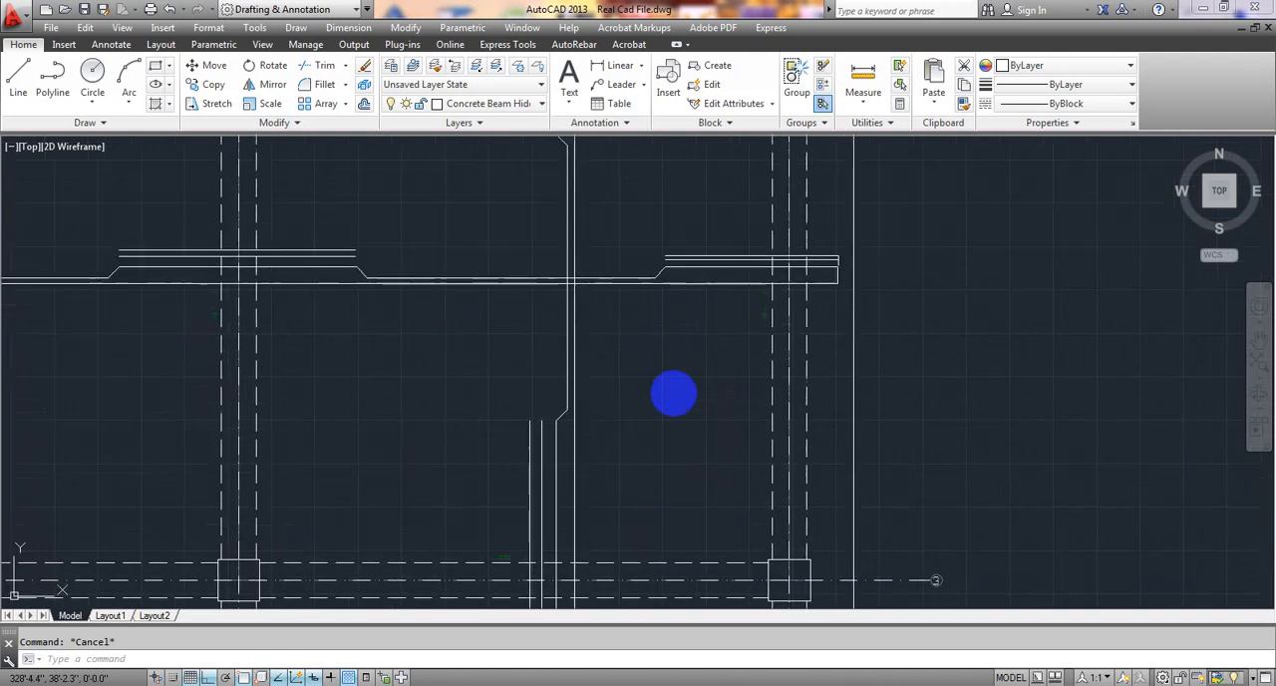
mouse_move(512, 407)
middle_mouse_down()
mouse_move(567, 413)
mouse_move(554, 141)
middle_mouse_up()
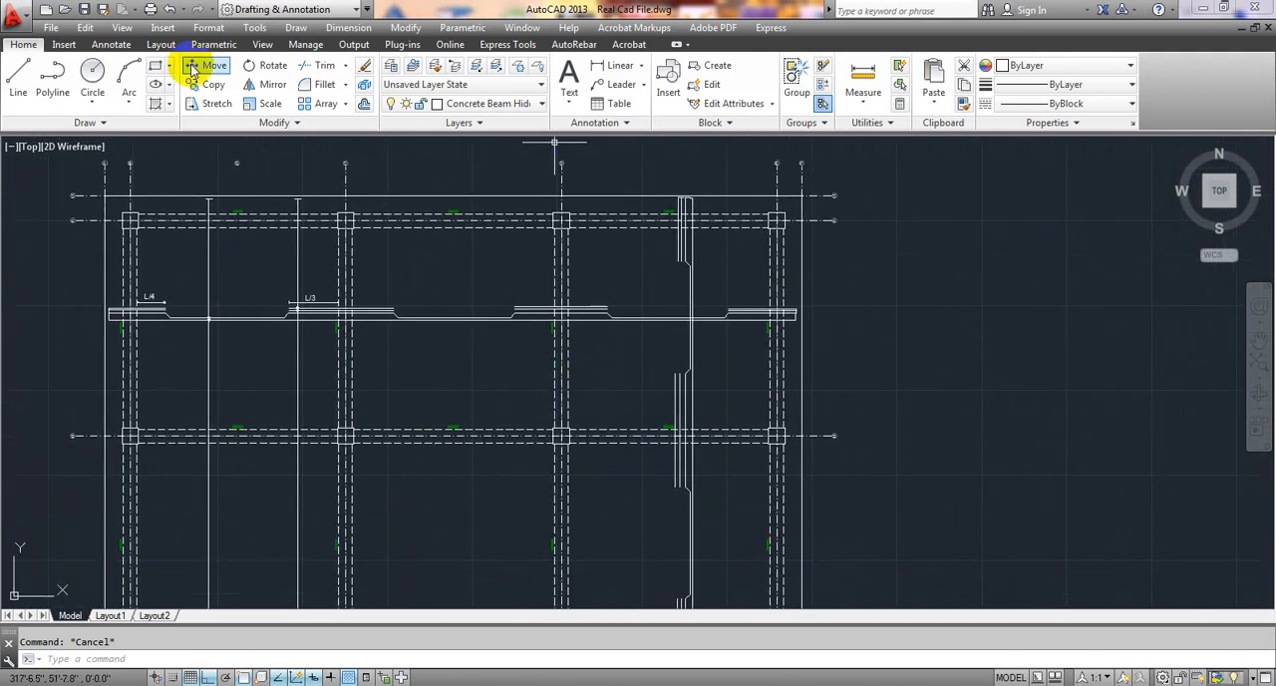
left_click(26, 70)
scroll(582, 275, "up", 4)
scroll(769, 392, "up", 4)
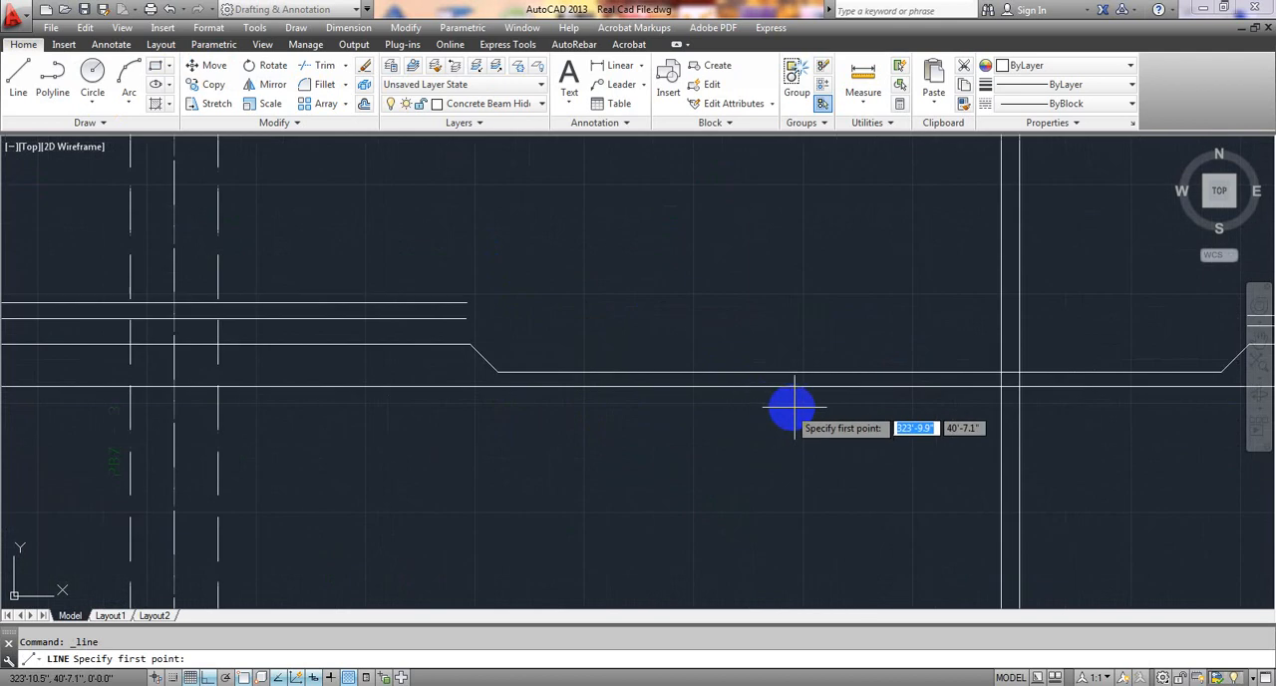
middle_click_drag(794, 410, 351, 186)
scroll(355, 186, "down", 4)
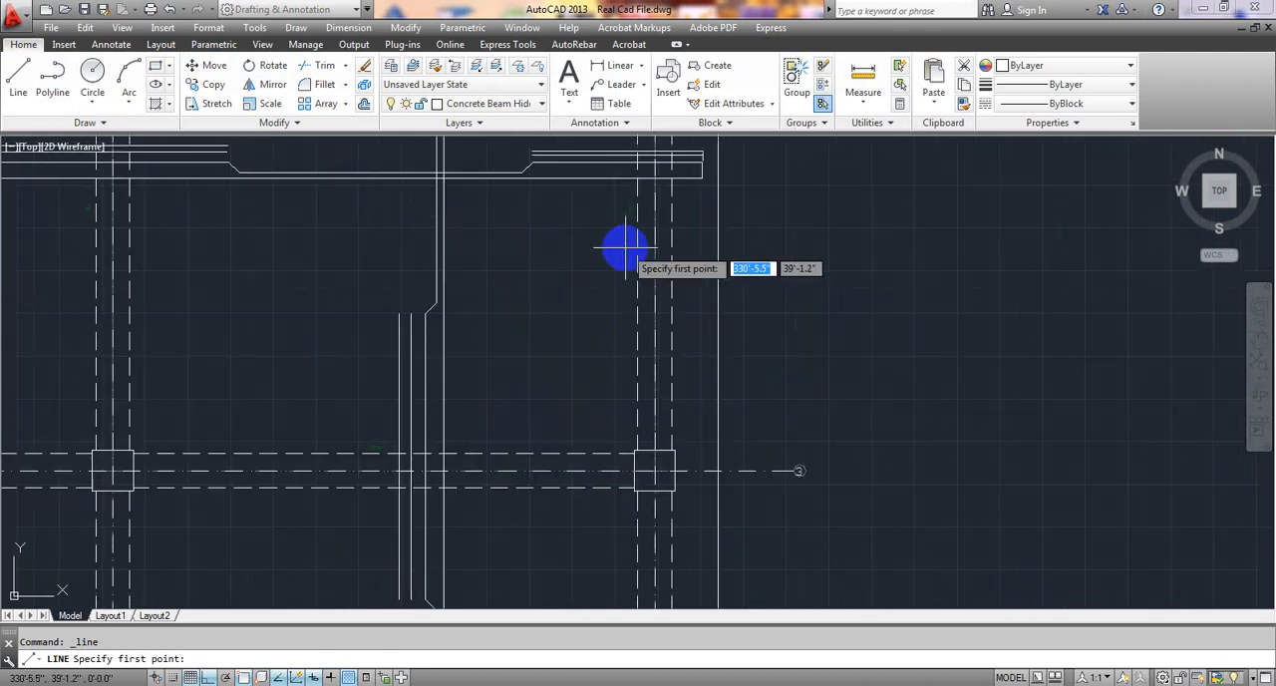
left_click(703, 231)
scroll(289, 228, "down", 4)
scroll(575, 236, "down", 4)
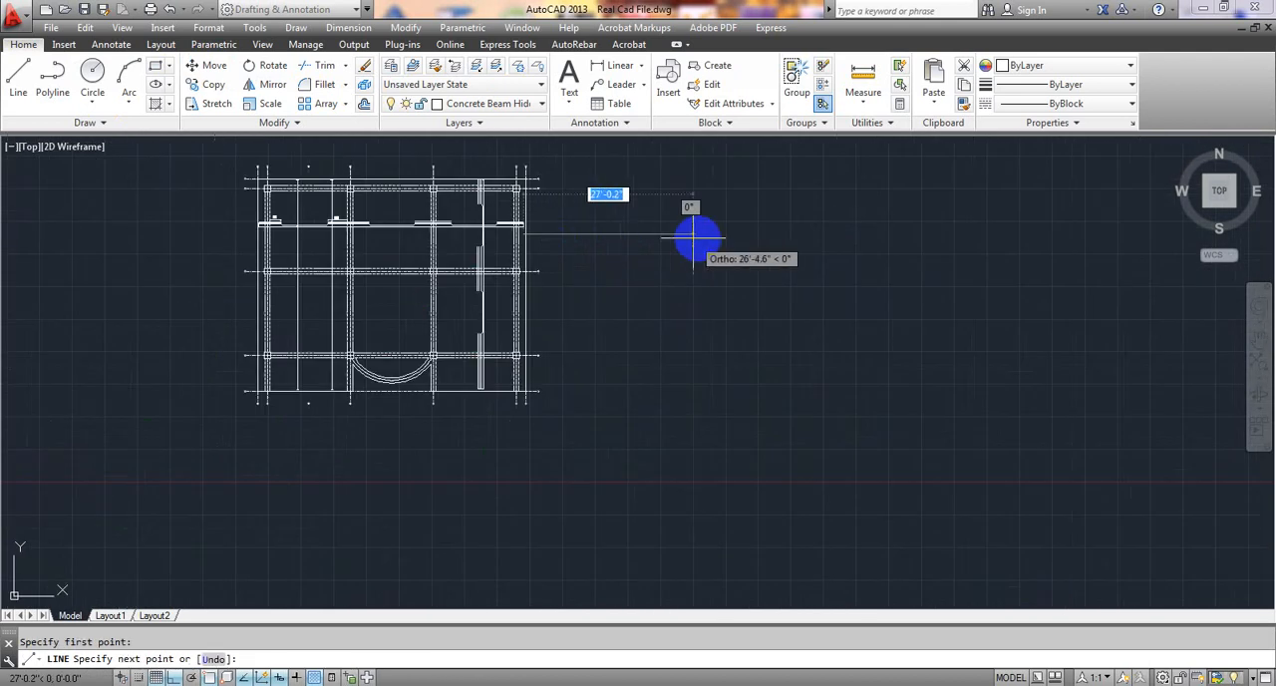
scroll(710, 236, "down", 2)
scroll(426, 236, "up", 8)
scroll(427, 236, "up", 4)
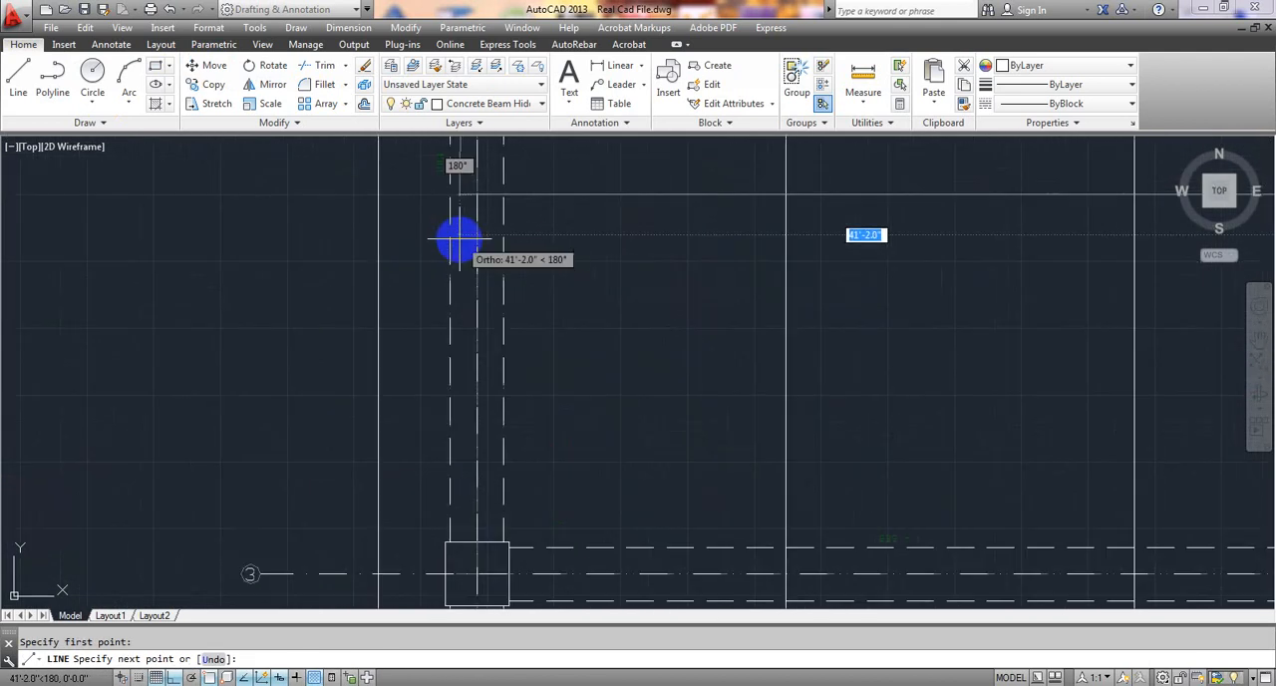
left_click(393, 196)
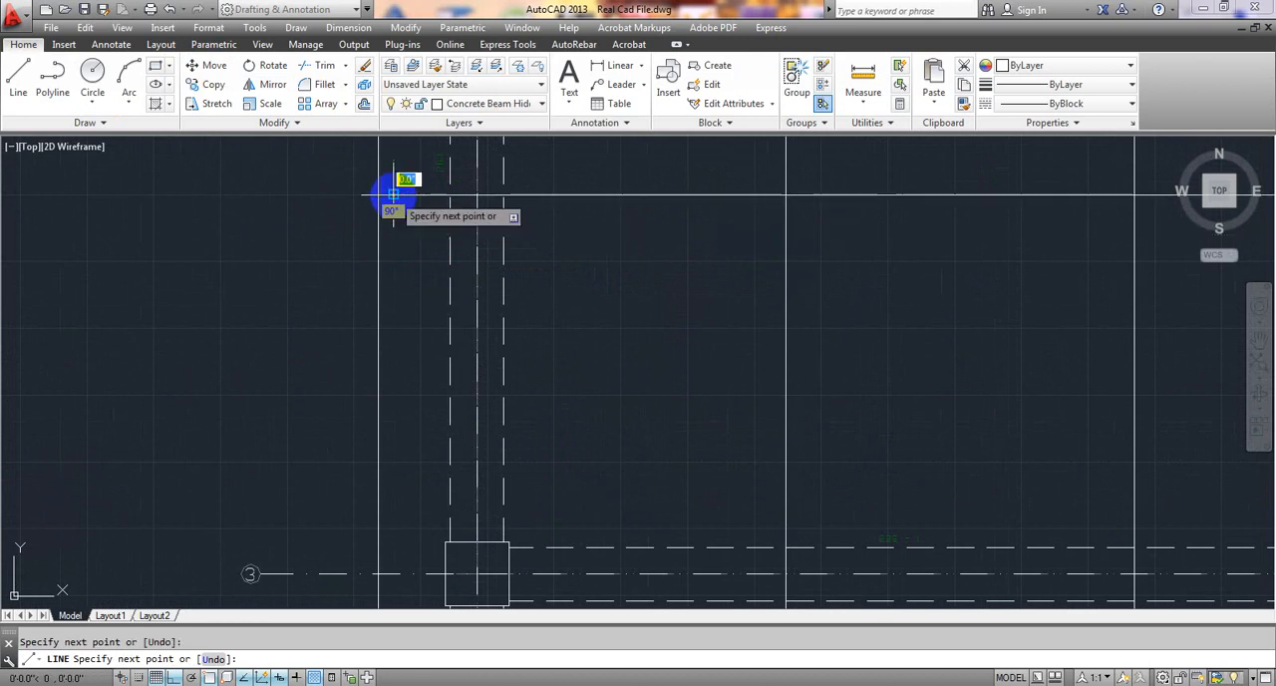
key("Escape")
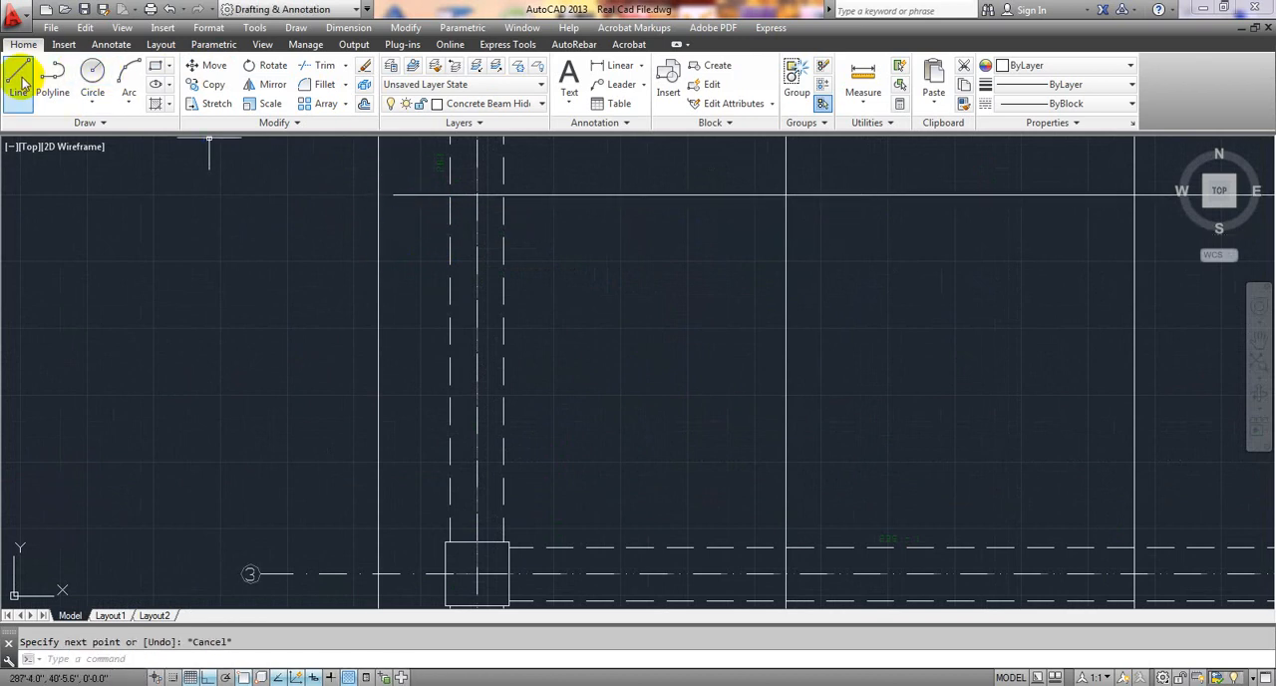
Copy the horizontal extent line about 3'-3.9" downward so it crosses the vertical extra top bars above grid 3.
scroll(468, 336, "down", 6)
middle_click_drag(639, 339, 322, 308)
scroll(600, 312, "up", 2)
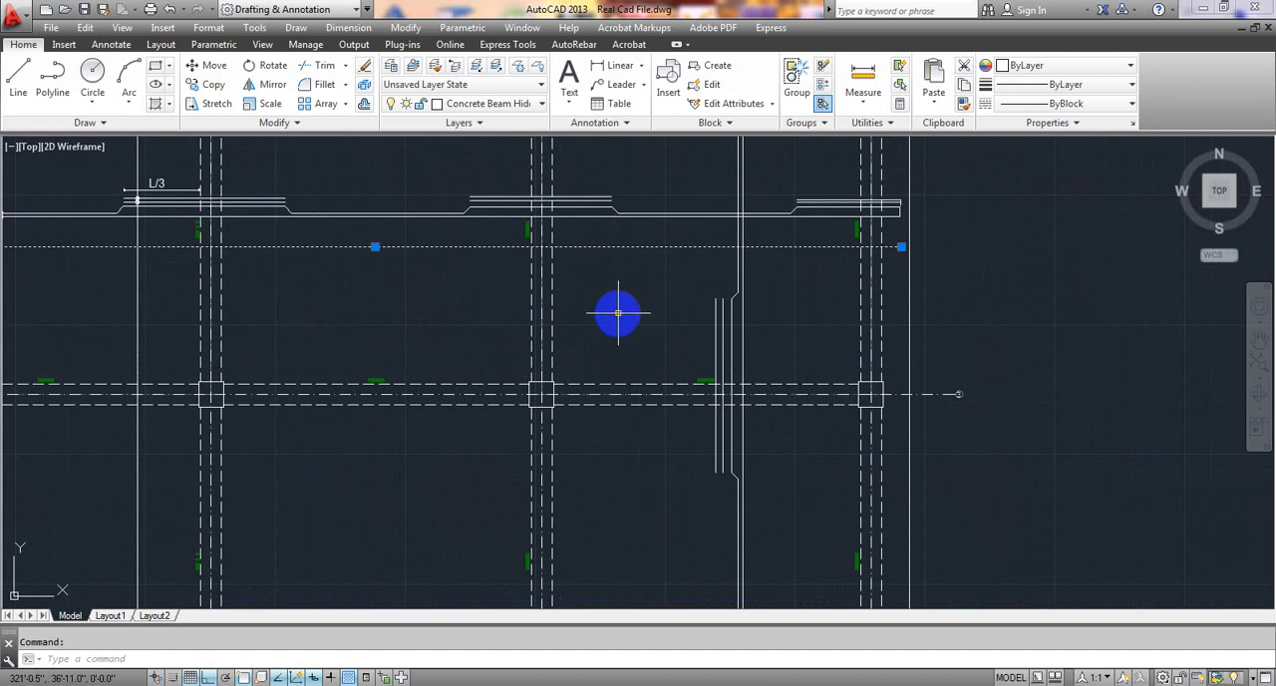
key("Return")
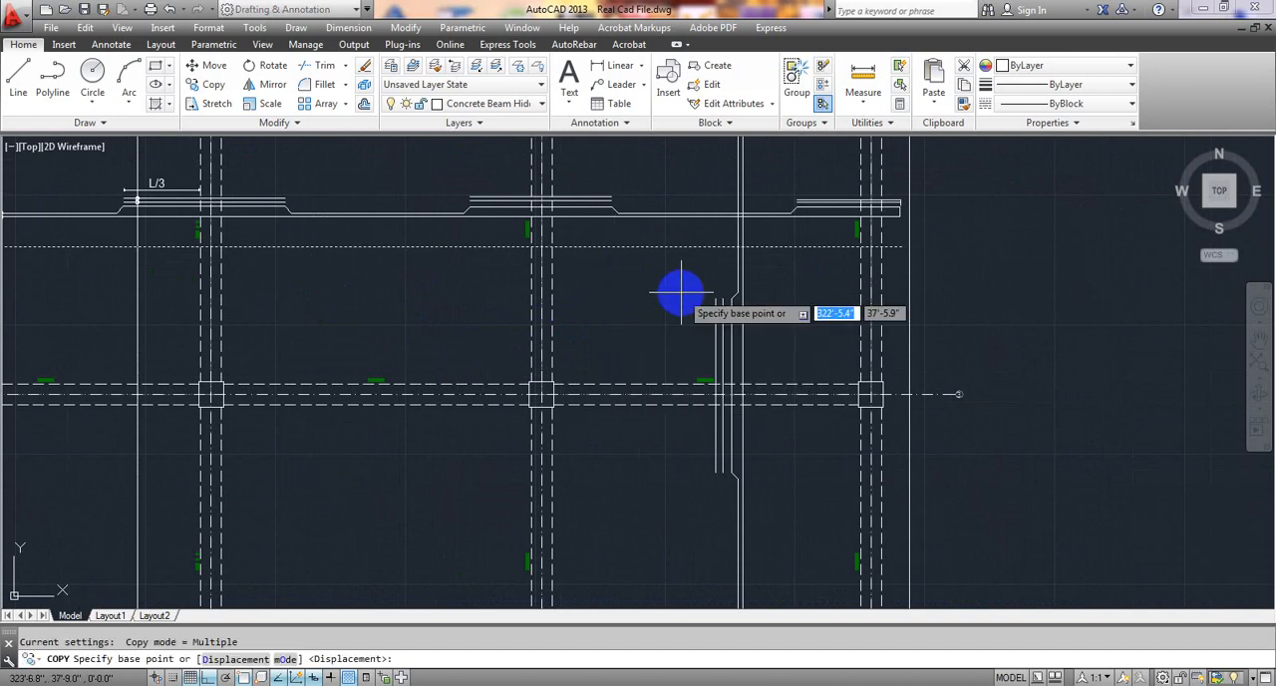
left_click(734, 247)
scroll(738, 249, "up", 2)
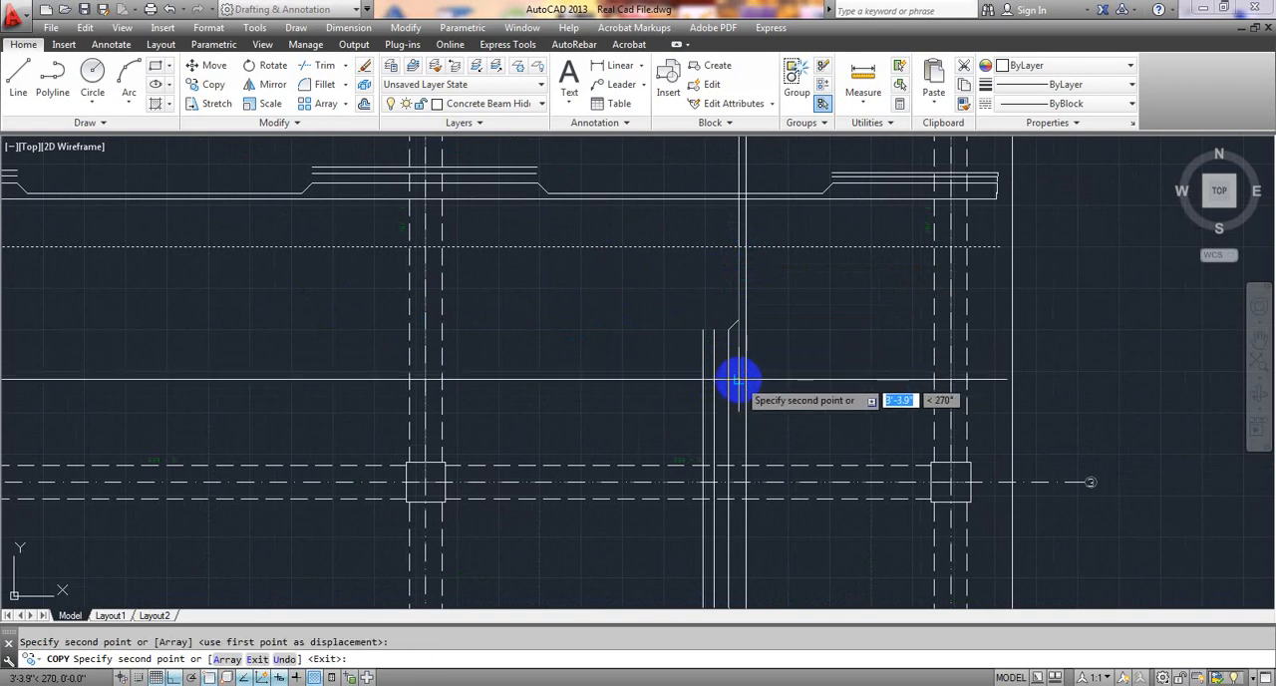
left_click(740, 379)
key("Escape")
Draw a circle of about 0.7" radius centred where the upper horizontal extent line crosses the vertical cranked bar.
middle_click_drag(684, 305, 645, 307)
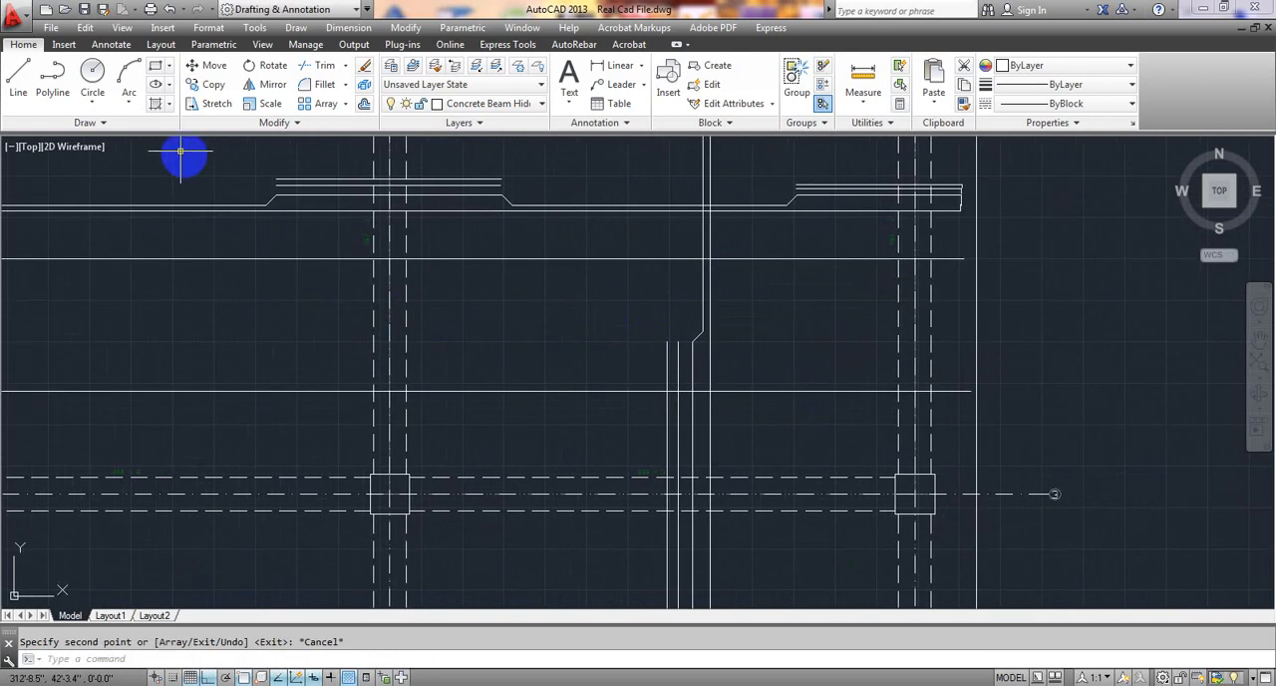
left_click(91, 72)
scroll(592, 238, "up", 4)
scroll(827, 309, "up", 4)
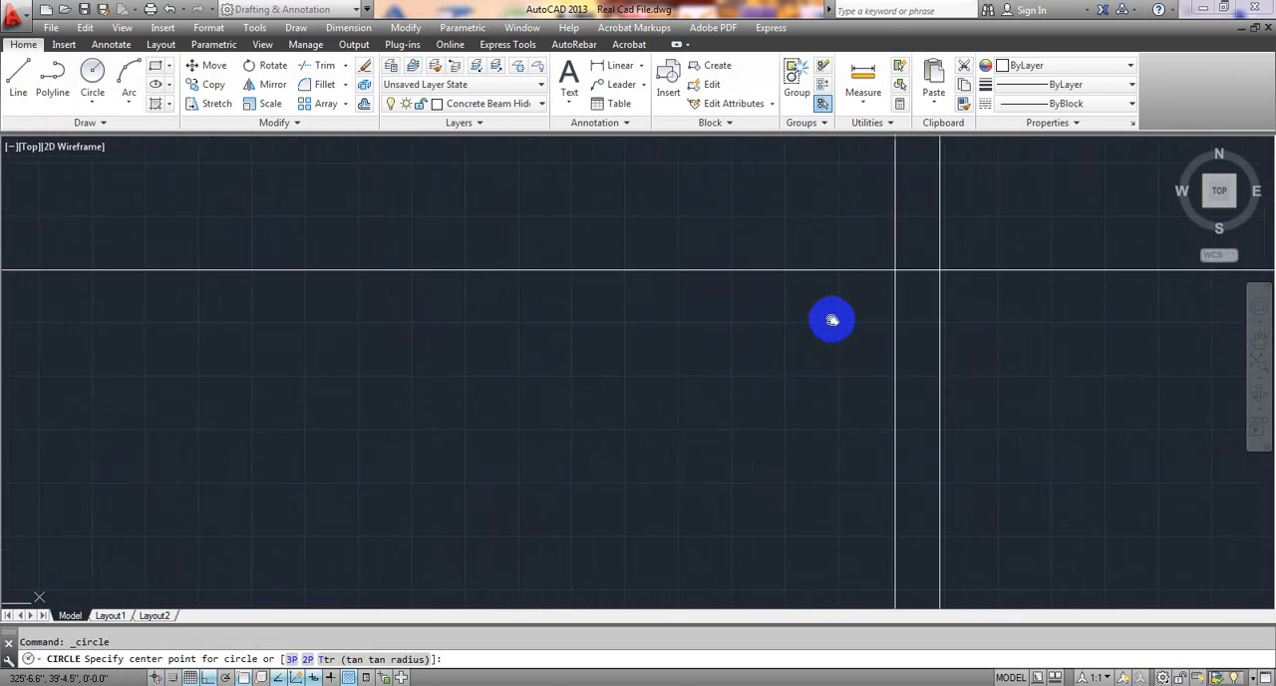
middle_click_drag(831, 319, 296, 402)
scroll(379, 361, "up", 6)
left_click(347, 349)
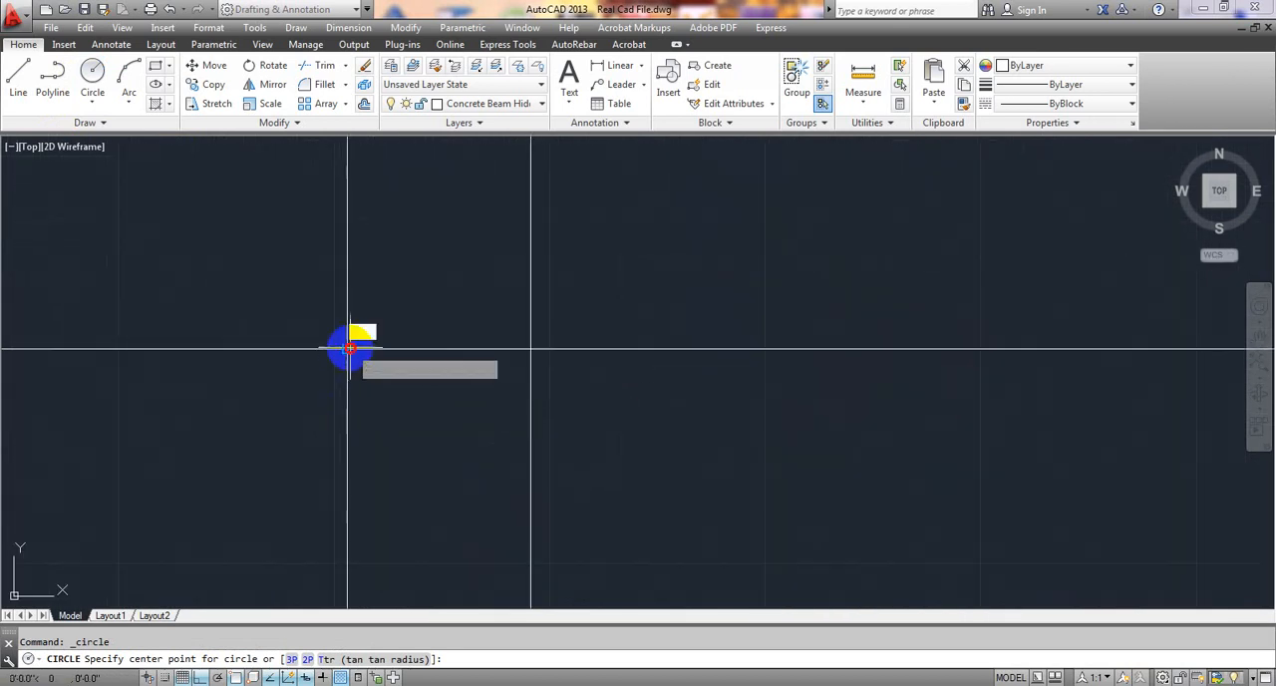
left_click(404, 420)
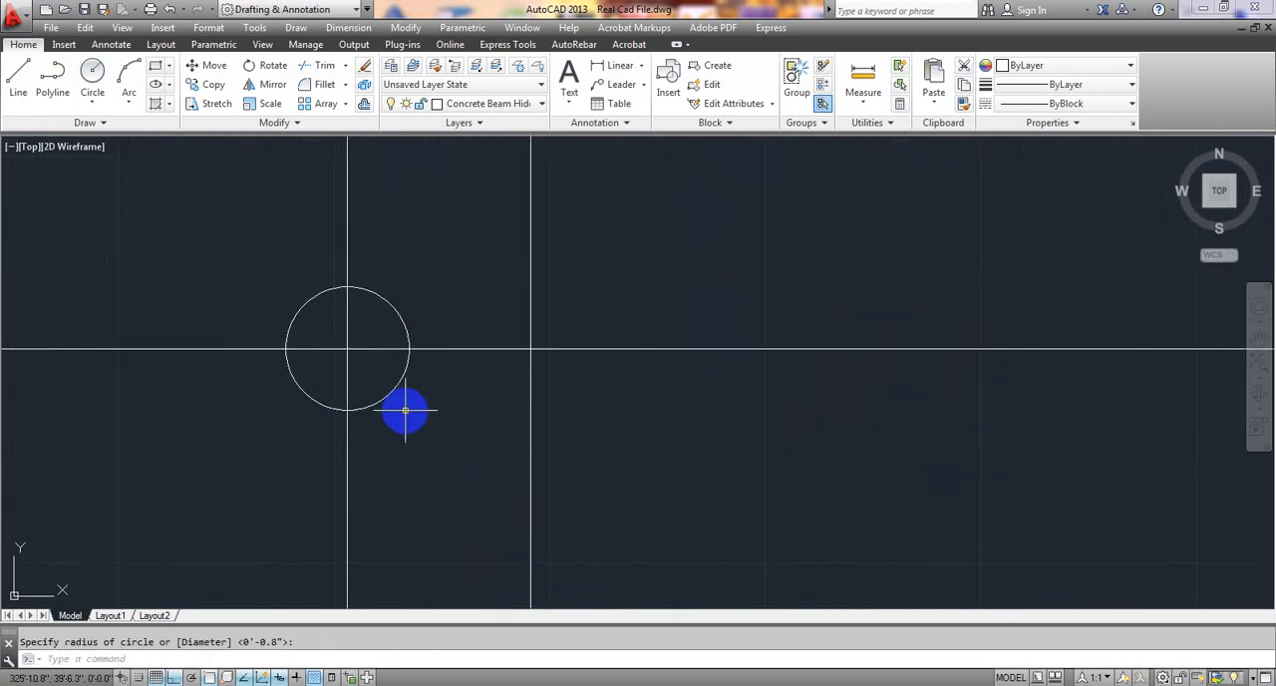
Draw a circle of about 0.8" radius centred where the same extent line crosses the straight vertical bottom bar.
key("Return")
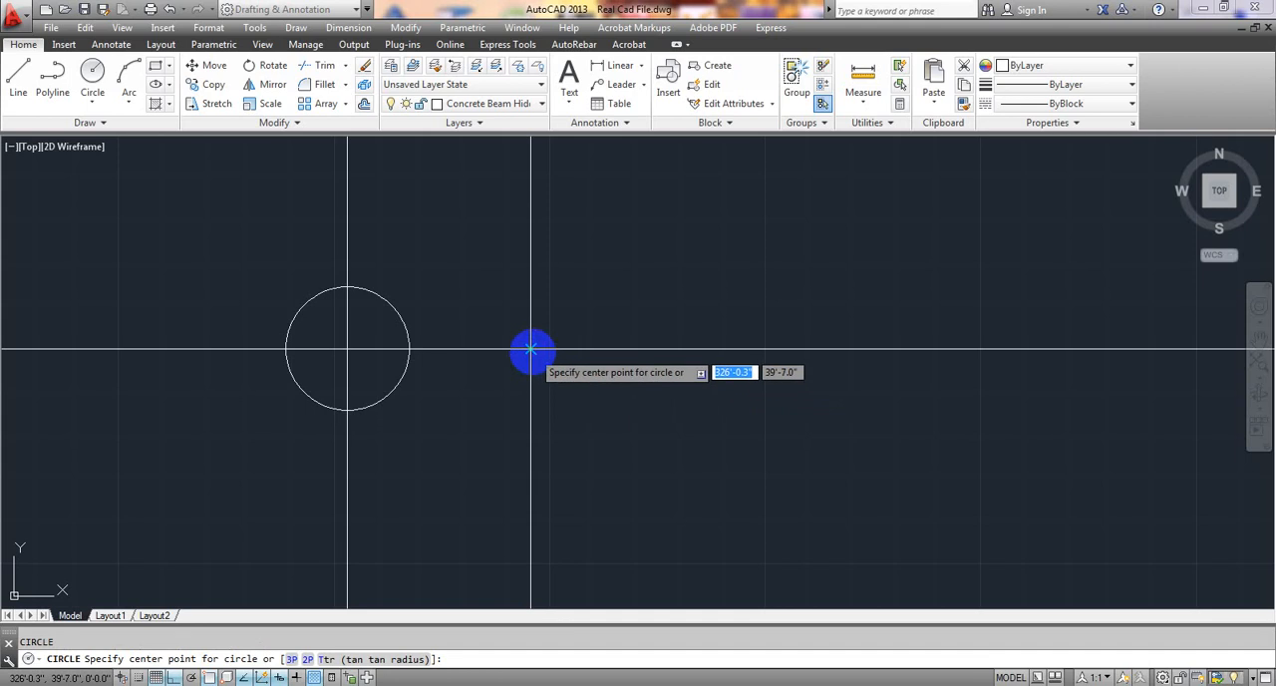
left_click(530, 349)
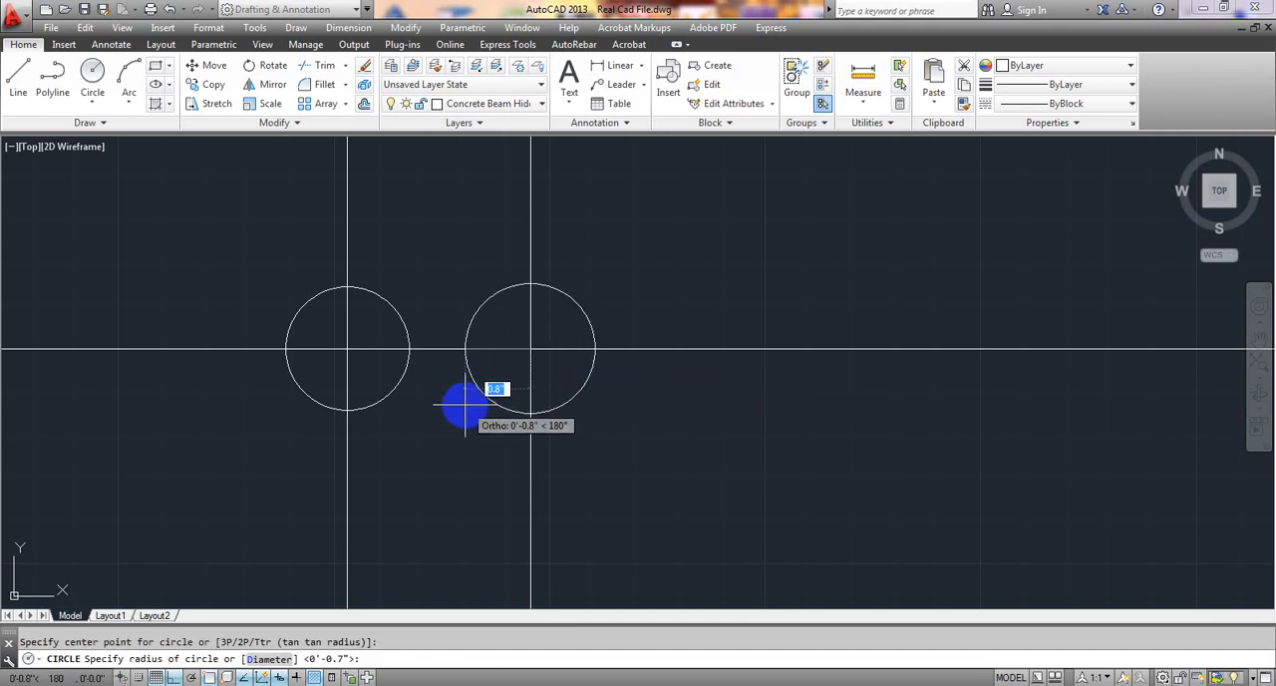
left_click(465, 404)
Draw a circle of about 1.5" radius centred where the lower horizontal extent line crosses the extra top bar nearest the cranked bar.
scroll(478, 418, "down", 10)
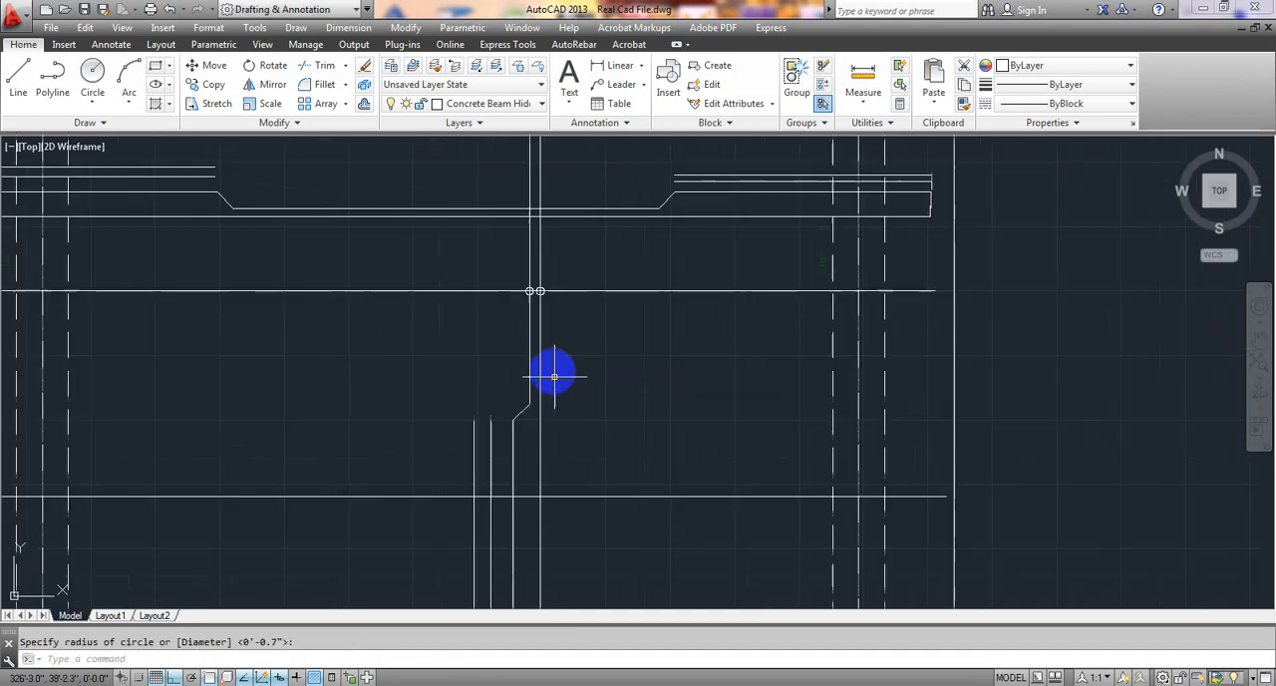
scroll(578, 345, "up", 4)
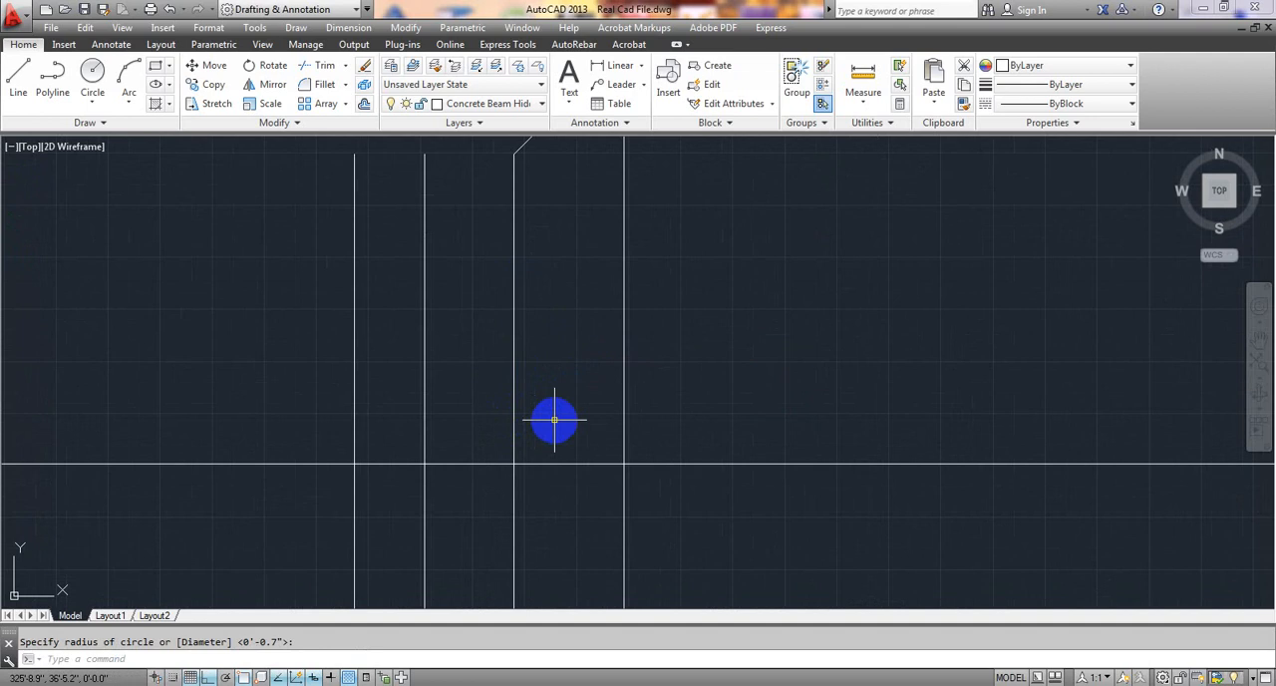
key("Return")
left_click(424, 464)
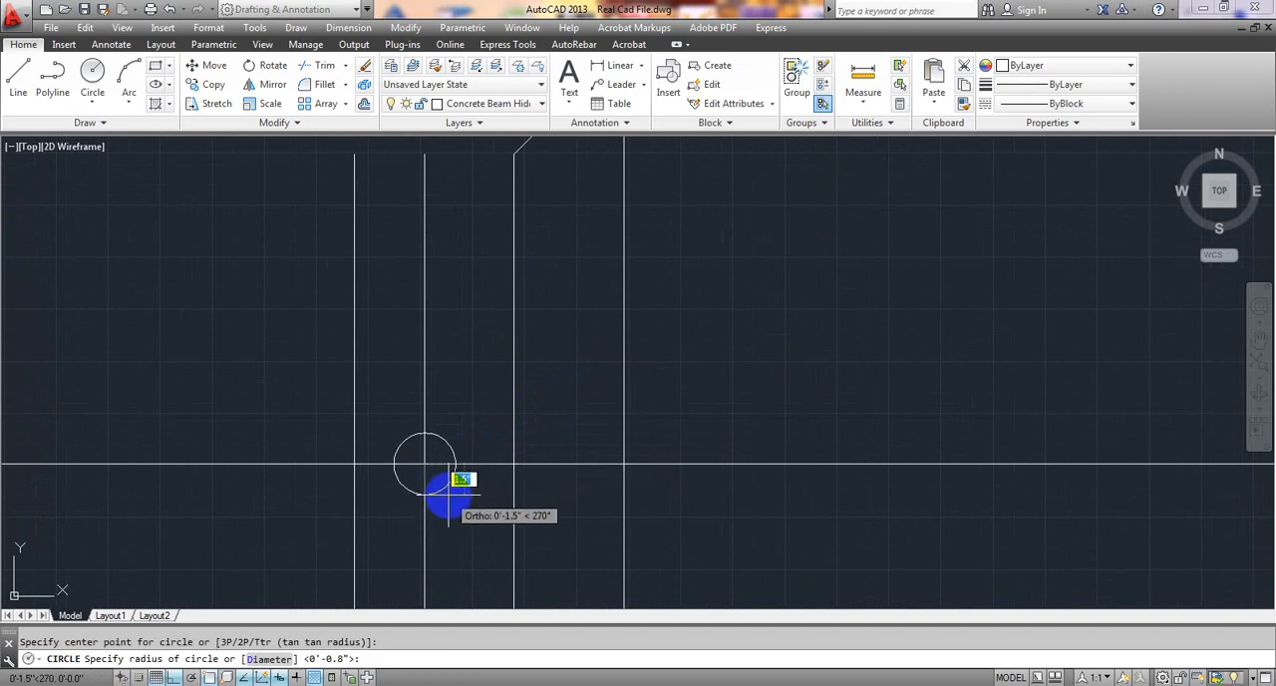
left_click(449, 489)
Draw a matching circle of about 1.5" radius centred where the lower extent line crosses the outer extra top bar.
key("Return")
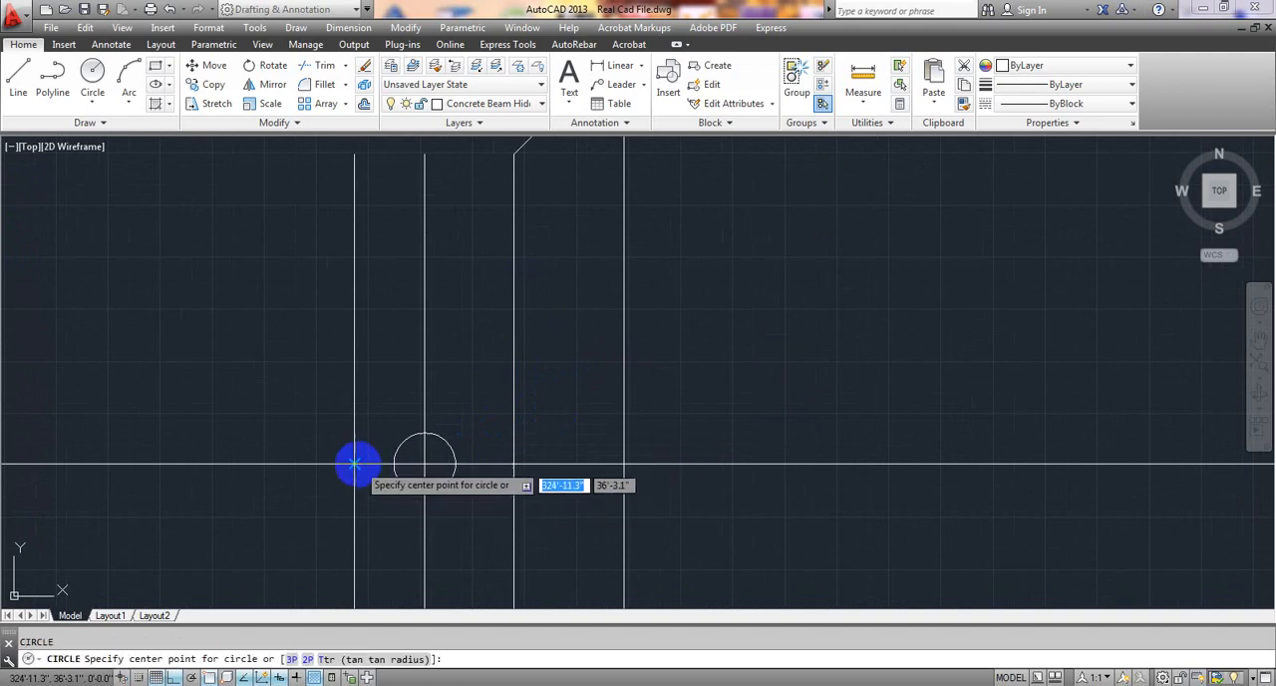
left_click(354, 463)
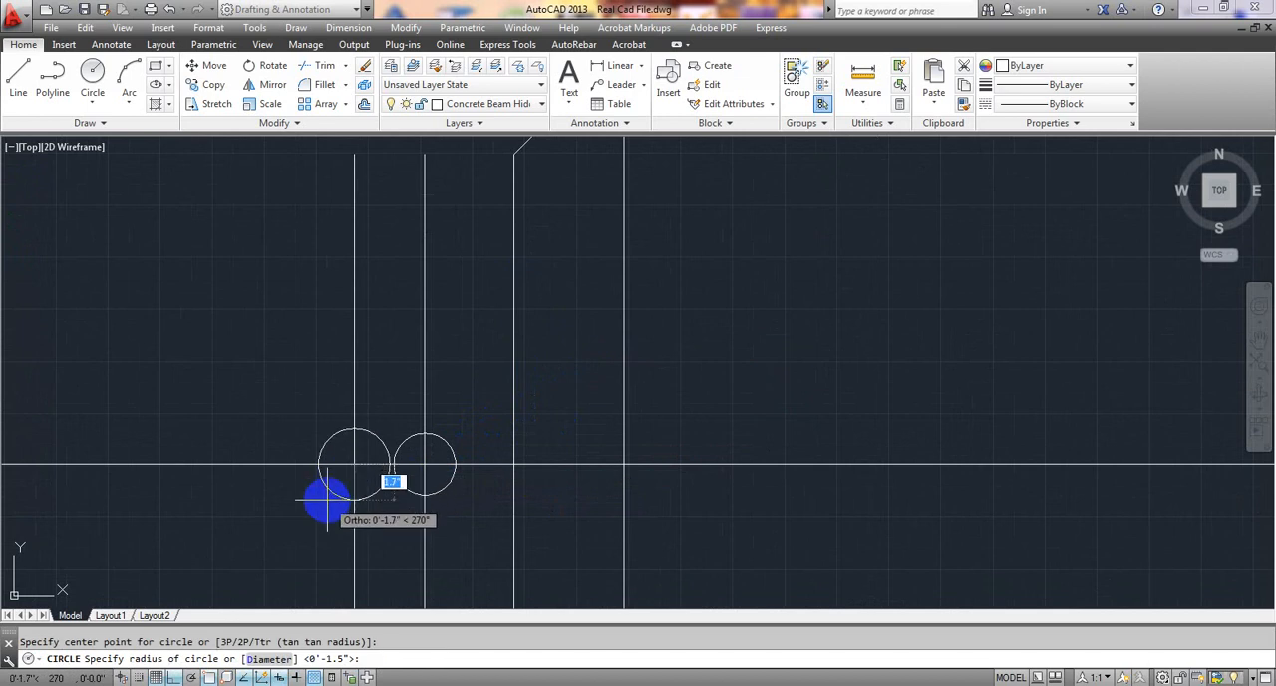
left_click(332, 495)
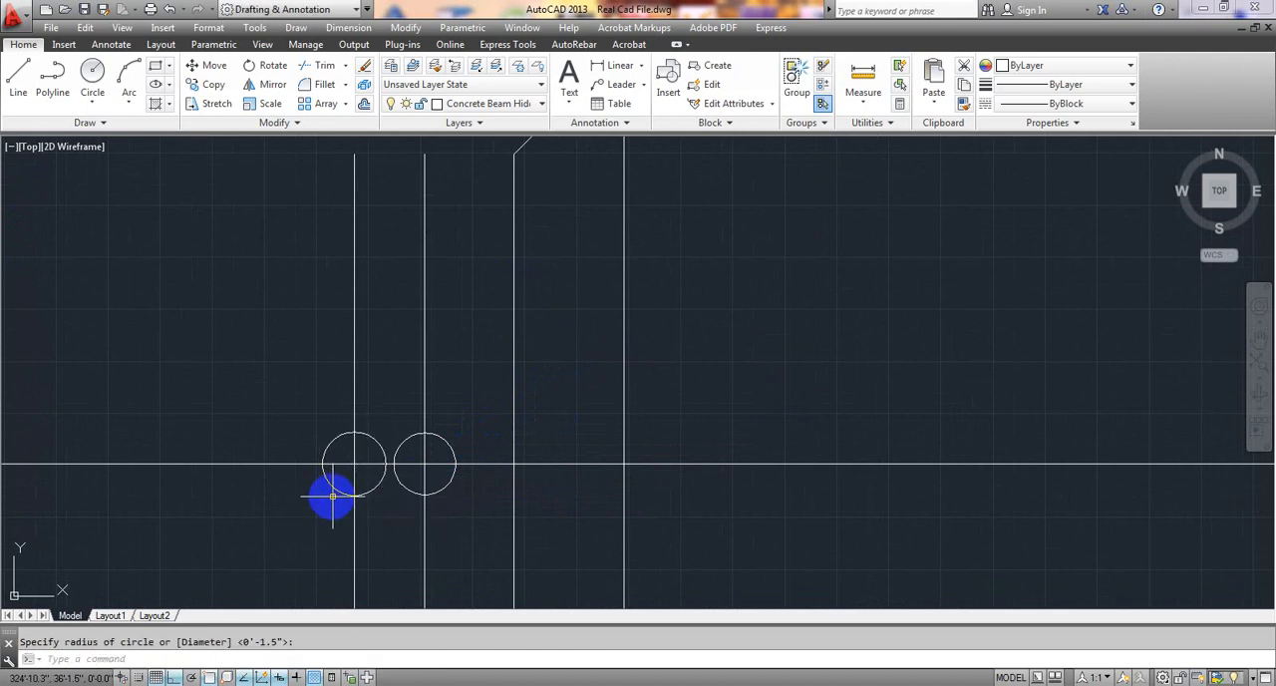
key("Escape")
Examine the extent lines and circled bar crossings in both directions, including the extra top bars under the L/3 dimension.
scroll(470, 456, "down", 6)
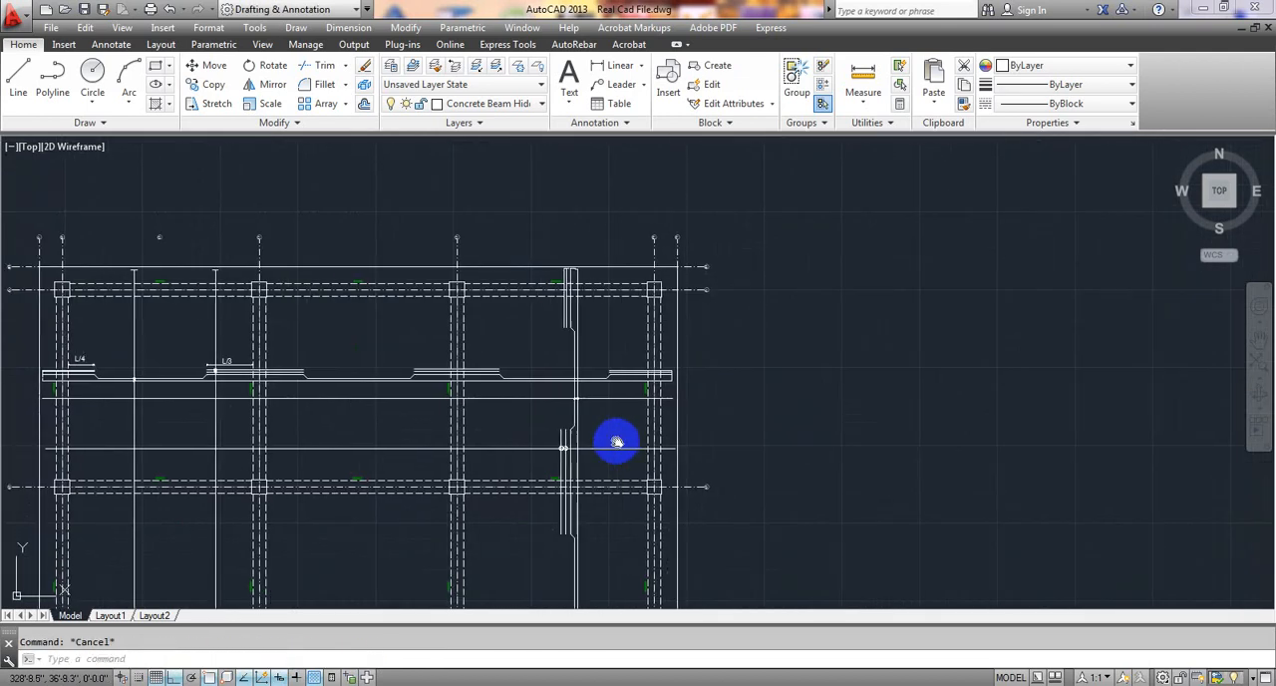
middle_click_drag(790, 334, 798, 335)
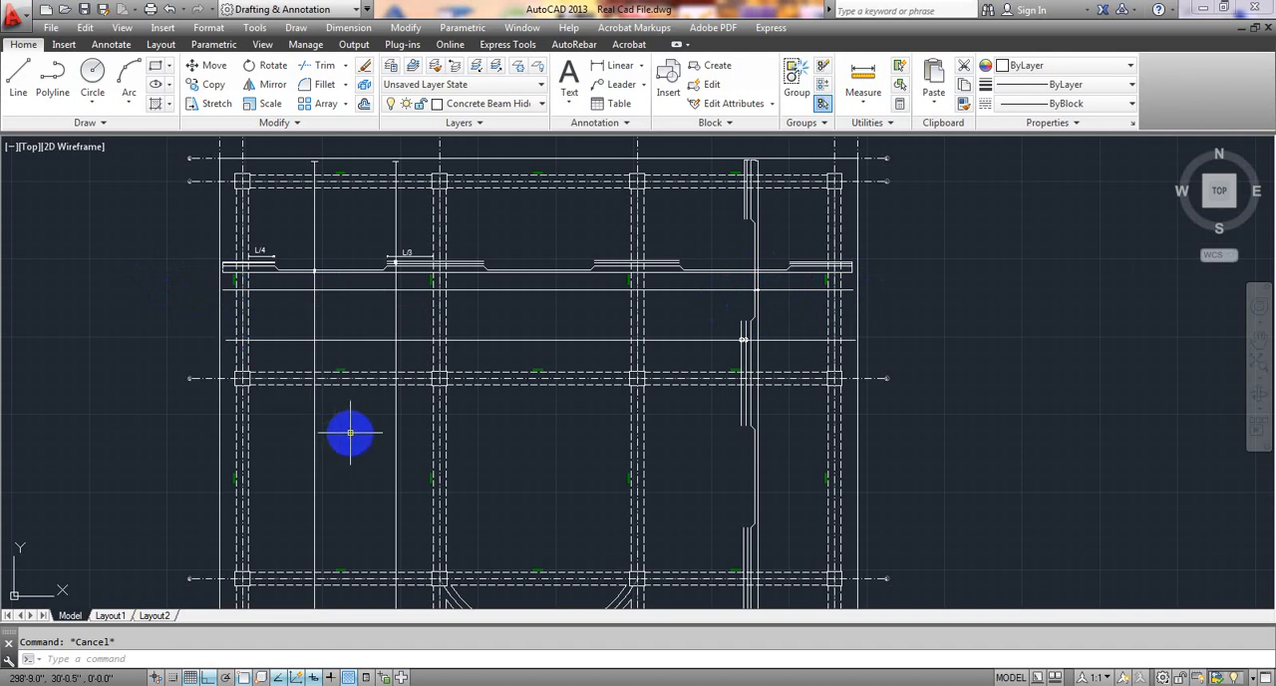
scroll(349, 431, "down", 2)
middle_click_drag(356, 434, 367, 386)
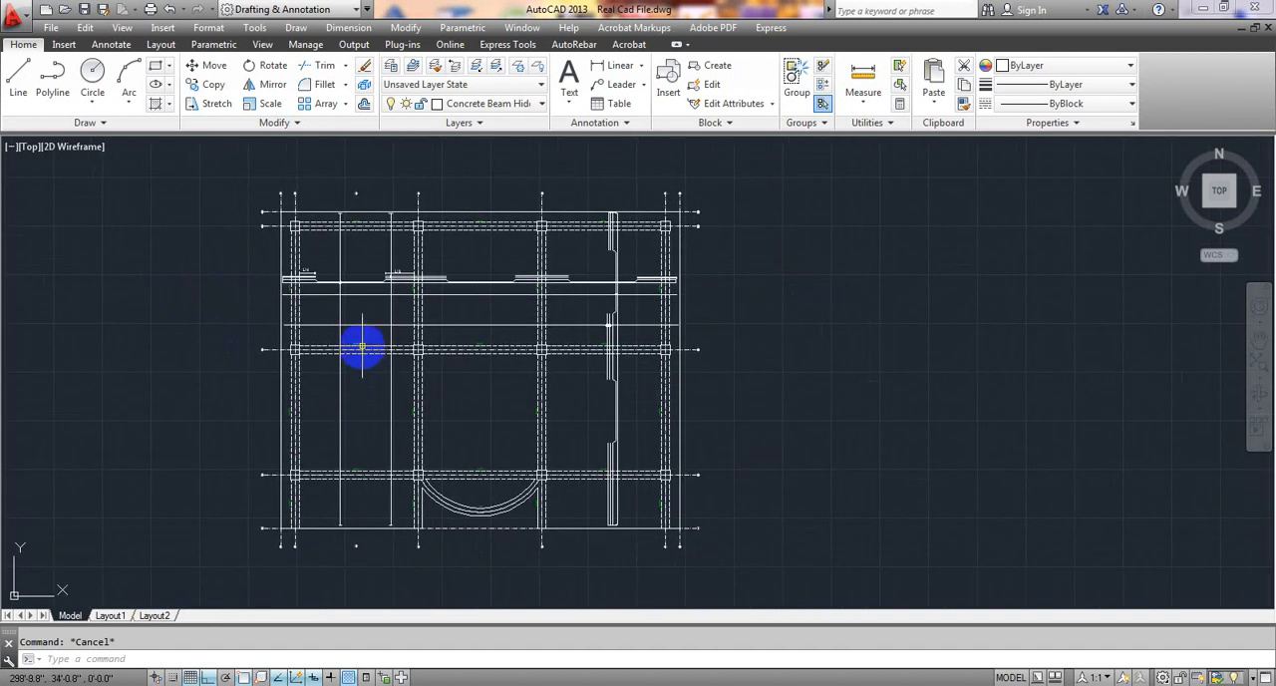
scroll(363, 345, "up", 2)
mouse_move(341, 313)
middle_mouse_down()
mouse_move(347, 441)
mouse_move(322, 330)
mouse_move(328, 349)
middle_mouse_up()
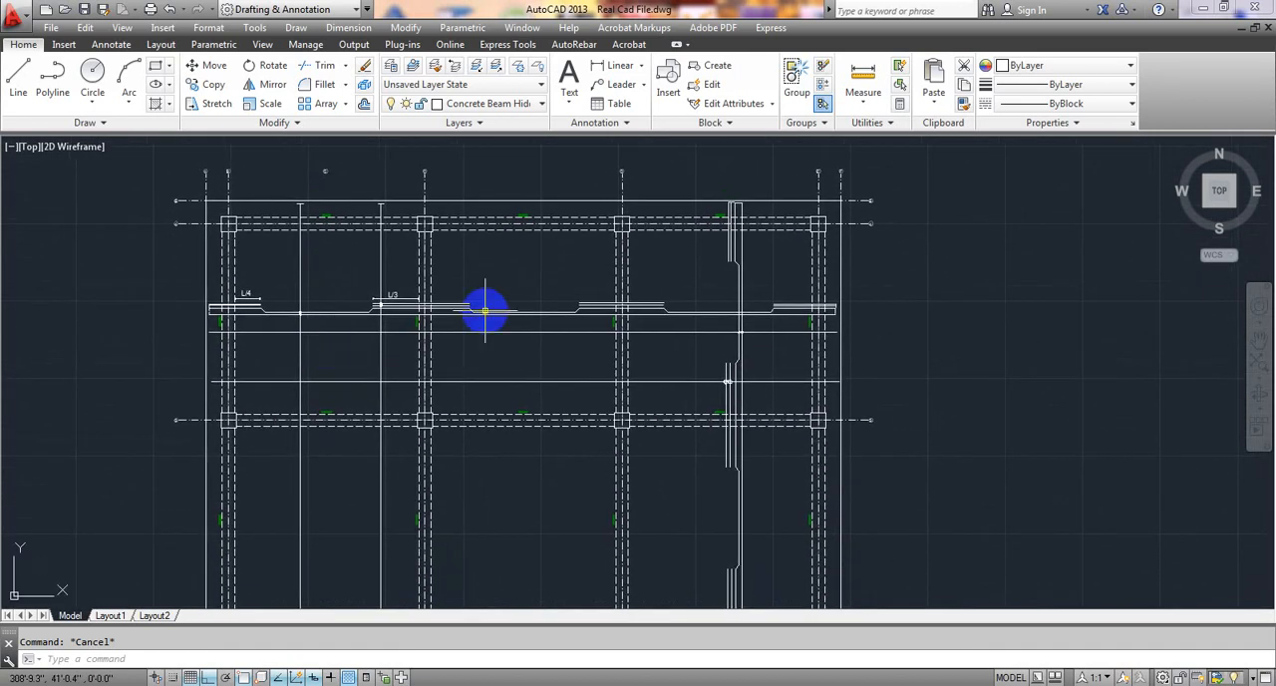
scroll(418, 280, "up", 5)
scroll(384, 244, "down", 3)
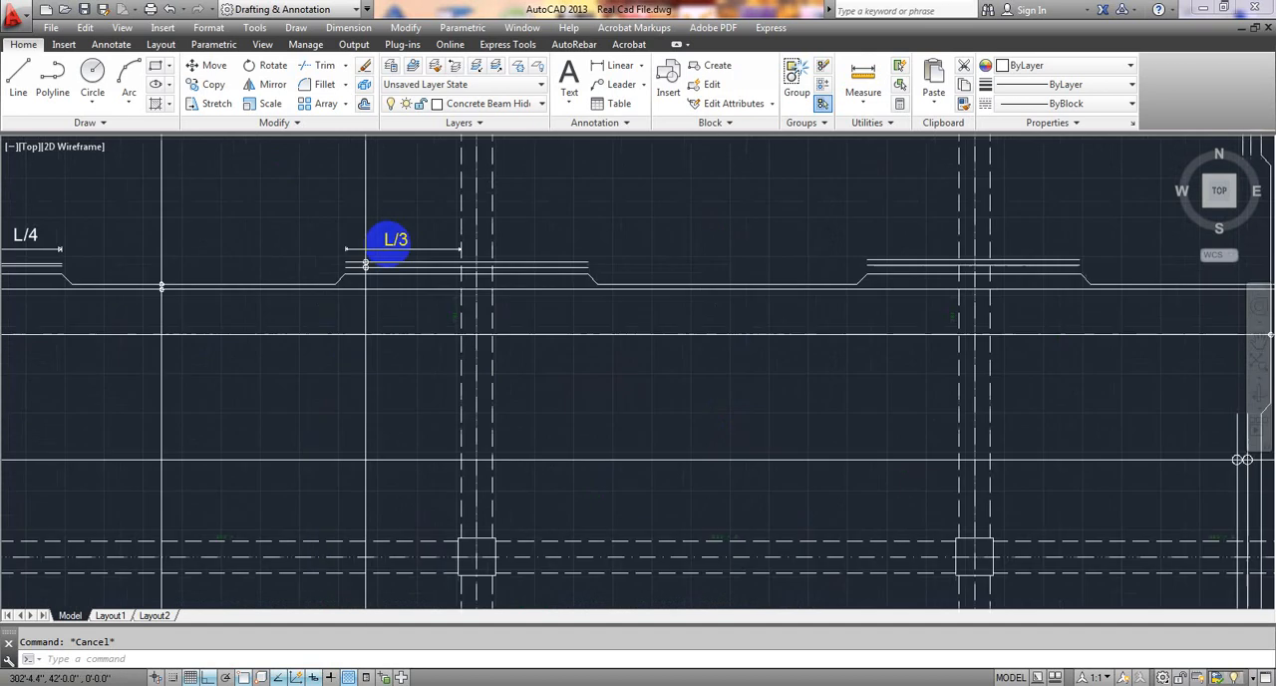
Paste a copy of the L/3 text beside the first vertical extent line and change its text to "a".
middle_click_drag(399, 282, 403, 361)
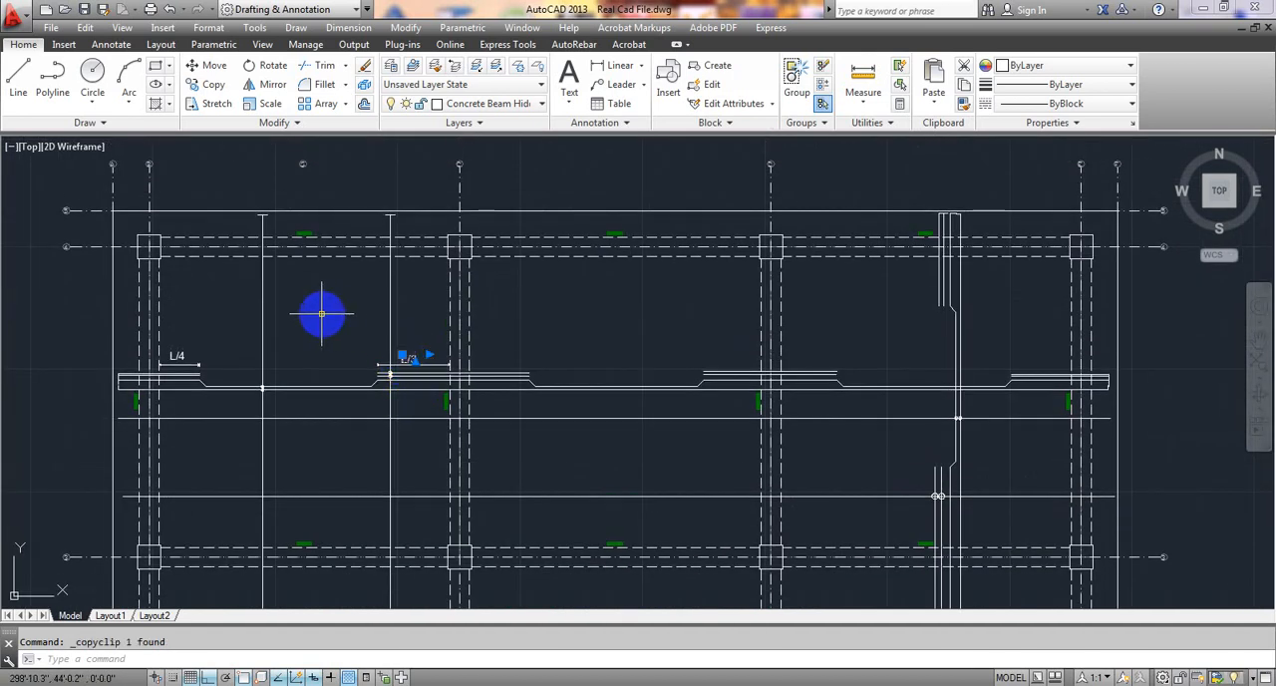
key("ctrl+v")
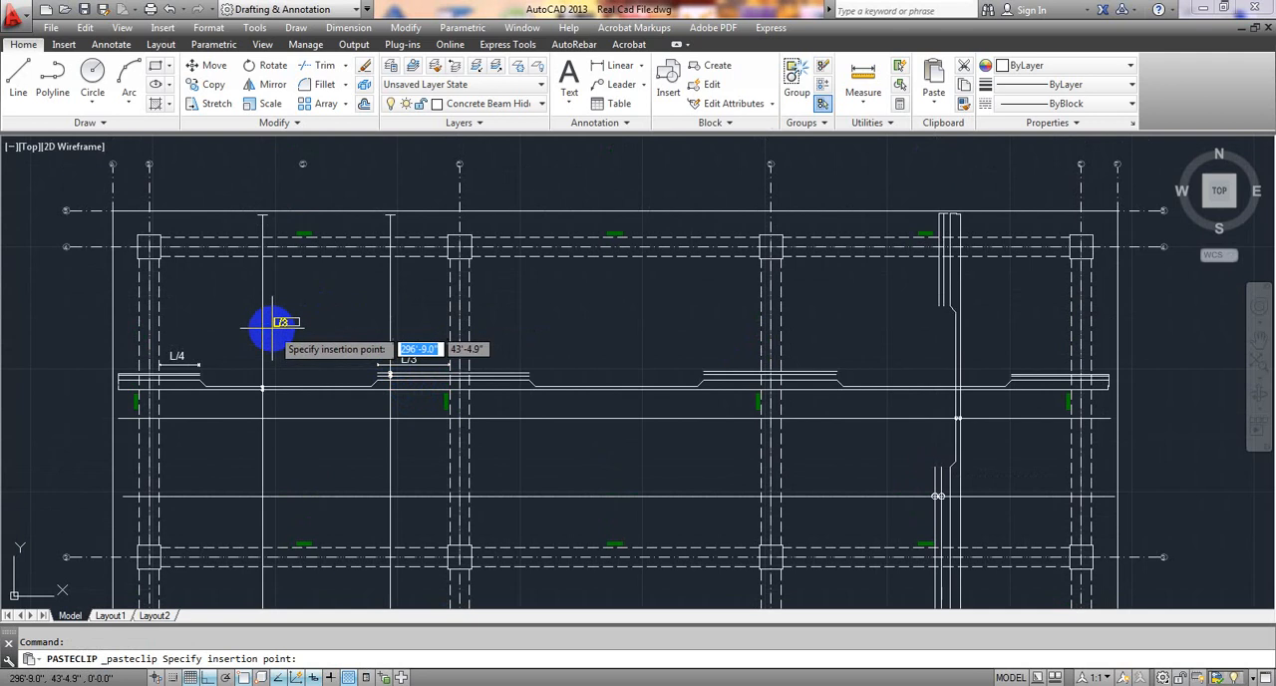
left_click(280, 322)
double_click(280, 322)
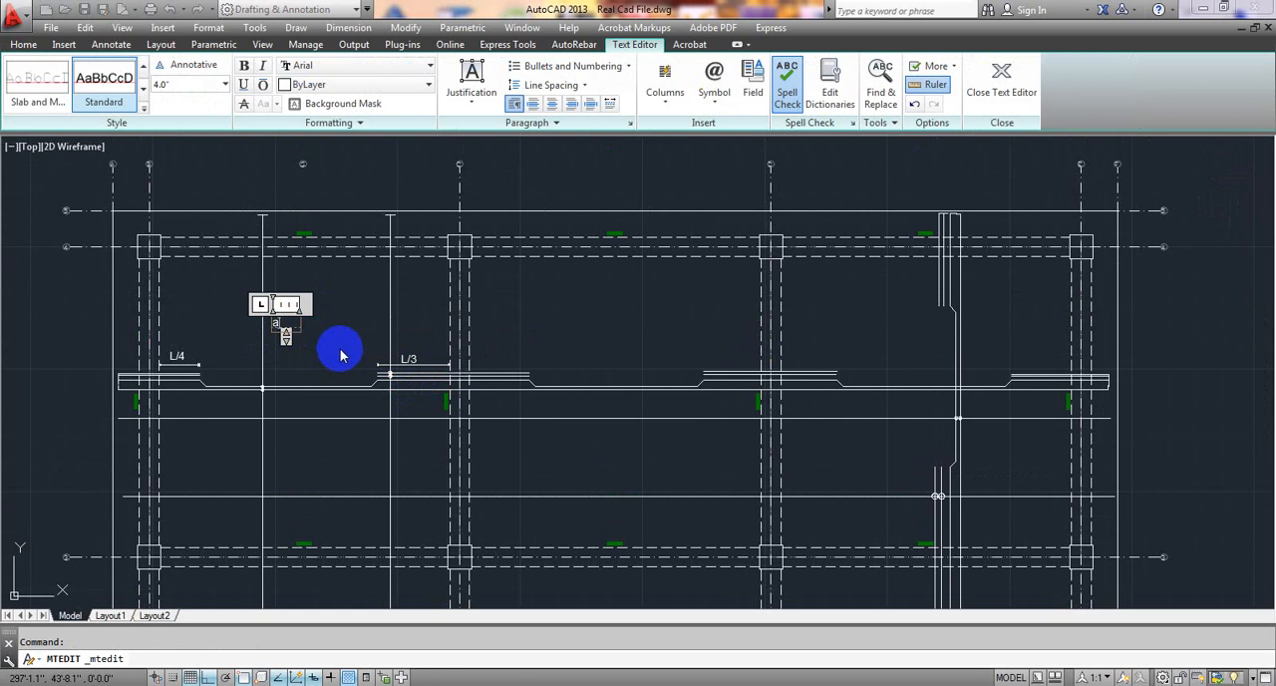
Move the "a" label closer to the first vertical extent line.
left_click(276, 322)
left_click(275, 321)
scroll(275, 321, "up", 4)
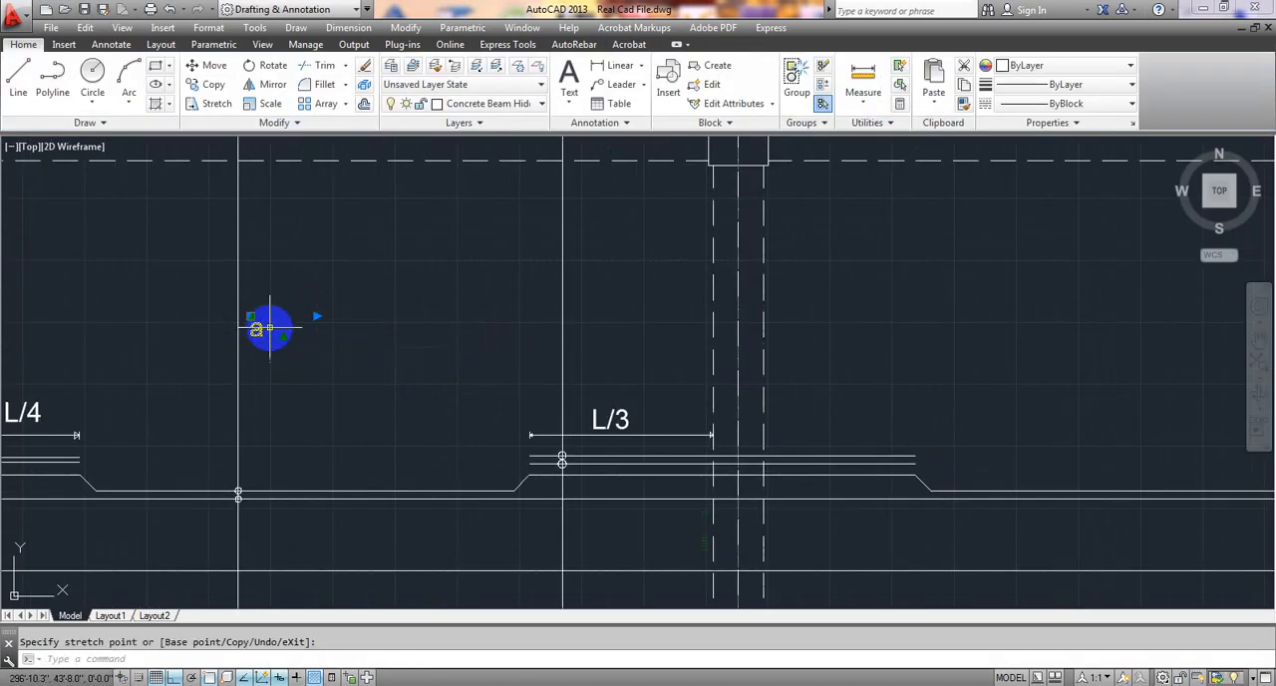
key("Escape")
Paste a copy of the "a" label just above the upper horizontal extent line near its circled crossings and change its text to "b".
scroll(339, 355, "down", 2)
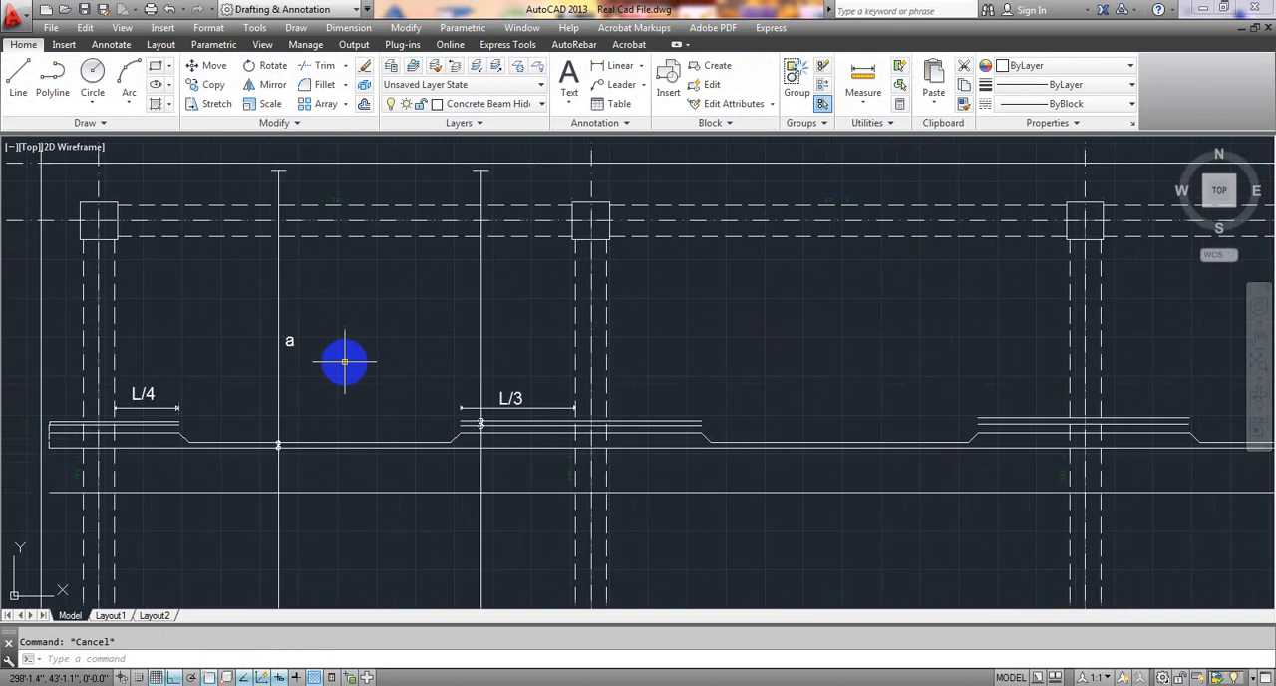
left_click(290, 342)
key("ctrl+c")
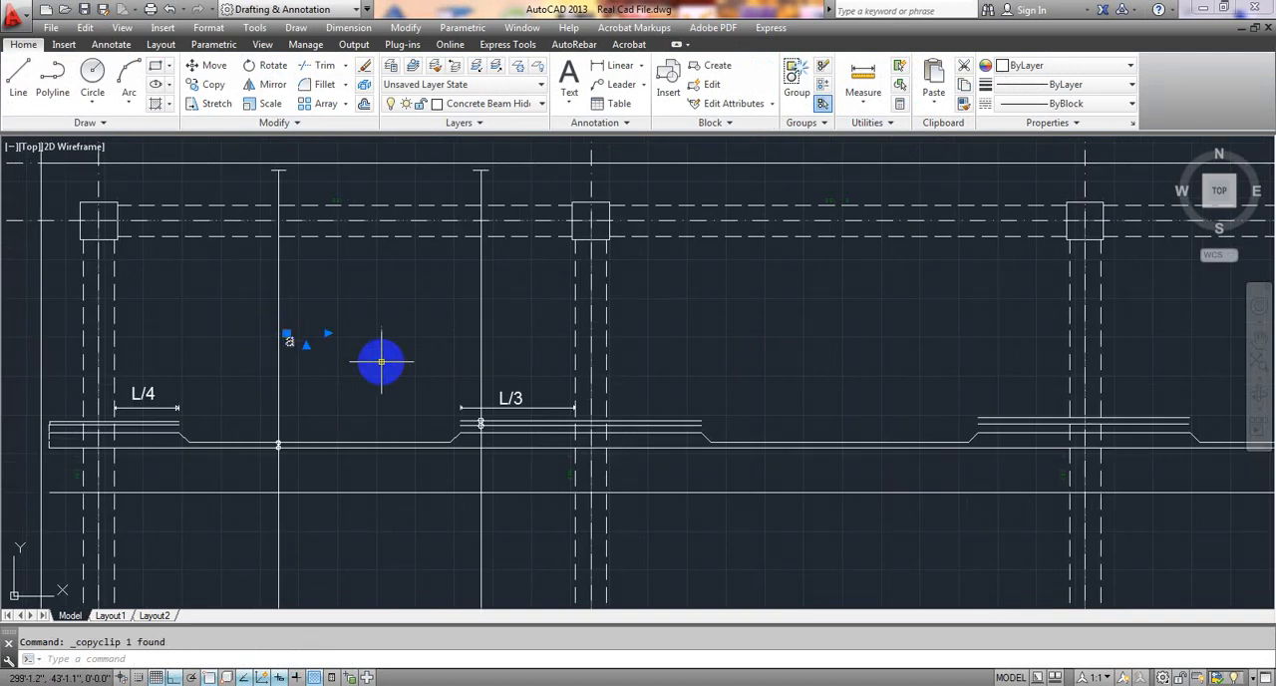
key("ctrl+v")
scroll(684, 442, "down", 3)
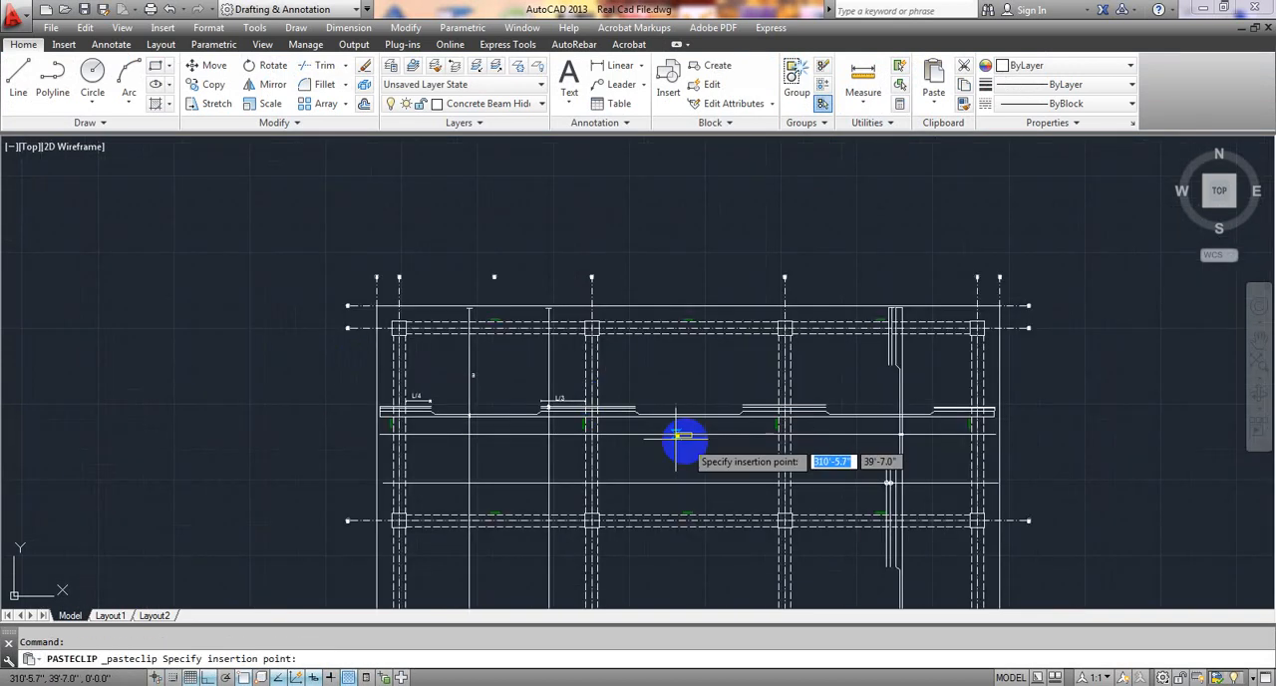
scroll(758, 374, "up", 5)
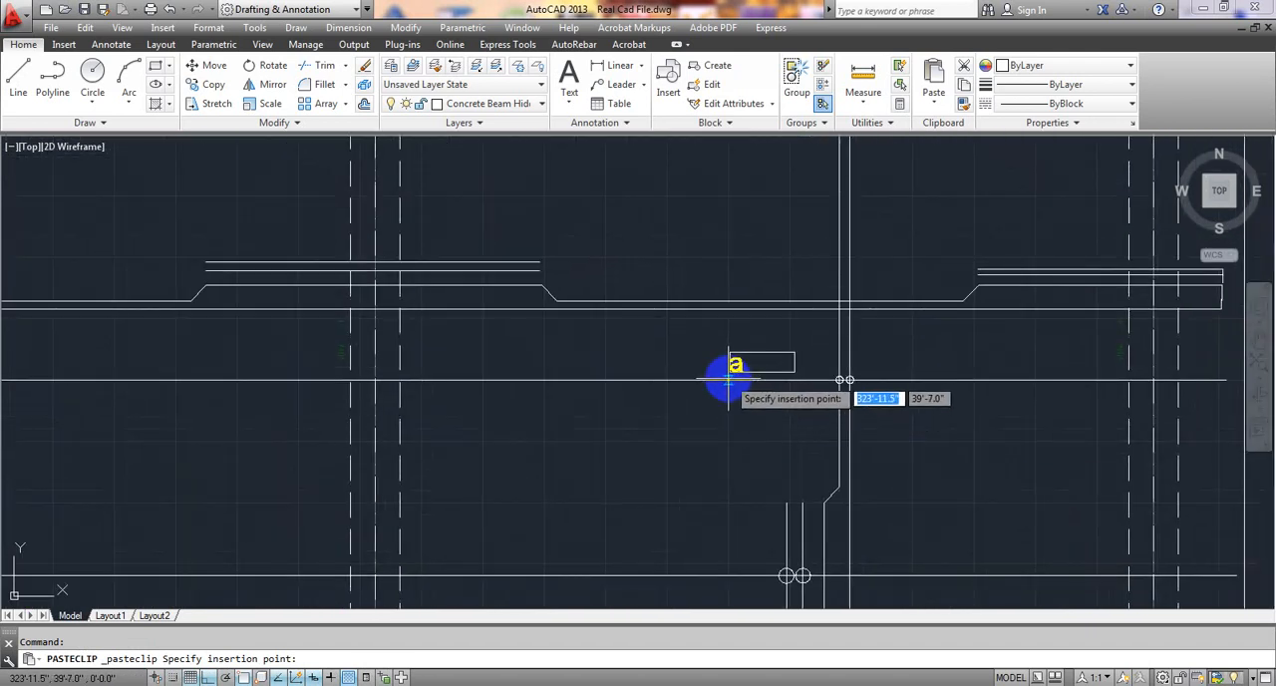
left_click(720, 379)
double_click(719, 371)
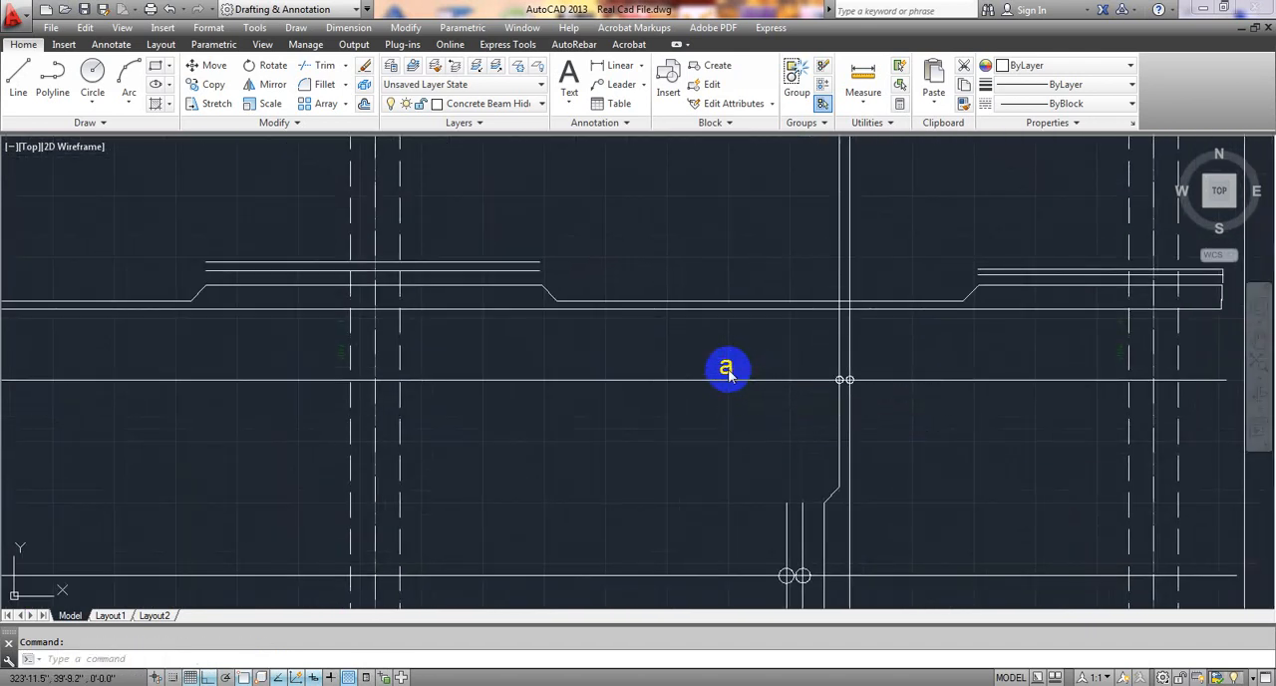
type("b")
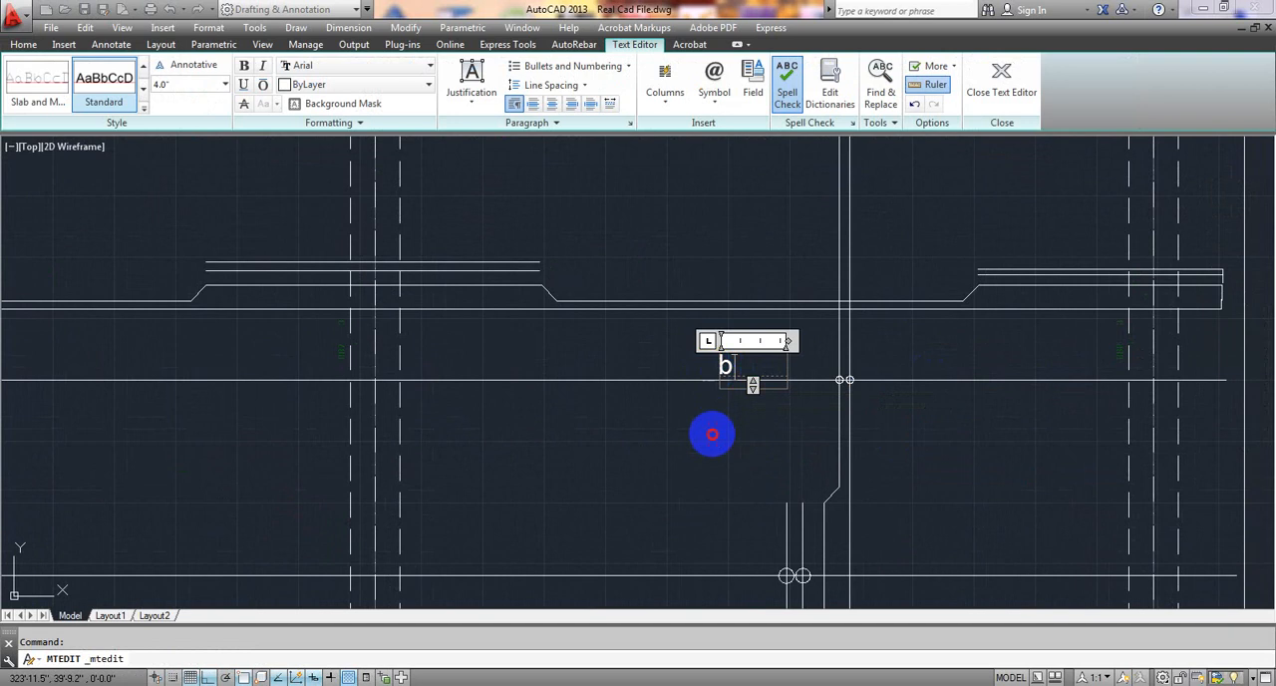
left_click(712, 433)
Paste another copy of the "a" label beside the second vertical extent line, above the L/3 dimension, and change its text to "c".
scroll(711, 433, "down", 5)
key("ctrl+v")
scroll(408, 413, "up", 6)
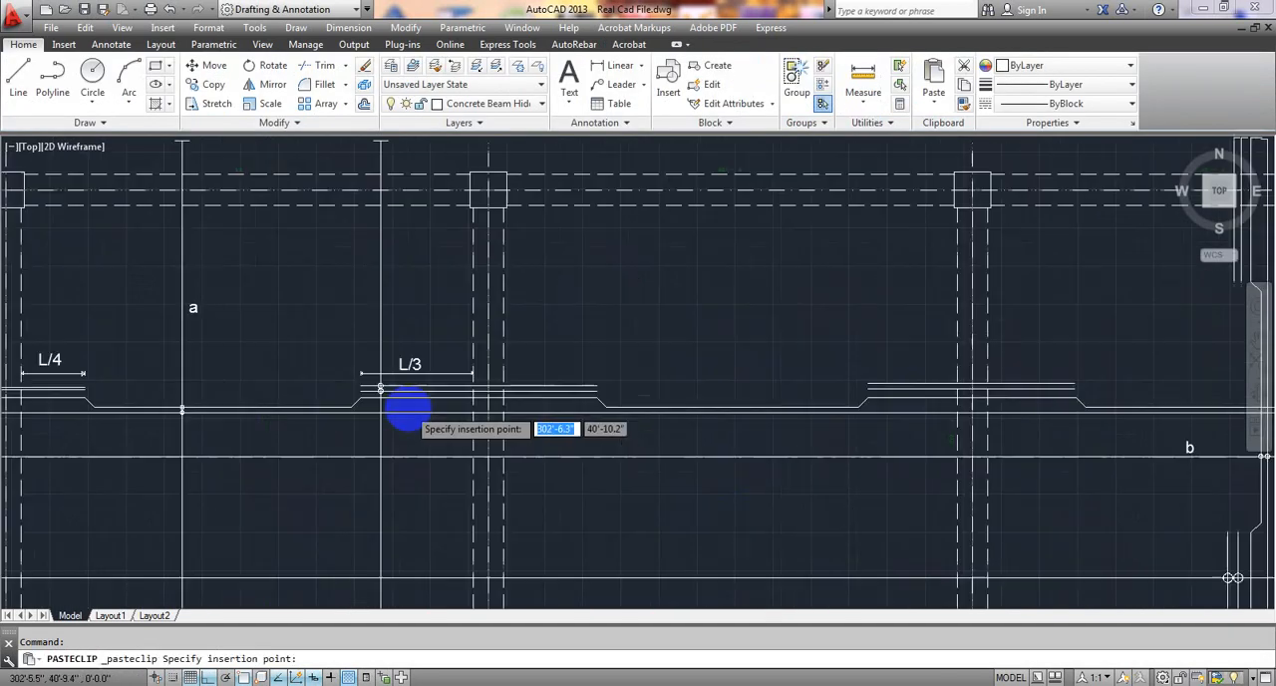
left_click(366, 255)
double_click(380, 245)
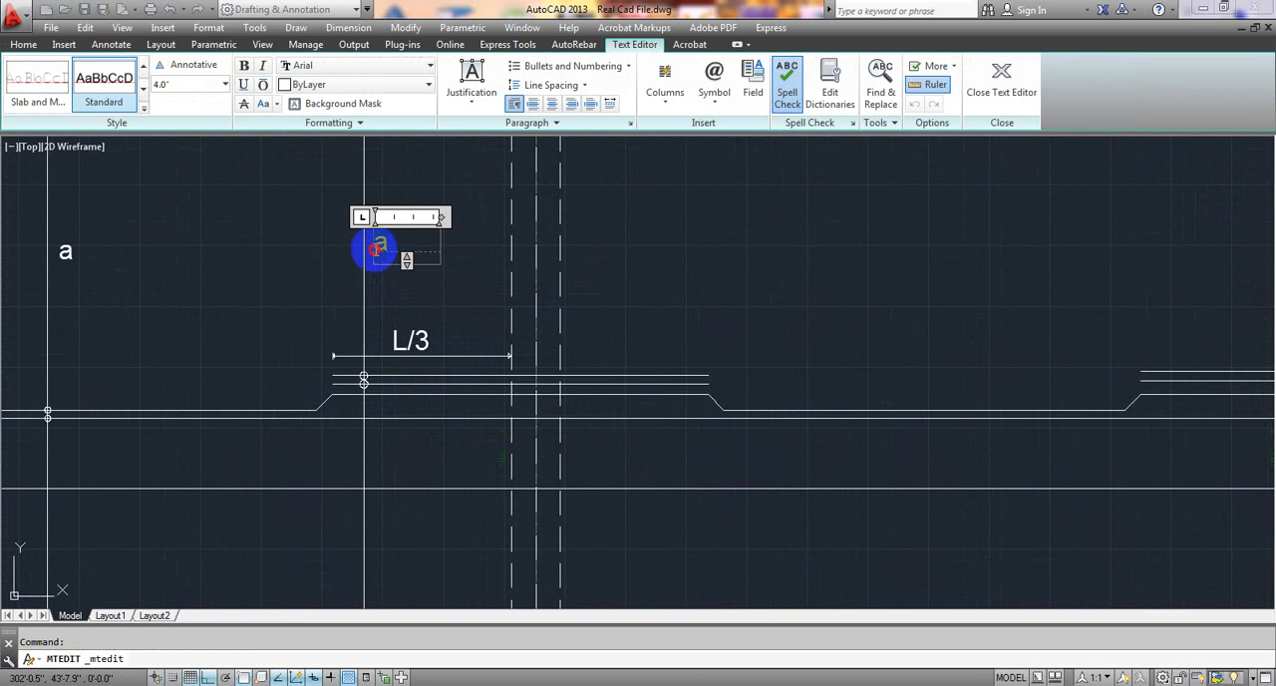
type("c")
left_click(449, 306)
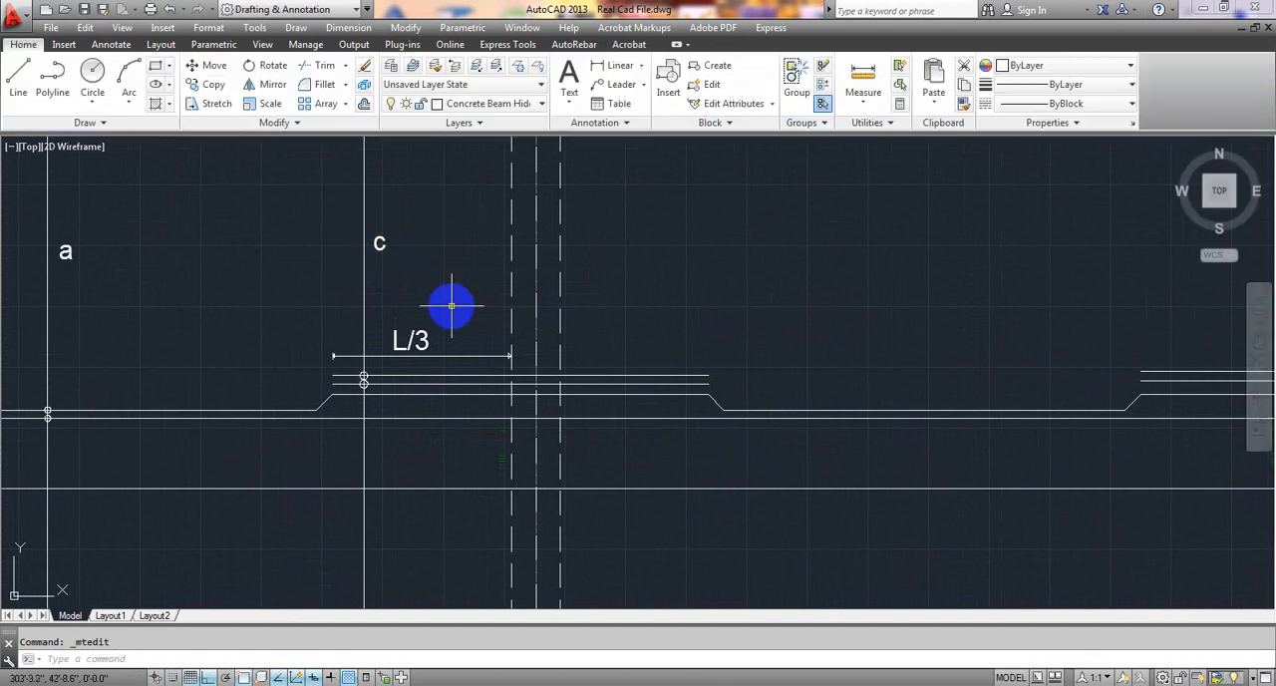
Paste another copy of the "a" label above the lower horizontal extent line beside the extra top bars and change its text to "d".
scroll(449, 306, "down", 3)
scroll(628, 418, "down", 3)
scroll(628, 419, "up", 6)
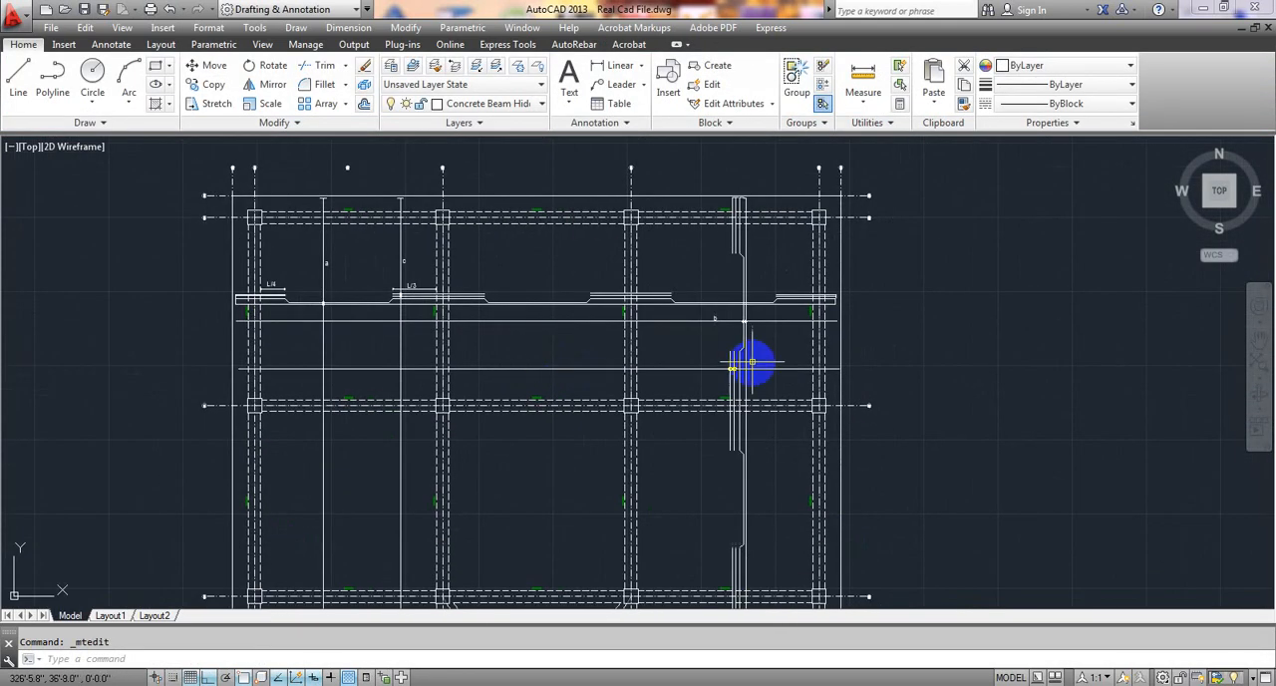
scroll(688, 364, "down", 4)
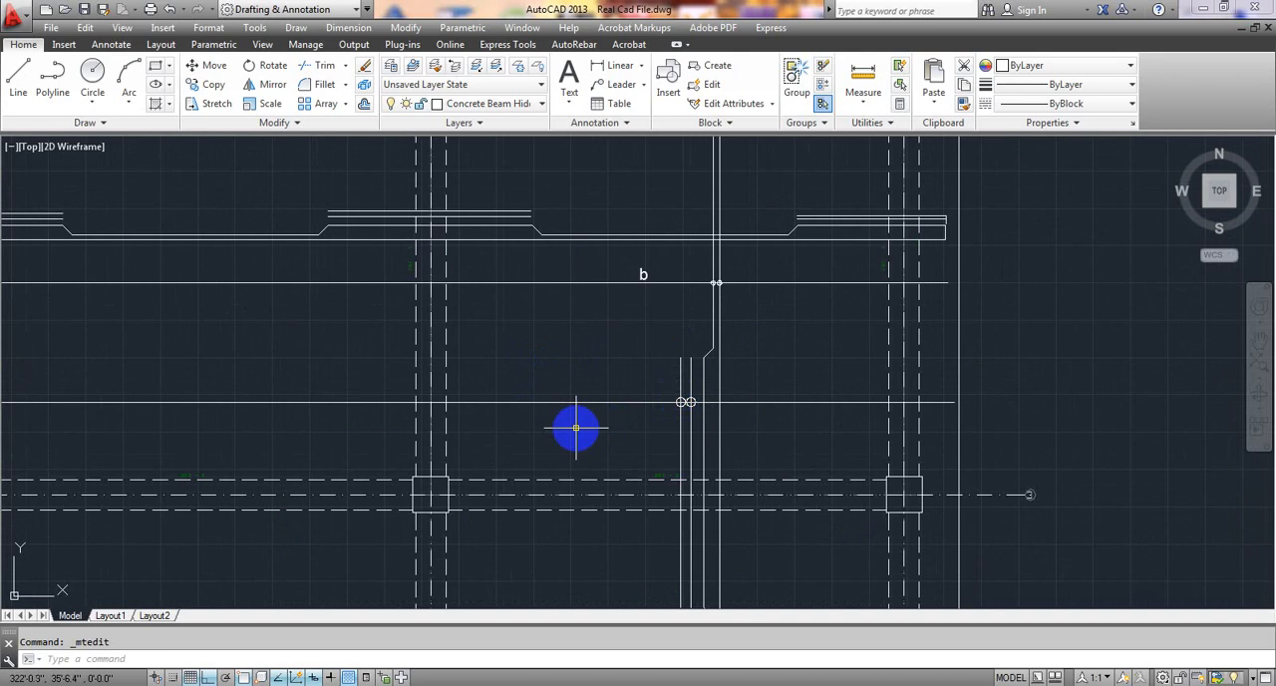
key("ctrl+v")
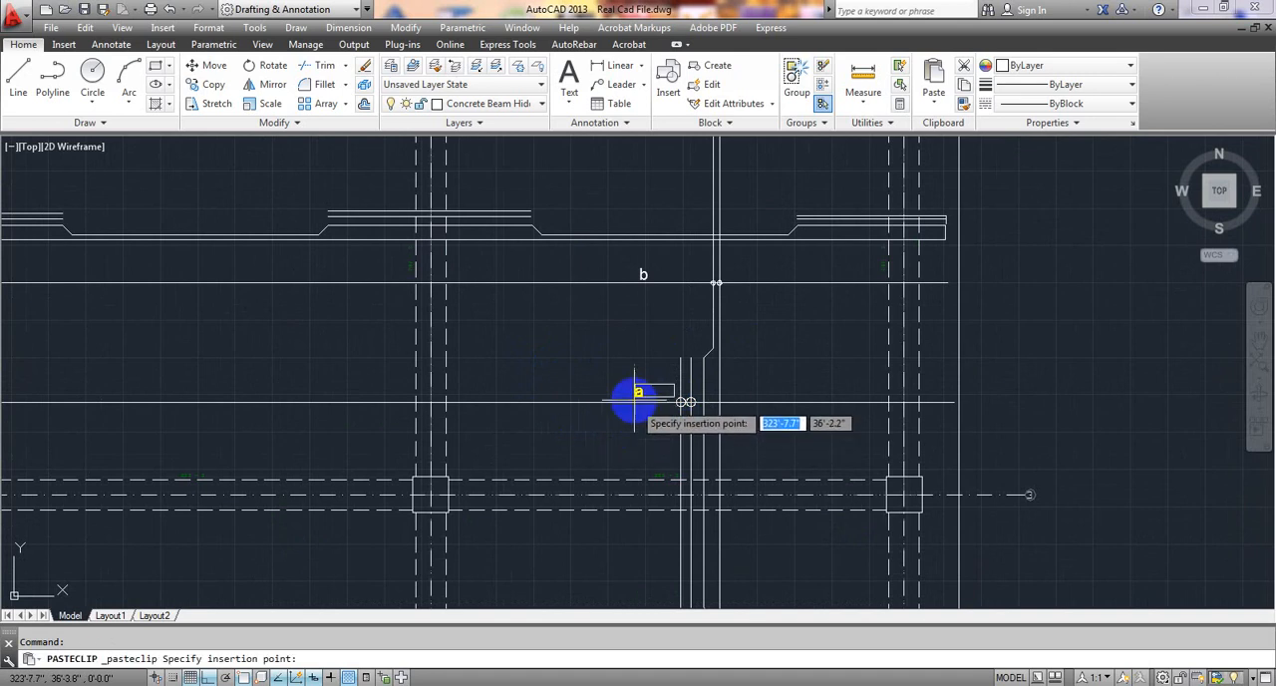
left_click(635, 398)
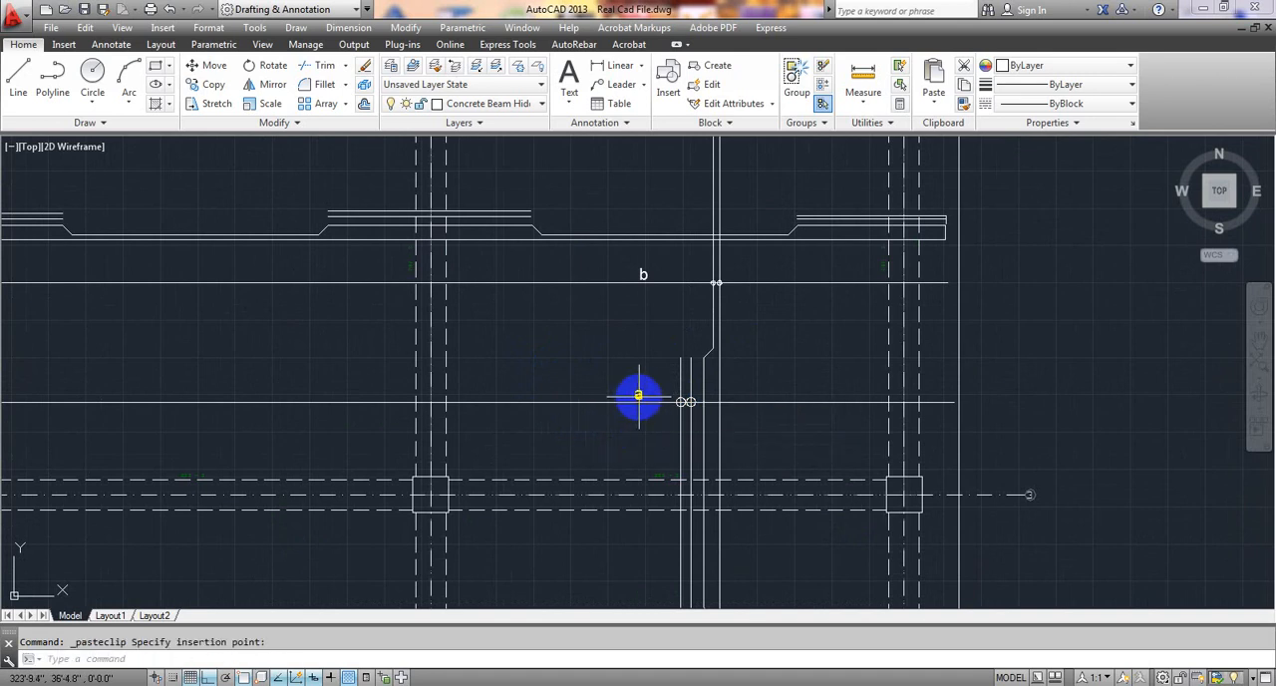
double_click(638, 394)
type("d")
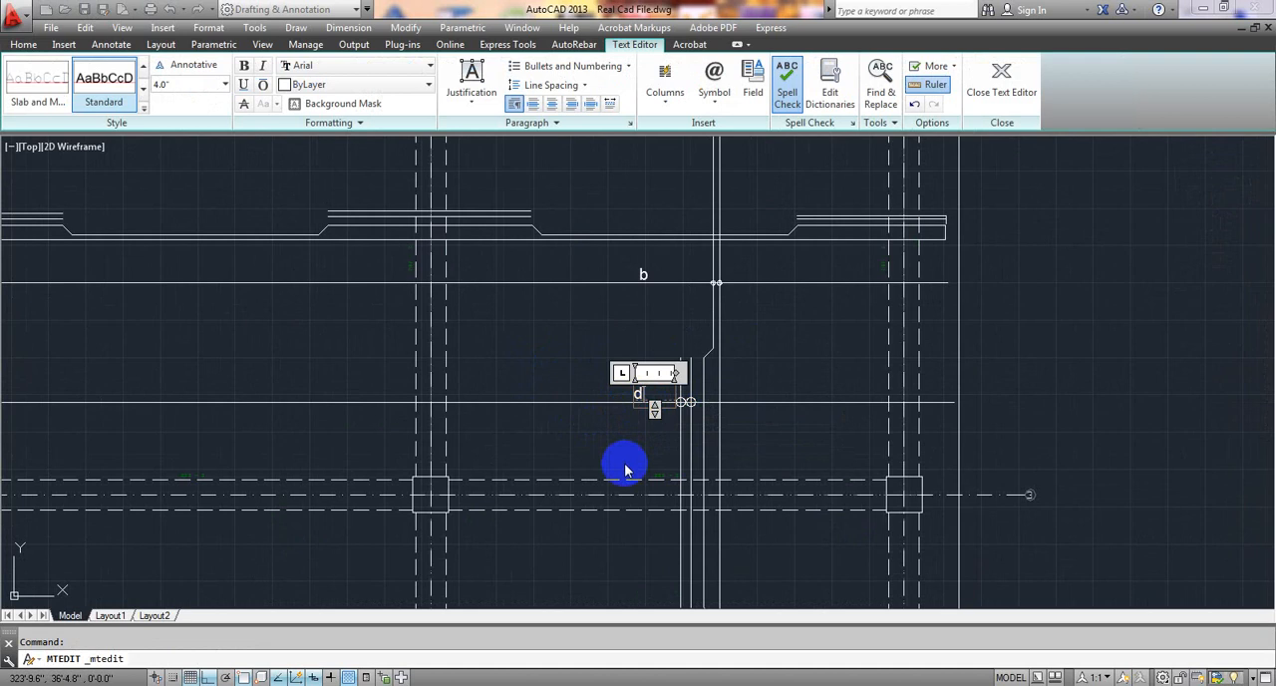
left_click(646, 362)
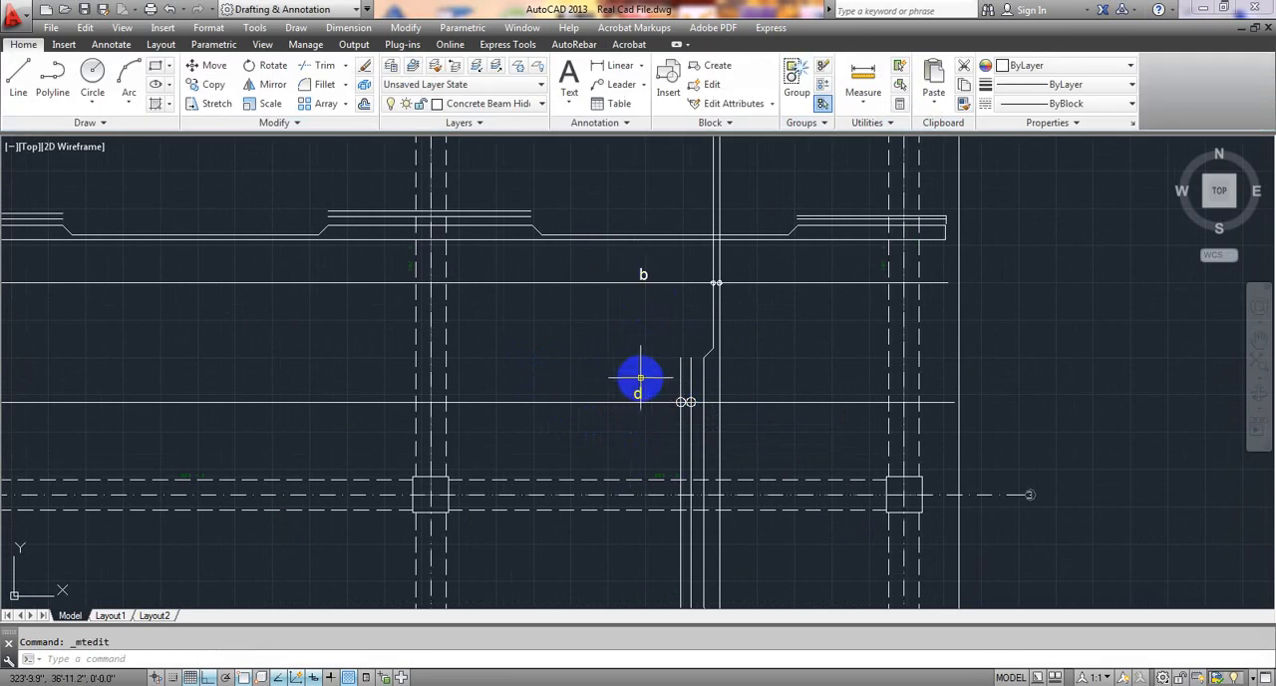
scroll(636, 381, "down", 4)
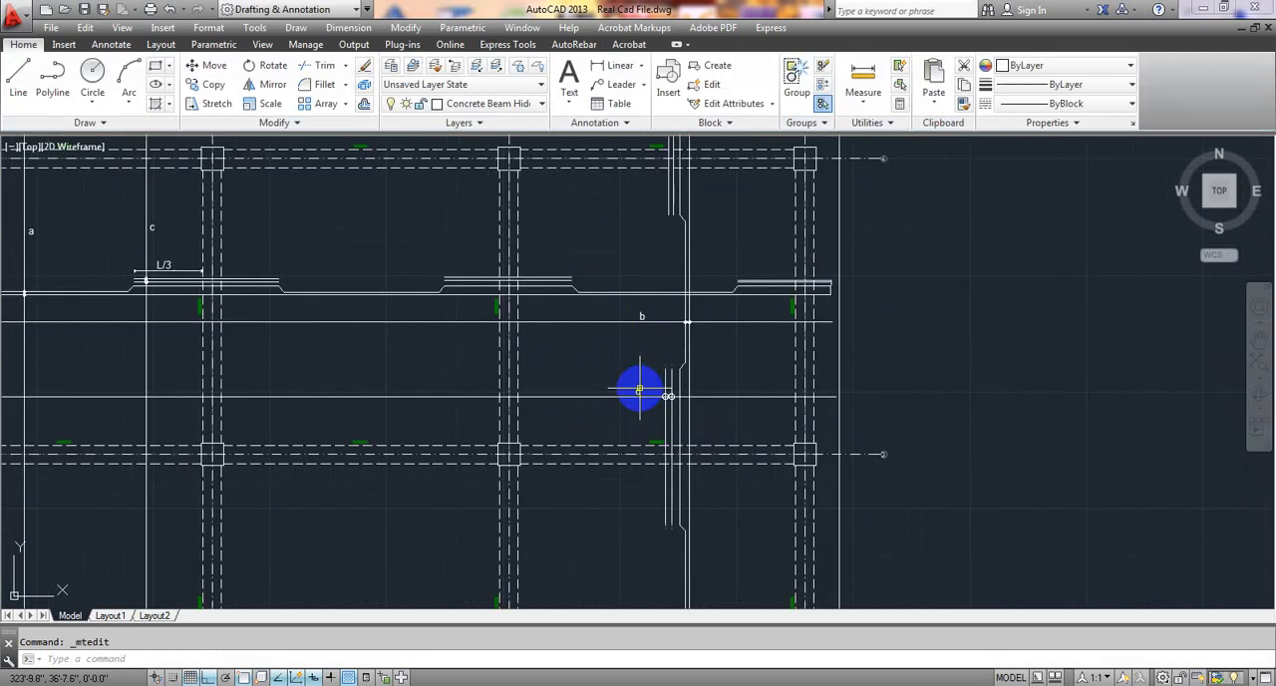
scroll(519, 324, "down", 2)
middle_click_drag(494, 426, 537, 439)
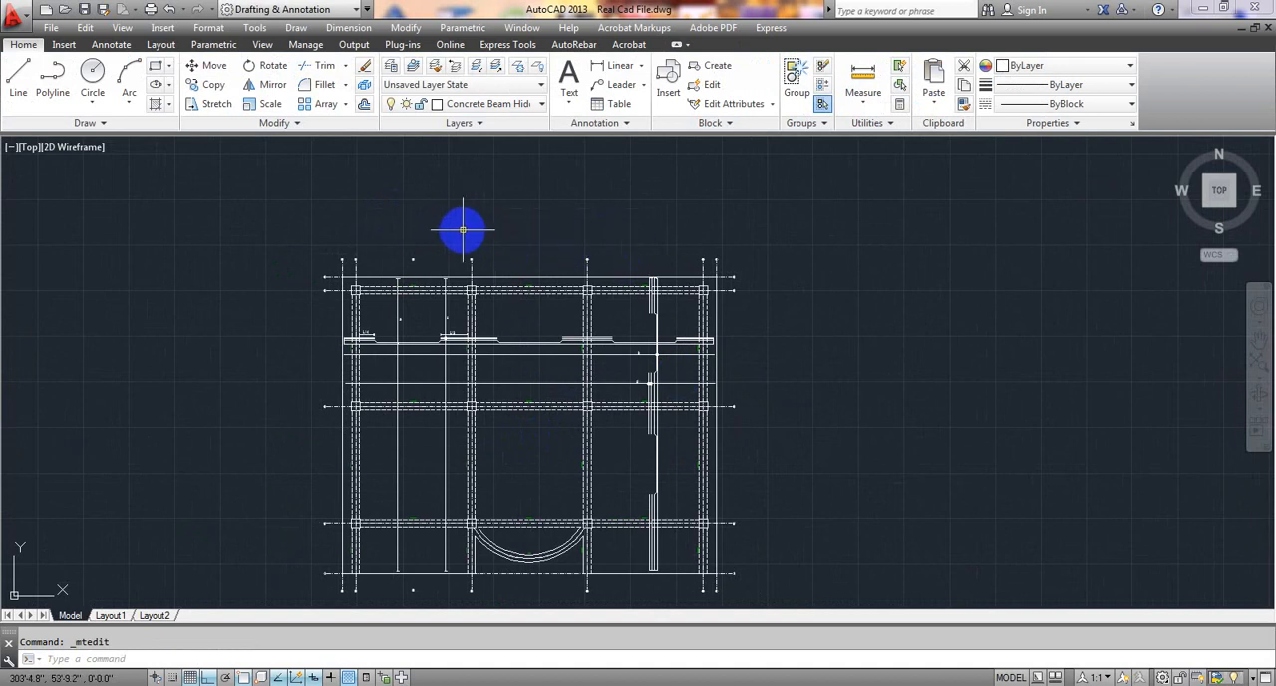
middle_click_drag(746, 485, 766, 389)
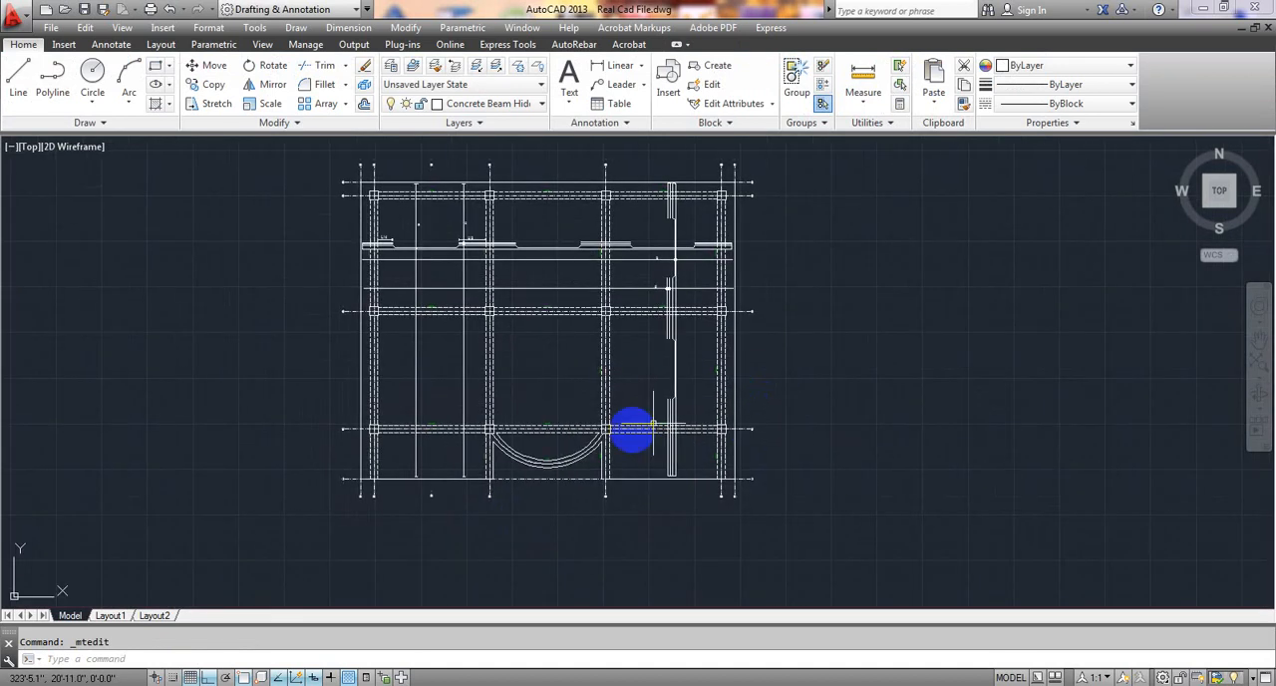
middle_click_drag(522, 517, 528, 569)
middle_click_drag(513, 313, 518, 390)
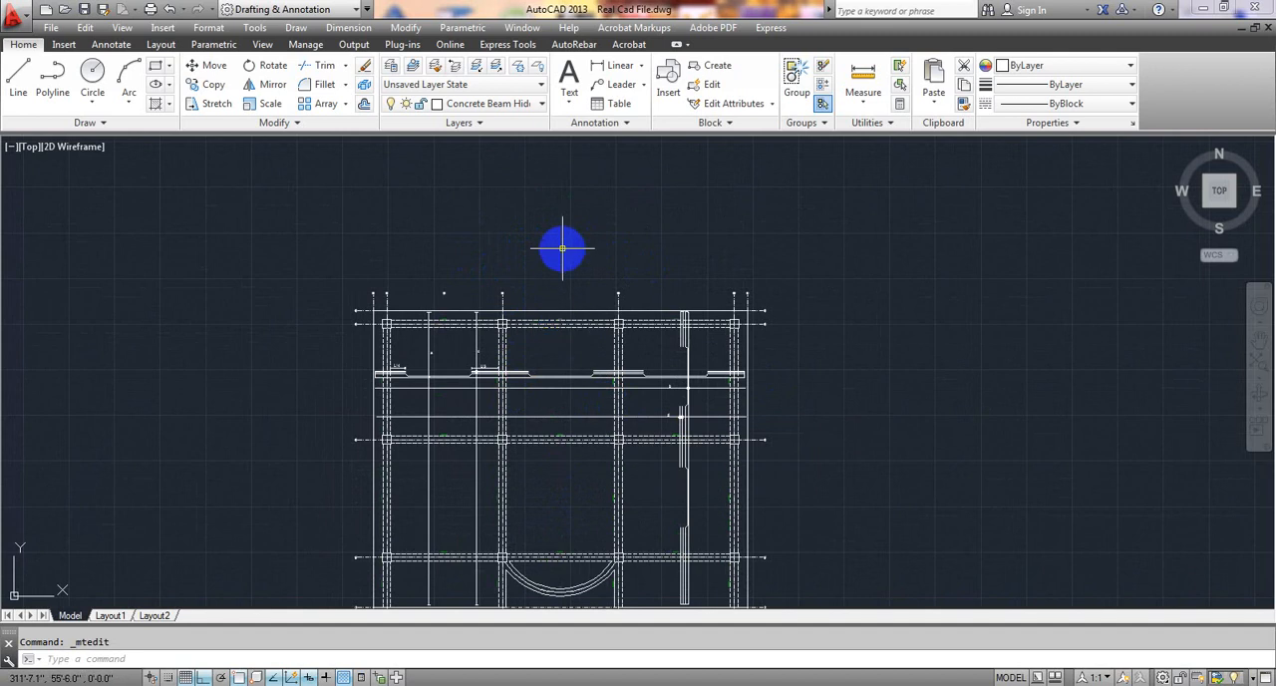
middle_click_drag(604, 433, 609, 347)
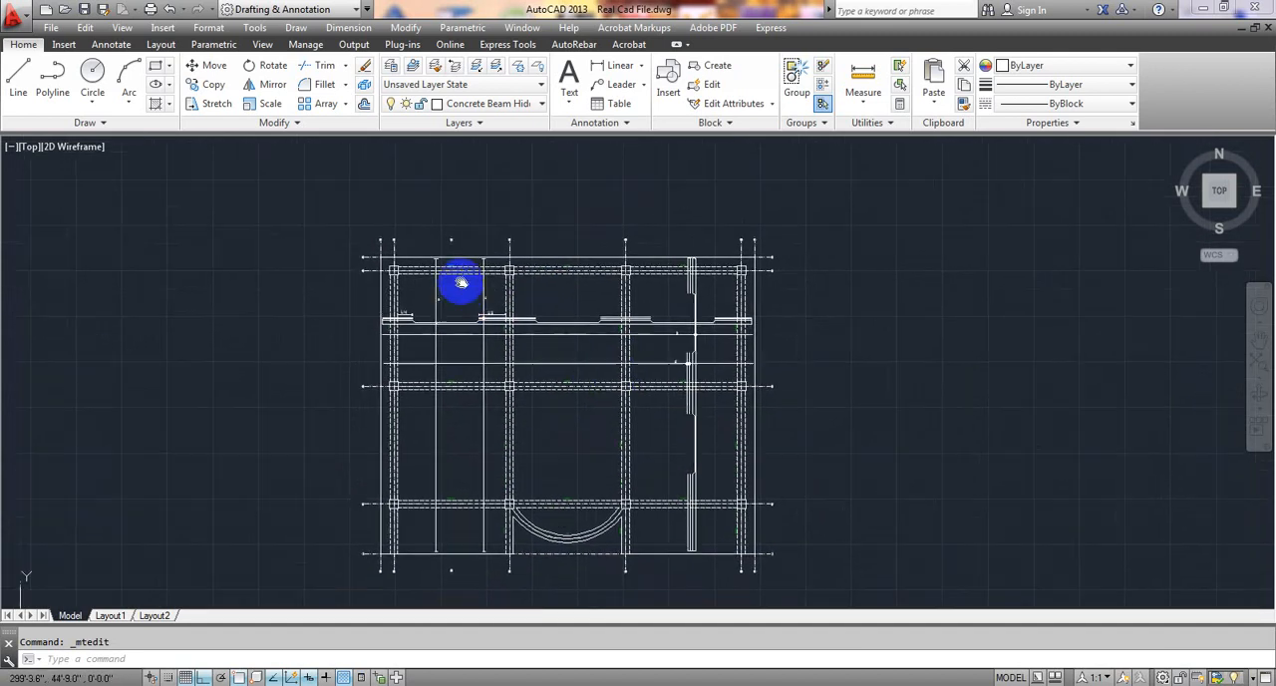
Copy the L/3 dimension text and paste it in the empty space above the slab plan.
scroll(492, 257, "up", 3)
scroll(526, 261, "up", 1)
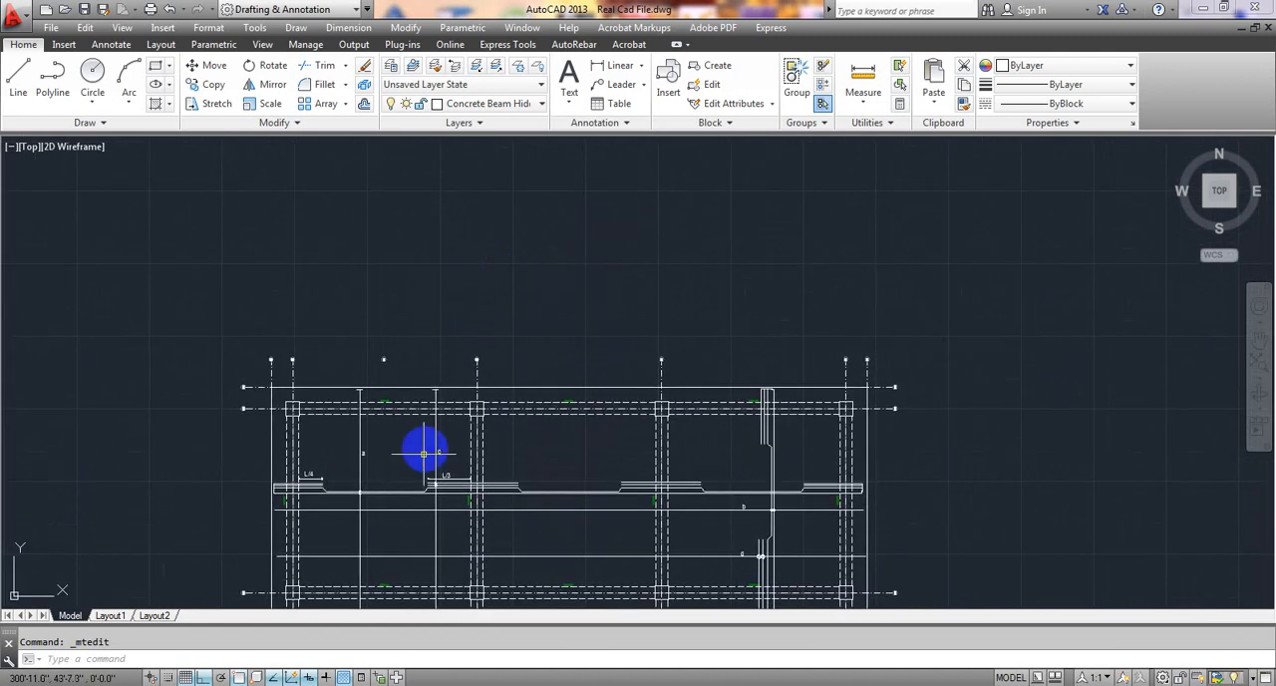
scroll(457, 474, "up", 4)
scroll(458, 473, "up", 2)
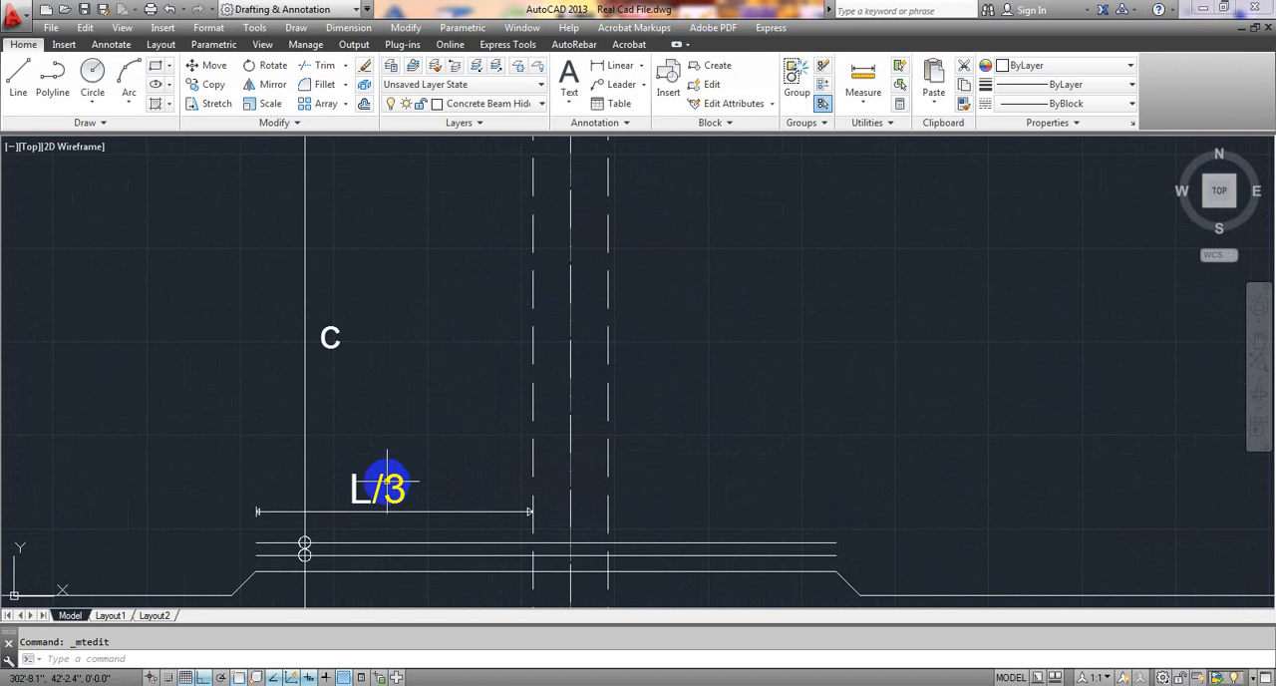
left_click(385, 486)
key("ctrl+c")
scroll(455, 421, "down", 5)
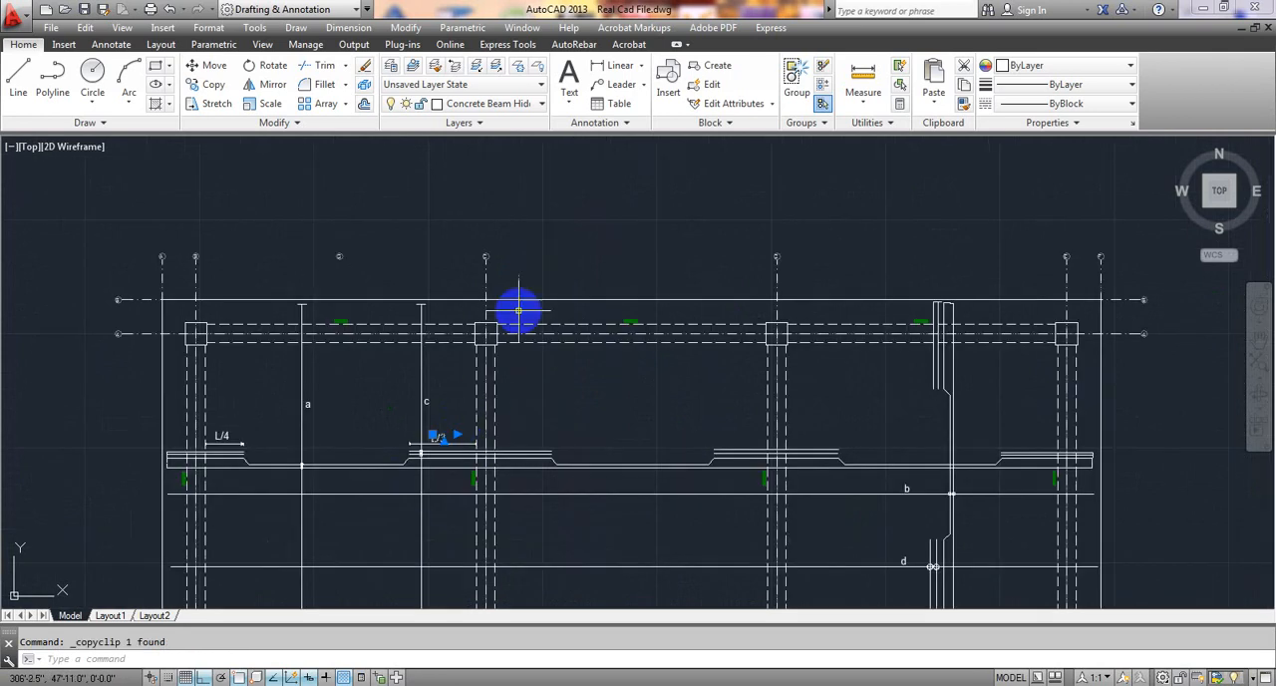
middle_click_drag(516, 313, 485, 464)
key("ctrl+v")
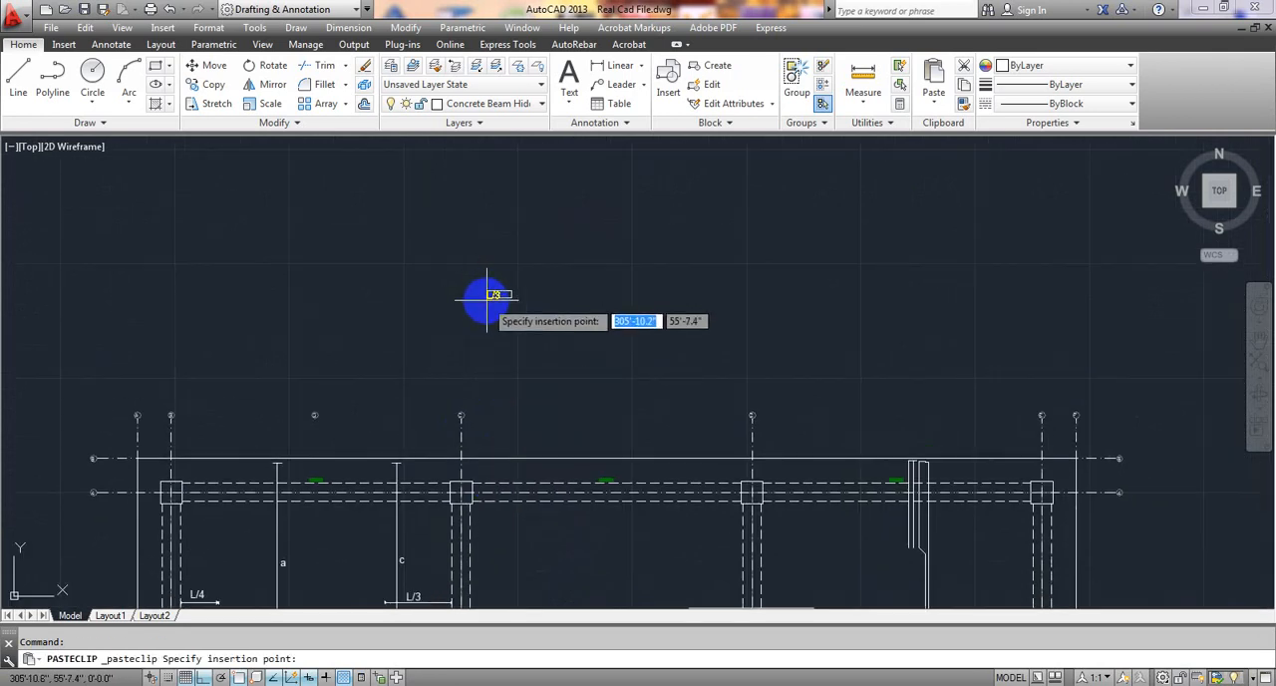
left_click(492, 287)
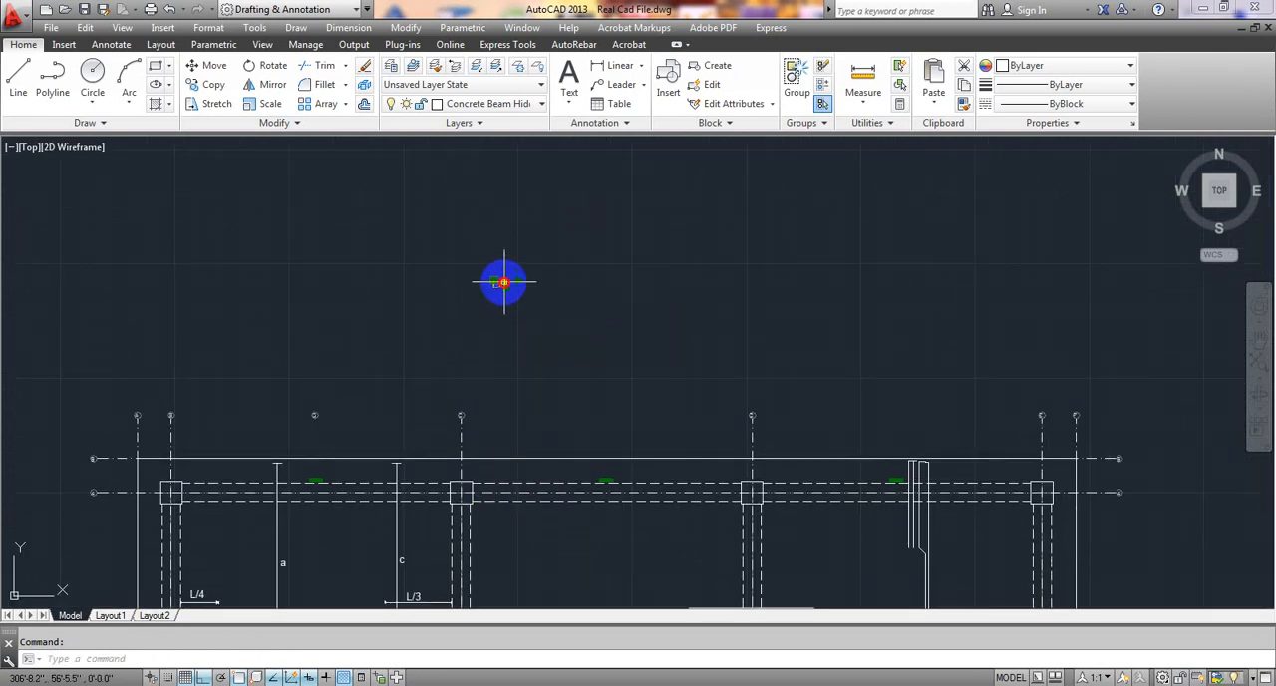
Change the text pasted above the plan to "Schedule of floor slab".
double_click(503, 288)
left_click(479, 291)
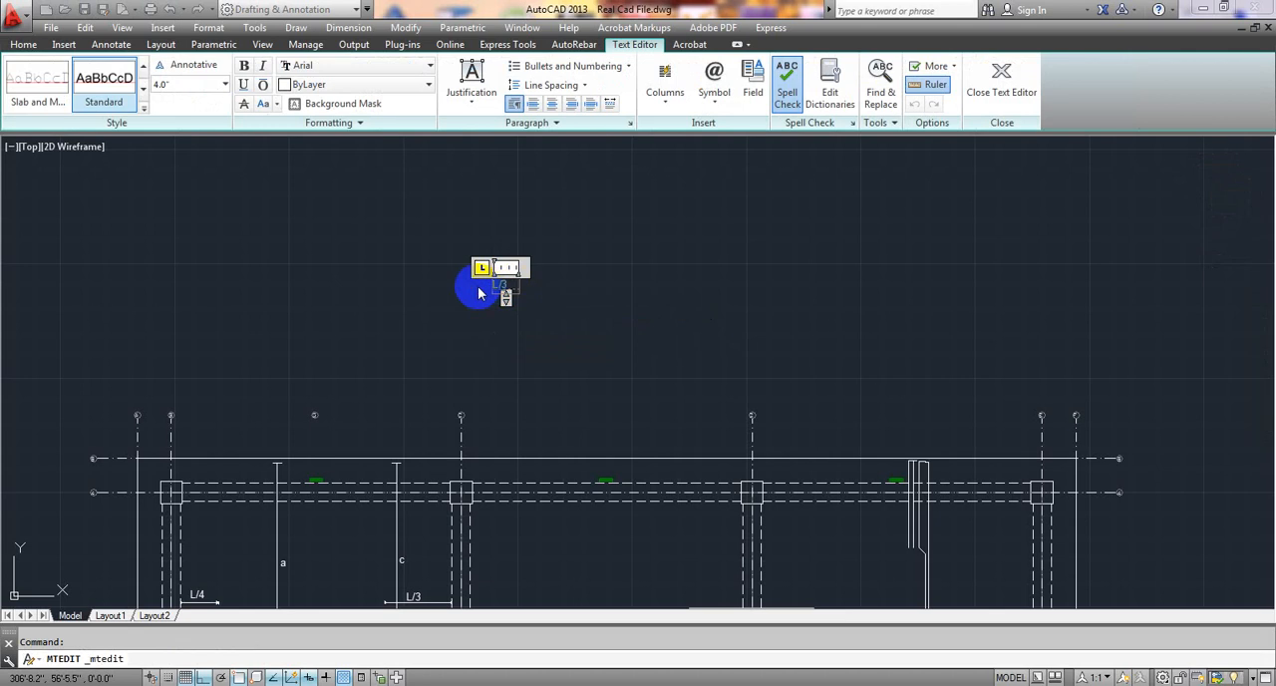
type("Schedule of")
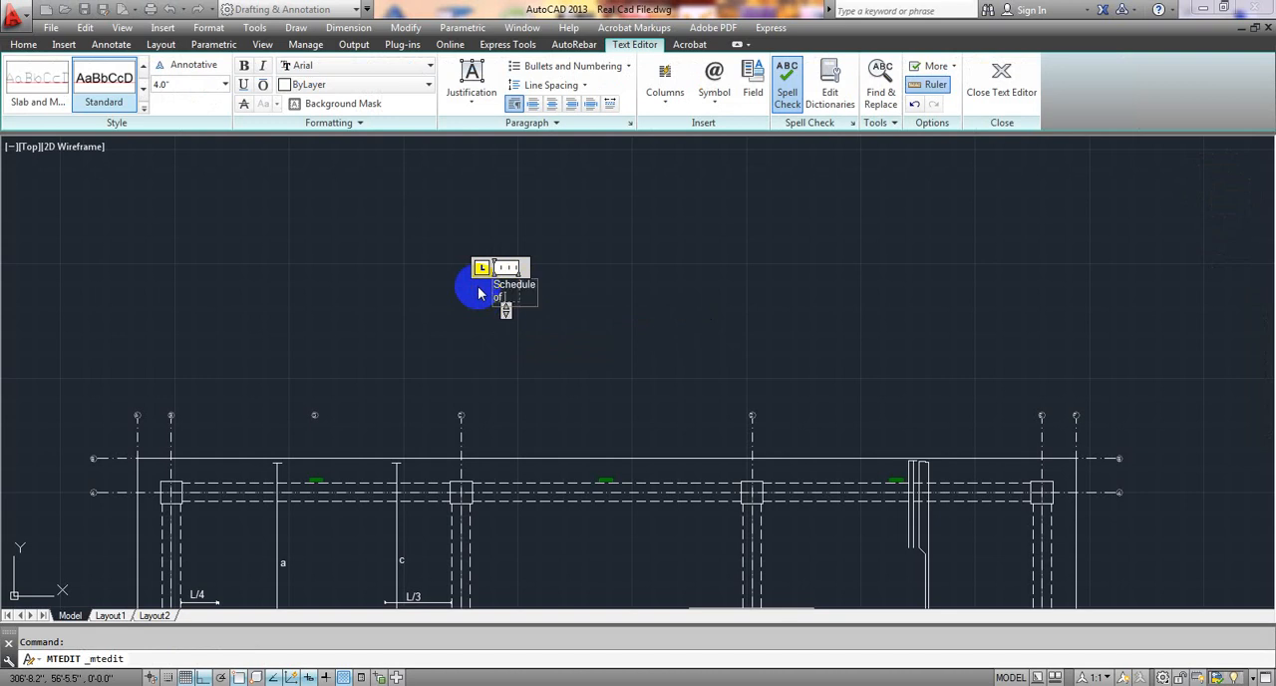
type(" floor slab")
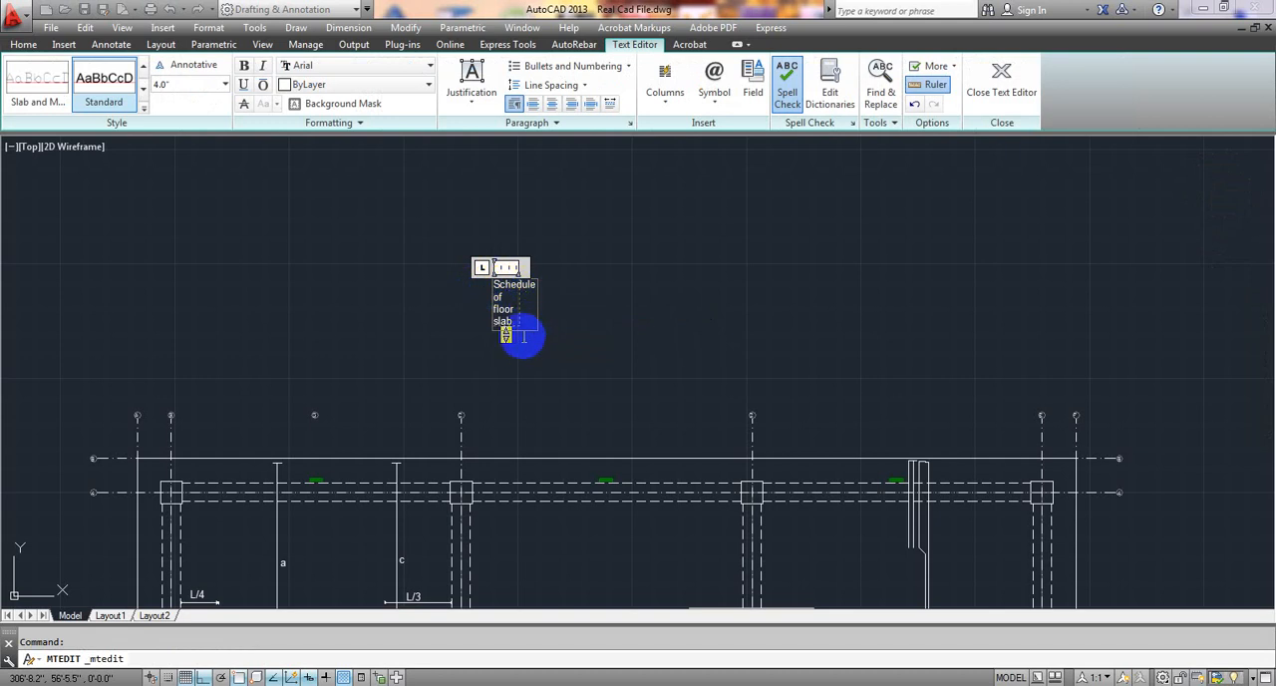
left_click(566, 290)
Widen the text frame of the "Schedule of floor slab" heading to fit it on one line with spare room for more words.
left_click(524, 285)
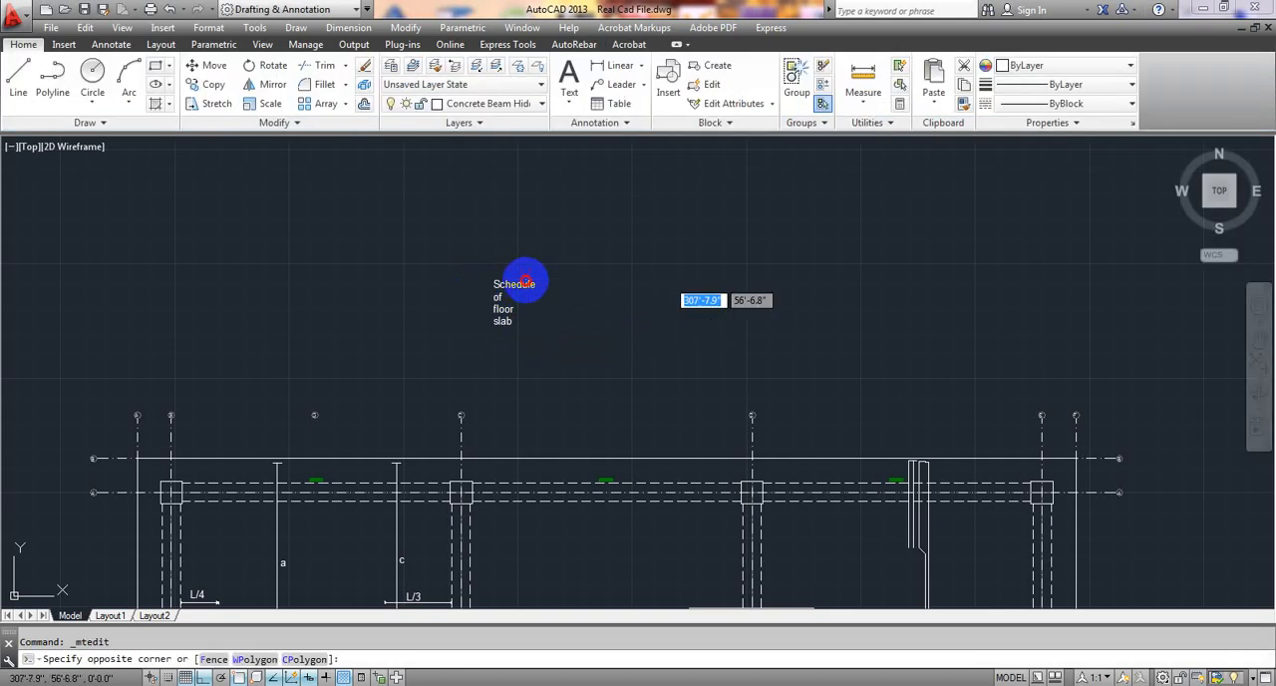
left_click(526, 285)
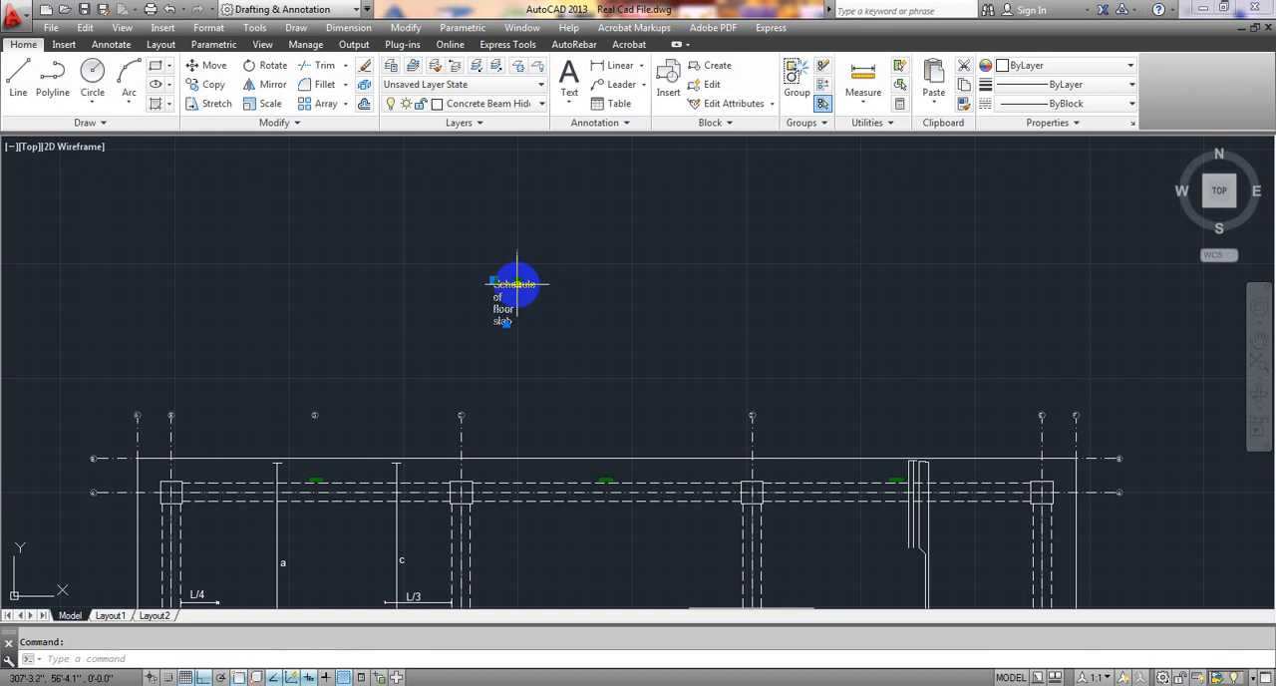
left_click(518, 281)
left_click(620, 285)
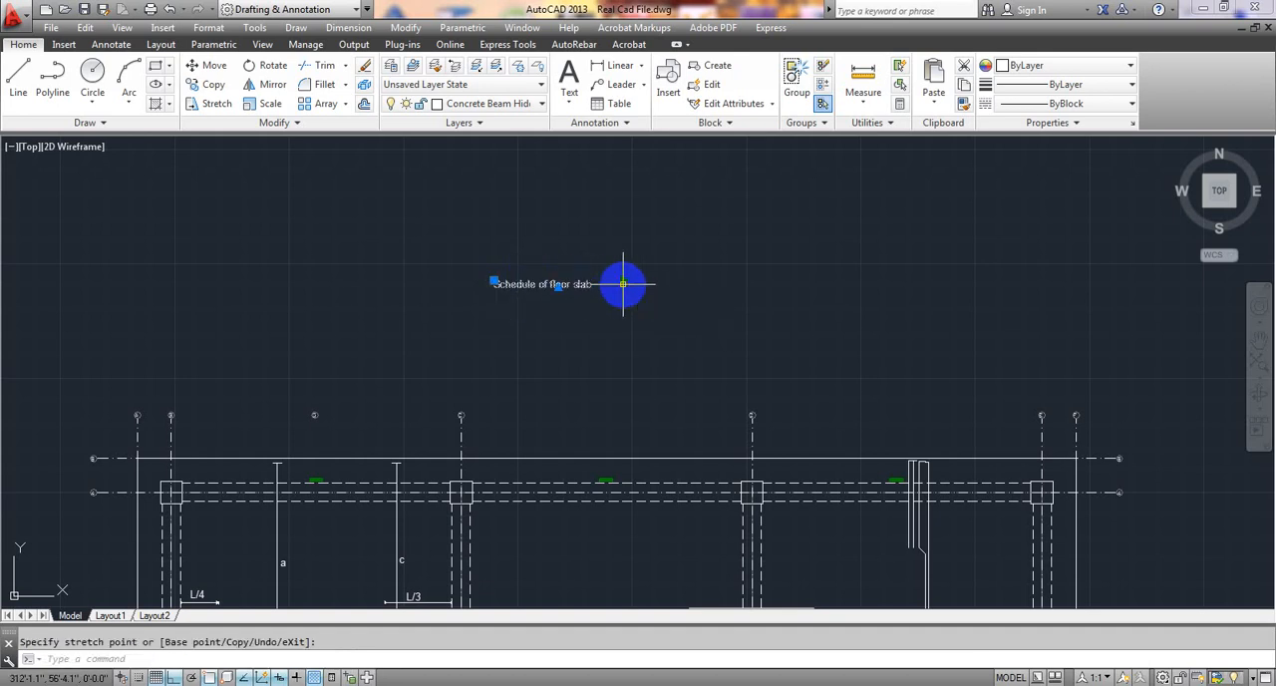
left_click(603, 322)
key("Escape")
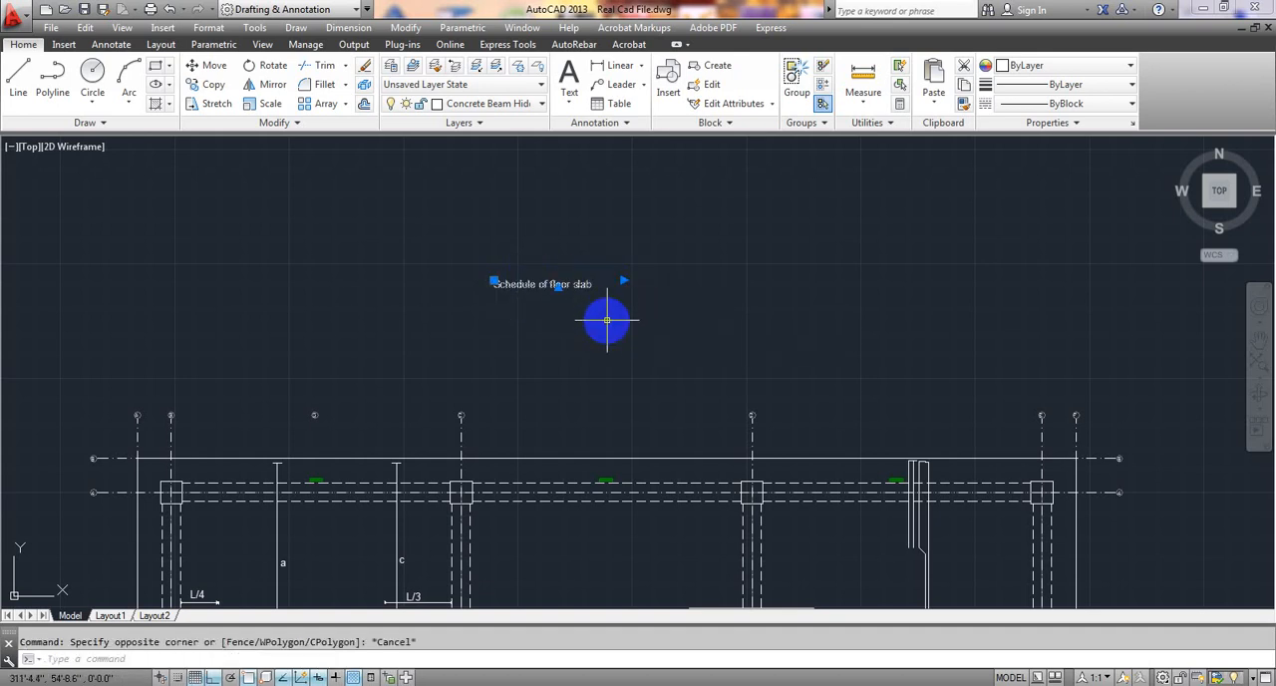
left_click(623, 281)
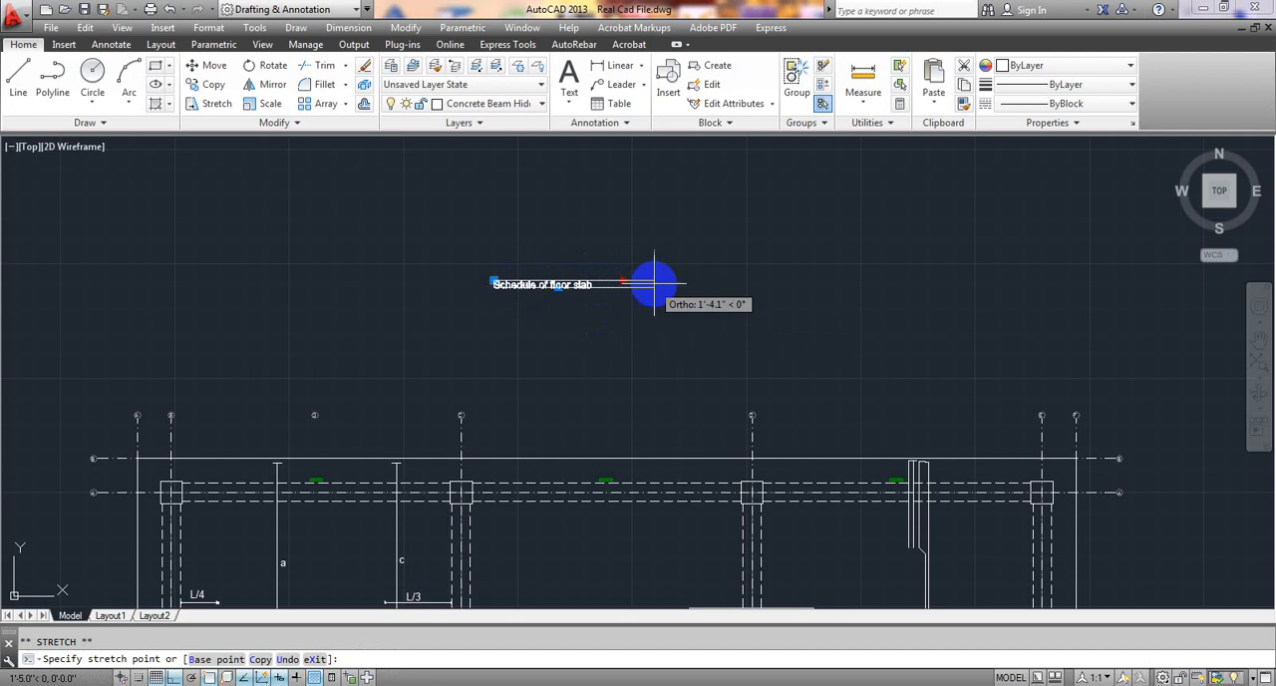
left_click(757, 283)
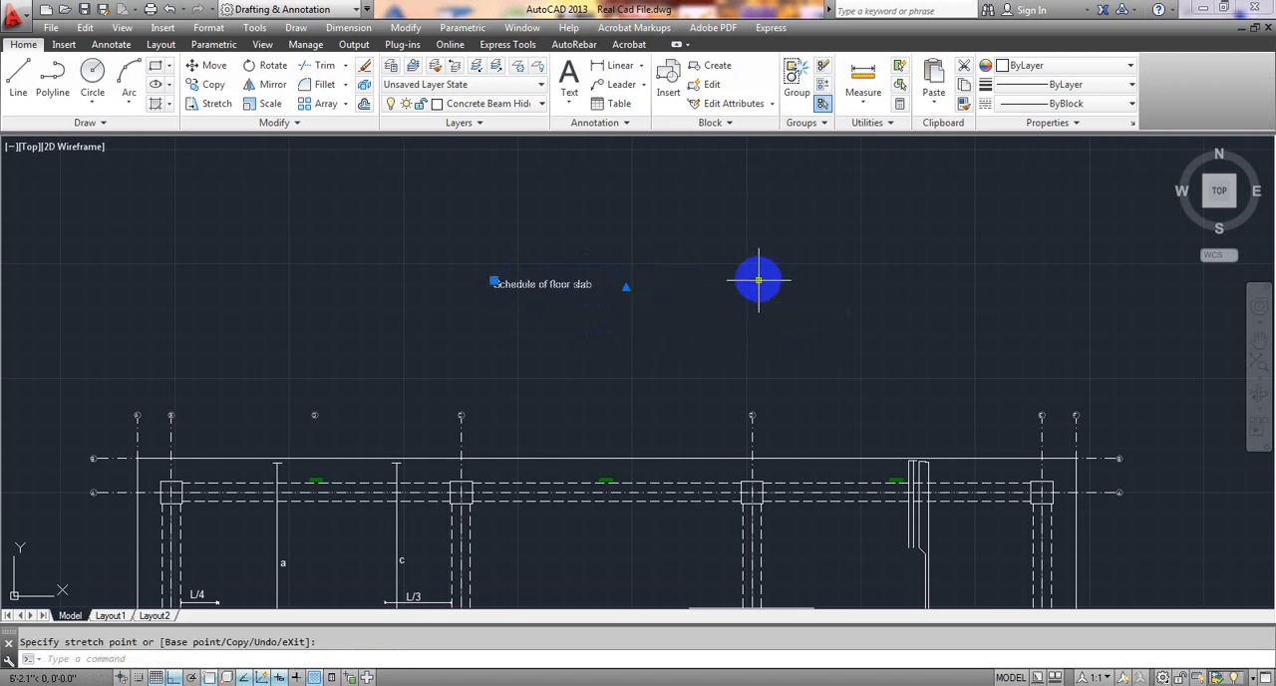
key("Escape")
Add the line "(a) 10mm Ø @ 6" c/c ALT. CKD" below the "Schedule of floor slab" heading.
double_click(582, 284)
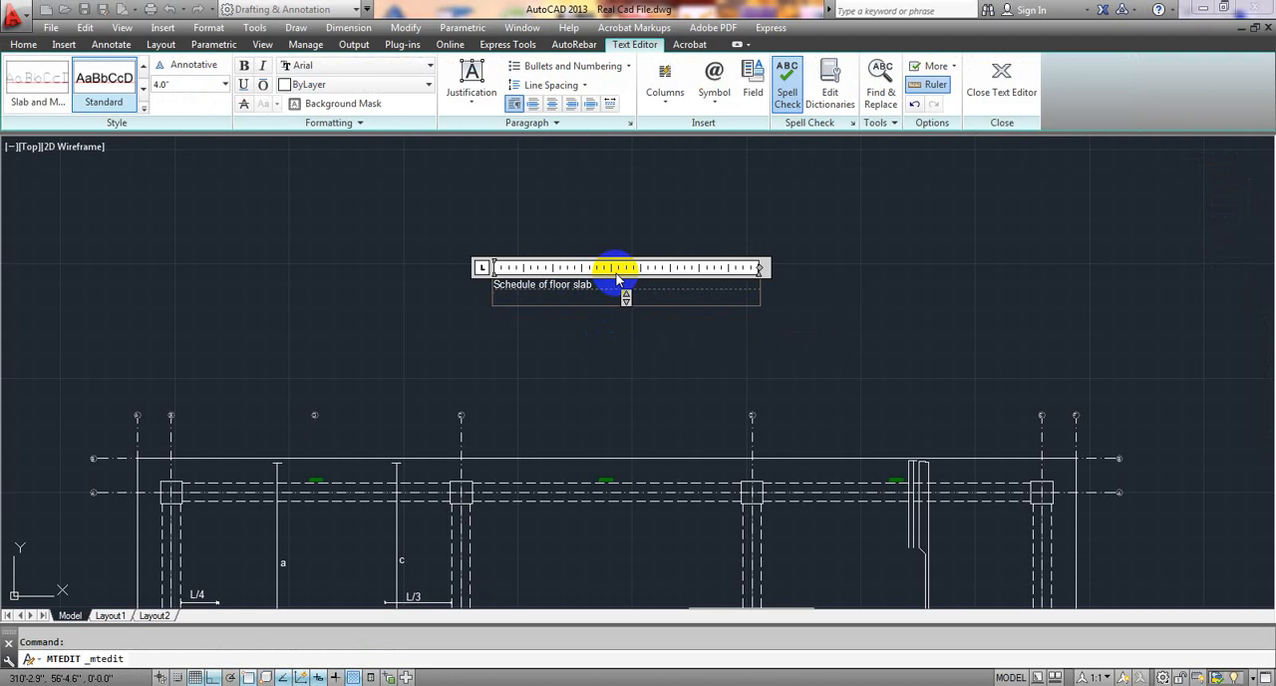
type("(a)")
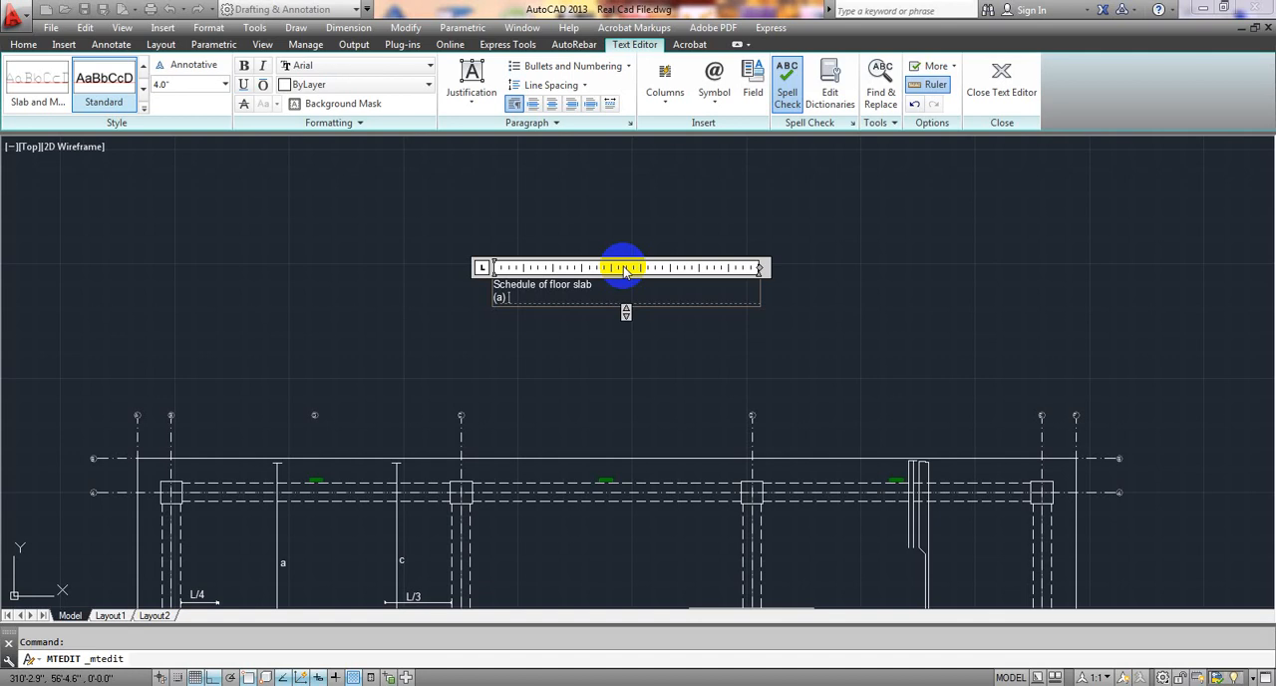
type("10mm")
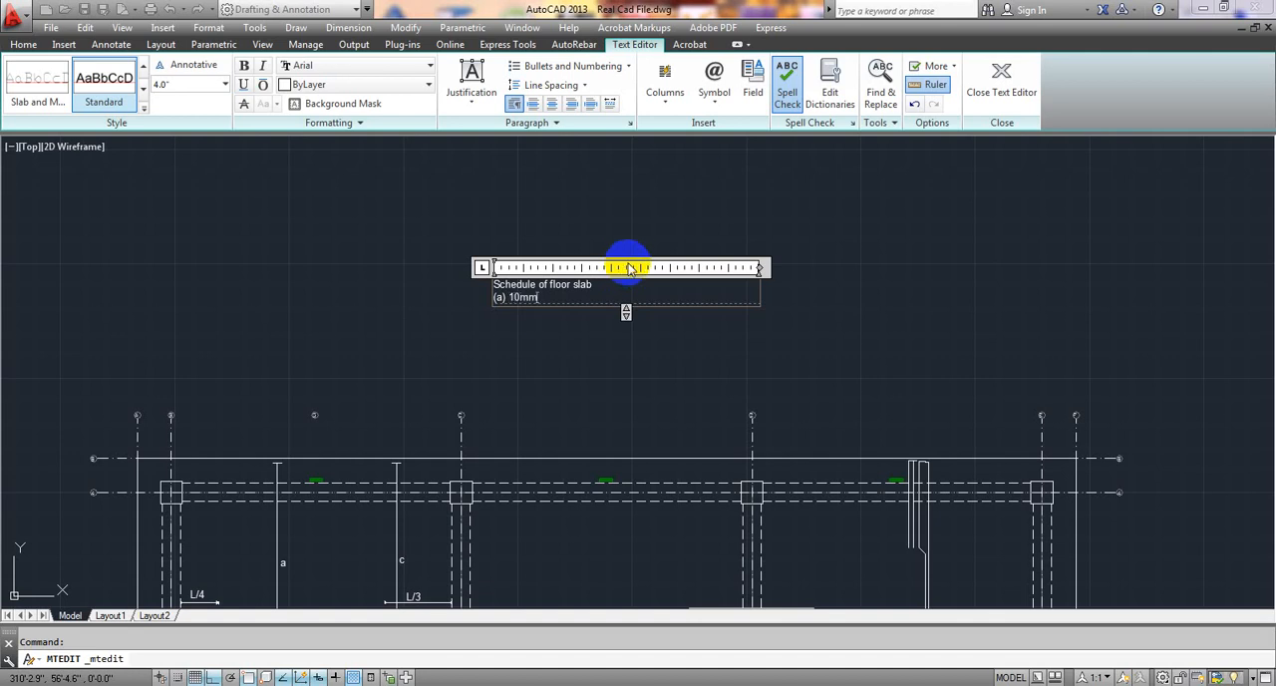
type(" %%")
type("c")
type("@")
type(" 6")
type("\" c")
type("/c ALT")
type(". C")
type("KD")
key("Return")
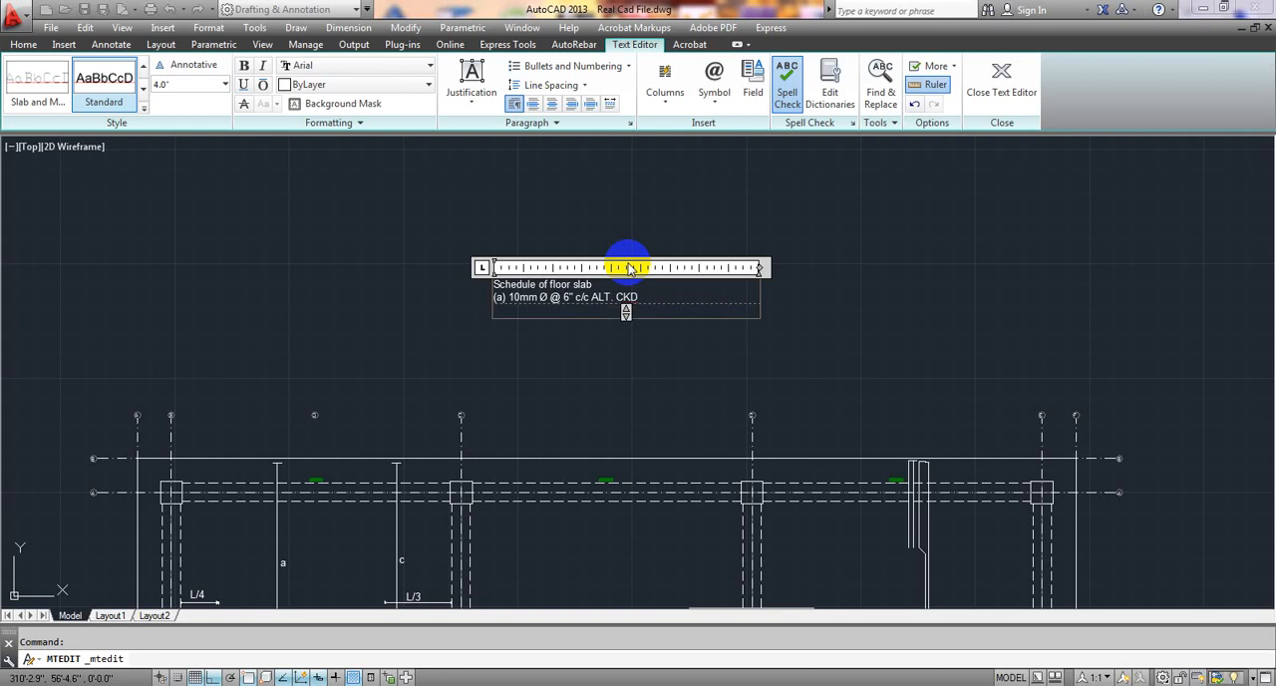
Add the line "(b) 10mm Ø @ 6" c/c ALT. CKD." as the second entry of the floor slab schedule.
type("(b)")
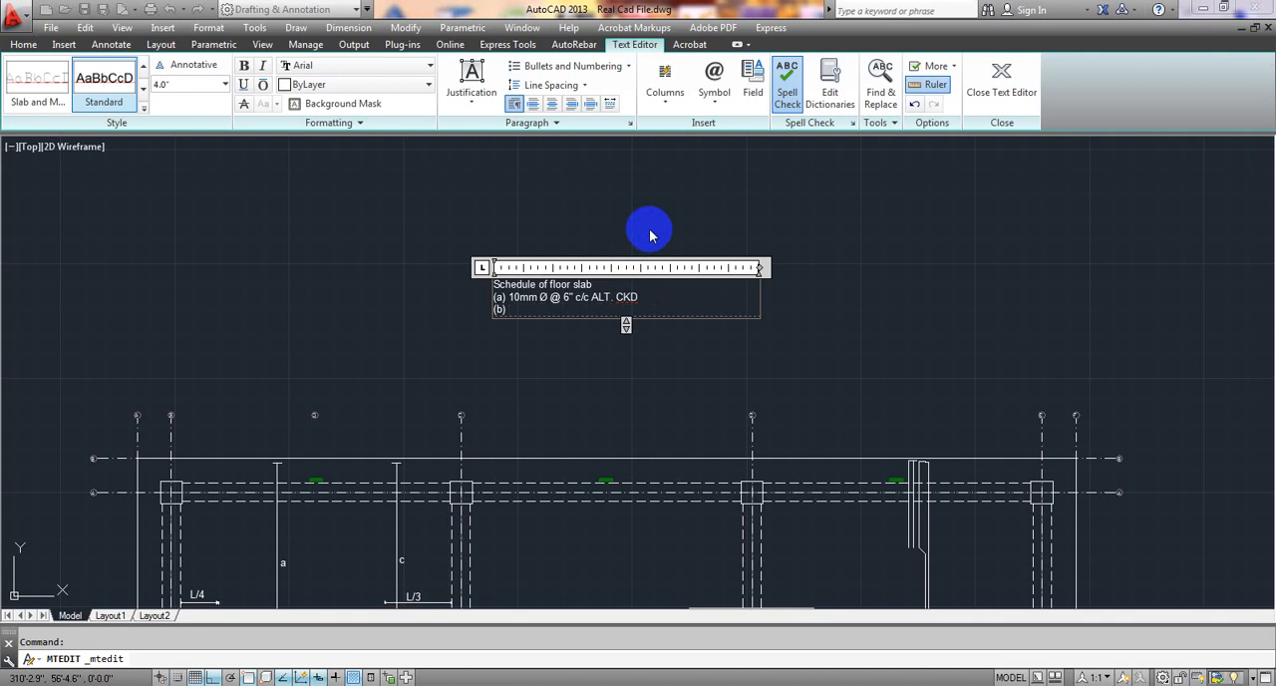
type(" 10mm")
type(" %")
type("%")
type("c")
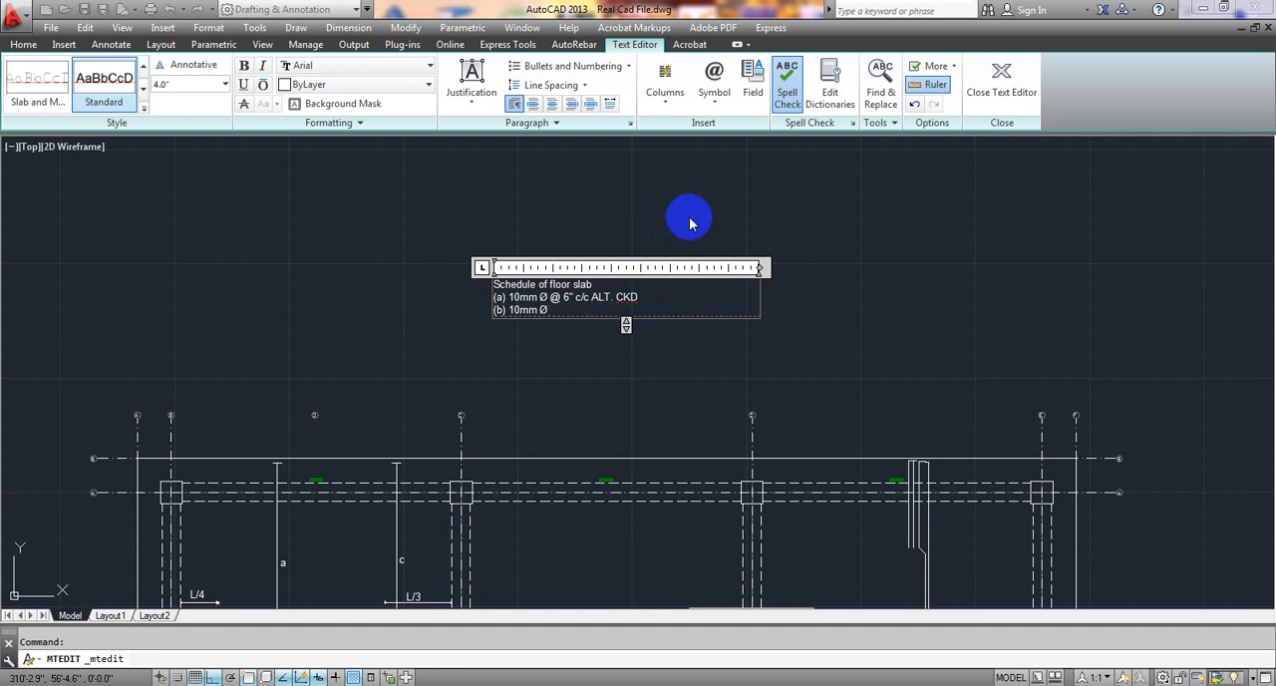
type(" #")
key("BackSpace")
type("@ 6\"")
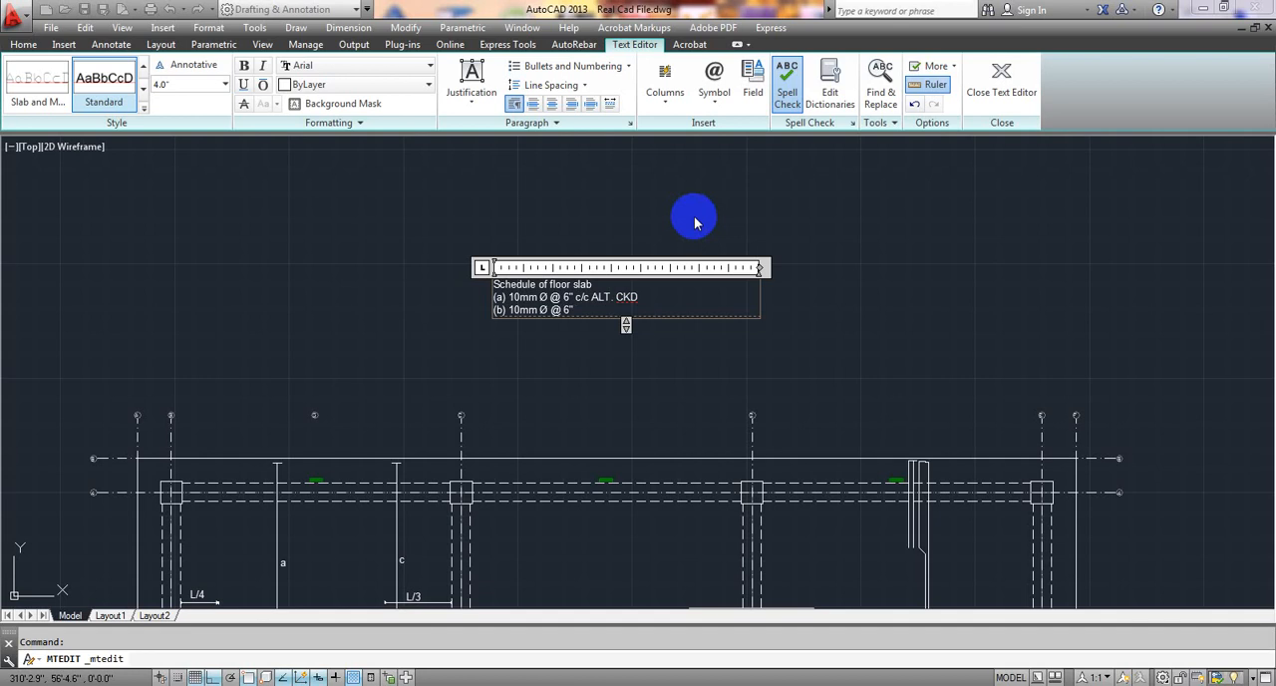
type(" c/c ALT")
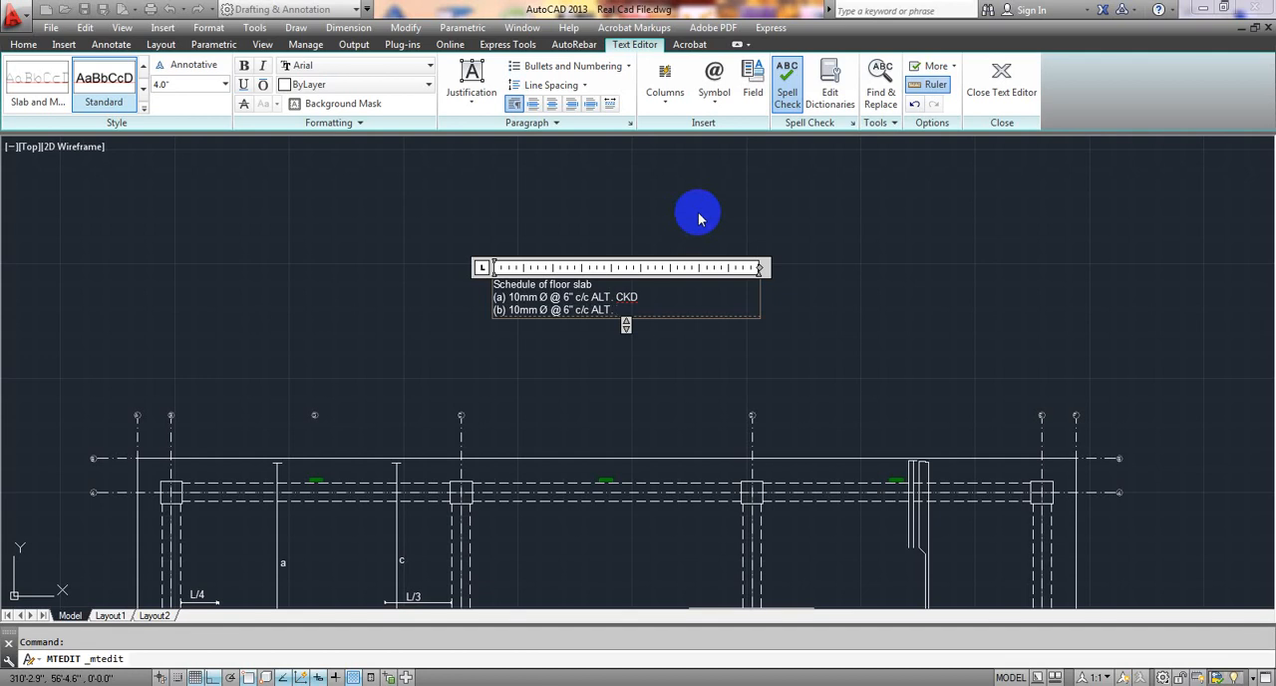
type(". EKD")
key("BackSpace")
key("BackSpace")
key("BackSpace")
type("CKD")
key("Return")
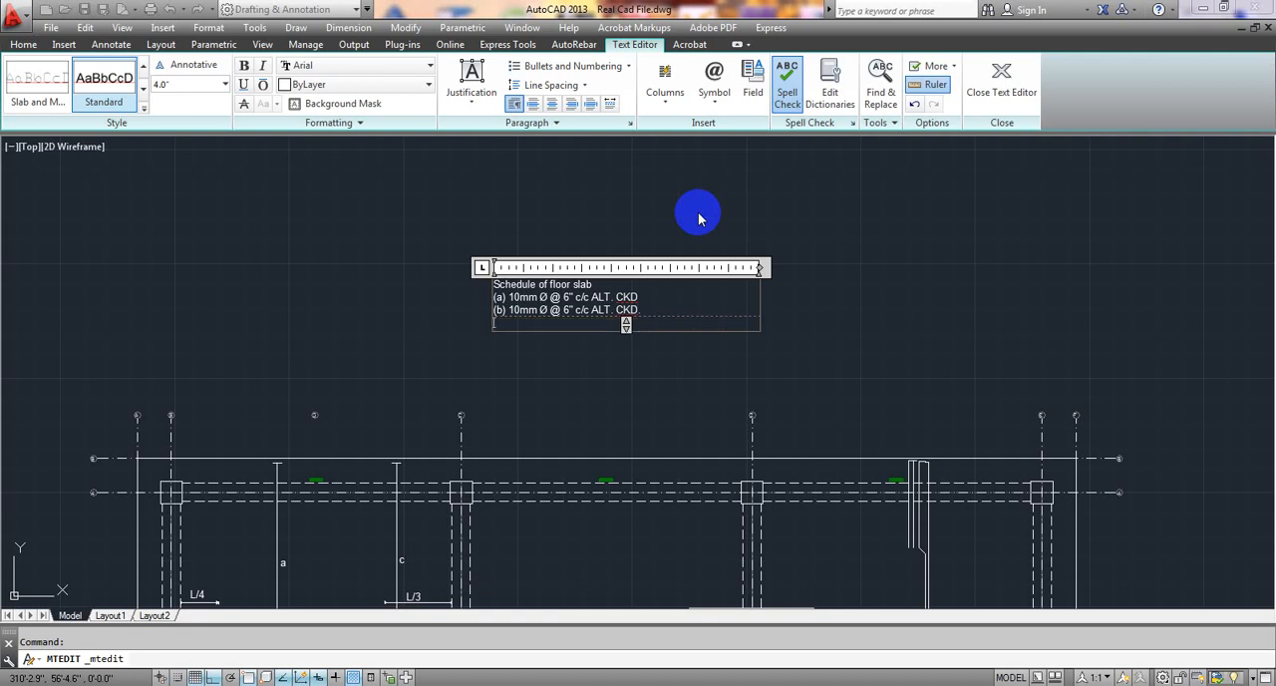
Add the line "(c) 2-10mm Ø @ EXT. TOP BTN ALT.CKD" as the third entry of the floor slab schedule.
type("c")
key("BackSpace")
type("(")
type("c) 2-10mm")
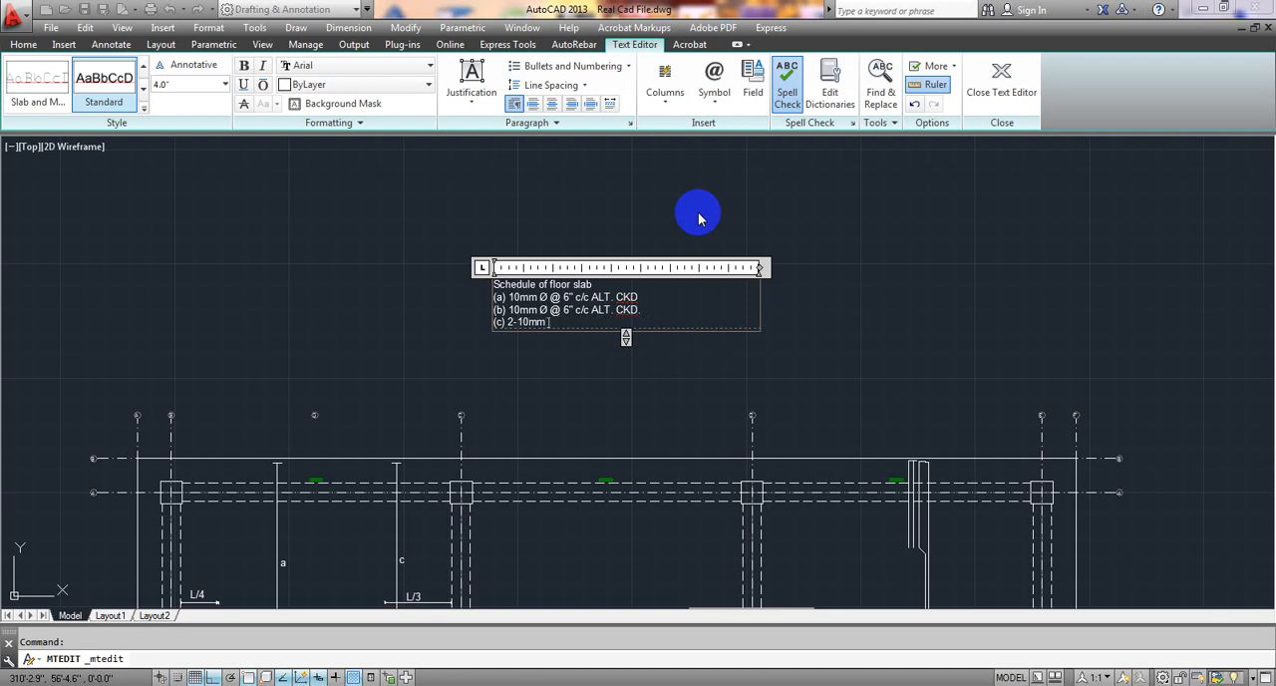
type(" %%")
type("c")
middle_click_drag(632, 407, 617, 308)
middle_click_drag(564, 435, 592, 393)
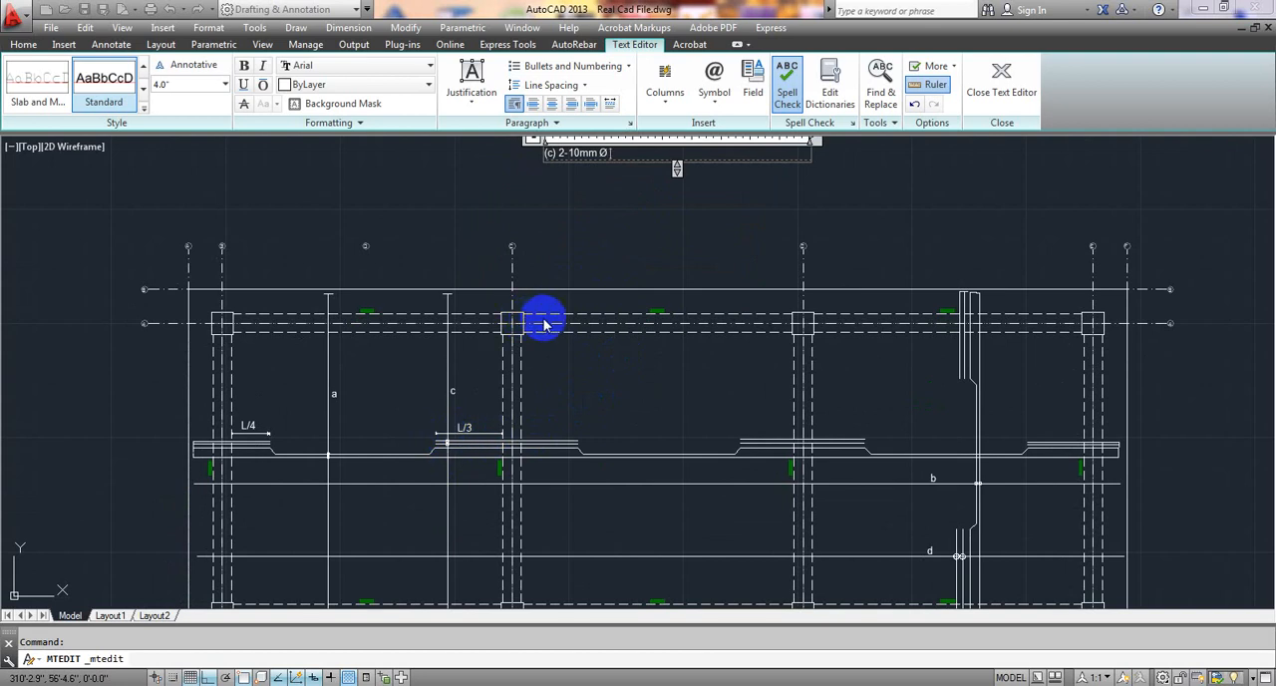
middle_click_drag(541, 315, 539, 337)
left_click(568, 175)
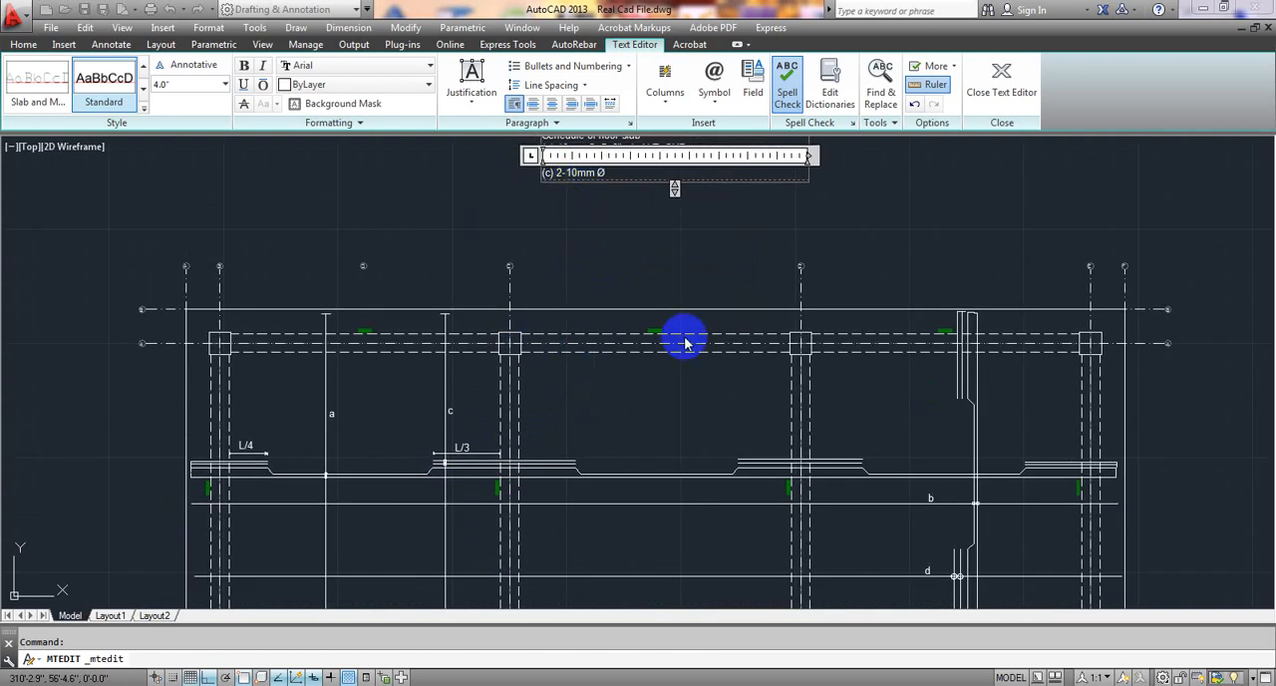
left_click(612, 174)
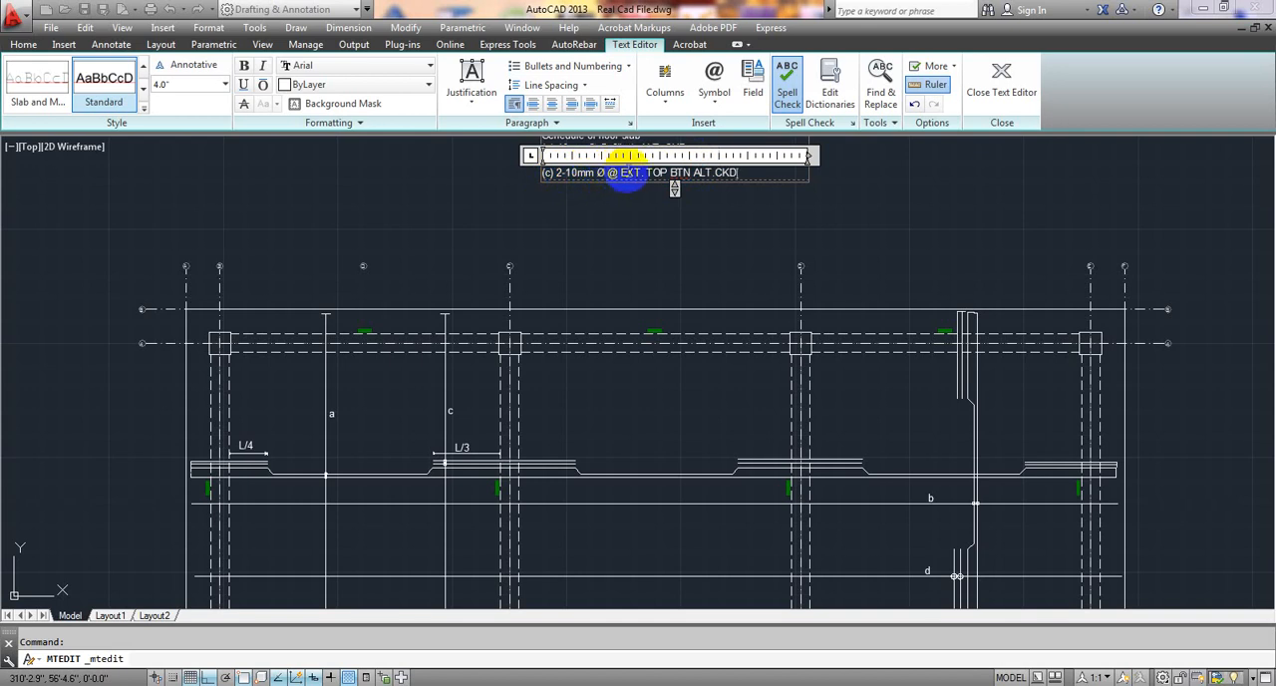
left_click(642, 173)
type(".")
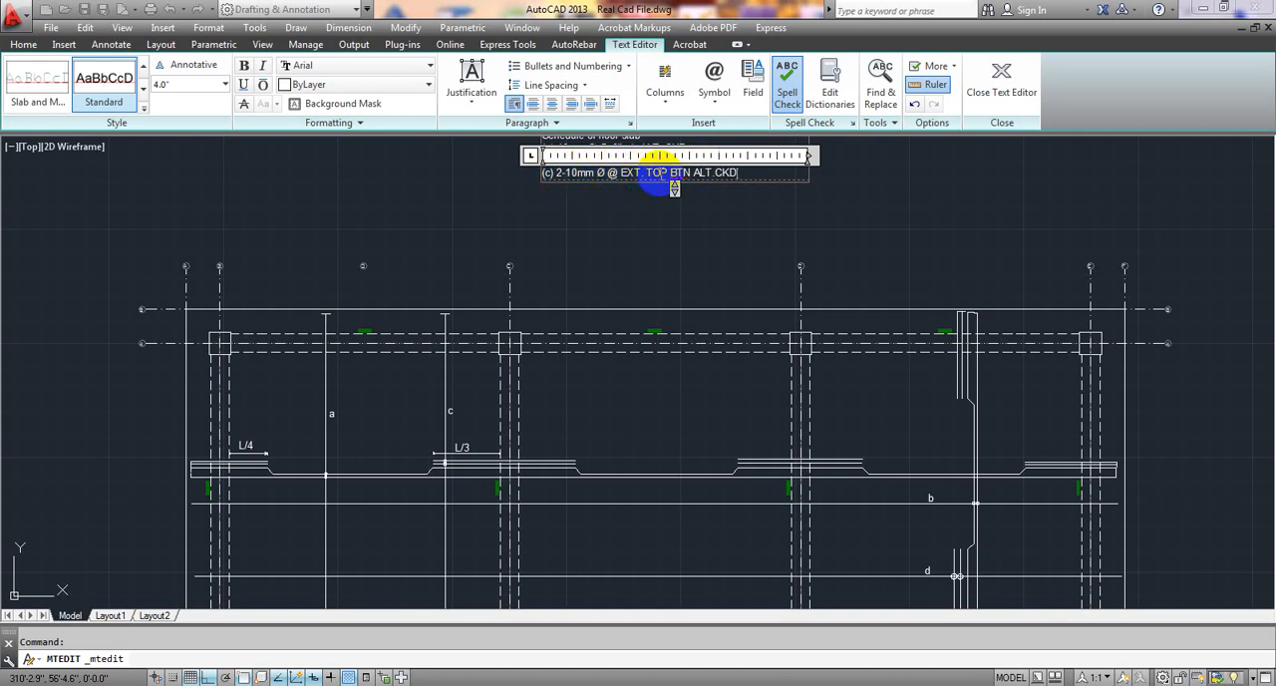
left_click_drag(670, 173, 691, 173)
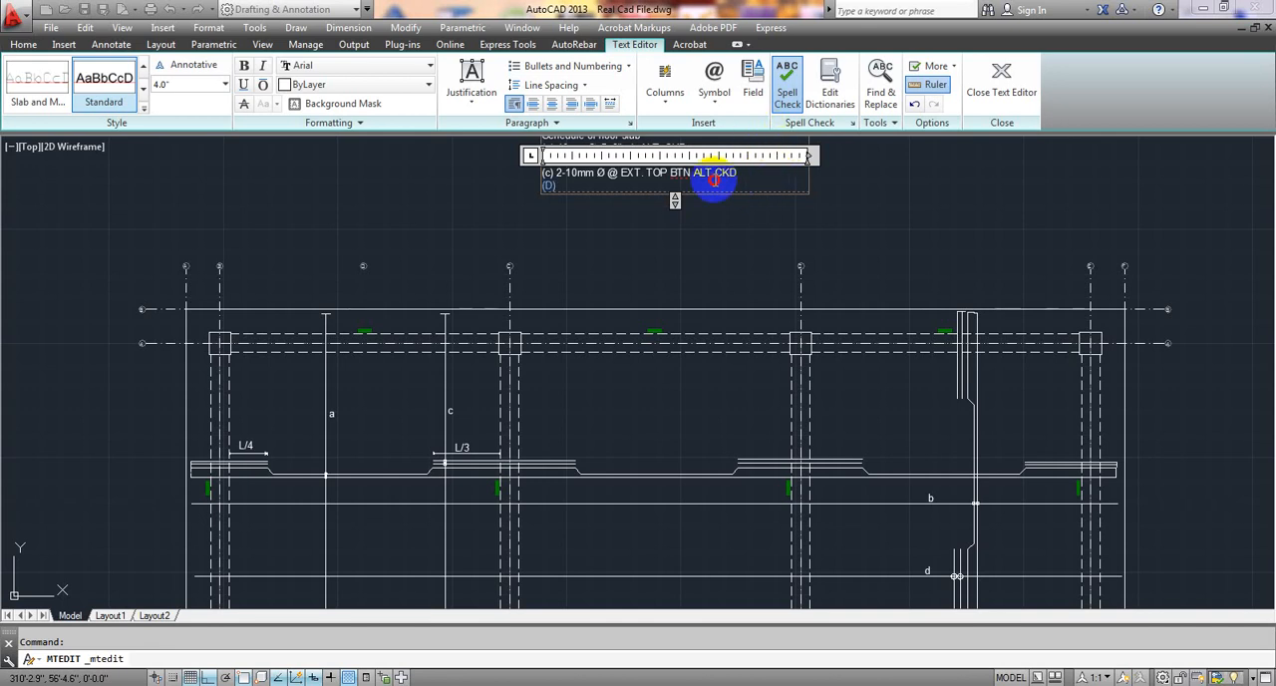
Complete the schedule's (D) entry by pasting "2-10mm Ø @ EXT. TOP BTN ALT.CKD" from entry (c), and finish editing the text.
double_click(585, 189)
left_click_drag(585, 189, 553, 177)
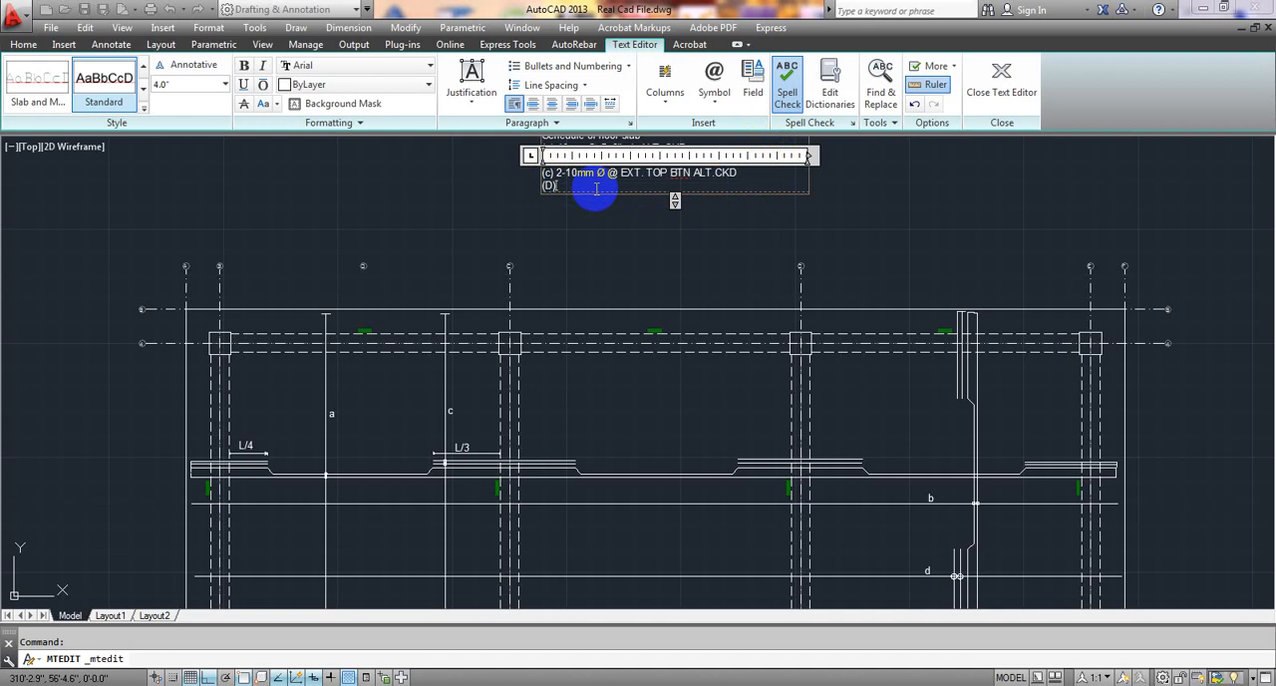
type("2-10mm Ø @ EXT. TOP BTN ALT.CKD")
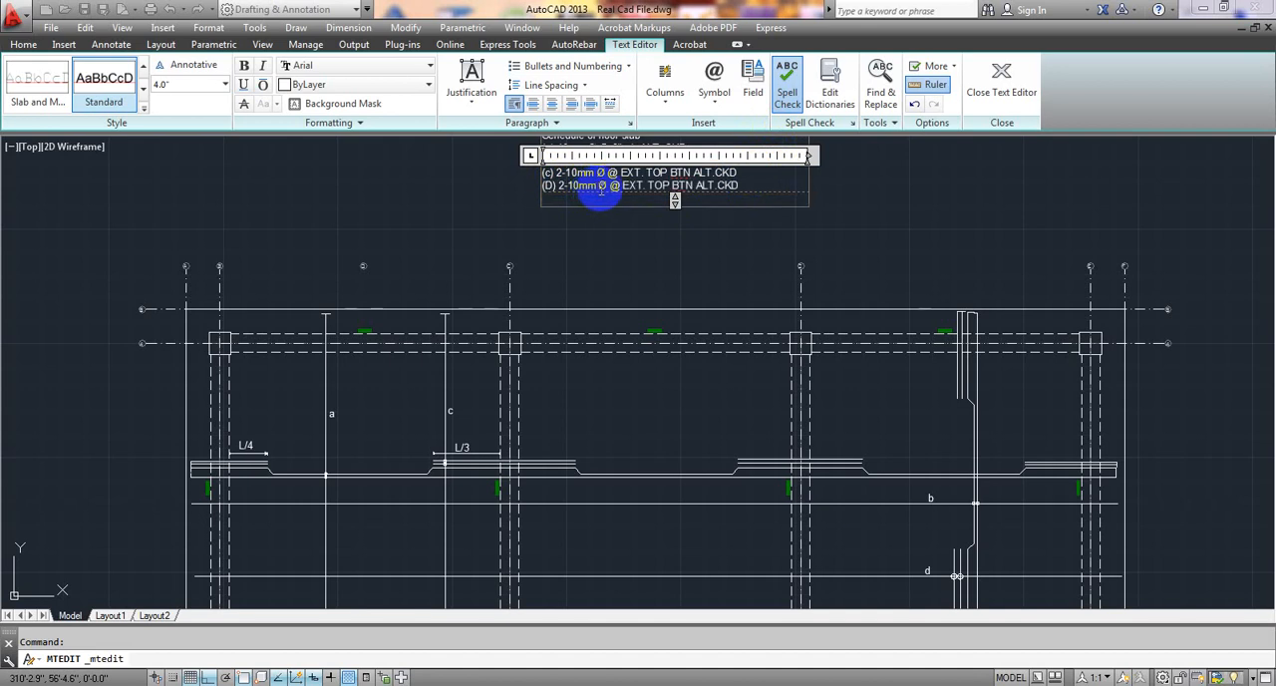
left_click(626, 235)
mouse_move(626, 235)
middle_mouse_down()
mouse_move(635, 266)
mouse_move(610, 380)
mouse_move(606, 356)
middle_mouse_up()
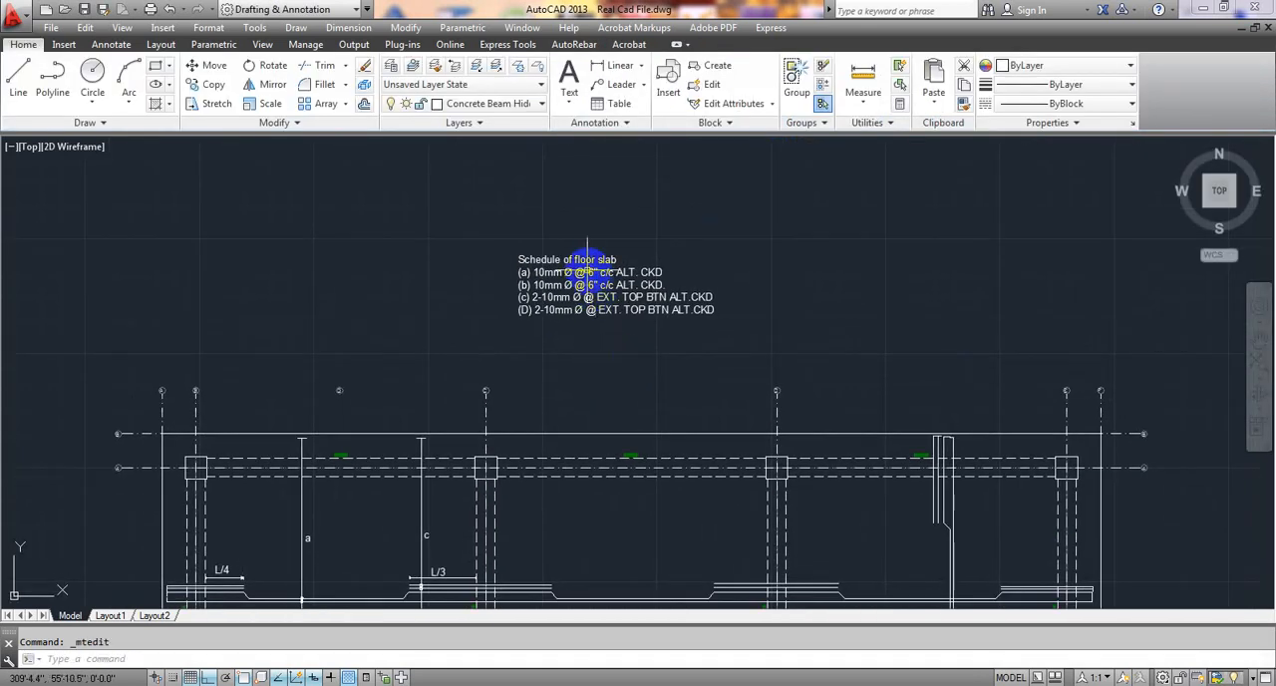
Move the floor slab schedule text straight down by about 4'-1", to just above the slab plan.
left_click(555, 263)
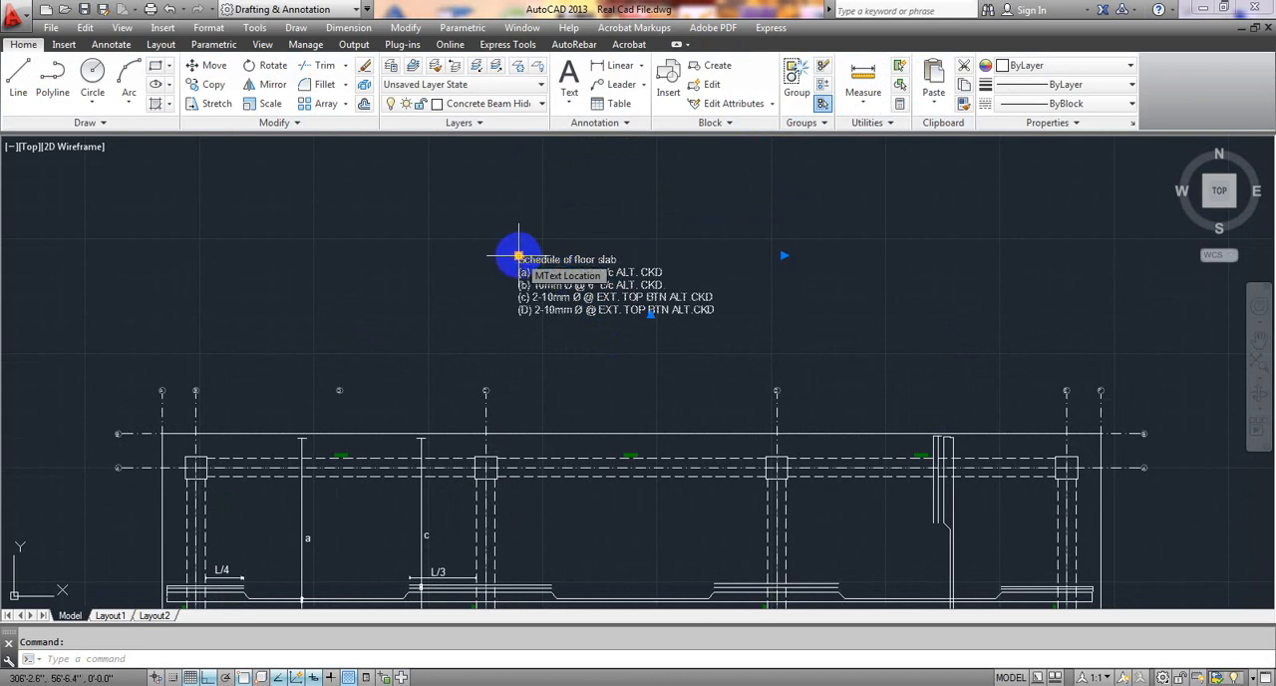
left_click(517, 258)
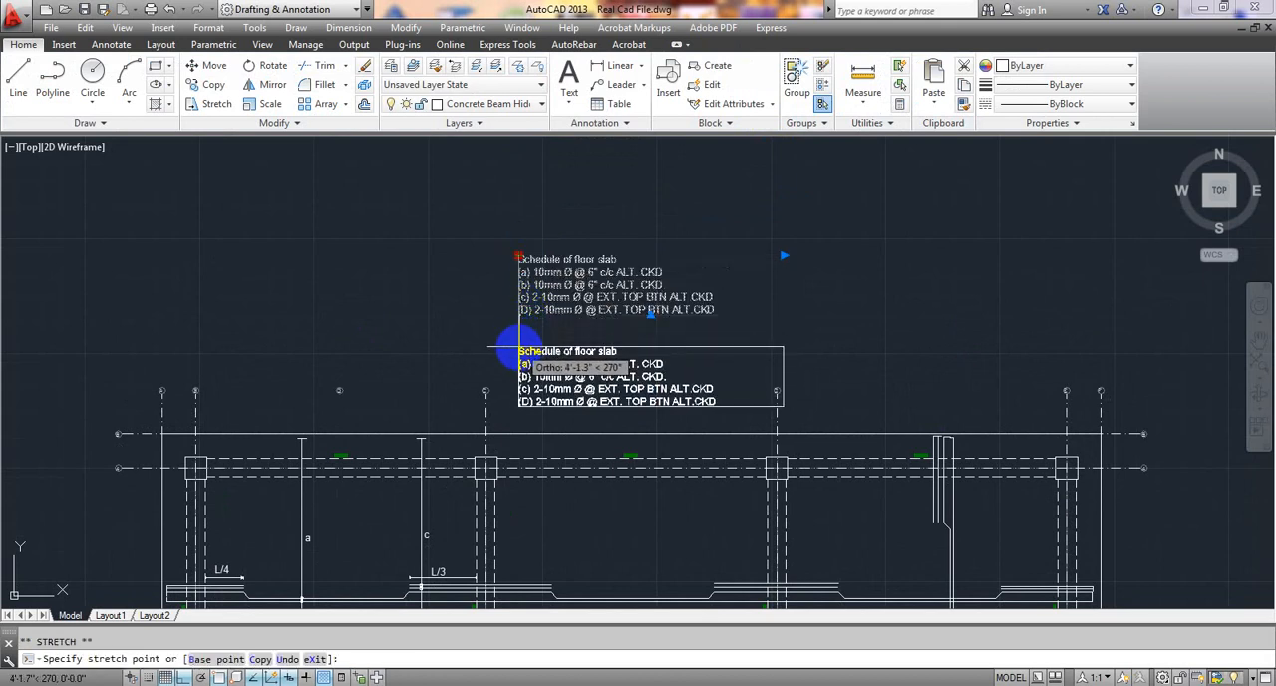
left_click(515, 350)
scroll(762, 284, "down", 2)
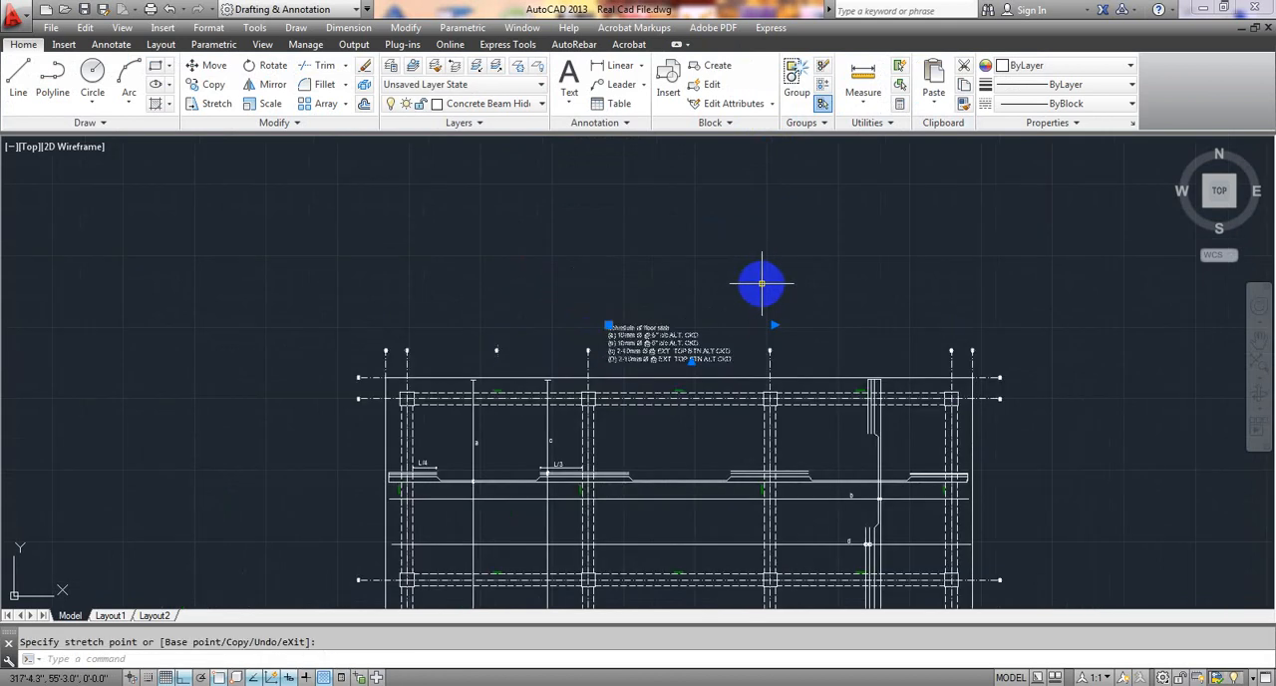
key("Escape")
Review the whole slab reinforcement plan, checking its schedule against the a to d labels on the bar extent lines.
scroll(768, 249, "up", 3)
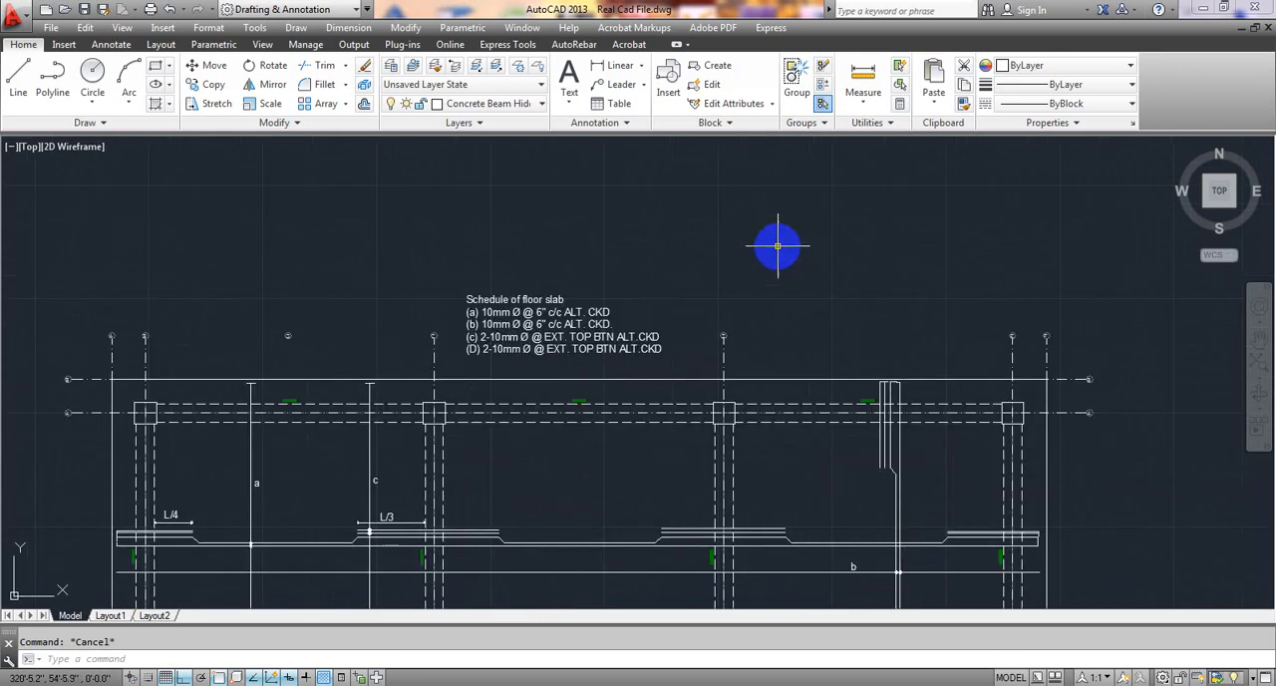
scroll(598, 337, "down", 3)
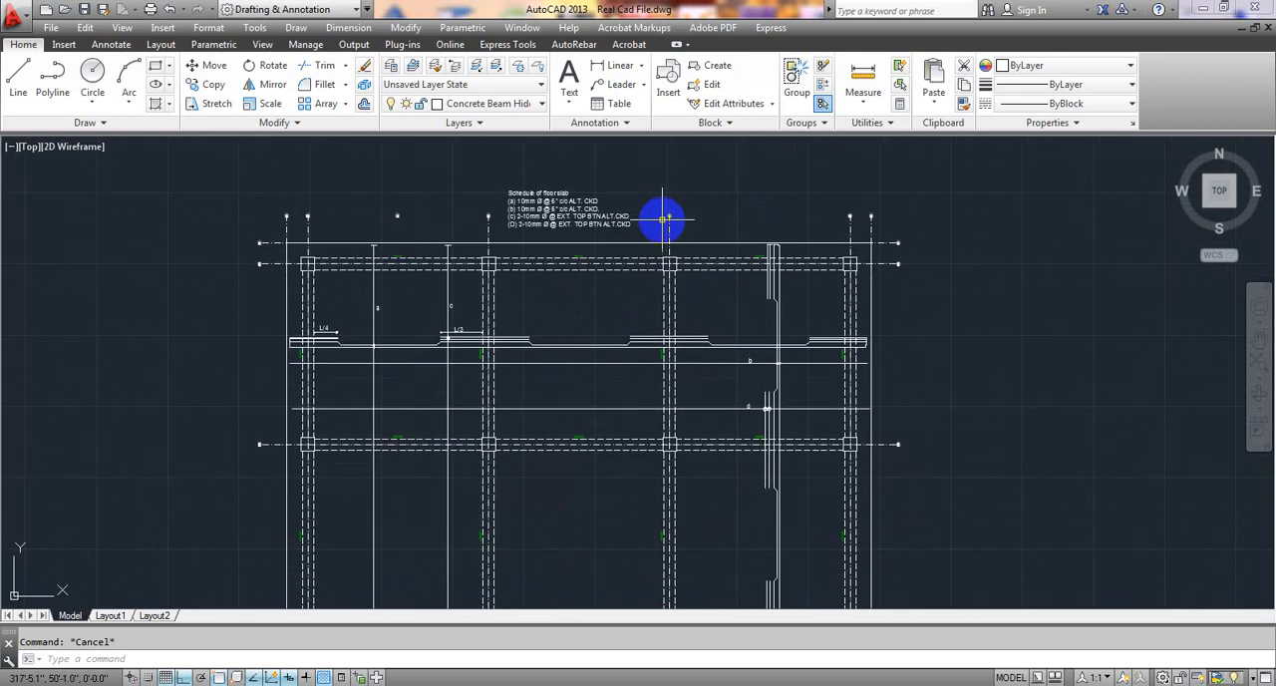
scroll(662, 219, "up", 2)
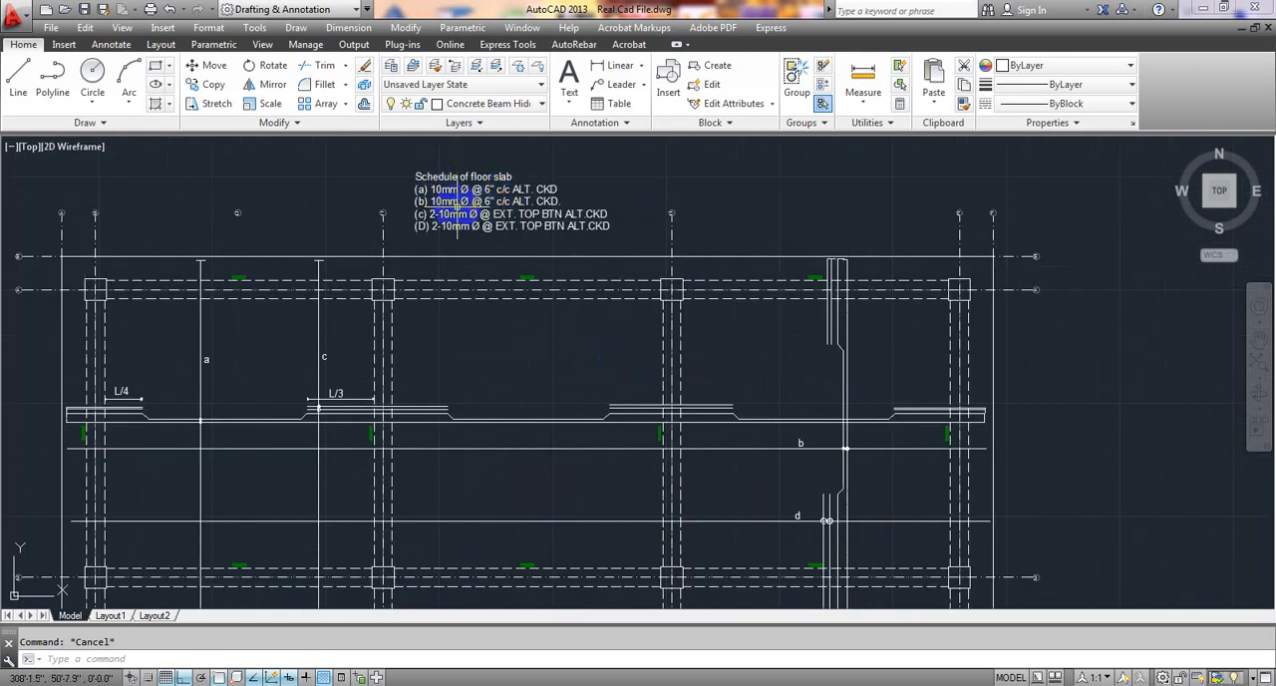
scroll(490, 302, "down", 3)
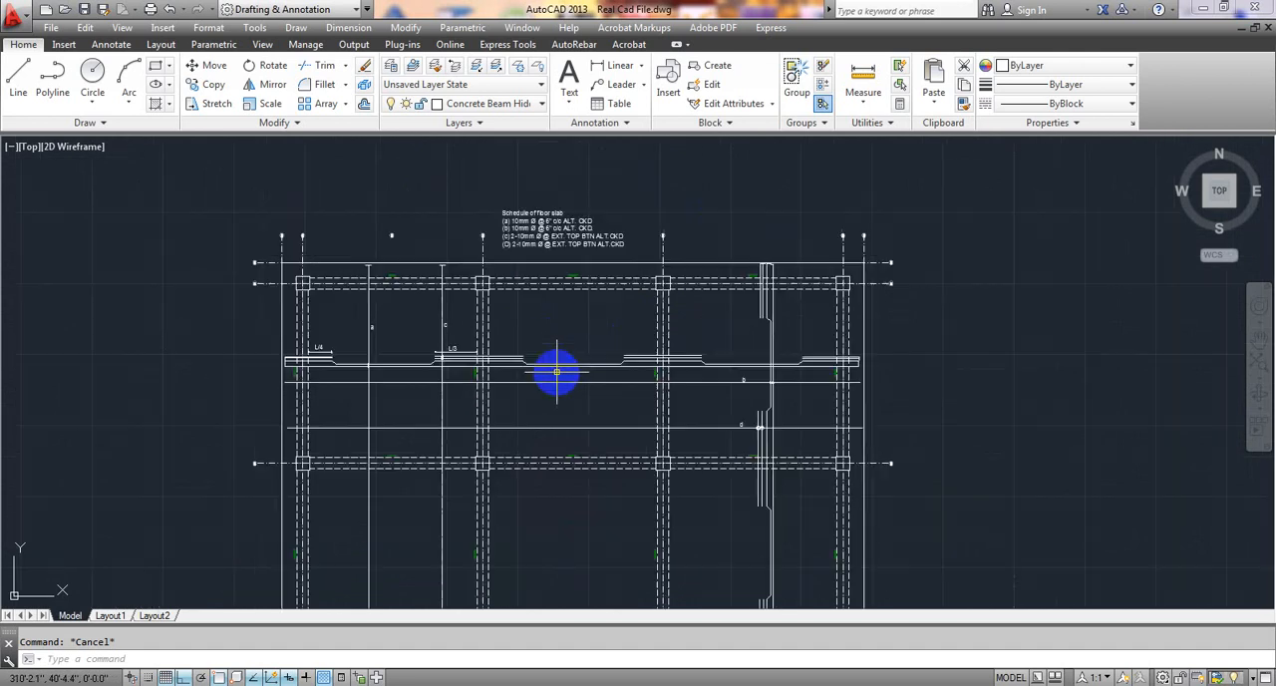
middle_click_drag(556, 382, 571, 291)
middle_click_drag(592, 426, 592, 392)
scroll(590, 398, "down", 3)
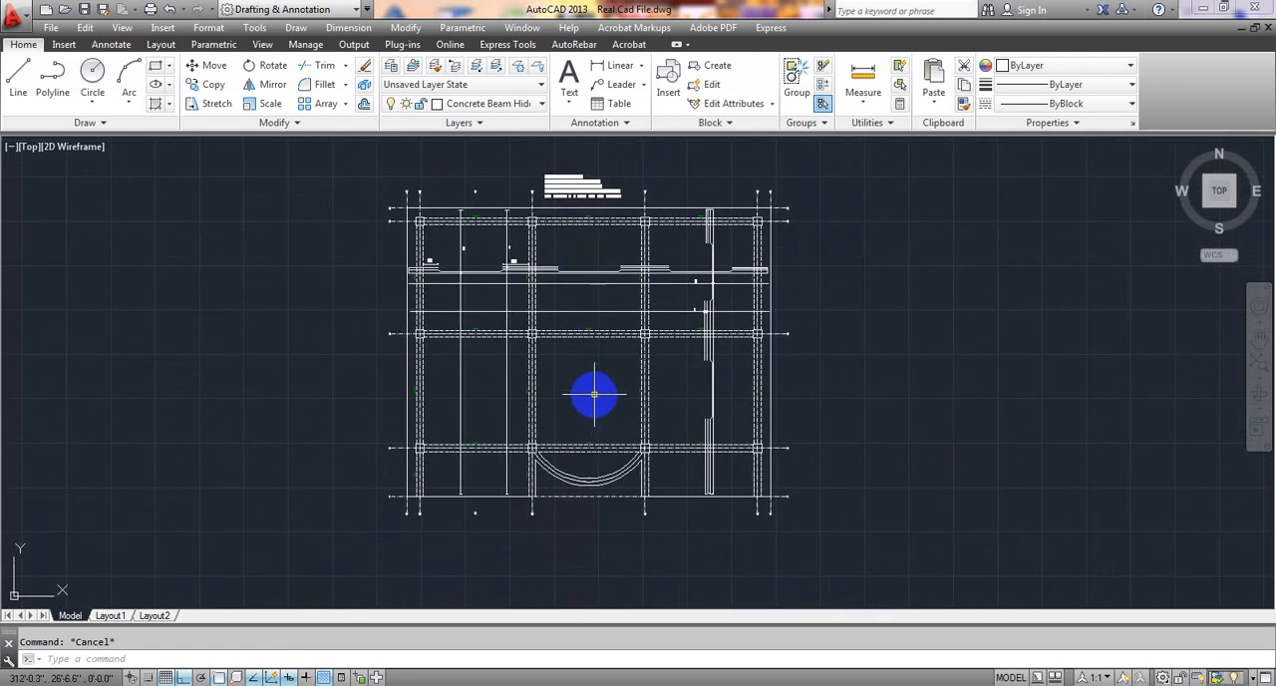
scroll(692, 239, "up", 4)
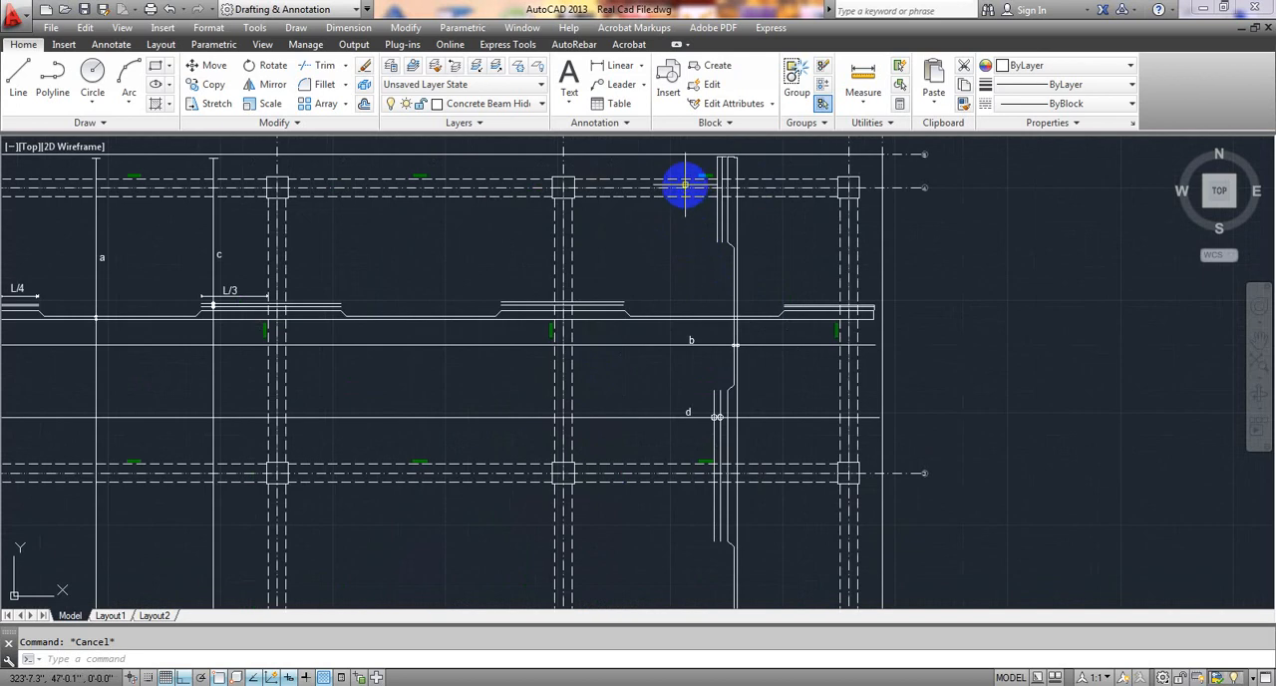
scroll(660, 413, "down", 2)
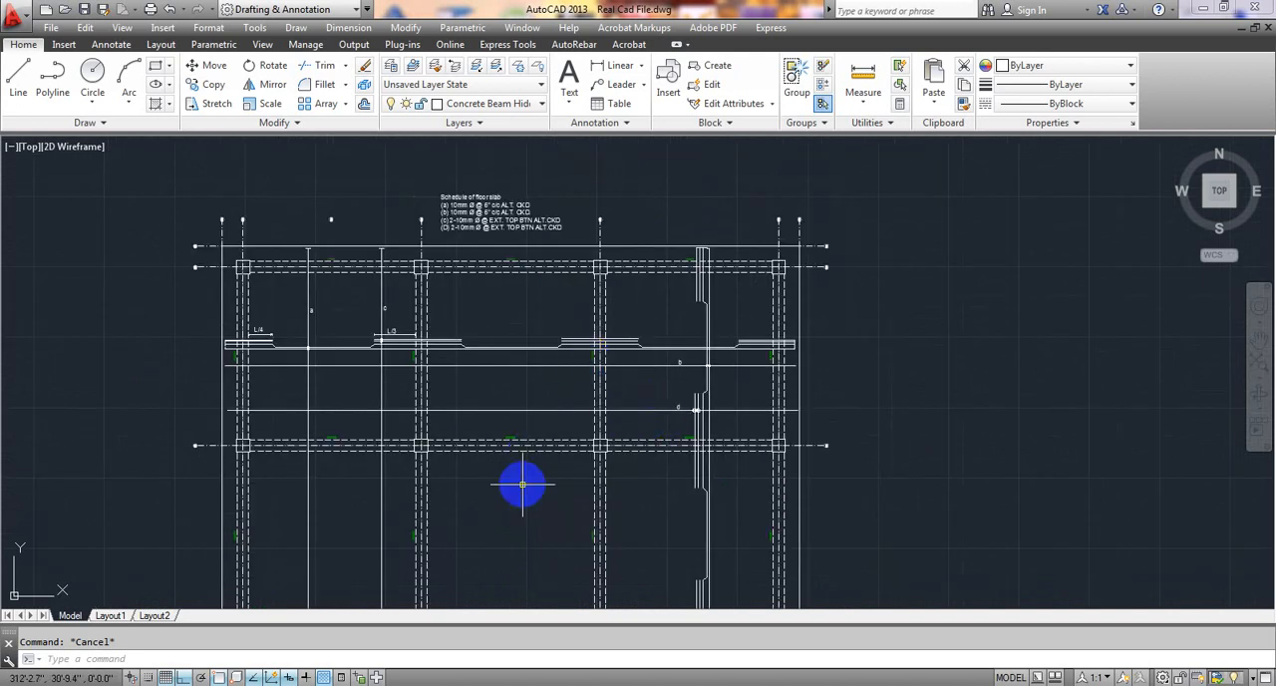
middle_click_drag(522, 488, 552, 439)
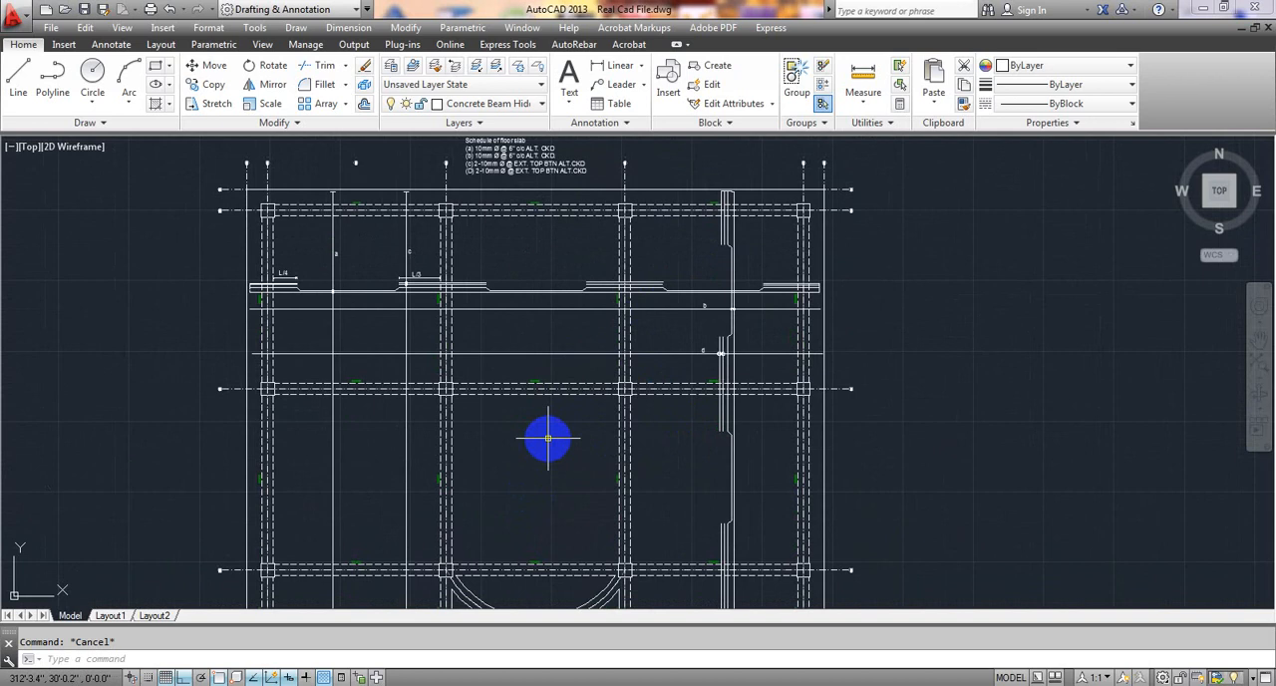
scroll(536, 438, "down", 2)
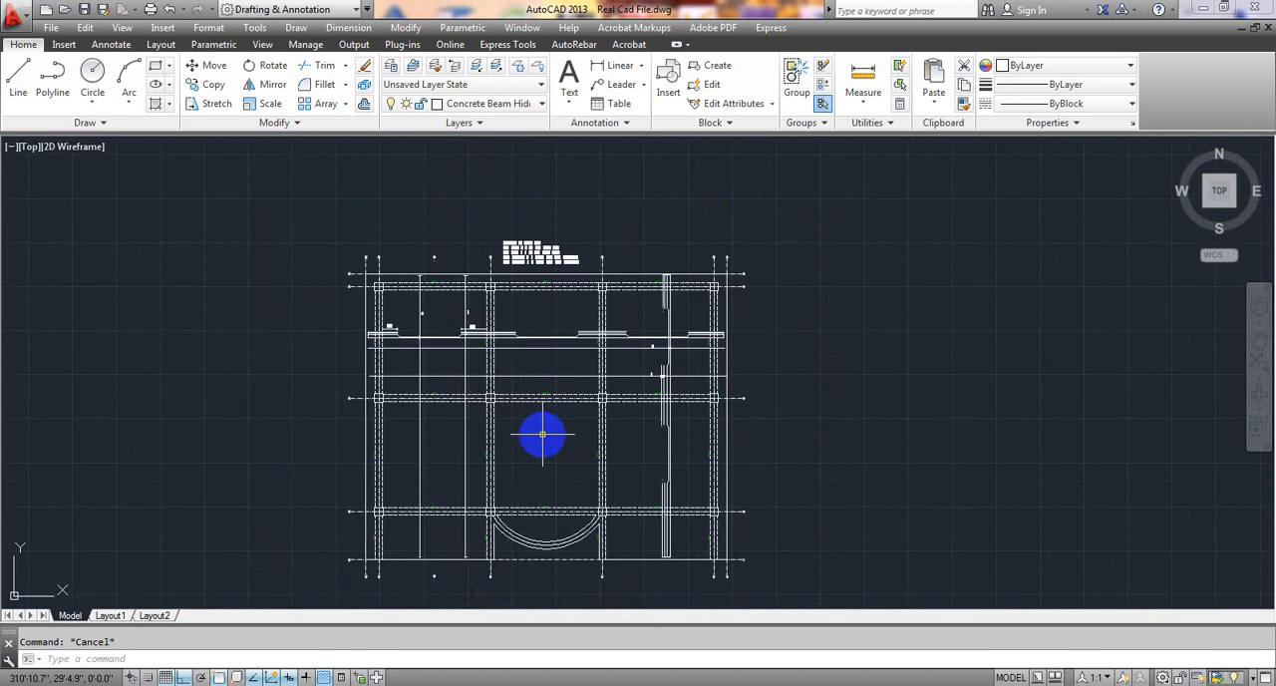
middle_click_drag(539, 436, 541, 430)
scroll(578, 394, "down", 2)
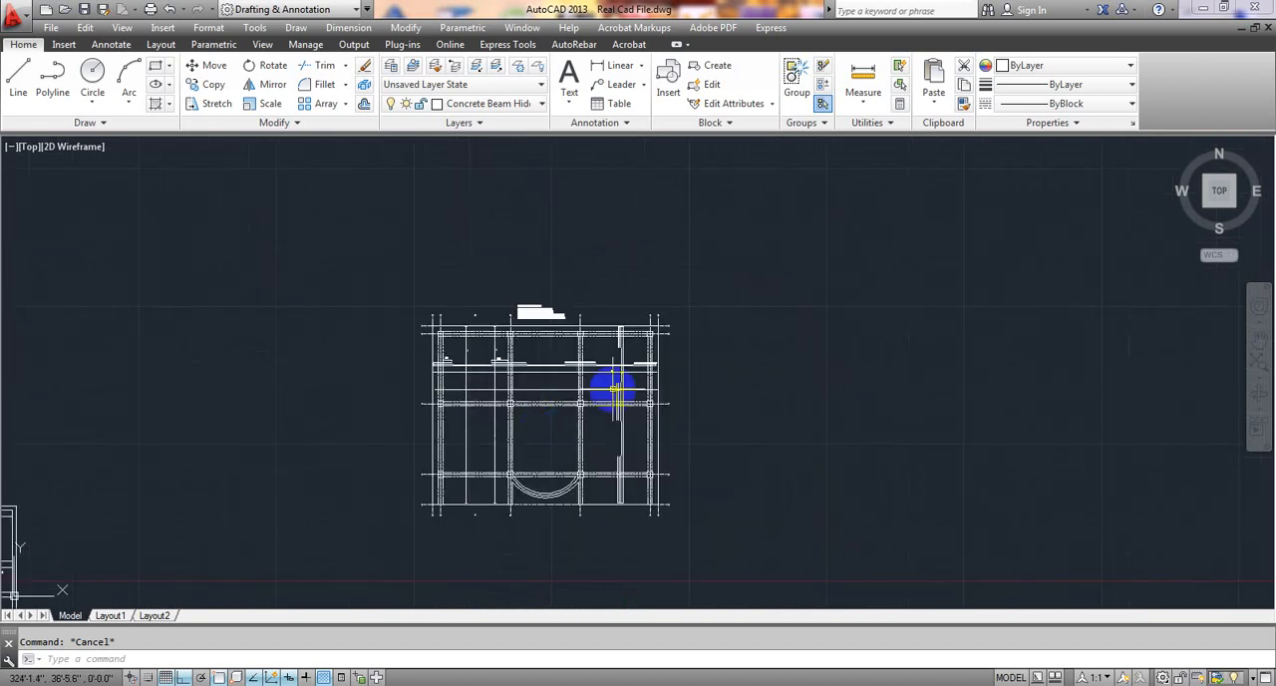
Copy the beam detail's title block sheet with its contents and paste it beside the slab reinforcement plan, clear of the plan.
scroll(532, 370, "down", 2)
middle_click_drag(388, 450, 610, 357)
scroll(279, 436, "up", 4)
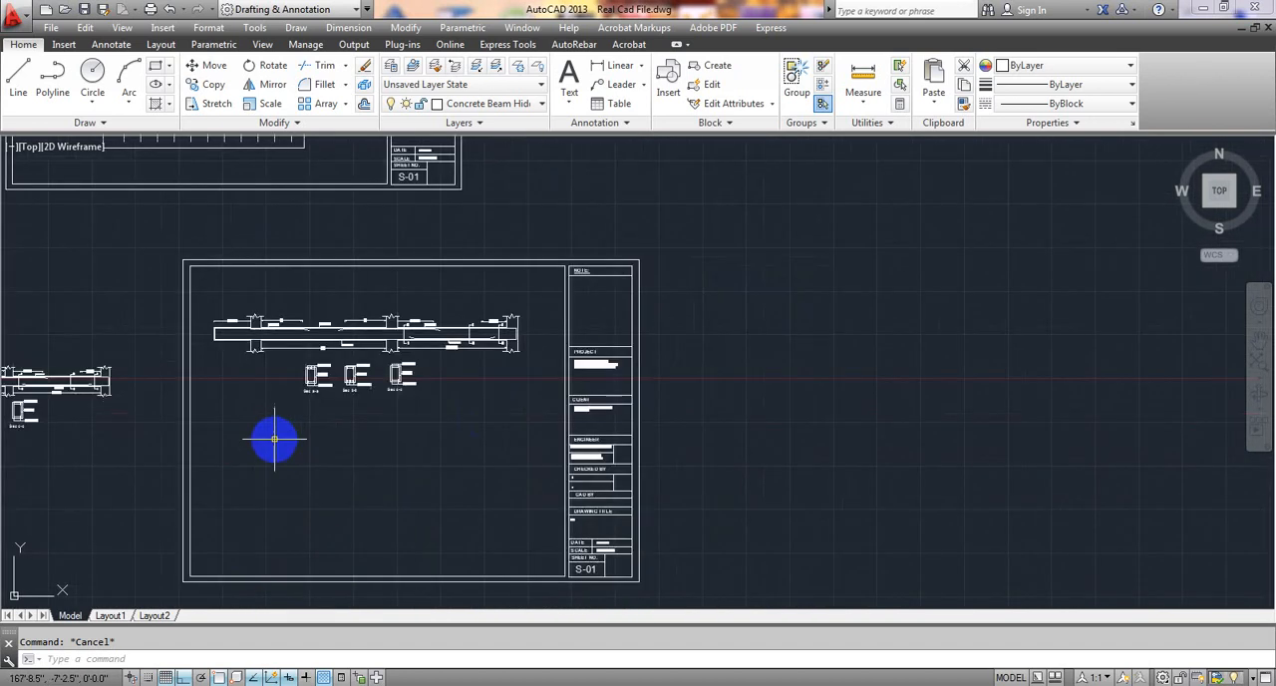
scroll(347, 408, "down", 4)
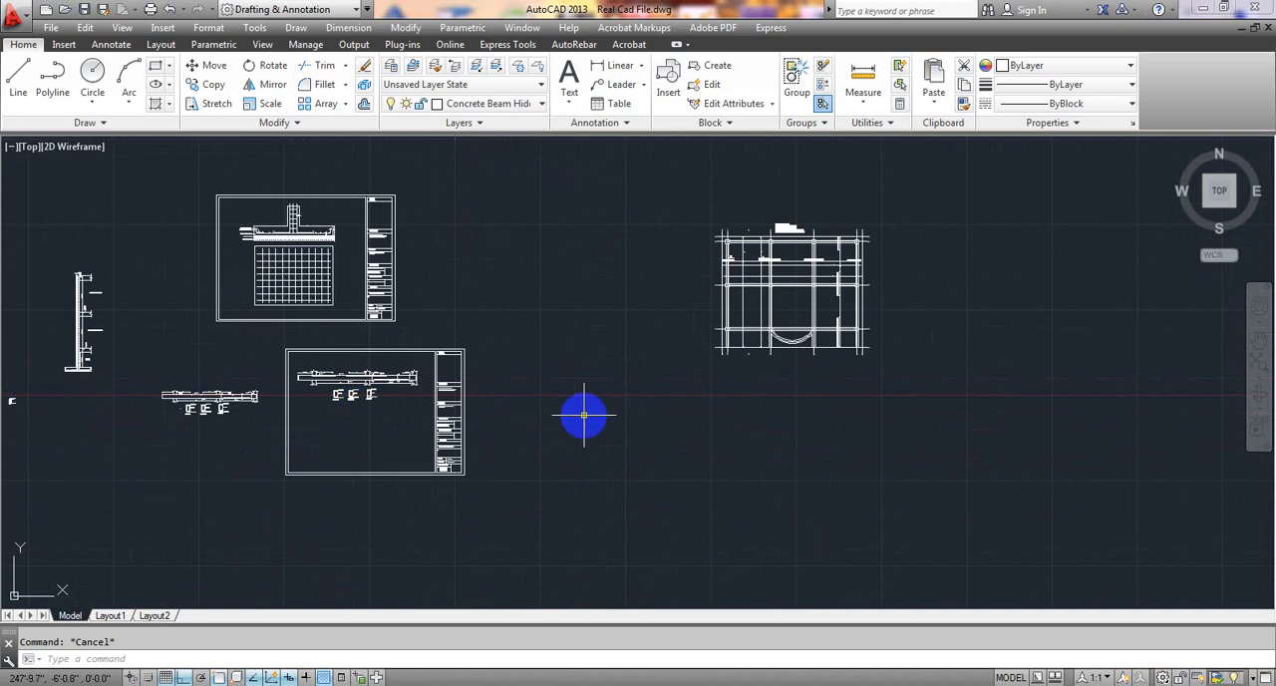
left_click(265, 336)
left_click(499, 470)
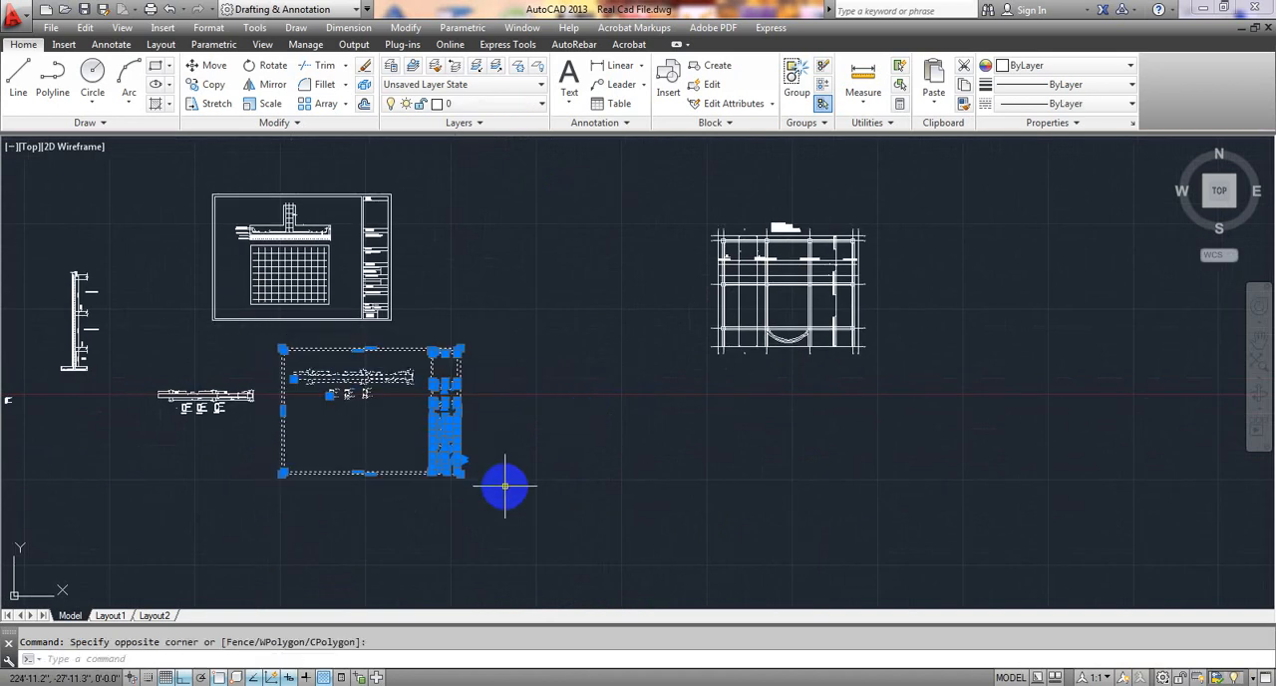
key("ctrl+c")
key("ctrl+v")
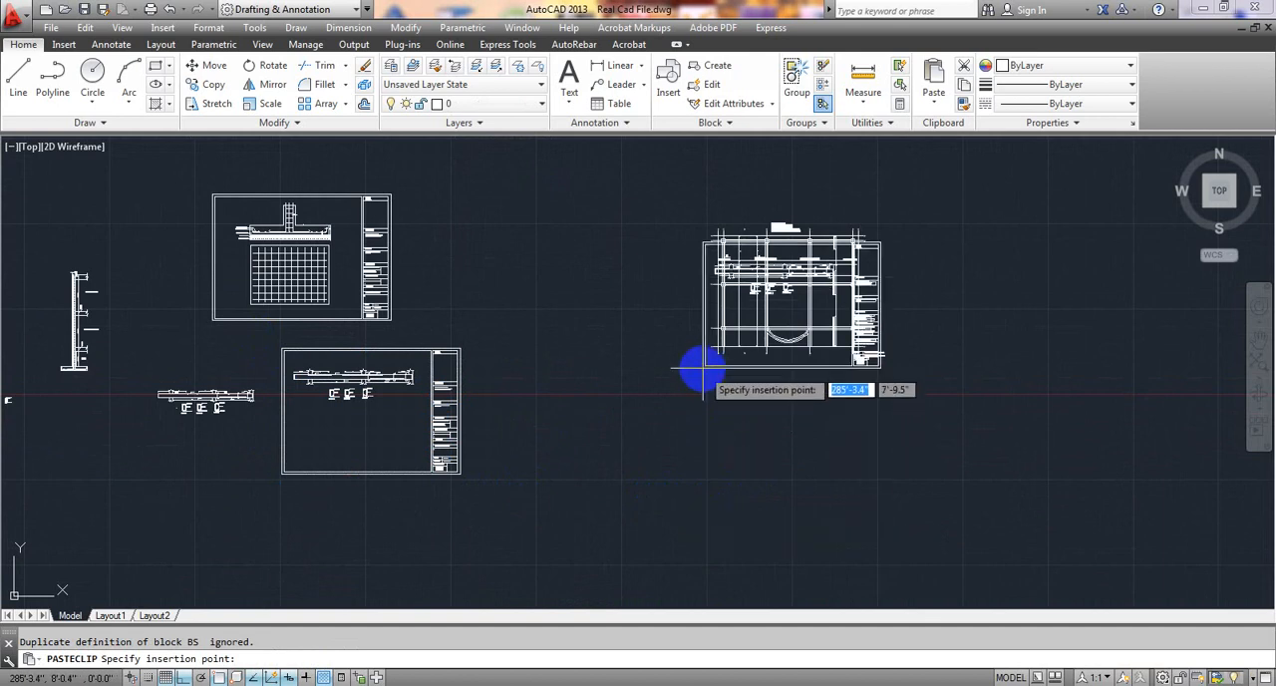
scroll(700, 361, "up", 6)
middle_click_drag(701, 362, 227, 534)
scroll(161, 613, "down", 2)
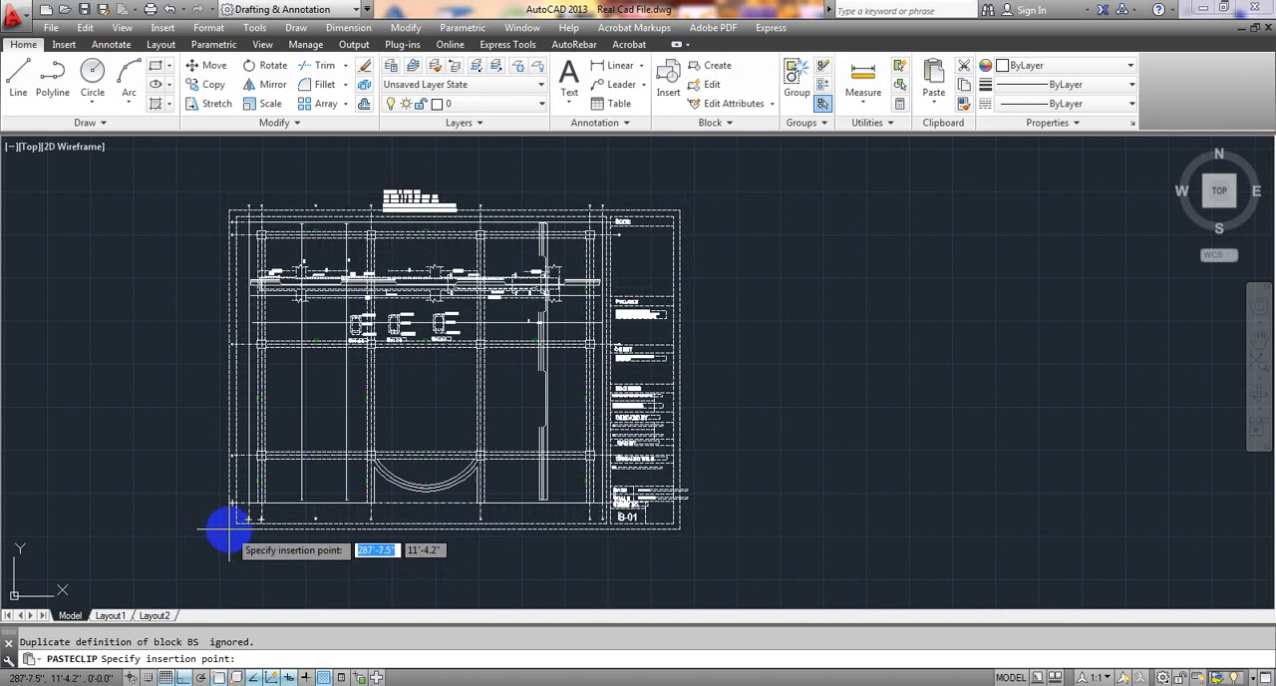
scroll(342, 565, "down", 2)
middle_click_drag(342, 566, 370, 506)
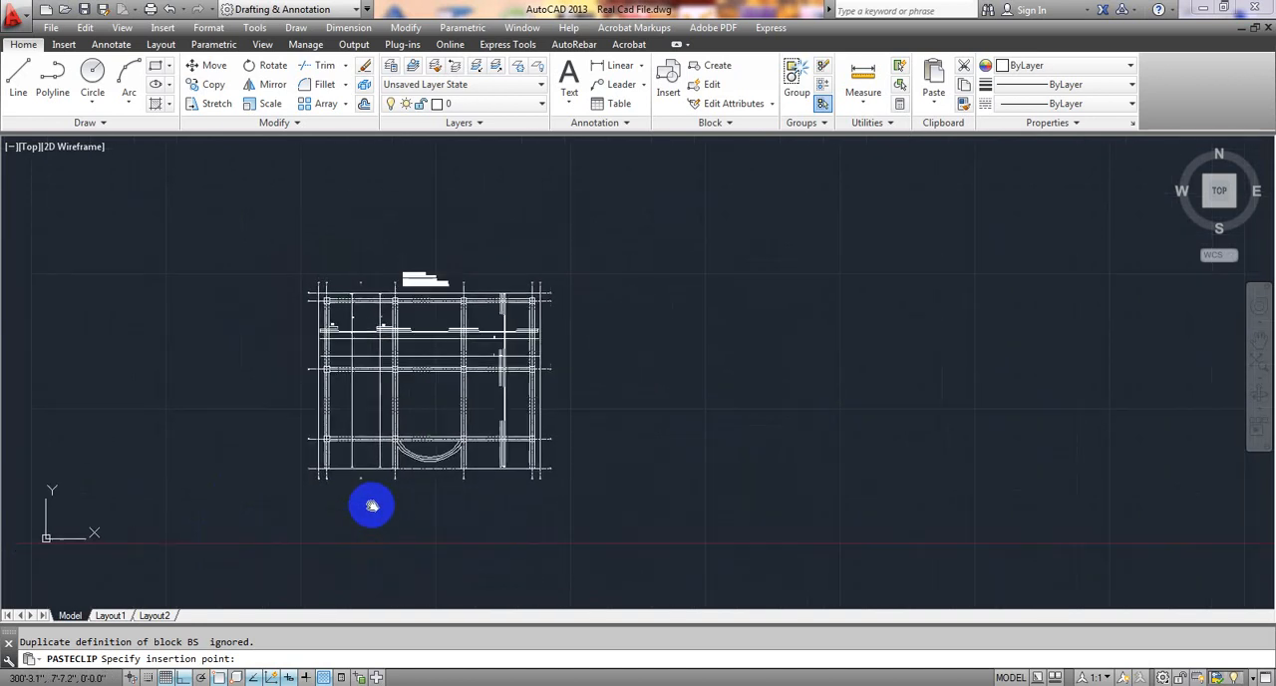
left_click(625, 482)
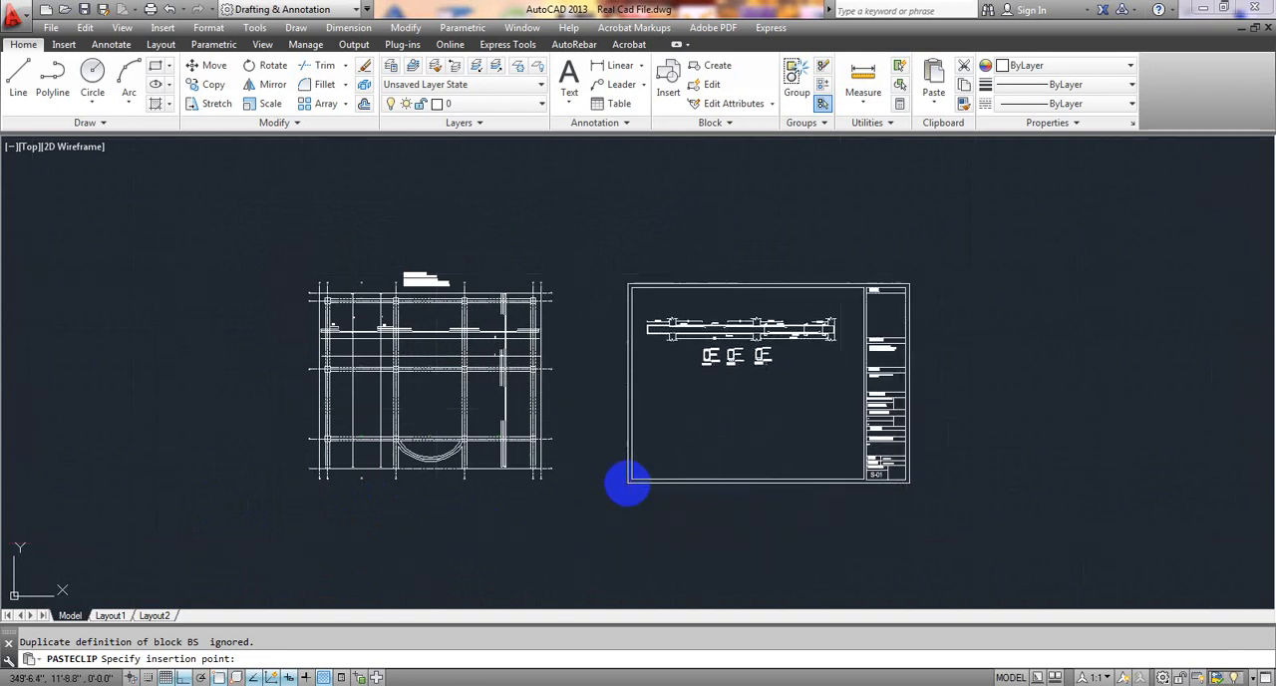
Delete the long beam section and its three cross-sections from the pasted sheet, keeping the frame and title block.
left_click(847, 314)
left_click(643, 379)
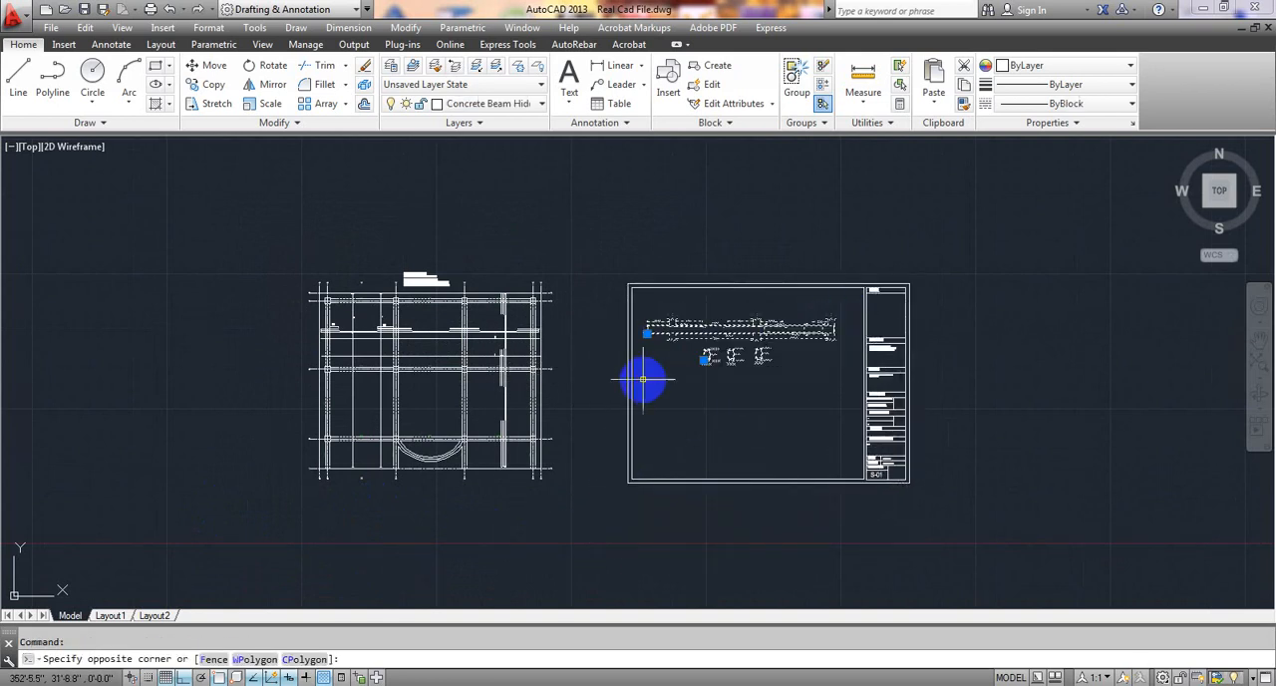
key("Delete")
Turn ortho off and move the floor slab schedule text into the empty sheet, just below the middle of its upper border.
scroll(488, 329, "up", 3)
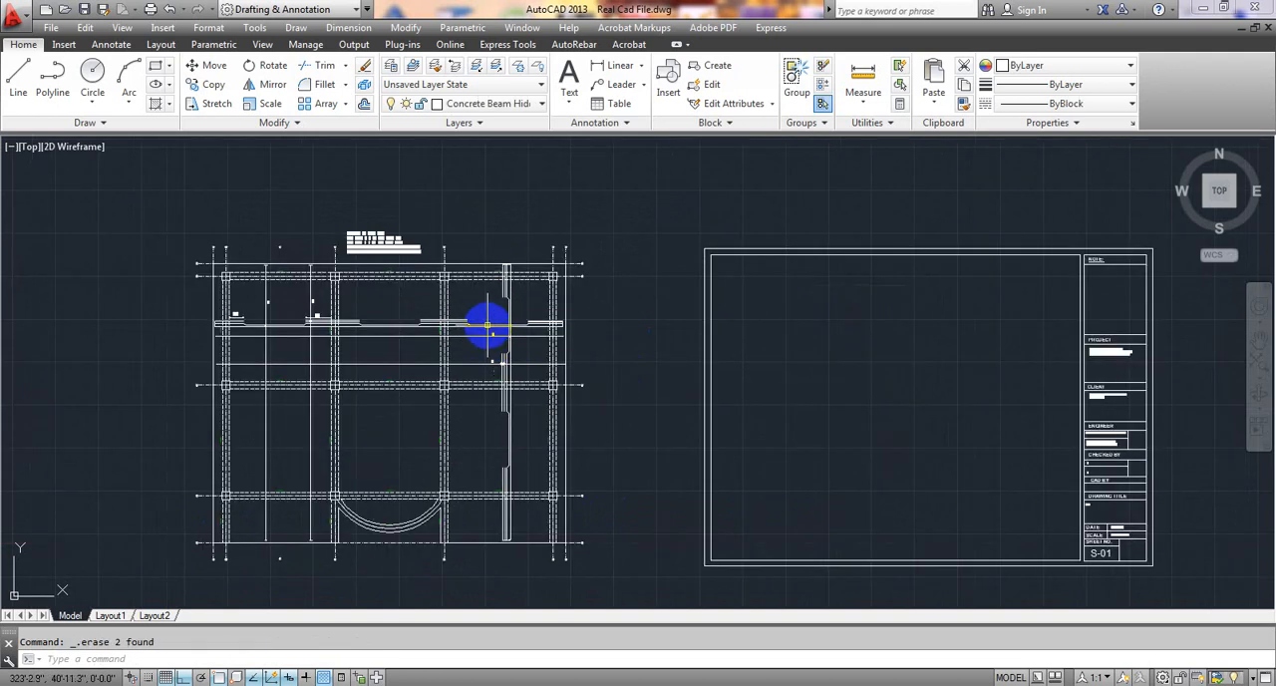
scroll(363, 229, "up", 4)
left_click(362, 217)
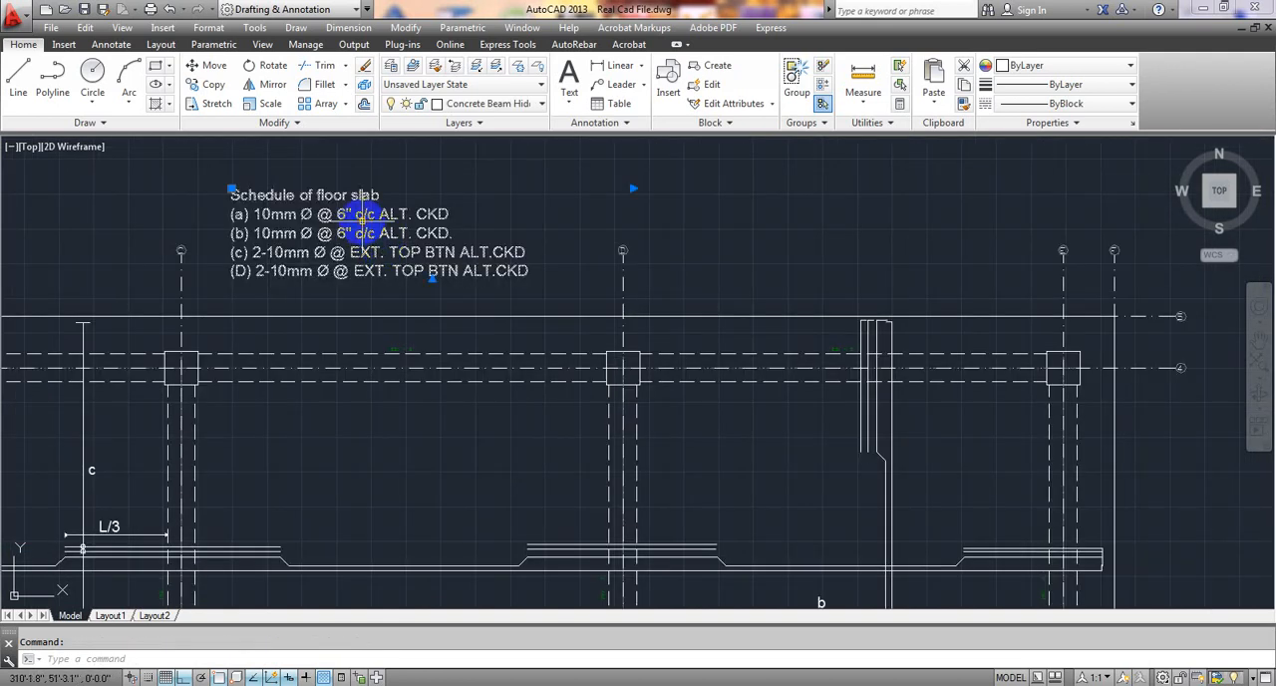
scroll(362, 221, "down", 4)
middle_click_drag(446, 291, 311, 385)
left_click(177, 303)
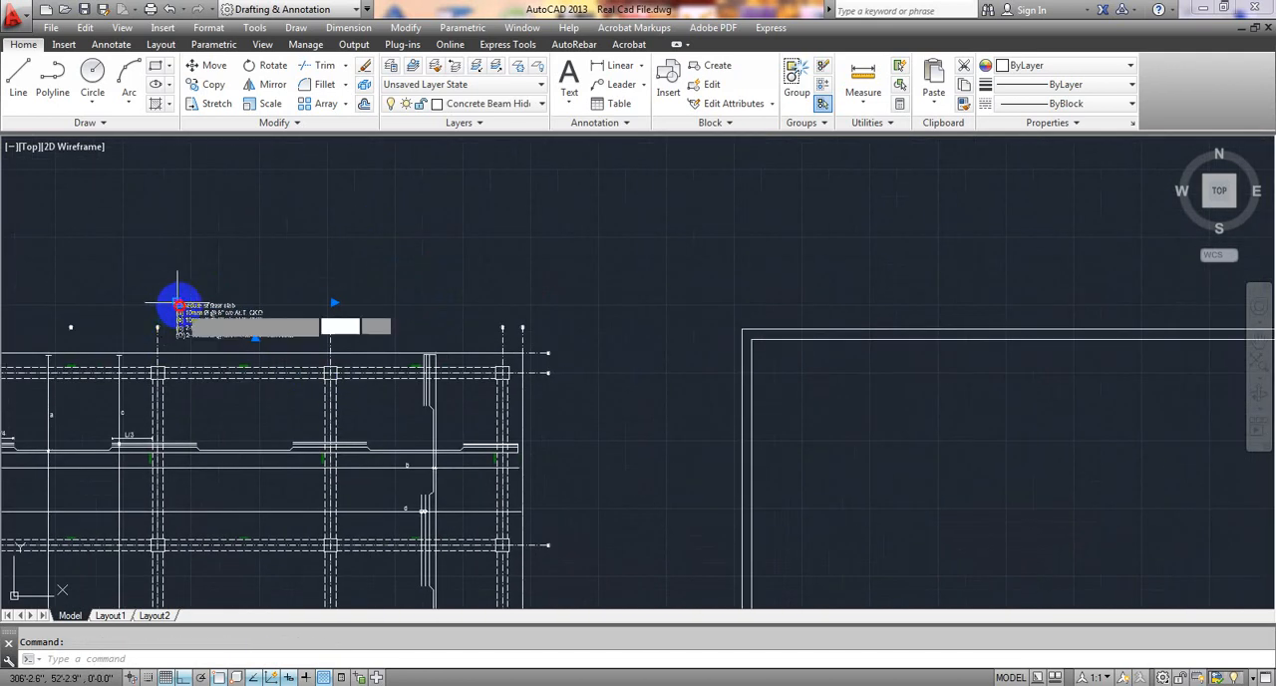
middle_click_drag(907, 441, 489, 415)
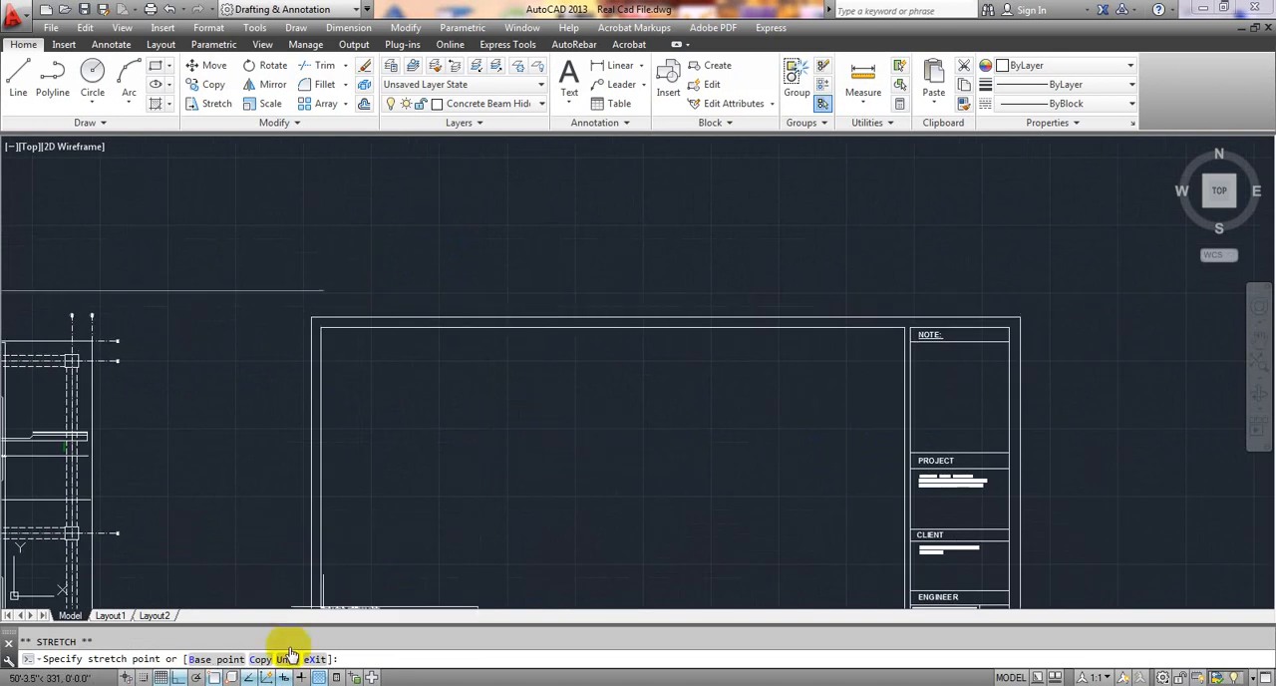
left_click(180, 676)
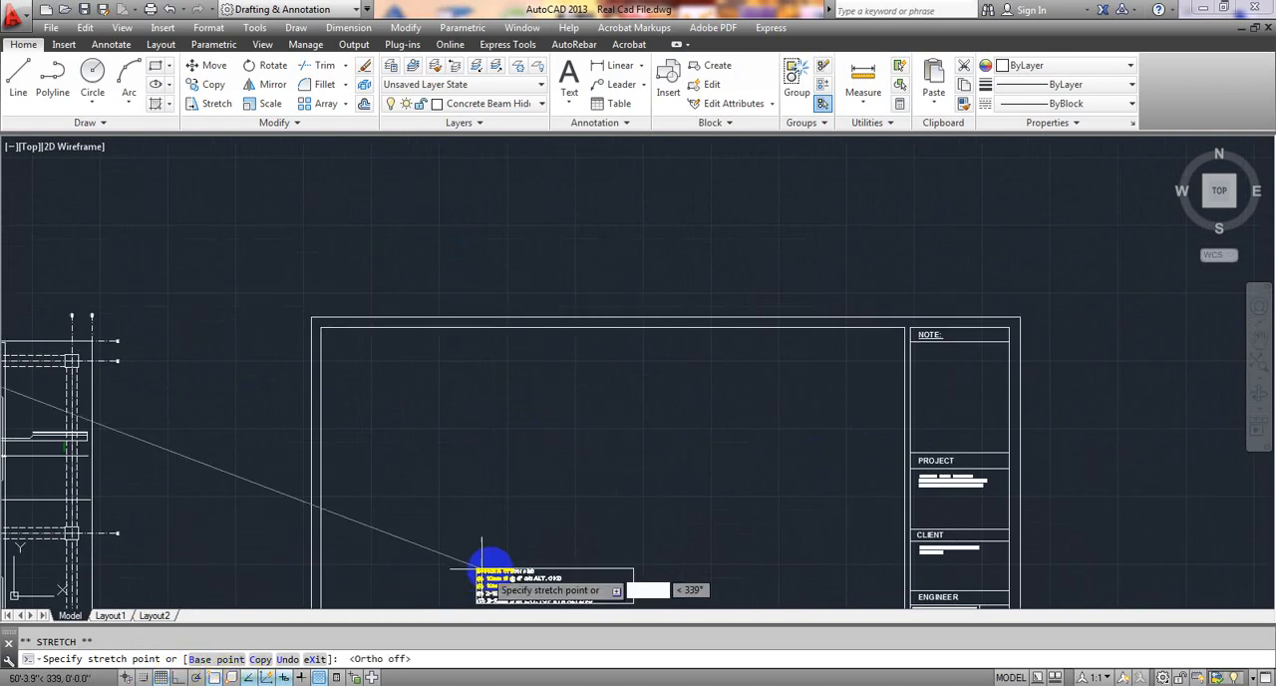
scroll(576, 339, "up", 4)
scroll(576, 344, "up", 2)
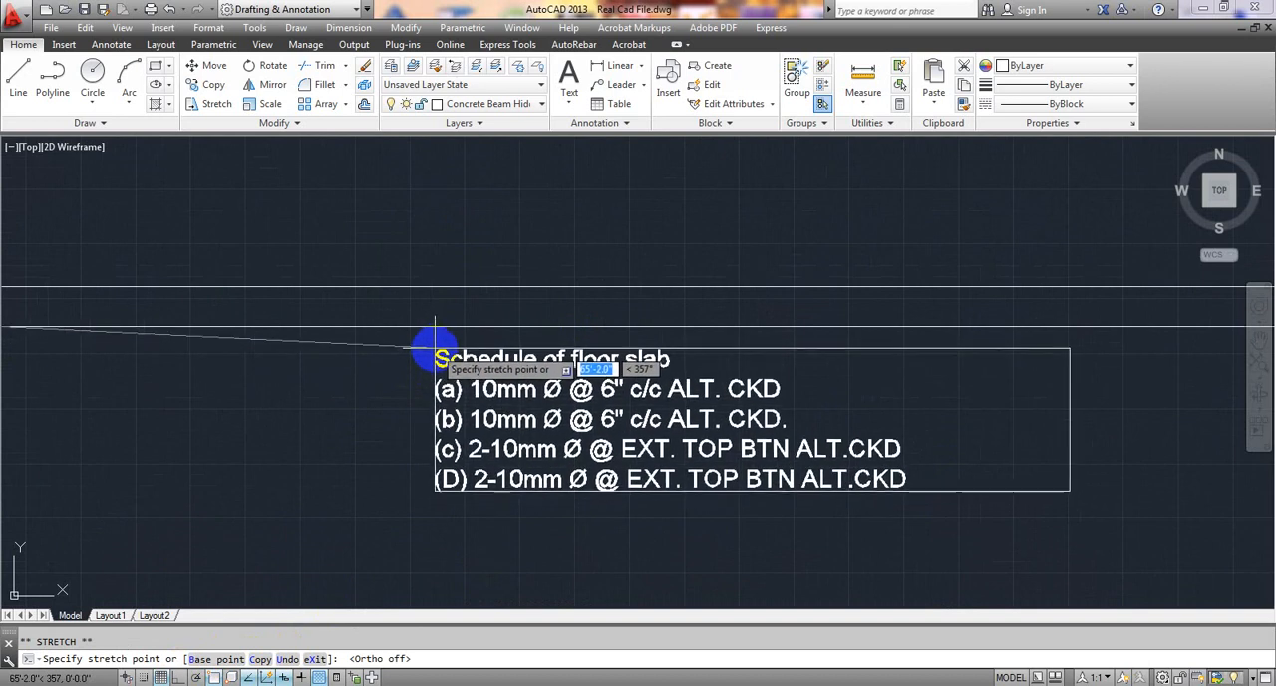
left_click(430, 349)
Indent the heading "Schedule of floor slab" so it sits centred above the entries, underline it, and finish editing the text.
left_click(483, 430)
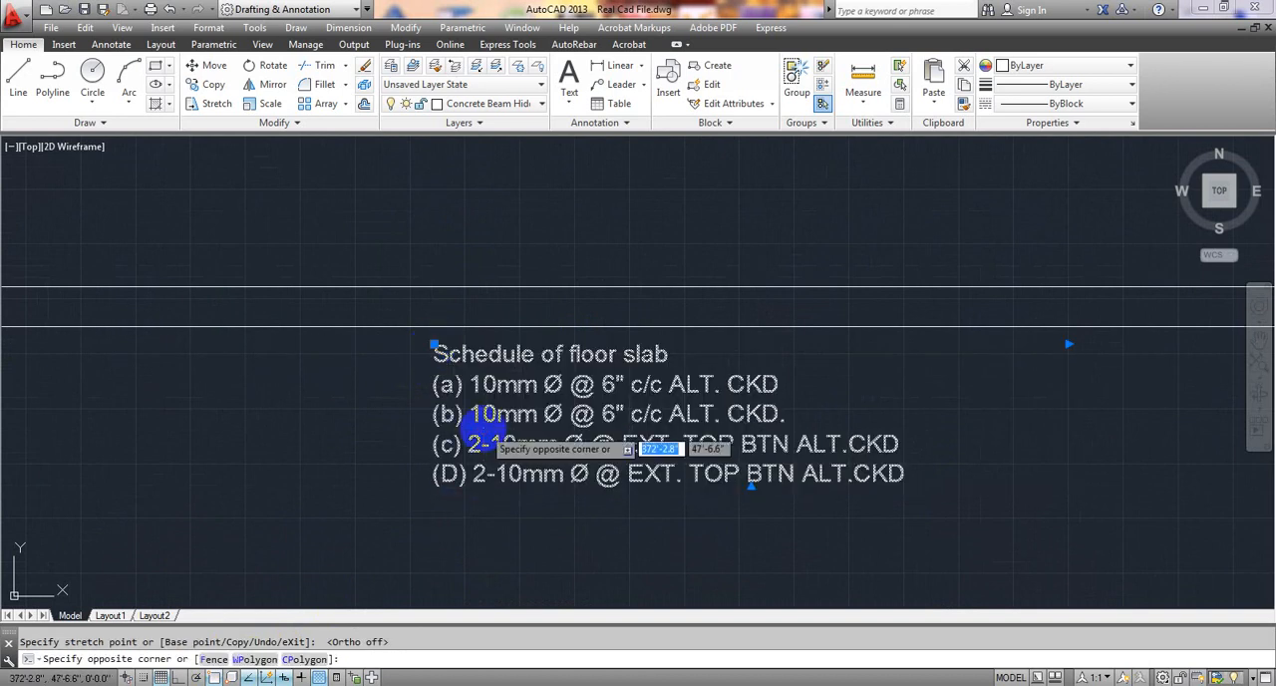
left_click(489, 382)
double_click(489, 383)
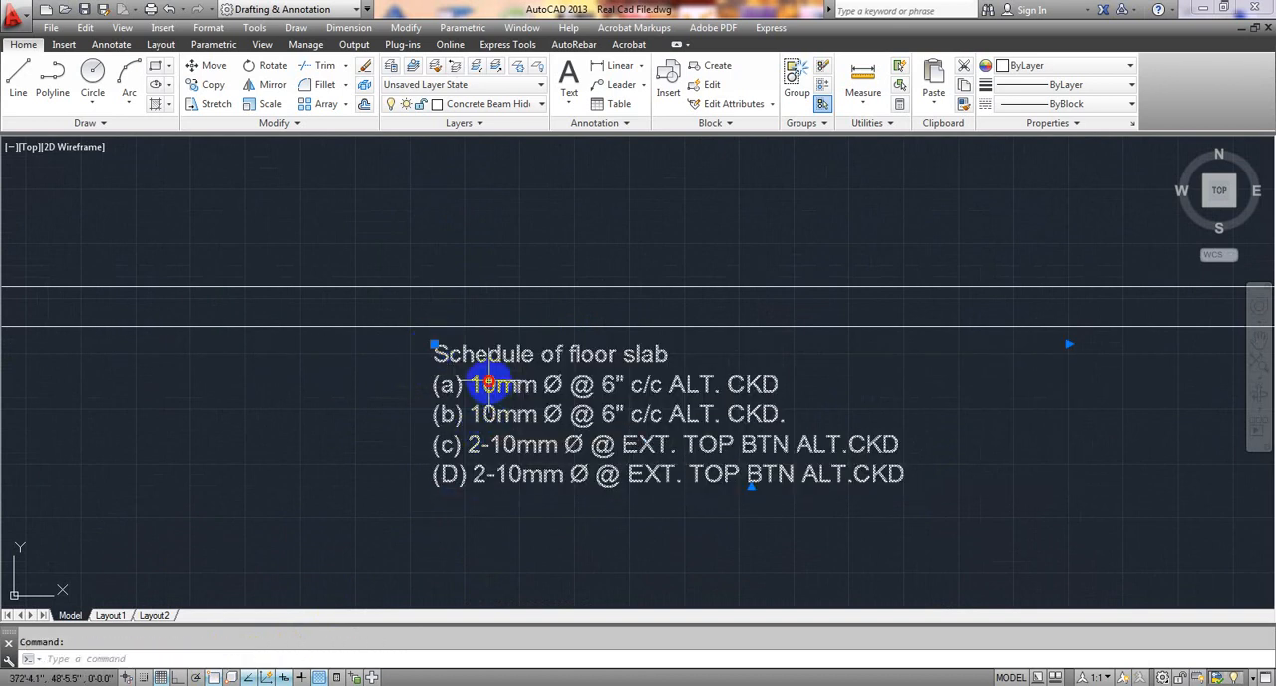
double_click(437, 353)
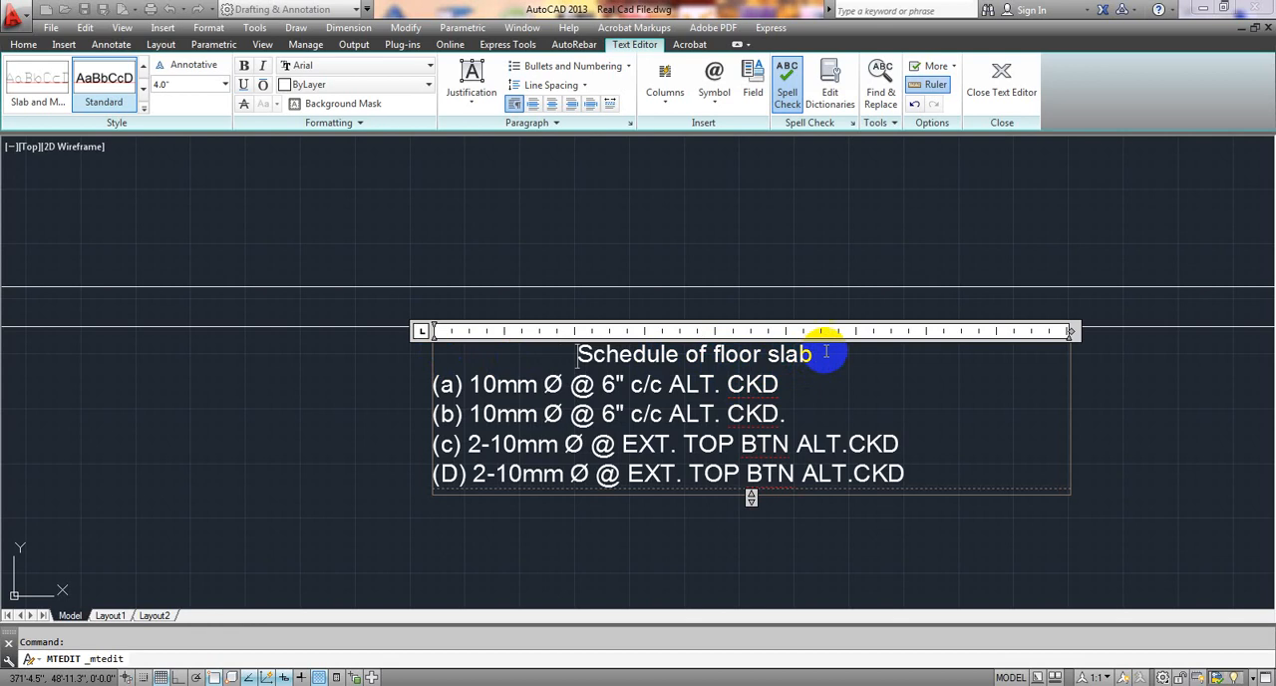
left_click_drag(825, 351, 576, 354)
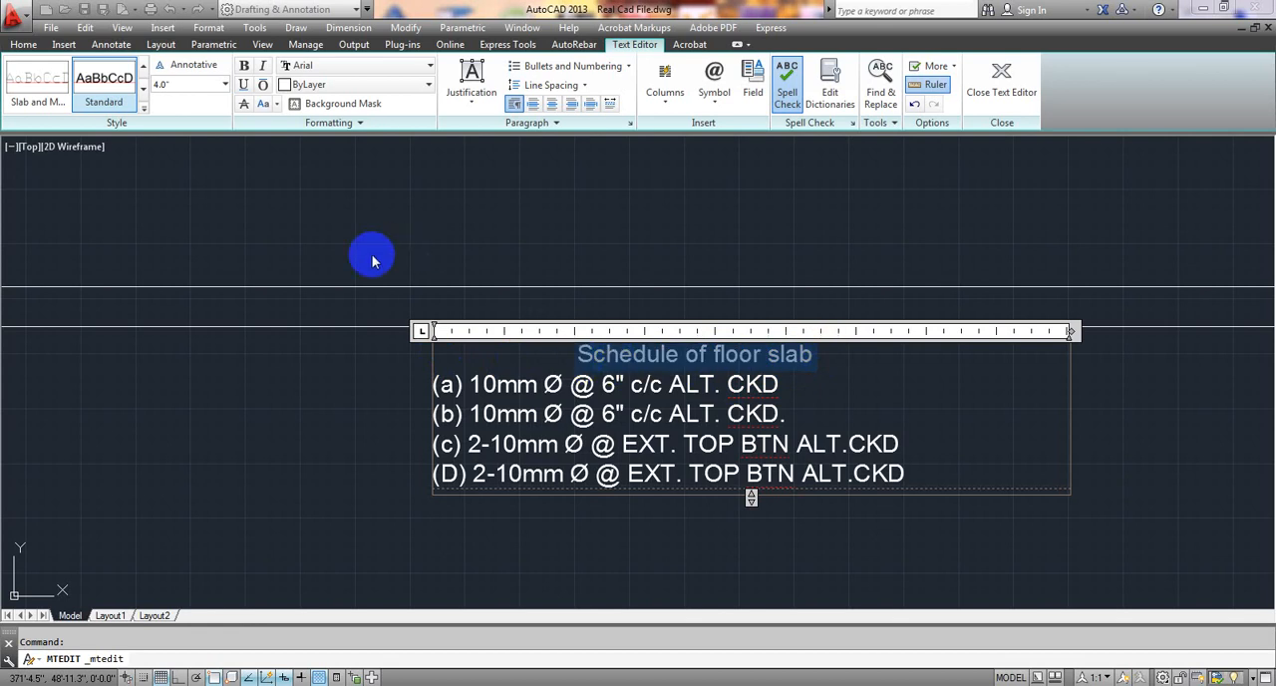
left_click(244, 85)
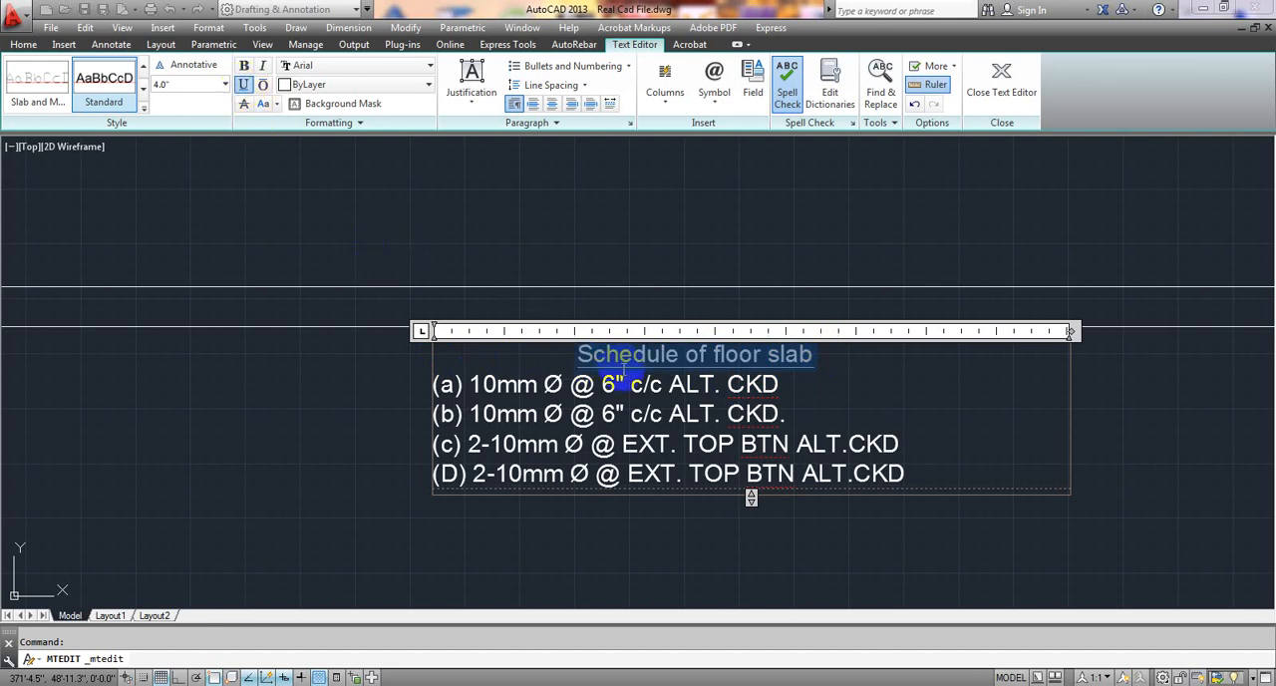
left_click(447, 412)
Make the whole slab reinforcement plan a block named "sb", with its base point at the plan's lower-left corner.
scroll(350, 431, "down", 4)
scroll(334, 444, "down", 2)
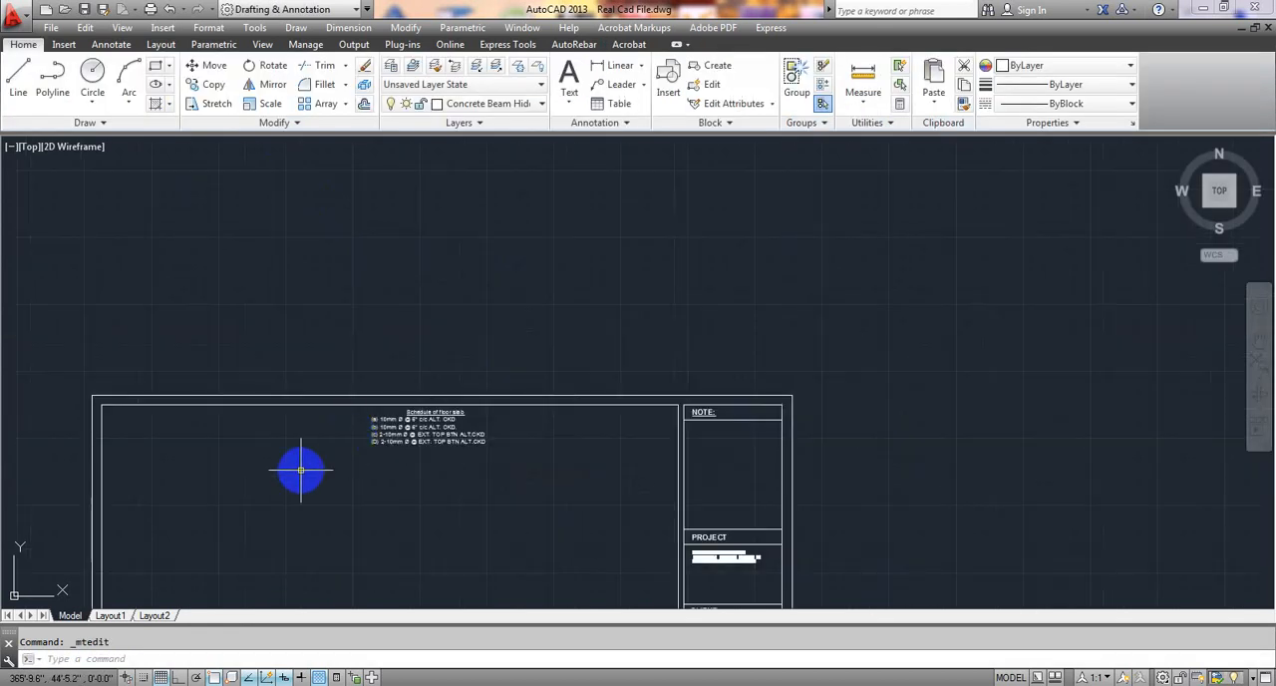
middle_click_drag(299, 464, 461, 336)
scroll(526, 402, "up", 2)
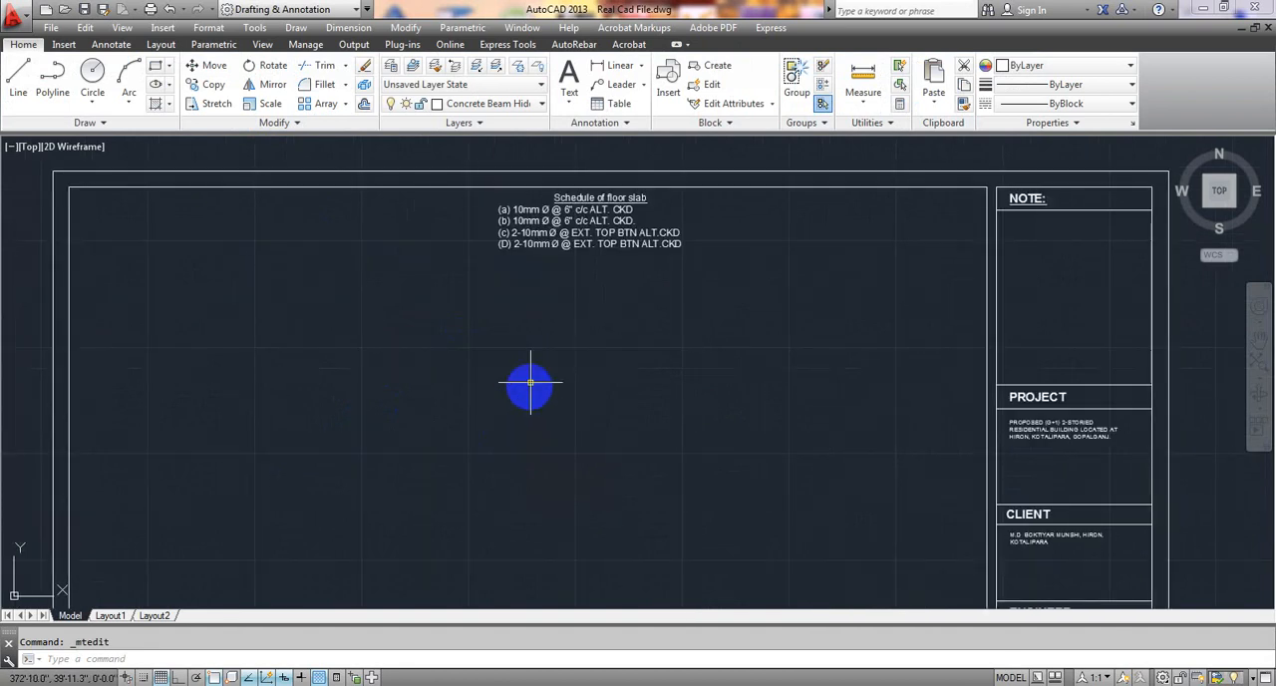
scroll(478, 379, "down", 5)
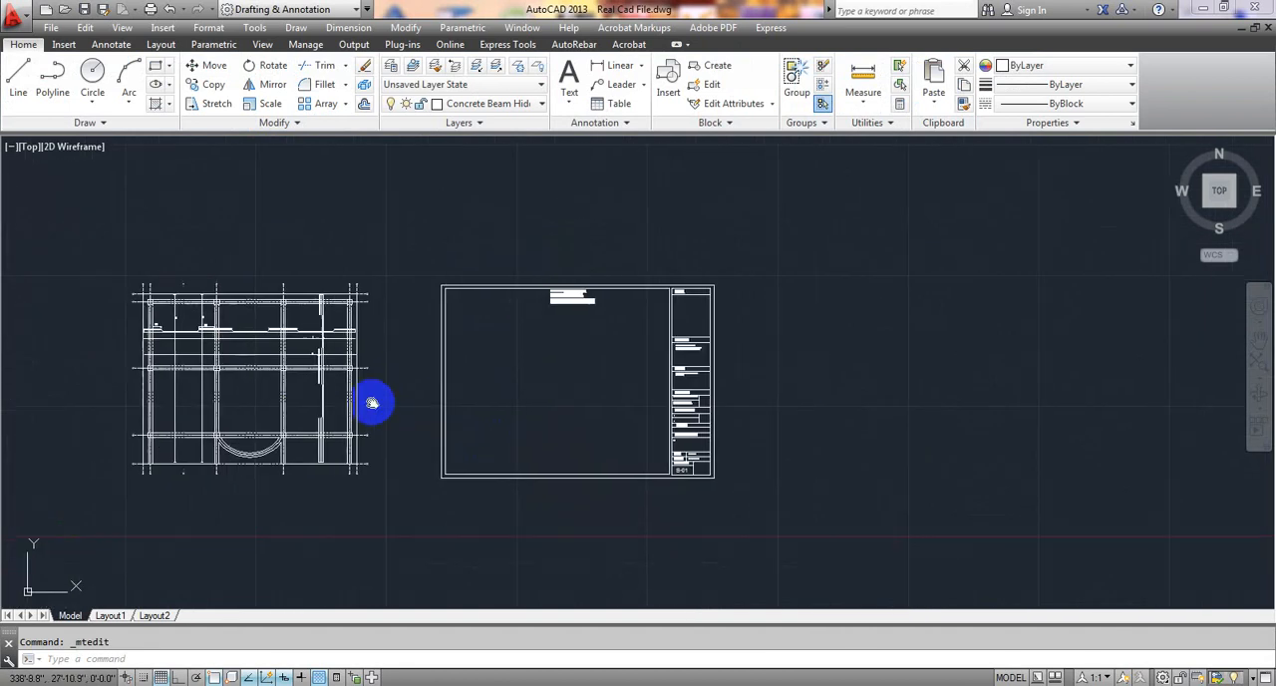
middle_click_drag(369, 399, 505, 378)
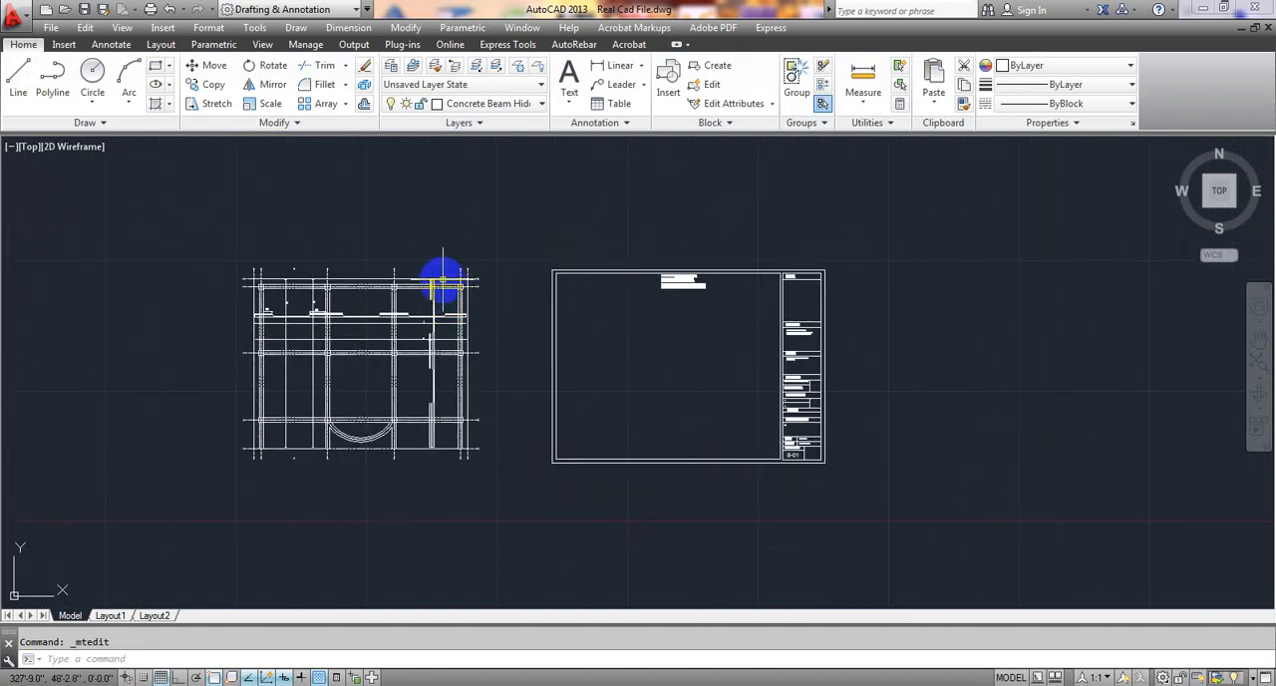
left_click(507, 262)
left_click(199, 494)
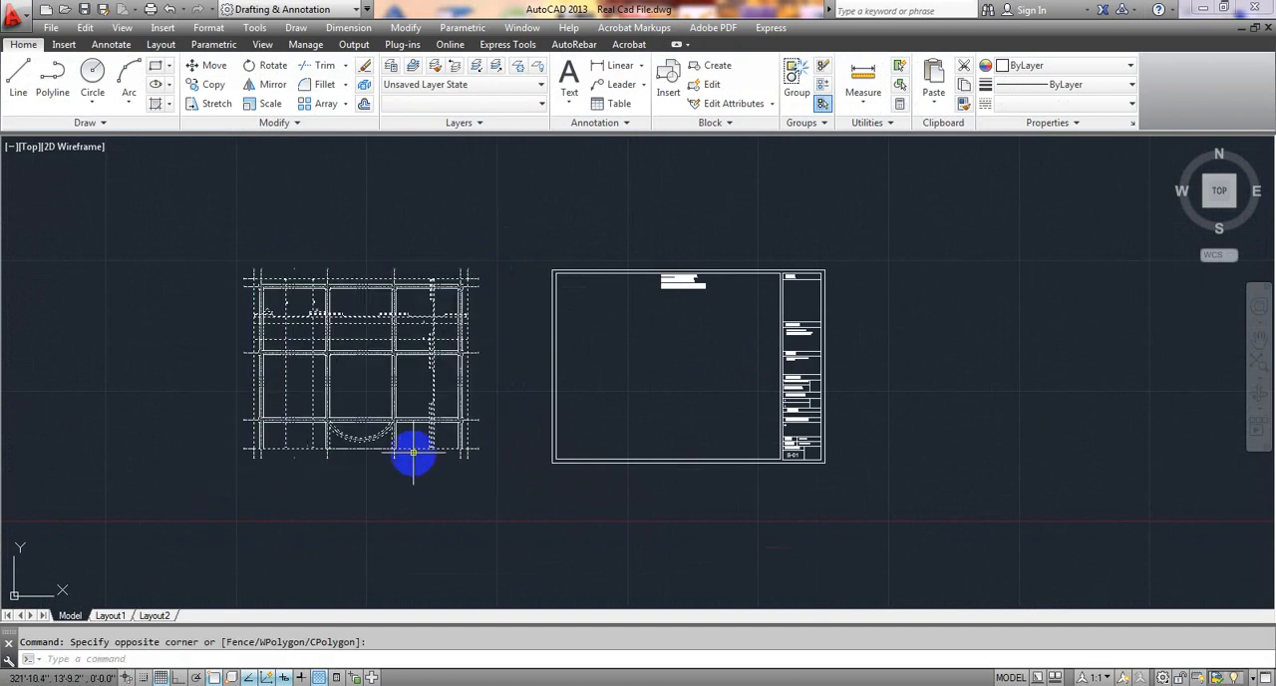
key("Return")
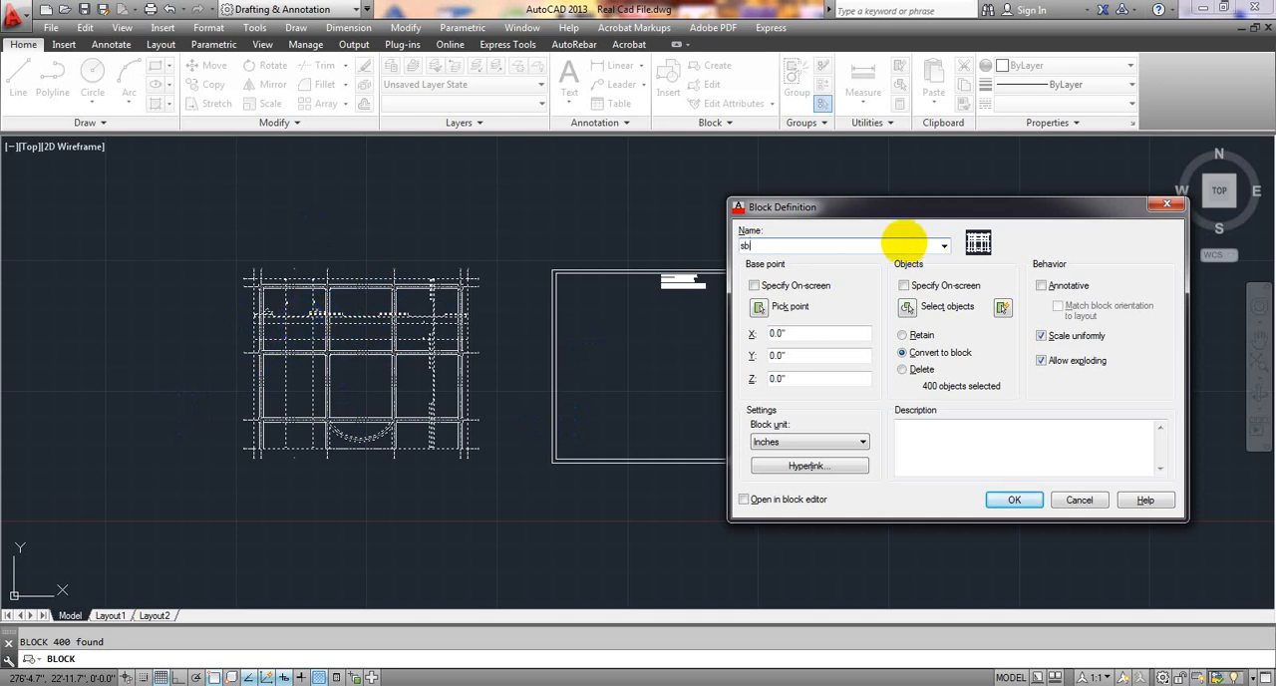
left_click(758, 308)
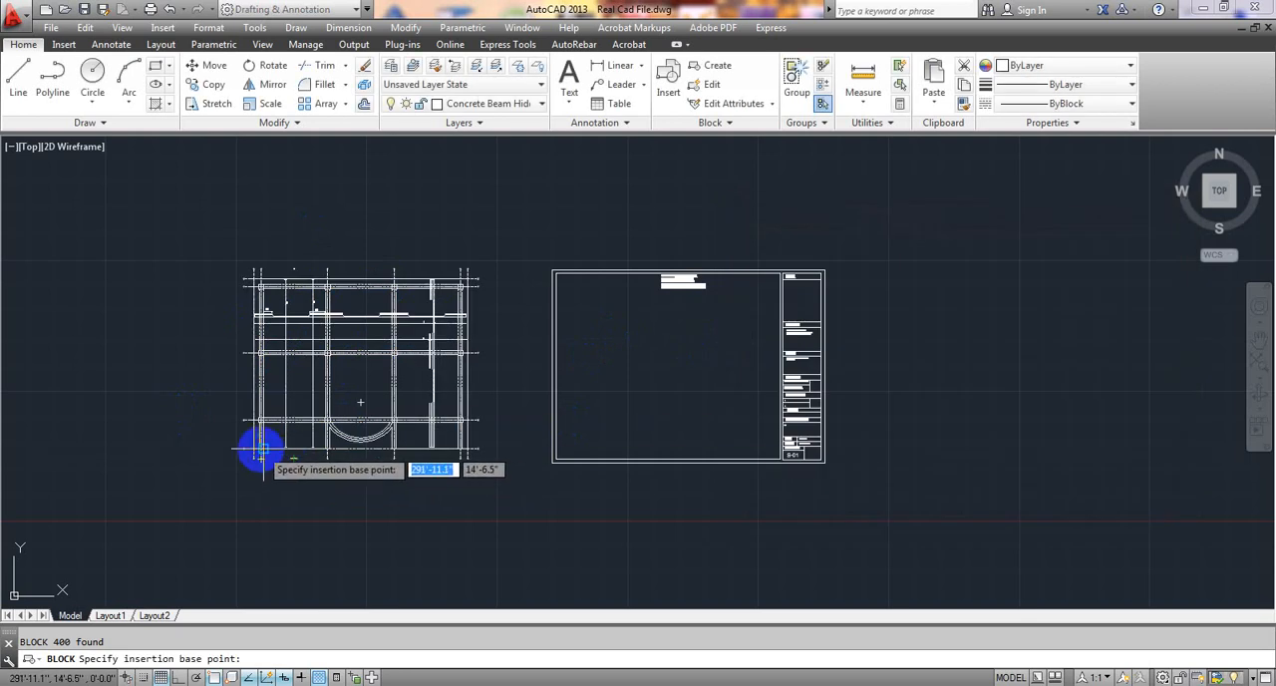
left_click(260, 450)
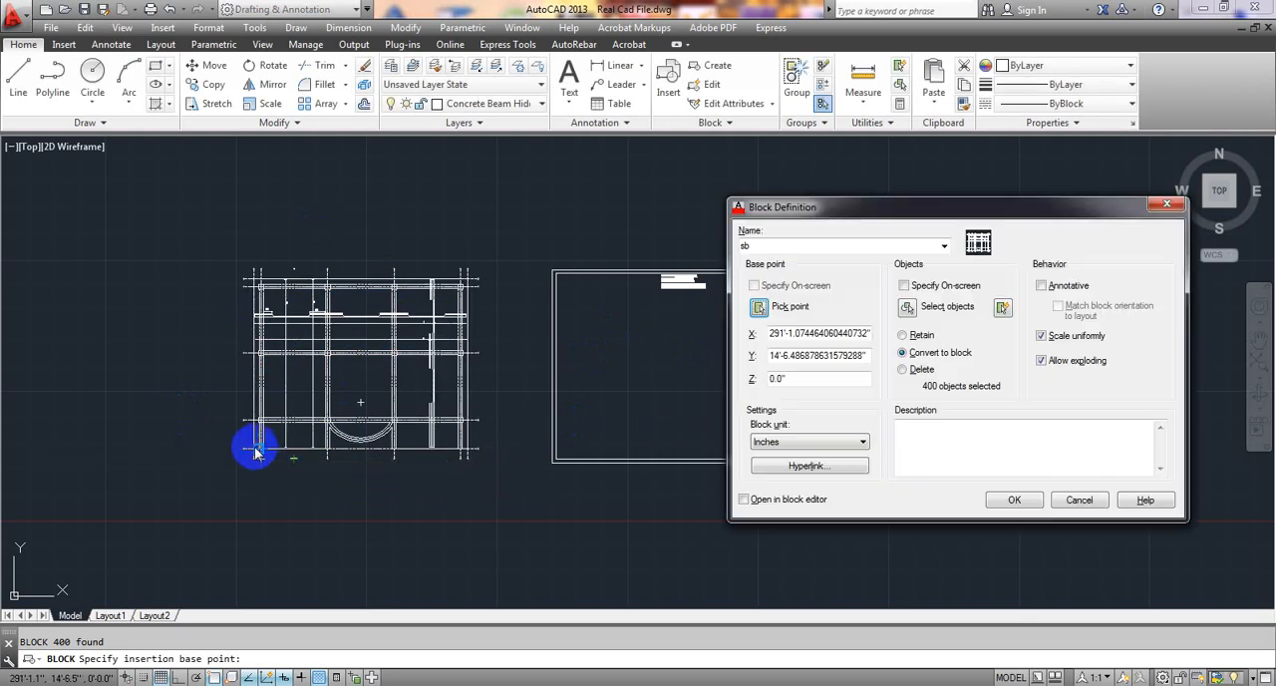
left_click(1012, 498)
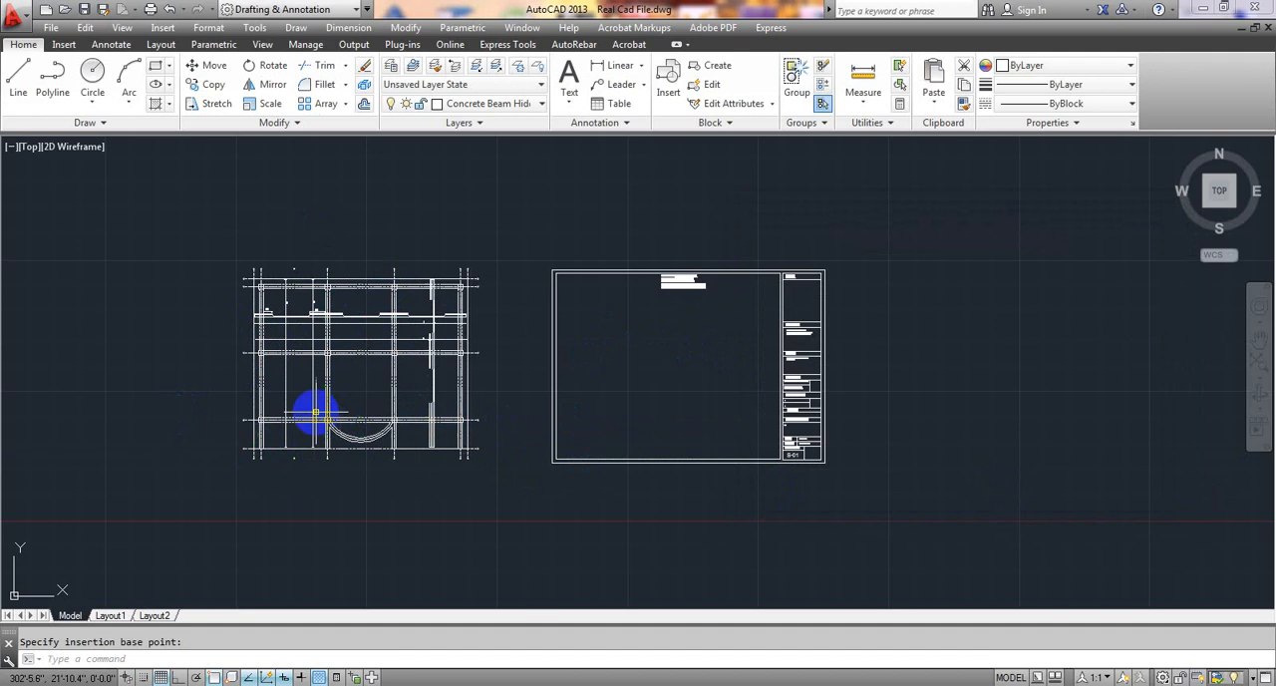
Scale the slab plan block by a factor of 0.8 about its lower-left corner.
scroll(299, 408, "up", 3)
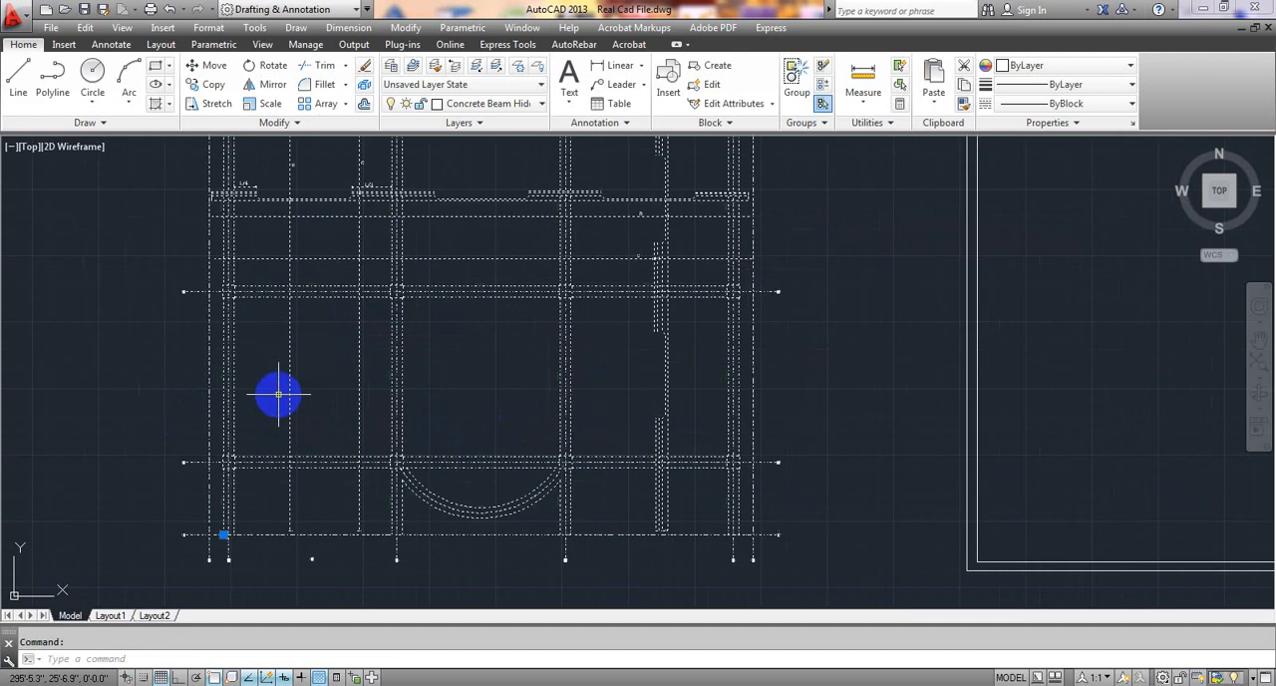
scroll(412, 332, "down", 2)
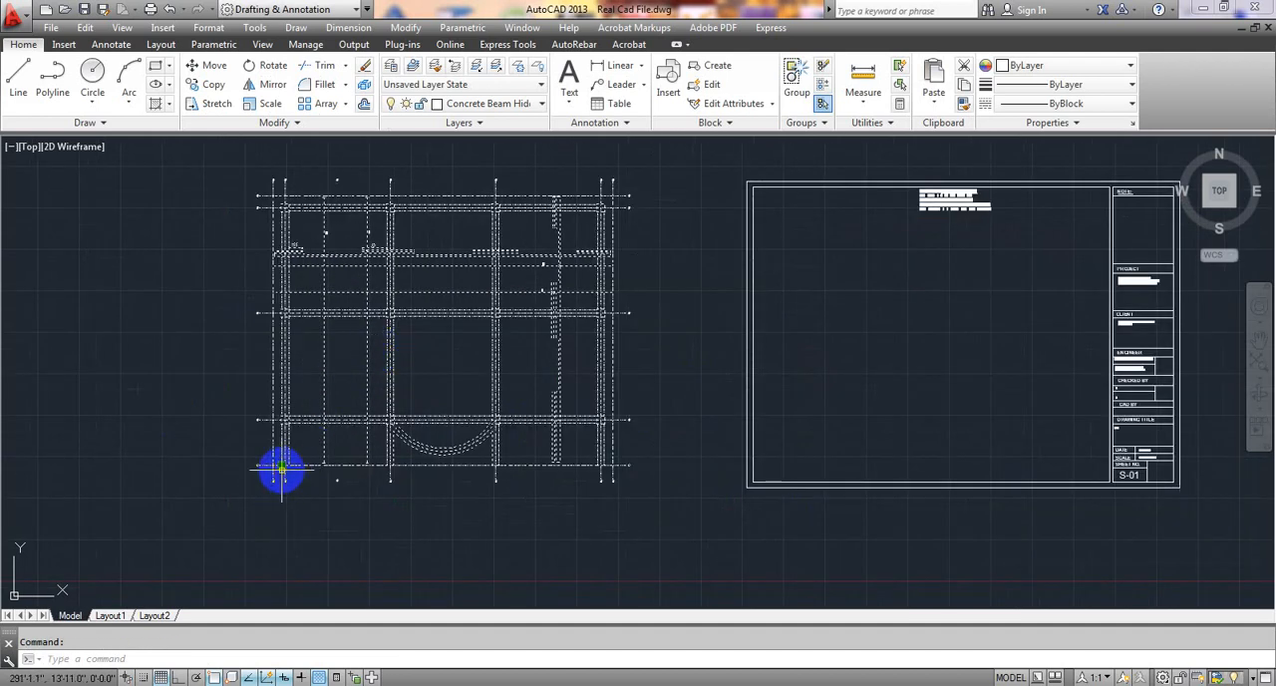
middle_click_drag(309, 493, 259, 550)
middle_click_drag(322, 398, 322, 375)
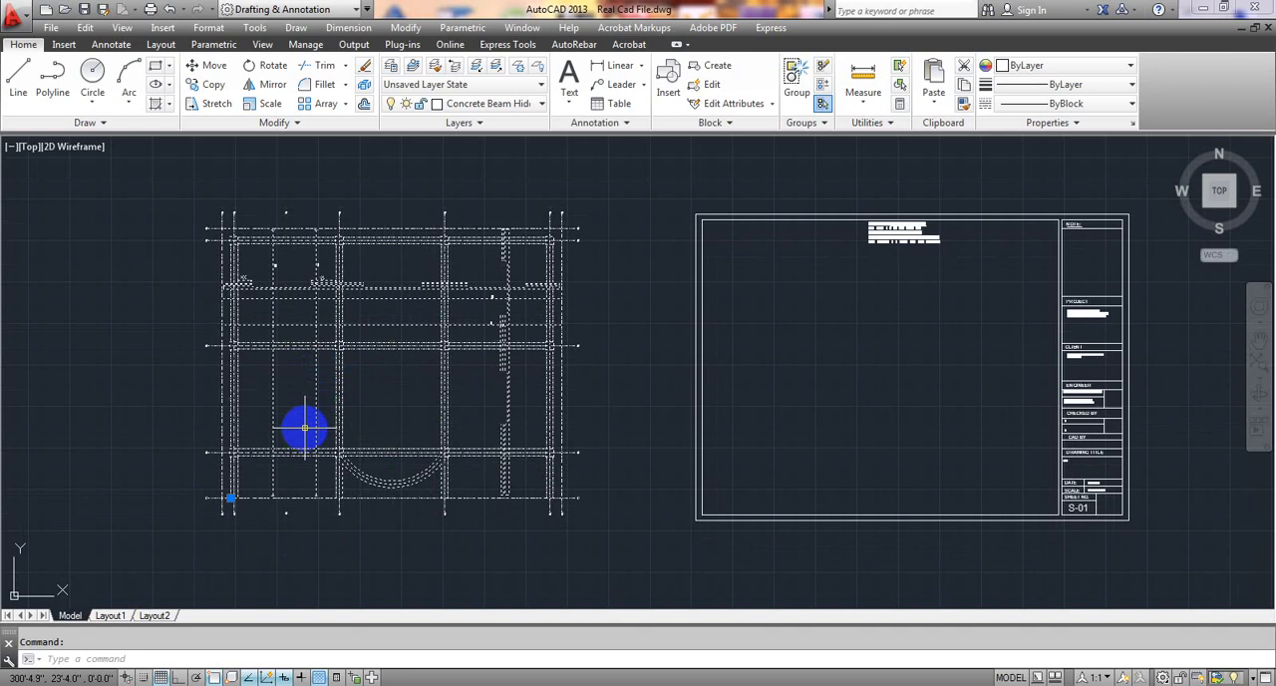
key("Return")
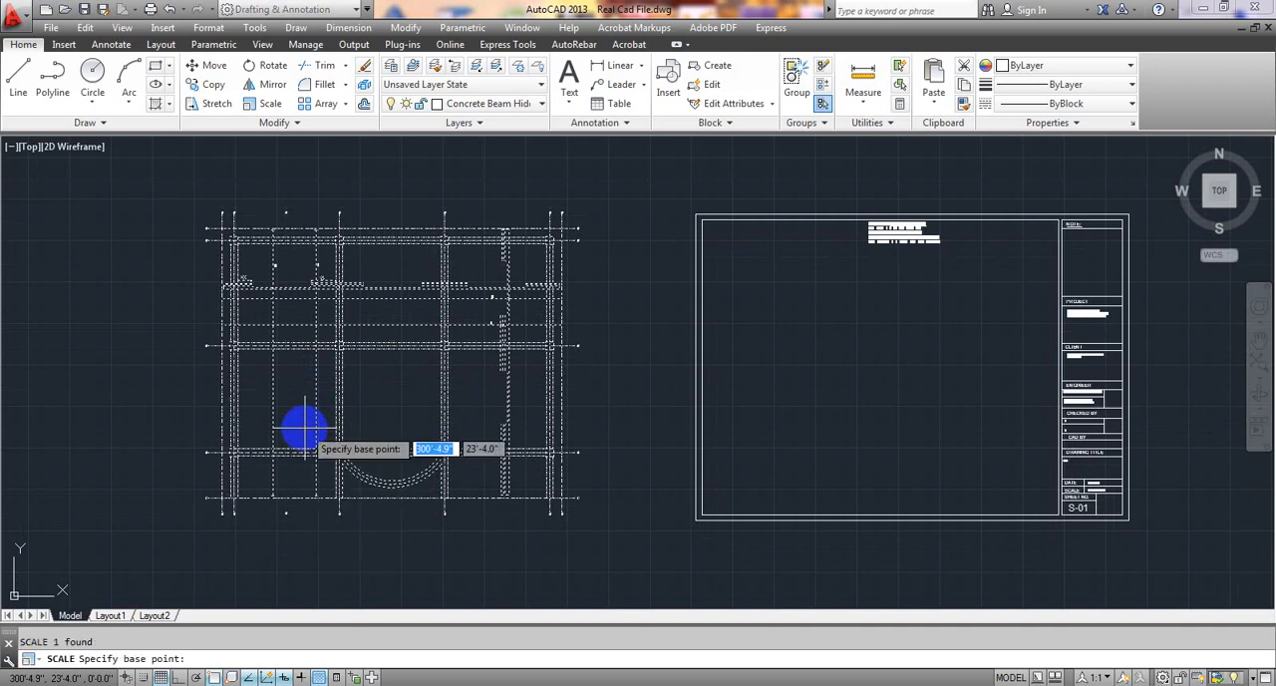
left_click(221, 497)
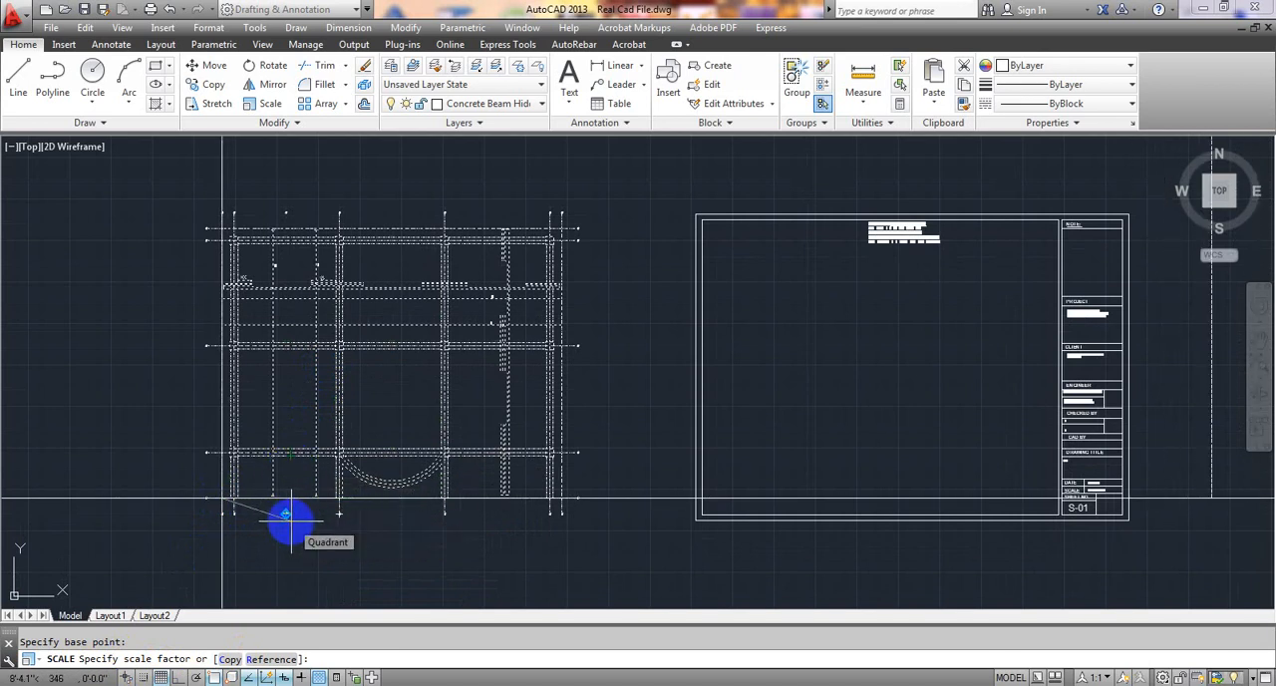
type("0.8")
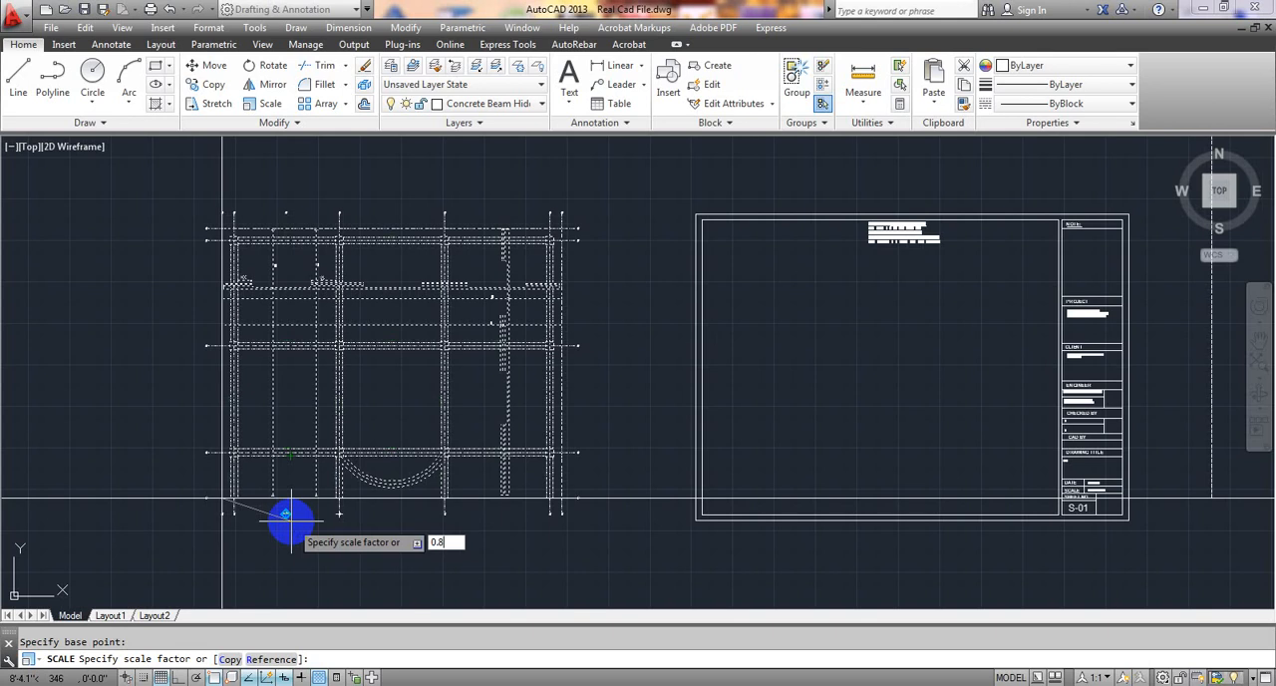
key("Return")
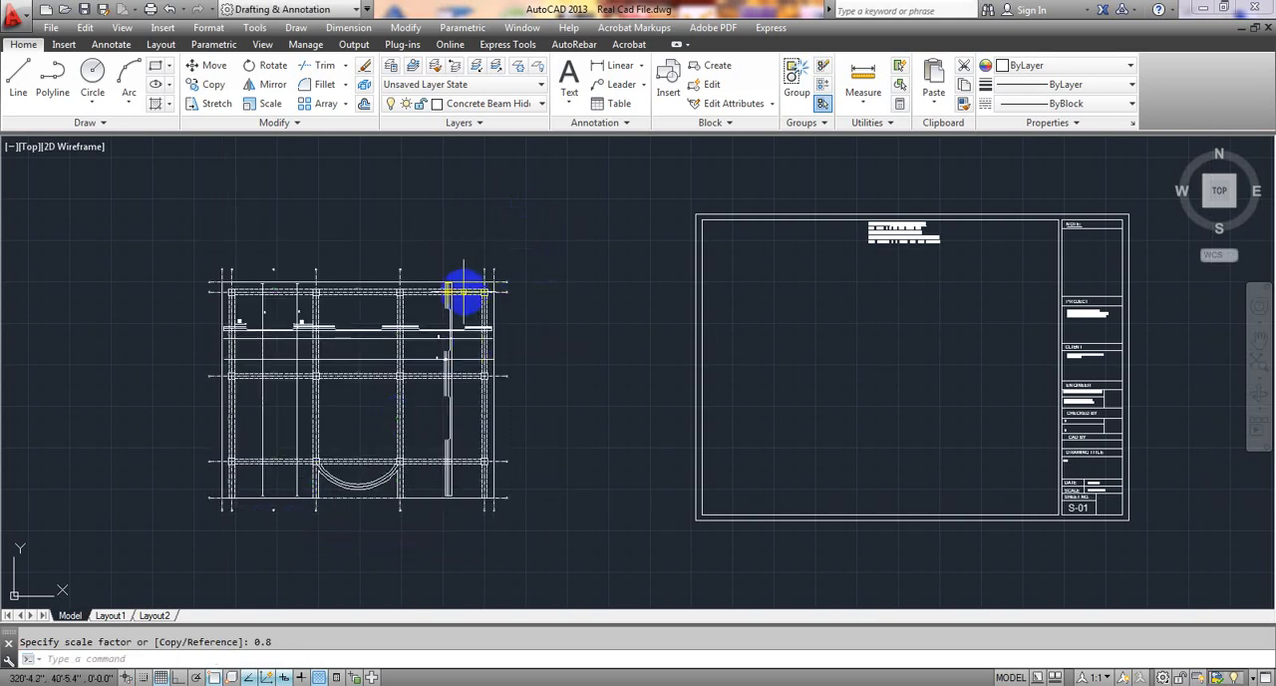
Move the scaled slab plan block by its lower-left base point into the title block sheet, beneath the floor slab schedule.
left_click(462, 290)
left_click(229, 498)
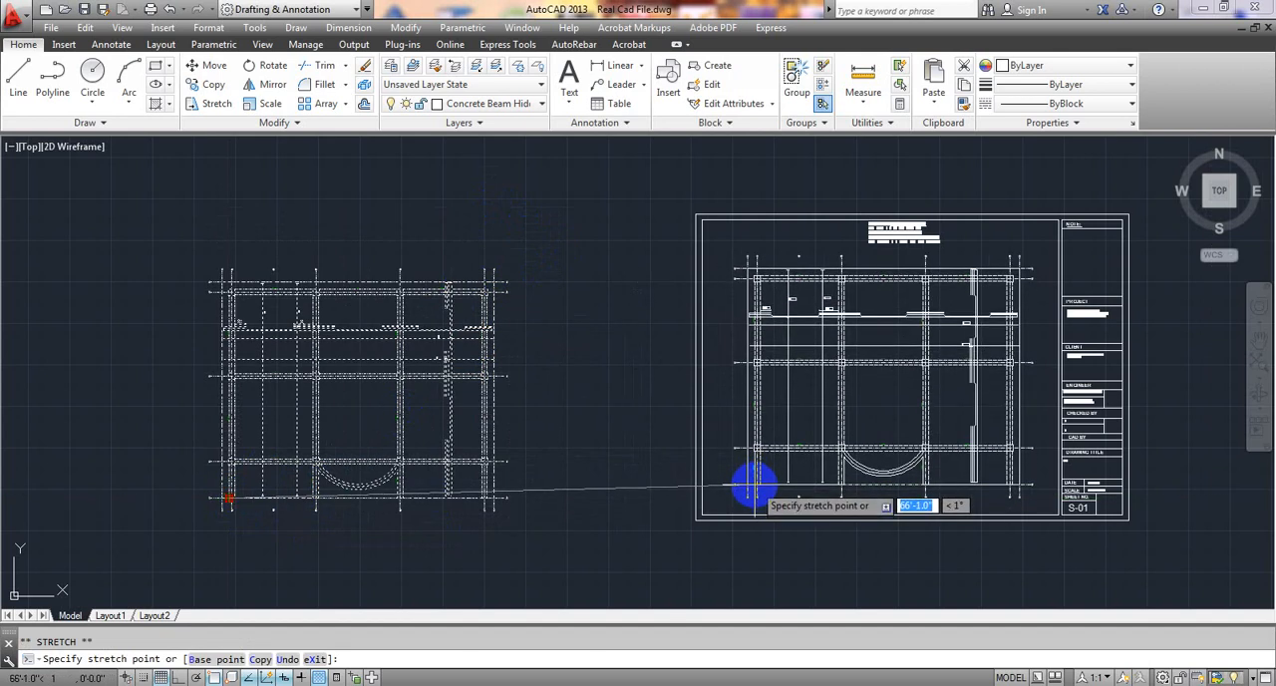
mouse_move(752, 489)
middle_mouse_down()
mouse_move(516, 519)
mouse_move(480, 583)
mouse_move(449, 589)
mouse_move(468, 601)
middle_mouse_up()
scroll(517, 517, "up", 2)
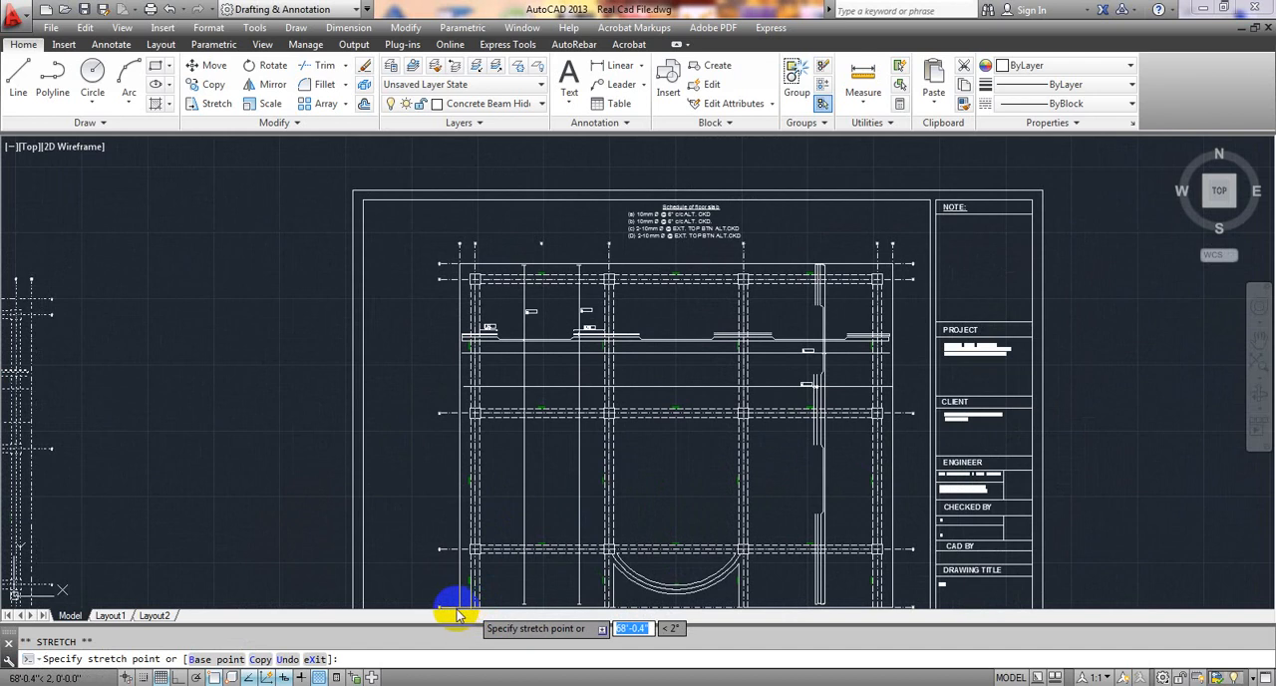
left_click(450, 599)
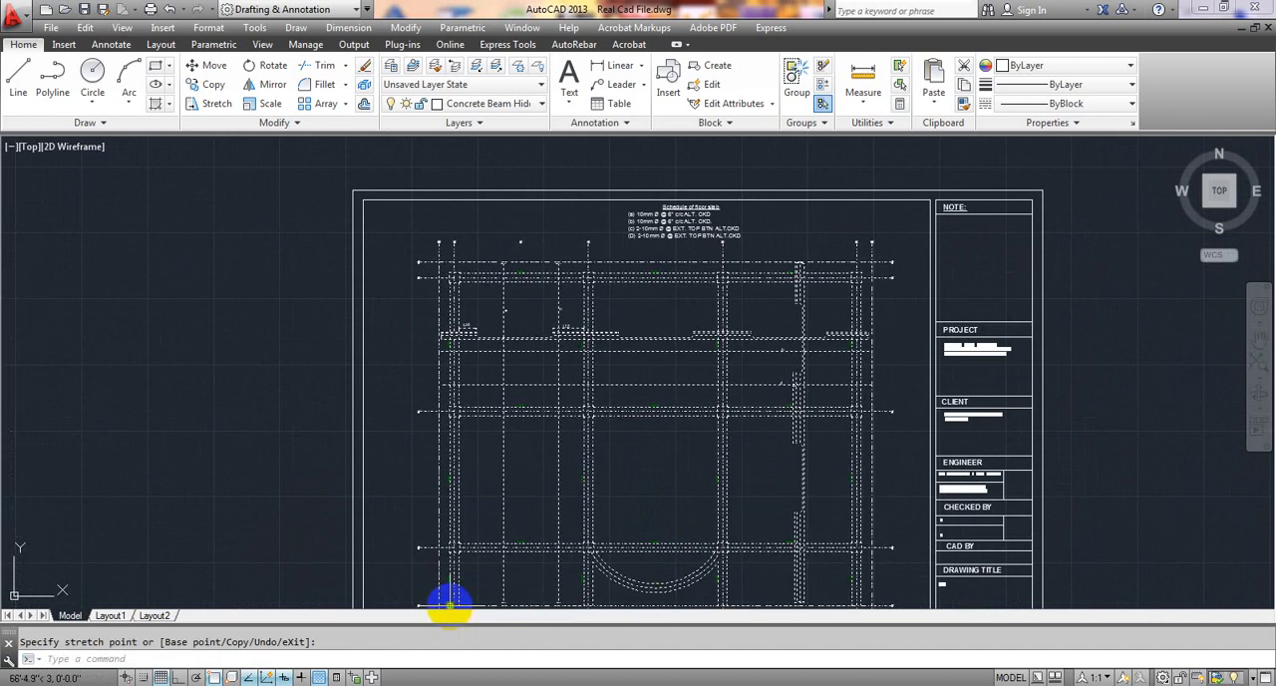
scroll(470, 560, "down", 2)
middle_click_drag(478, 568, 498, 455)
scroll(541, 476, "up", 1)
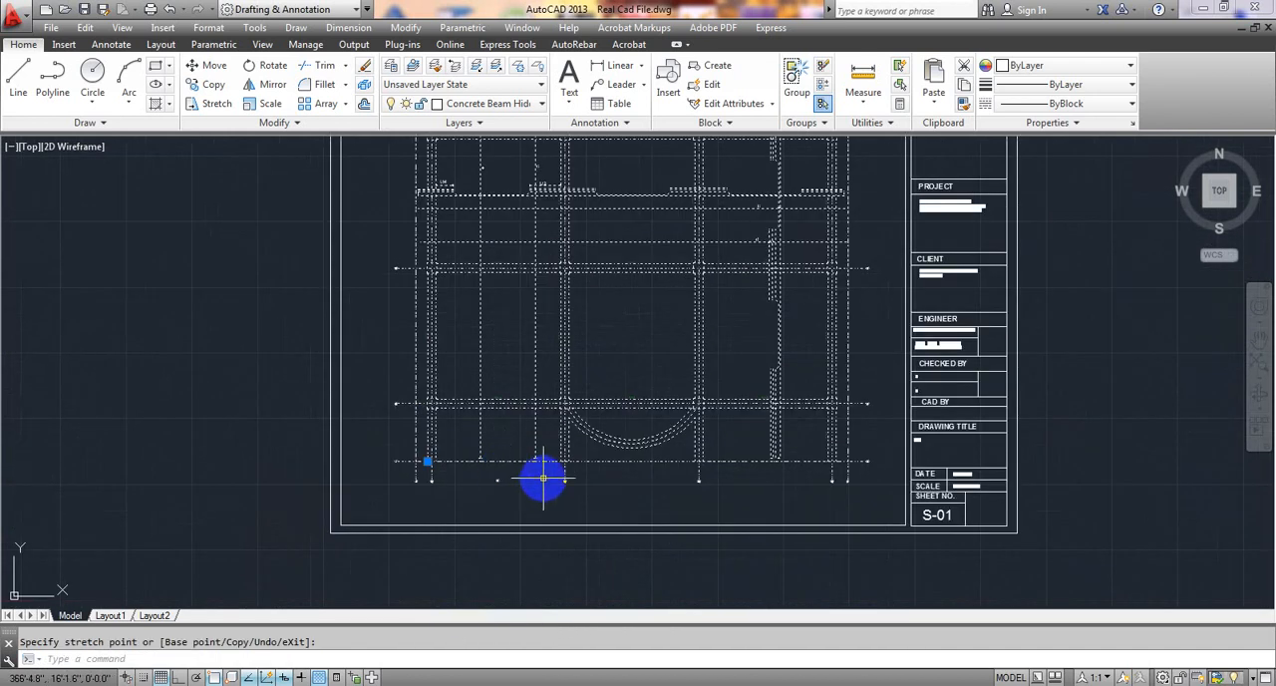
key("Escape")
Examine the placed slab plan's margins, bar labels b and d, and the floor slab schedule above it within the sheet.
scroll(605, 492, "down", 2)
scroll(498, 501, "up", 4)
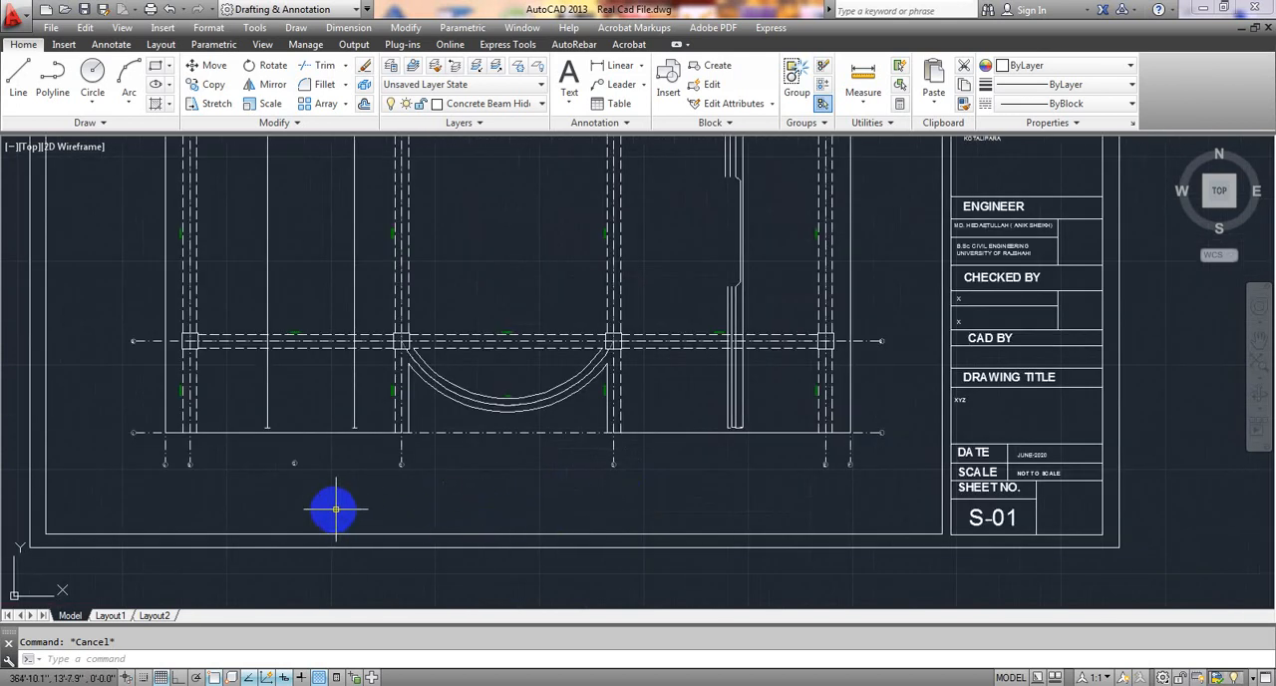
scroll(589, 498, "down", 2)
middle_click_drag(589, 498, 585, 569)
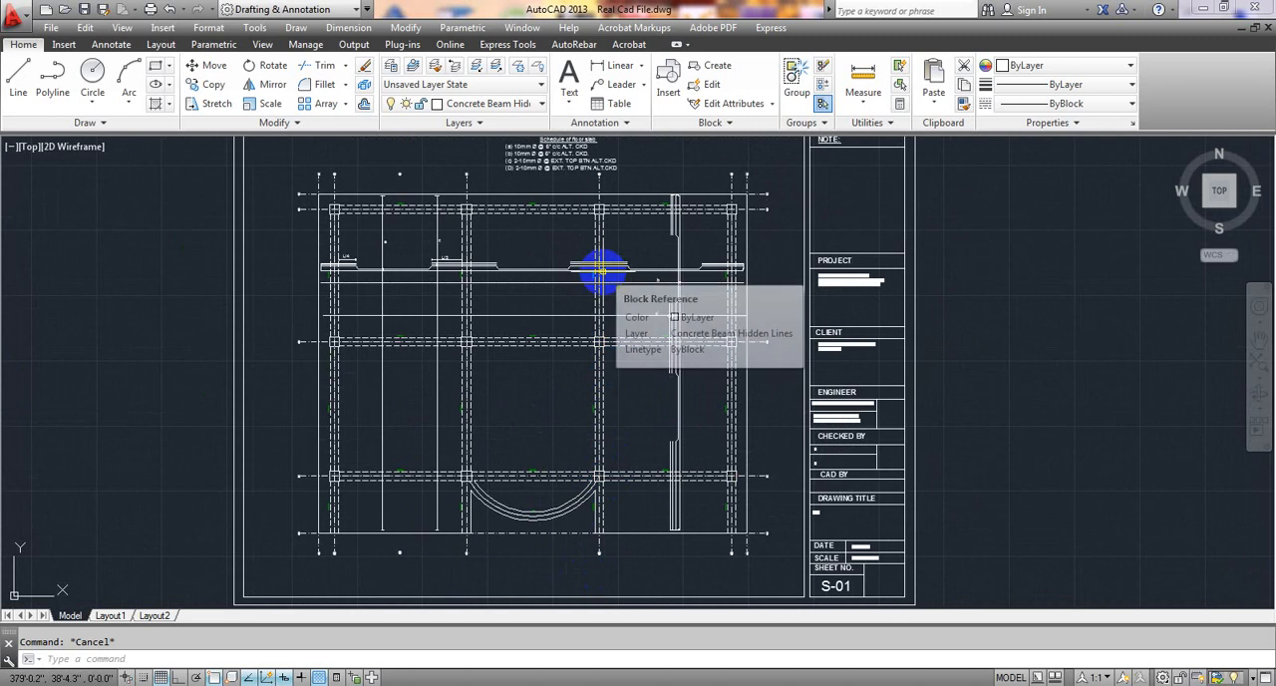
scroll(601, 270, "up", 6)
middle_click_drag(576, 343, 522, 469)
scroll(698, 369, "down", 2)
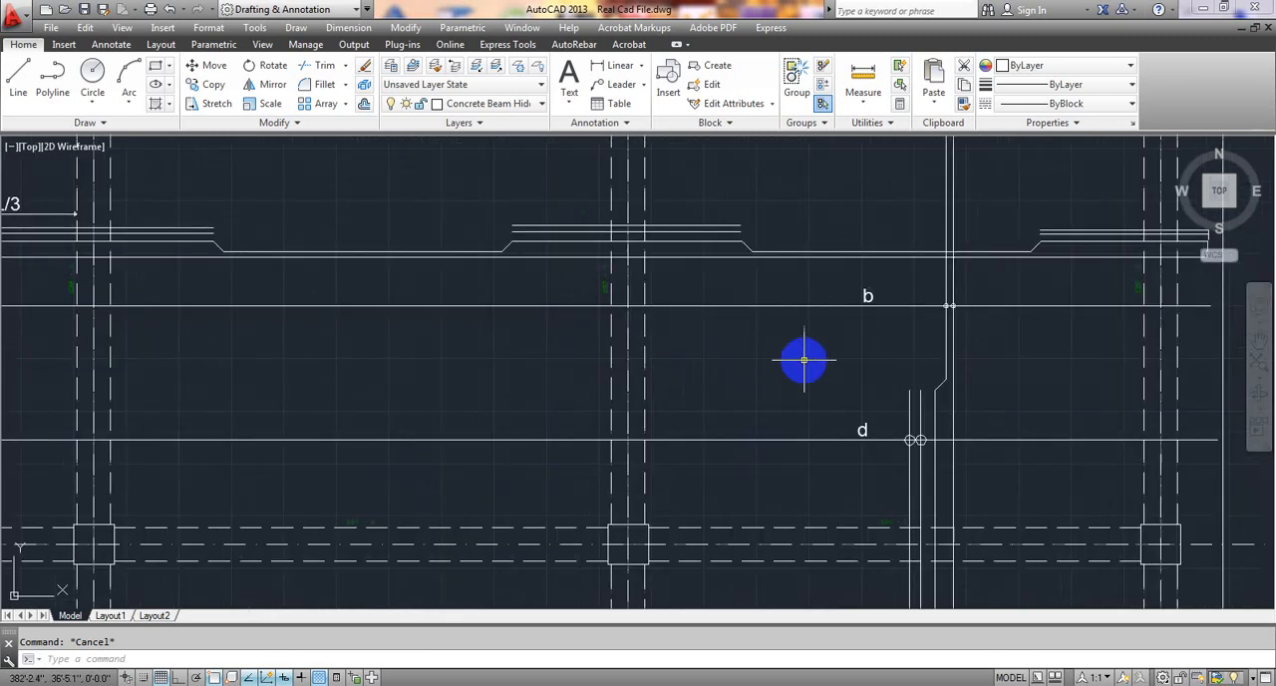
middle_click_drag(707, 307, 737, 653)
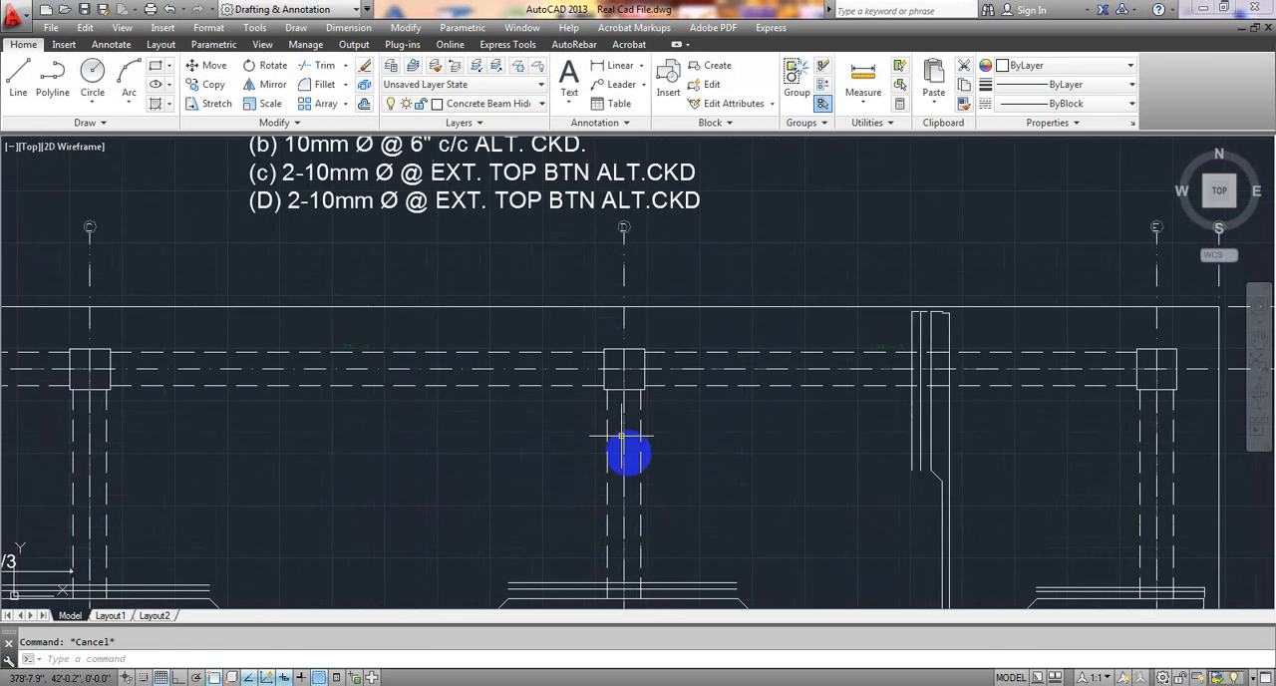
scroll(576, 353, "down", 4)
mouse_move(575, 353)
middle_mouse_down()
mouse_move(606, 436)
mouse_move(558, 329)
middle_mouse_up()
scroll(563, 353, "up", 4)
scroll(569, 448, "up", 1)
scroll(572, 447, "down", 1)
scroll(558, 329, "down", 4)
middle_click_drag(581, 382, 559, 242)
scroll(551, 299, "down", 2)
middle_click_drag(558, 396, 567, 279)
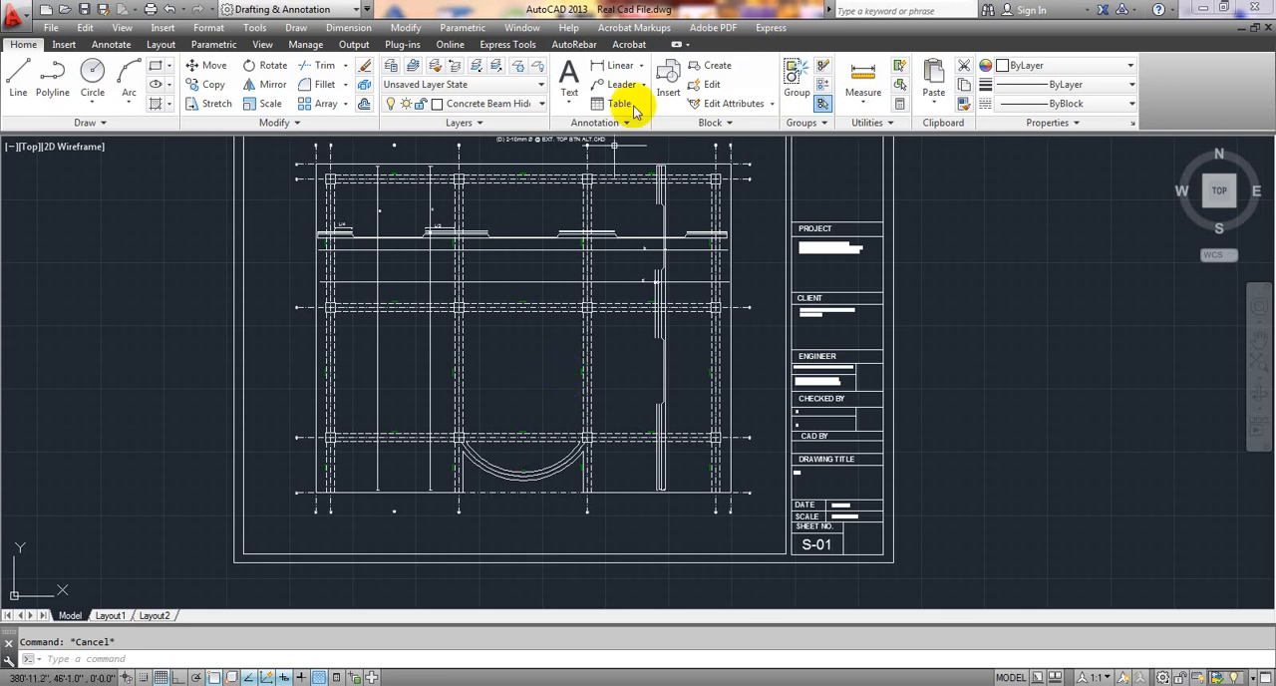
Show the AutoRebar tools, and switch to the project PDF in Adobe Acrobat to view the foundation/footing detailing sheet.
left_click(574, 45)
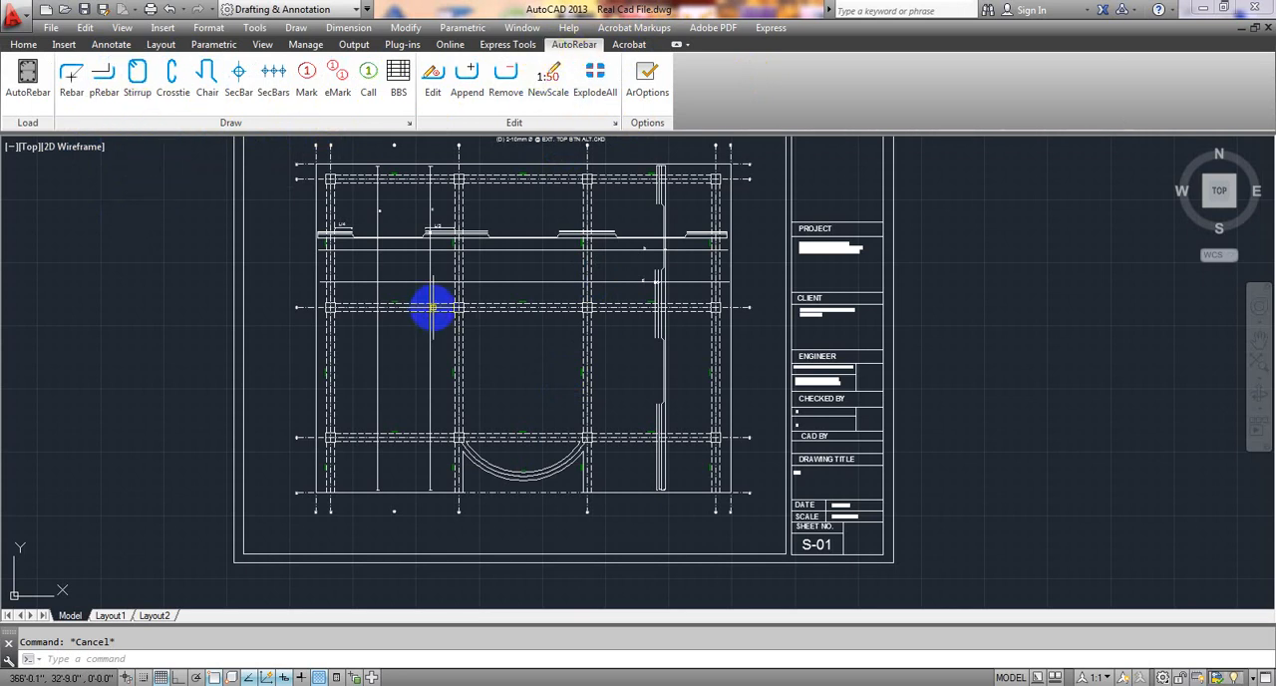
mouse_move(433, 310)
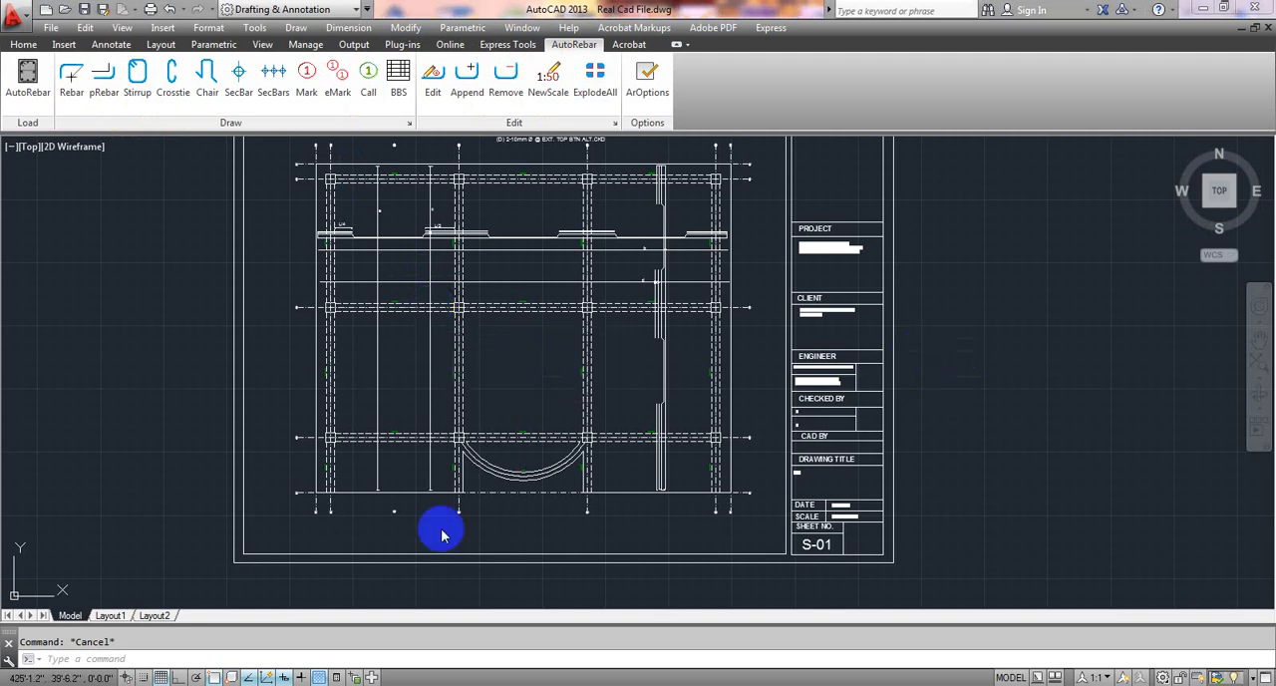
key("alt+Tab")
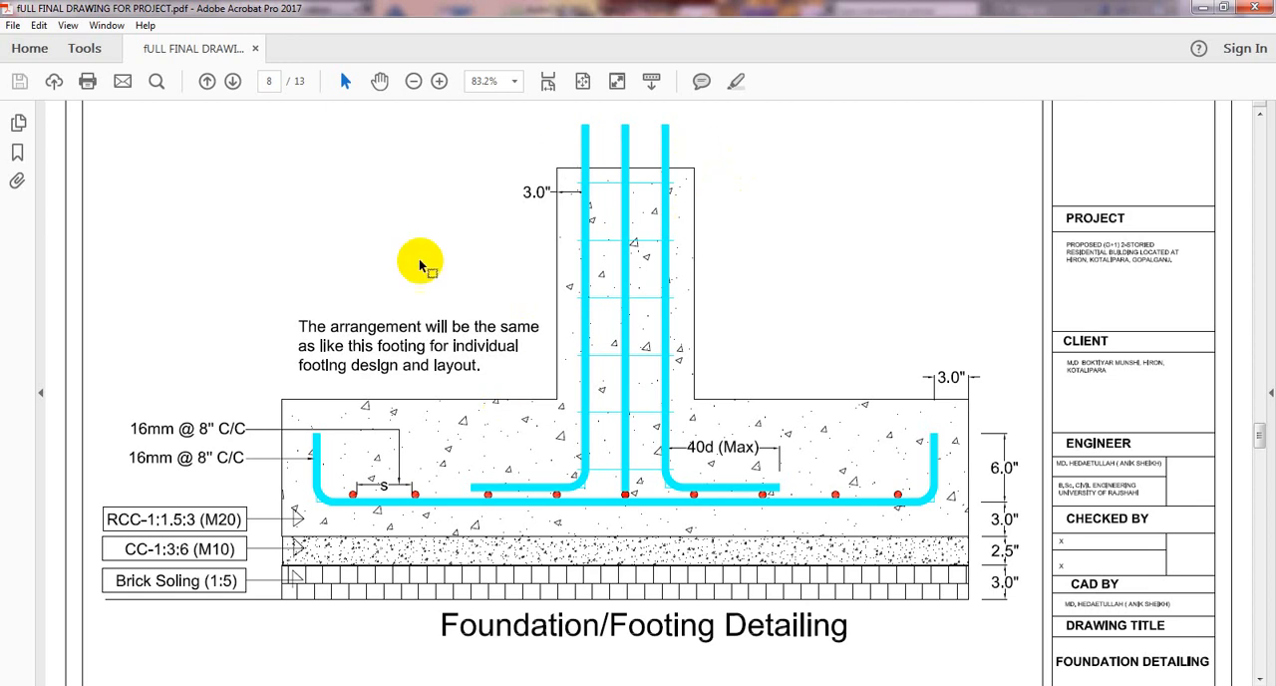